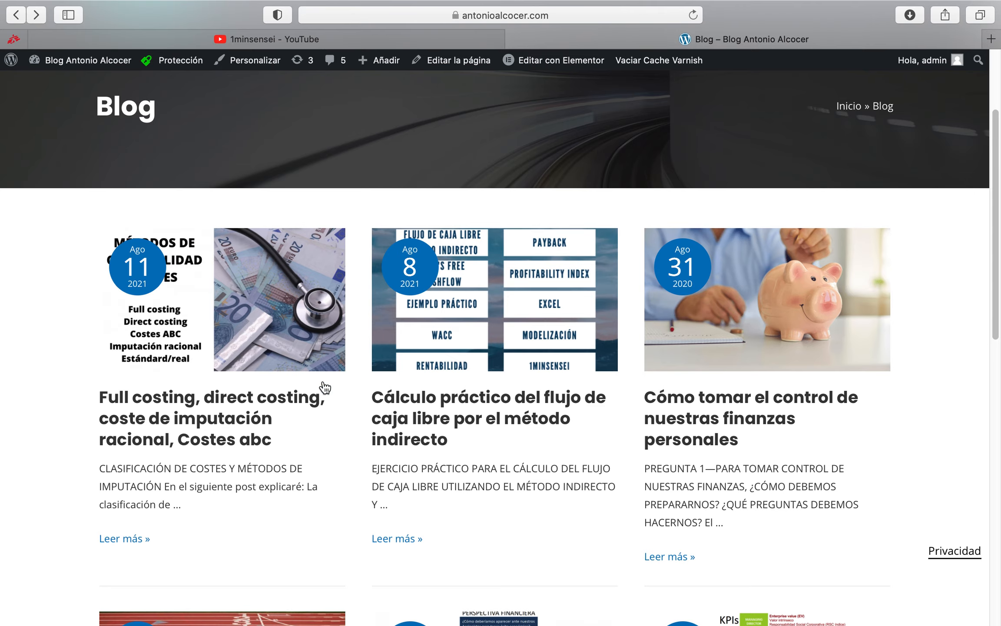
# Open the blog post "Full costing, direct costing, coste de imputación racional, Costes abc" from the Blog page.
pyautogui.scroll(3, 645, 482)
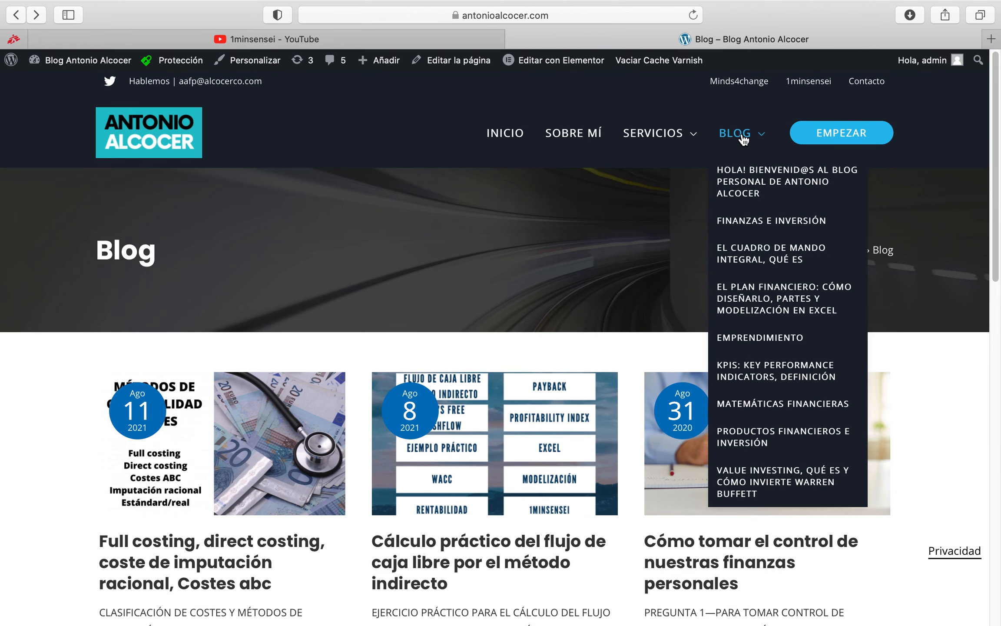
pyautogui.scroll(-5, 446, 394)
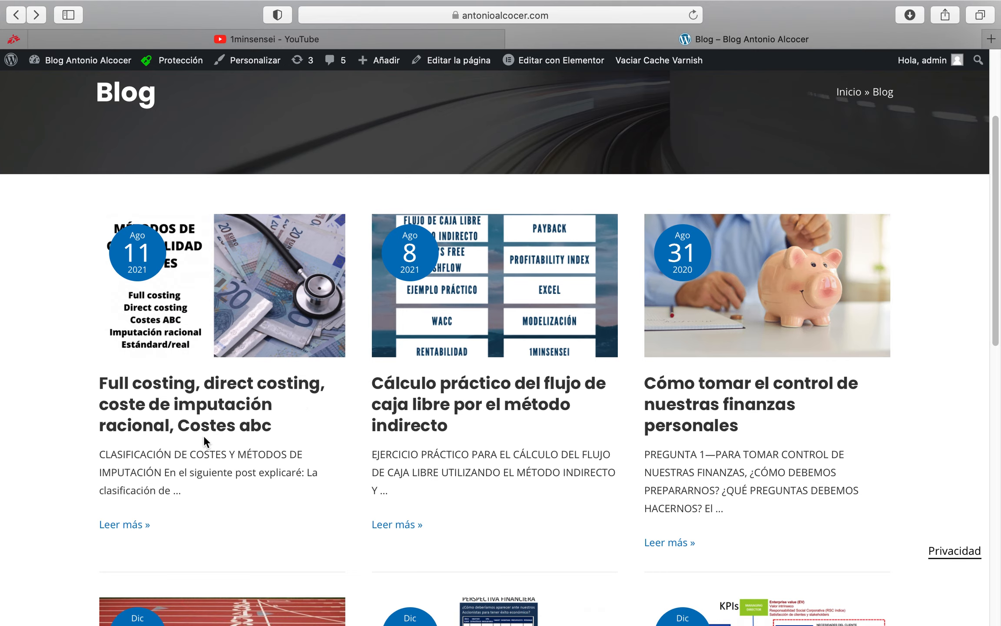
pyautogui.click(210, 413)
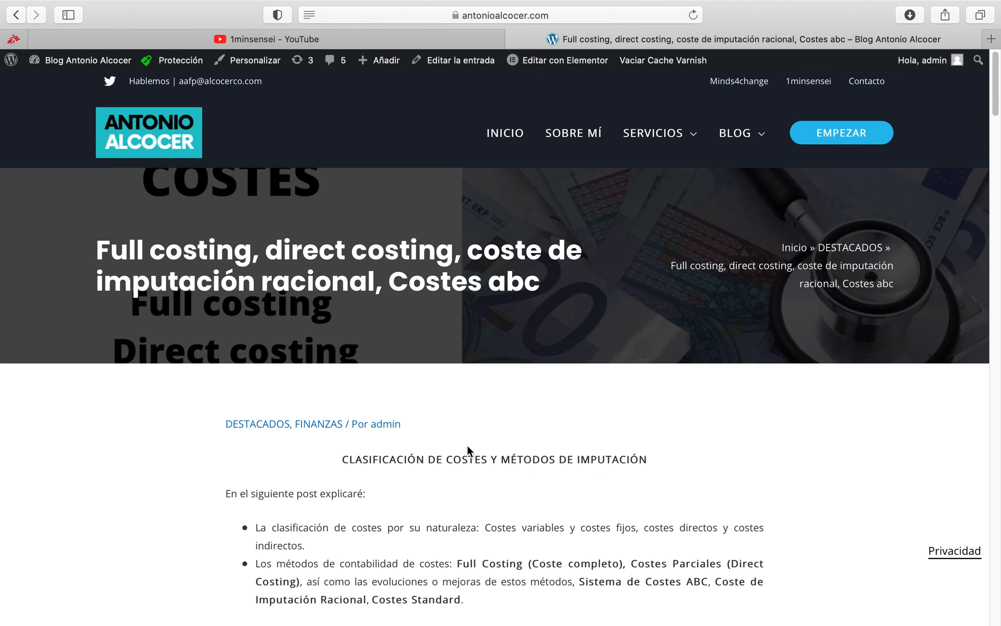
# Read the post's introduction and its classification of costs into direct and indirect, and variable and fixed.
pyautogui.scroll(-5, 538, 382)
pyautogui.scroll(-1, 539, 383)
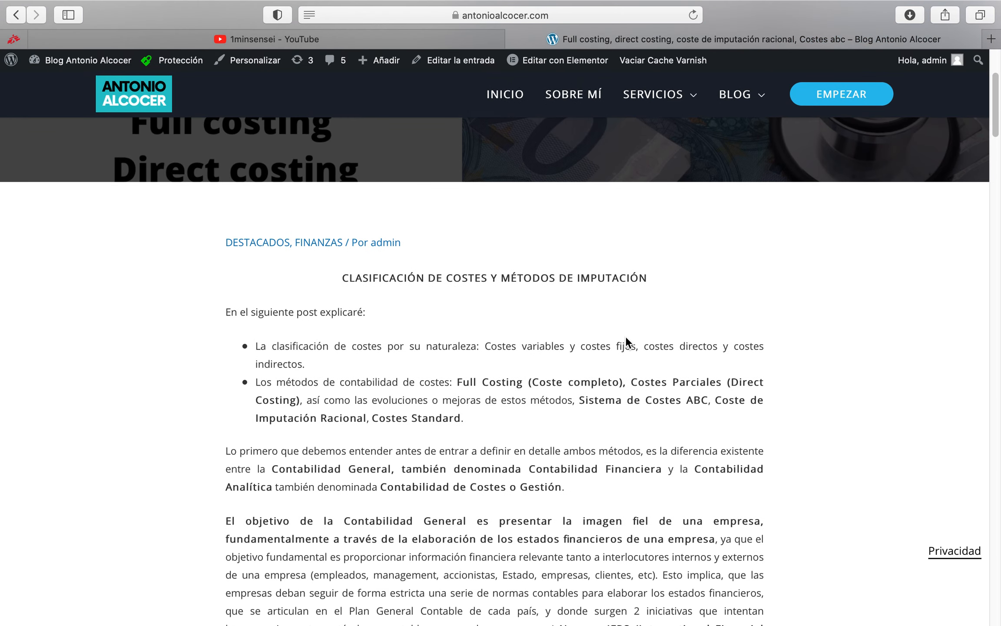
pyautogui.scroll(-4, 504, 342)
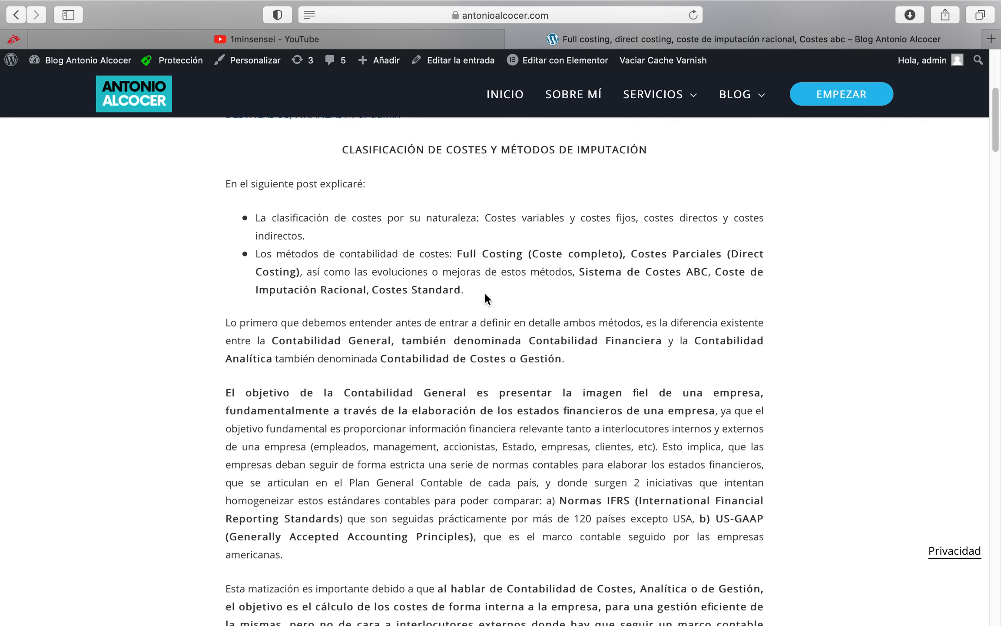
pyautogui.scroll(-1, 452, 350)
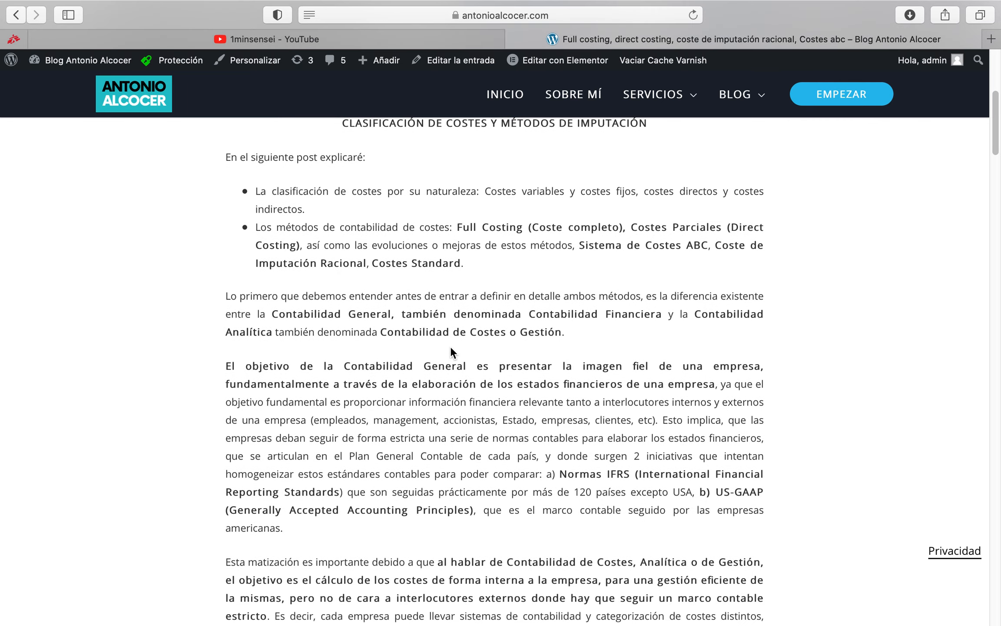
pyautogui.scroll(-3, 452, 352)
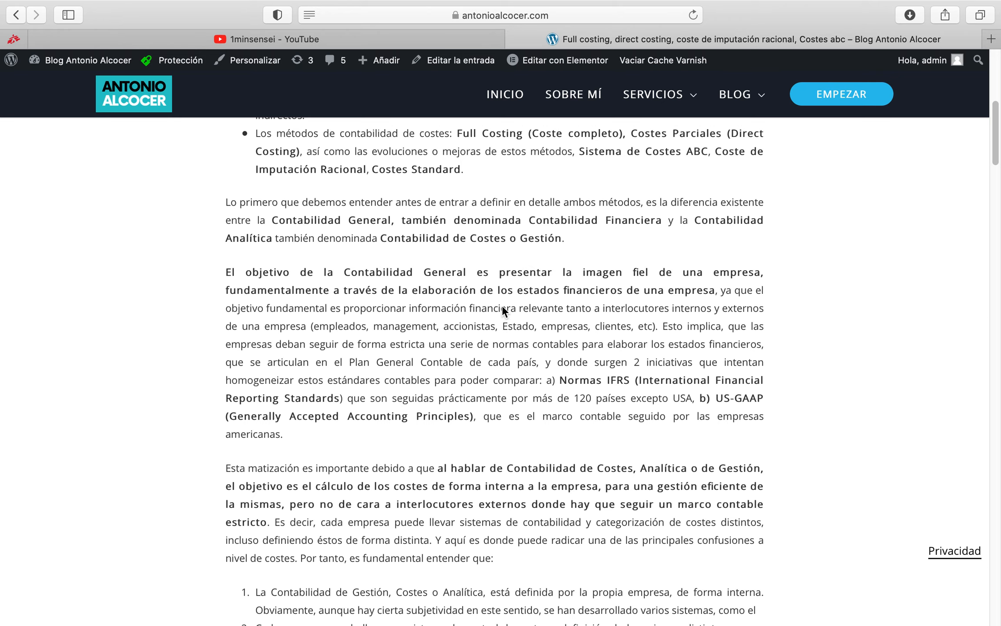
pyautogui.scroll(-10, 500, 313)
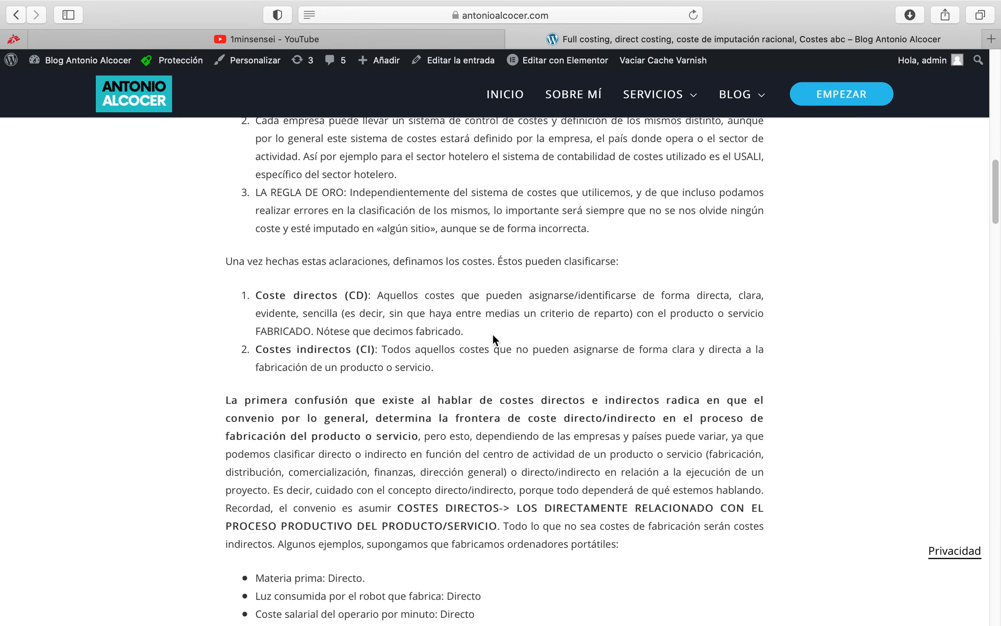
pyautogui.scroll(-3, 491, 333)
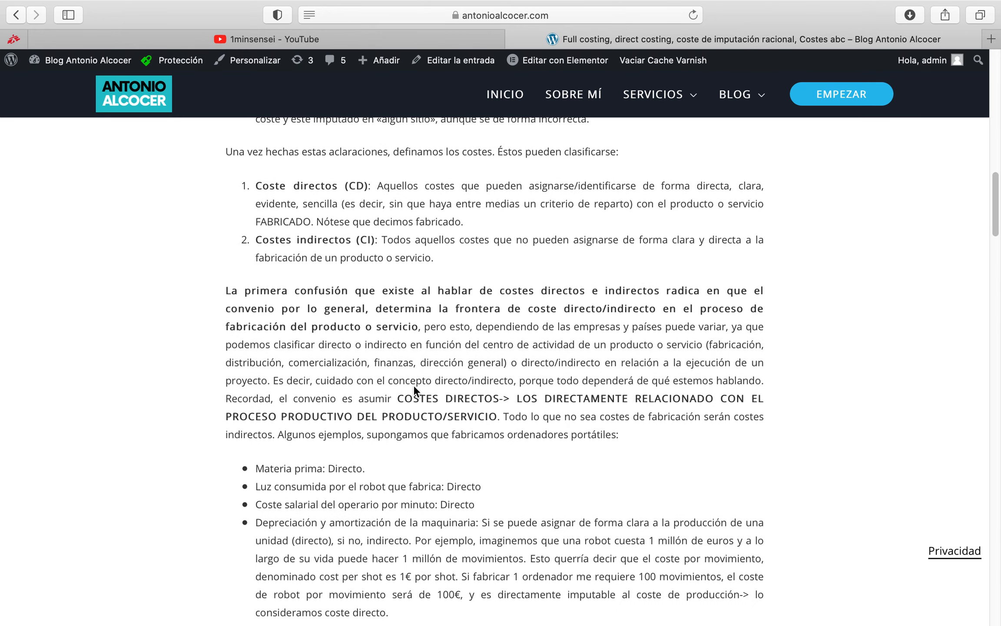
pyautogui.scroll(-4, 376, 400)
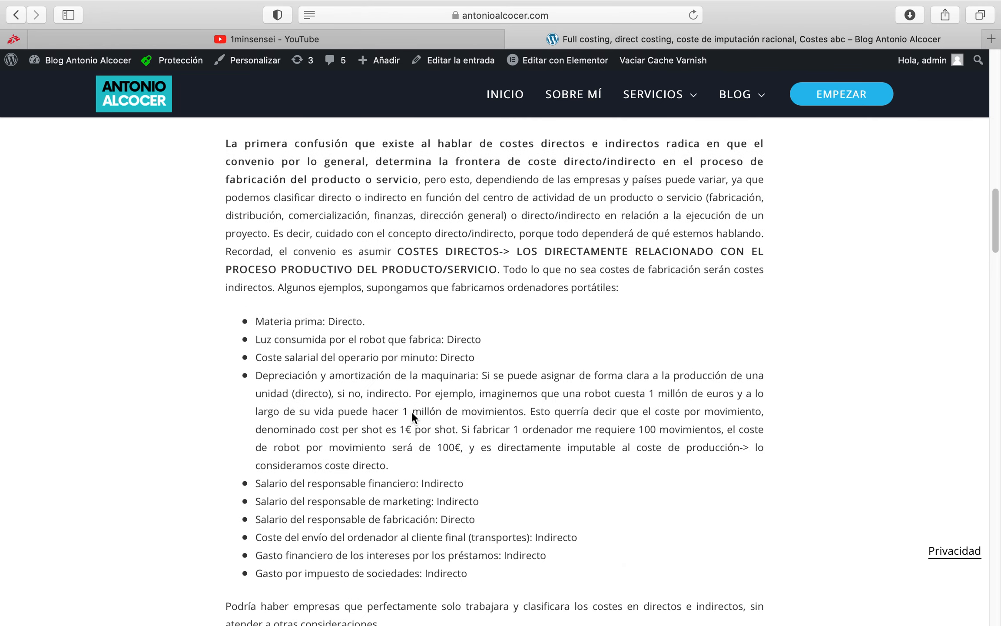
pyautogui.scroll(-12, 361, 432)
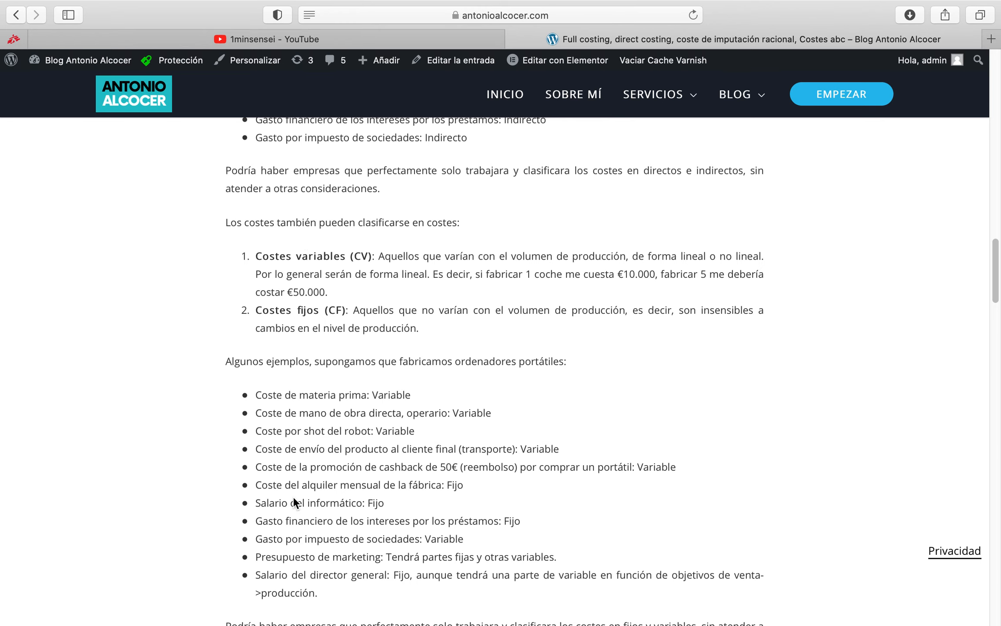
# Examine the post's section on the Full Costing method and its formula for the final product cost (CFP).
pyautogui.scroll(-16, 305, 478)
pyautogui.scroll(-1, 304, 478)
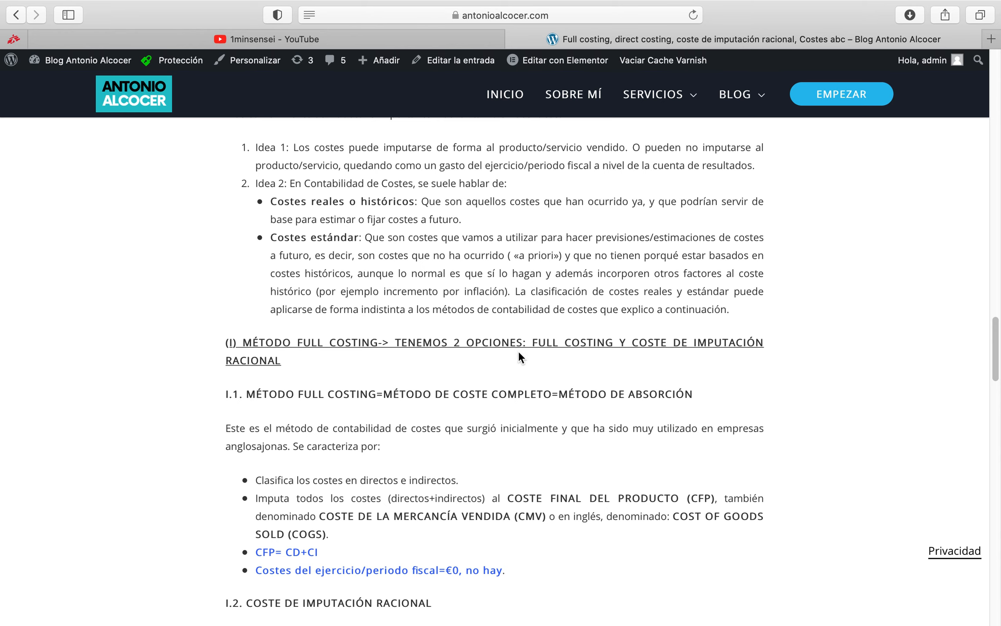
pyautogui.scroll(-3, 510, 345)
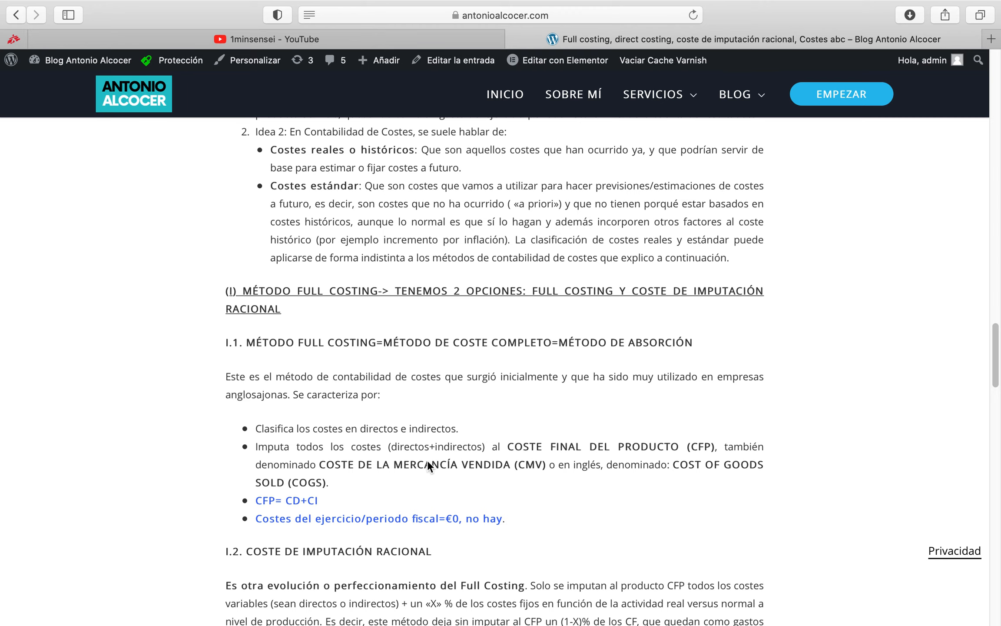
pyautogui.scroll(-1, 427, 459)
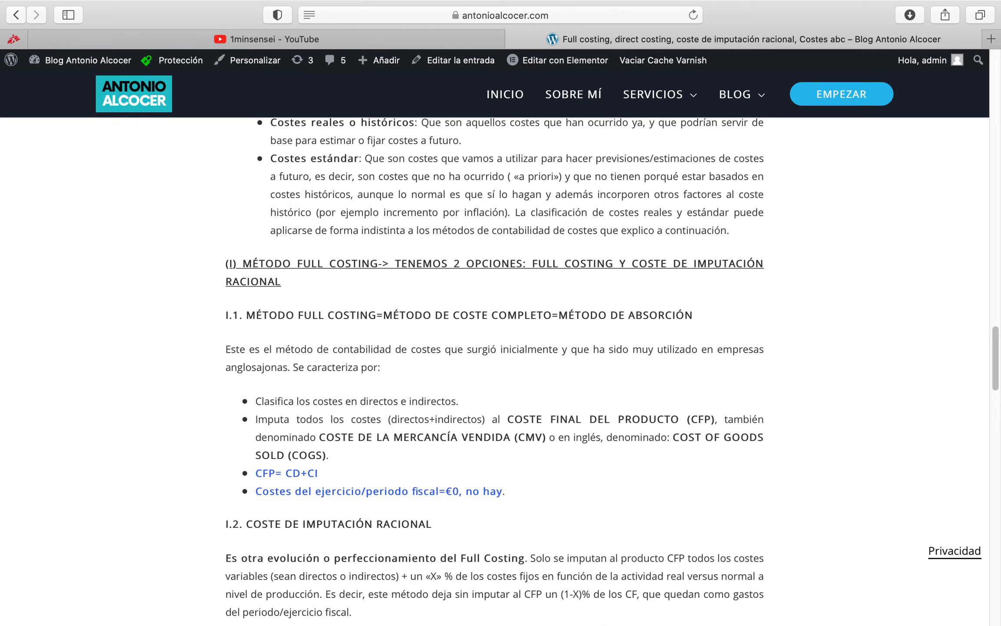
# Switch to the DATOS_MÉTODOS DE COSTES workbook in Excel and review the exercise title and its two objectives on the DATOS sheet.
pyautogui.moveTo(600, 624)
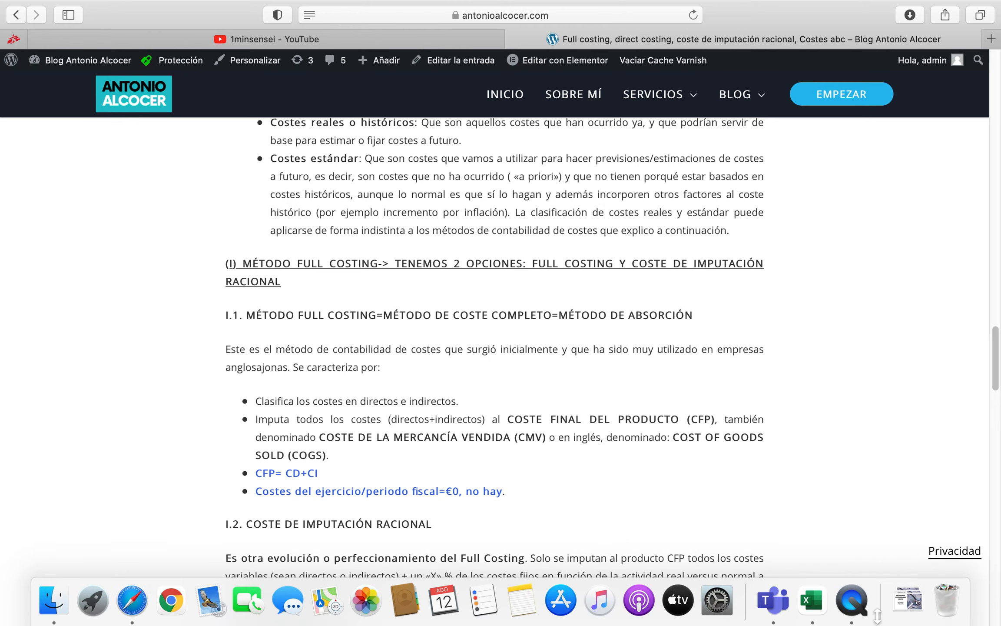
pyautogui.click(813, 611)
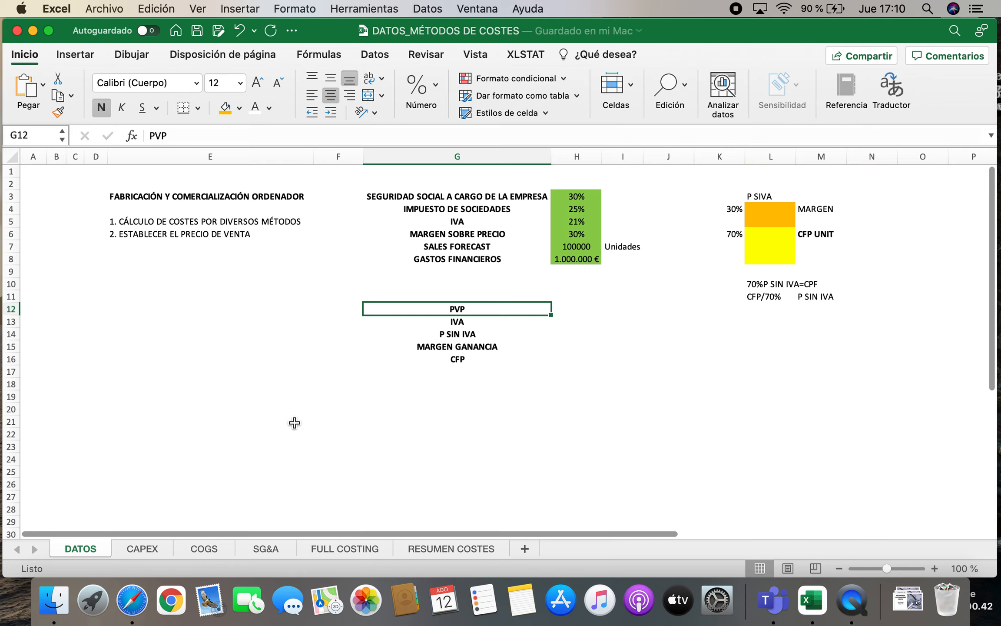
pyautogui.click(158, 198)
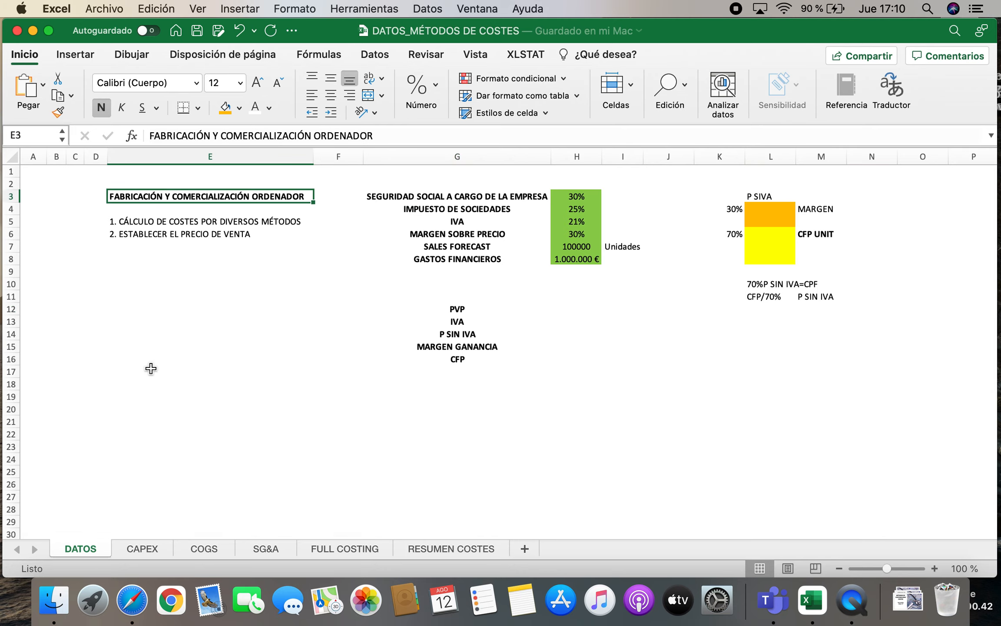
pyautogui.scroll(-1, 156, 371)
pyautogui.scroll(3, 155, 369)
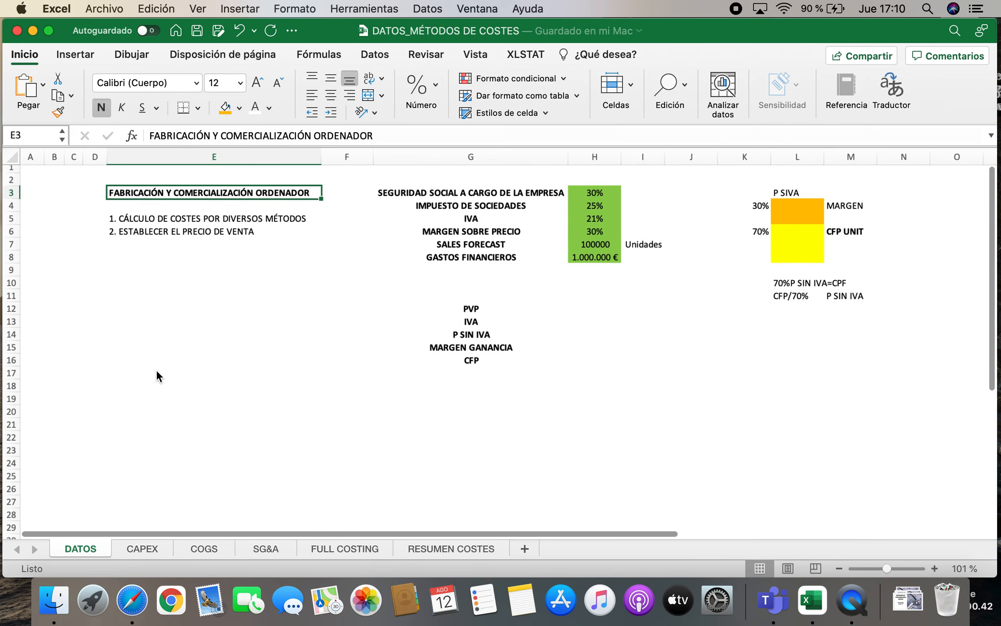
pyautogui.click(324, 374)
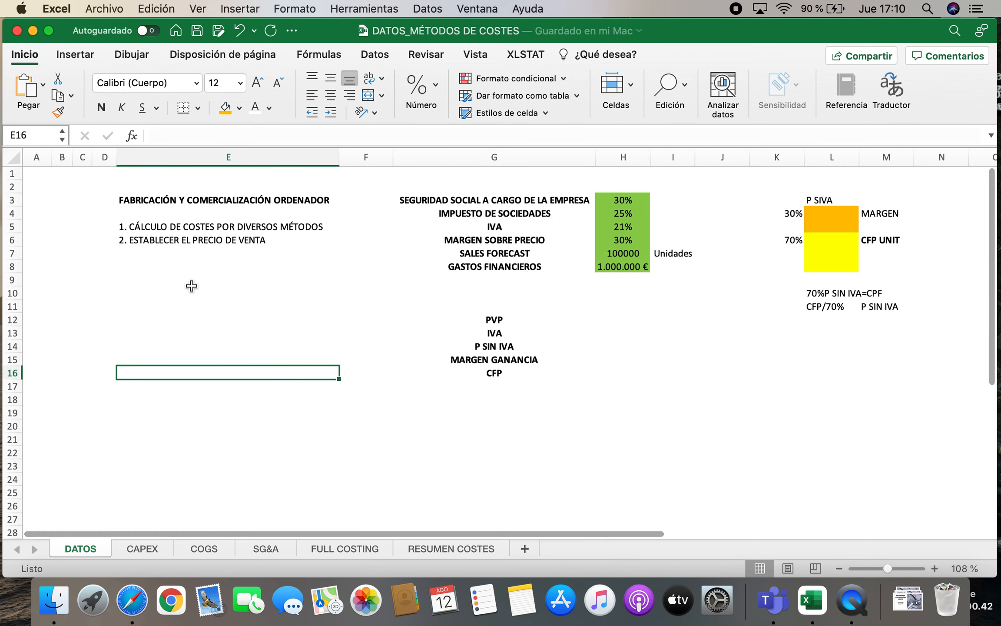
pyautogui.click(193, 226)
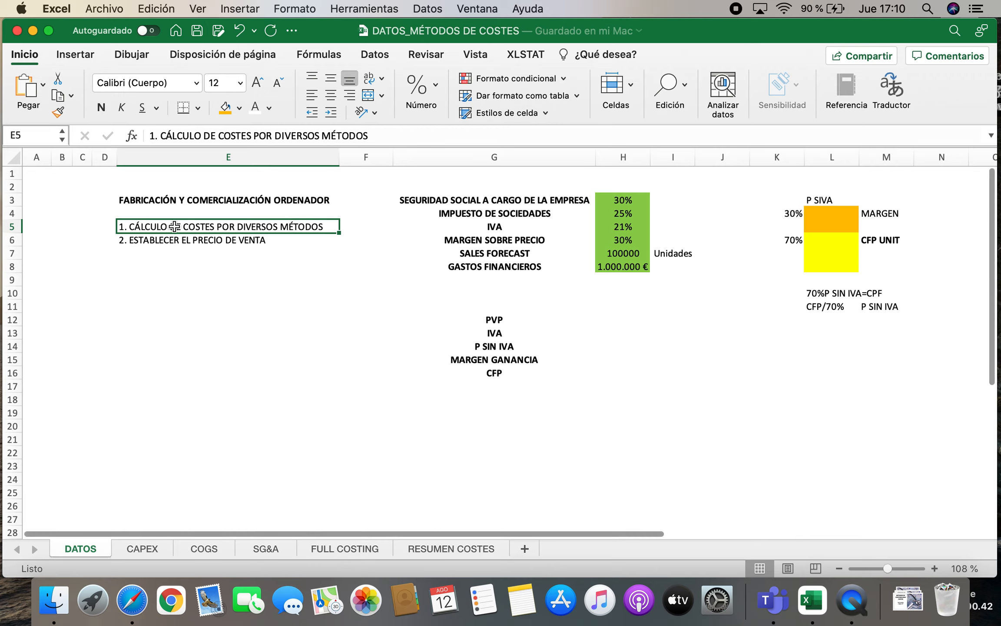
pyautogui.click(214, 244)
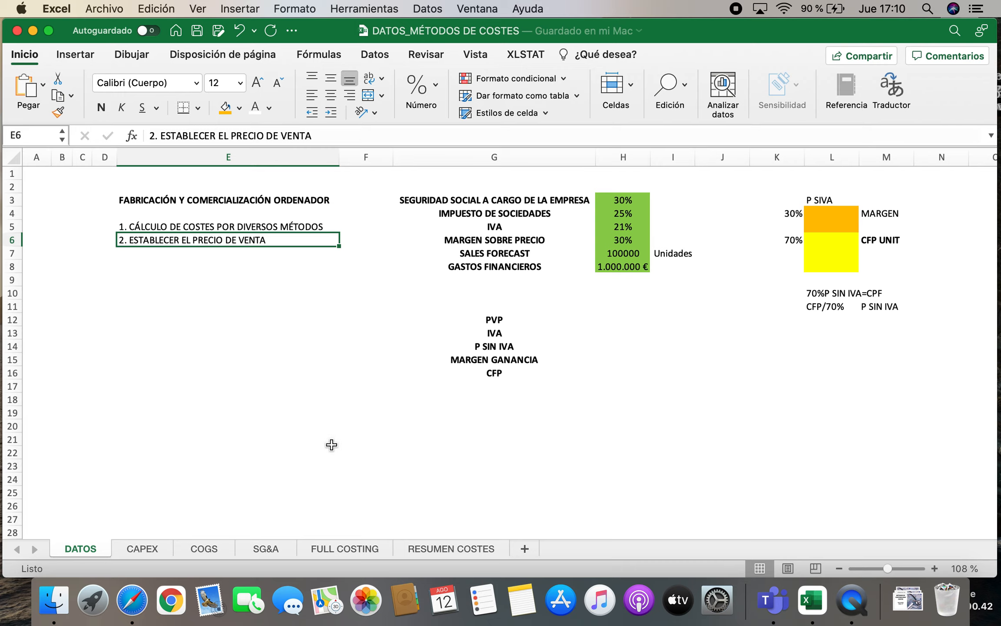
# Open the FULL COSTING sheet and review the definitions of the final product cost (CFP) and the period costs.
pyautogui.click(340, 546)
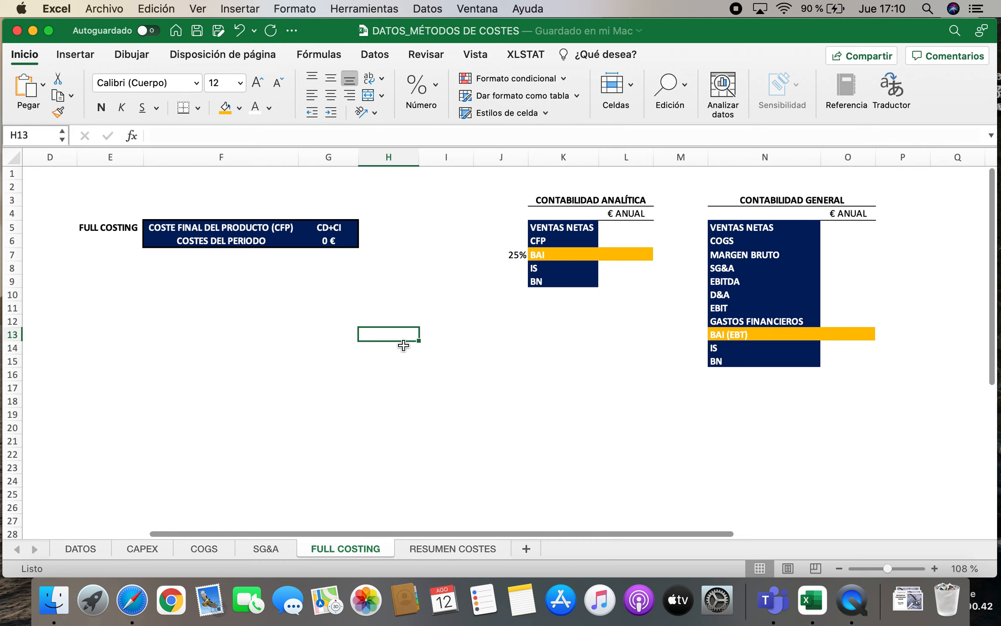
pyautogui.click(185, 227)
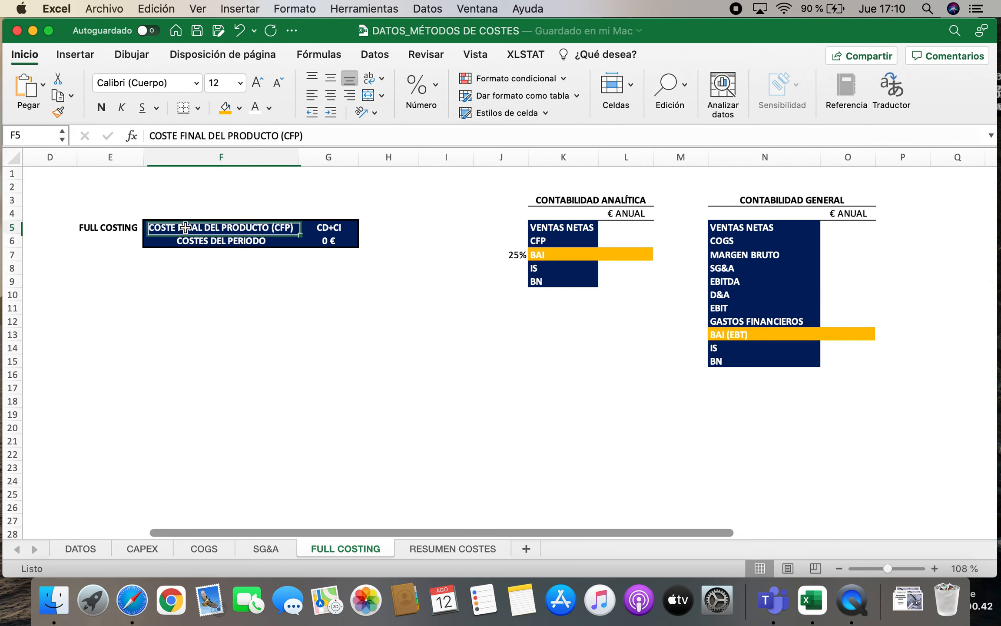
pyautogui.click(335, 228)
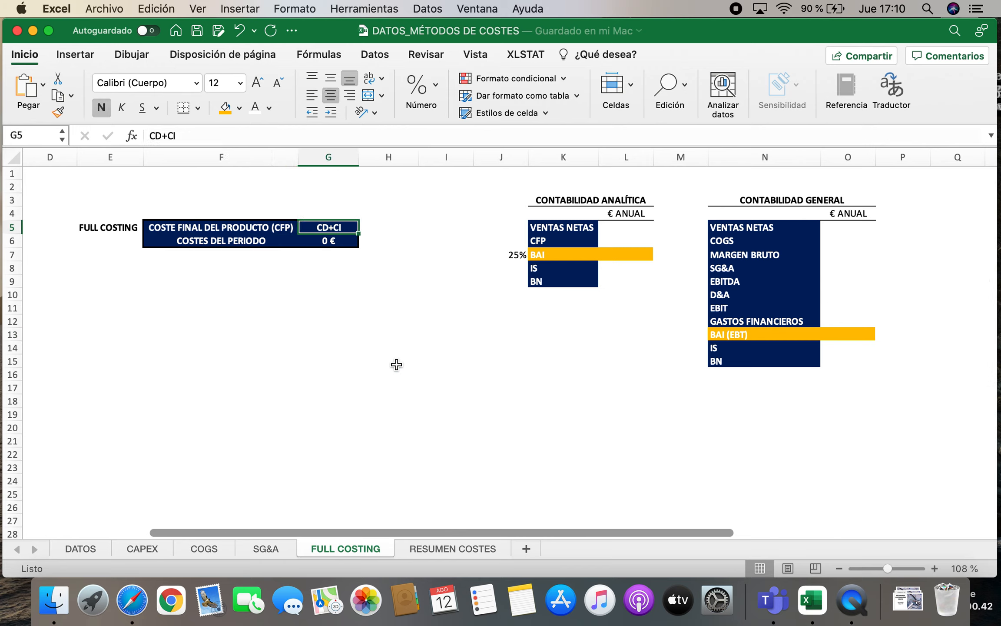
pyautogui.click(207, 239)
pyautogui.click(313, 248)
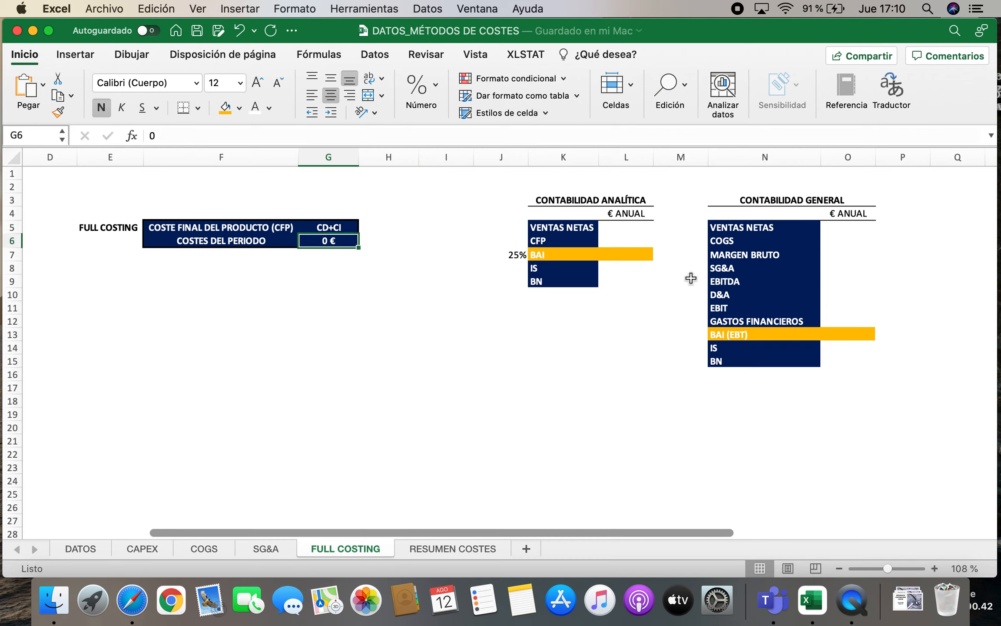
# Compare the CONTABILIDAD ANALÍTICA and CONTABILIDAD GENERAL income statement templates on the FULL COSTING sheet, including their BAI rows.
pyautogui.moveTo(495, 186); pyautogui.dragTo(645, 330)
pyautogui.moveTo(710, 189); pyautogui.dragTo(885, 402)
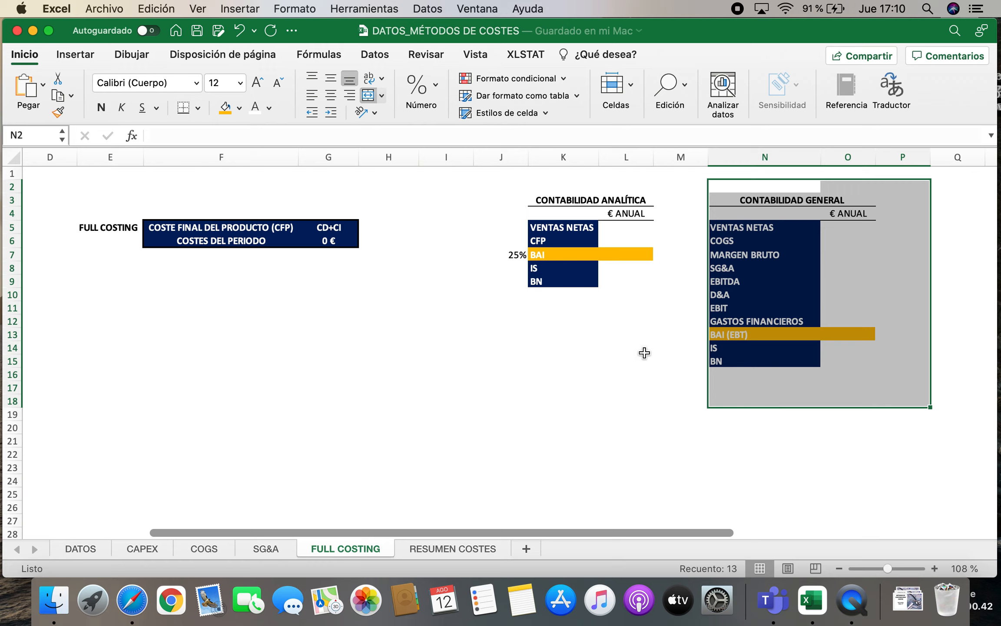
pyautogui.moveTo(496, 188); pyautogui.dragTo(608, 336)
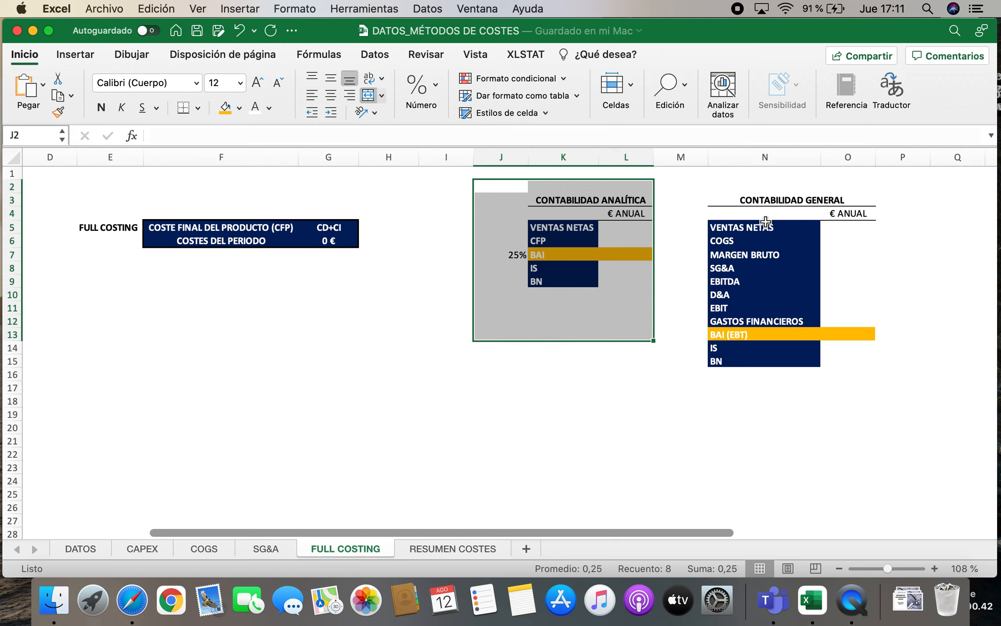
pyautogui.moveTo(714, 196); pyautogui.dragTo(832, 399)
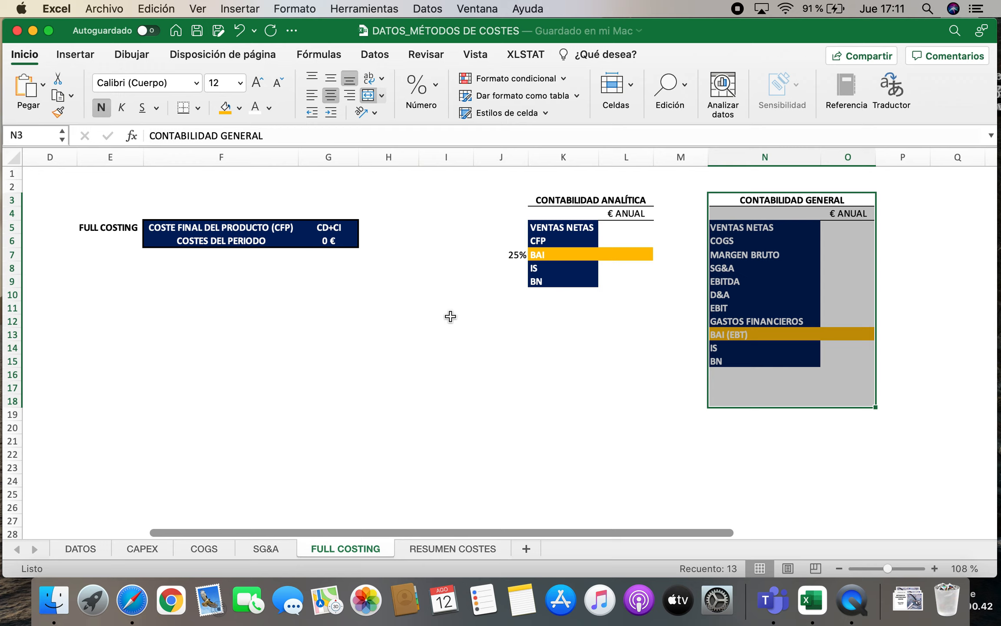
pyautogui.click(613, 357)
pyautogui.click(575, 256)
pyautogui.click(845, 266)
pyautogui.click(614, 224)
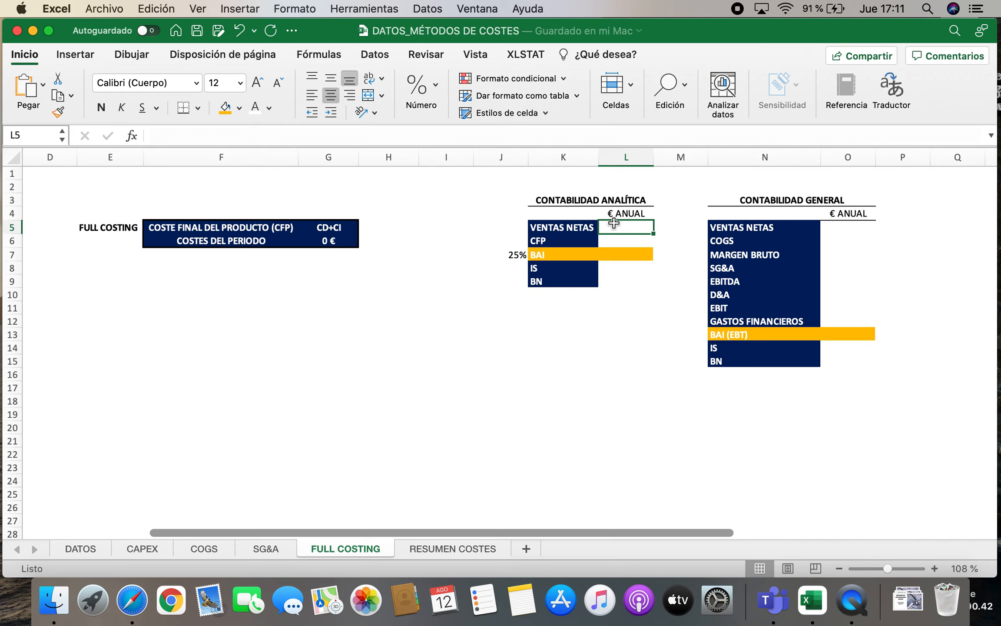
pyautogui.moveTo(522, 188); pyautogui.dragTo(612, 323)
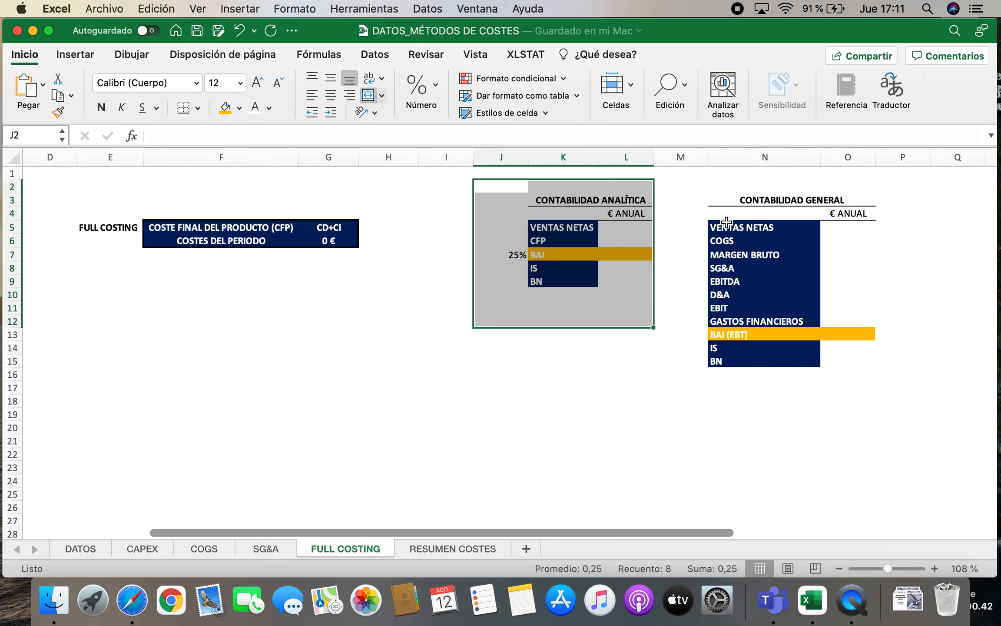
pyautogui.moveTo(717, 186); pyautogui.dragTo(896, 384)
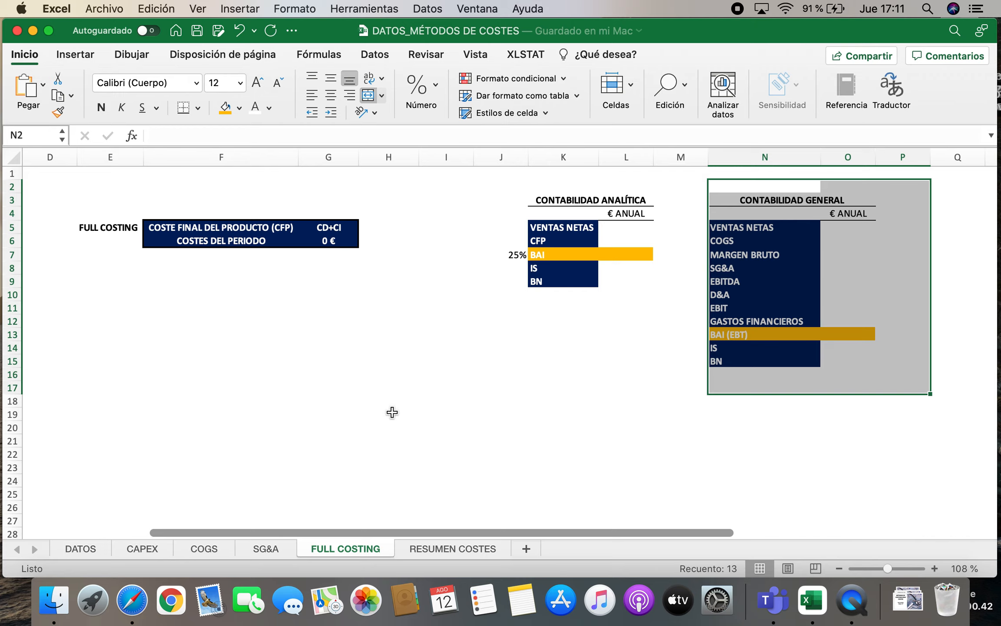
pyautogui.click(338, 431)
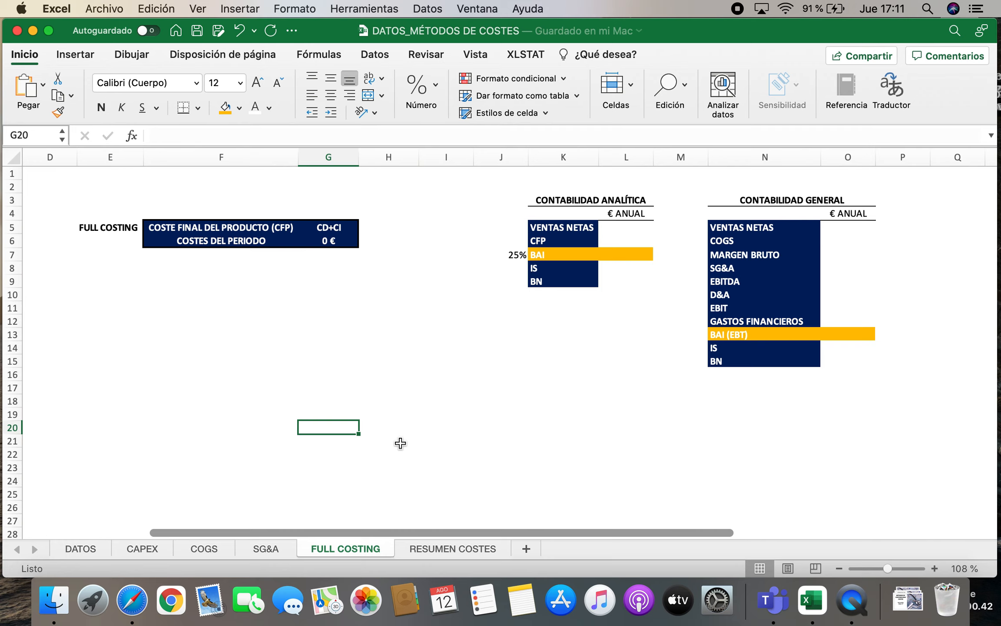
# Open the DATOS sheet and review the exercise's general data, from company social security and corporate tax to IVA and the margin on price.
pyautogui.click(82, 548)
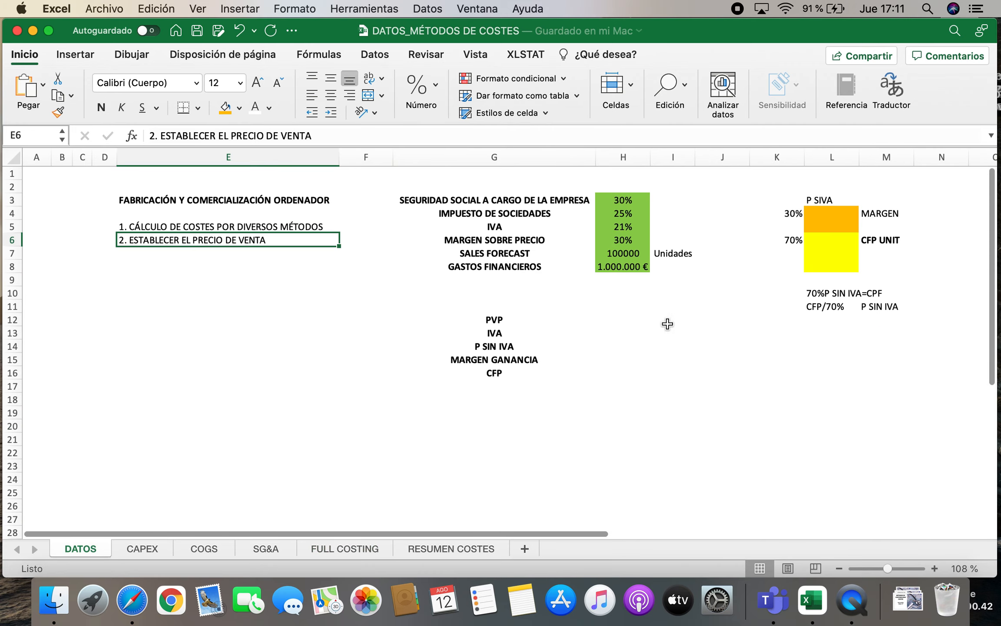
pyautogui.click(541, 200)
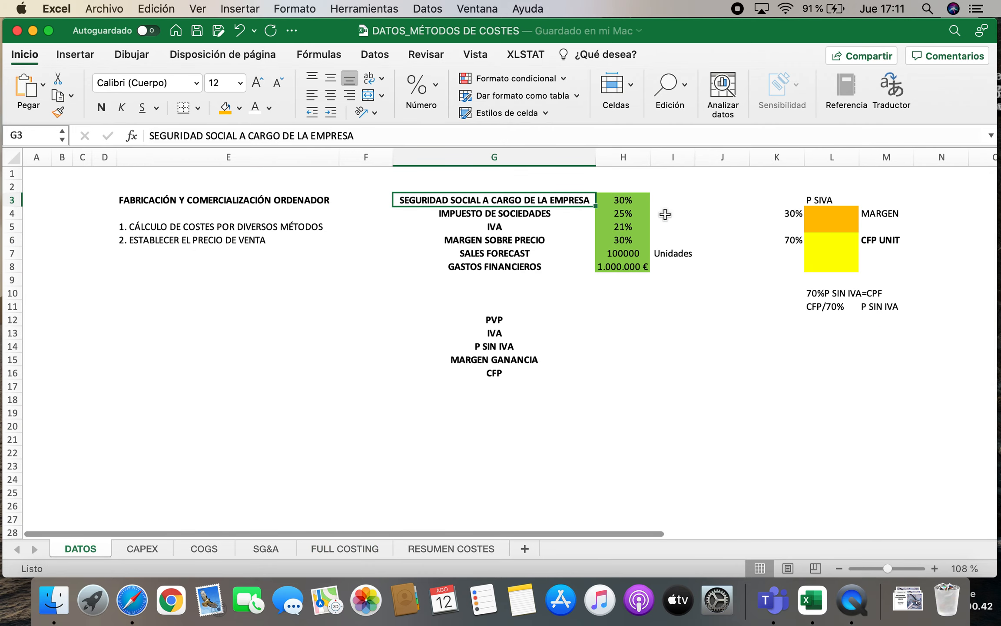
pyautogui.click(640, 200)
pyautogui.click(527, 216)
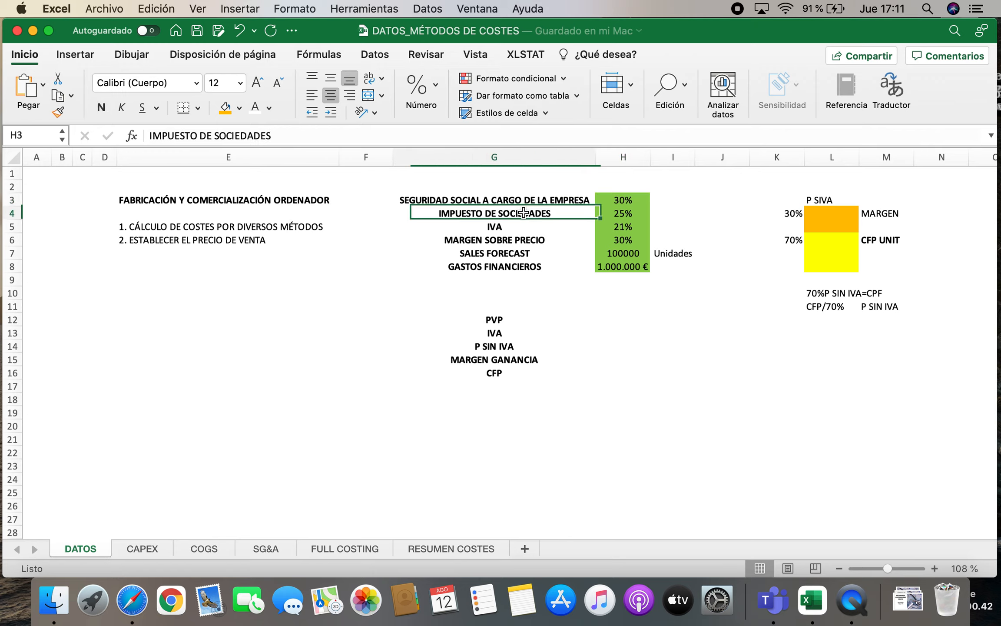
pyautogui.click(637, 213)
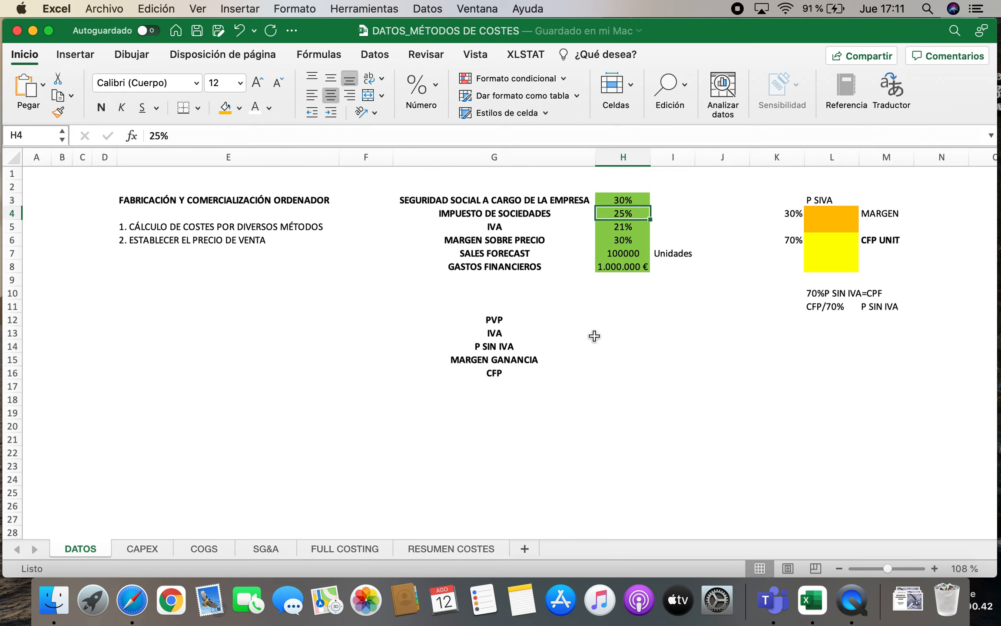
pyautogui.click(504, 225)
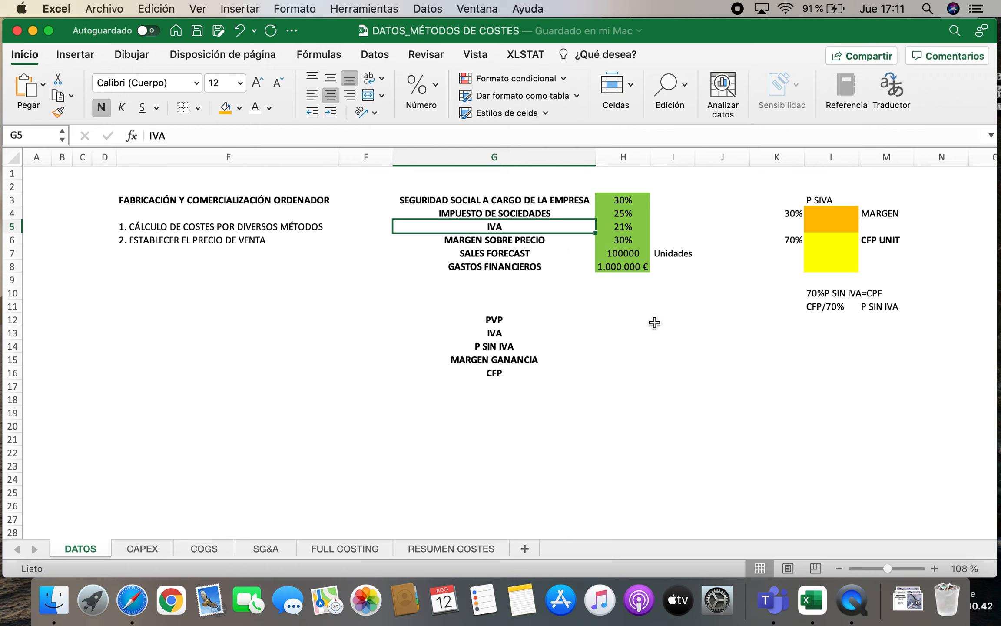
pyautogui.click(643, 223)
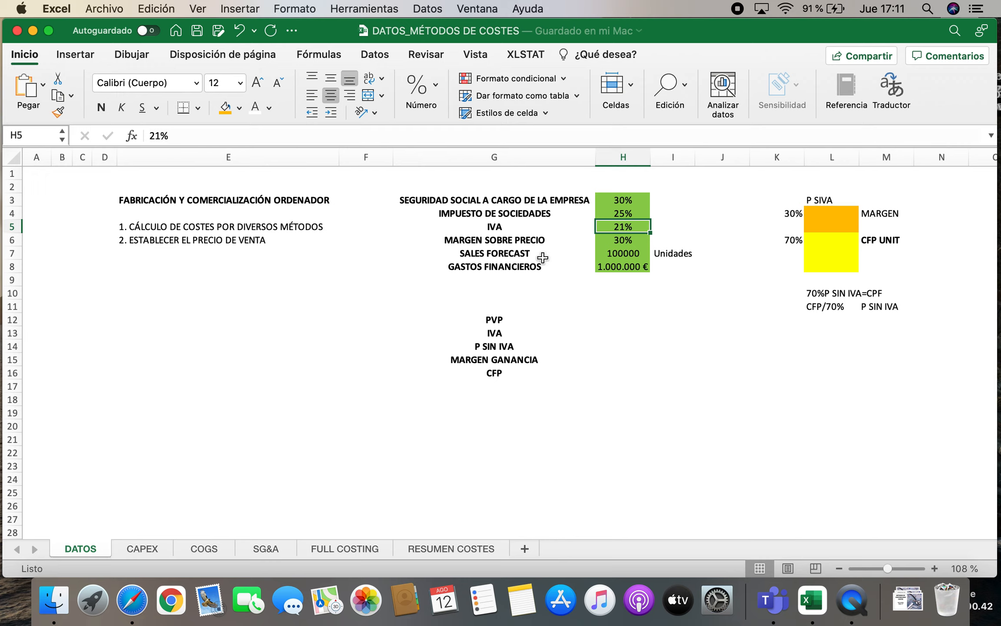
pyautogui.click(519, 242)
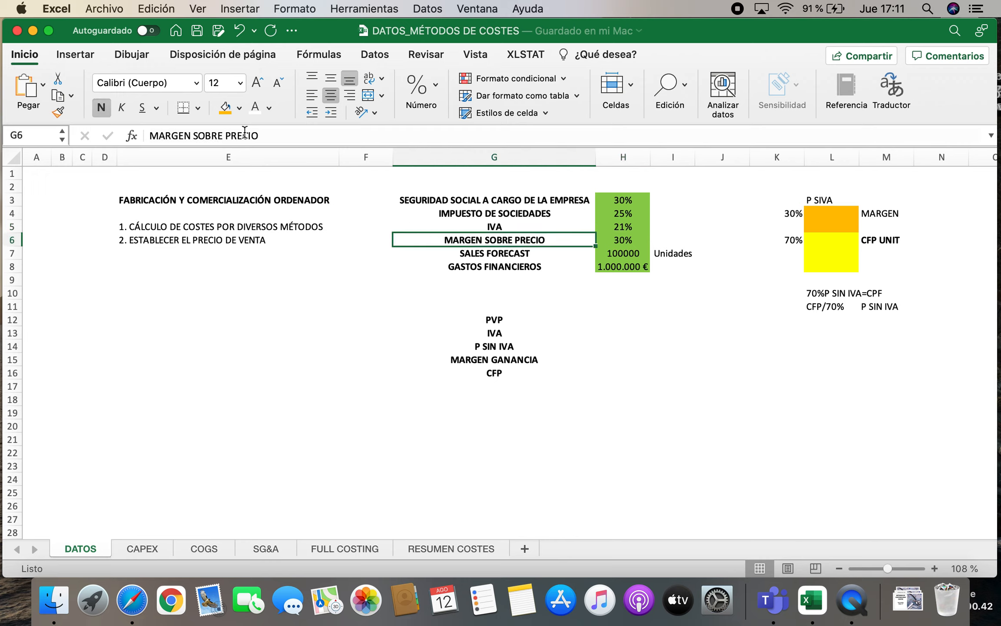
pyautogui.click(239, 107)
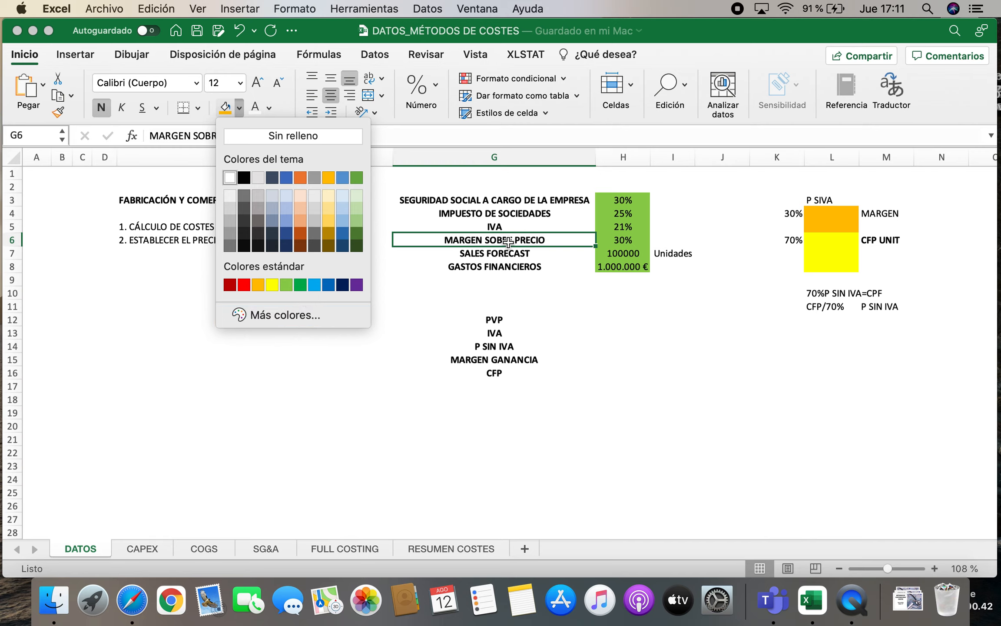
pyautogui.click(615, 241)
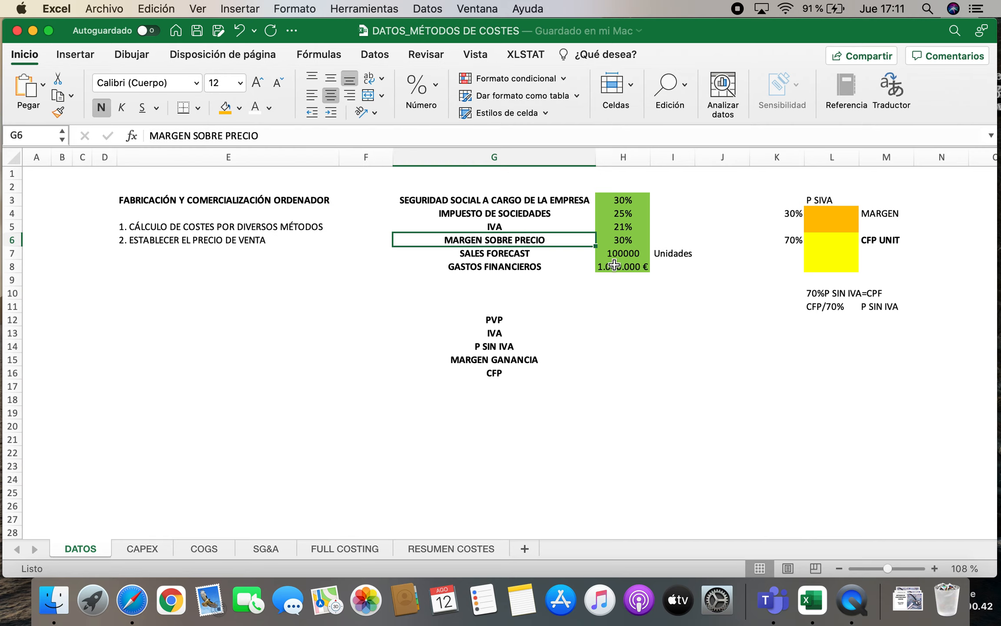
# Center the P SIVA heading above the price composition diagram.
pyautogui.click(836, 199)
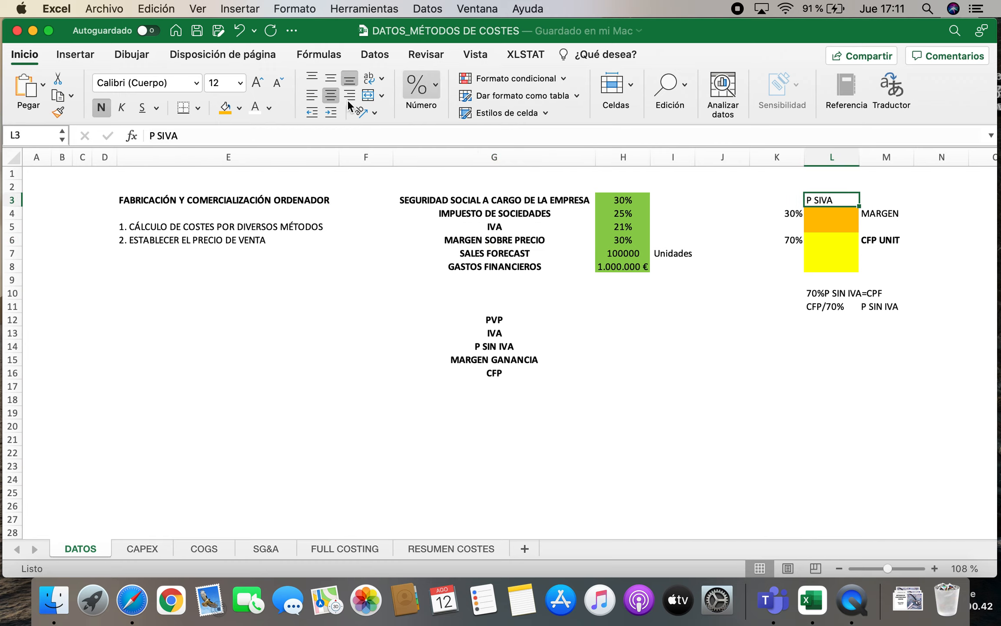
pyautogui.click(331, 96)
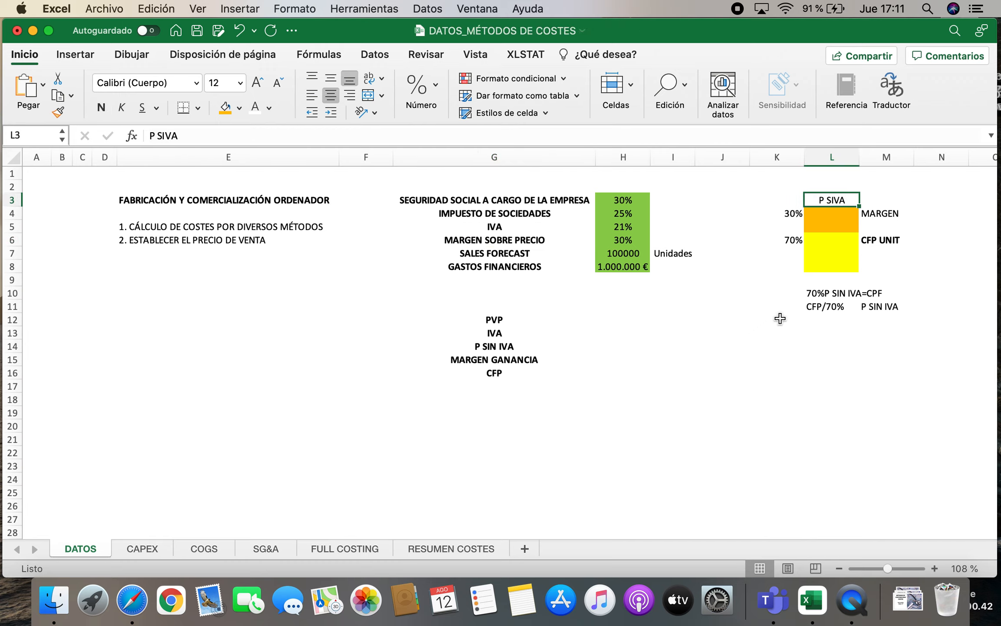
# Examine how the diagram splits the P SIVA price between the MARGEN and CFP UNIT shares.
pyautogui.click(838, 212)
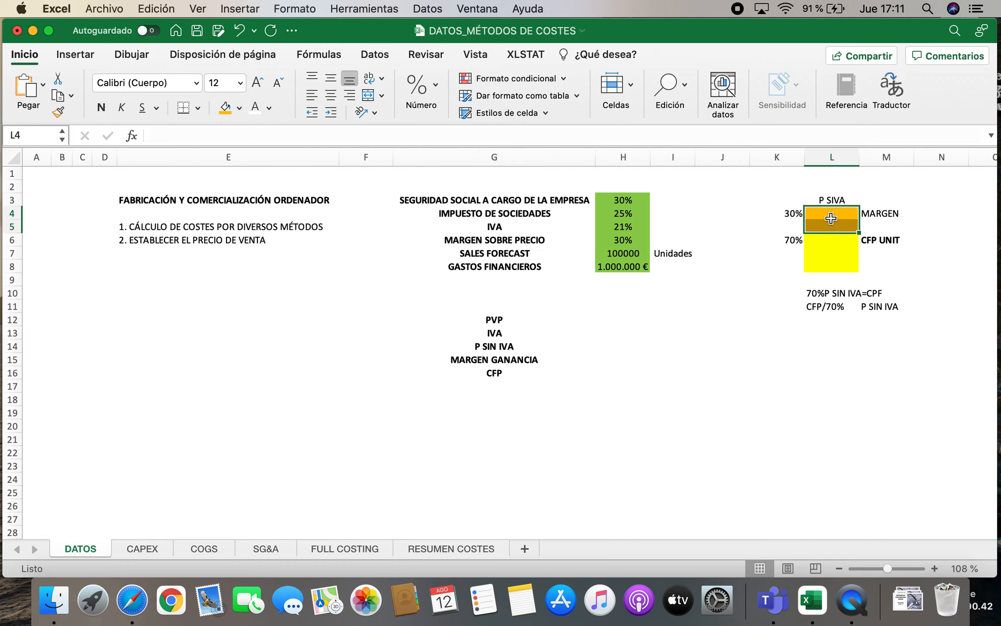
pyautogui.click(792, 214)
pyautogui.click(828, 198)
pyautogui.click(896, 215)
pyautogui.click(782, 241)
pyautogui.click(845, 197)
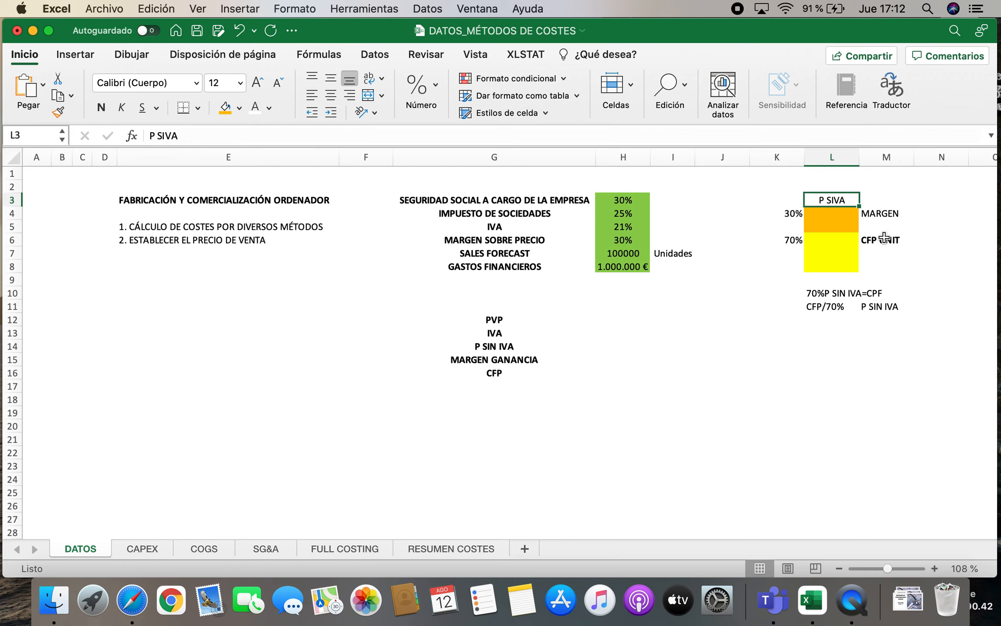
pyautogui.click(887, 239)
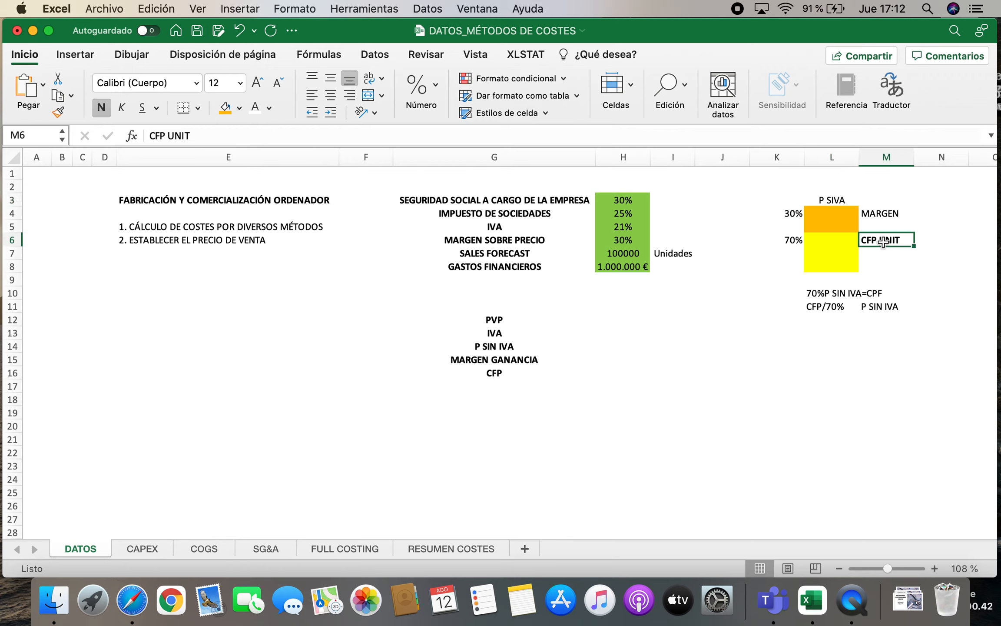
pyautogui.click(882, 216)
pyautogui.click(840, 202)
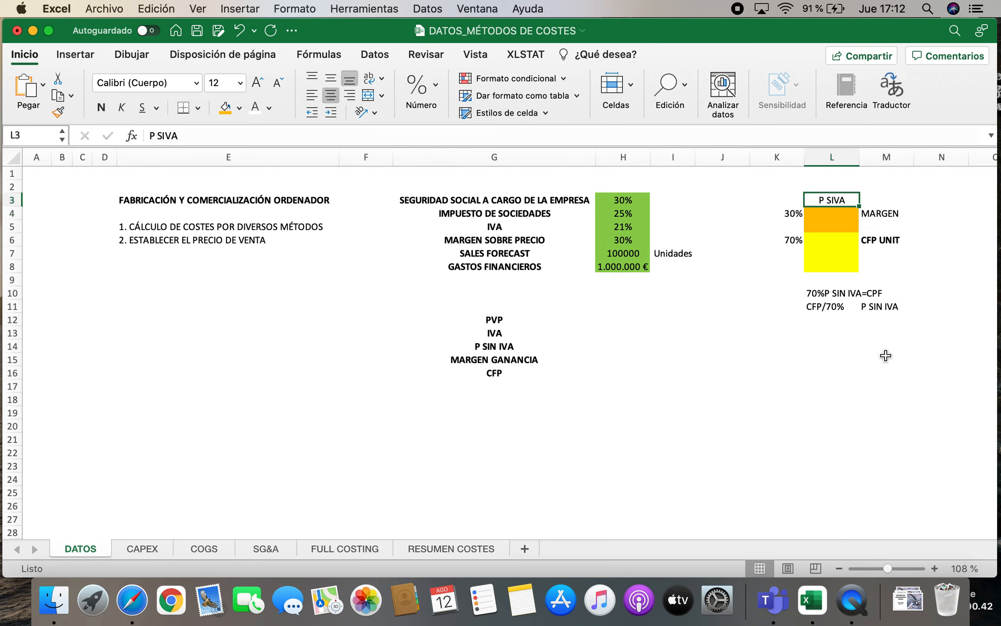
# Fill the PVP and CFP label cells in the price breakdown with orange.
pyautogui.click(504, 323)
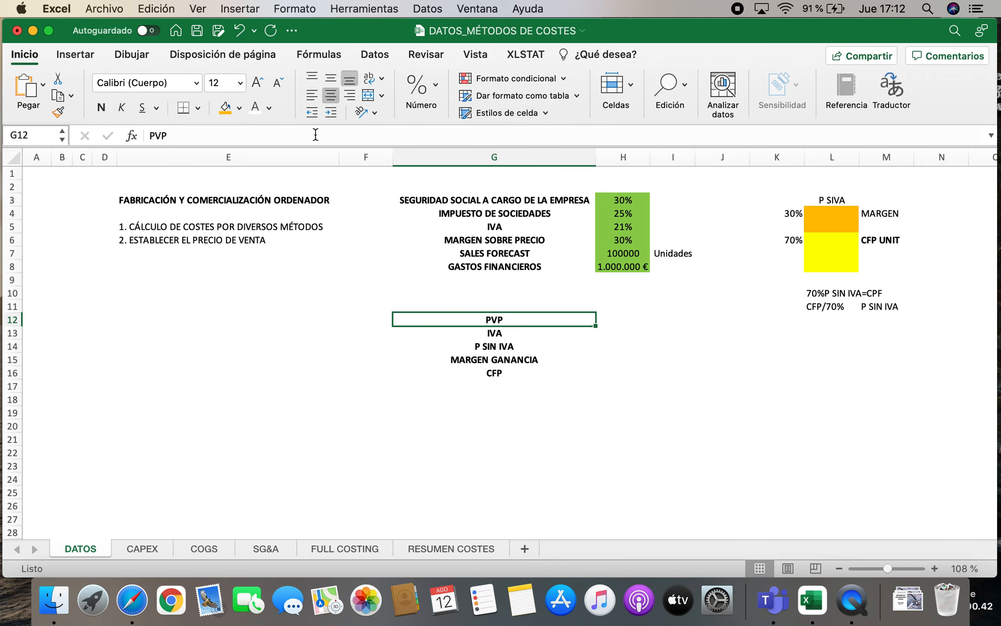
pyautogui.click(226, 108)
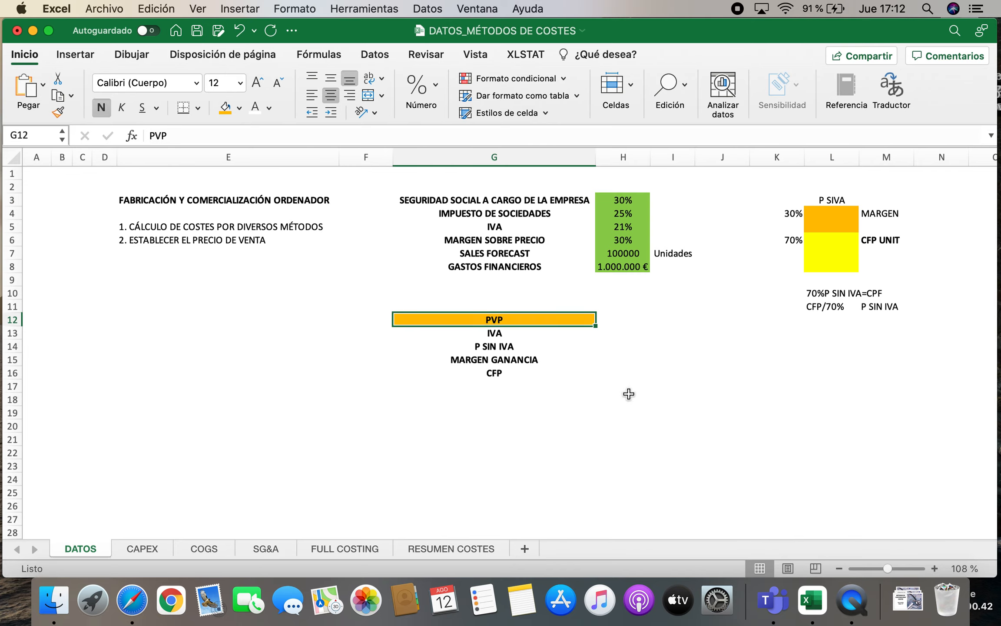
pyautogui.click(505, 376)
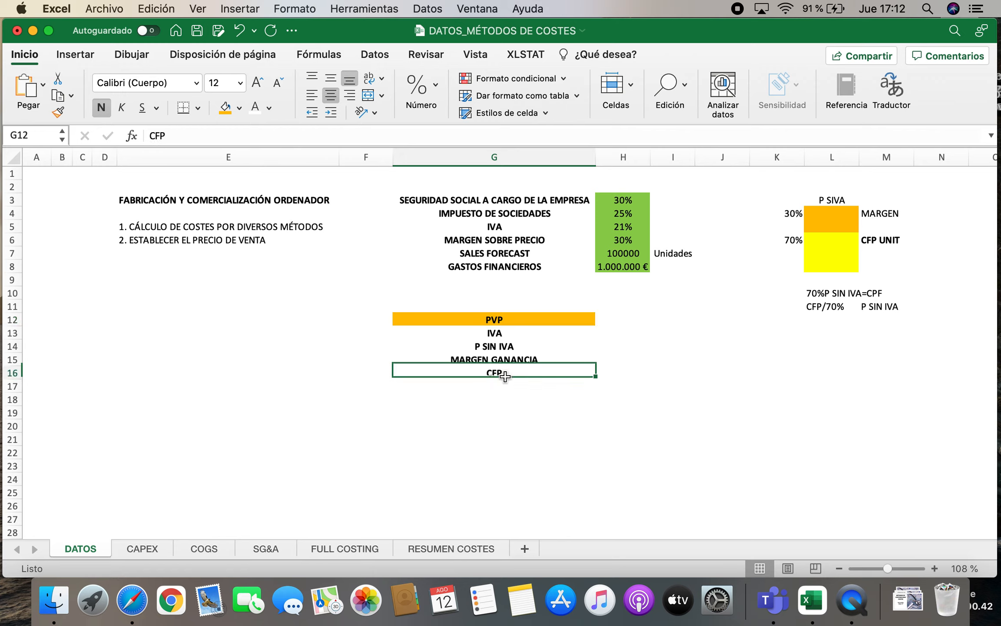
pyautogui.click(226, 109)
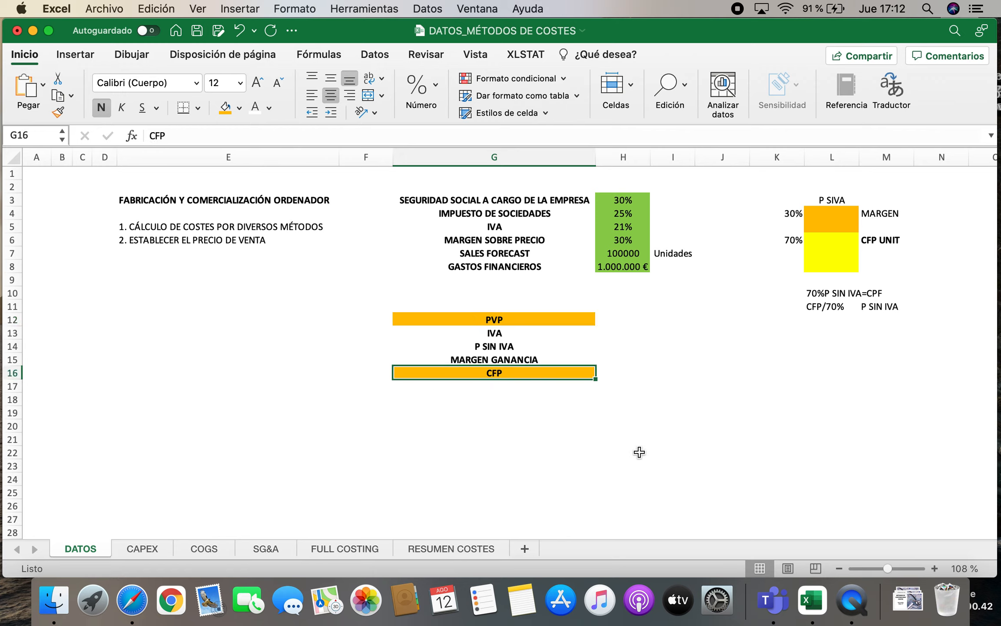
# Review the CFP UNIT share of the price and the formula relating it to the price without IVA.
pyautogui.moveTo(794, 240); pyautogui.dragTo(889, 269)
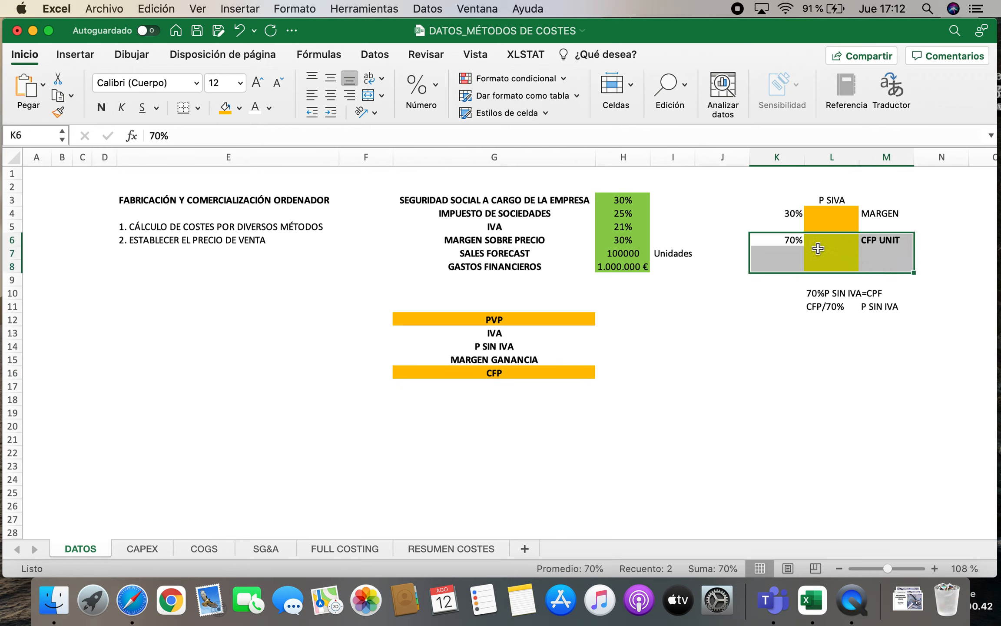
pyautogui.click(797, 243)
pyautogui.click(882, 242)
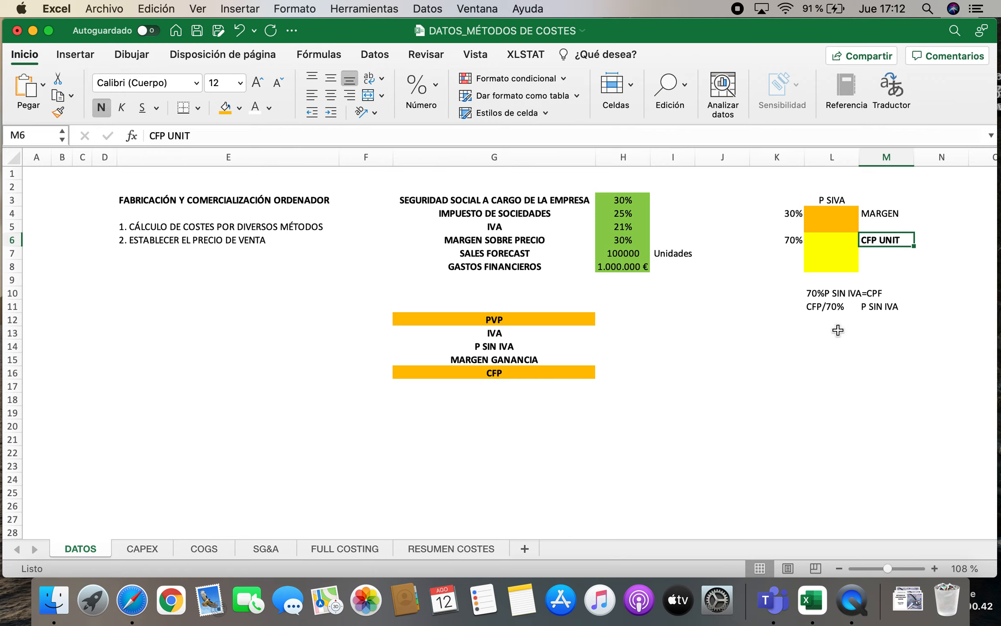
pyautogui.click(823, 294)
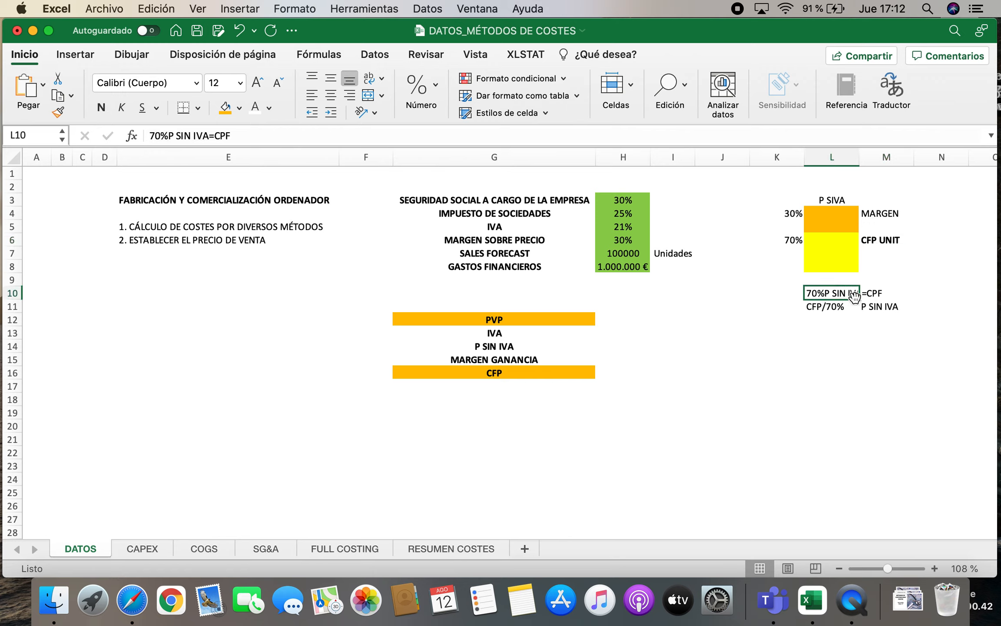
pyautogui.click(884, 296)
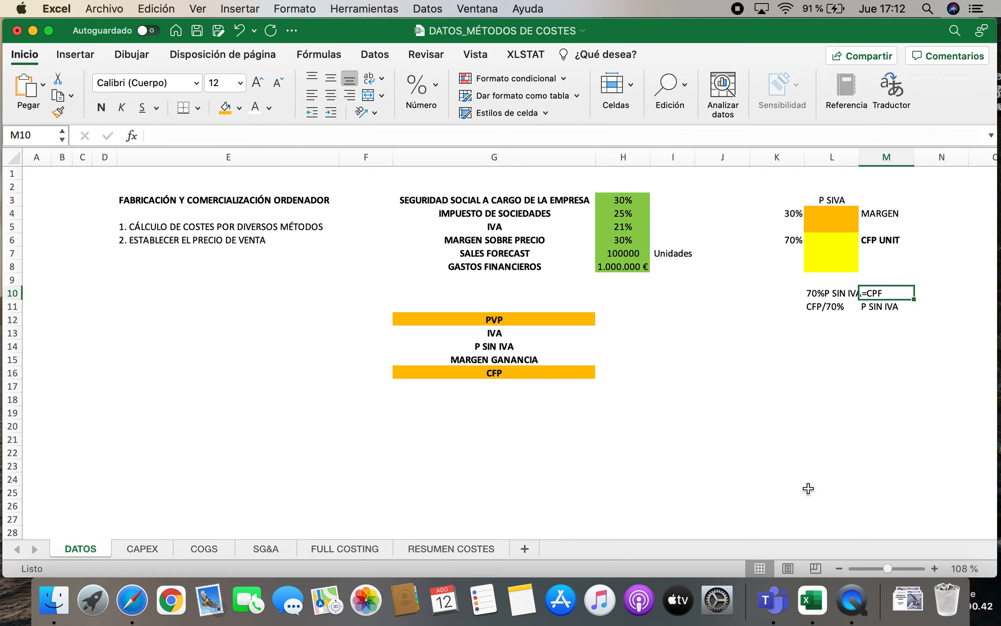
pyautogui.click(797, 238)
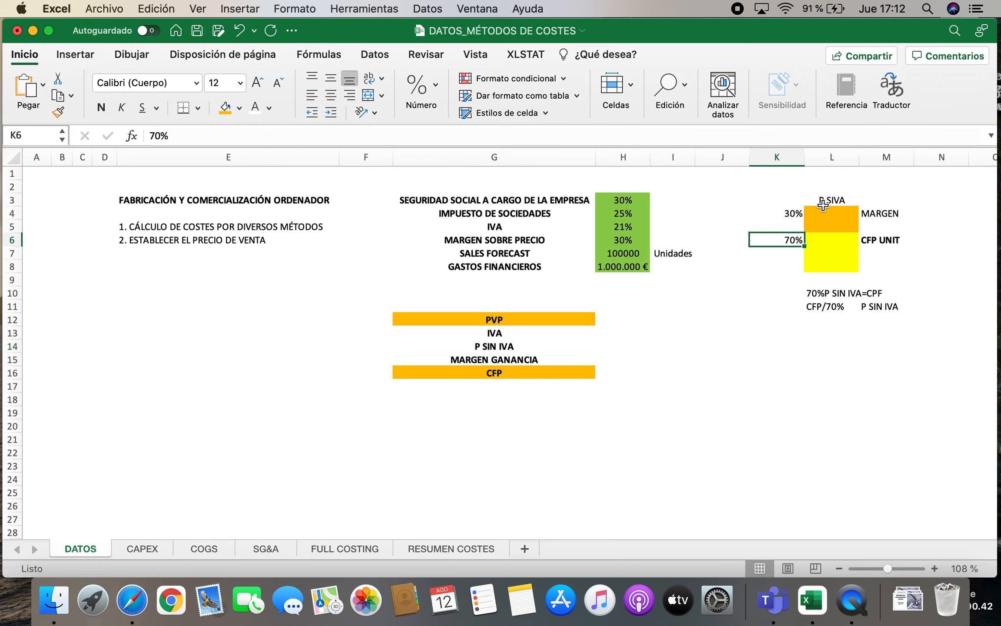
pyautogui.click(832, 199)
# Add a thick outside border around the yellow CFP UNIT block in cells L6:L8.
pyautogui.moveTo(831, 242); pyautogui.dragTo(829, 262)
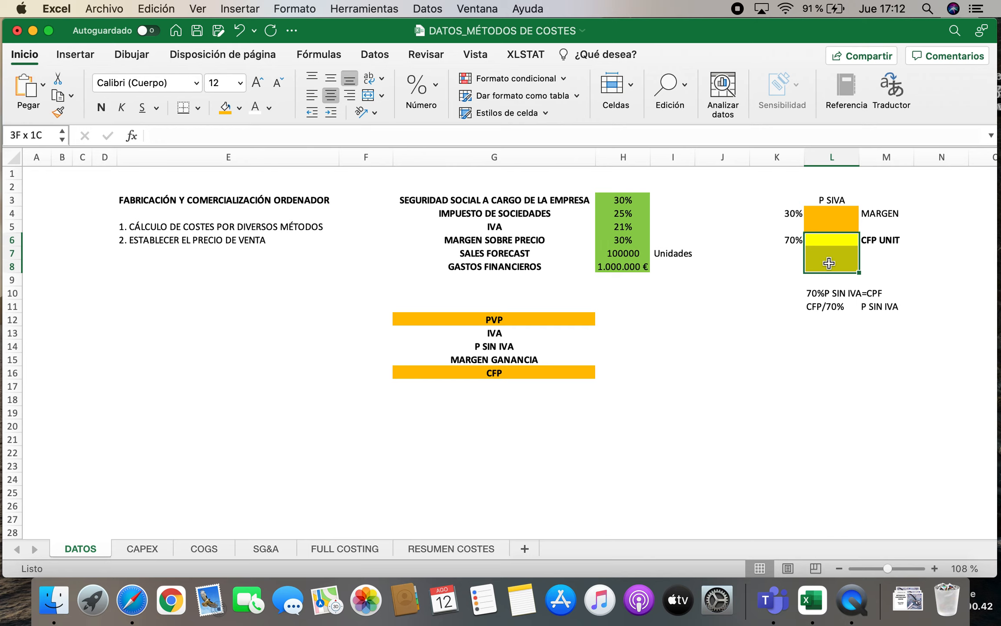
pyautogui.click(198, 108)
pyautogui.click(216, 286)
pyautogui.click(794, 376)
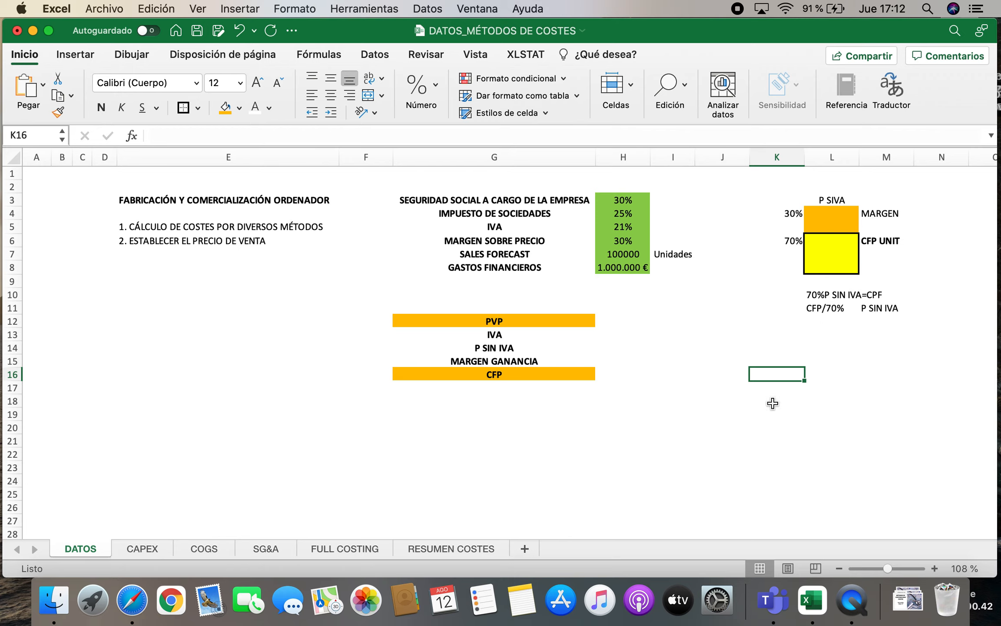
# Fill the P SIN IVA label cell with yellow and the MARGEN GANANCIA label cell with orange.
pyautogui.click(514, 375)
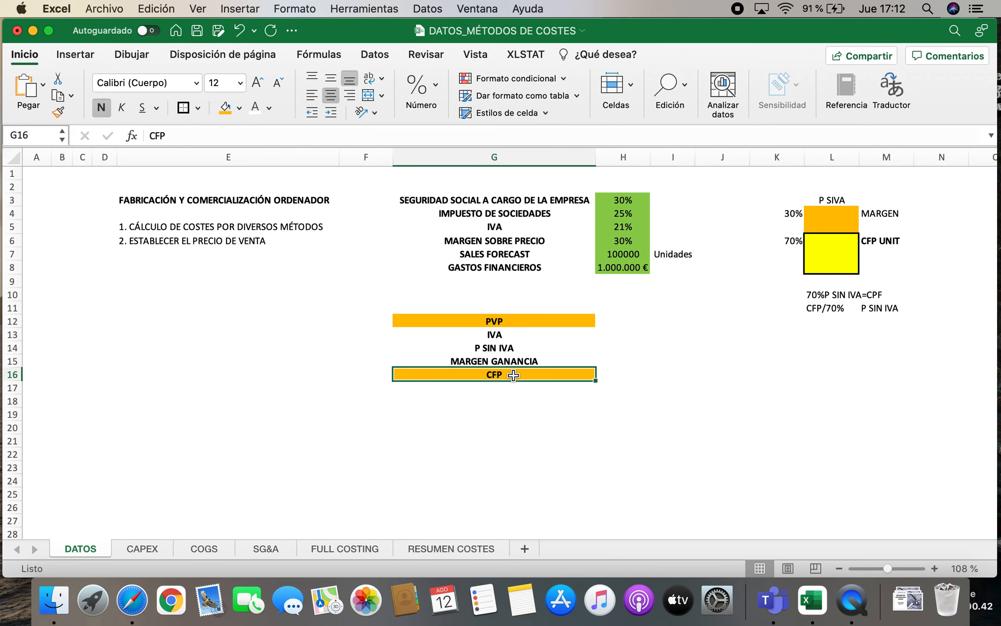
pyautogui.click(508, 348)
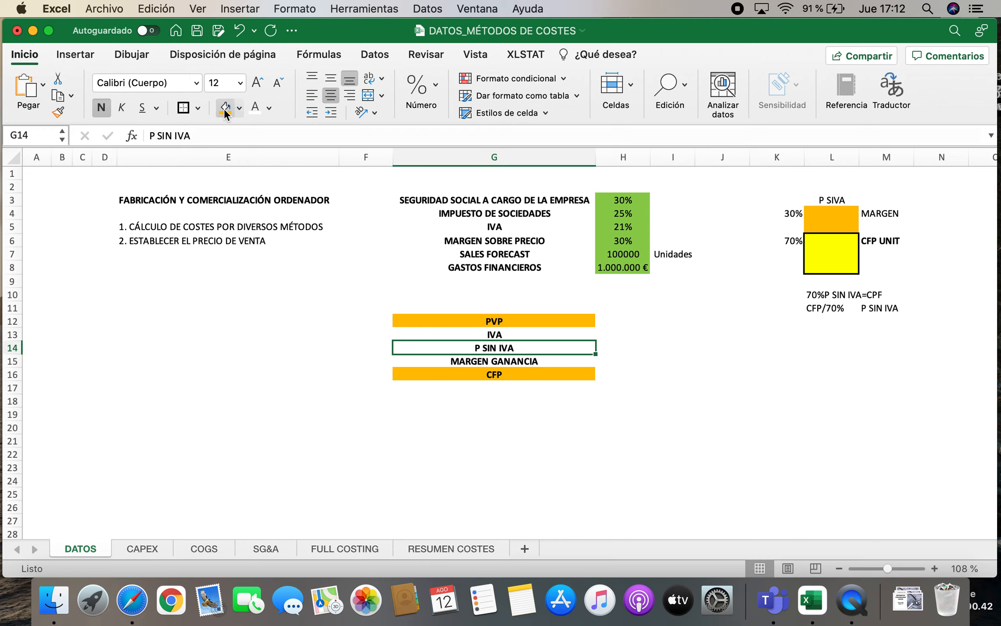
pyautogui.click(238, 108)
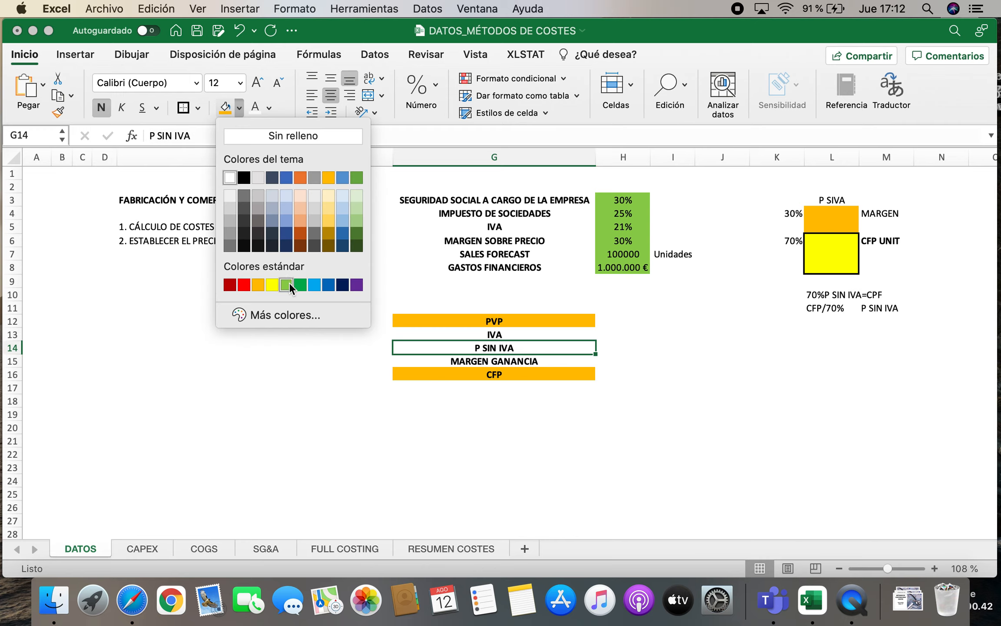
pyautogui.click(272, 284)
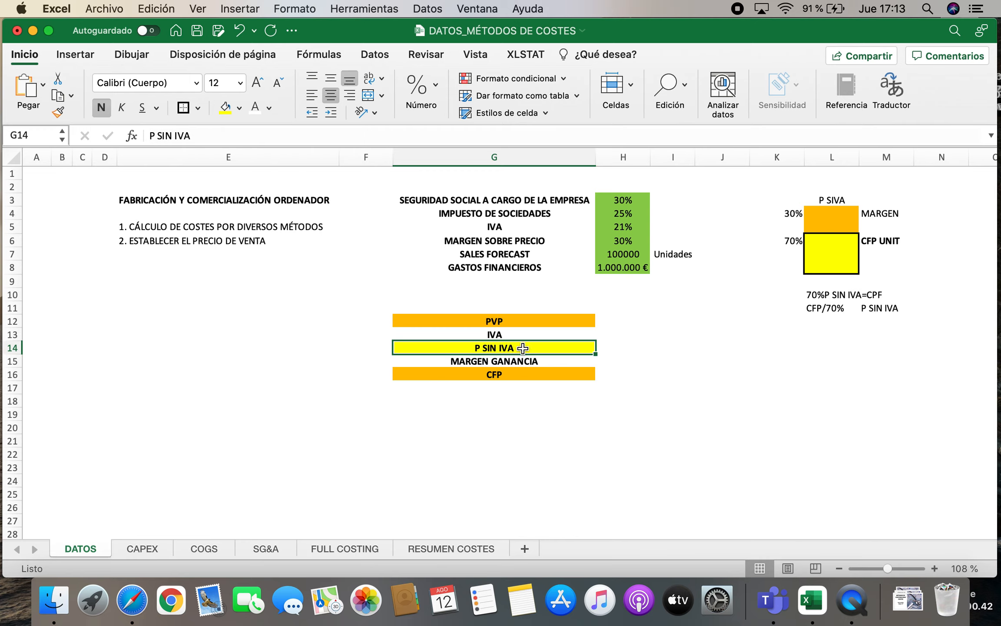
pyautogui.click(504, 361)
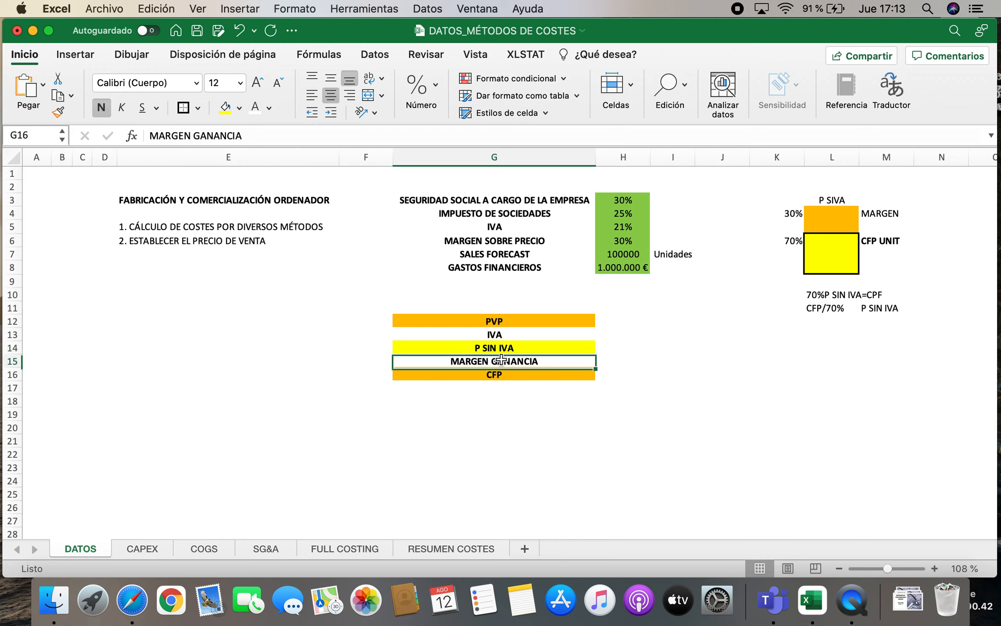
pyautogui.click(240, 110)
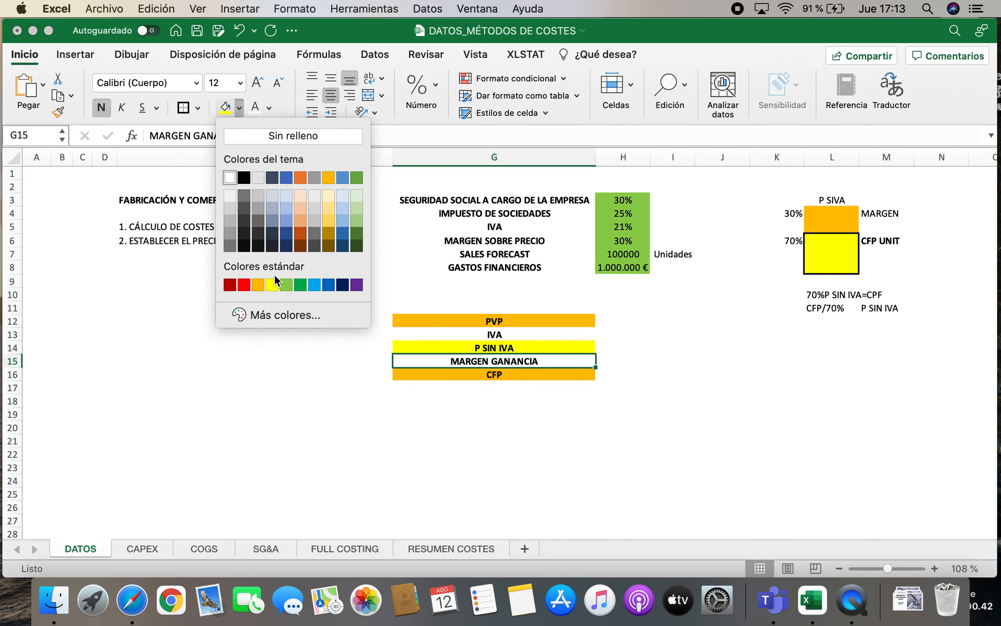
pyautogui.click(261, 288)
pyautogui.click(626, 454)
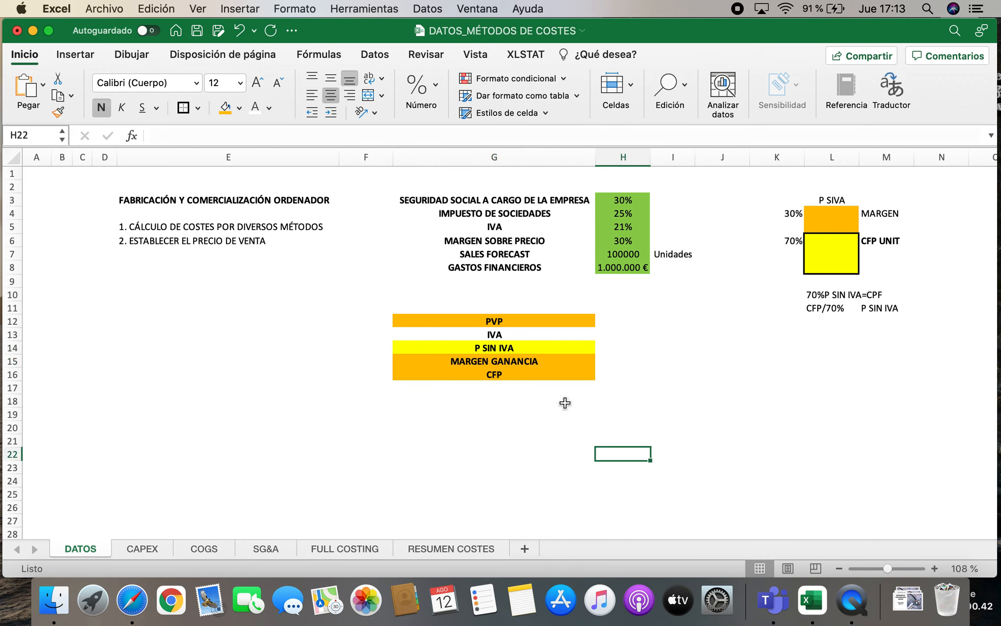
# Review the P SIN IVA and IVA rows of the price breakdown and select the empty cell F14 beside P SIN IVA.
pyautogui.click(493, 350)
pyautogui.click(495, 334)
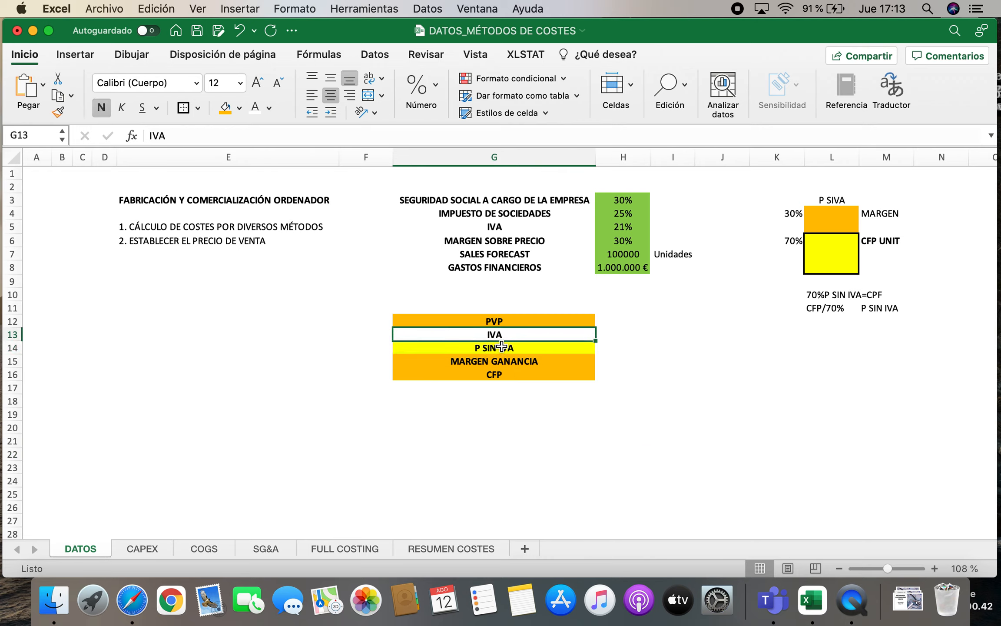
pyautogui.click(497, 348)
pyautogui.click(372, 349)
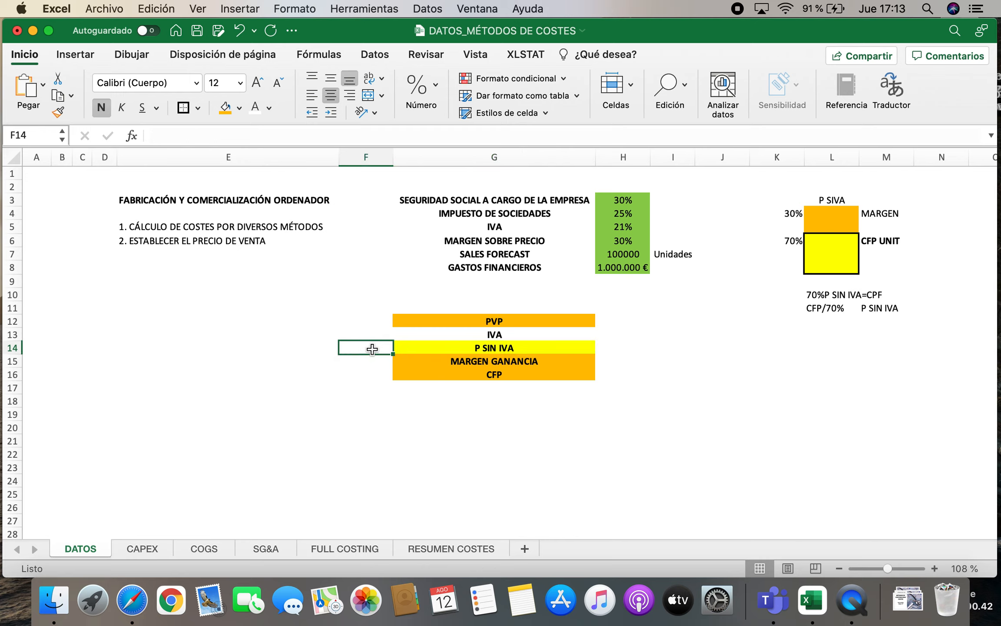
# Enter 21% in cell F14 beside P SIN IVA and go over the P SIN IVA and IVA rows.
pyautogui.write('21%')
pyautogui.press('Return')
pyautogui.press('Up')
pyautogui.press('Right')
pyautogui.press('Up')
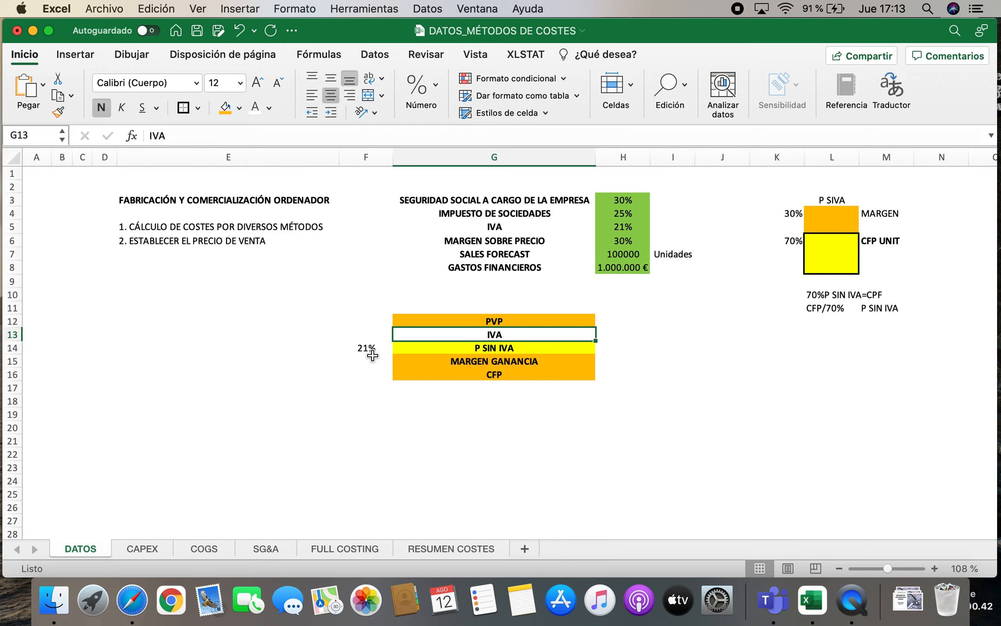
pyautogui.click(482, 348)
pyautogui.click(478, 334)
# Fill the PVP and P SIN IVA label cells with dark blue and make their text white.
pyautogui.click(476, 322)
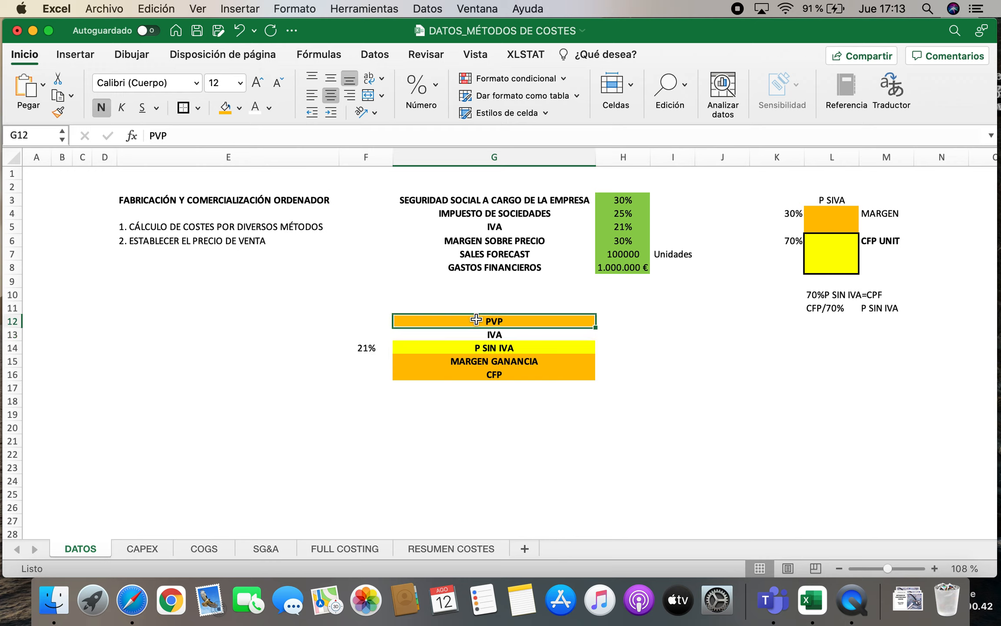
pyautogui.click(240, 109)
pyautogui.click(339, 288)
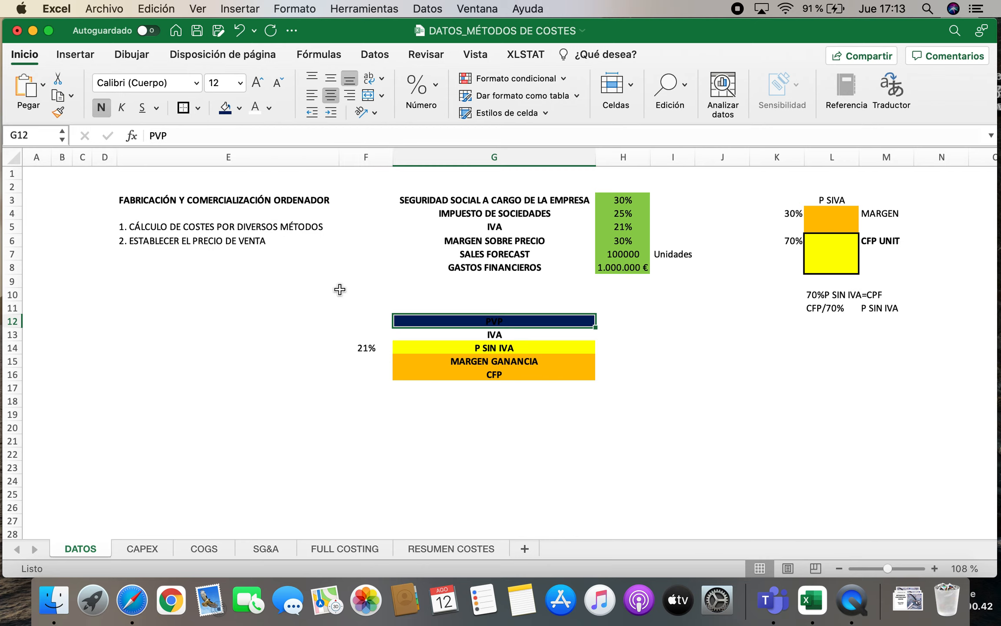
pyautogui.click(260, 112)
pyautogui.click(515, 347)
pyautogui.click(224, 110)
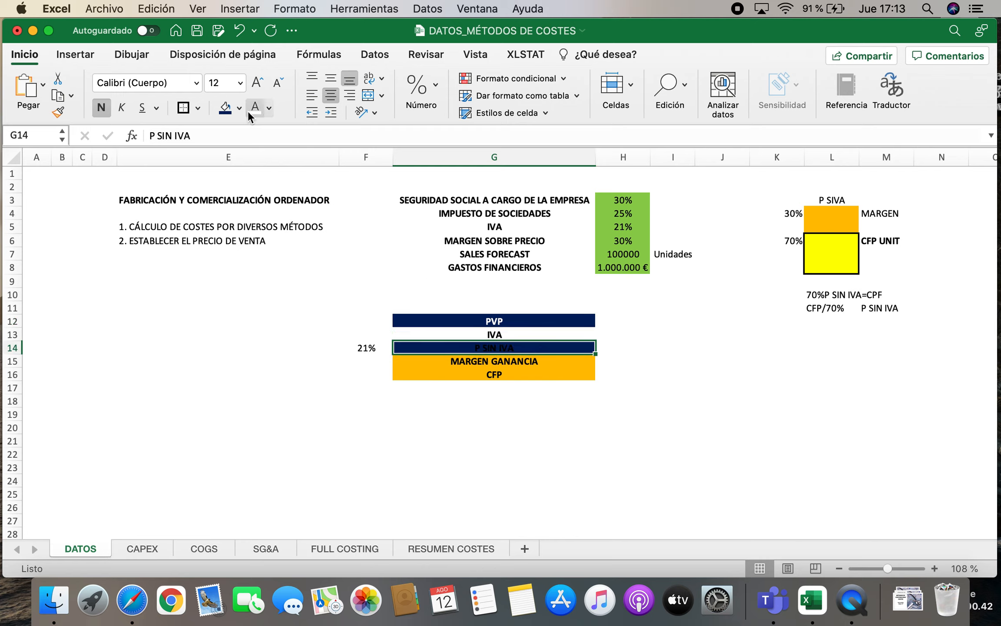
pyautogui.click(255, 109)
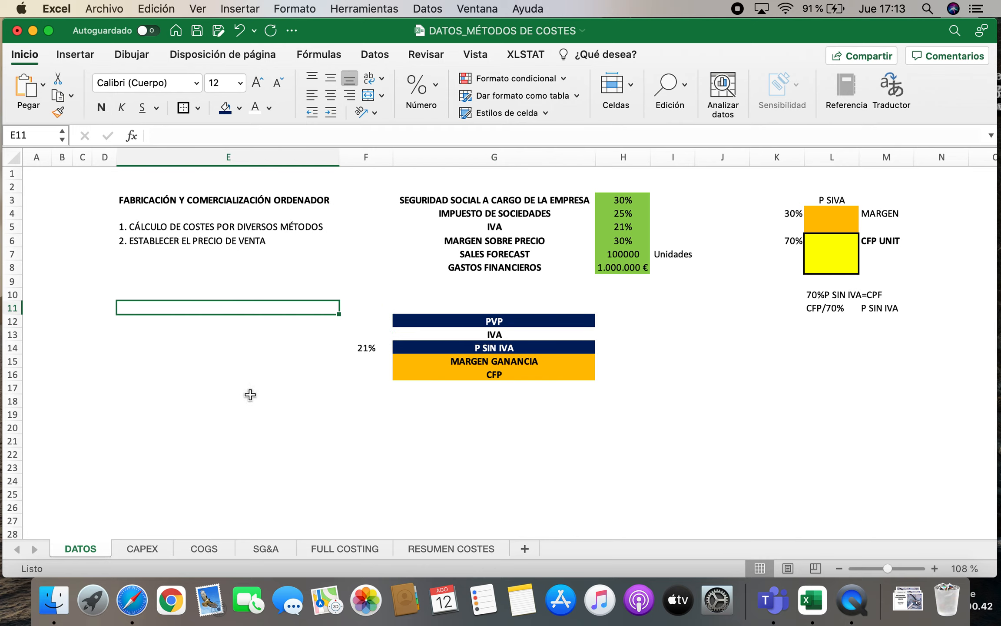
# Open the CAPEX sheet and review the investment concepts with the machinery's gross value and useful life.
pyautogui.click(140, 547)
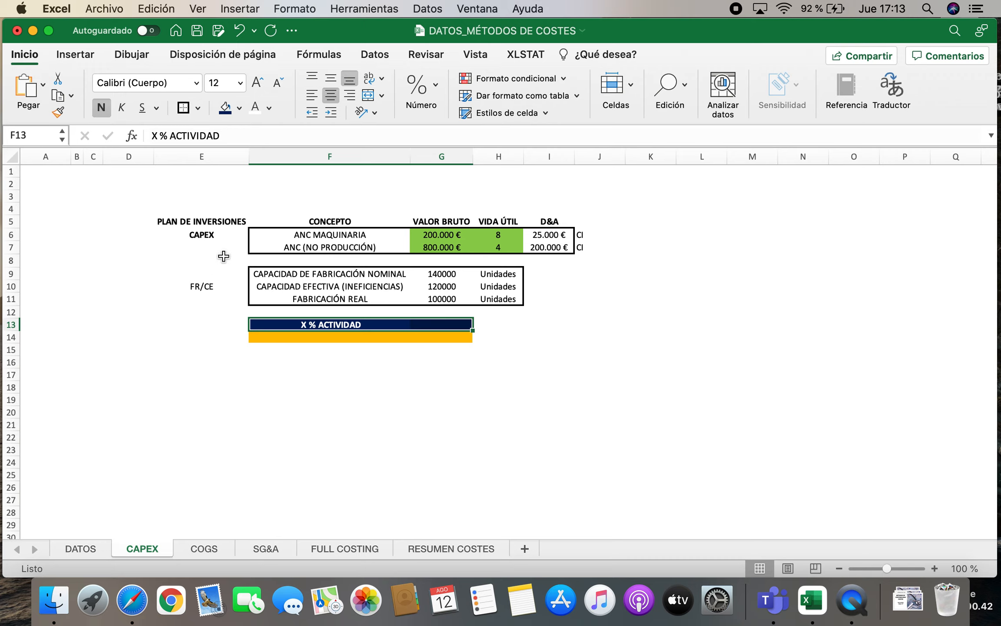
pyautogui.click(213, 239)
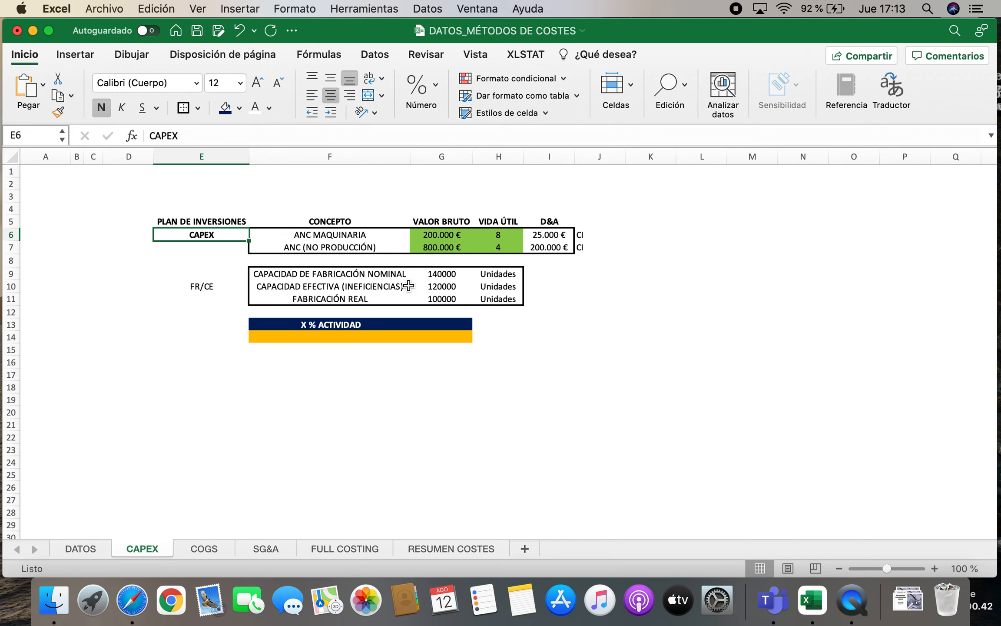
pyautogui.click(344, 238)
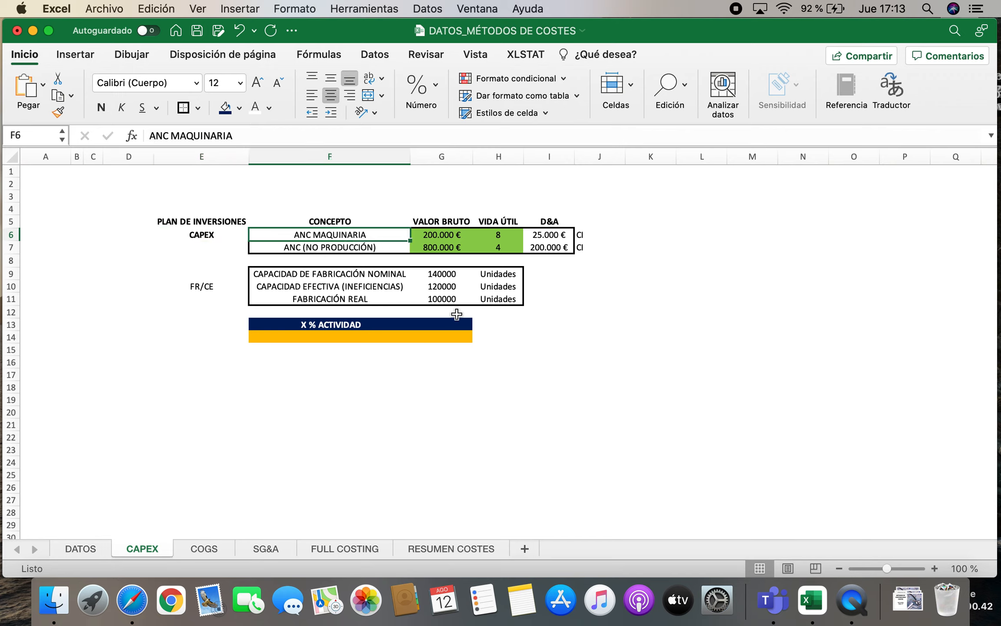
pyautogui.press('Down')
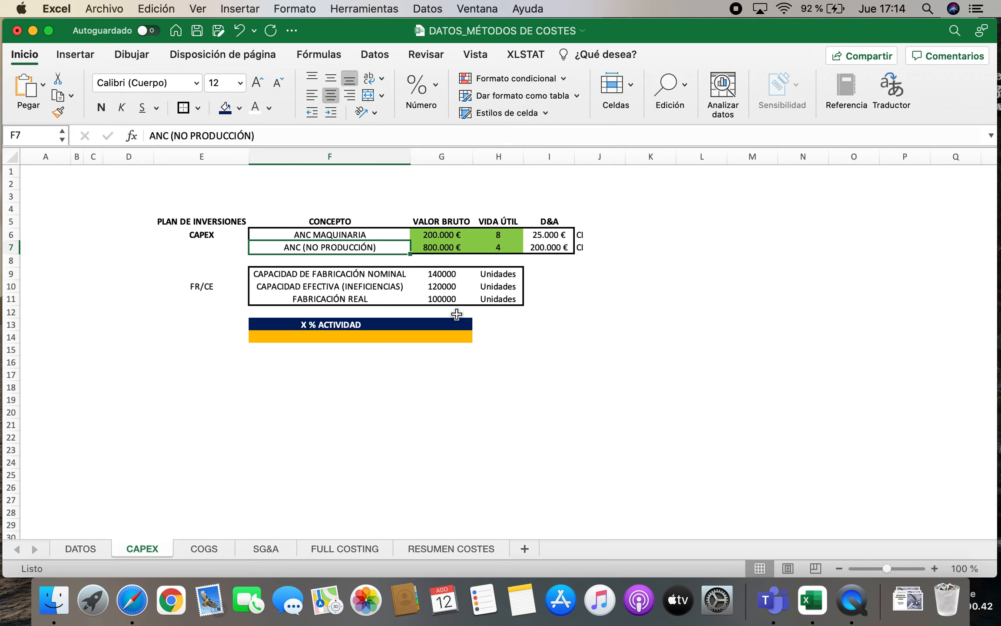
pyautogui.press('Up')
pyautogui.press('Right')
pyautogui.press('Right')
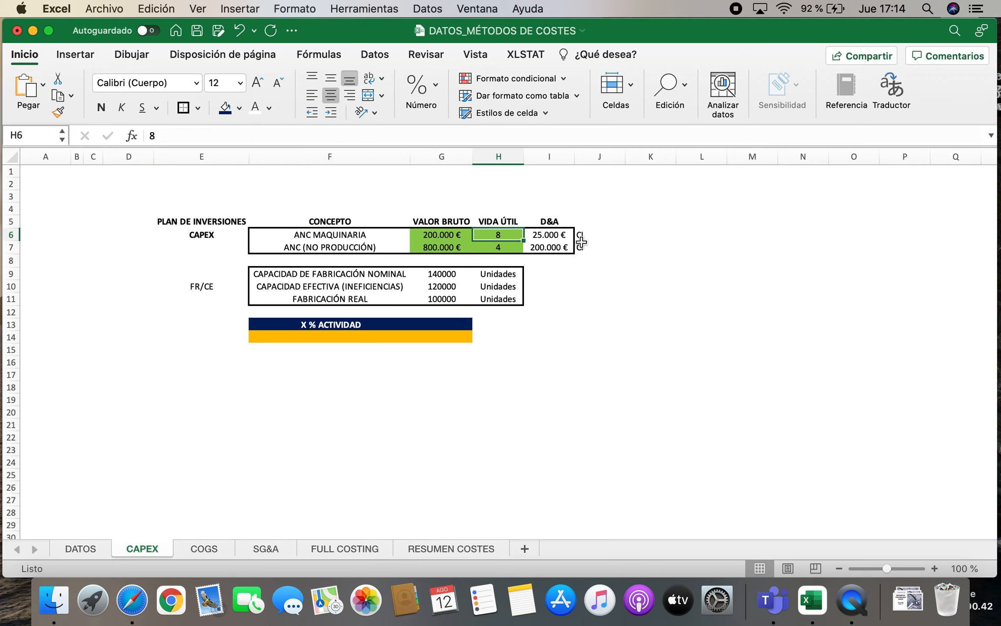
# Calculate the D&A of ANC MAQUINARIA in cell I6 as VALOR BRUTO divided by VIDA ÚTIL with =G6/H6.
pyautogui.click(558, 236)
pyautogui.write('=')
pyautogui.click(438, 236)
pyautogui.write('/')
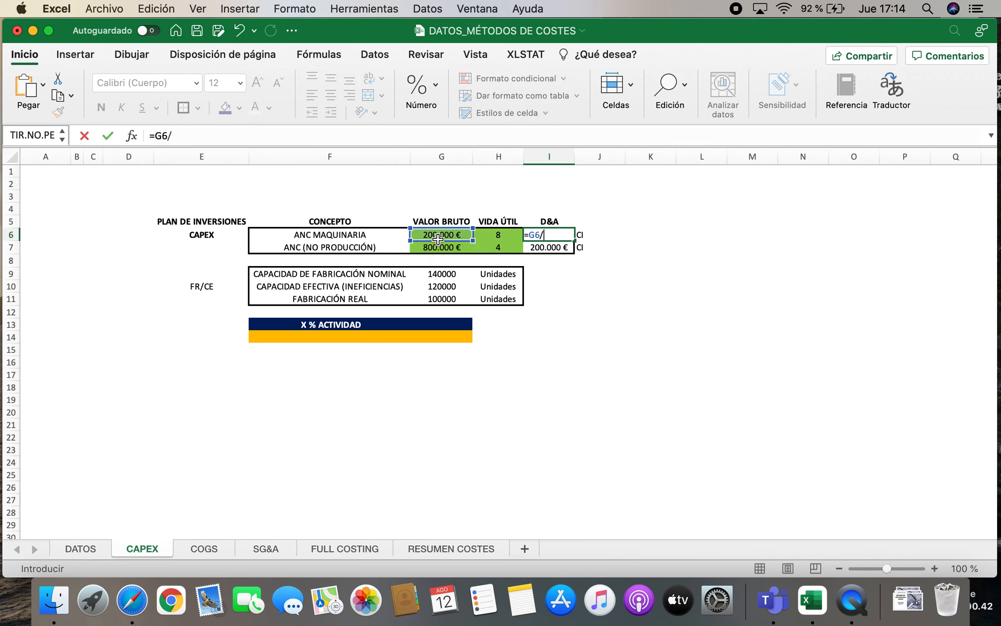
pyautogui.click(502, 233)
pyautogui.press('Return')
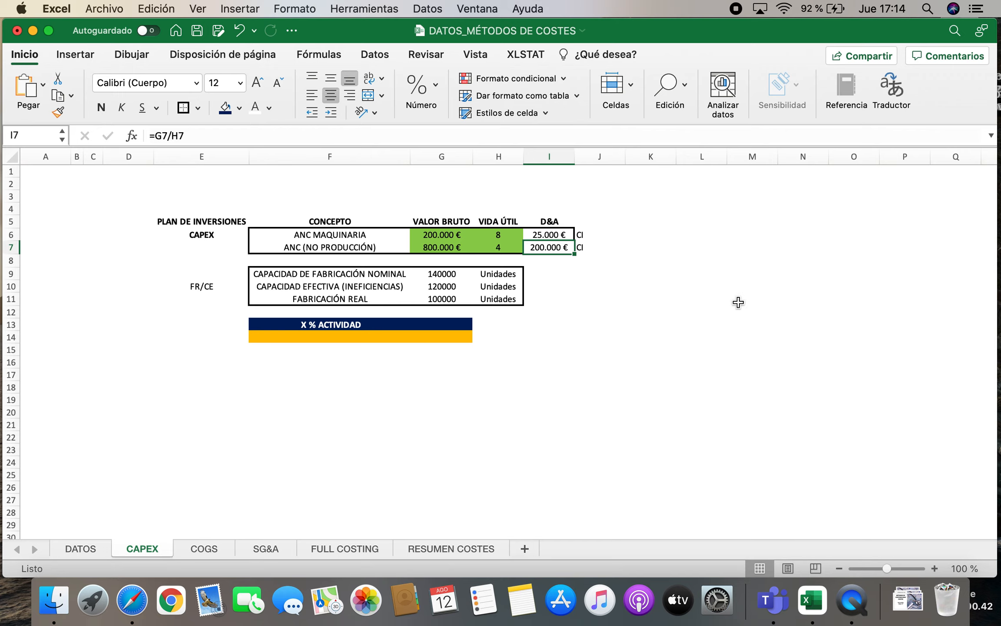
# Review the gross value, useful life and D&A formula of the ANC (NO PRODUCCIÓN) row.
pyautogui.click(314, 248)
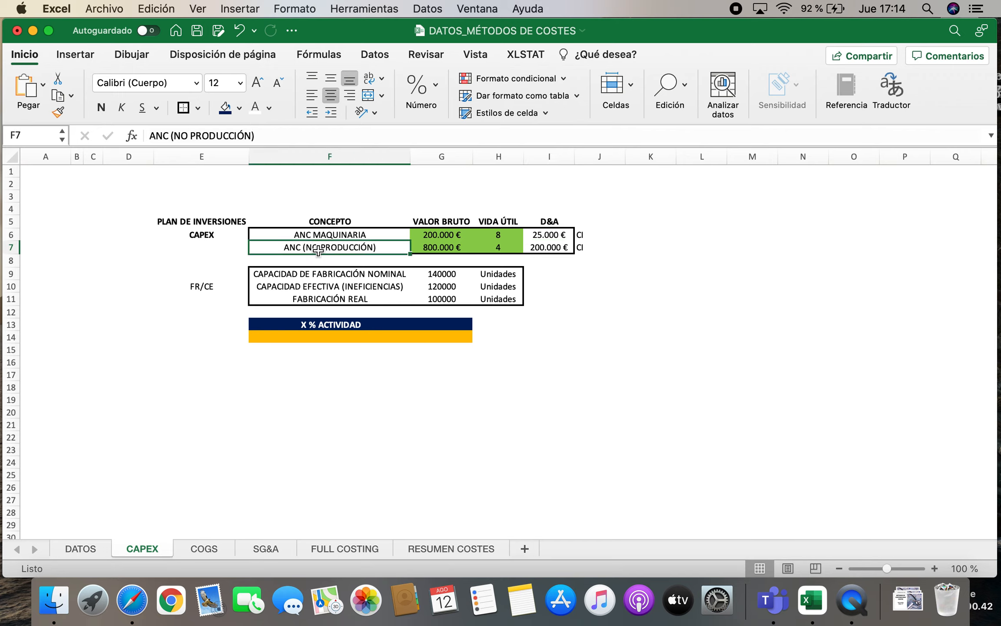
pyautogui.click(434, 248)
pyautogui.click(504, 250)
pyautogui.click(544, 251)
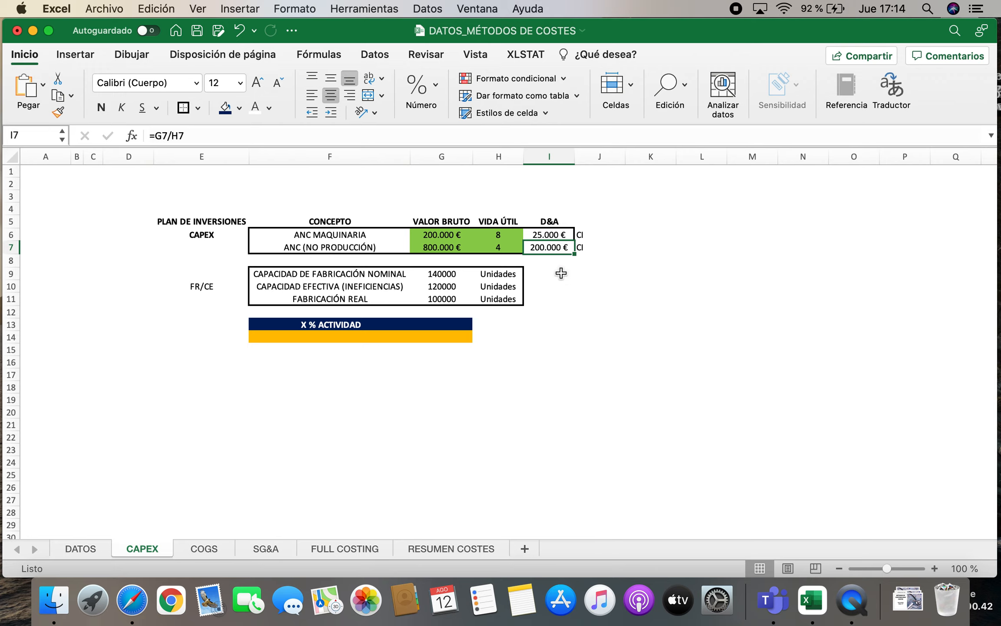
pyautogui.click(442, 248)
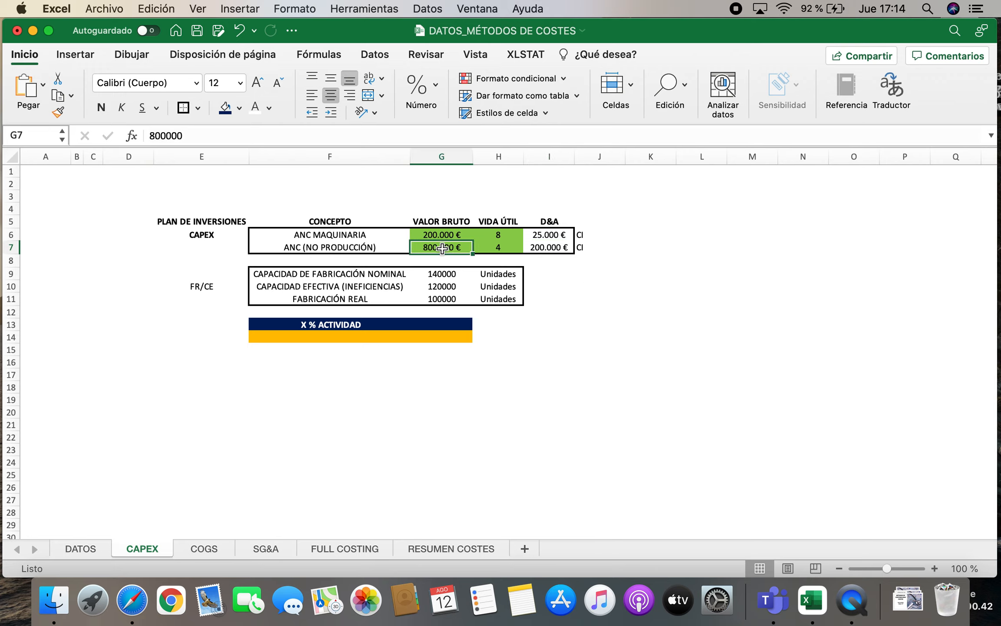
pyautogui.press('Right')
pyautogui.press('Right')
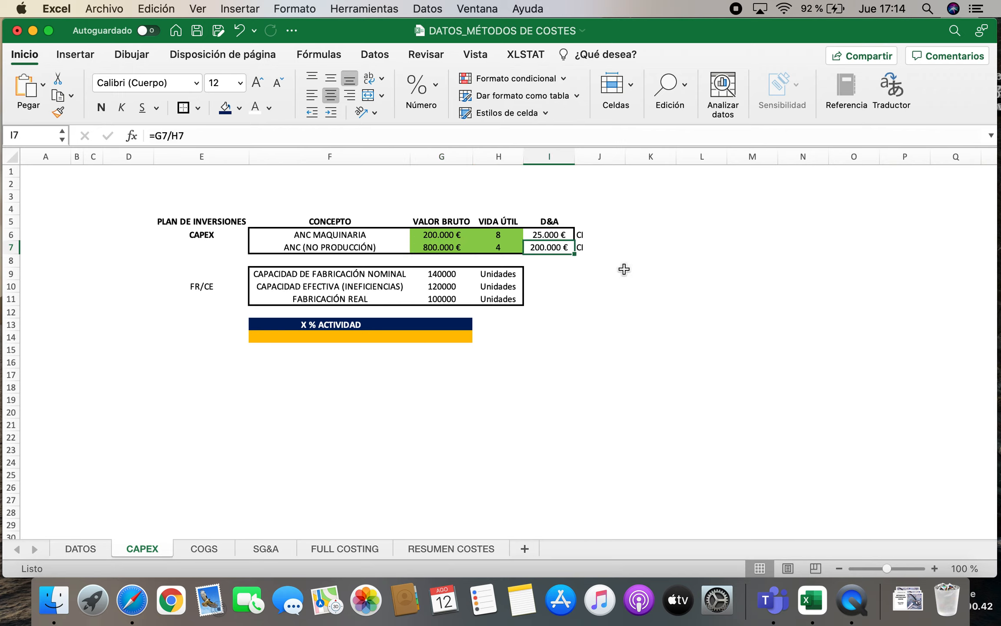
# Delete the two CI notes beside the D&A values in cells J6 and J7.
pyautogui.click(593, 236)
pyautogui.press('Delete')
pyautogui.press('Down')
pyautogui.press('Delete')
# Review the CAPACIDAD DE FABRICACIÓN NOMINAL row of the capacity table and its number of units.
pyautogui.press('Down')
pyautogui.press('Down')
pyautogui.press('Down')
pyautogui.press('Left')
pyautogui.press('Left')
pyautogui.press('Left')
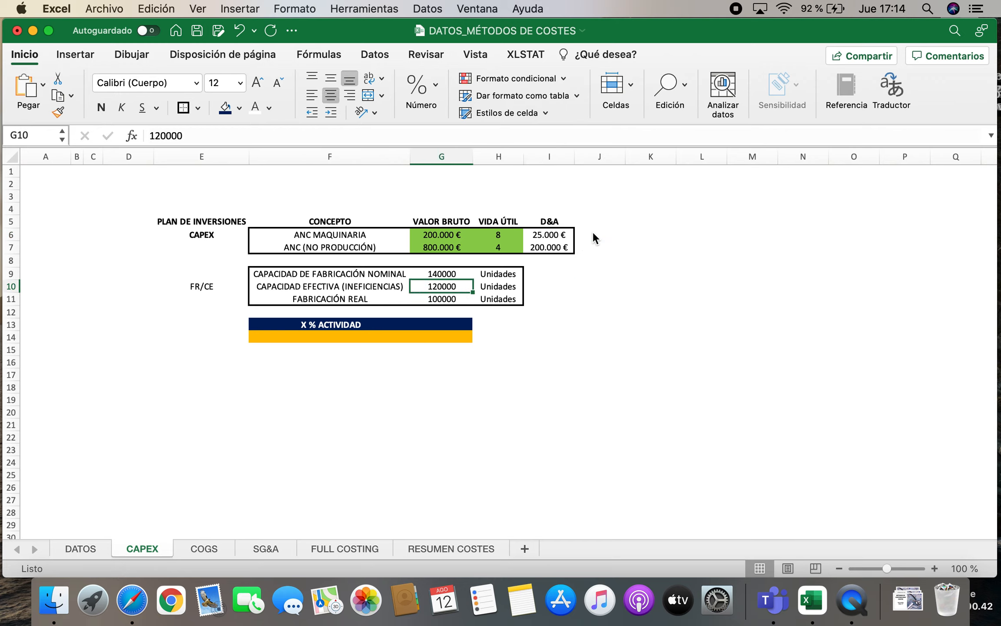
pyautogui.press('Left')
pyautogui.press('Up')
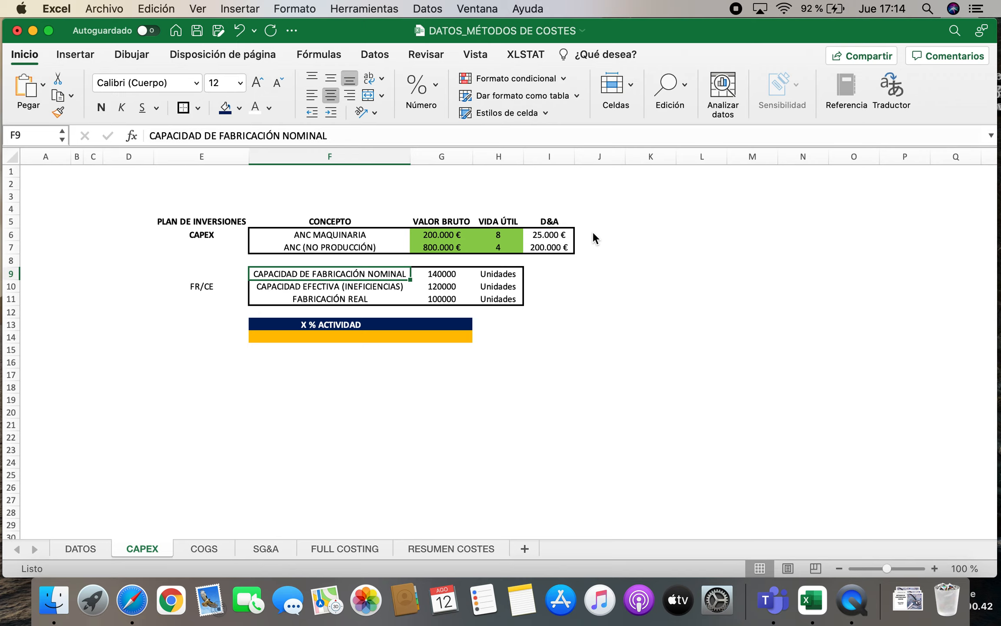
pyautogui.press('Right')
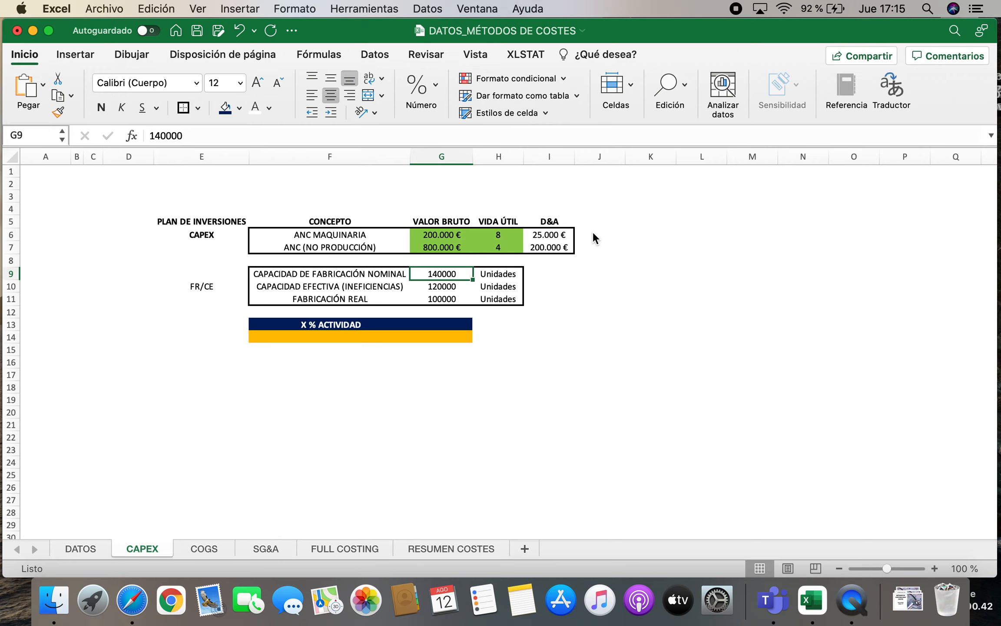
# Add the note "AVERÍAS, MANTE, SETUP" in cell I10 beside the CAPACIDAD EFECTIVA (INEFICIENCIAS) row.
pyautogui.press('Down')
pyautogui.press('Right')
pyautogui.press('Right')
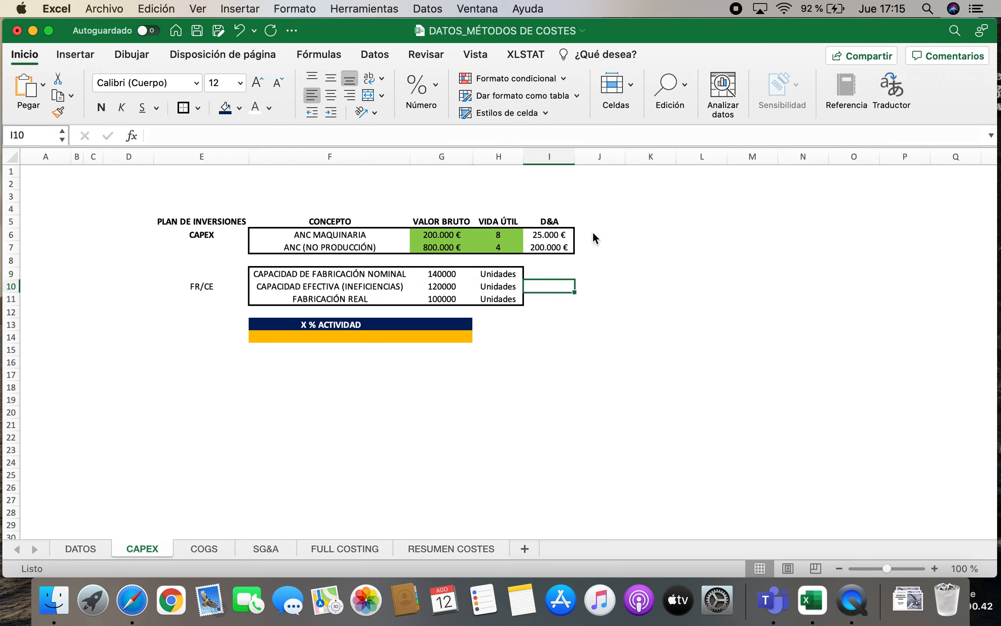
pyautogui.write('AVERÍAS, MANTE, SETUP')
pyautogui.press('Return')
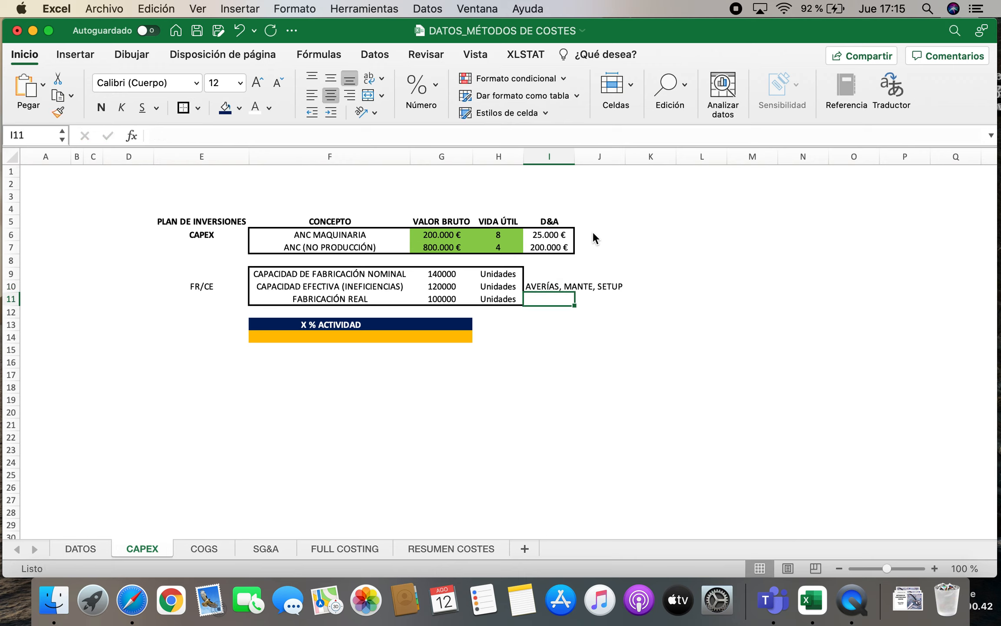
# Compare the nominal capacity, effective capacity and FABRICACIÓN REAL figures in cells G9 to G11.
pyautogui.press('Up')
pyautogui.press('Left')
pyautogui.press('Left')
pyautogui.press('Up')
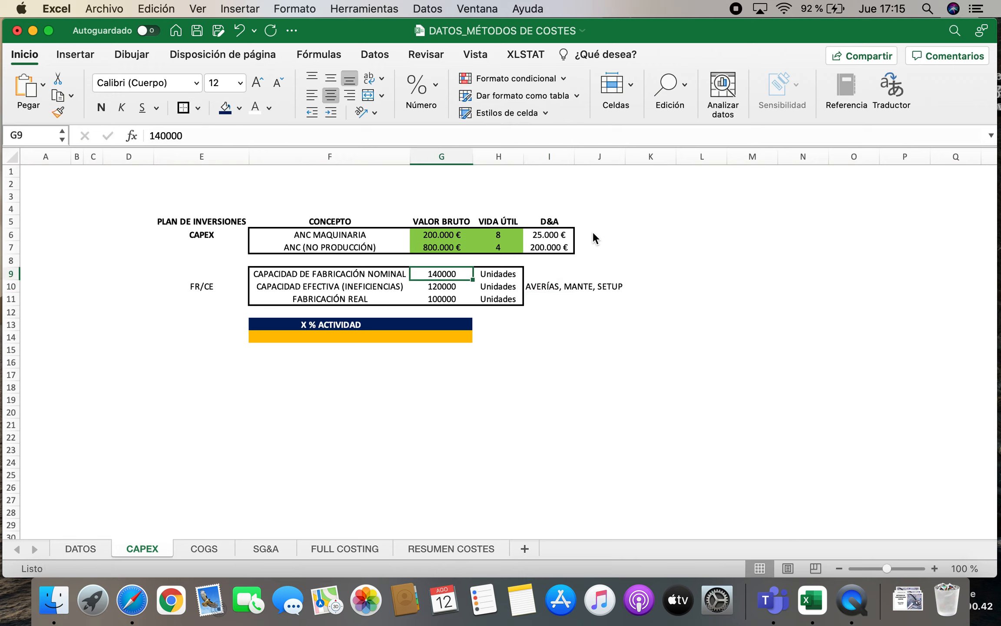
pyautogui.press('Down')
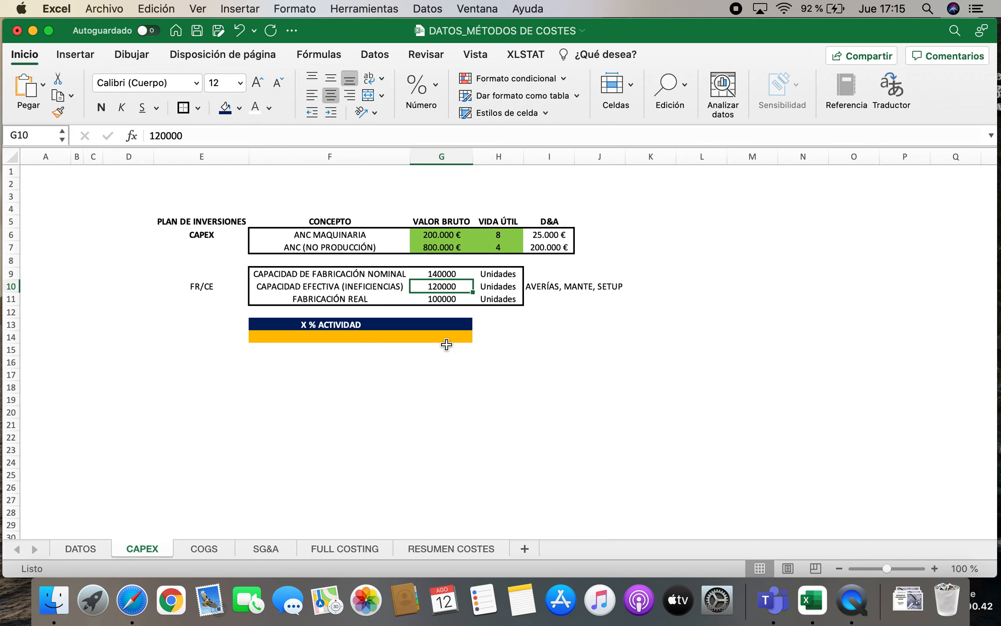
pyautogui.click(438, 298)
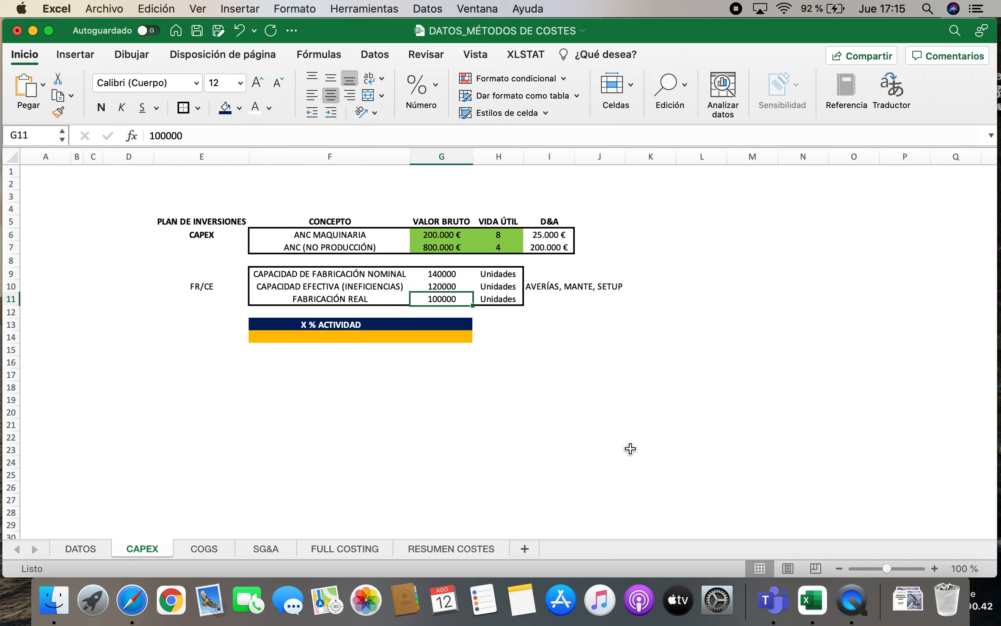
# Calculate the X % ACTIVIDAD in cell G13 as real production divided by effective capacity with =G11/G10.
pyautogui.press('Down')
pyautogui.press('Left')
pyautogui.press('Down')
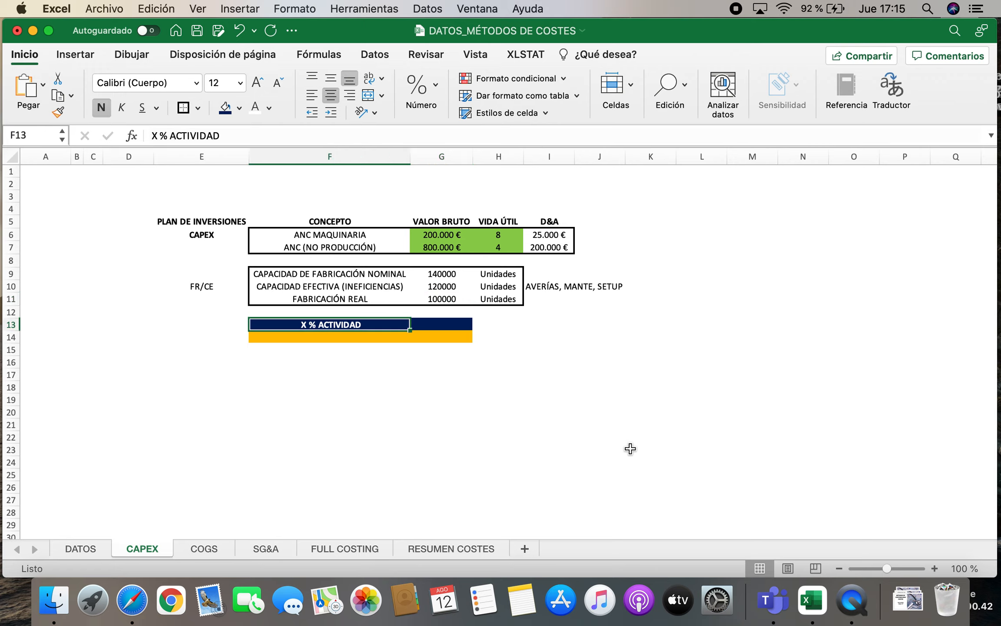
pyautogui.press('Right')
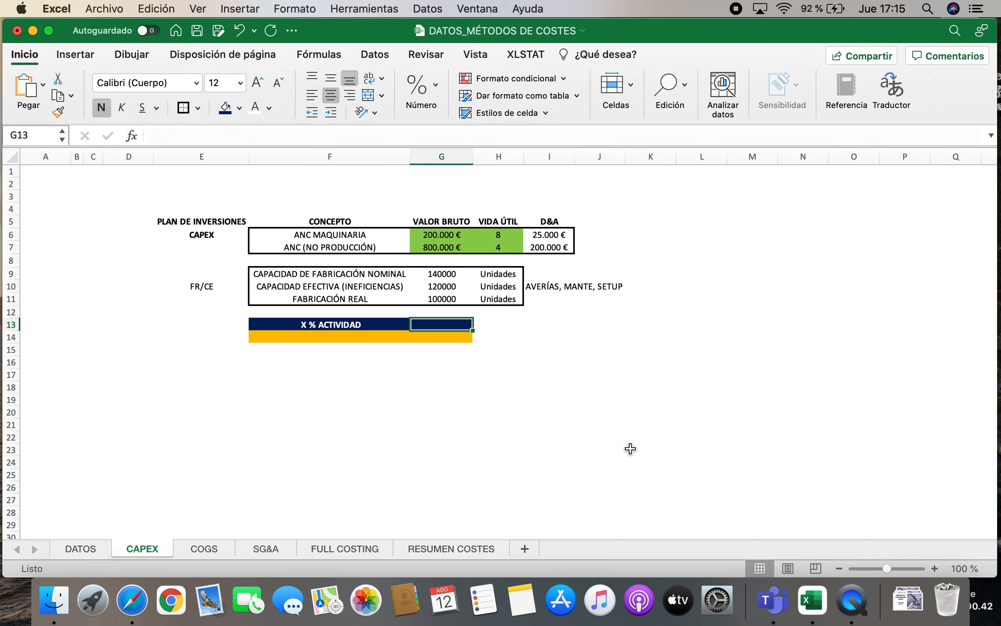
pyautogui.write('=')
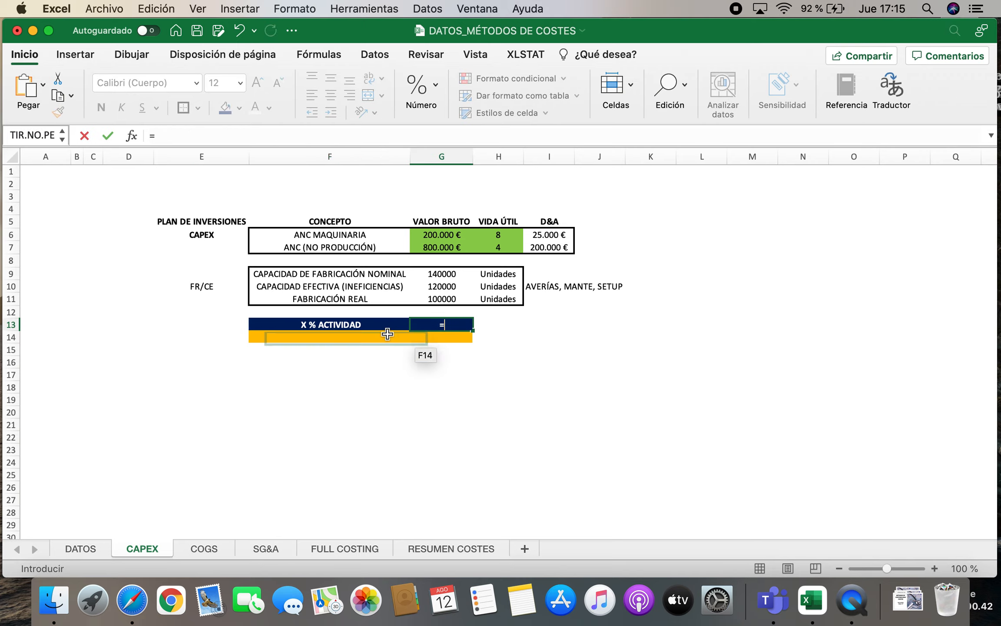
pyautogui.click(467, 297)
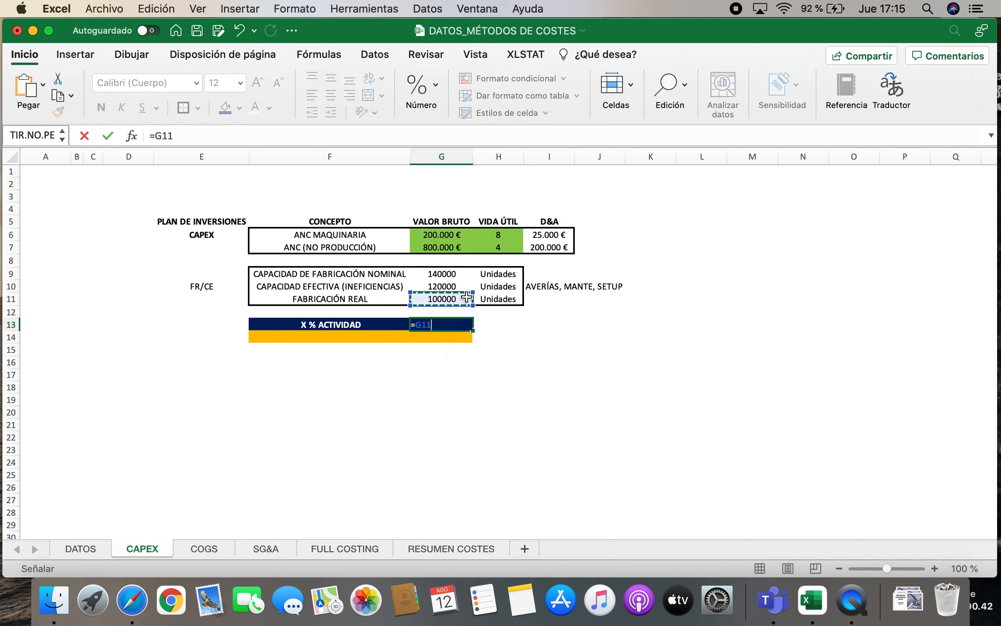
pyautogui.write('/')
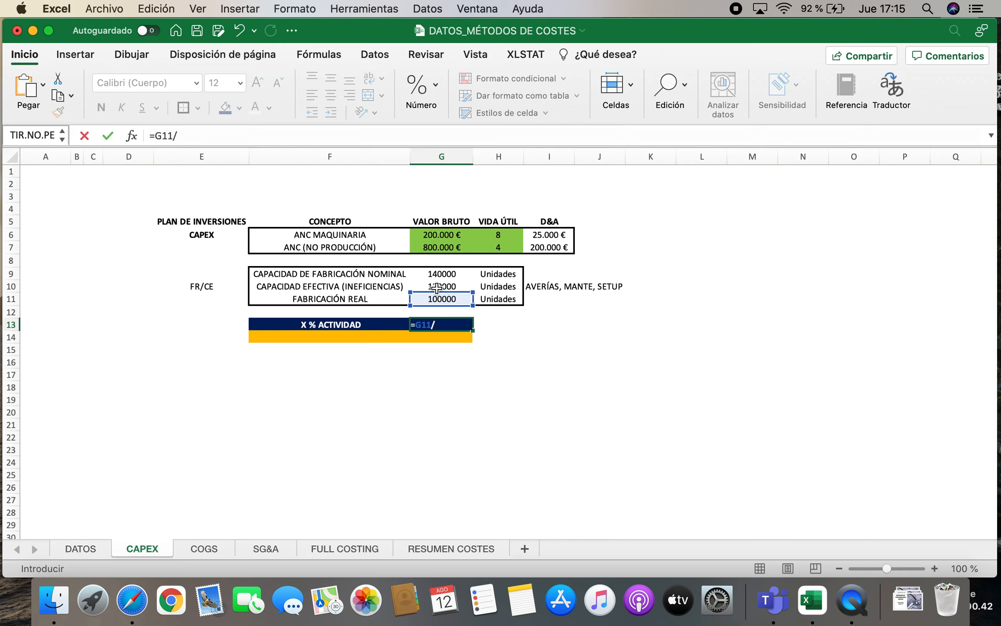
pyautogui.write('G10')
pyautogui.press('Return')
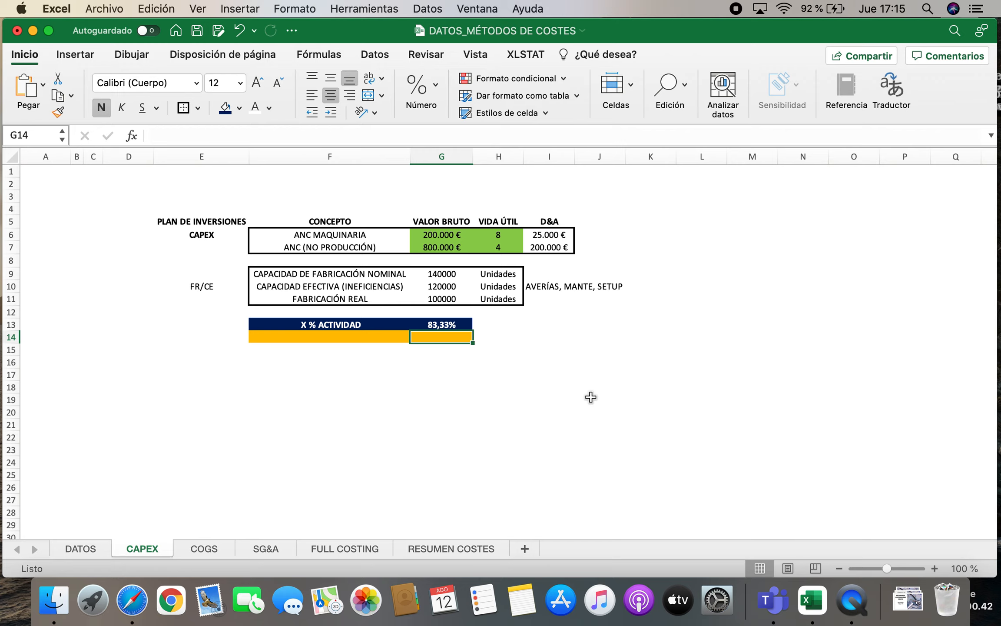
# Label cell F14 "(1-X)" and calculate the inactivity share in cell G14 with =1-G13.
pyautogui.press('Left')
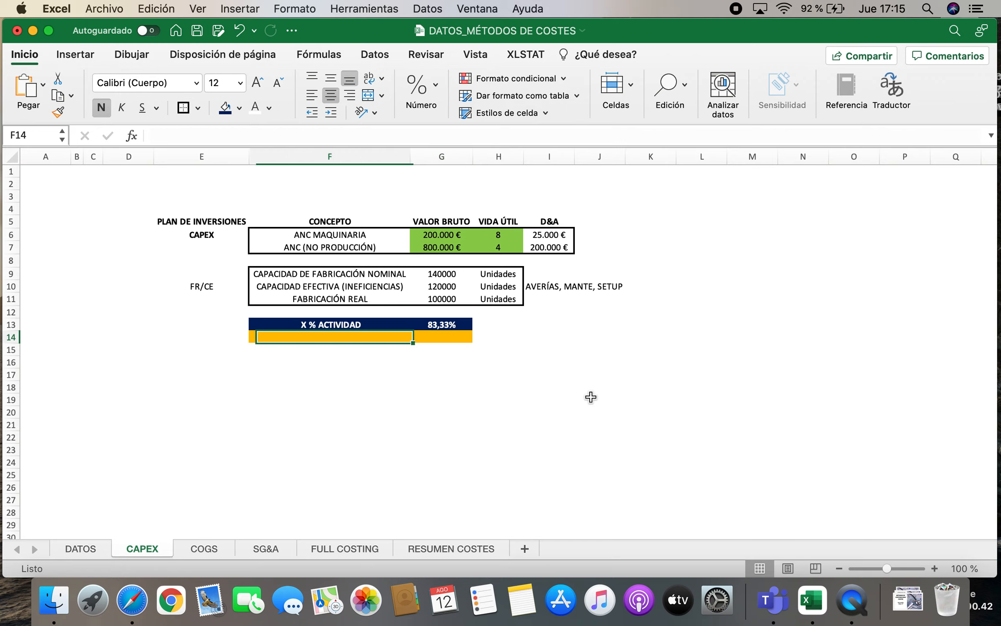
pyautogui.write('(1-X)')
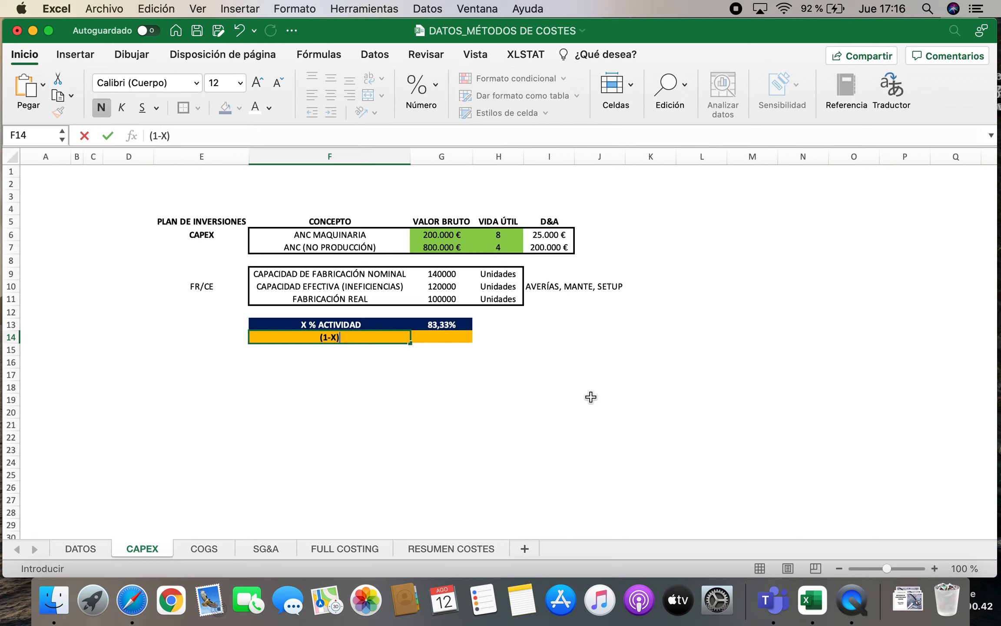
pyautogui.press('Right')
pyautogui.write('=')
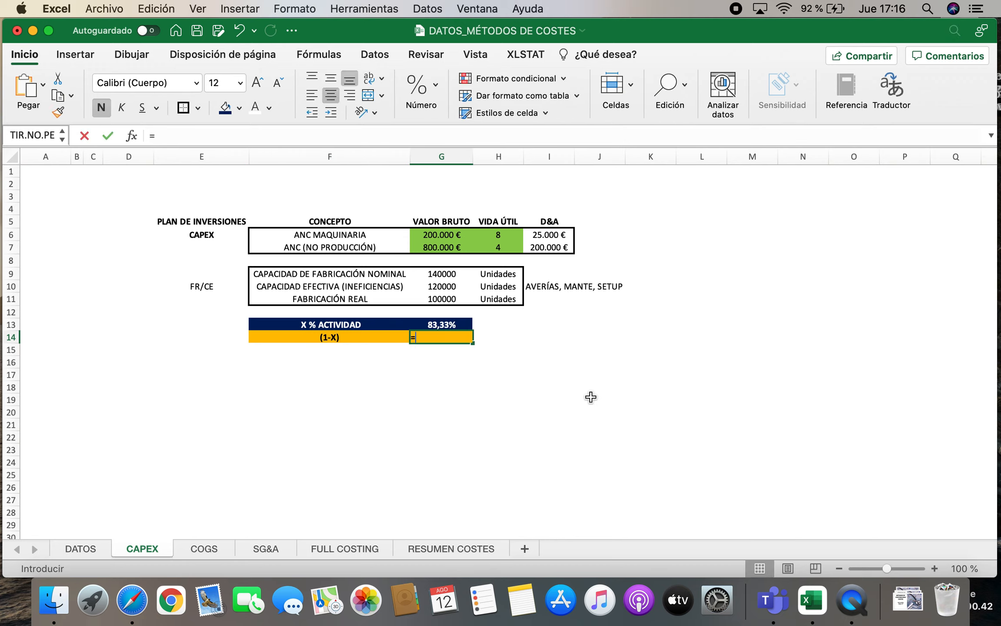
pyautogui.write('1-')
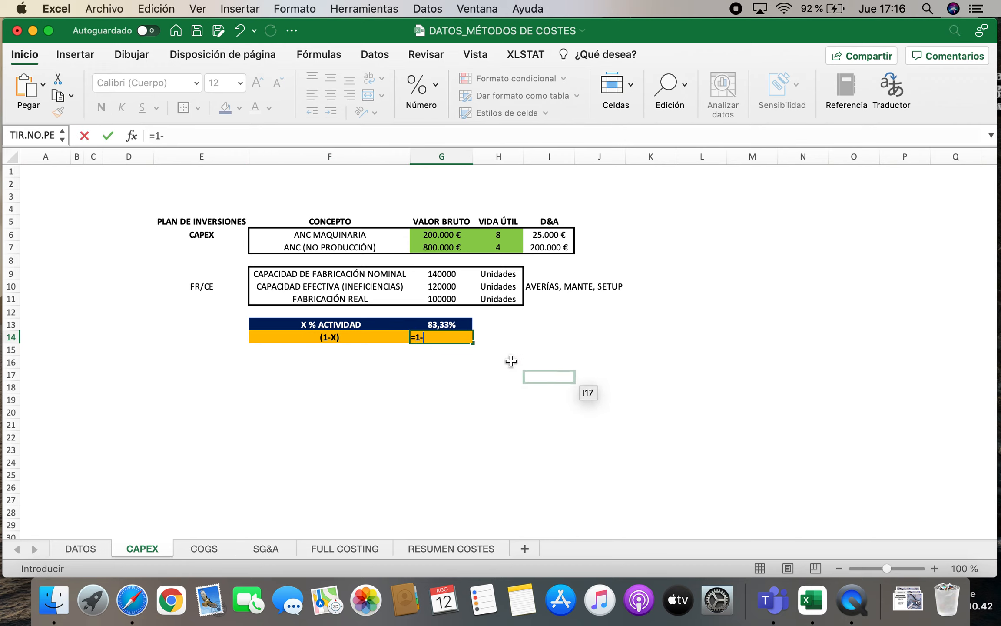
pyautogui.click(454, 328)
pyautogui.press('Return')
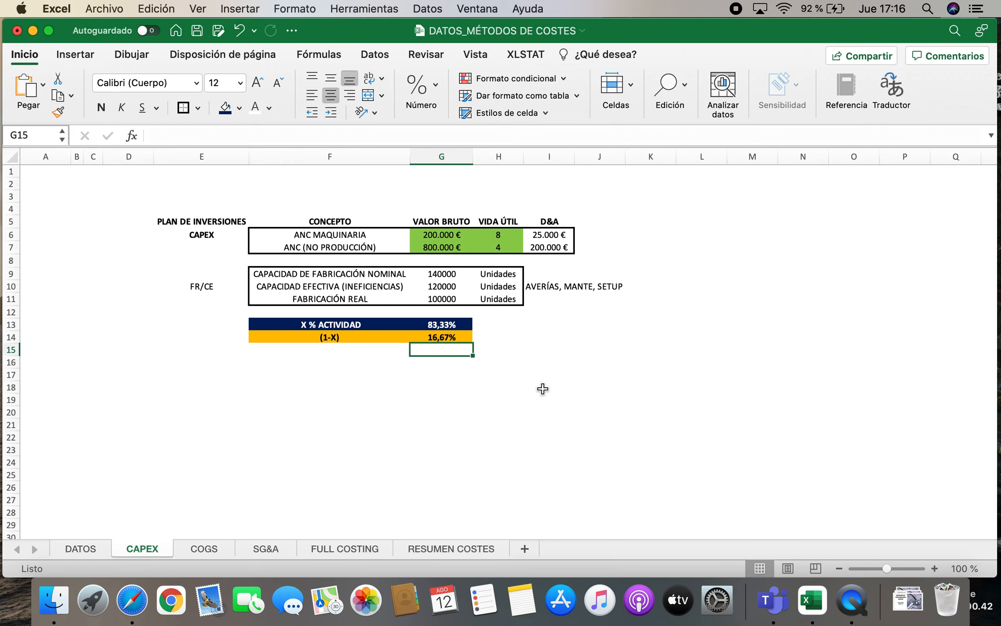
# Add the left-aligned note "MET IMP RACIONAL" in cell H13 beside the X % ACTIVIDAD row.
pyautogui.press('Up')
pyautogui.press('Up')
pyautogui.press('Right')
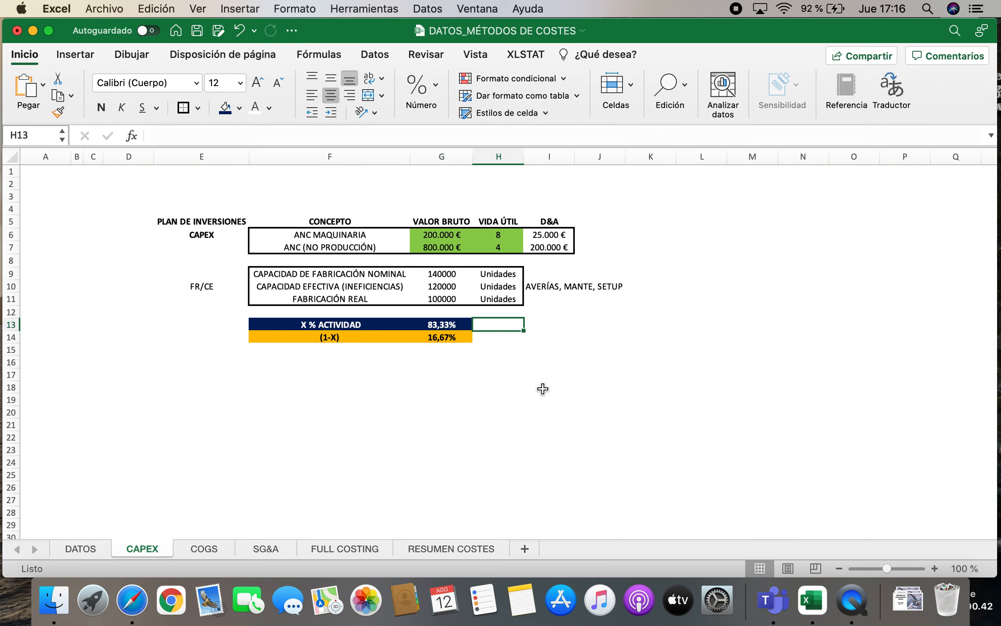
pyautogui.write('MET IMP T')
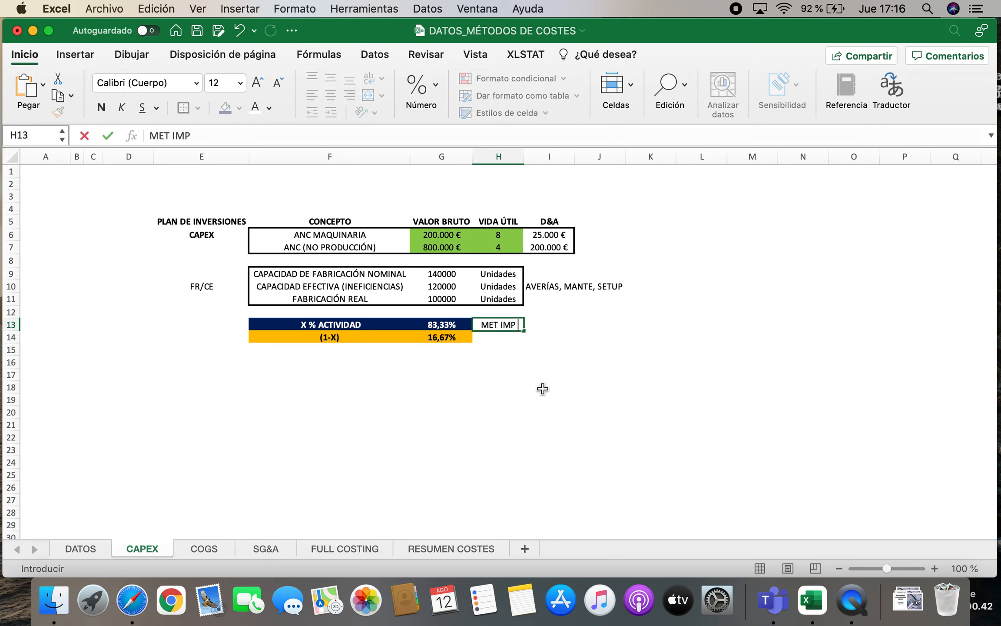
pyautogui.press('BackSpace')
pyautogui.write('RACIONAL')
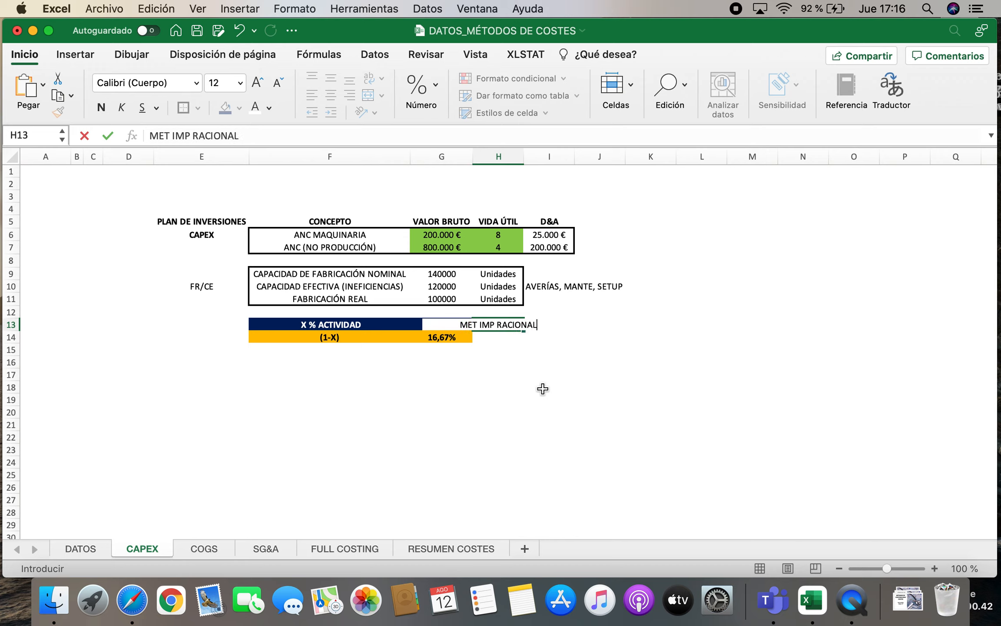
pyautogui.press('Return')
pyautogui.press('Up')
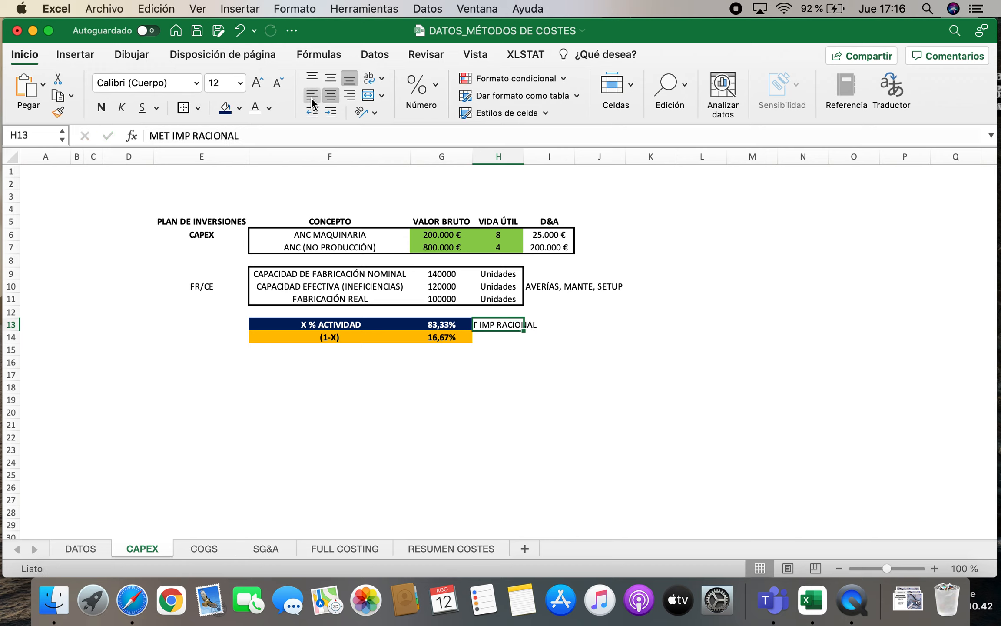
pyautogui.click(510, 386)
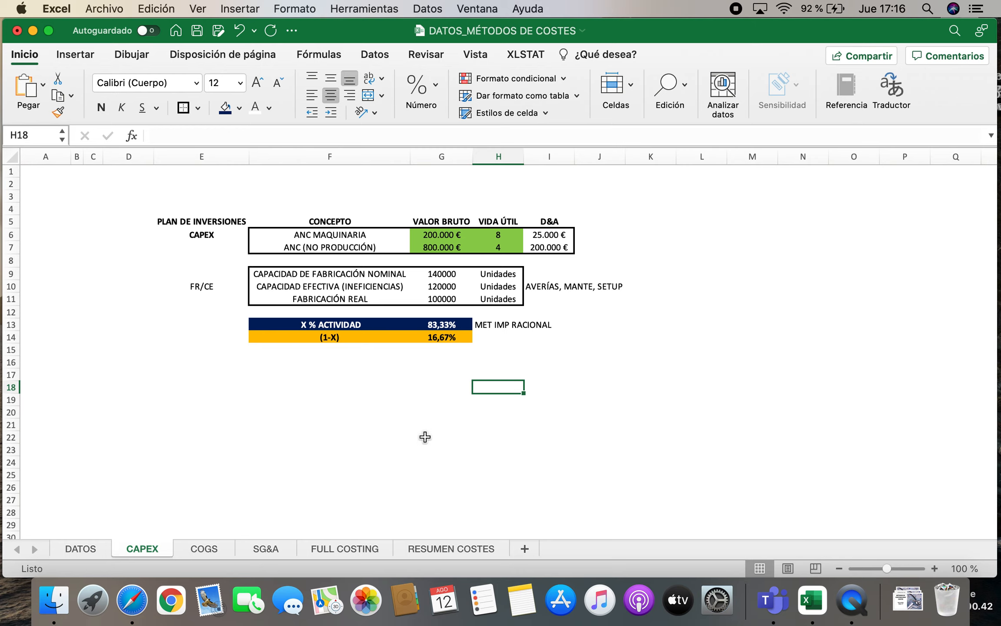
# On the SG&A sheet, calculate the annual TRANSPORTE cost in F4 as unit cost E4 times the SALES FORECAST in H7 of DATOS.
pyautogui.click(272, 548)
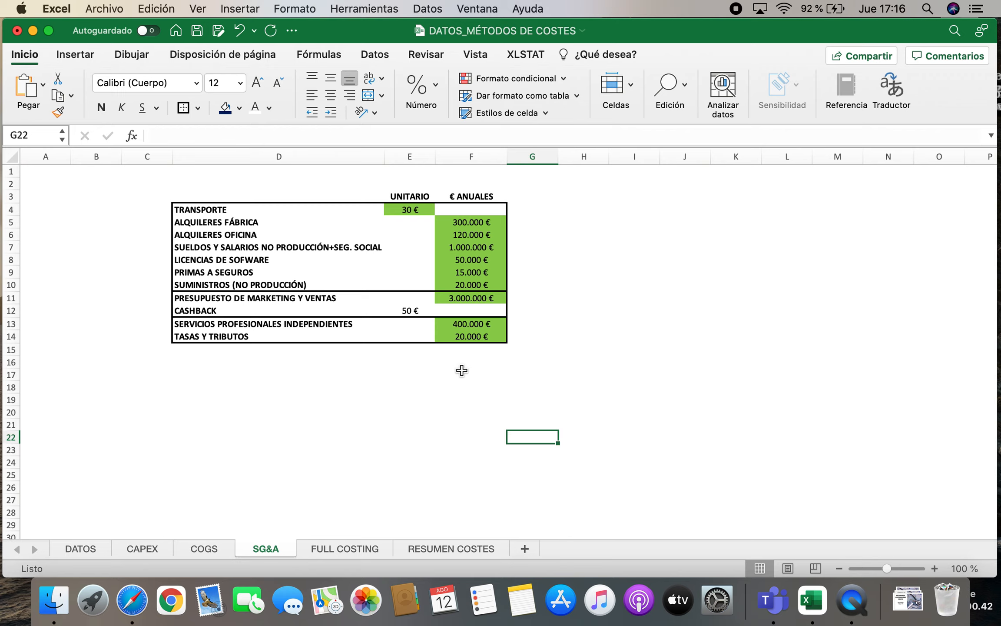
pyautogui.click(228, 212)
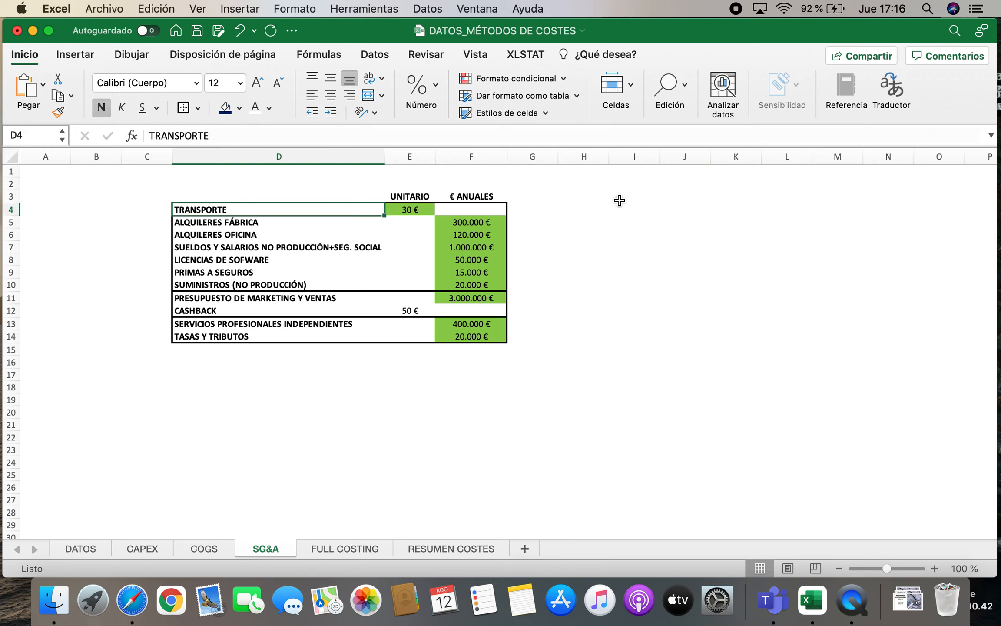
pyautogui.press('Right')
pyautogui.press('Right')
pyautogui.write('=')
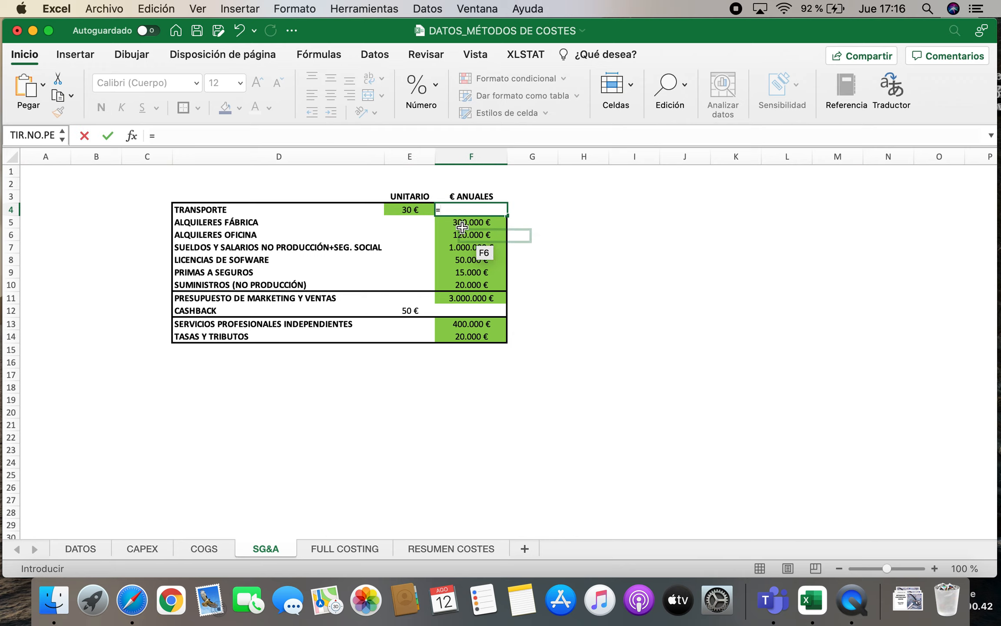
pyautogui.click(418, 211)
pyautogui.write('*')
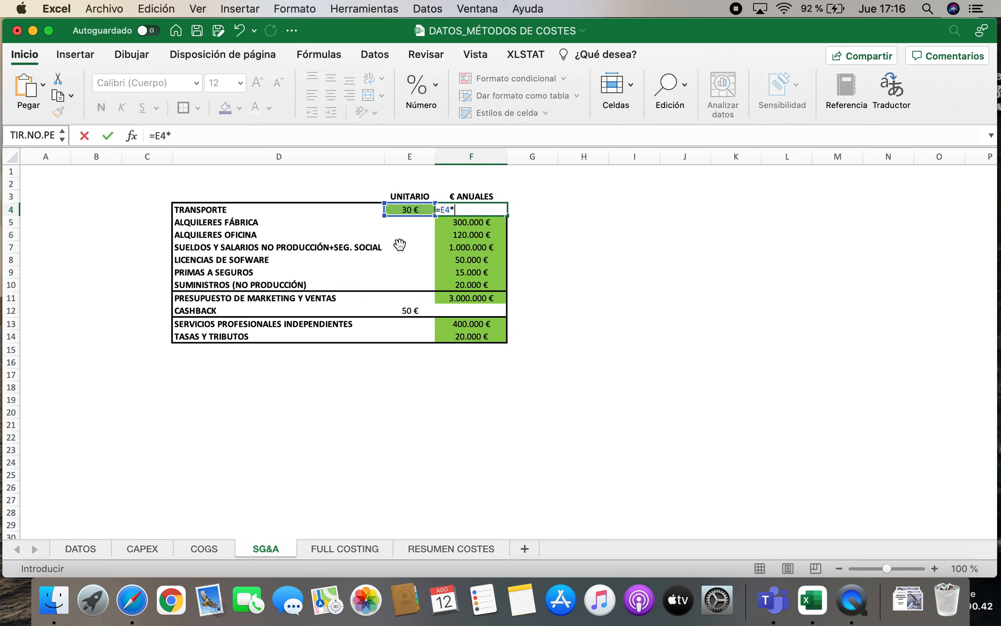
pyautogui.click(83, 545)
pyautogui.click(623, 253)
pyautogui.press('Return')
# Examine the ALQUILERES FÁBRICA row and its annual amount on the SG&A sheet.
pyautogui.press('Up')
pyautogui.press('Down')
pyautogui.press('Left')
pyautogui.press('Left')
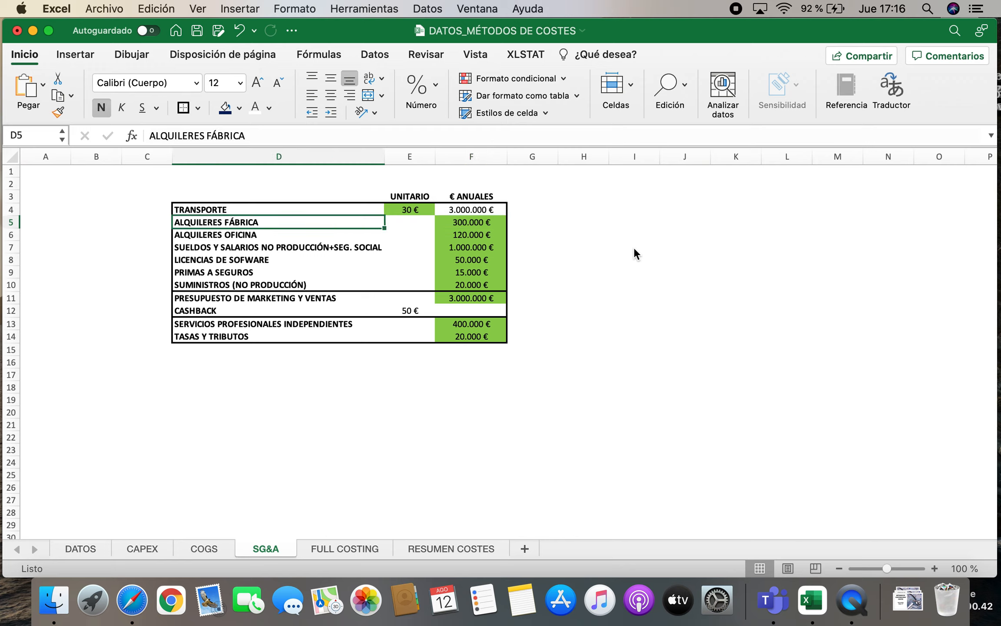
pyautogui.press('Right')
pyautogui.press('Right')
pyautogui.press('Left')
pyautogui.press('Left')
pyautogui.press('Right')
pyautogui.press('Right')
# Add parentheses to the salaries label in D7 so it reads "SUELDOS Y SALARIOS (NO PRODUCCIÓN+SEG. SOCIAL)".
pyautogui.press('Down')
pyautogui.press('Left')
pyautogui.press('Left')
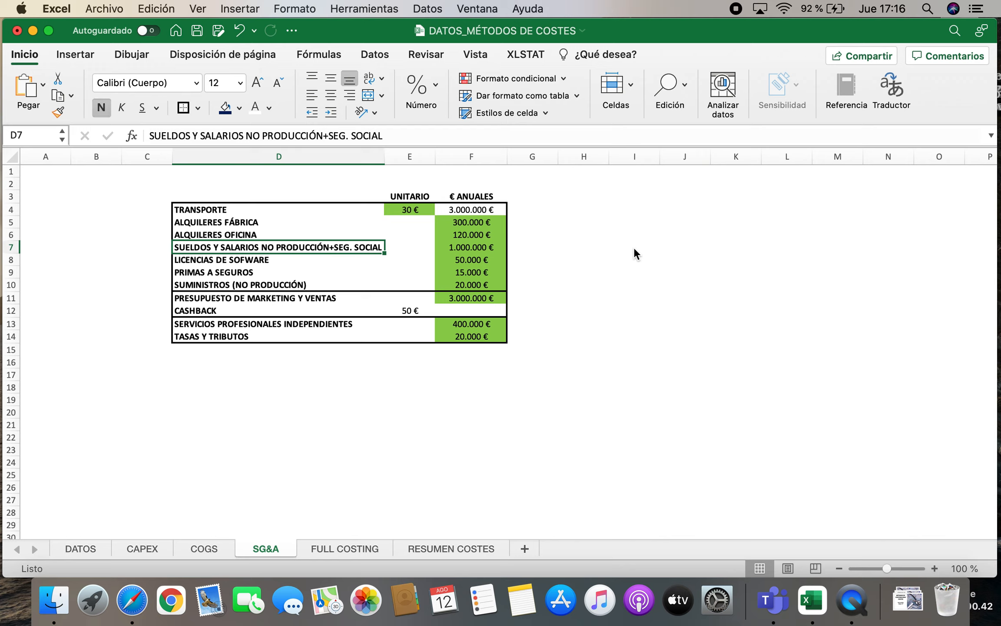
pyautogui.press('super+b')
pyautogui.click(246, 136)
pyautogui.write('(')
pyautogui.click(439, 136)
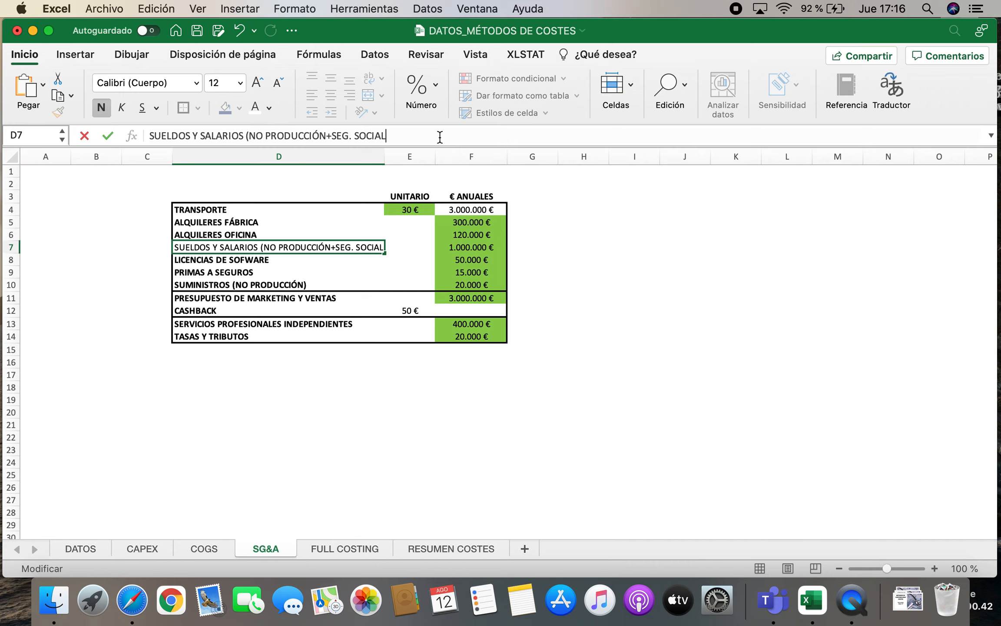
pyautogui.write(')')
pyautogui.press('Return')
pyautogui.press('Up')
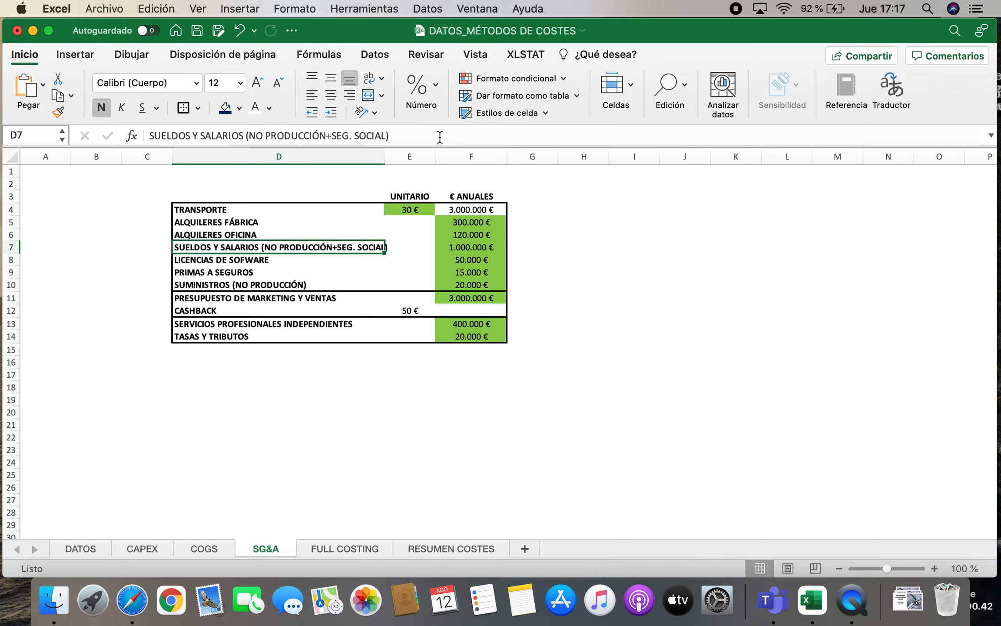
# Examine the annual amounts for non-production salaries, software licences, insurance premiums and non-production supplies in rows 7 to 10.
pyautogui.press('Right')
pyautogui.press('Right')
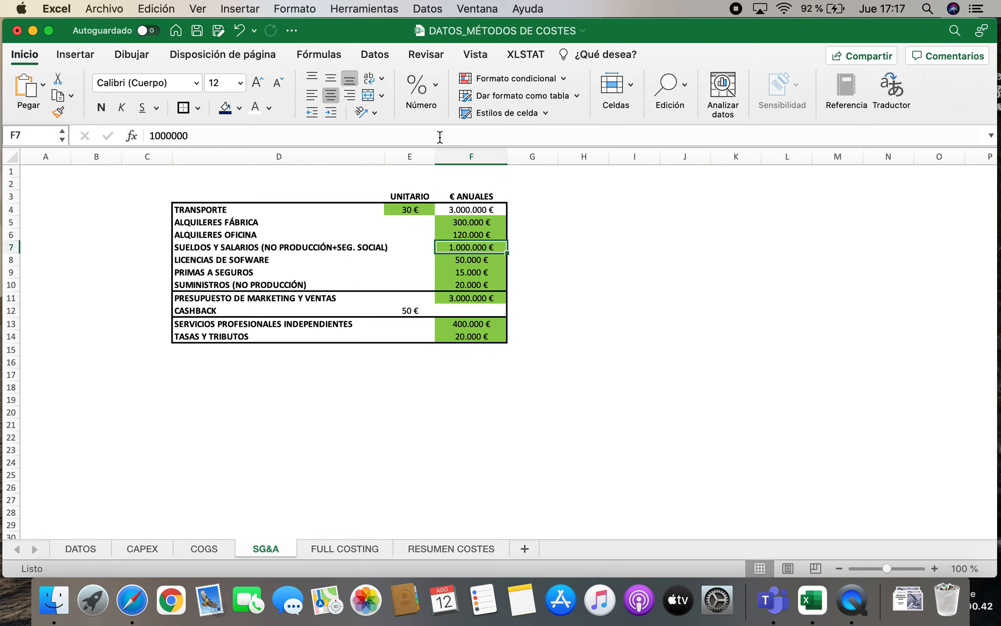
pyautogui.press('Left')
pyautogui.press('Left')
pyautogui.press('Down')
pyautogui.press('Right')
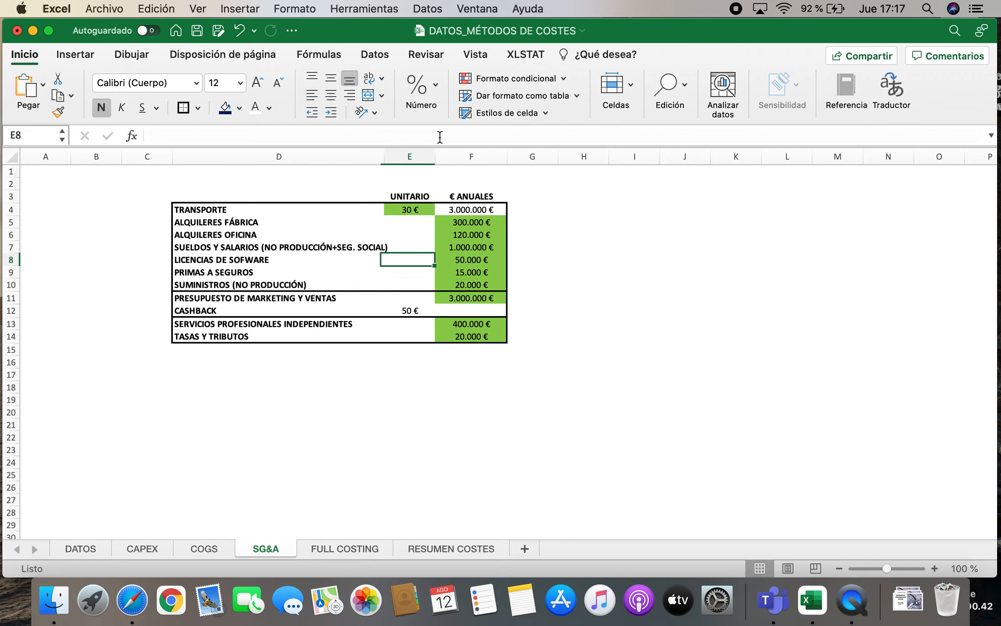
pyautogui.press('Right')
pyautogui.press('Left')
pyautogui.press('Left')
pyautogui.press('Down')
pyautogui.press('Right')
pyautogui.press('Right')
pyautogui.press('Down')
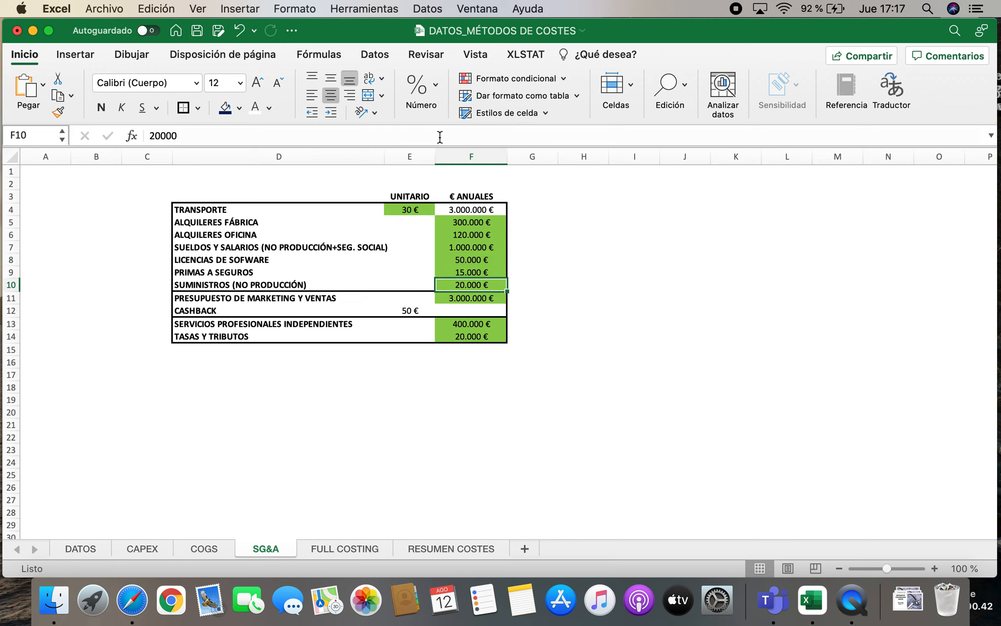
pyautogui.press('Left')
pyautogui.press('Left')
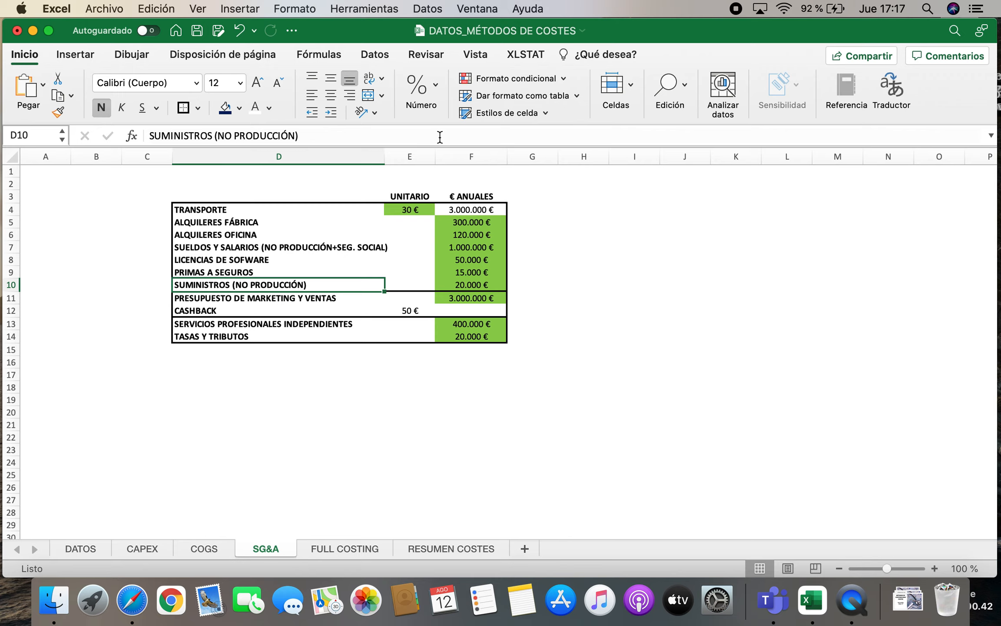
pyautogui.press('Right')
pyautogui.press('Right')
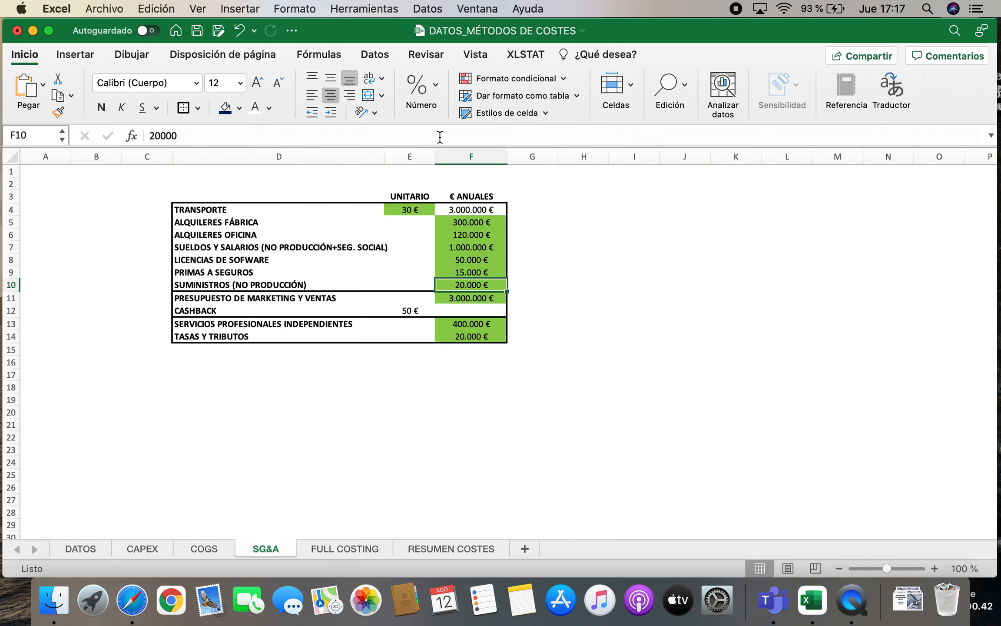
# Examine the PRESUPUESTO DE MARKETING Y VENTAS row and its annual amount in F11.
pyautogui.press('Down')
pyautogui.press('Left')
pyautogui.press('Left')
pyautogui.press('Right')
pyautogui.press('Down')
pyautogui.press('Up')
pyautogui.press('Down')
pyautogui.press('Up')
pyautogui.press('Right')
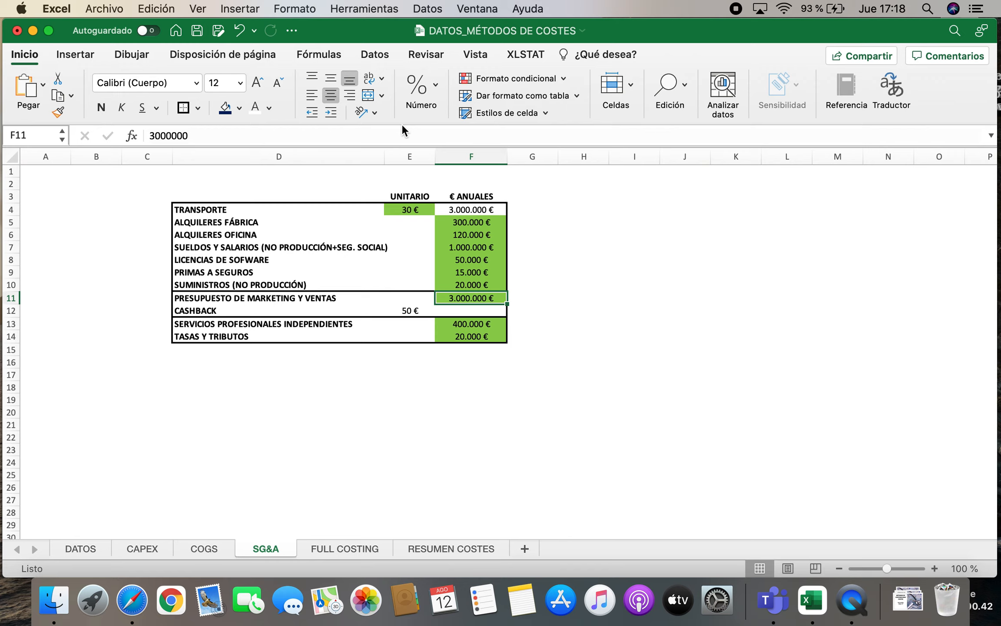
# Calculate the annual CASHBACK cost in F12 as unit amount E12 times the SALES FORECAST in H7 of DATOS.
pyautogui.press('Left')
pyautogui.press('Left')
pyautogui.press('Down')
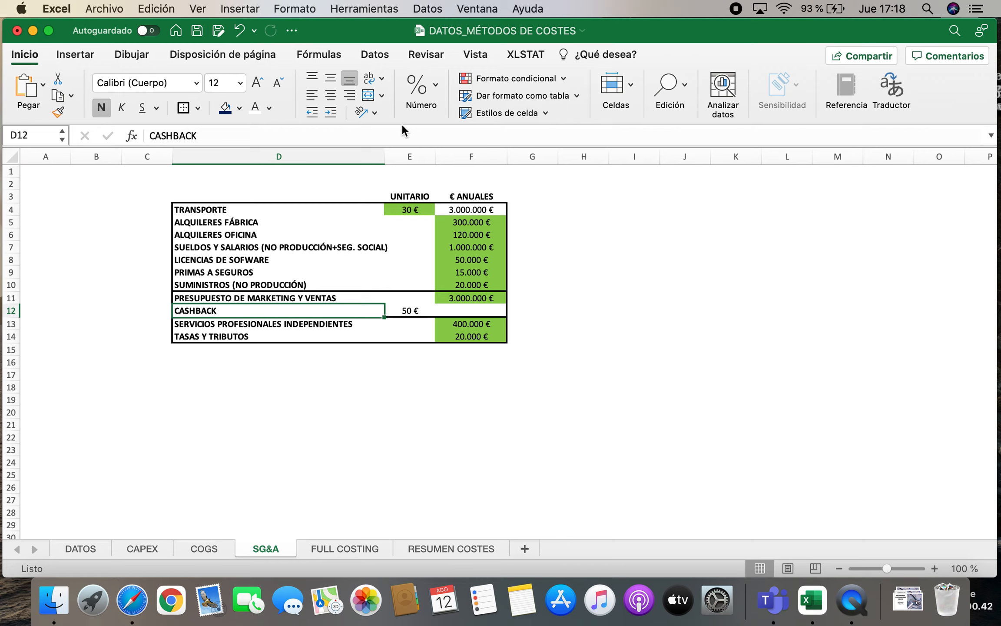
pyautogui.press('Right')
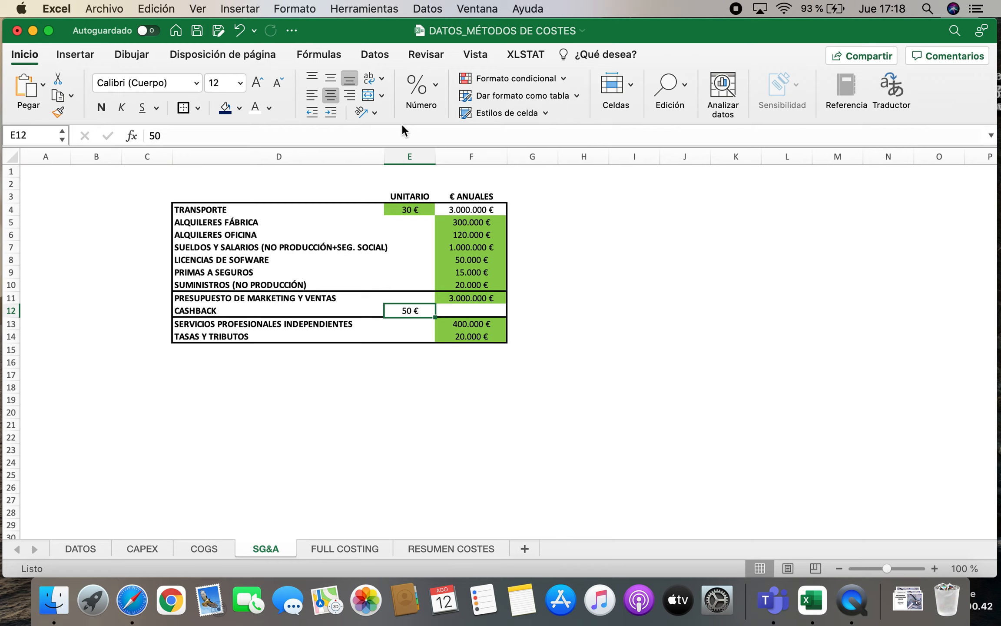
pyautogui.press('Right')
pyautogui.write('=')
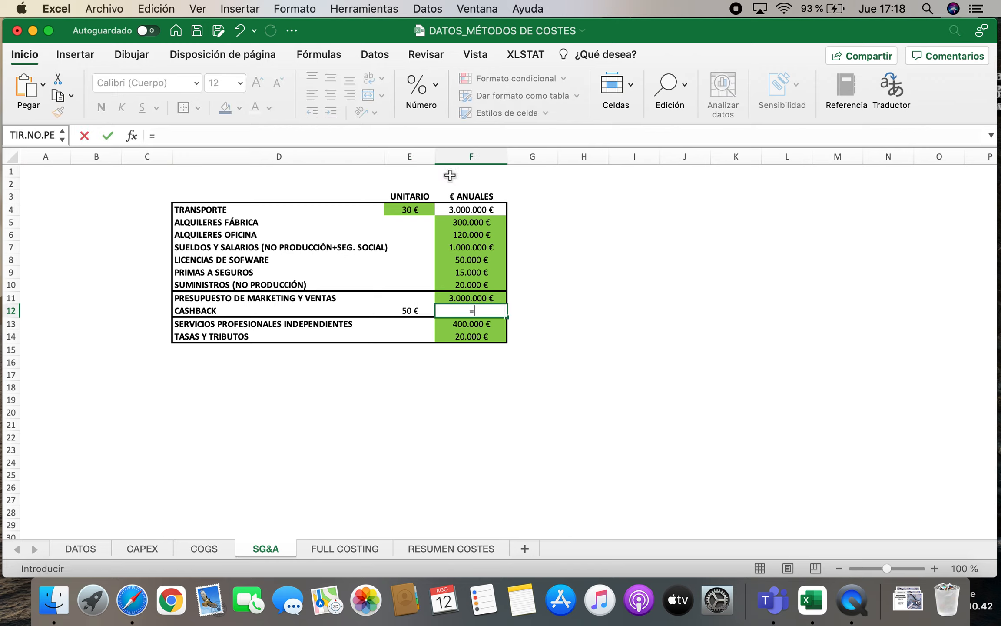
pyautogui.click(419, 311)
pyautogui.write('*')
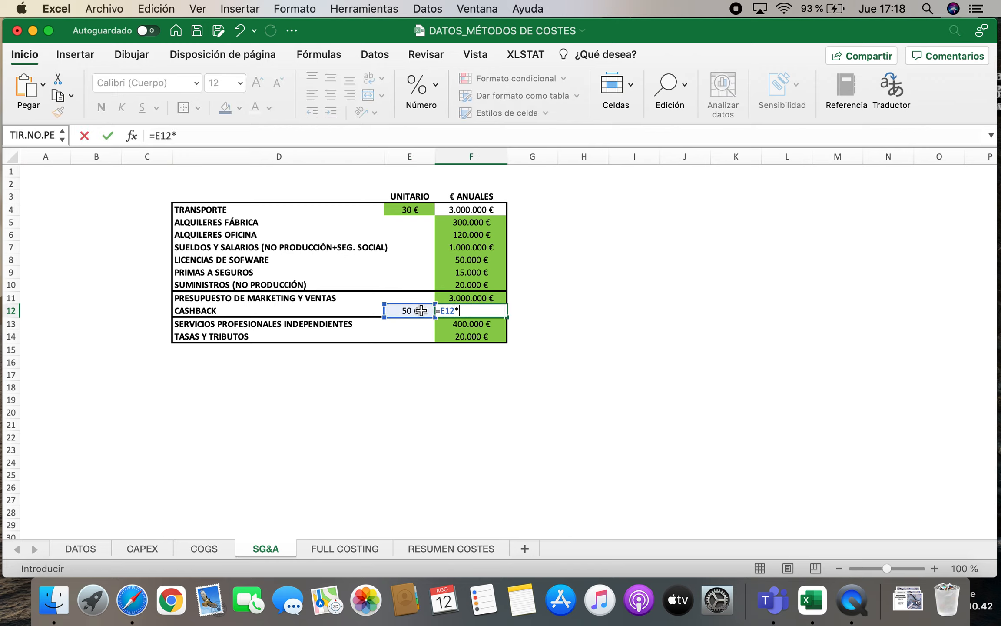
pyautogui.click(82, 548)
pyautogui.click(626, 254)
pyautogui.press('Return')
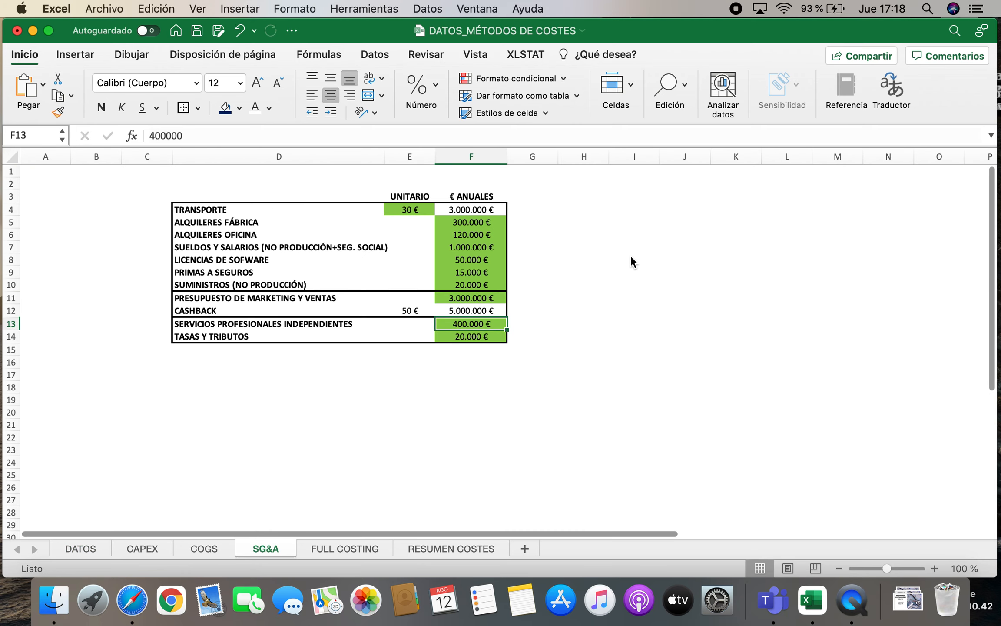
# Examine the SERVICIOS PROFESIONALES INDEPENDIENTES and TASAS Y TRIBUTOS rows and their annual amounts.
pyautogui.press('Left')
pyautogui.press('Right')
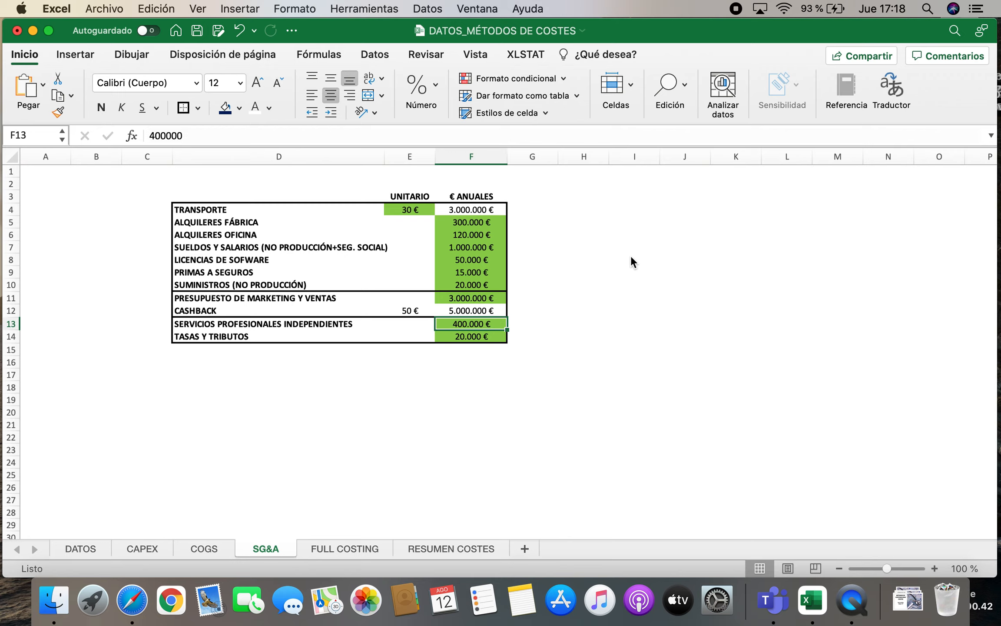
pyautogui.press('Down')
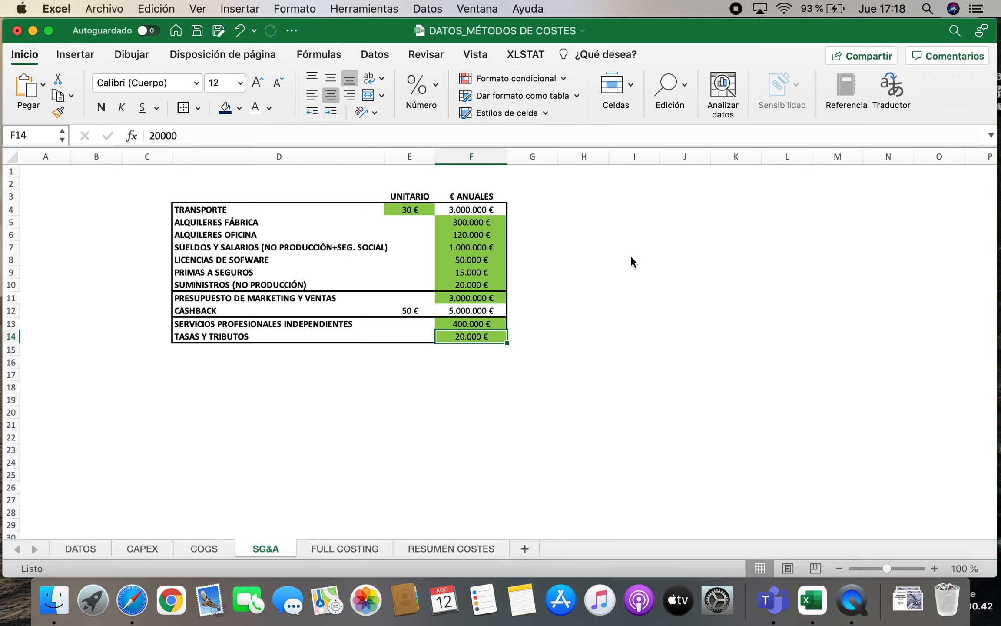
pyautogui.press('Right')
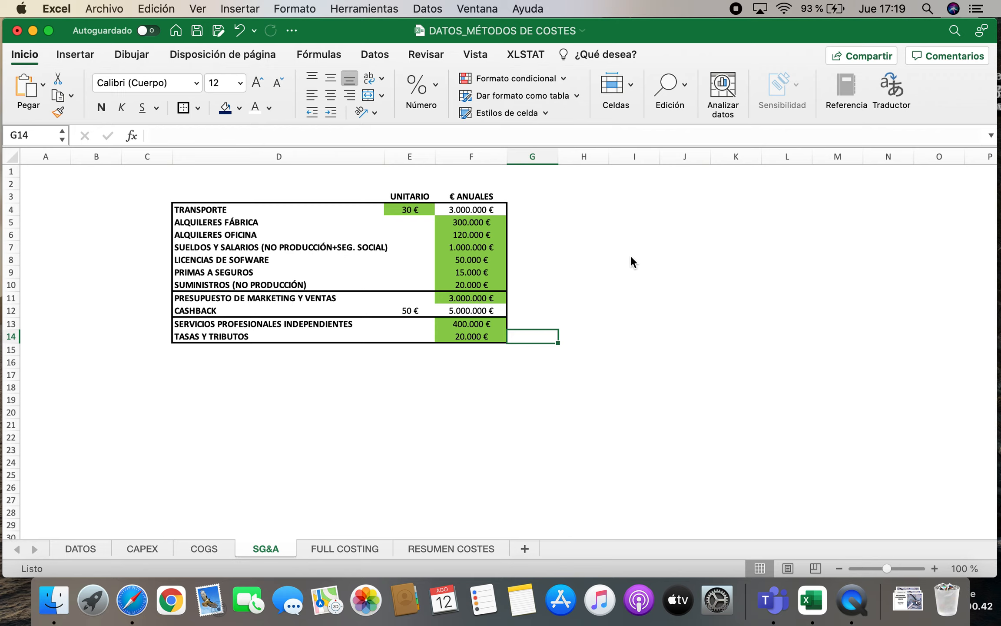
pyautogui.press('Left')
pyautogui.press('Left')
pyautogui.press('Left')
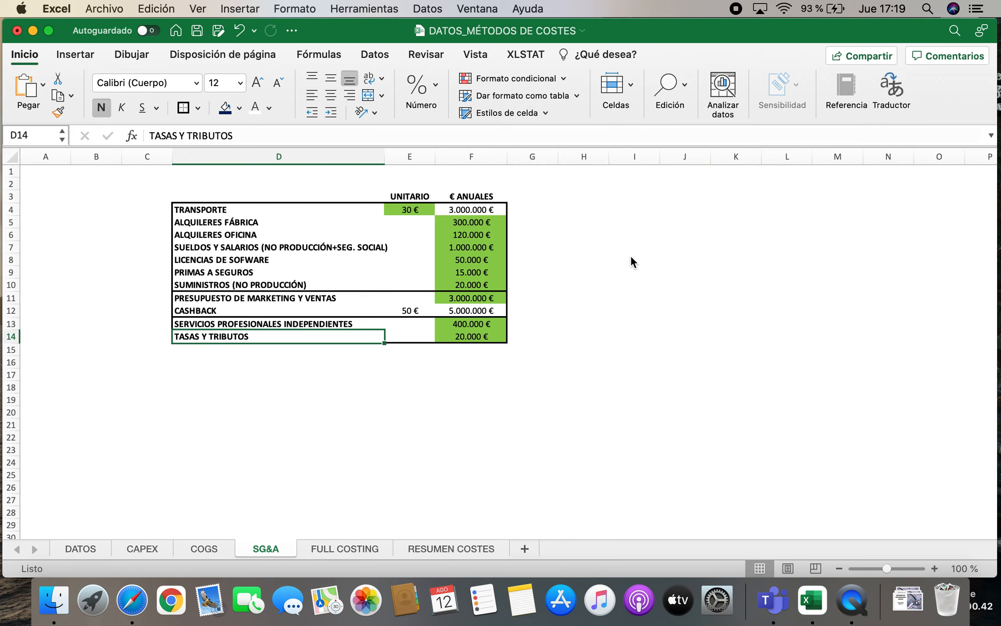
pyautogui.press('Right')
pyautogui.press('Right')
pyautogui.press('Right')
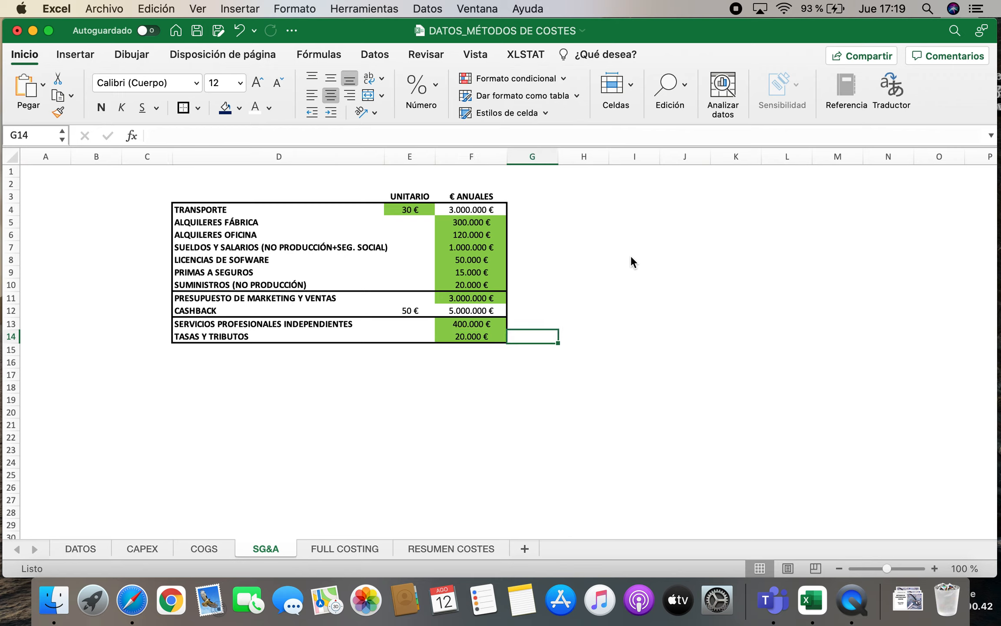
pyautogui.press('Left')
pyautogui.press('Left')
pyautogui.press('Left')
pyautogui.press('Left')
pyautogui.press('Right')
pyautogui.press('Right')
pyautogui.press('Right')
pyautogui.press('Right')
pyautogui.press('Right')
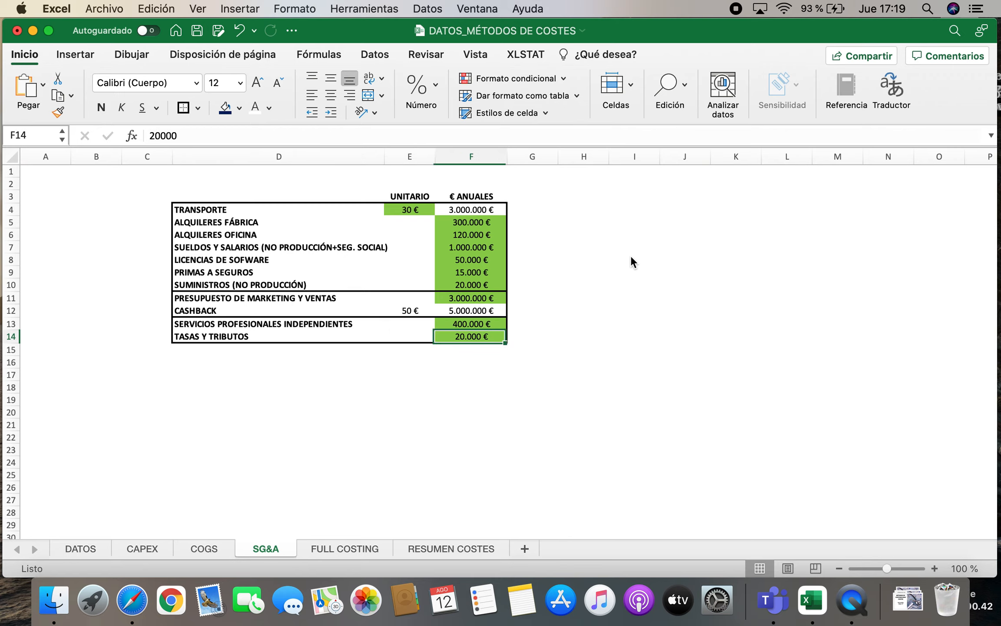
pyautogui.press('Left')
pyautogui.press('Left')
pyautogui.press('Left')
pyautogui.press('Left')
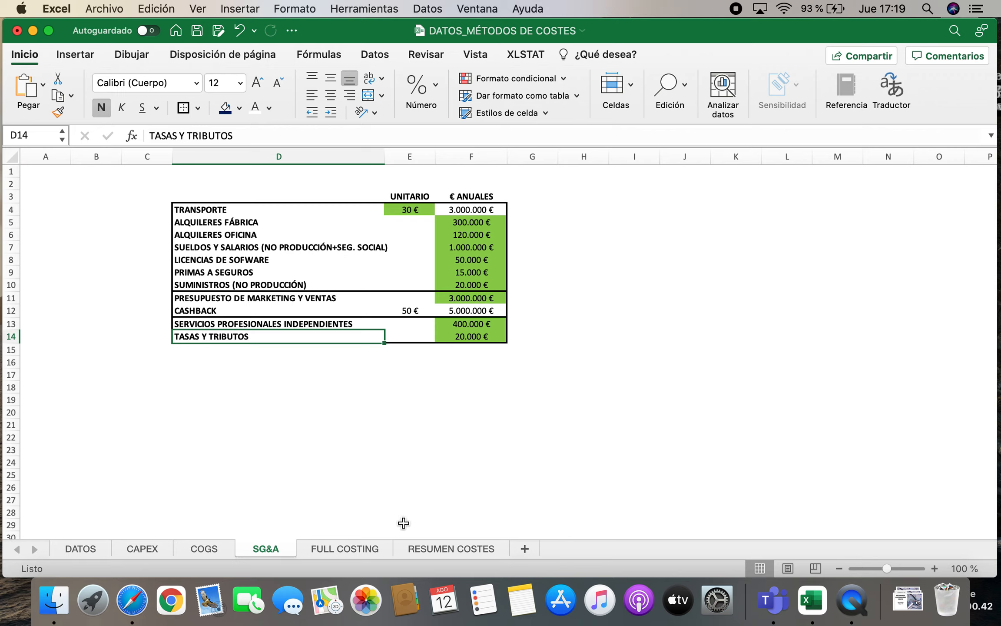
# Fill the GASTOS FINANCIEROS label in G8 of the DATOS sheet with grey.
pyautogui.click(144, 549)
pyautogui.click(229, 550)
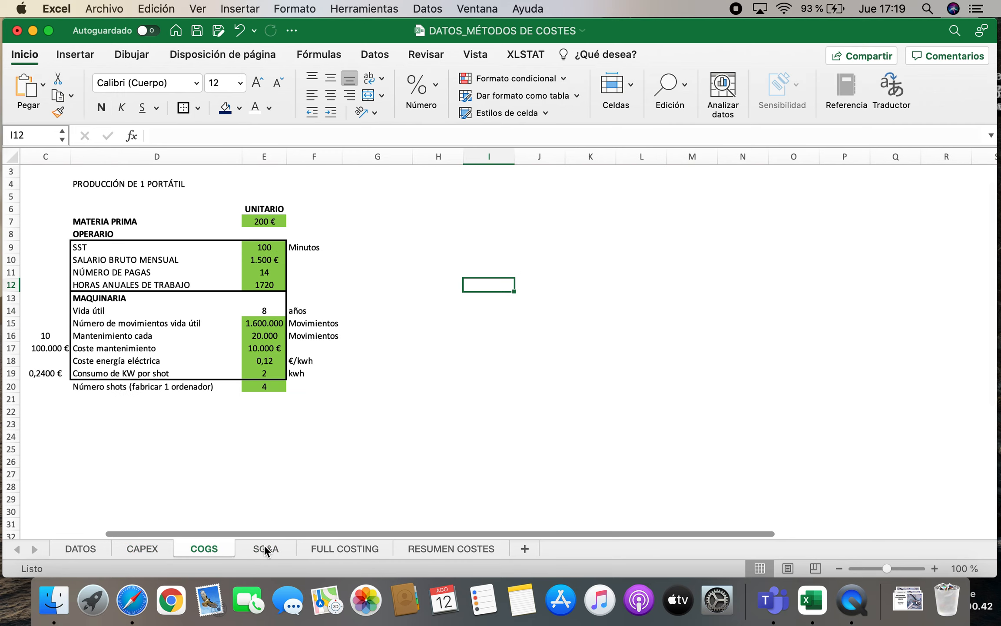
pyautogui.click(264, 546)
pyautogui.click(75, 547)
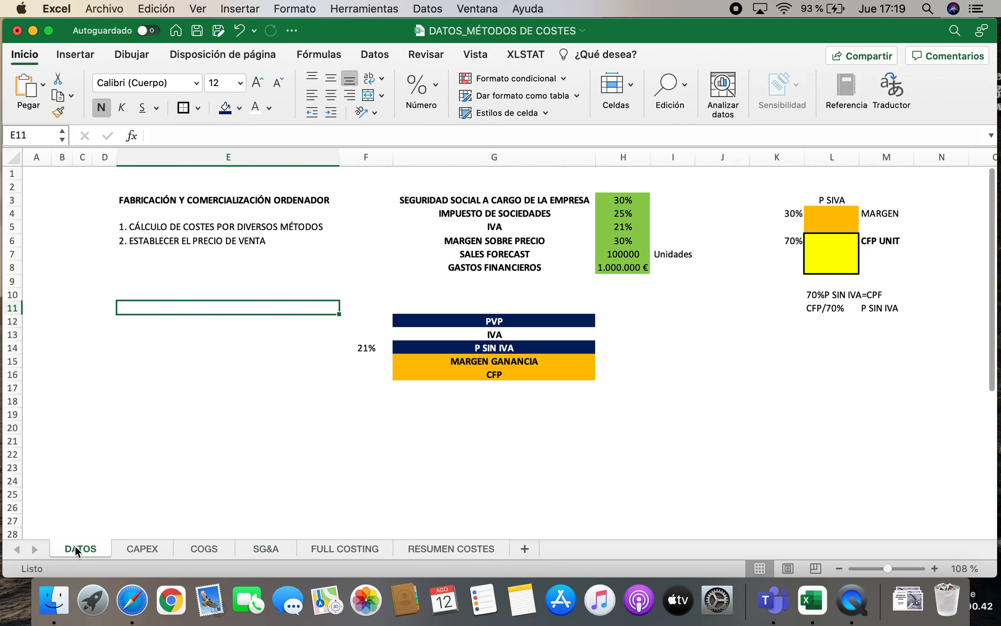
pyautogui.click(461, 270)
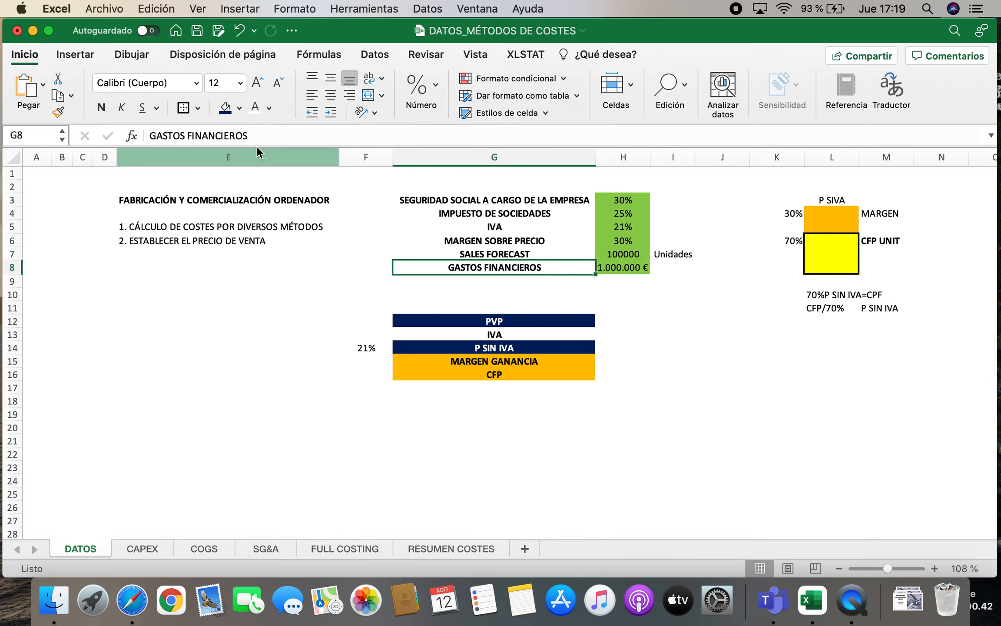
pyautogui.click(239, 109)
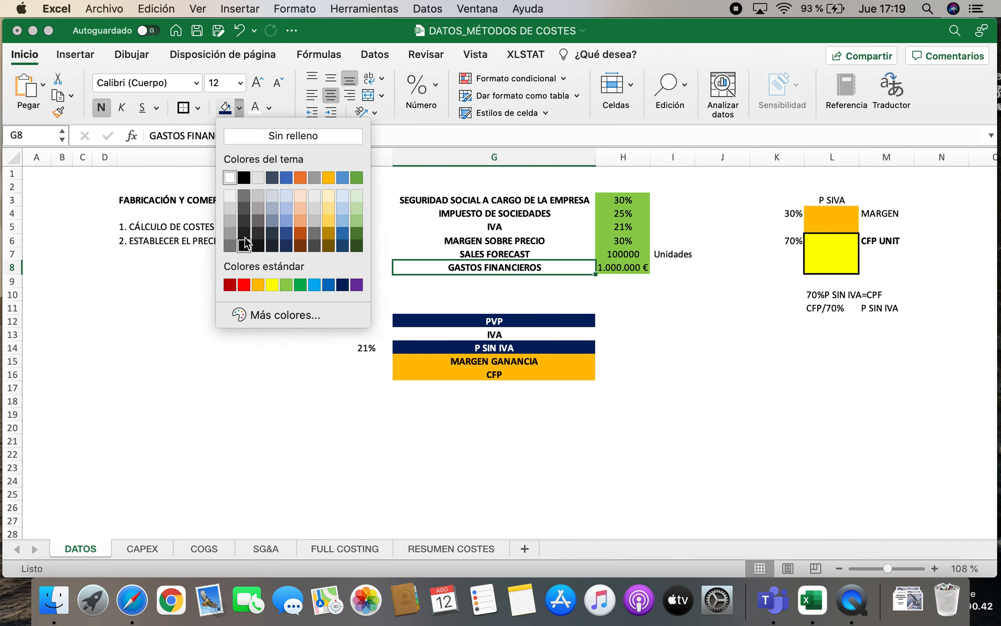
pyautogui.click(226, 220)
pyautogui.click(651, 305)
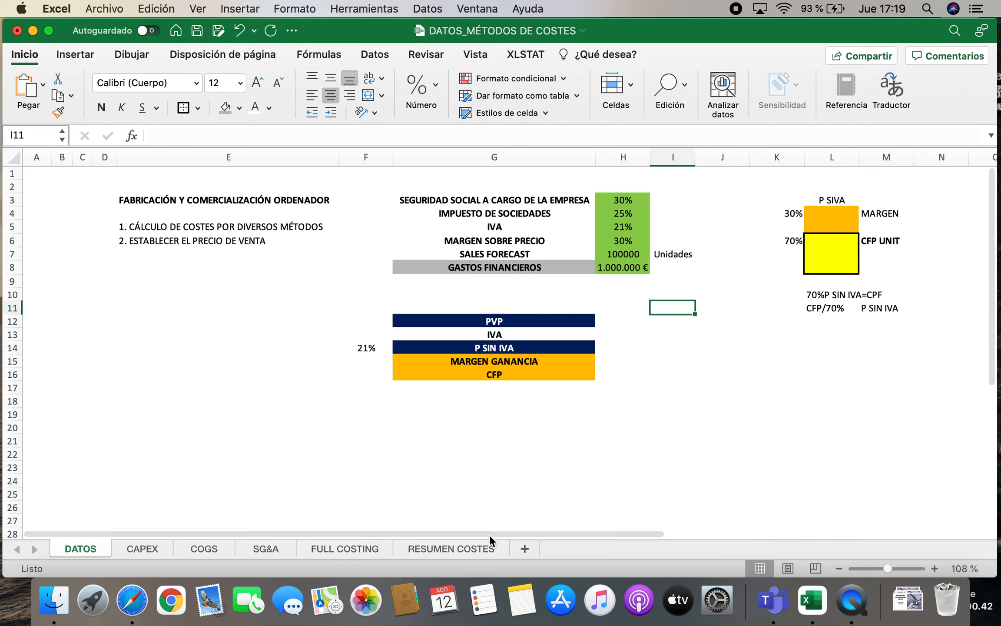
# Examine how the FULL COSTING sheet defines COSTE FINAL DEL PRODUCTO (CFP) and COSTES DEL PERIODO.
pyautogui.click(347, 549)
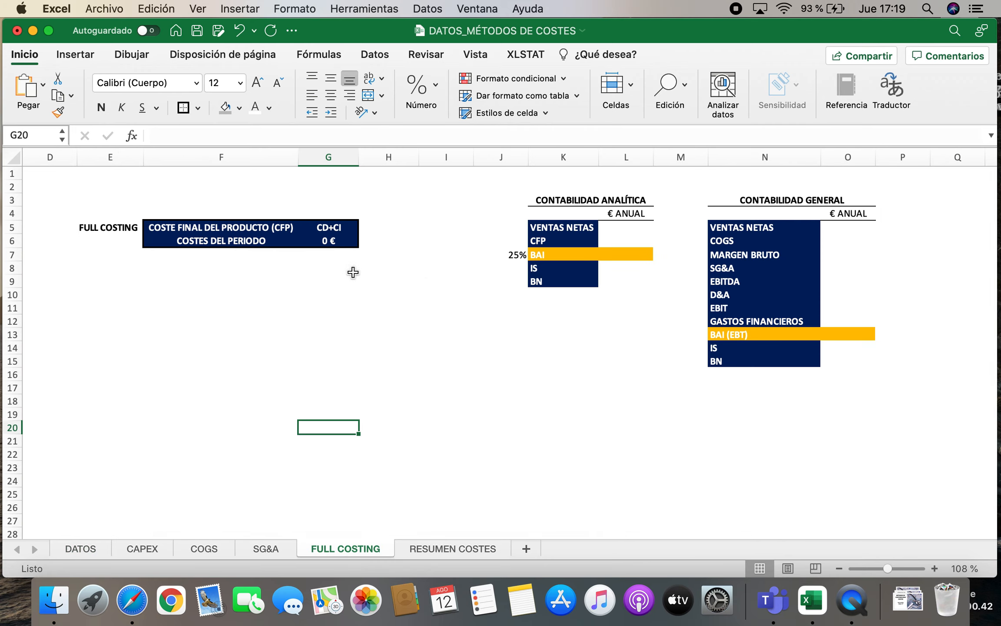
pyautogui.click(215, 232)
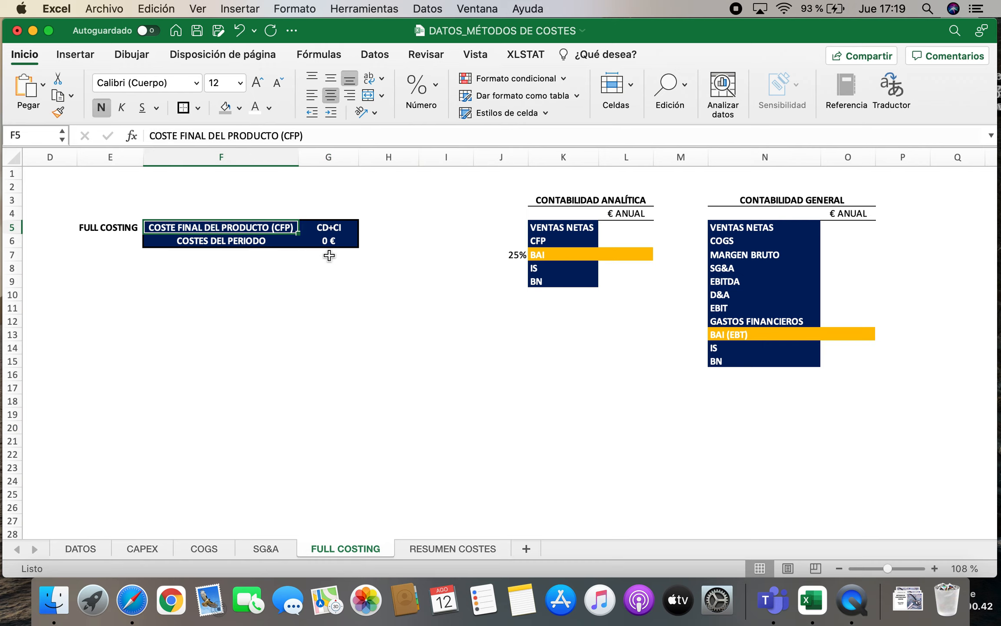
pyautogui.click(344, 227)
pyautogui.click(187, 244)
pyautogui.click(312, 244)
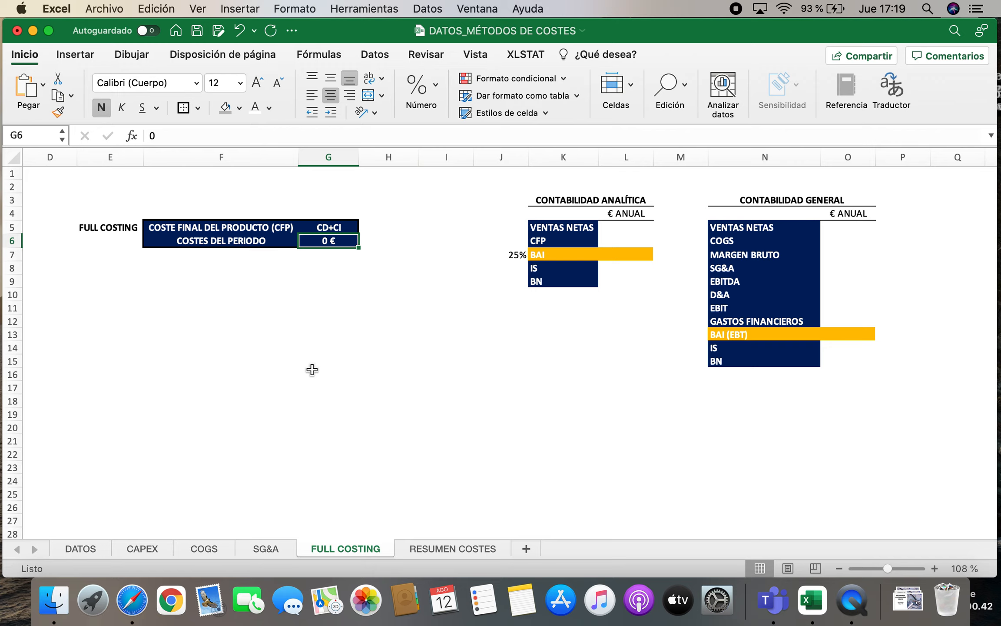
pyautogui.press('Left')
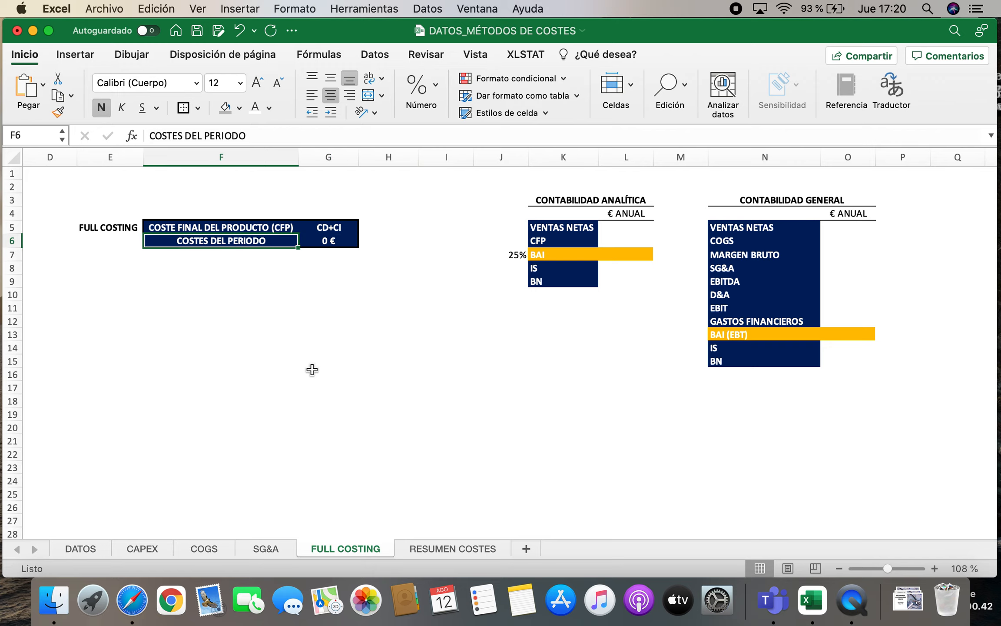
# Enter the heading COSTES INDIRECTOS in F10 of the FULL COSTING sheet.
pyautogui.press('Down')
pyautogui.press('Down')
pyautogui.press('Down')
pyautogui.press('Down')
pyautogui.write('COSTES INDIRECT')
pyautogui.press('BackSpace')
pyautogui.press('BackSpace')
pyautogui.write('CTOS')
pyautogui.press('Return')
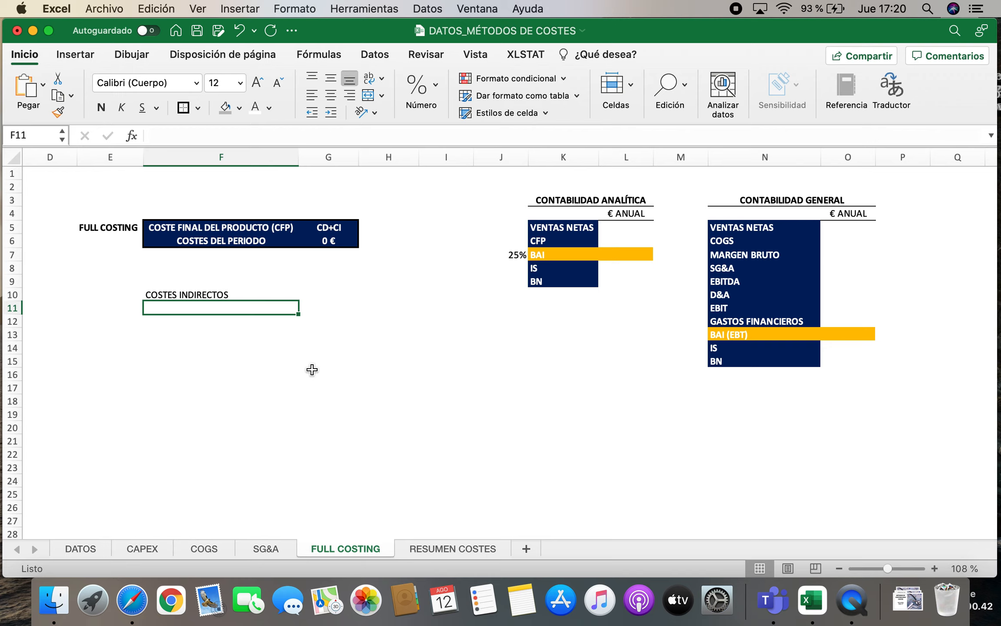
# List D&A MAQUINARIA in F11 and D&A ANC (NO PRODUCTIVO) in F12 under the COSTES INDIRECTOS heading.
pyautogui.write('D&A')
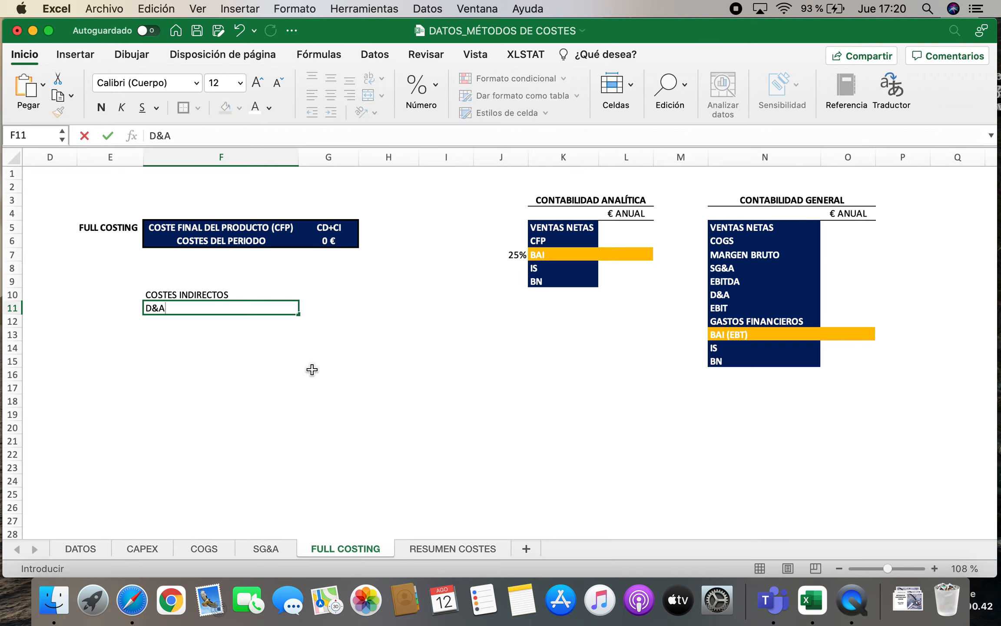
pyautogui.write(' MAQUINARIA')
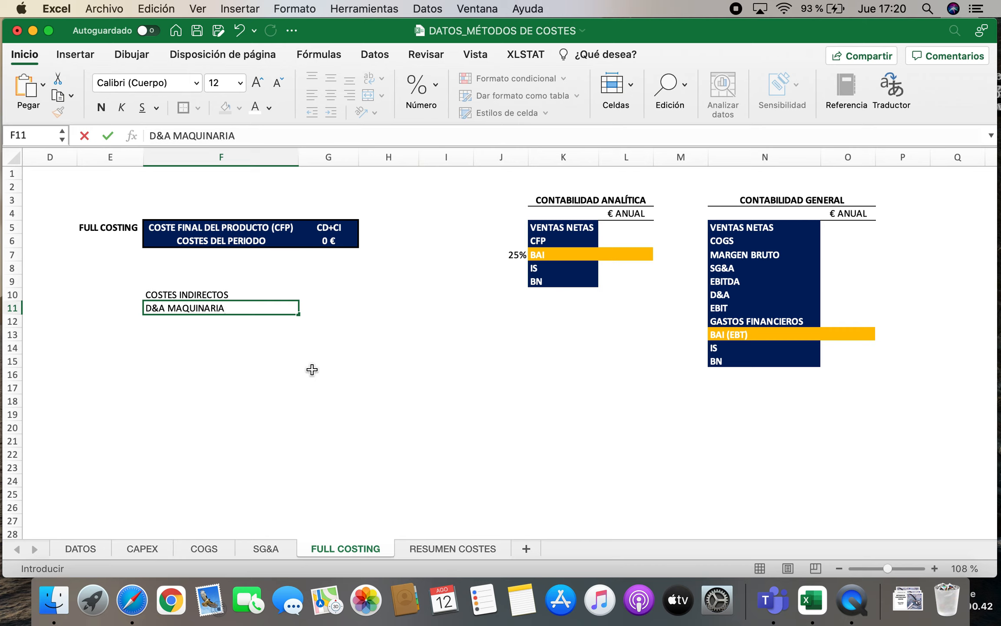
pyautogui.press('Return')
pyautogui.write('D&A ')
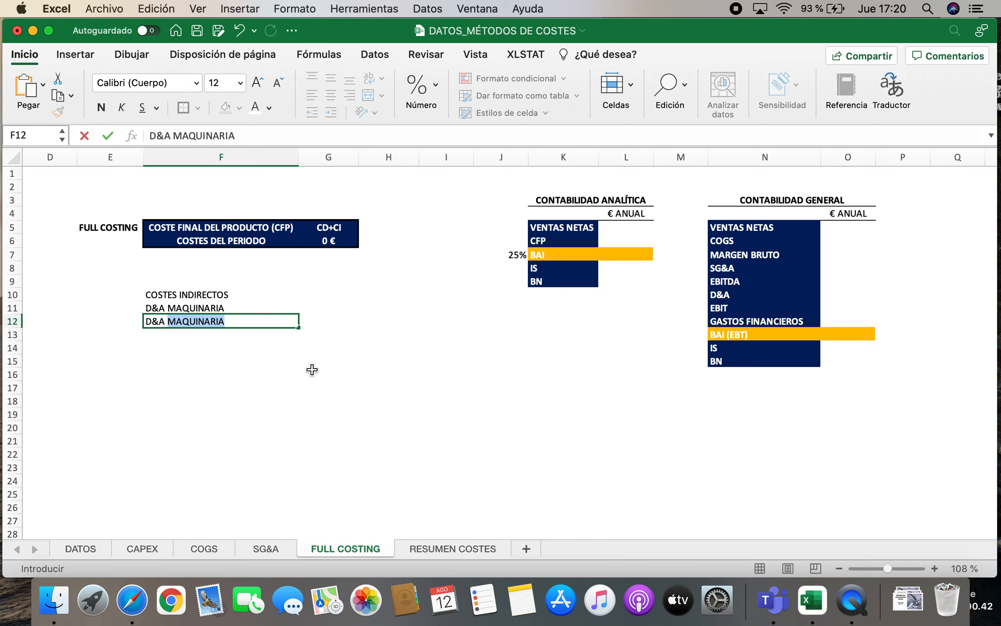
pyautogui.write('ANC (')
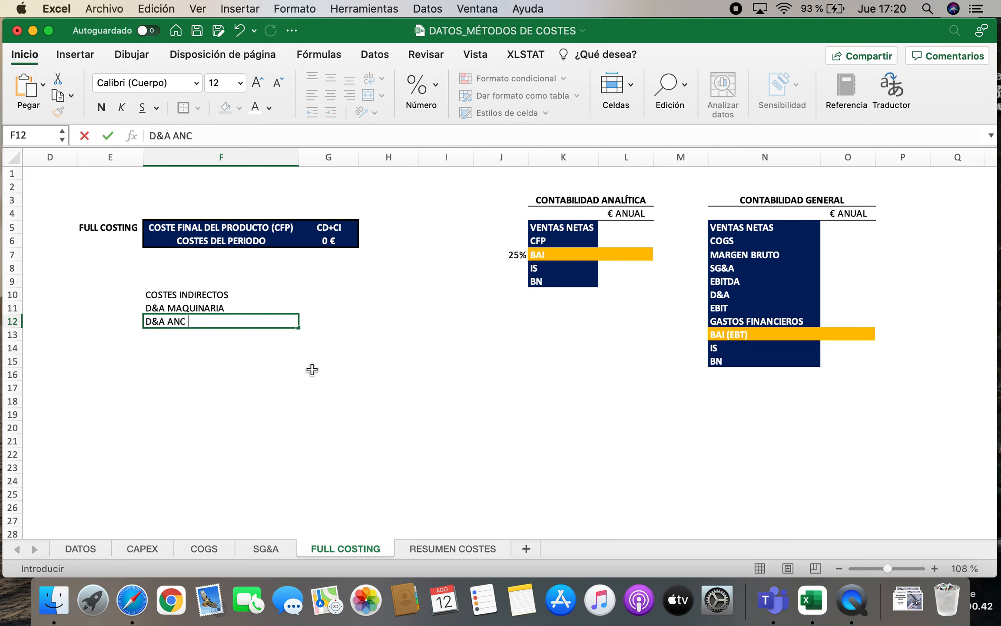
pyautogui.press('BackSpace')
pyautogui.press('BackSpace')
pyautogui.write('(NO PRODUCTI')
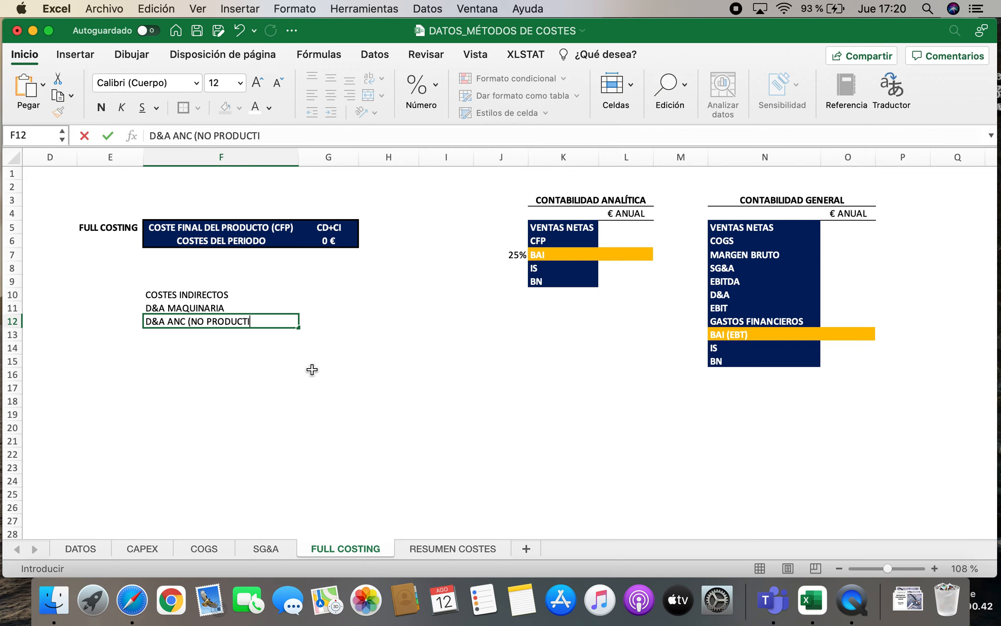
pyautogui.write('VO)')
pyautogui.press('Return')
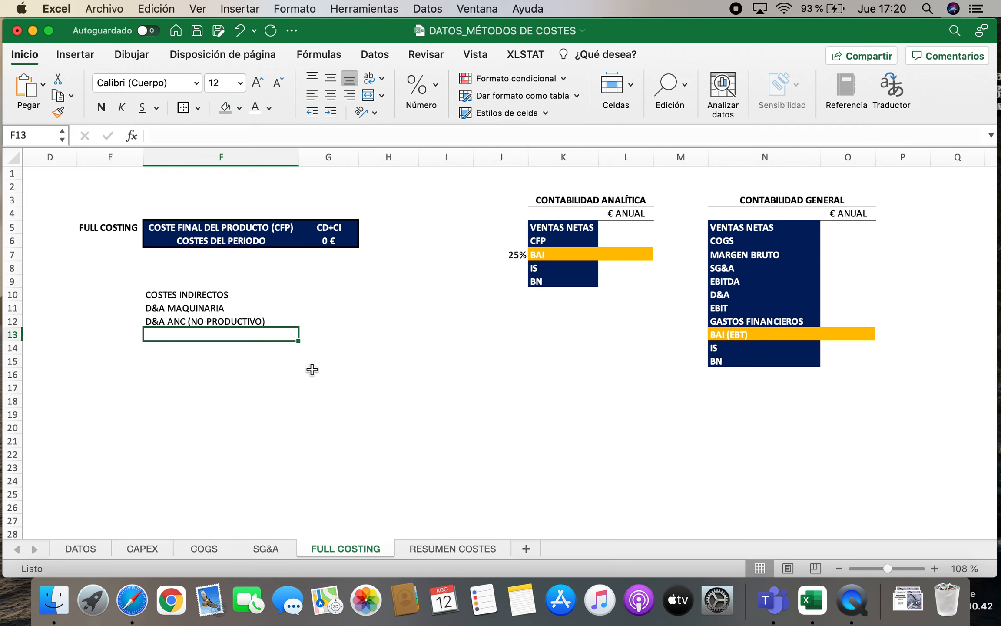
# Calculate the total investment in E7 of the CAPEX sheet as the sum of gross values G6 and G7.
pyautogui.click(142, 548)
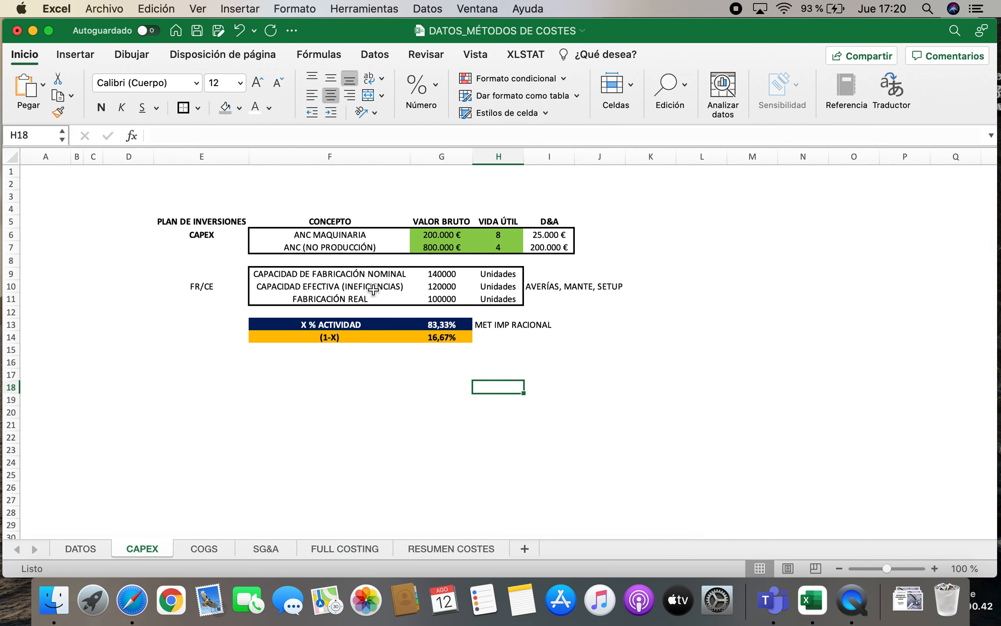
pyautogui.click(204, 235)
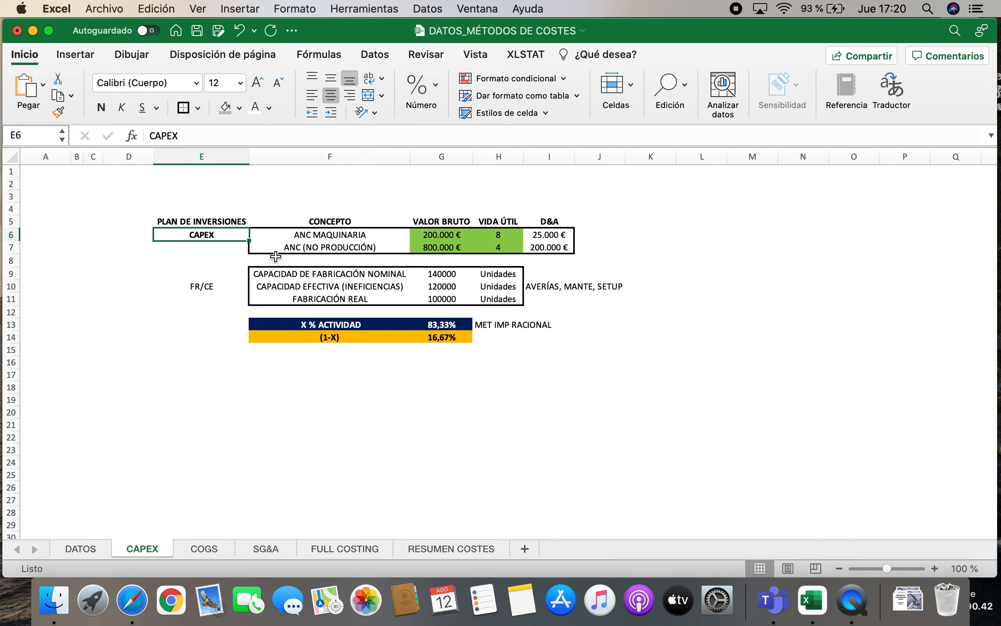
pyautogui.moveTo(433, 237); pyautogui.dragTo(431, 246)
pyautogui.click(223, 247)
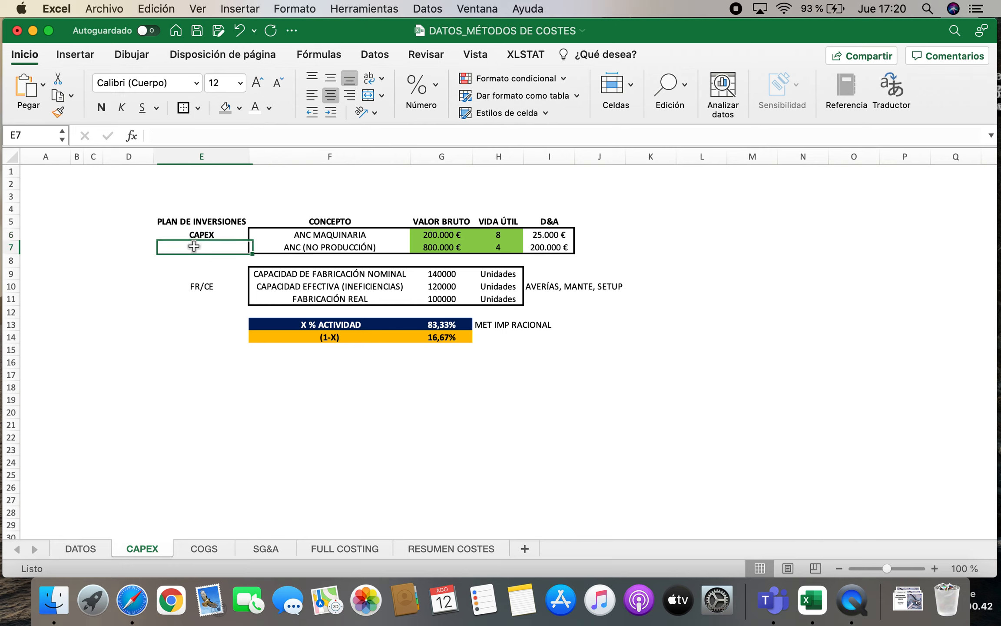
pyautogui.write('=')
pyautogui.click(440, 234)
pyautogui.write('+')
pyautogui.click(438, 246)
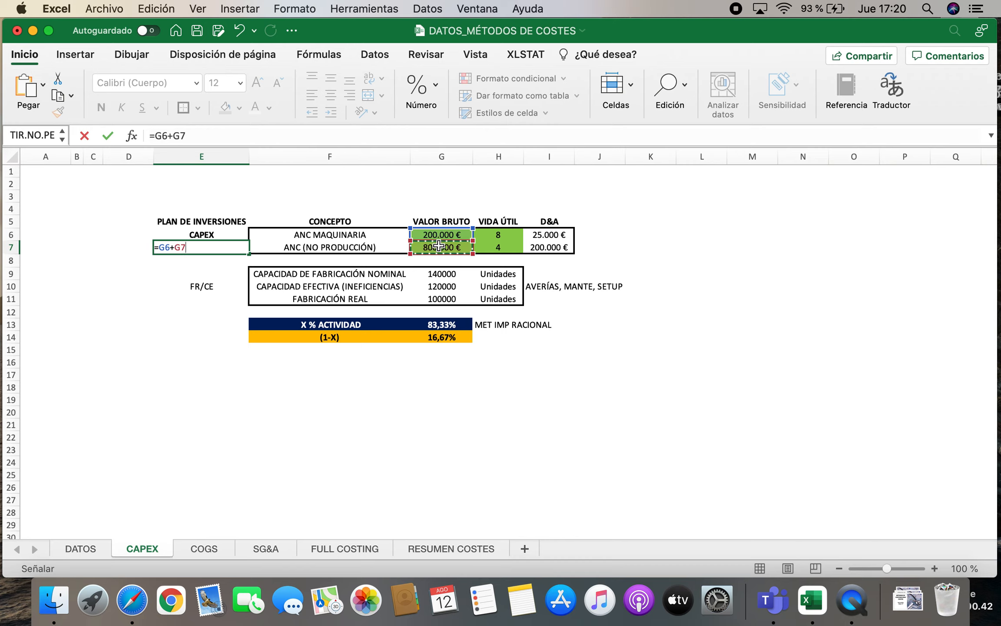
pyautogui.press('Return')
pyautogui.press('Up')
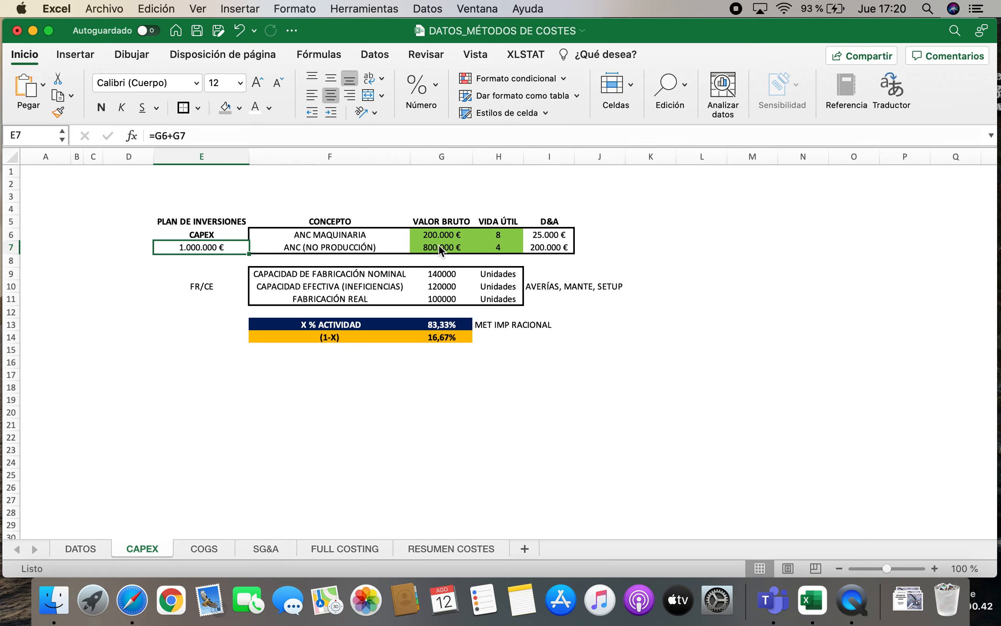
# Examine the useful lives in H6 and H7 and the D&A formula of the ANC MAQUINARIA row.
pyautogui.click(498, 239)
pyautogui.click(500, 251)
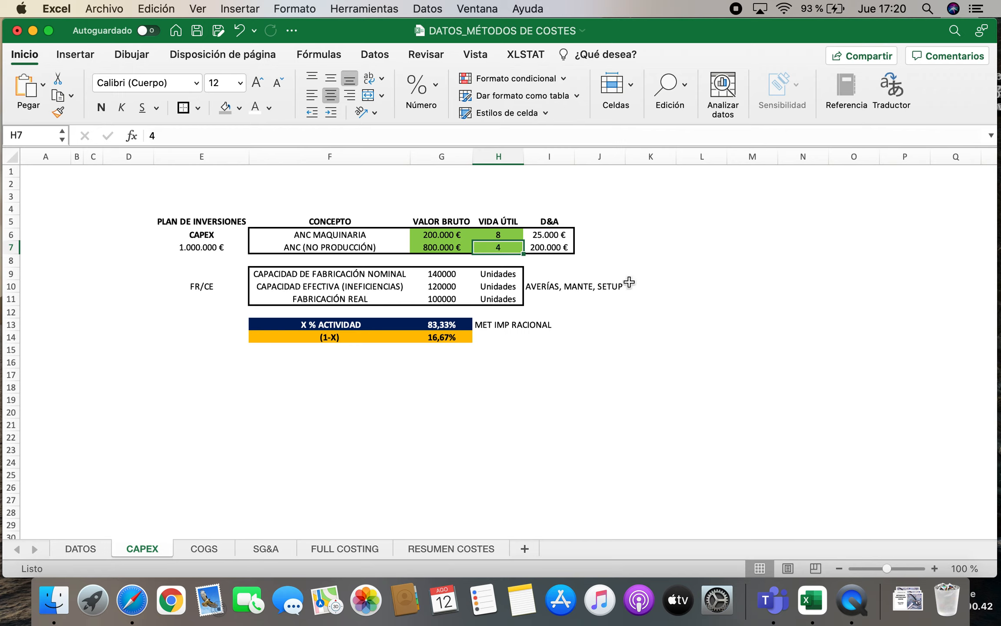
pyautogui.click(350, 236)
pyautogui.click(552, 234)
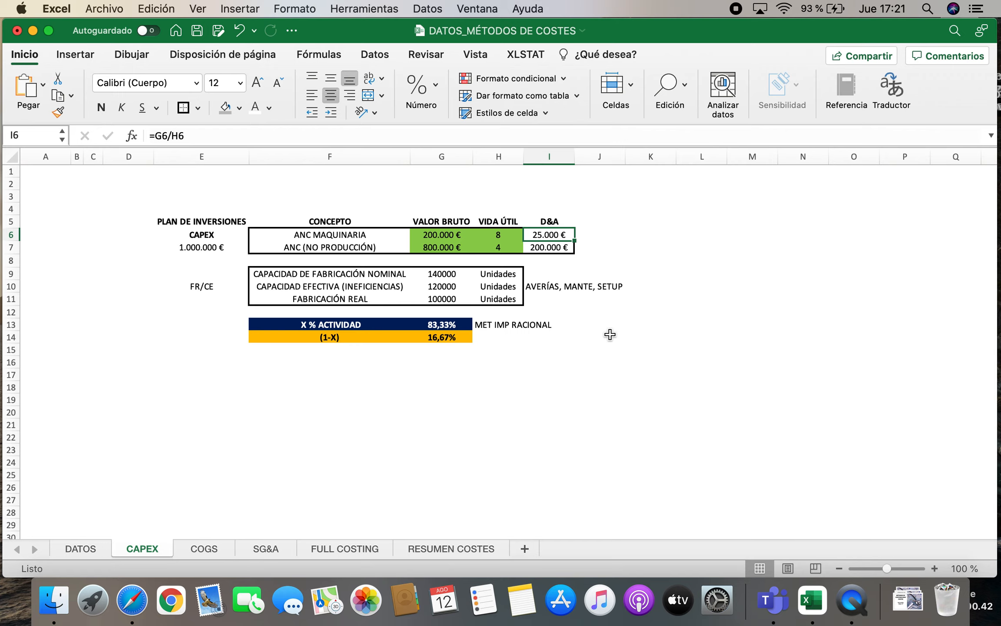
pyautogui.press('Left')
pyautogui.press('Left')
pyautogui.press('Left')
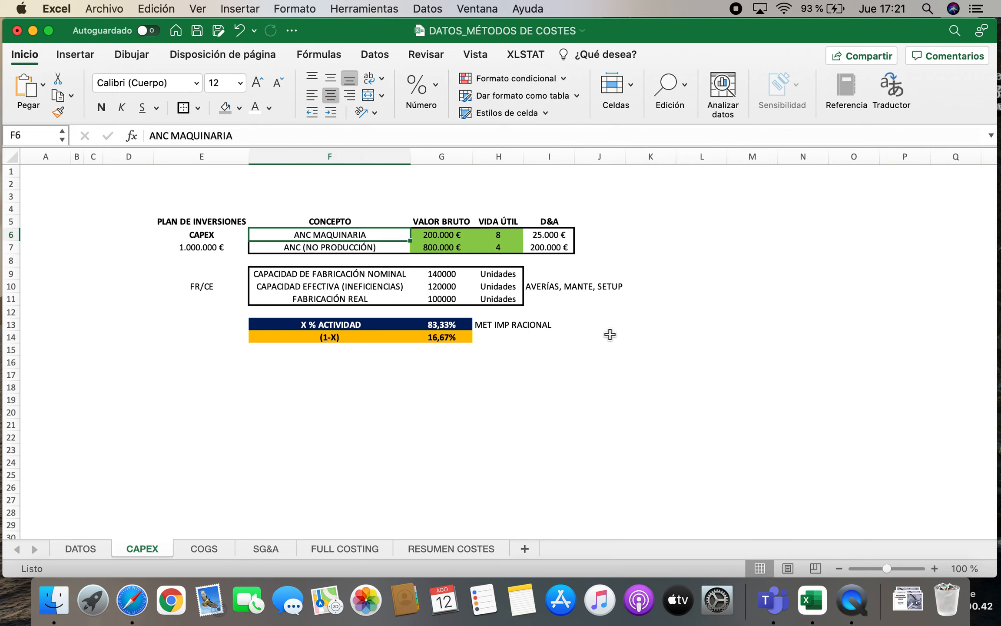
# Enter the note "PRODUCC-> CD" in J6, beside the machinery D&A amount.
pyautogui.press('Right')
pyautogui.press('Right')
pyautogui.press('Right')
pyautogui.press('Right')
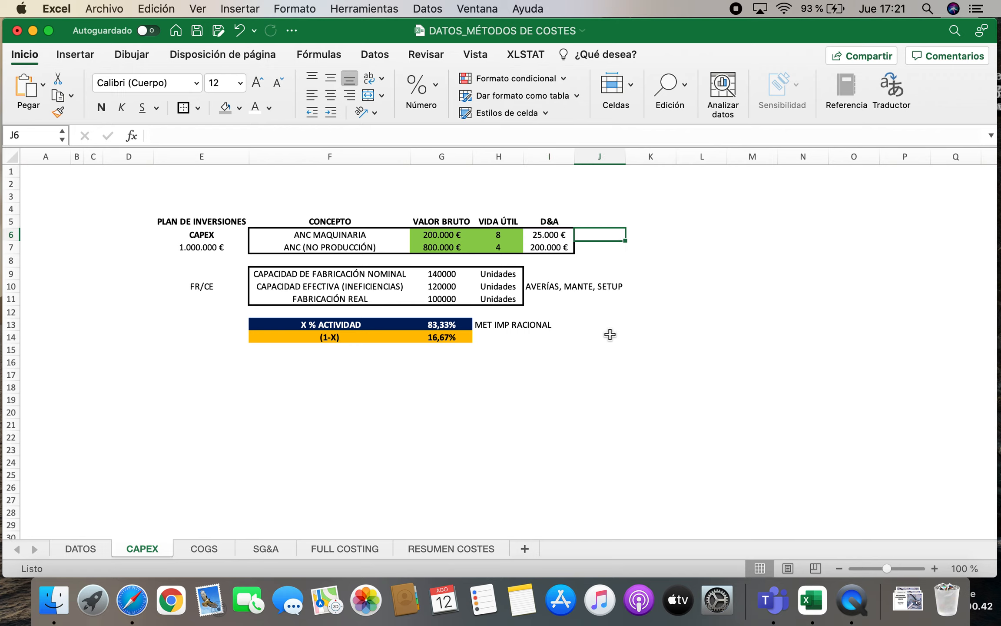
pyautogui.write('PRODUCC')
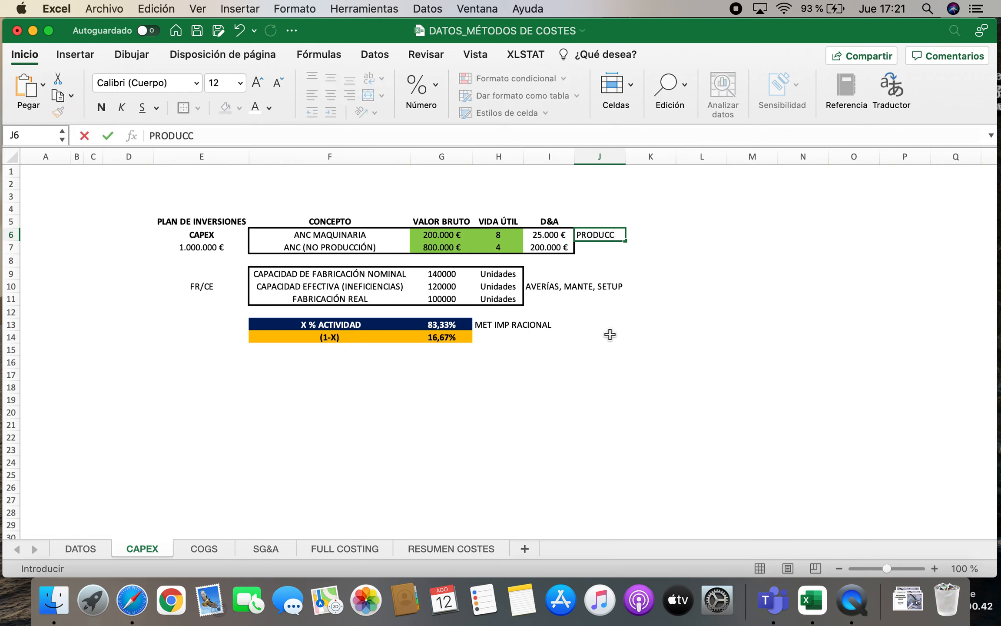
pyautogui.write('-> CD')
# List COGS, MP, MOD and MAQUINARIA in cells I8 to I11 of the COGS sheet.
pyautogui.click(200, 551)
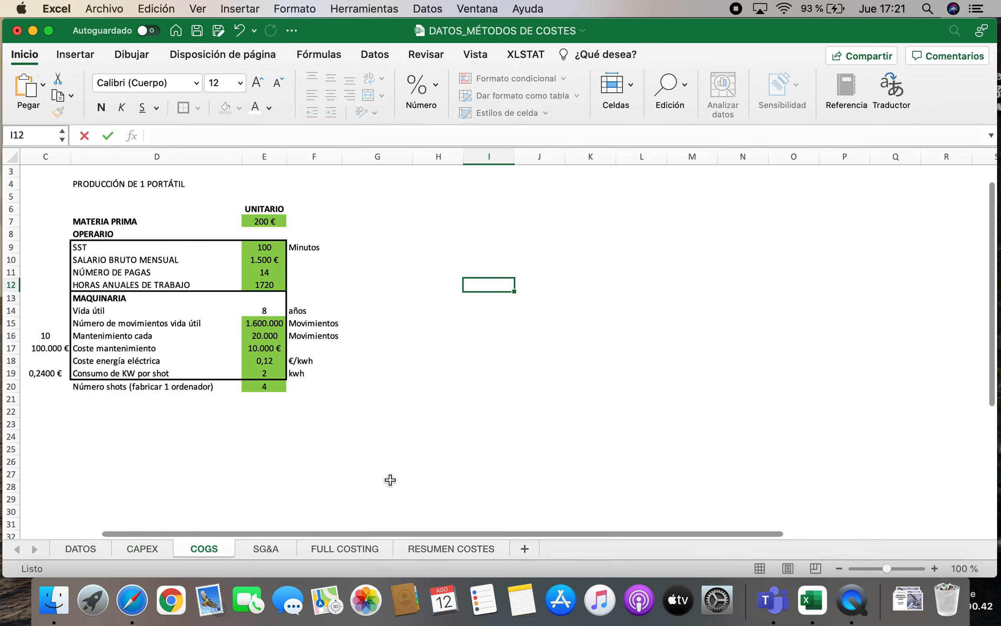
pyautogui.click(477, 238)
pyautogui.write('COGS')
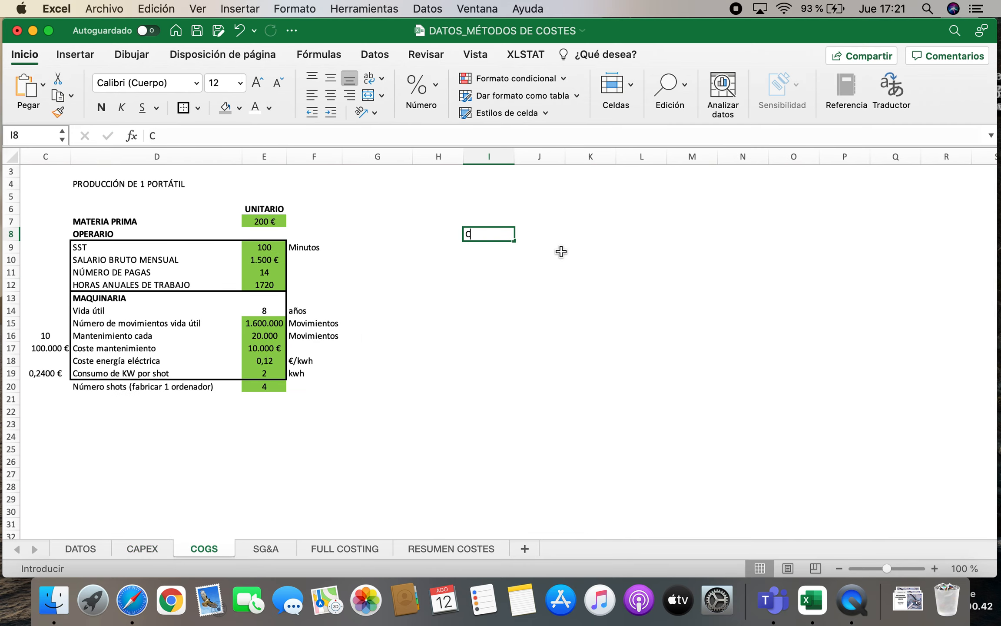
pyautogui.press('Return')
pyautogui.write('MP')
pyautogui.press('Return')
pyautogui.write('MOD')
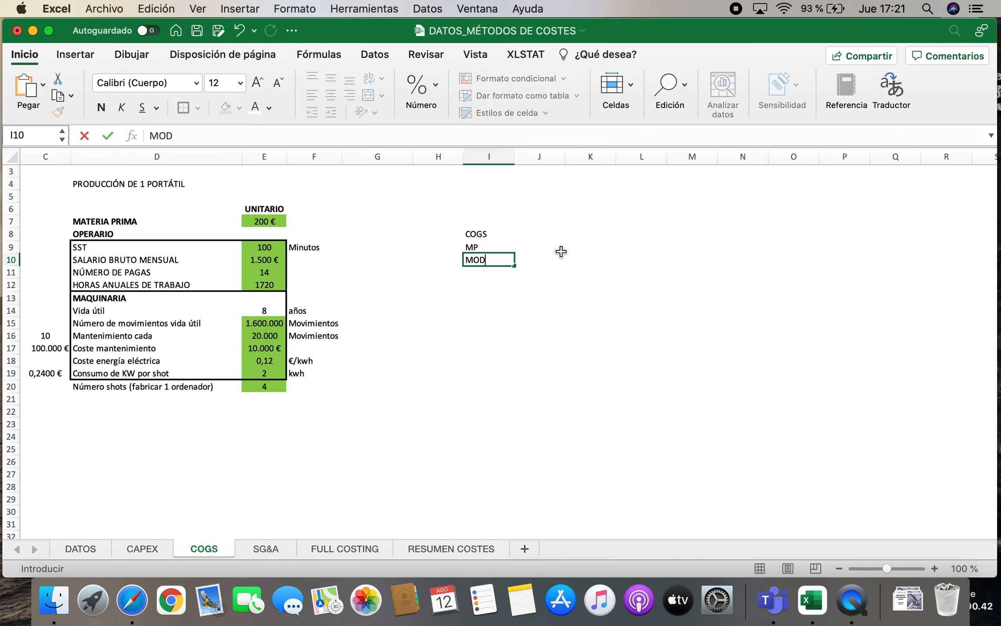
pyautogui.press('Return')
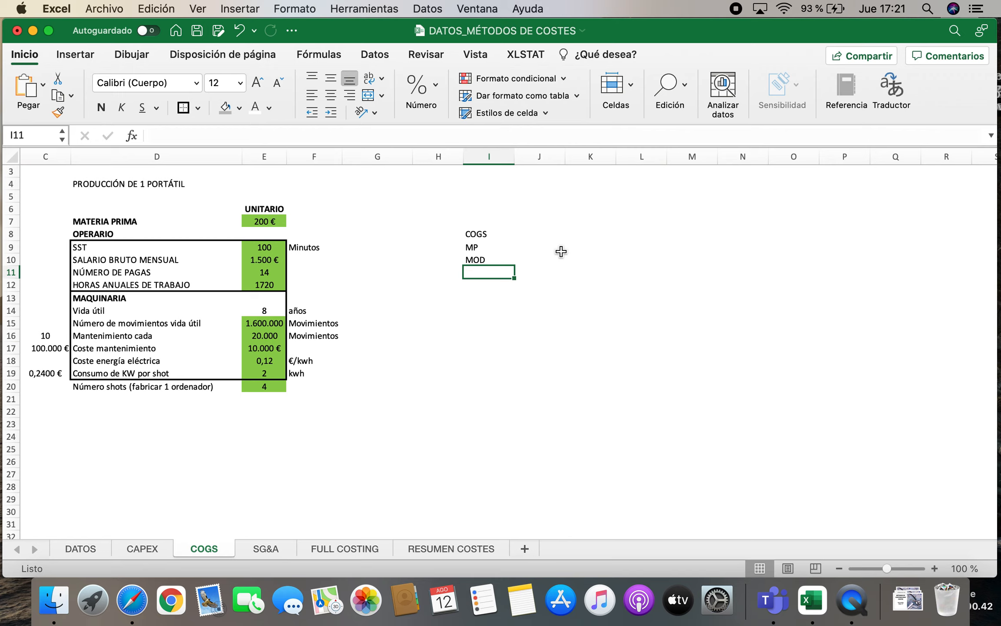
pyautogui.write('MAQUIN')
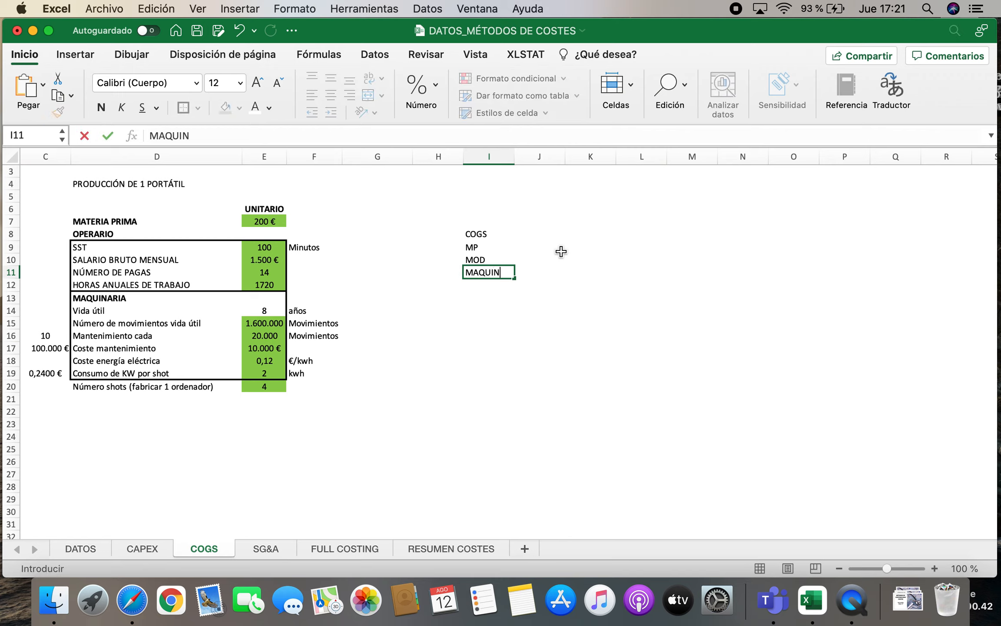
pyautogui.write('ARIA')
pyautogui.press('Return')
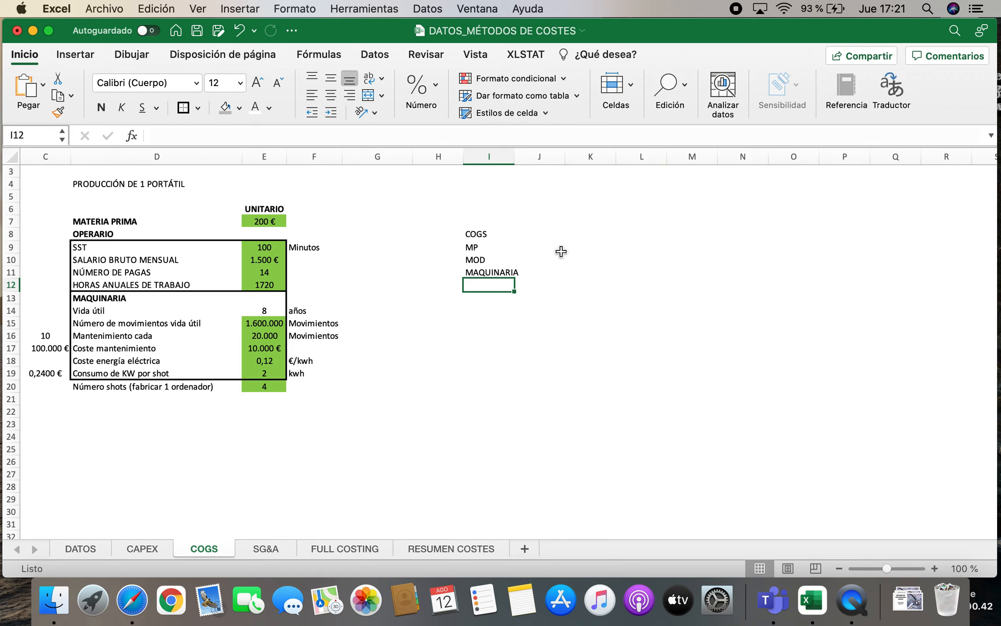
# Enter "CAPEX COMPRAR MAQ" right-aligned in I12 of the COGS sheet and widen column I to 29,50.
pyautogui.moveTo(515, 157); pyautogui.dragTo(523, 156)
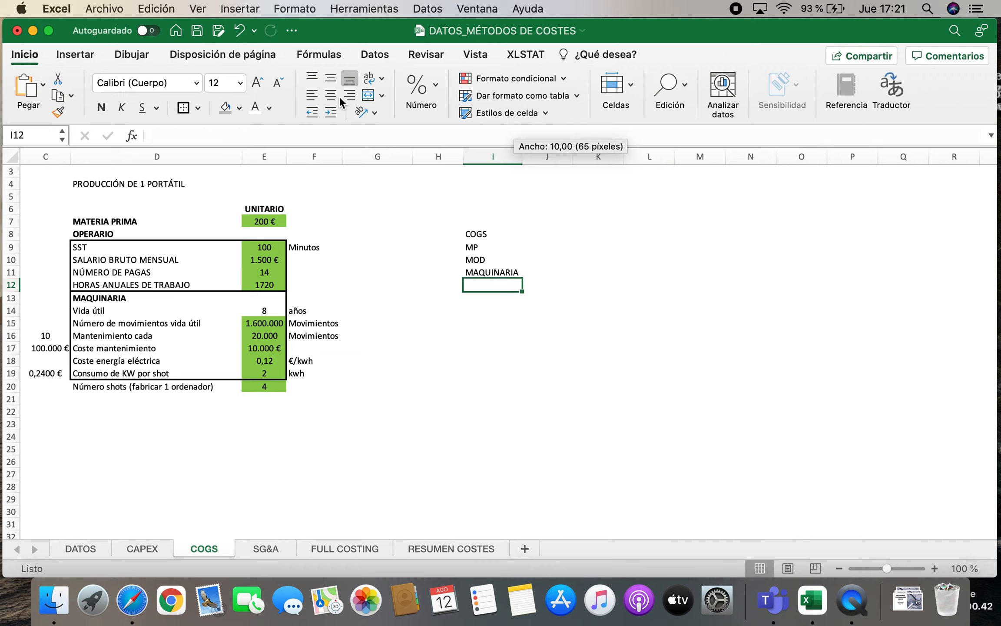
pyautogui.click(350, 96)
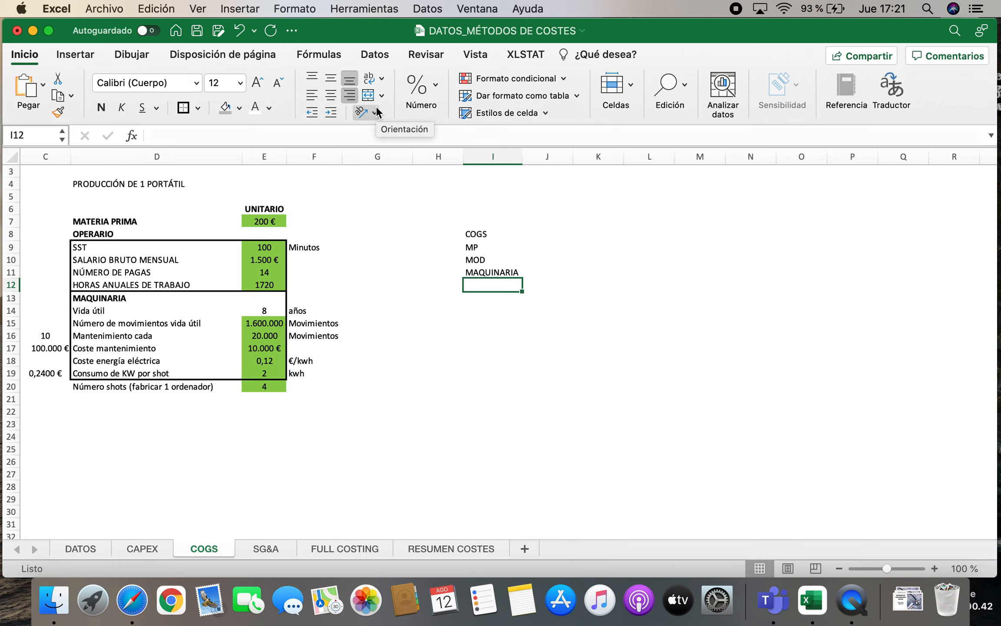
pyautogui.write('CAPEX')
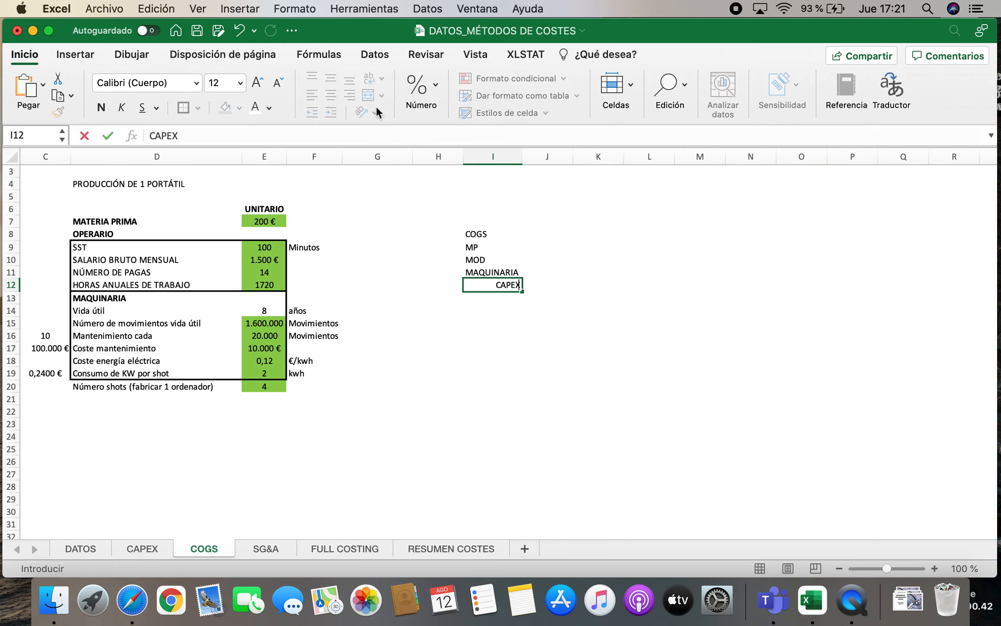
pyautogui.write(' COMPRAR MAQ')
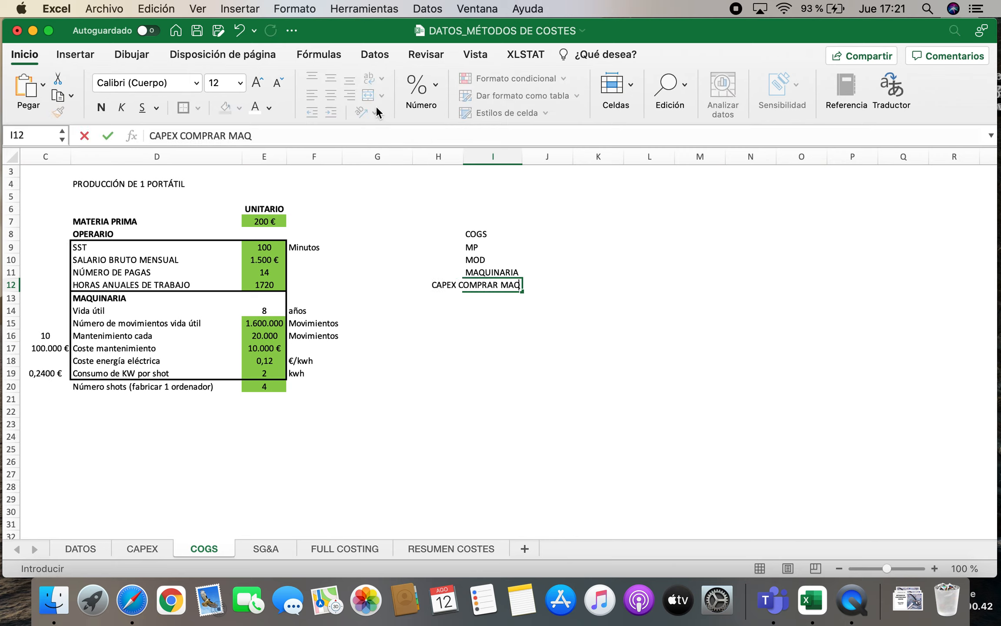
pyautogui.press('Return')
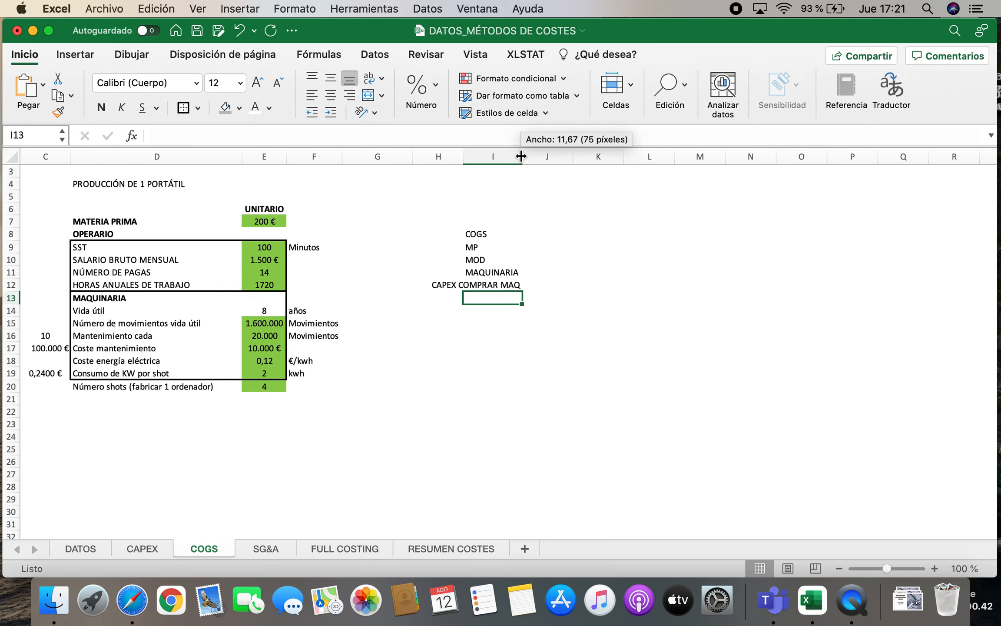
pyautogui.moveTo(522, 158); pyautogui.dragTo(605, 159)
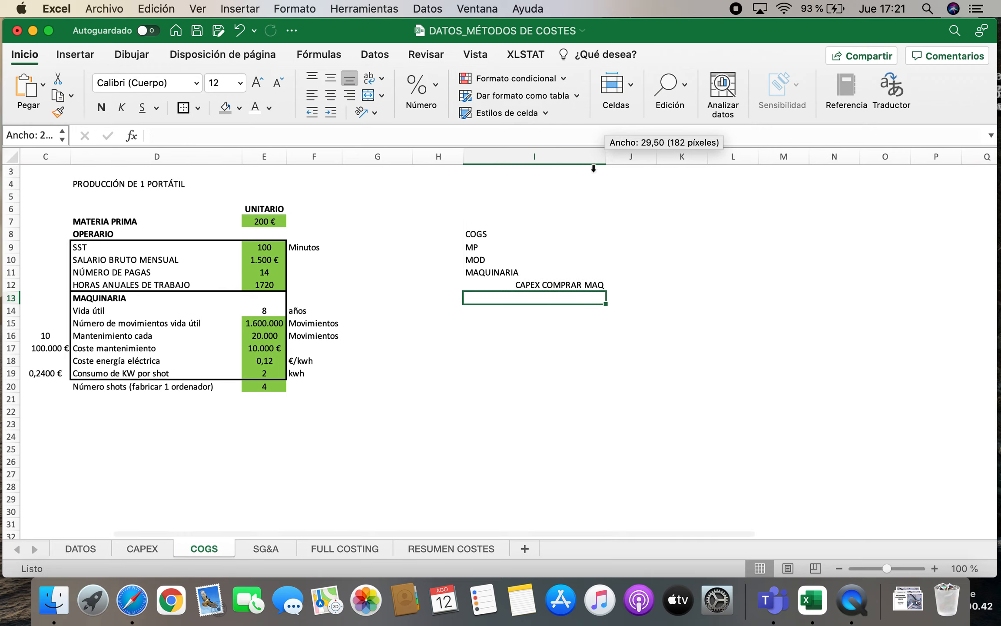
# Enter "MANTENIMIENTO" in I13 and align it to the right.
pyautogui.write('MANTENIMIN')
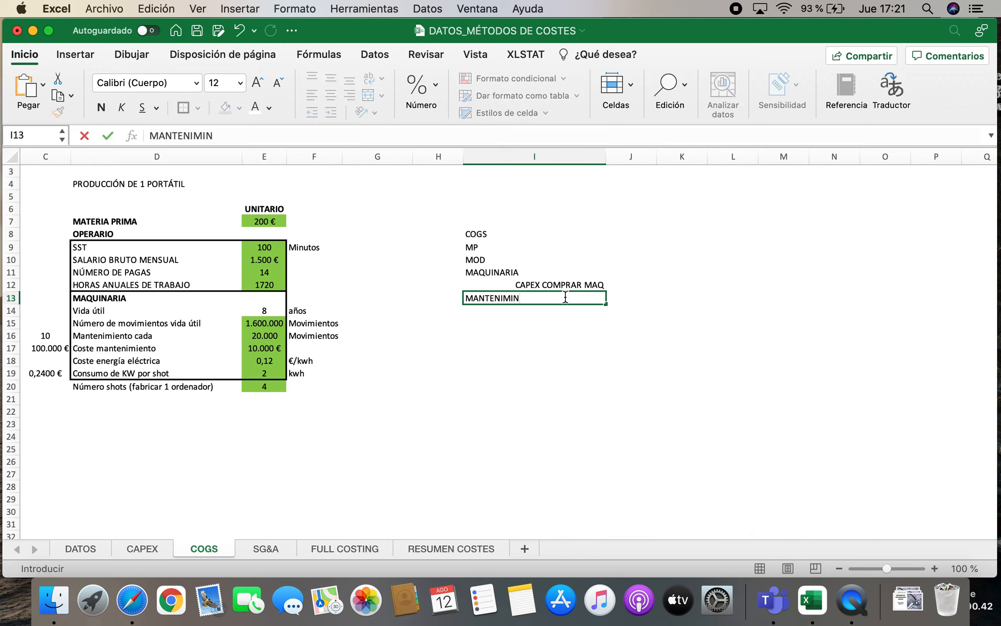
pyautogui.press('BackSpace')
pyautogui.write('ENTO')
pyautogui.hotkey('ctrl', 'Return')
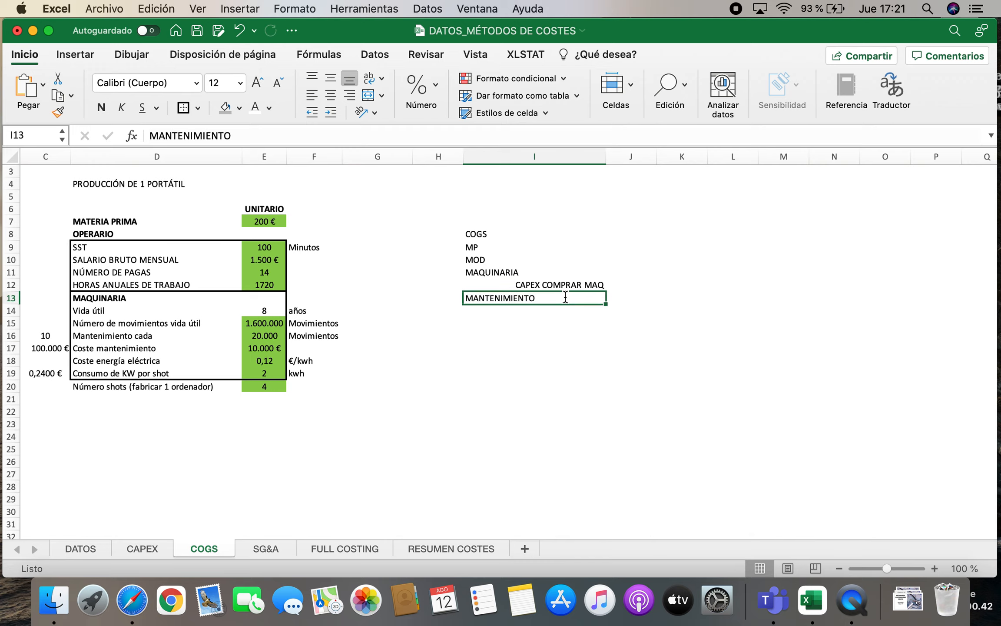
pyautogui.click(354, 95)
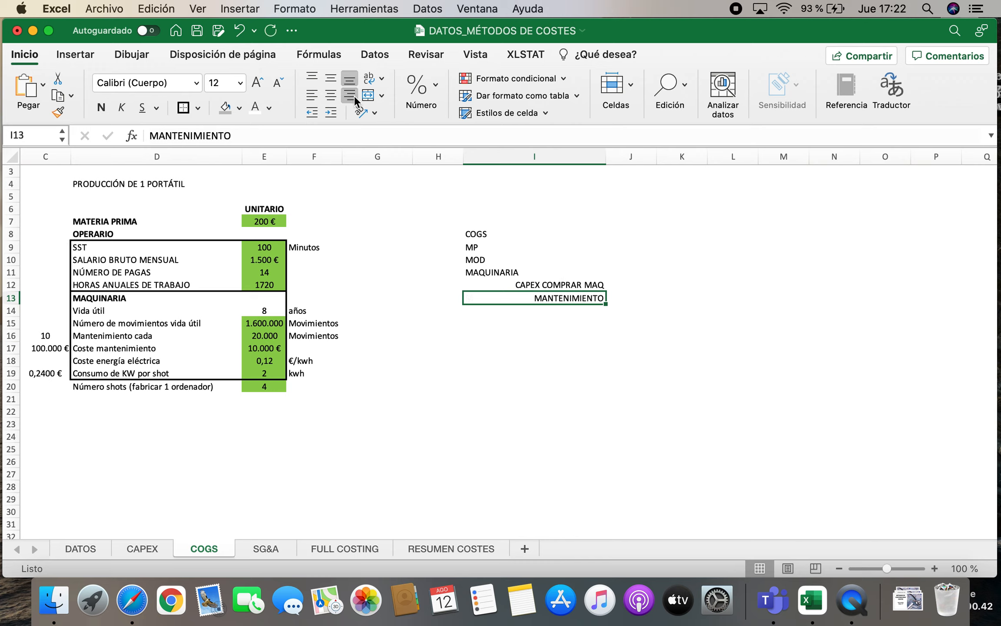
# Enter "CONSUMO ENERGÍA ELÉCTRICA" in I14 and align it to the right.
pyautogui.press('Return')
pyautogui.write('CONSU')
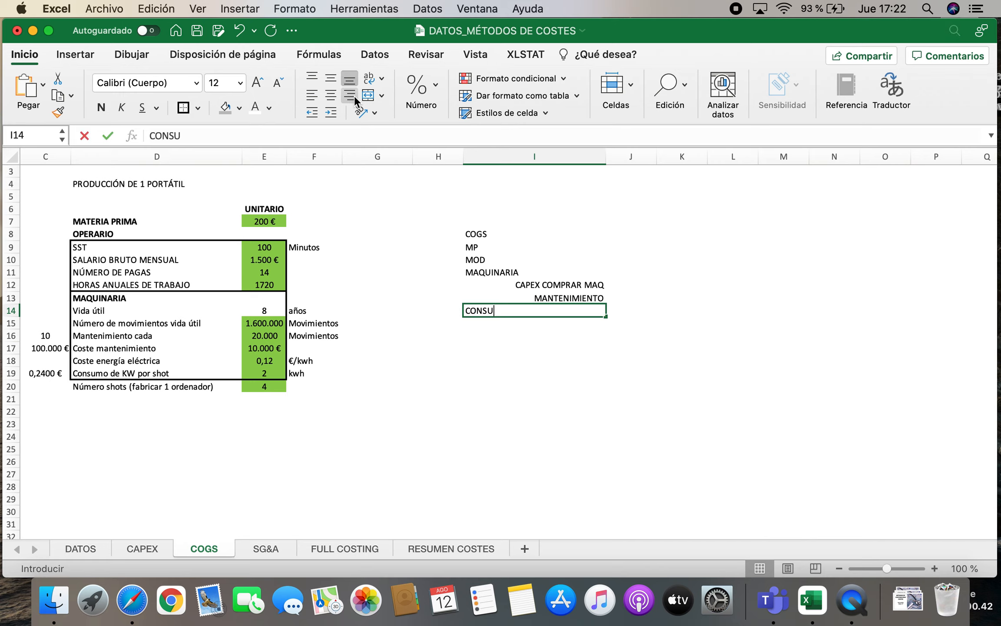
pyautogui.write('MO ENERGÍA ELÉCTR')
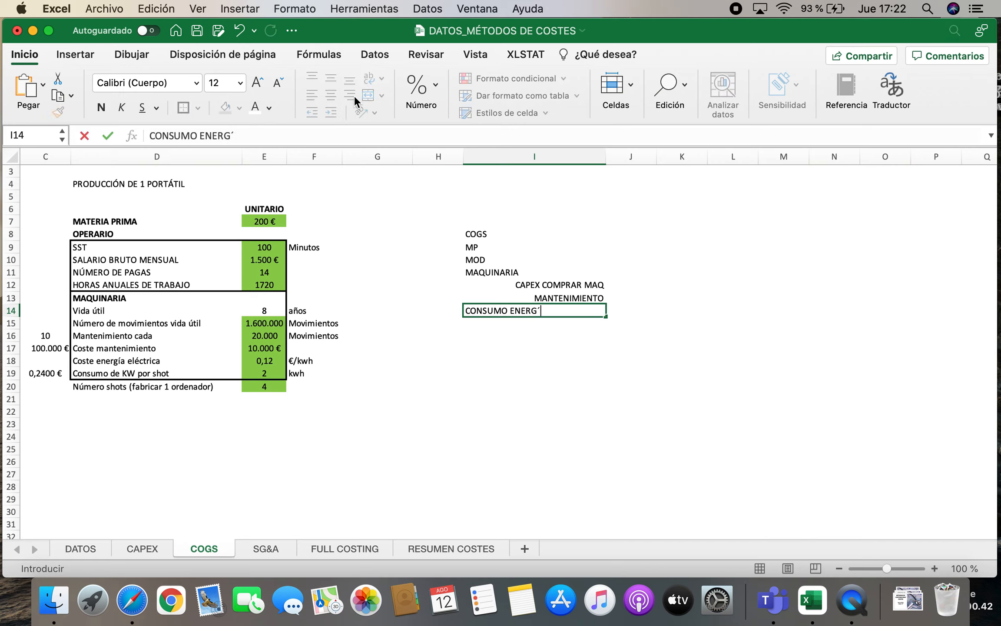
pyautogui.write('ICA')
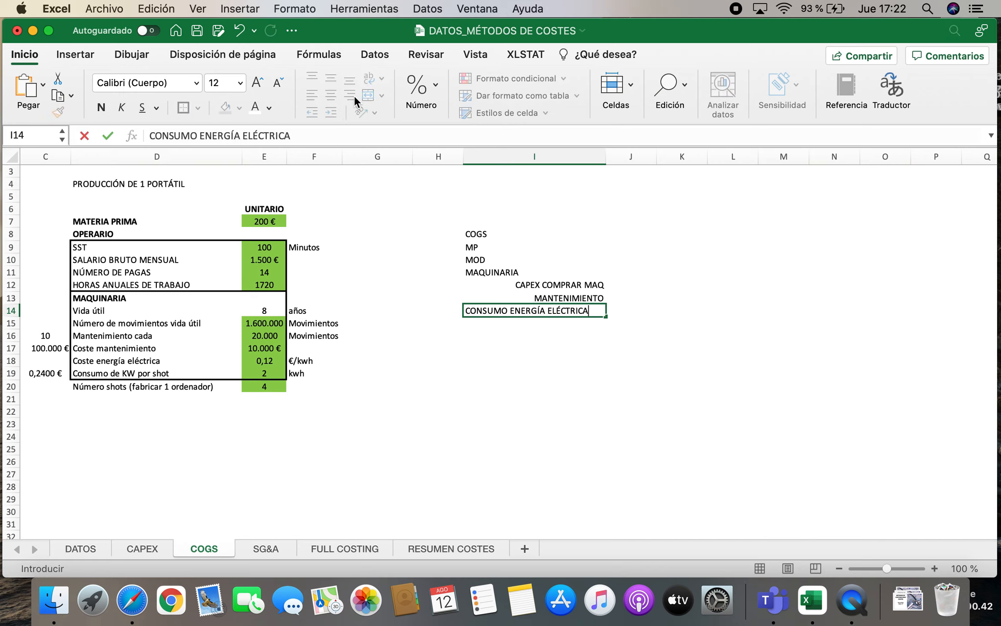
pyautogui.press('Return')
pyautogui.click(508, 308)
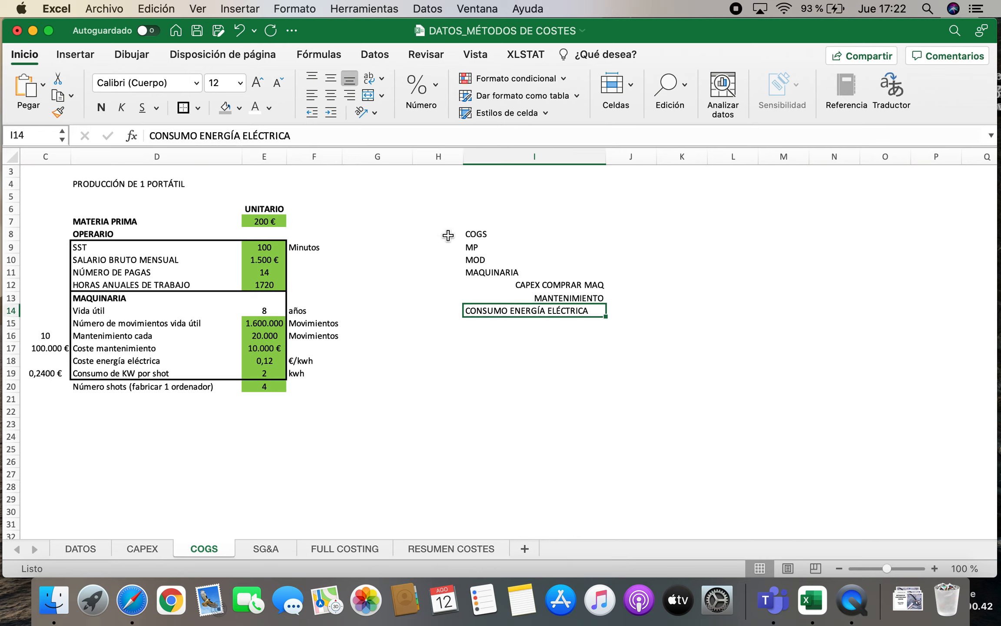
pyautogui.click(351, 95)
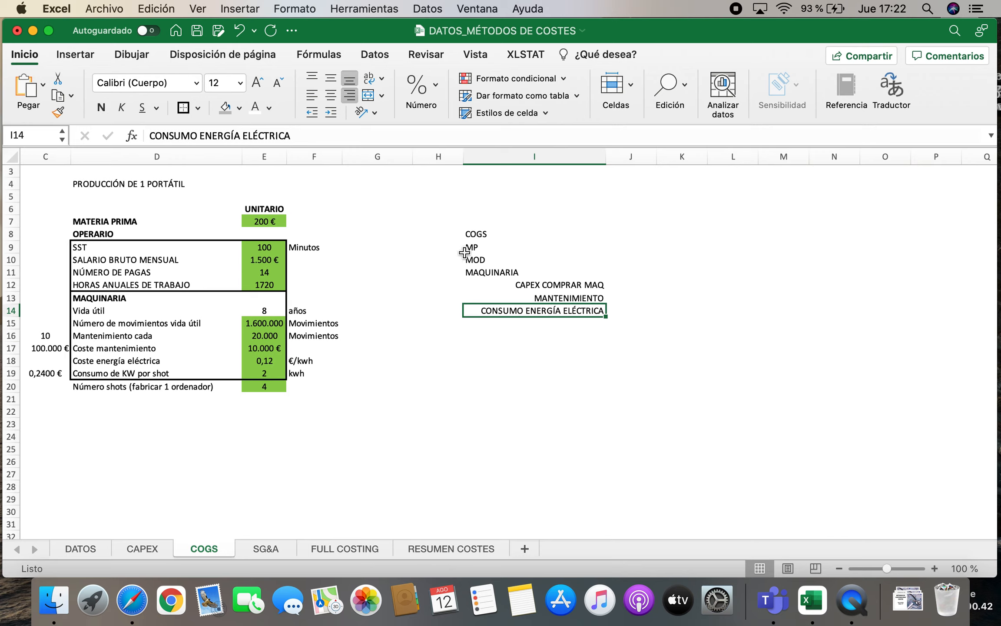
# Make the COGS heading in I8 bold and outline the MP, MOD and MAQUINARIA cells I9:I11 with a thick border.
pyautogui.click(475, 235)
pyautogui.click(102, 107)
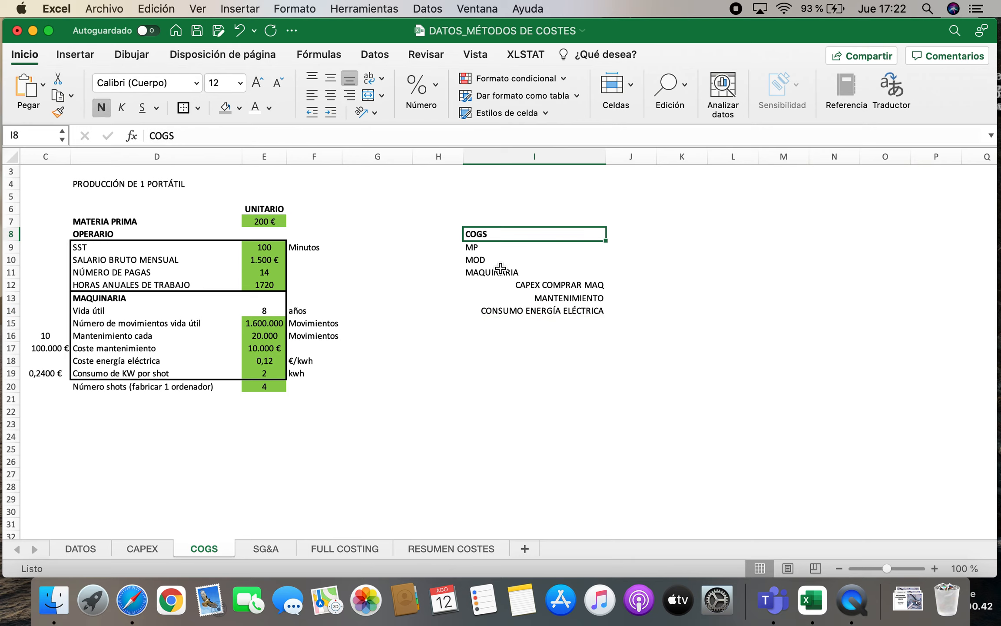
pyautogui.moveTo(484, 247); pyautogui.dragTo(578, 266)
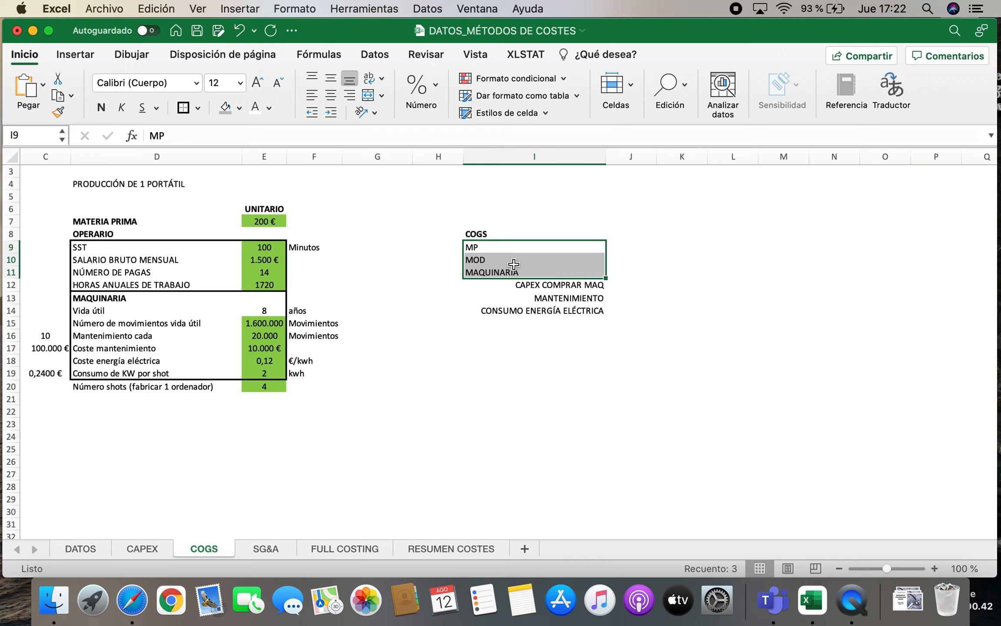
pyautogui.click(183, 107)
pyautogui.click(565, 398)
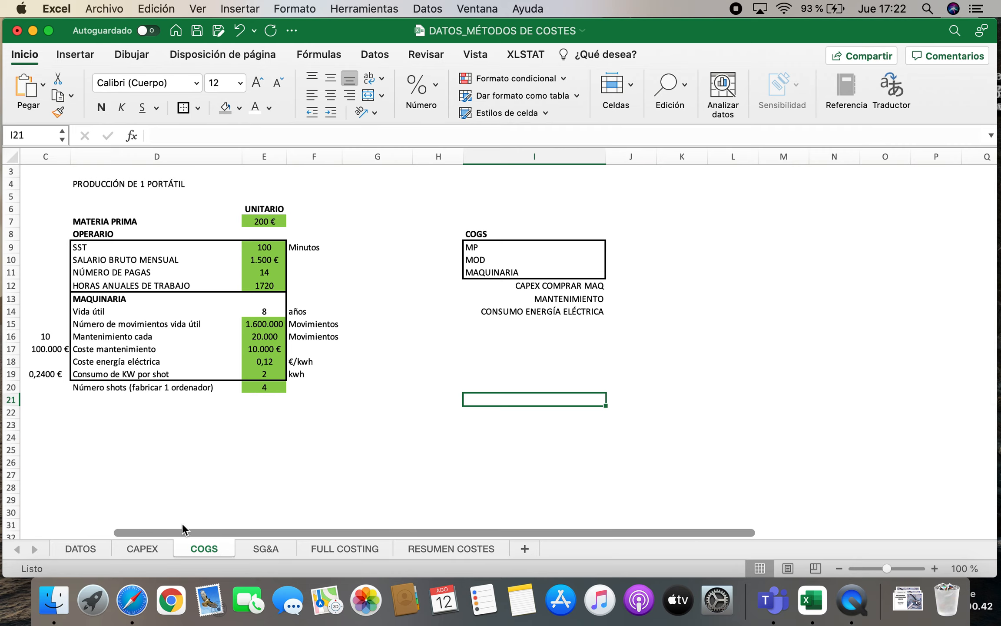
# Examine the D&A formula of the ANC MAQUINARIA row in I6 of the CAPEX sheet.
pyautogui.click(142, 549)
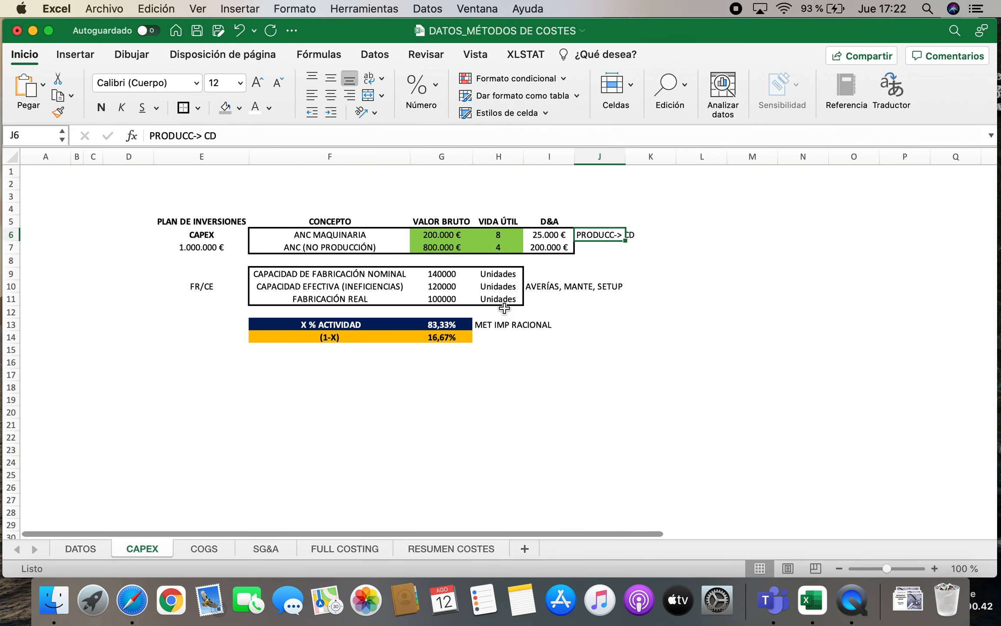
pyautogui.click(551, 236)
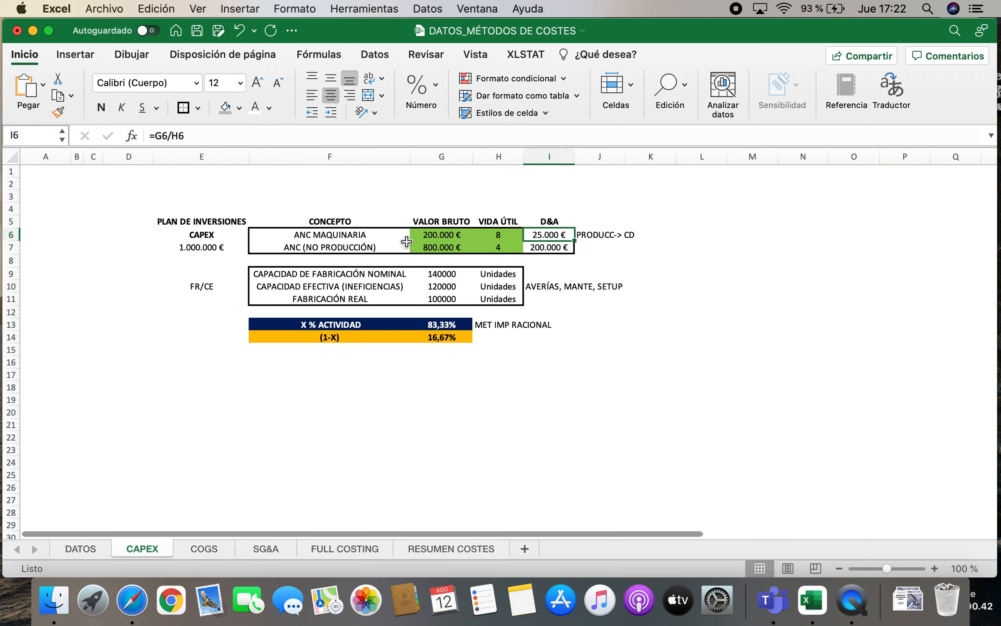
pyautogui.click(201, 547)
pyautogui.click(158, 546)
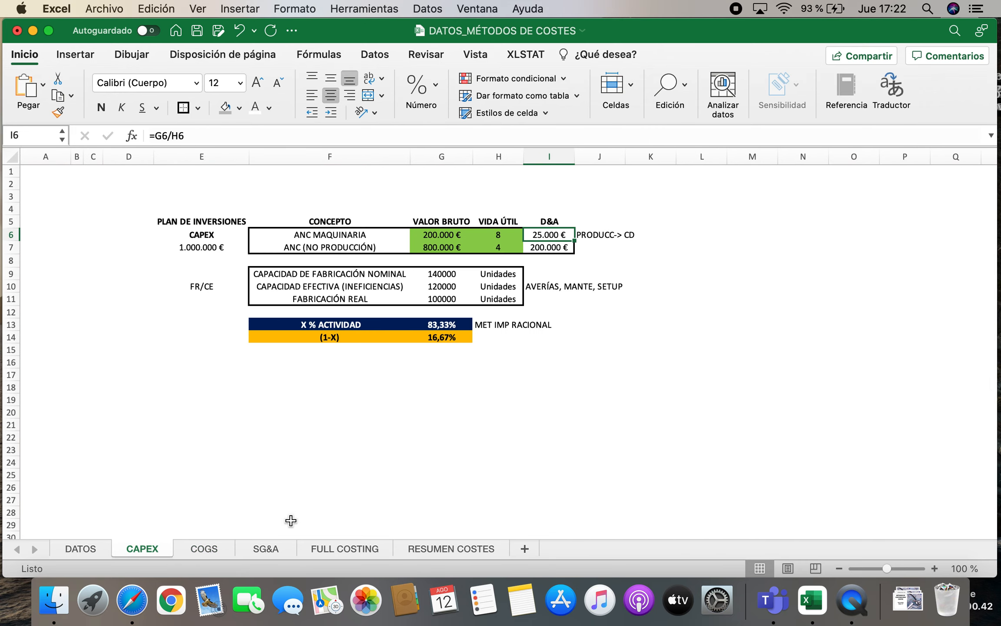
# Fill cell J12 of the COGS sheet, beside CAPEX COMPRAR MAQ, with red.
pyautogui.click(216, 547)
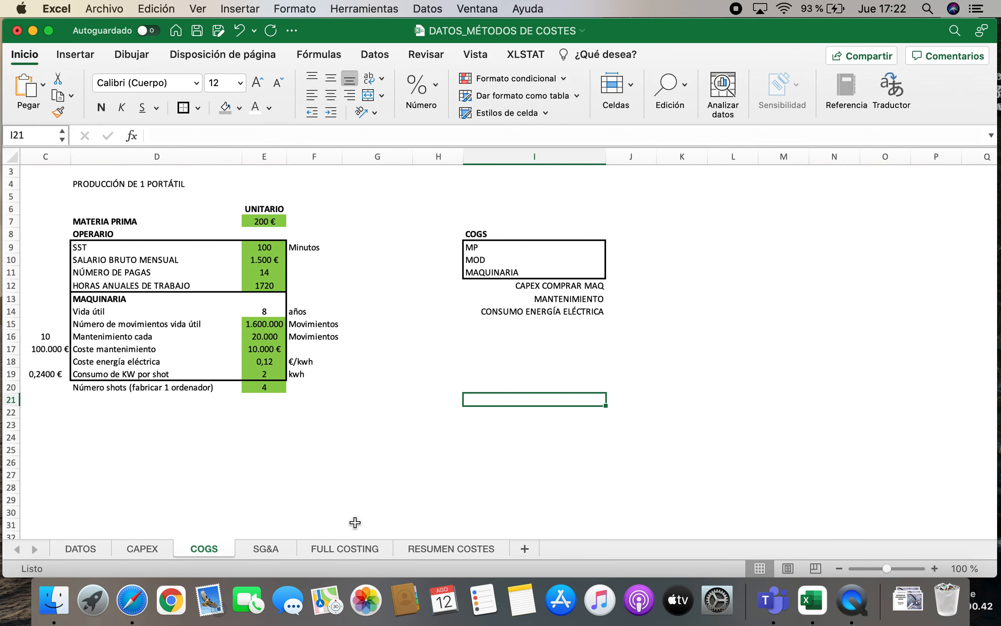
pyautogui.click(631, 285)
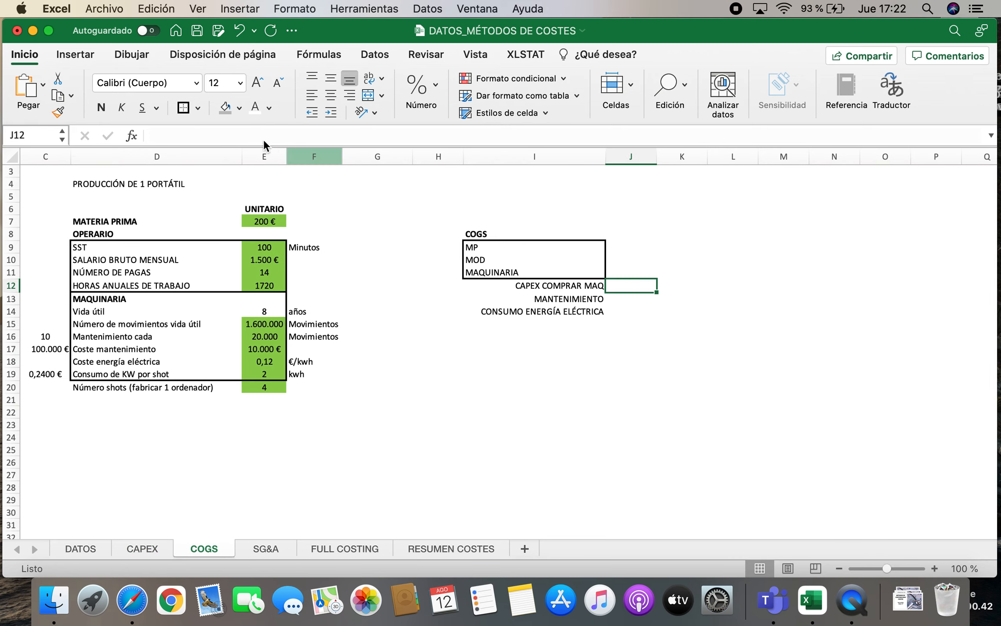
pyautogui.click(239, 108)
pyautogui.click(245, 285)
pyautogui.click(718, 359)
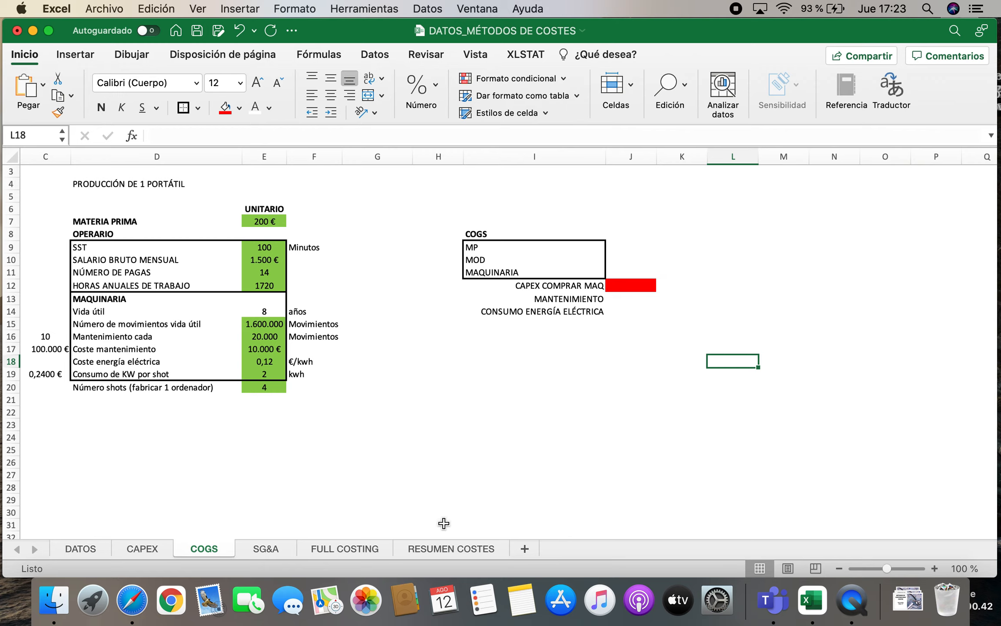
# Replace the note beside the ANC MAQUINARIA D&A in J6 of the CAPEX sheet with "CI".
pyautogui.click(156, 547)
pyautogui.click(333, 236)
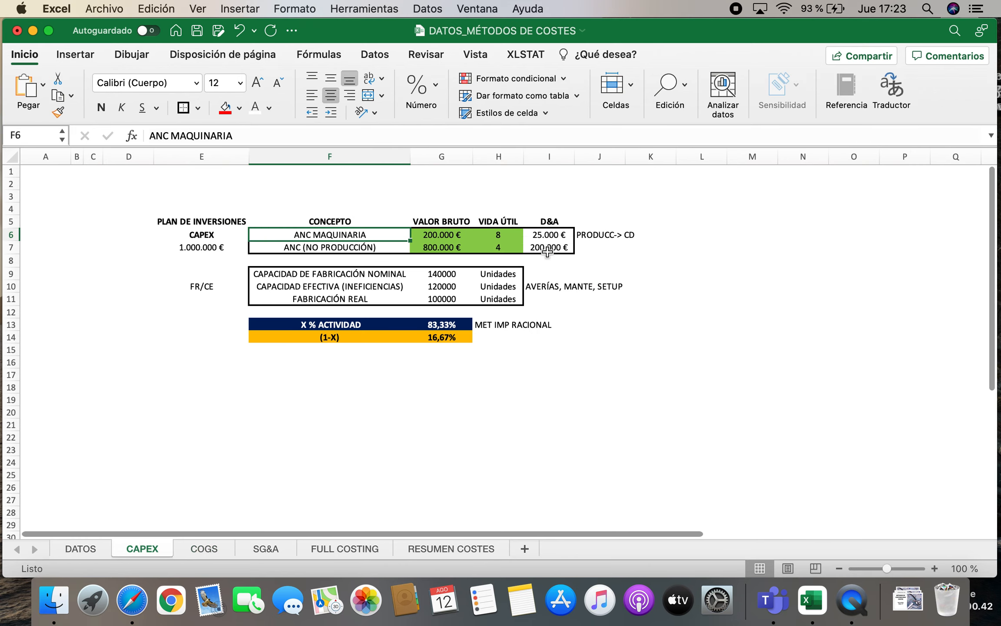
pyautogui.click(560, 236)
pyautogui.click(607, 236)
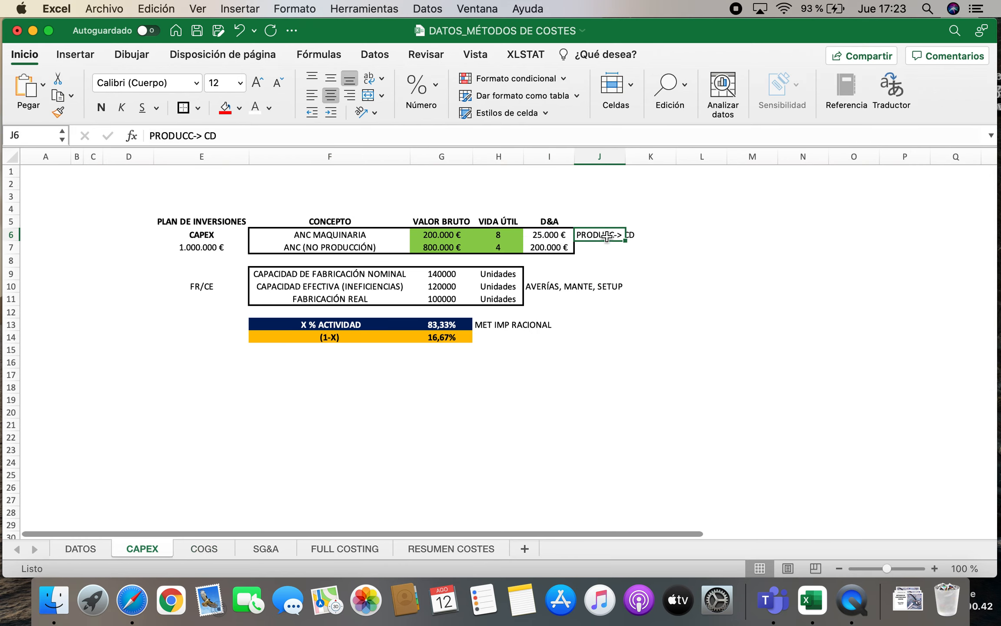
pyautogui.write('CC')
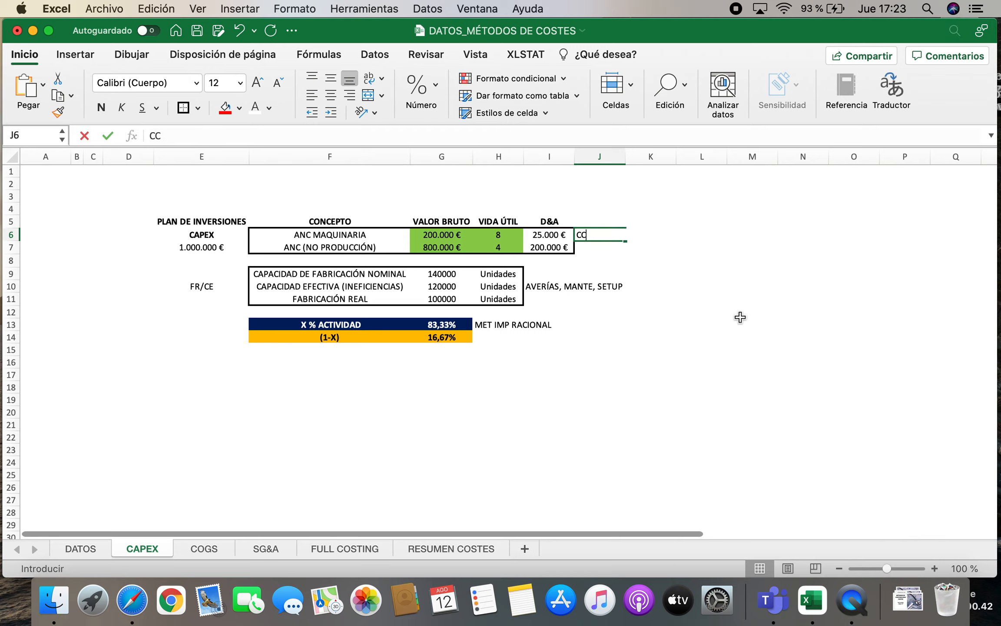
pyautogui.press('Return')
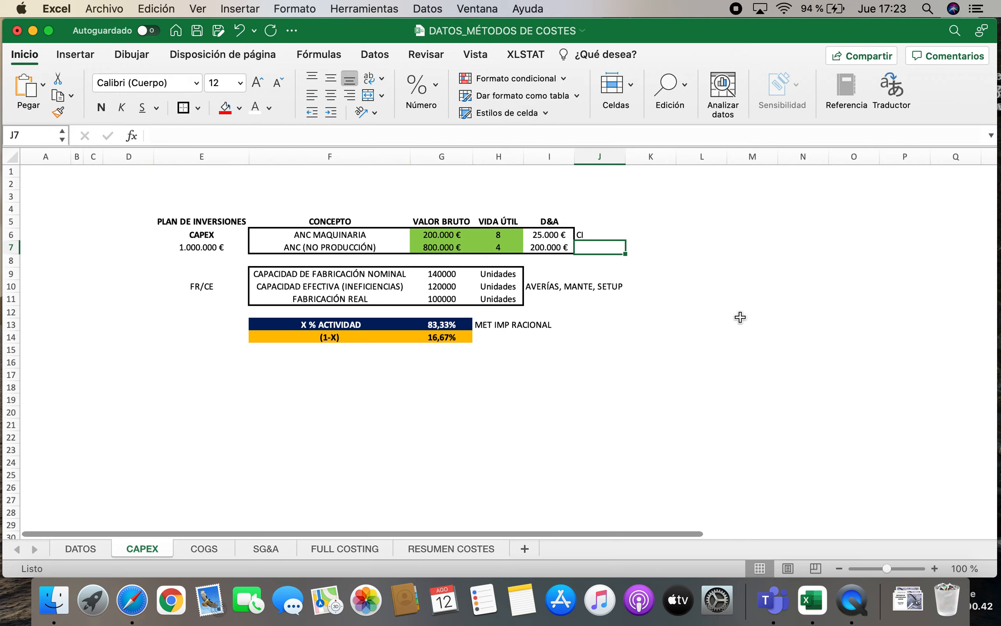
# Enter "CI" in J7, beside the D&A amount of the ANC (NO PRODUCCIÓN) row.
pyautogui.press('Left')
pyautogui.press('Left')
pyautogui.press('Left')
pyautogui.press('Left')
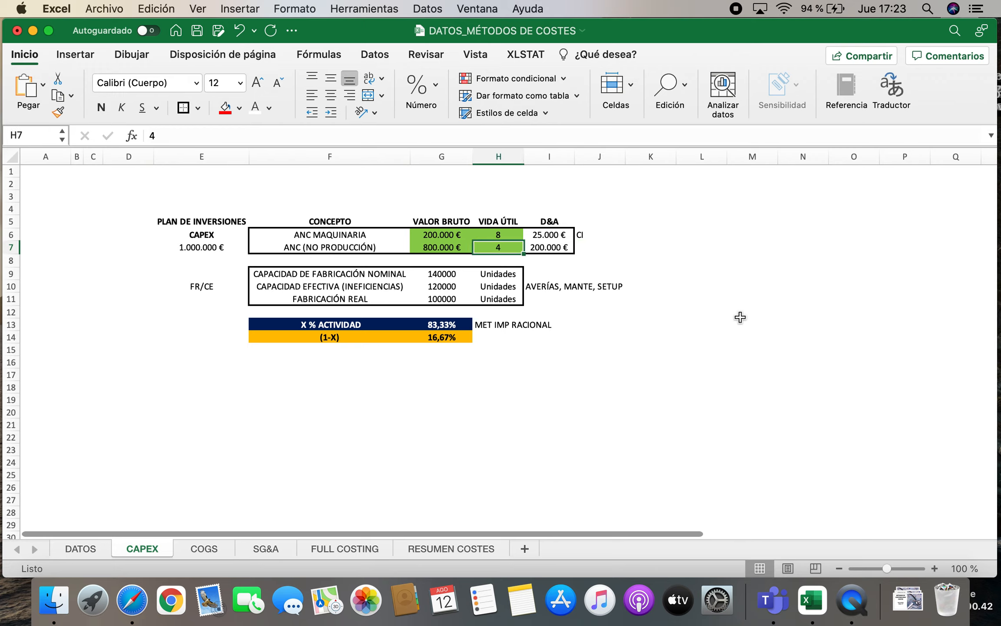
pyautogui.press('Right')
pyautogui.press('Right')
pyautogui.press('Right')
pyautogui.press('Right')
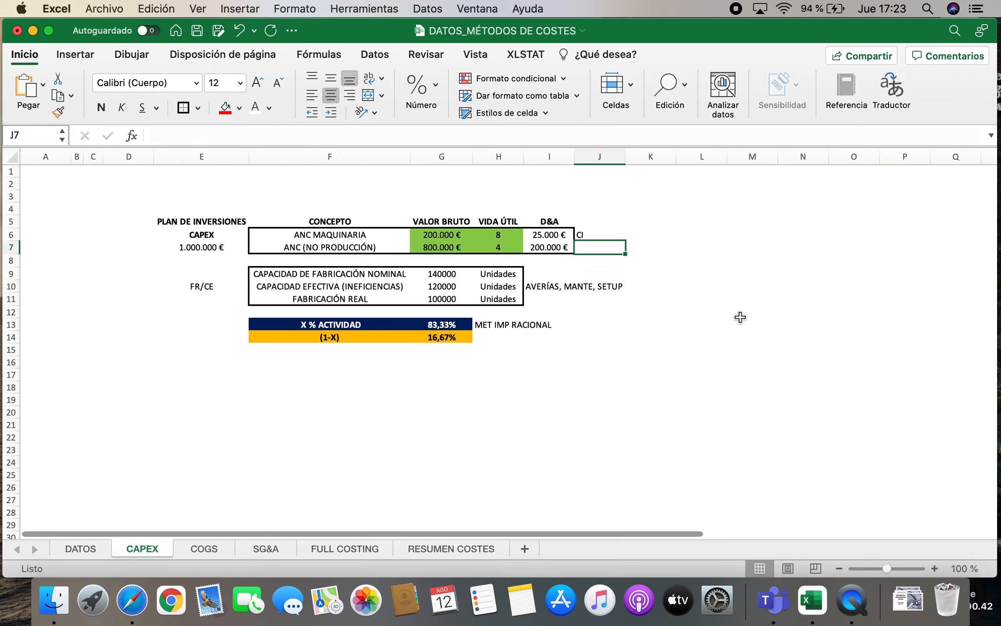
pyautogui.write('CI')
pyautogui.press('Return')
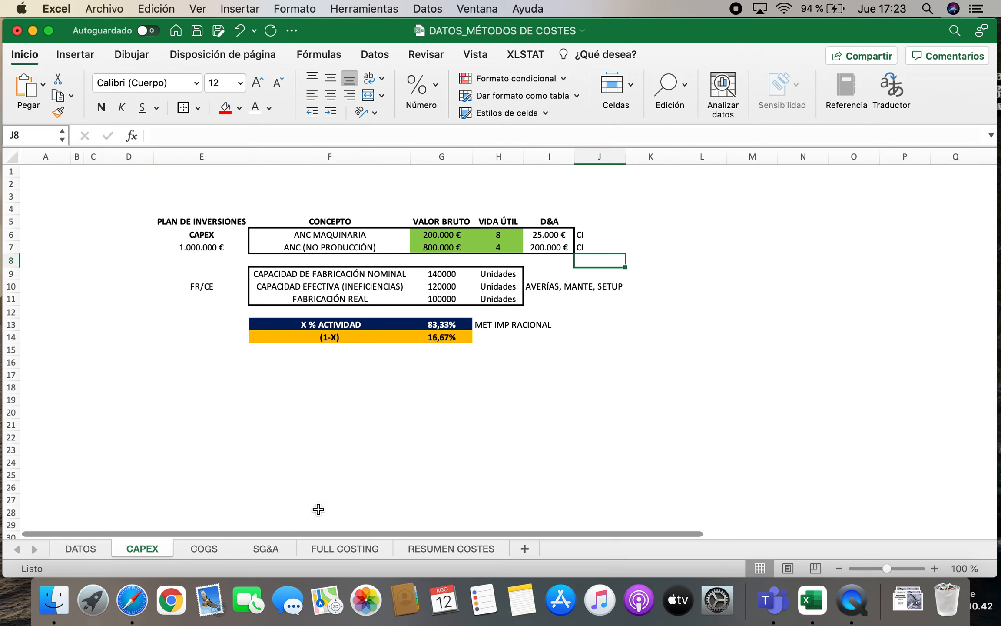
# On the SG&A sheet, classify TRANSPORTE as "CI" in G4 and ALQUILERES FÁBRICA as "CD" in G5.
pyautogui.click(273, 550)
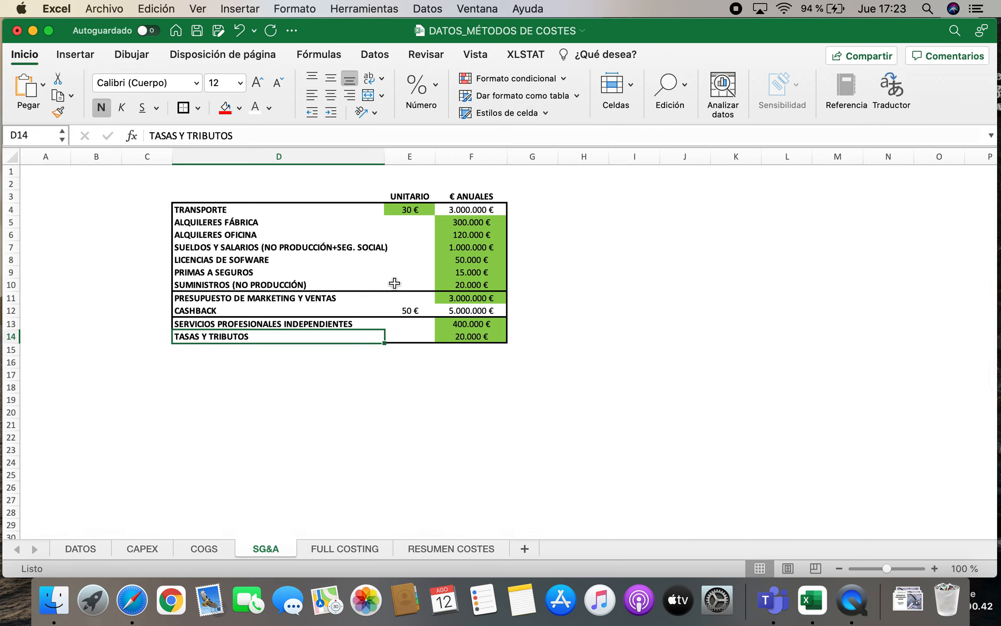
pyautogui.click(326, 206)
pyautogui.press('Right')
pyautogui.press('Right')
pyautogui.press('Right')
pyautogui.press('Right')
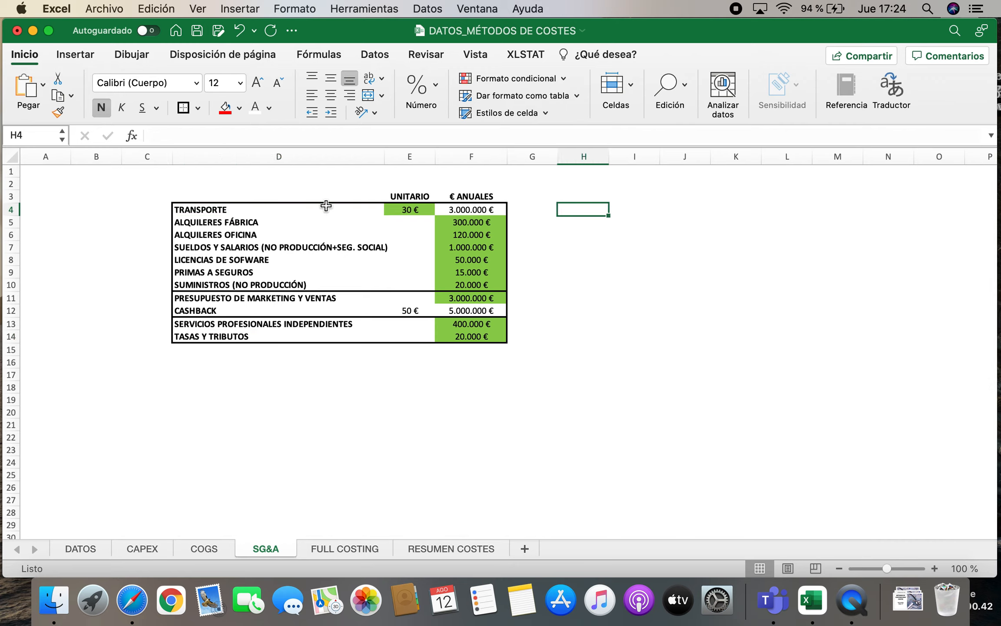
pyautogui.press('Left')
pyautogui.write('Cl')
pyautogui.press('Return')
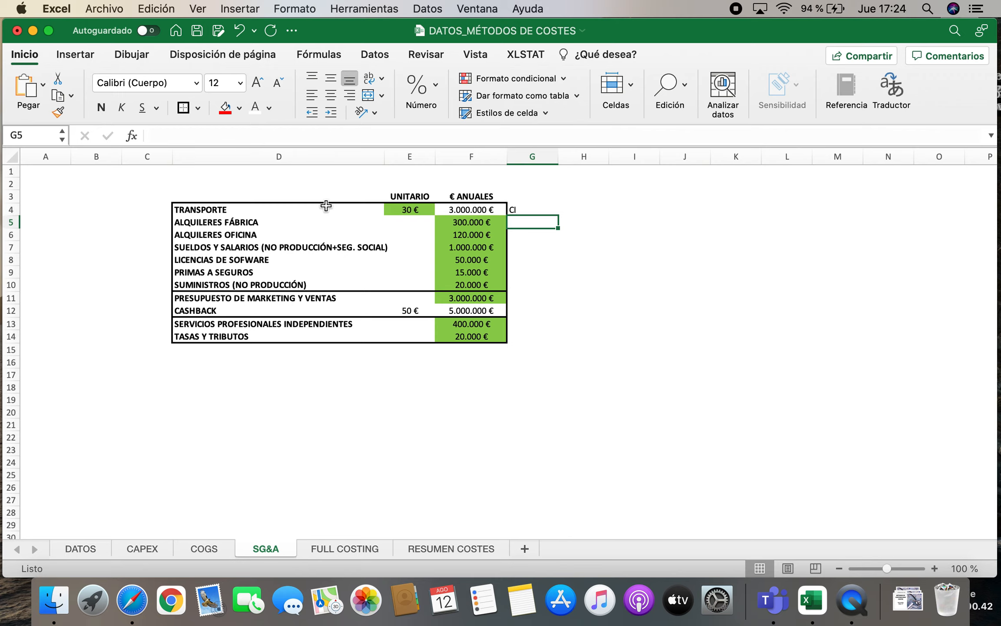
pyautogui.write('CD')
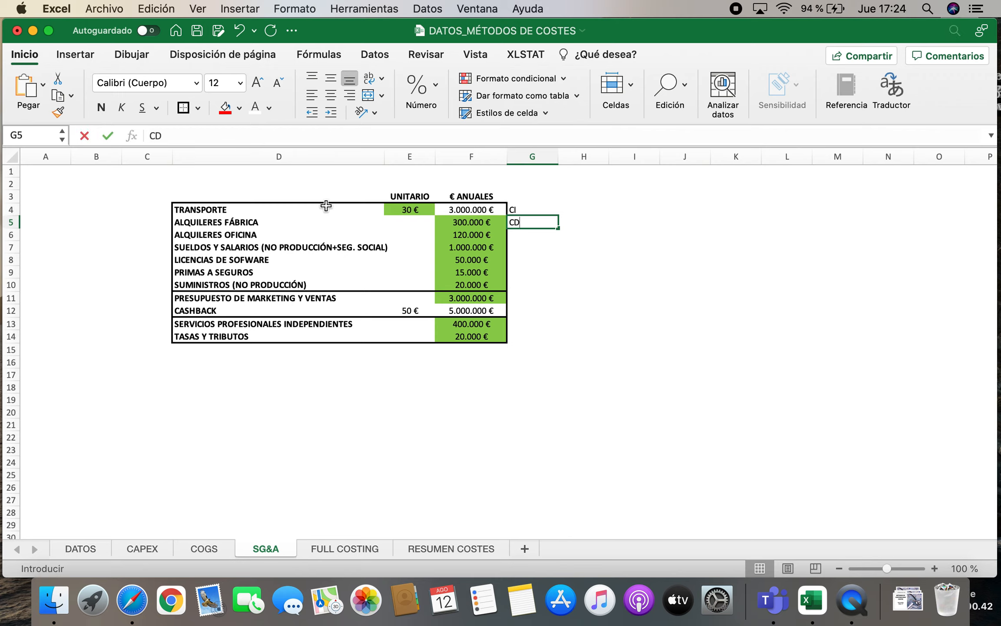
pyautogui.press('Return')
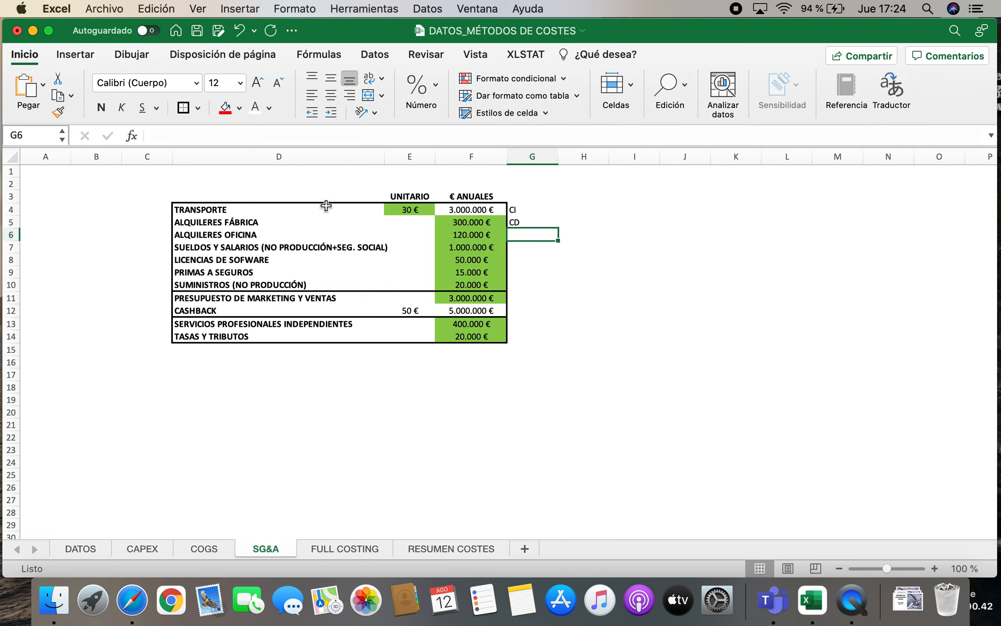
# Classify every SG&A row from ALQUILERES OFICINA to TASAS Y TRIBUTOS as "CI" in G6:G14.
pyautogui.write('CI')
pyautogui.press('Return')
pyautogui.write('CI')
pyautogui.press('Return')
pyautogui.write('CI')
pyautogui.press('Return')
pyautogui.write('CI')
pyautogui.press('Return')
pyautogui.write('CI')
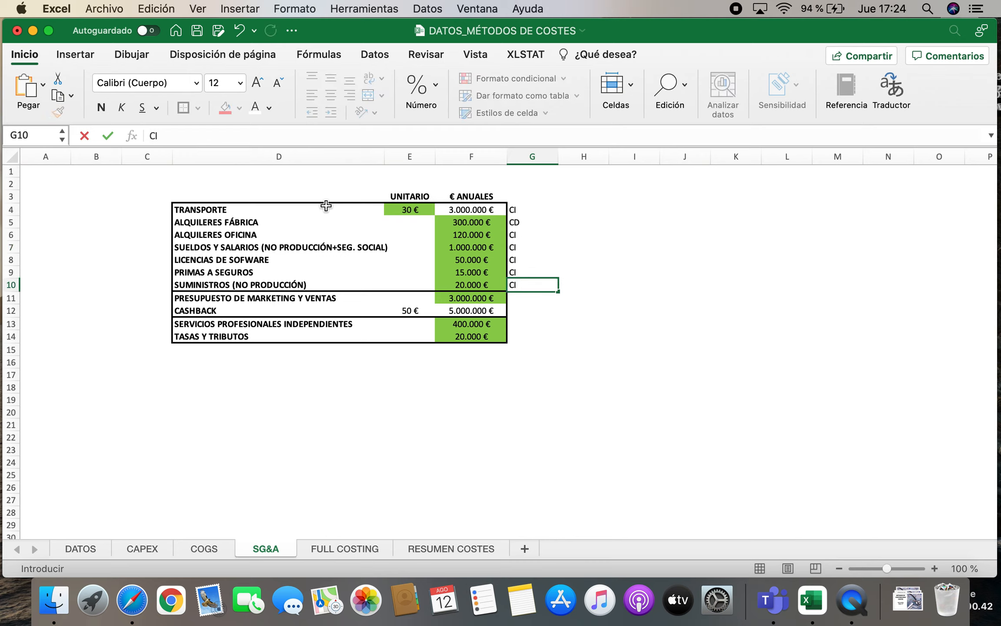
pyautogui.press('Return')
pyautogui.write('CI')
pyautogui.press('Return')
pyautogui.write('CI')
pyautogui.press('Return')
pyautogui.write('CI')
pyautogui.press('Return')
pyautogui.write('CI')
pyautogui.press('Return')
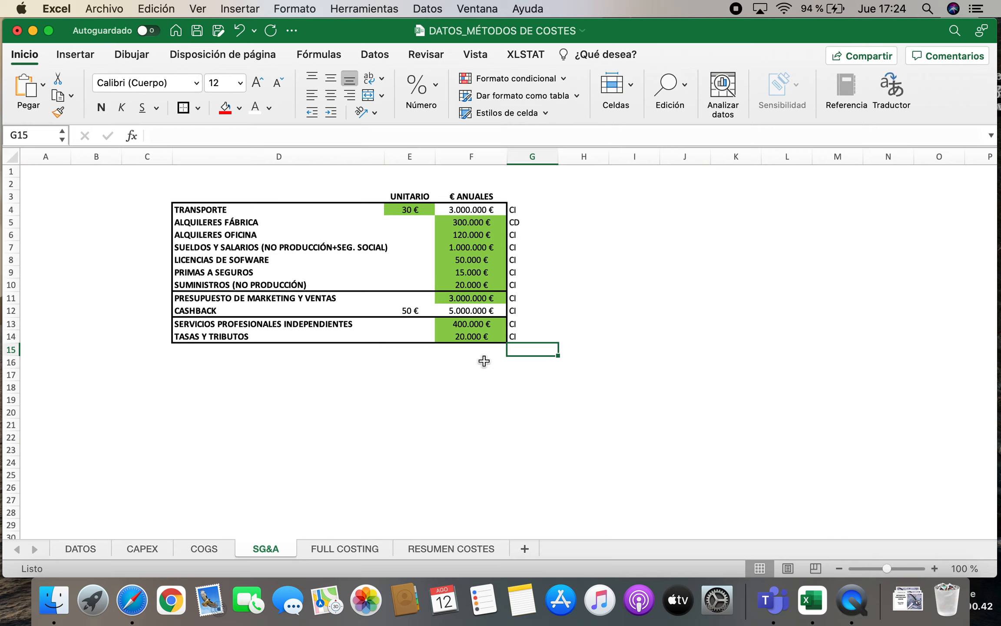
# Fill the ALQUILERES FÁBRICA row, D5:F5, with orange.
pyautogui.click(186, 224)
pyautogui.moveTo(326, 224); pyautogui.dragTo(471, 223)
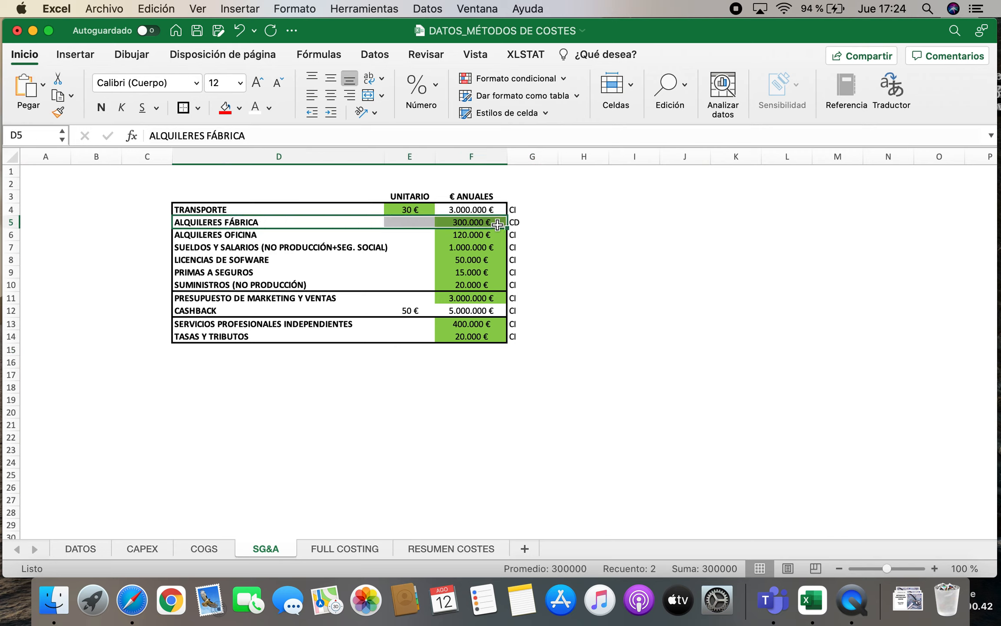
pyautogui.click(239, 108)
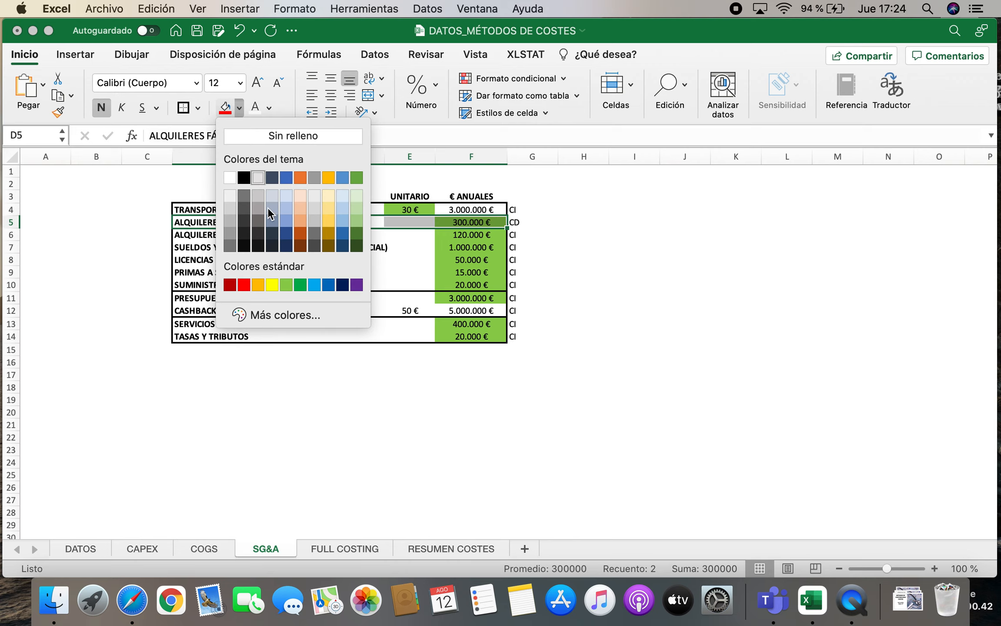
pyautogui.click(261, 283)
pyautogui.click(328, 392)
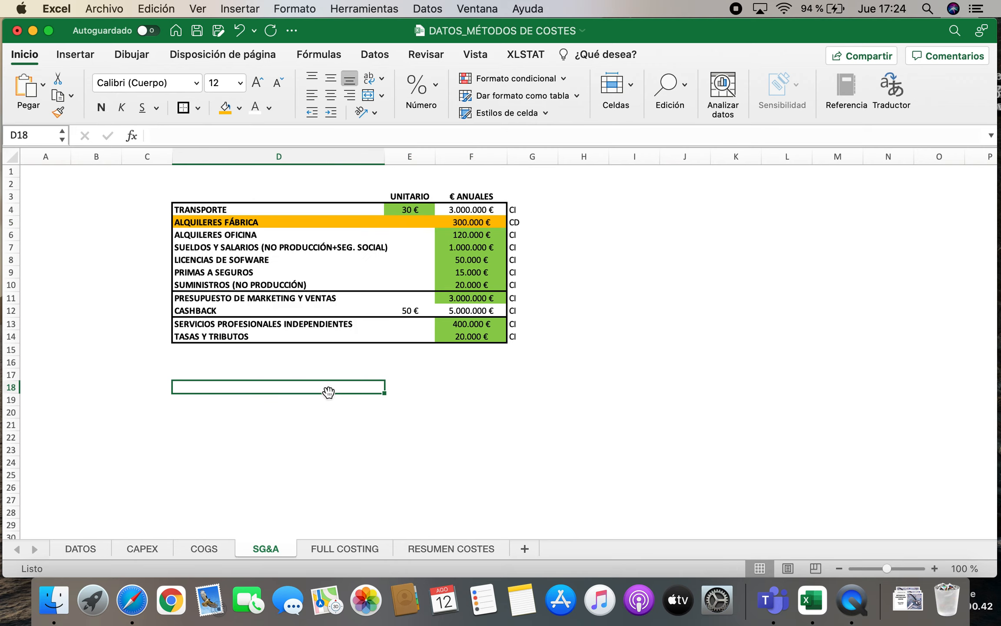
# Enter the labels "SG&A SIN ALQUILER FÁBRICA", "SG&A ALQUILER FÁBRICA" and "SG&A TOTAL" in D17:D19.
pyautogui.click(278, 382)
pyautogui.write('SG&A SIN ')
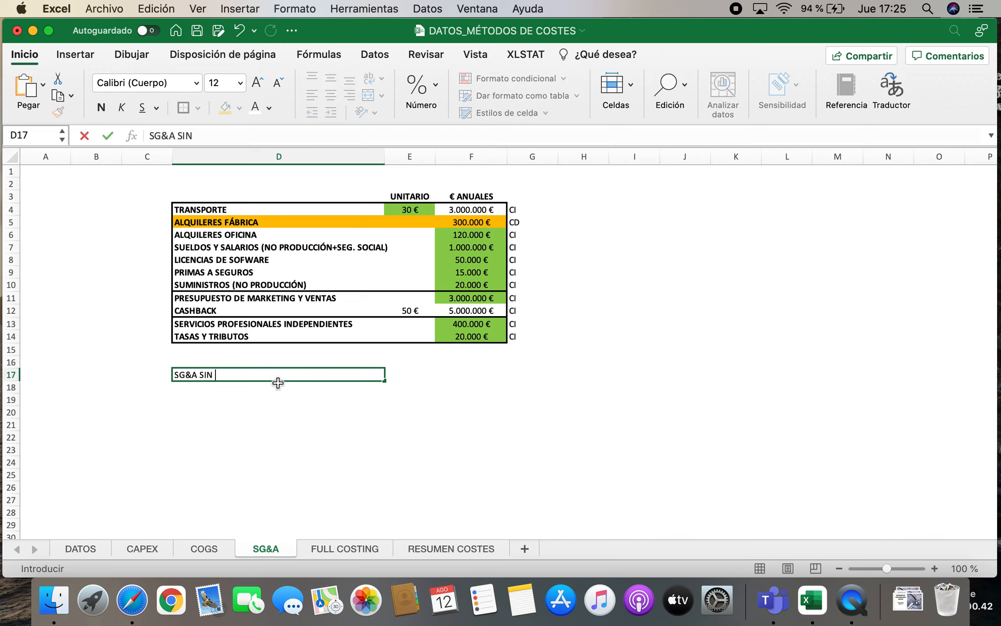
pyautogui.write('ALQUILER FÁBRICA')
pyautogui.press('Return')
pyautogui.write('SG&A')
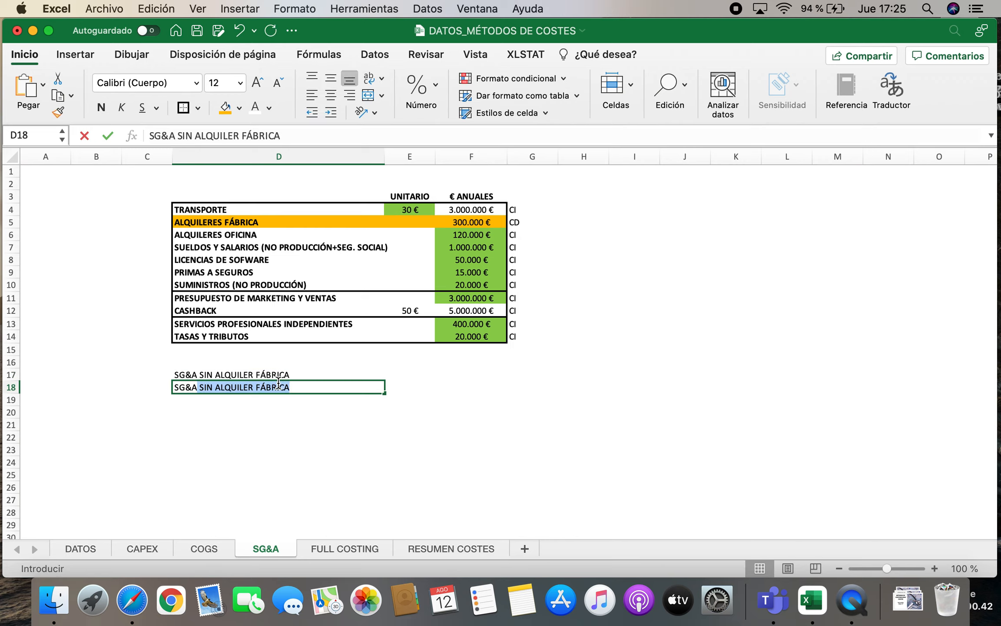
pyautogui.write(' ALQUILER FÁBRICA')
pyautogui.press('Return')
pyautogui.write('SG')
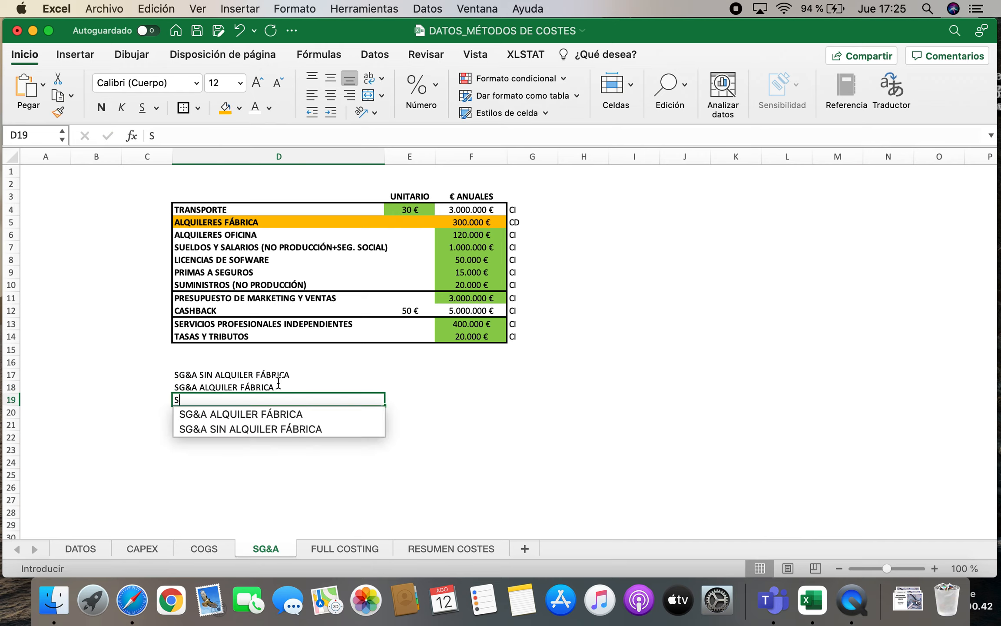
pyautogui.write('&A TOTAL')
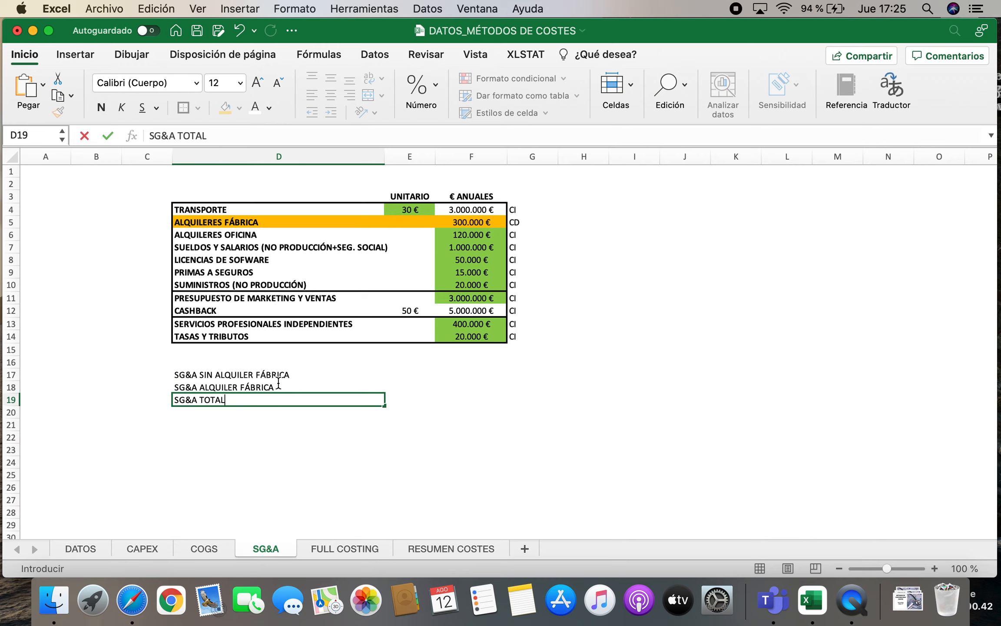
pyautogui.press('Return')
# Calculate SG&A TOTAL in F19 with =SUMA(F4:F14).
pyautogui.press('Up')
pyautogui.press('Right')
pyautogui.press('Right')
pyautogui.write('=S')
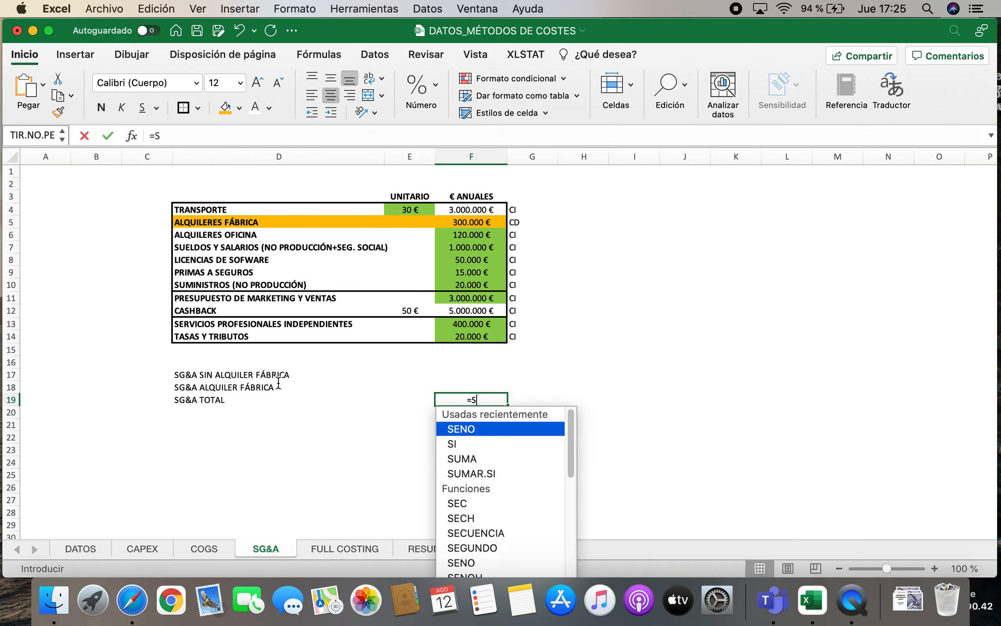
pyautogui.write('UMA(')
pyautogui.moveTo(470, 209); pyautogui.dragTo(471, 222)
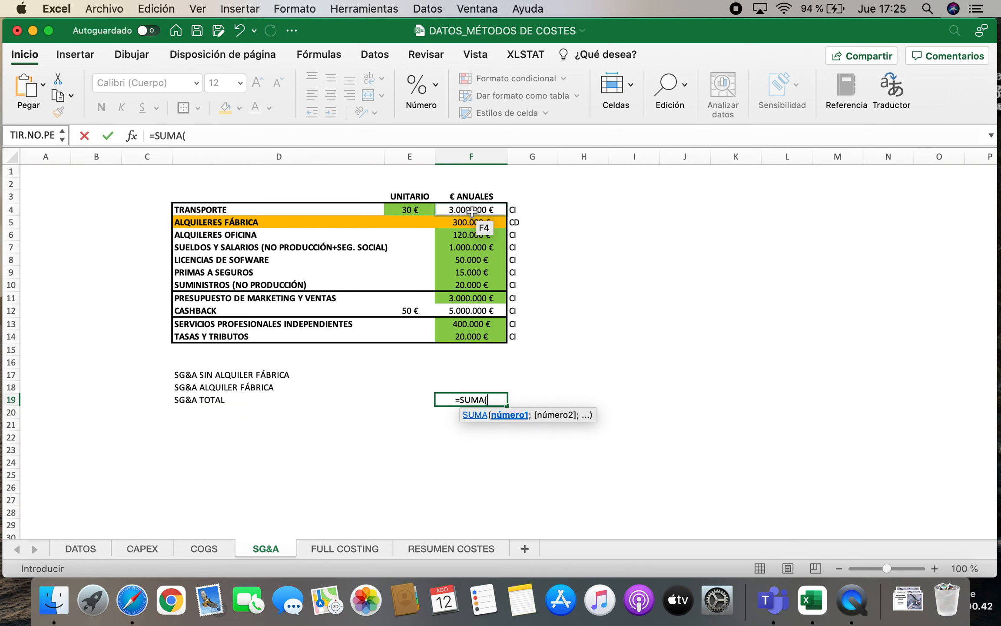
pyautogui.moveTo(464, 266); pyautogui.dragTo(460, 334)
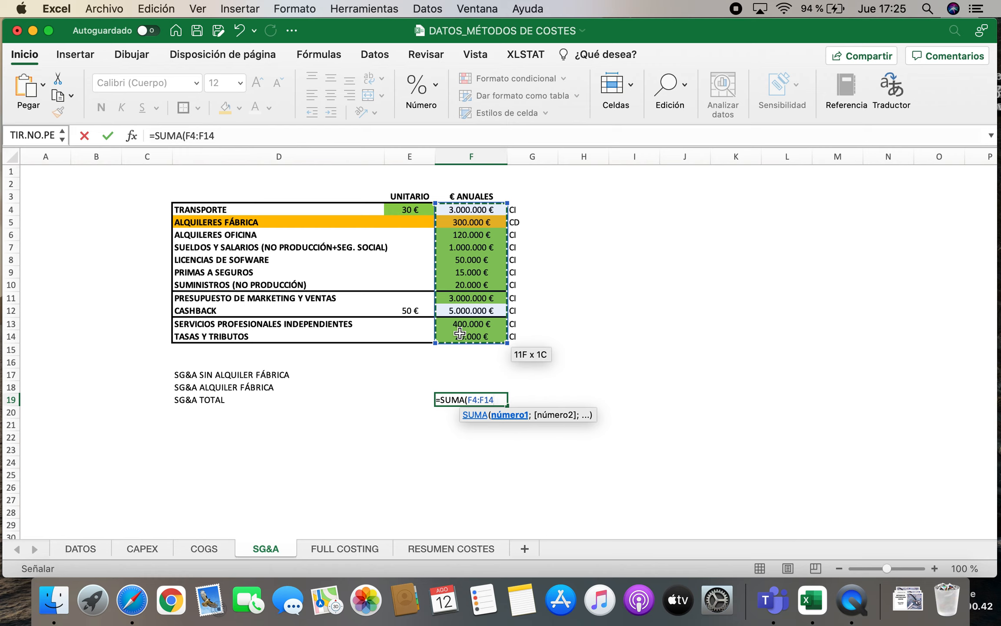
pyautogui.press('Return')
# Link the SG&A ALQUILER FÁBRICA amount in F18 to the ALQUILERES FÁBRICA annual cost in F5.
pyautogui.press('Up')
pyautogui.press('Up')
pyautogui.write('=')
pyautogui.click(488, 226)
pyautogui.press('Return')
# Calculate SG&A SIN ALQUILER FÁBRICA in F17 with =F19-F18.
pyautogui.press('Up')
pyautogui.press('Up')
pyautogui.write('=')
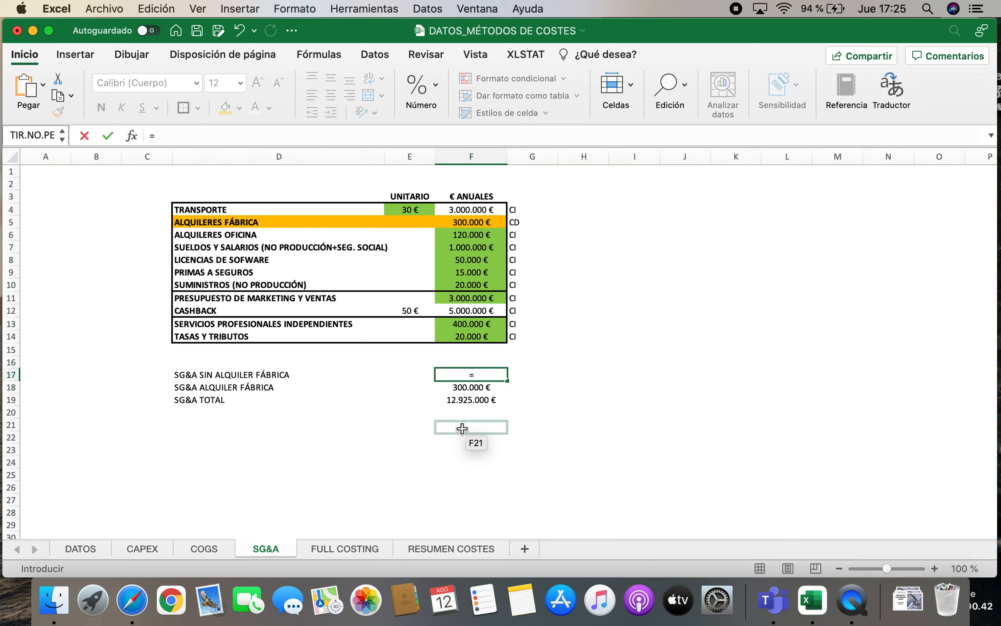
pyautogui.click(457, 404)
pyautogui.write('-')
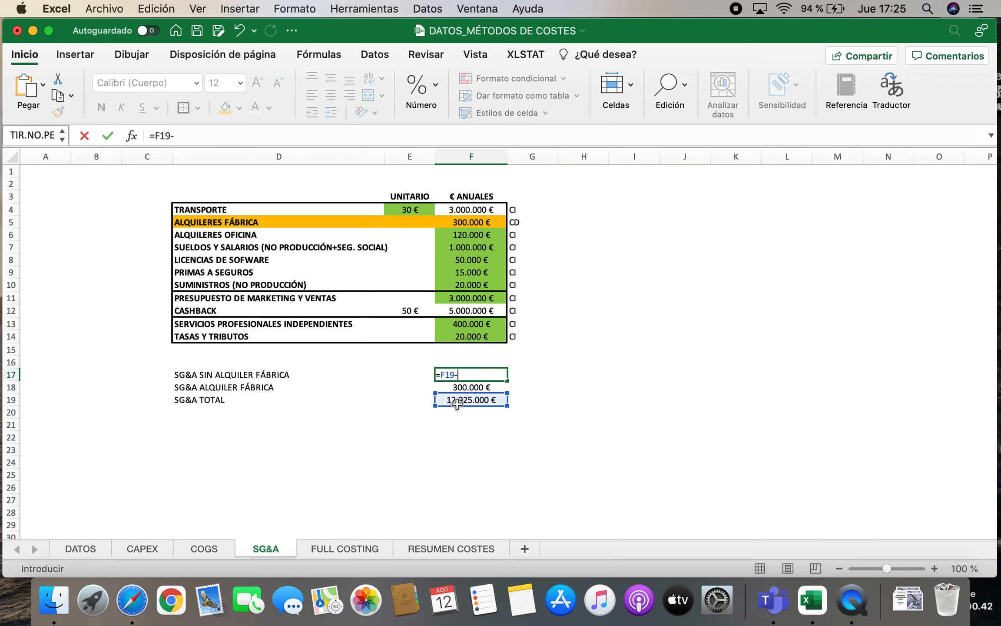
pyautogui.click(465, 386)
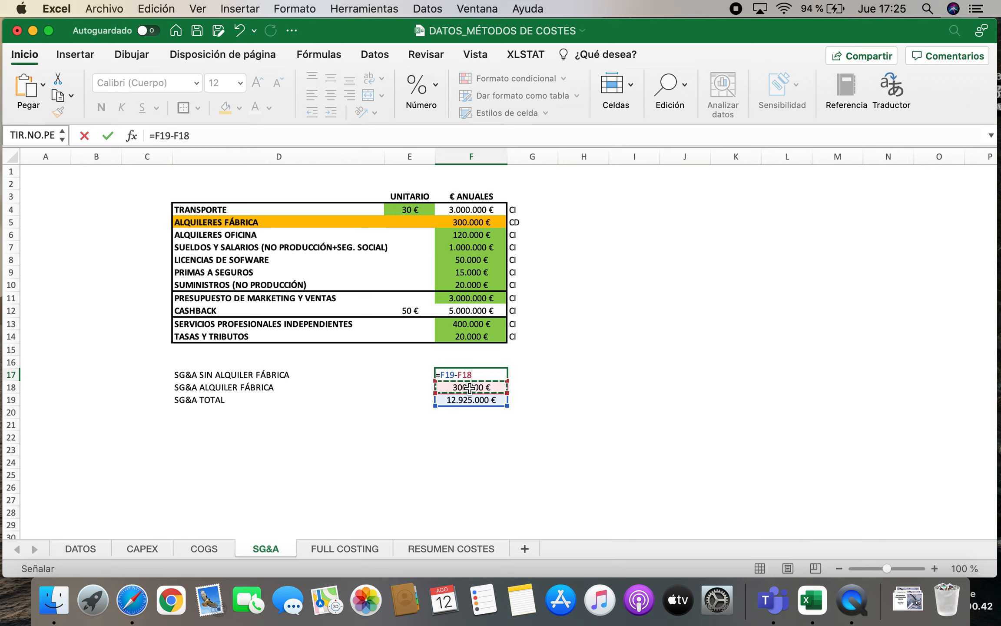
pyautogui.press('Return')
# Outline D17:F18 with an outside border and classify its rows as "CI" in G17 and "CD" in G18.
pyautogui.moveTo(223, 377); pyautogui.dragTo(481, 390)
pyautogui.click(185, 114)
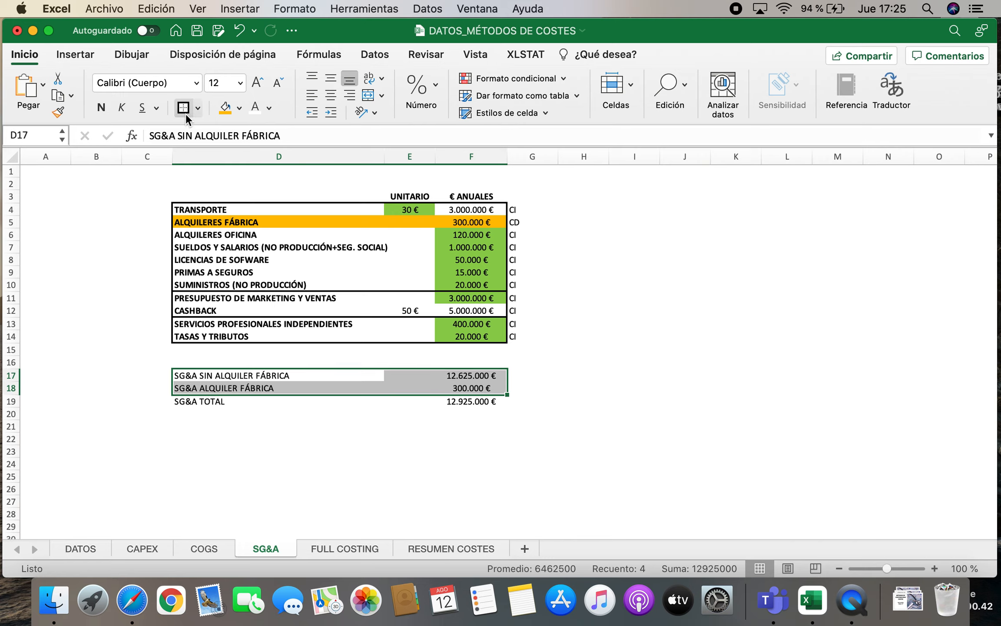
pyautogui.press('Right')
pyautogui.press('Right')
pyautogui.press('Right')
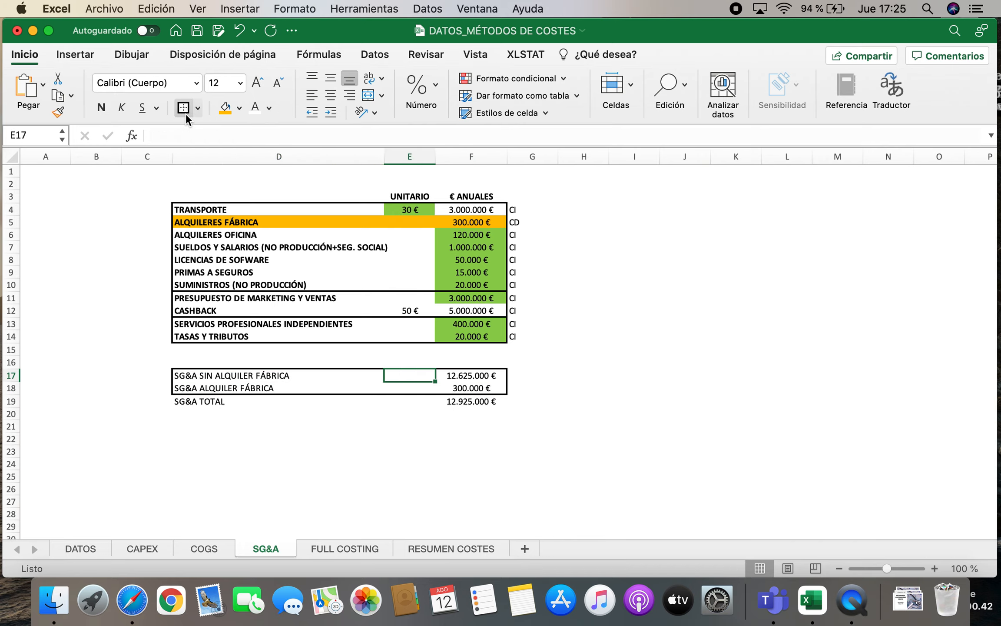
pyautogui.write('CI')
pyautogui.press('Return')
pyautogui.write('CD')
pyautogui.press('Return')
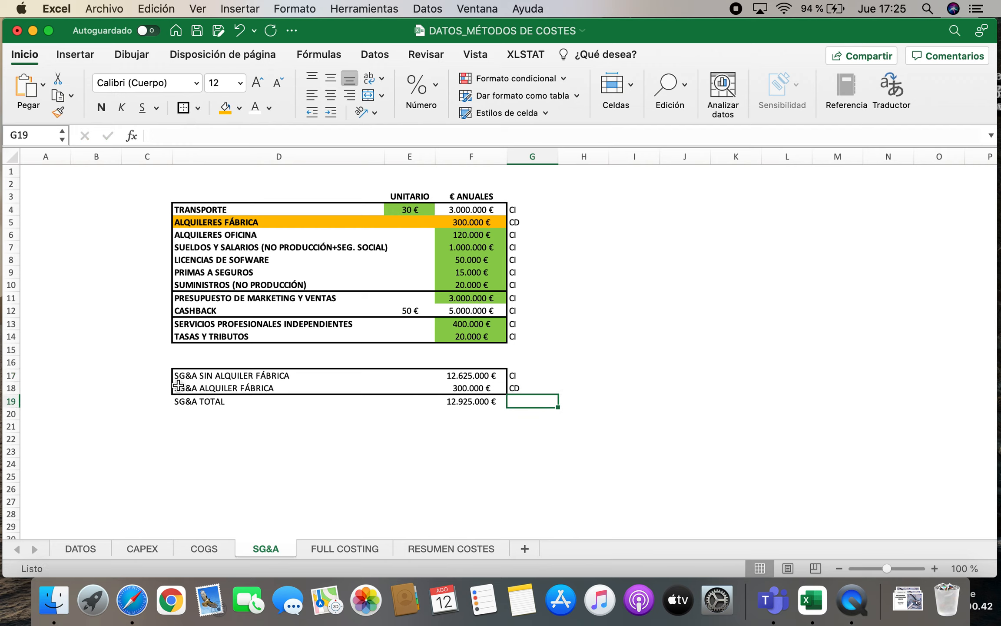
# Make the SG&A TOTAL row, D19:F19, bold and outline it with an outside border.
pyautogui.click(176, 402)
pyautogui.moveTo(404, 400); pyautogui.dragTo(472, 401)
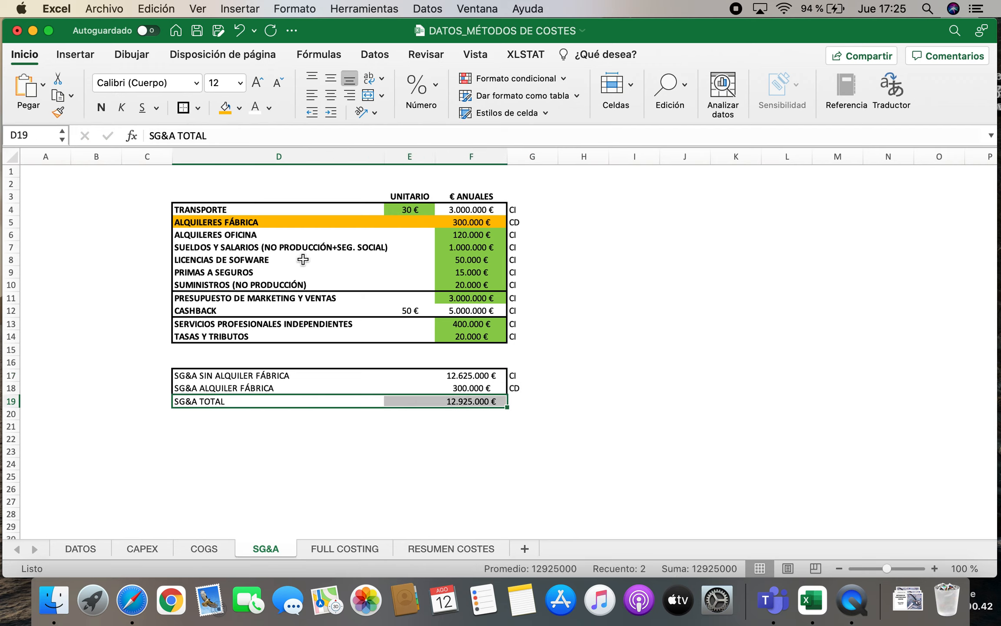
pyautogui.click(101, 107)
pyautogui.click(335, 427)
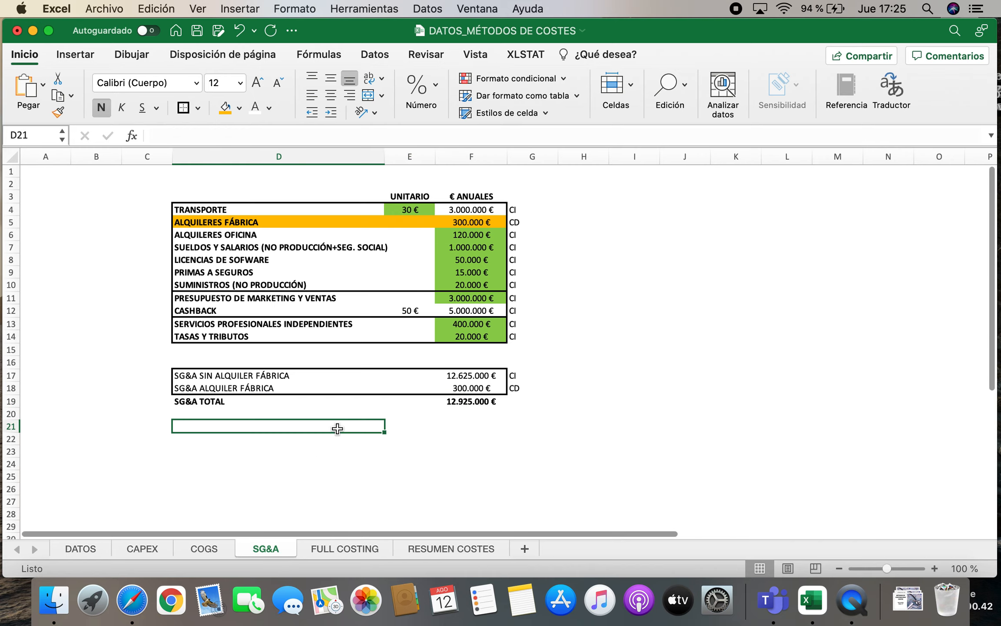
pyautogui.moveTo(195, 388); pyautogui.dragTo(533, 388)
pyautogui.moveTo(230, 375); pyautogui.dragTo(482, 377)
pyautogui.click(477, 425)
pyautogui.moveTo(204, 401); pyautogui.dragTo(480, 401)
pyautogui.click(183, 108)
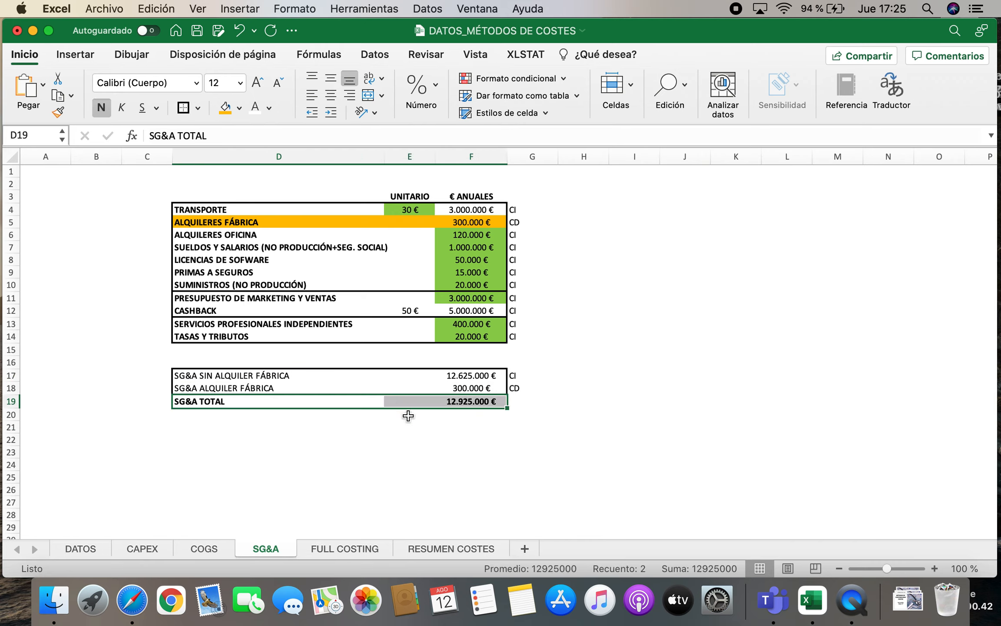
pyautogui.click(409, 428)
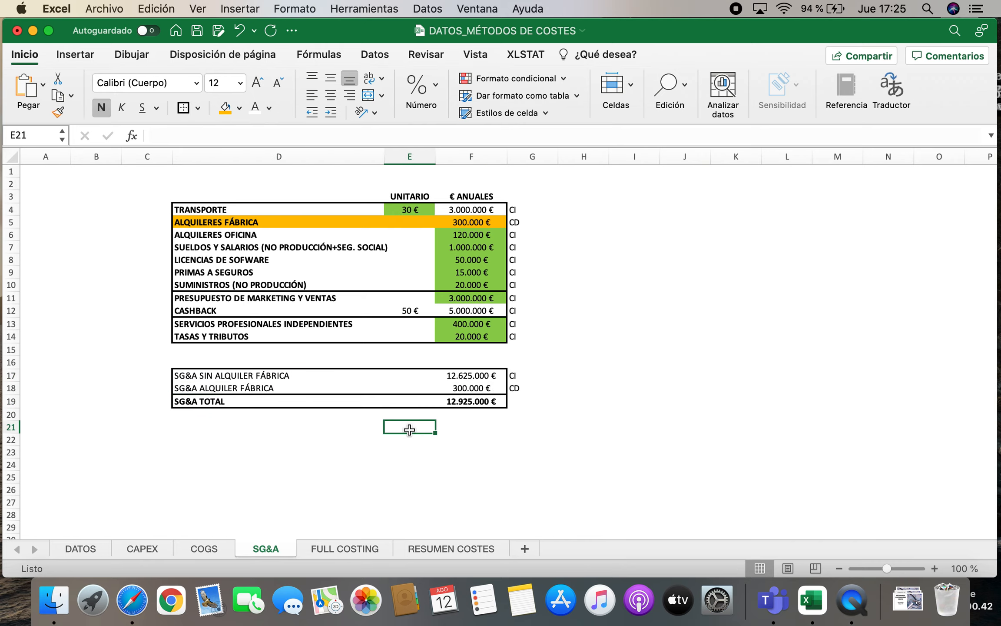
# Review the CAPEX sheet's D&A amounts for both asset rows and the cost classification in the SG&A summary.
pyautogui.click(150, 554)
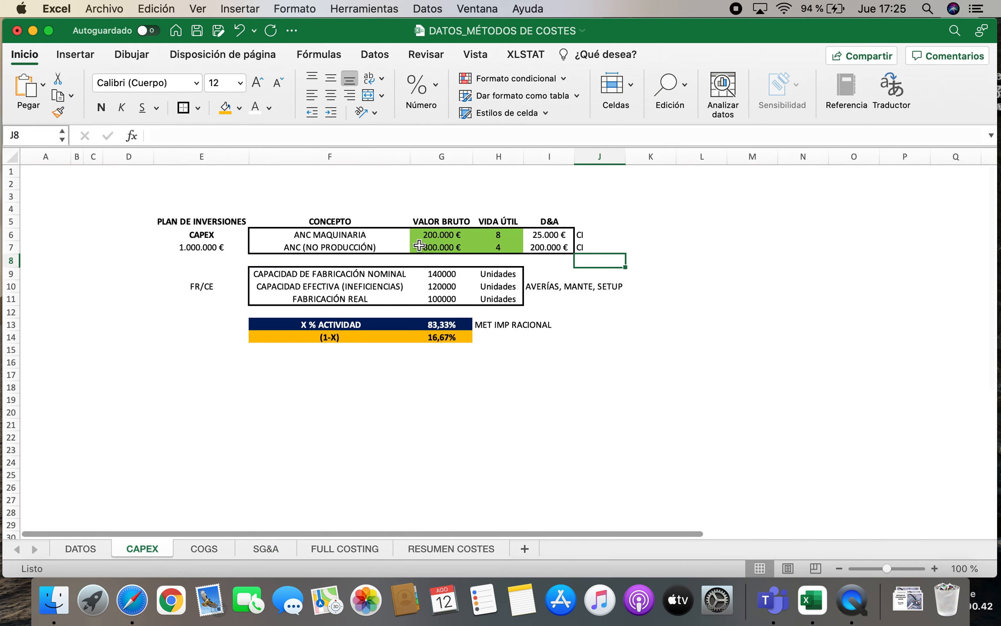
pyautogui.click(210, 237)
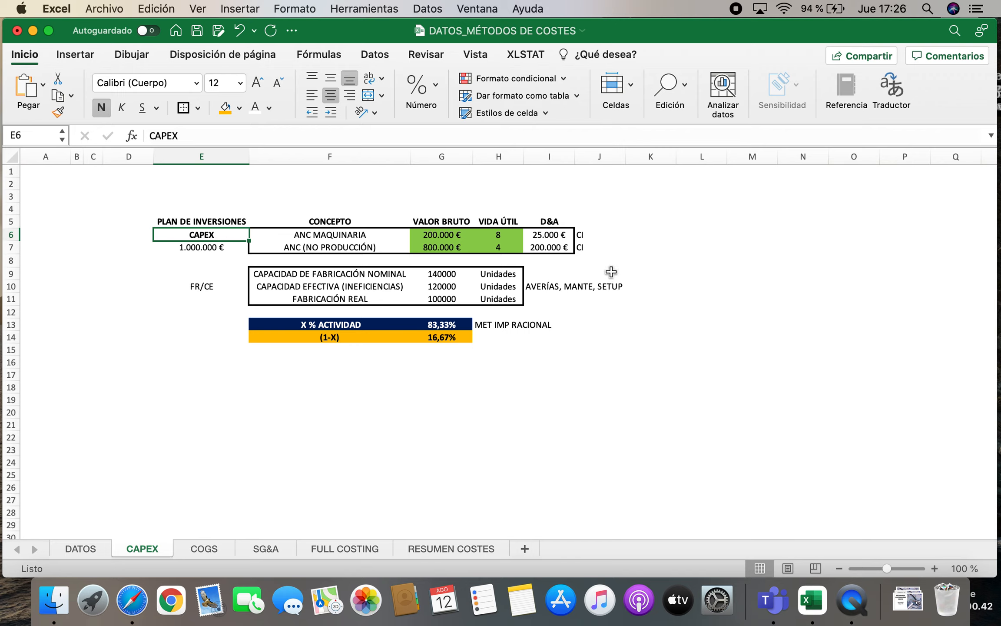
pyautogui.moveTo(554, 235); pyautogui.dragTo(558, 248)
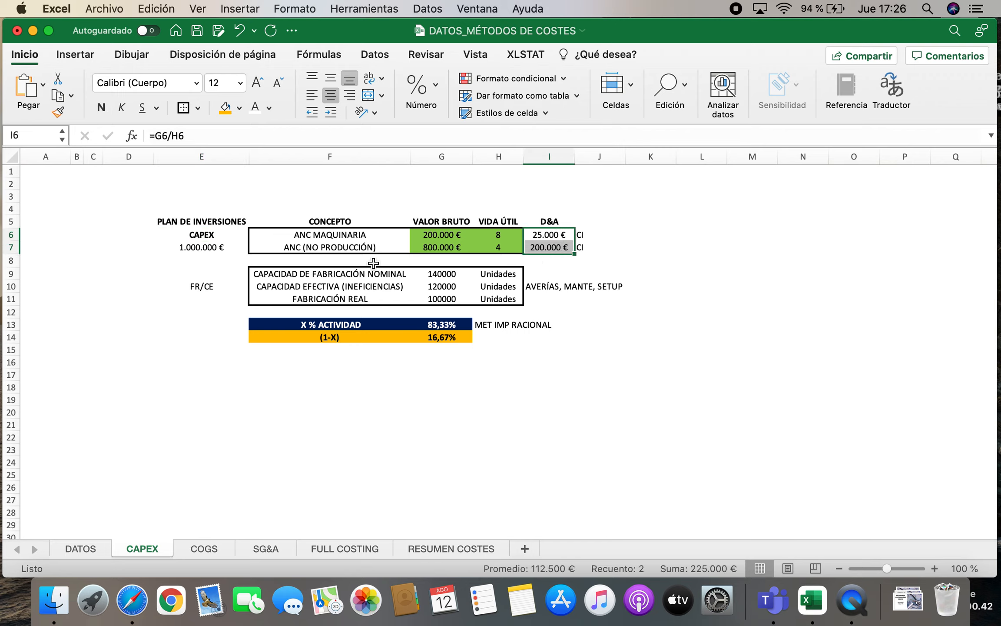
pyautogui.click(345, 236)
pyautogui.click(339, 250)
pyautogui.moveTo(602, 238); pyautogui.dragTo(557, 250)
pyautogui.click(556, 251)
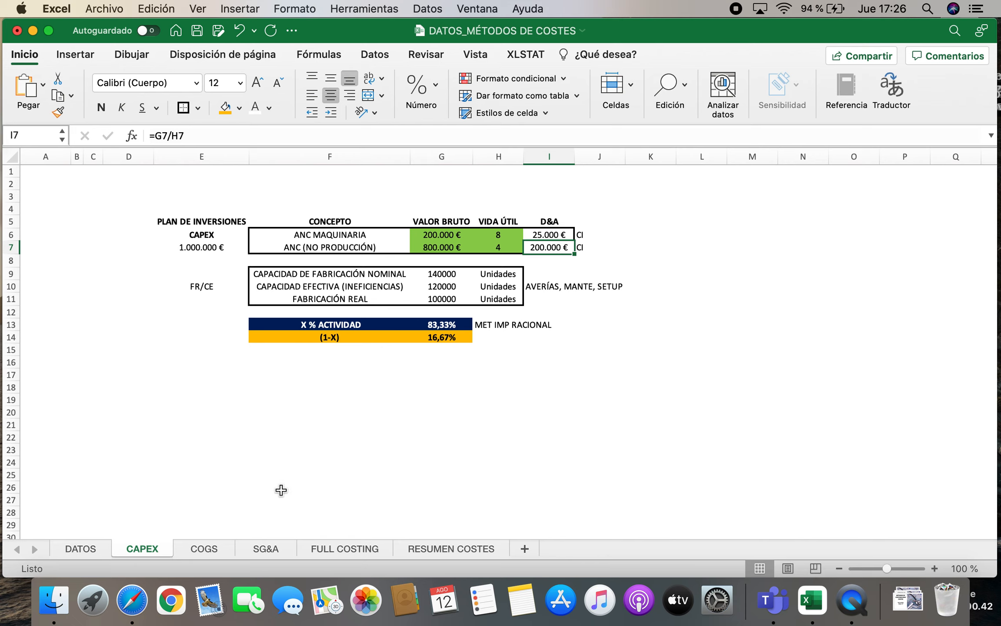
pyautogui.click(268, 551)
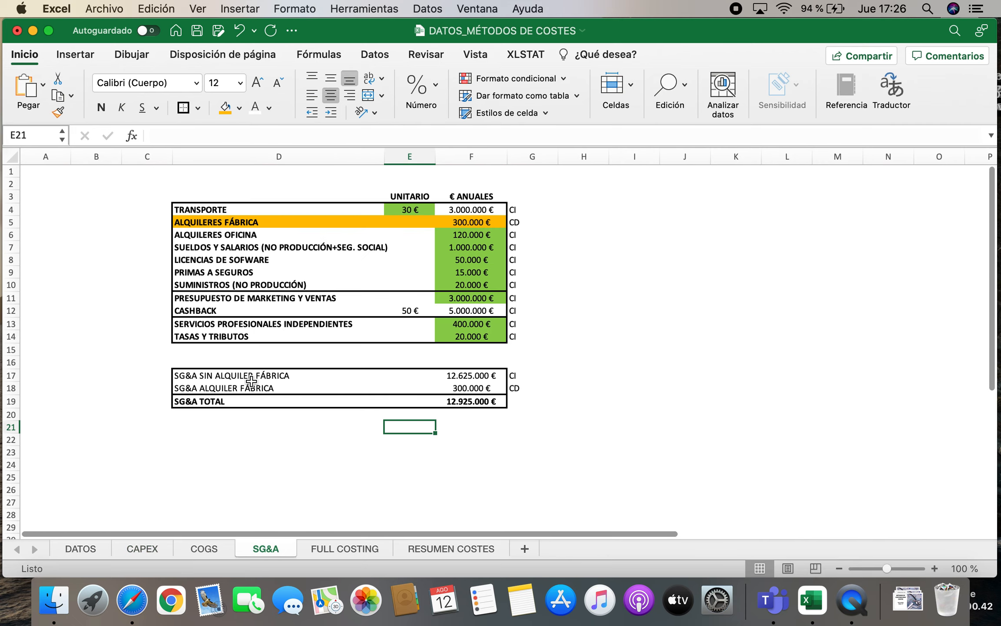
pyautogui.click(528, 375)
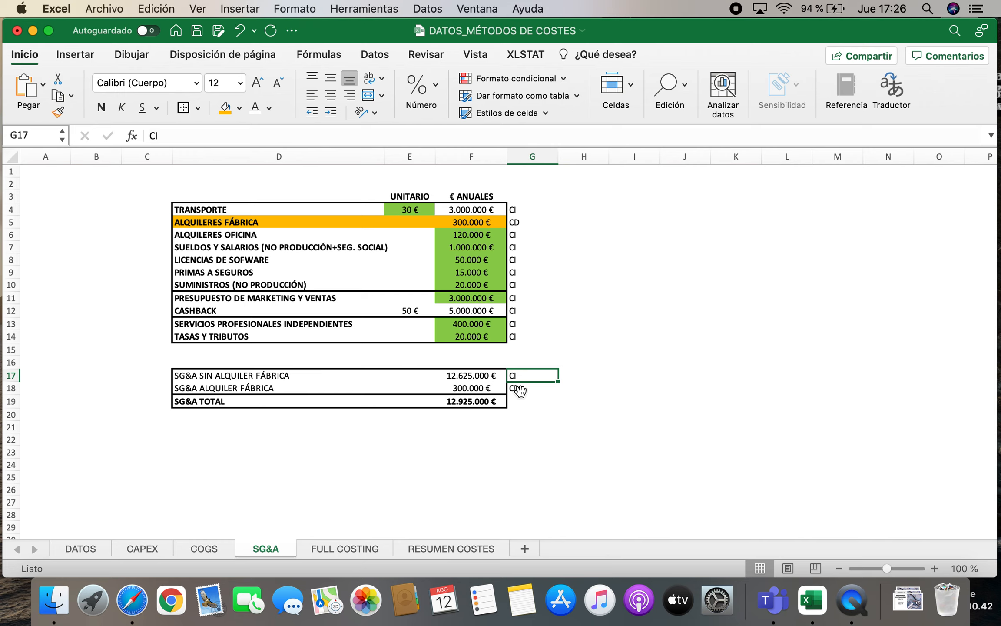
# On the COGS sheet, enter "COGS=COST OF GOODS SOLD" in D3, above PRODUCCIÓN DE 1 PORTÁTIL.
pyautogui.click(208, 549)
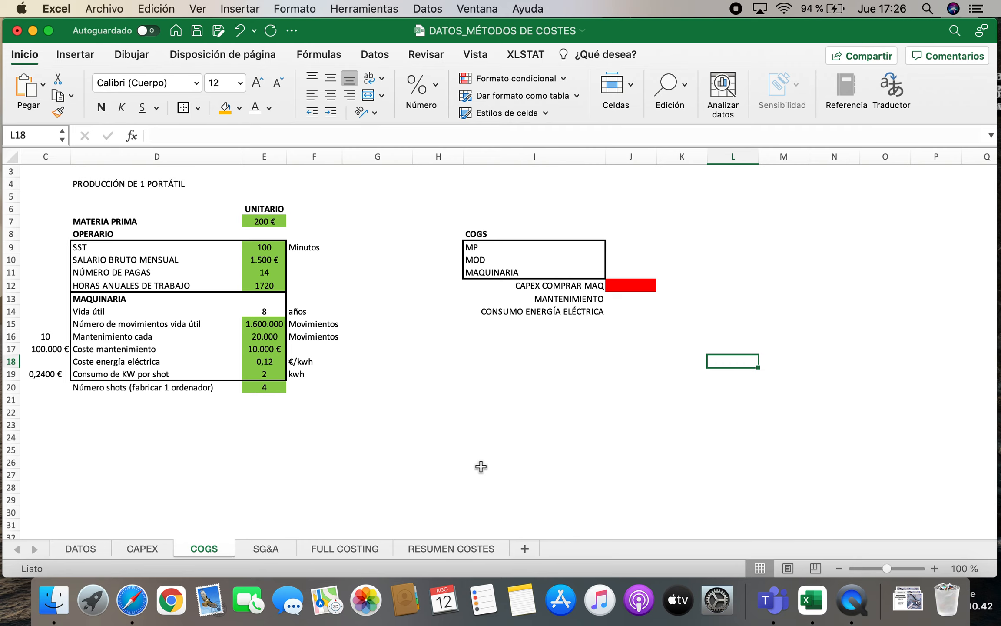
pyautogui.scroll(2, 221, 470)
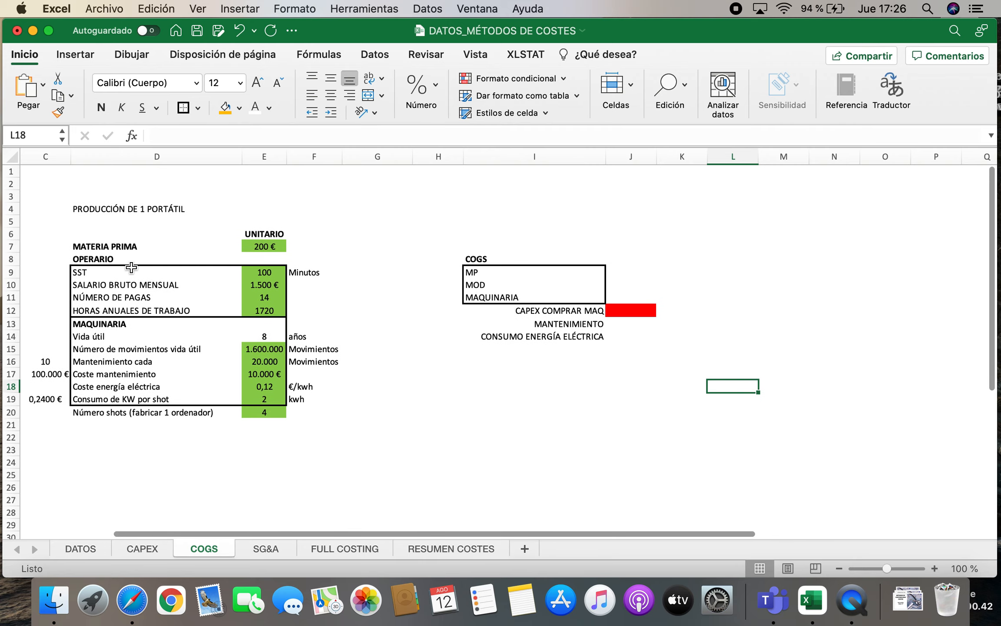
pyautogui.click(101, 190)
pyautogui.write('COGS=COST OF GOODS SO')
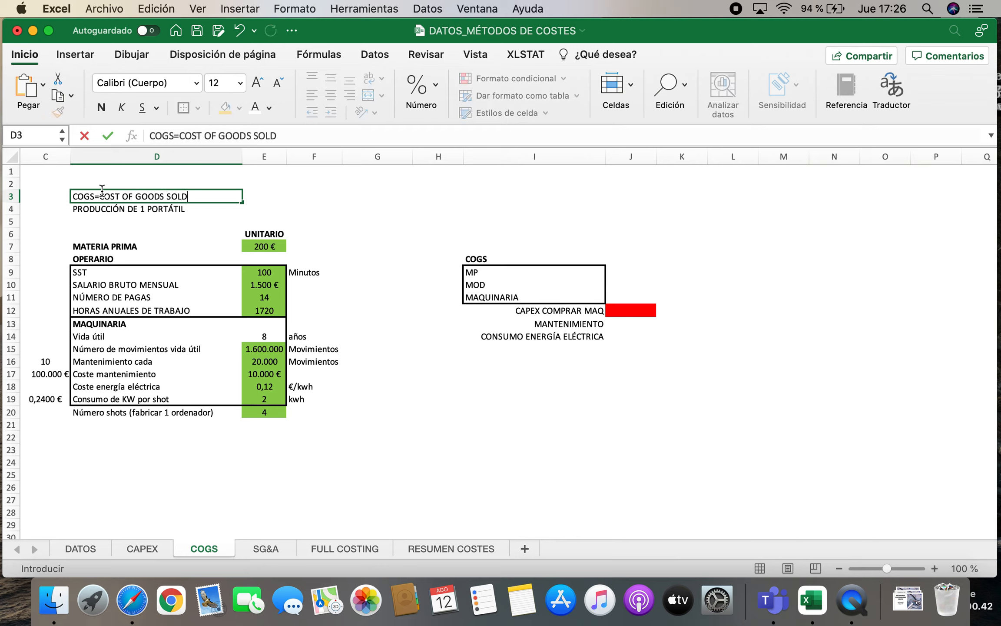
pyautogui.write('LD')
pyautogui.press('Return')
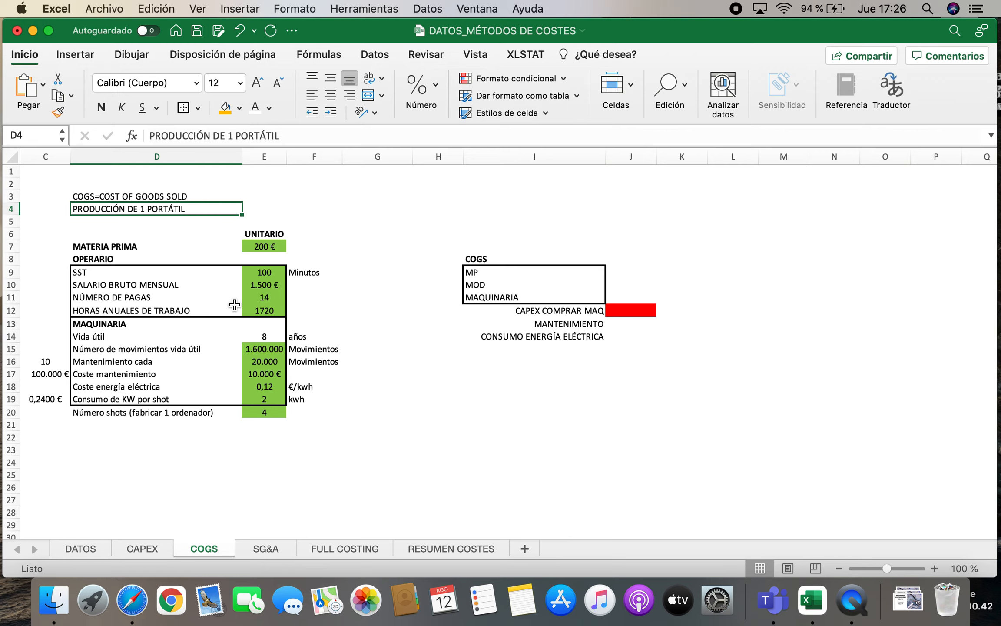
# Fill the MATERIA PRIMA heading in D7 with orange and the OPERARIO heading in D8 with light blue.
pyautogui.click(88, 247)
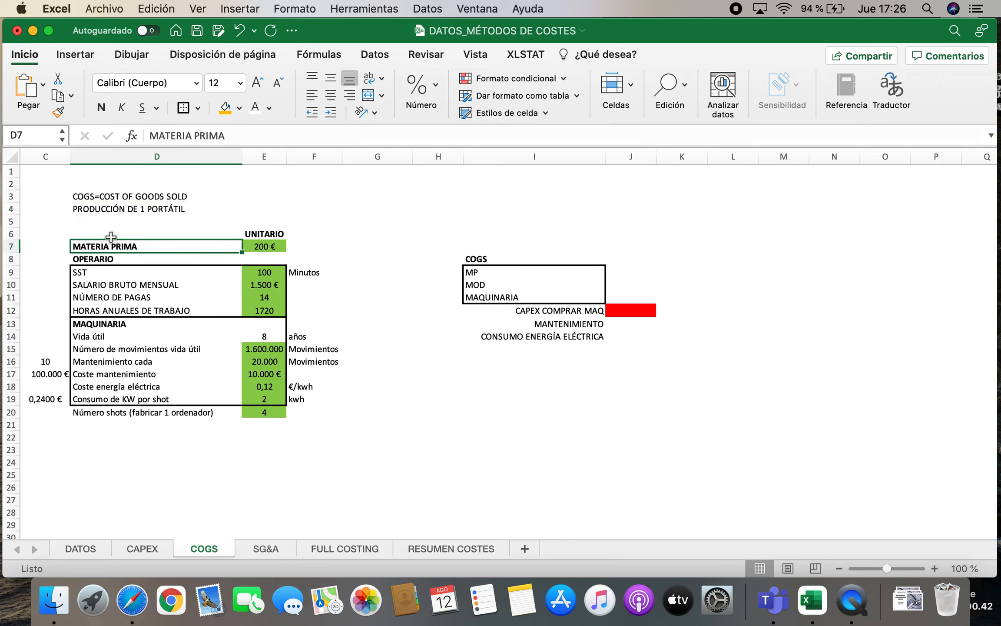
pyautogui.click(222, 107)
pyautogui.click(108, 257)
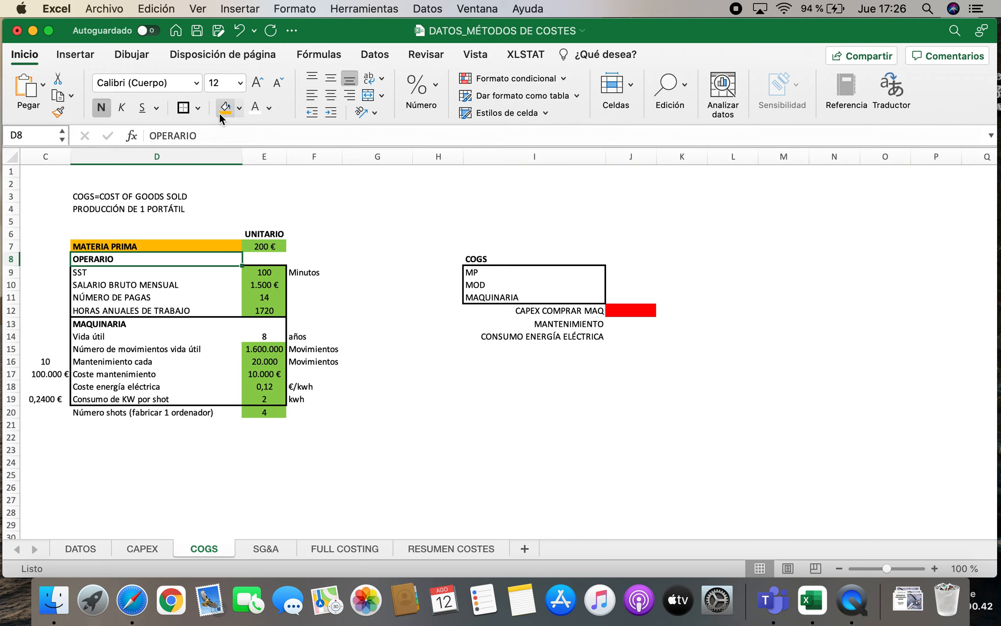
pyautogui.click(239, 108)
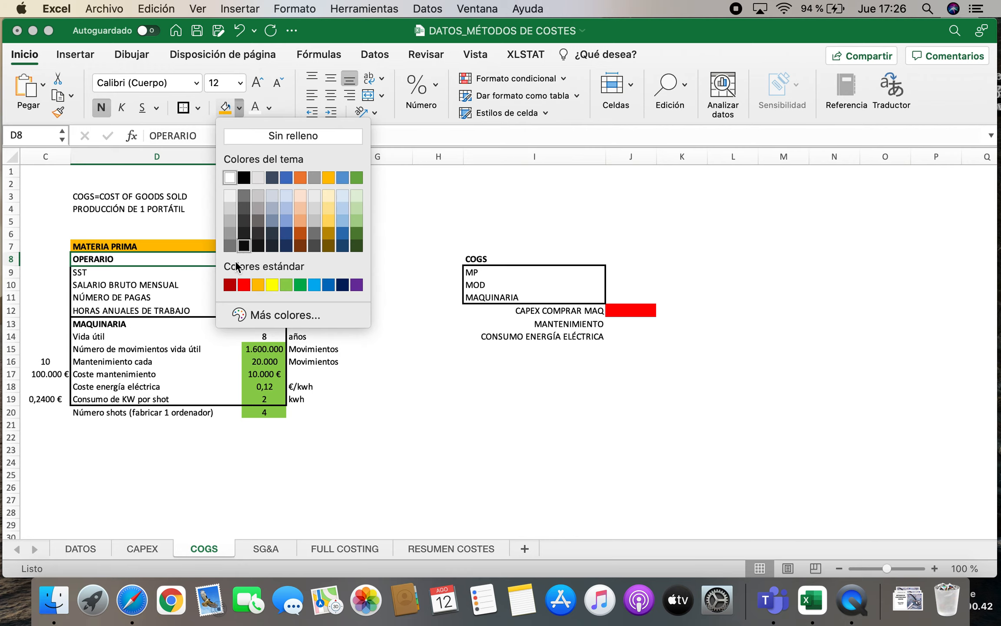
pyautogui.click(315, 285)
# Fill the MAQUINARIA heading in D13 with light grey.
pyautogui.click(128, 321)
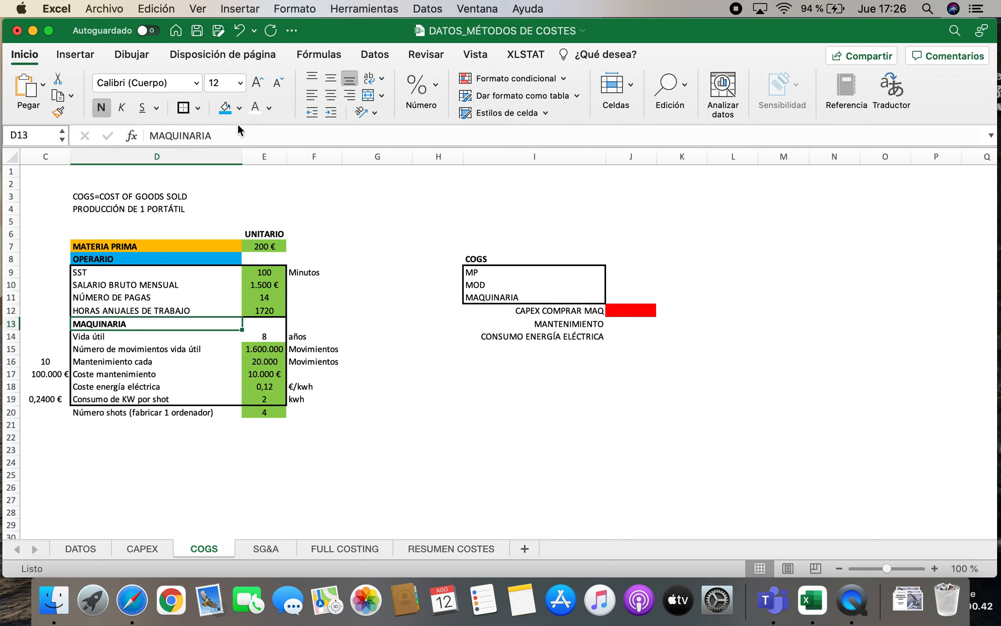
pyautogui.click(239, 109)
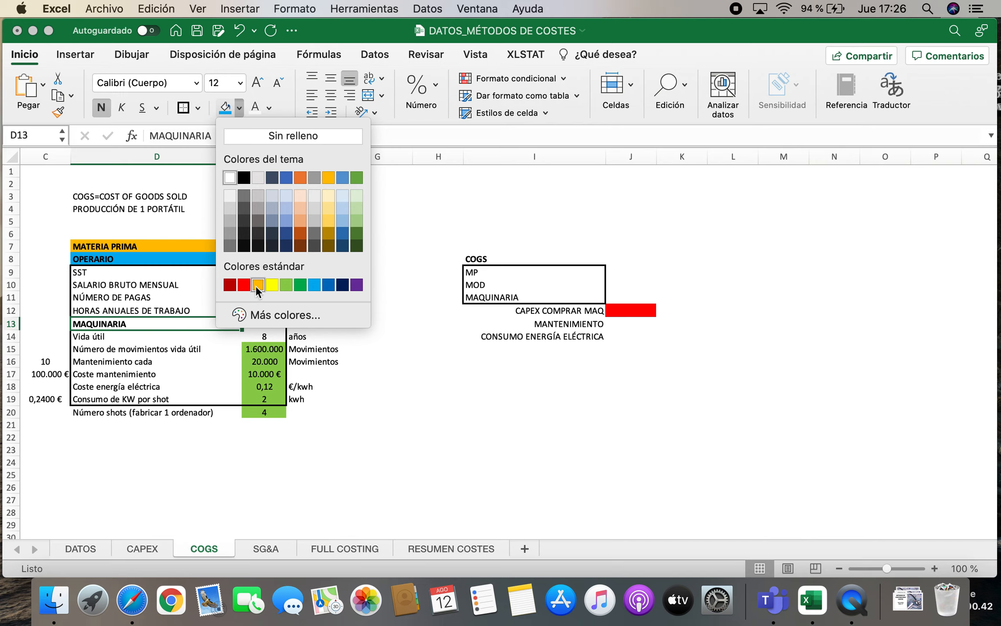
pyautogui.click(256, 285)
pyautogui.click(239, 109)
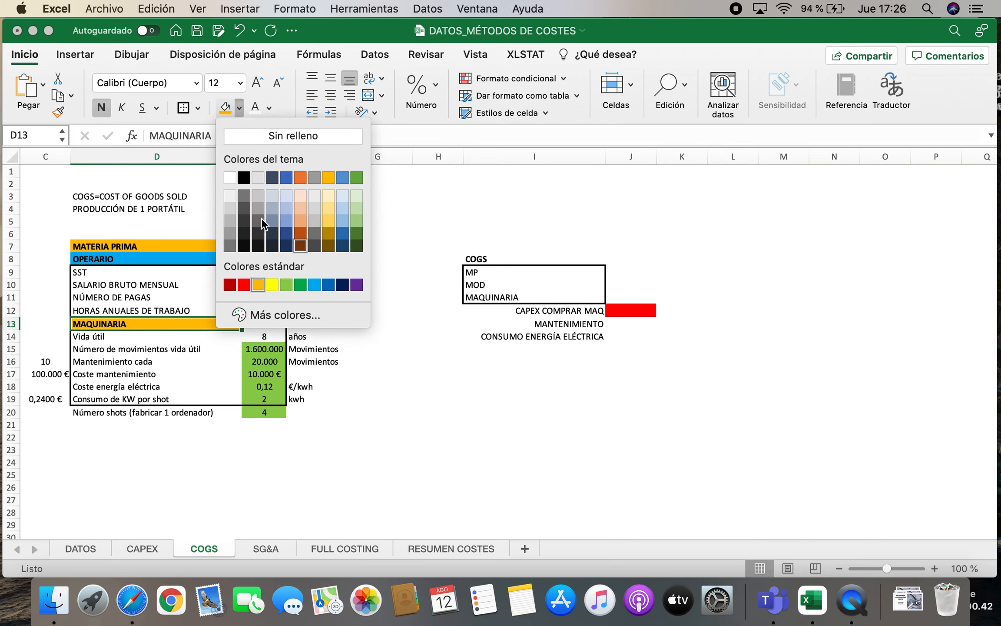
pyautogui.click(231, 209)
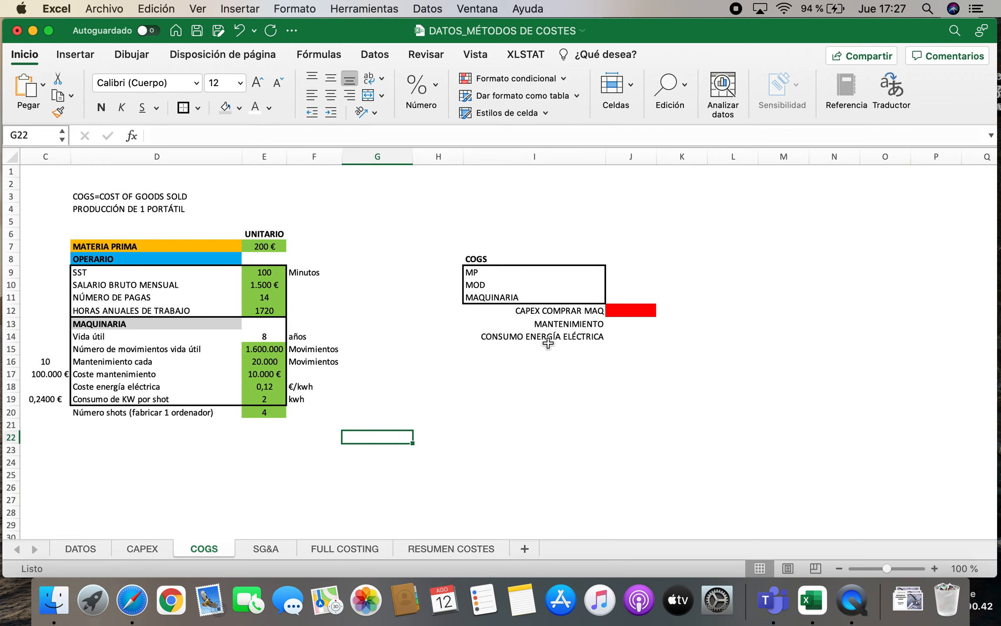
# Check the machinery's D&A on the CAPEX sheet, try =25000/100000 in L12 of COGS, and clear that cell.
pyautogui.click(131, 550)
pyautogui.press('Up')
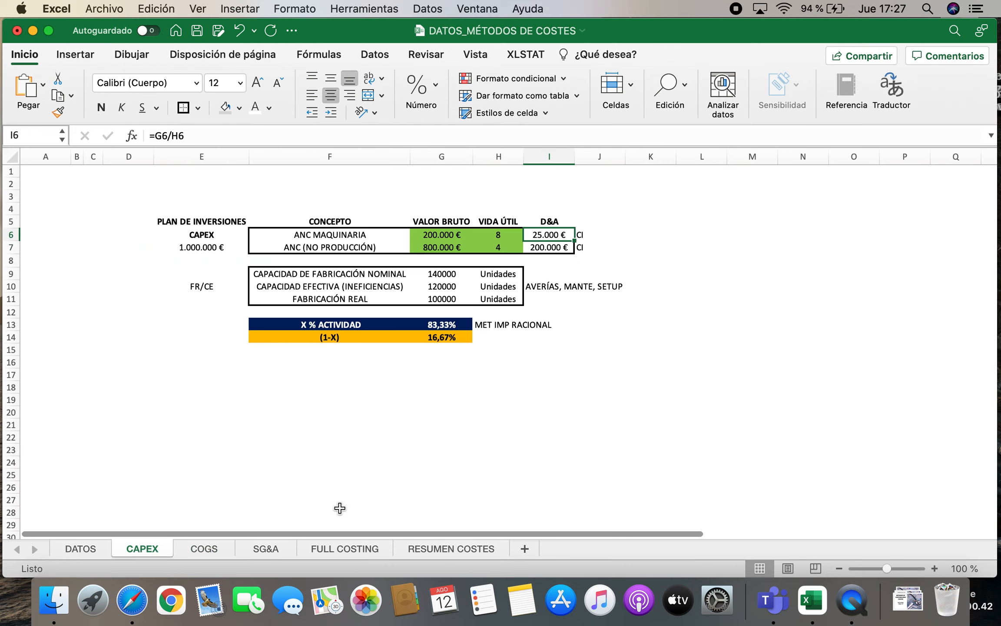
pyautogui.click(212, 550)
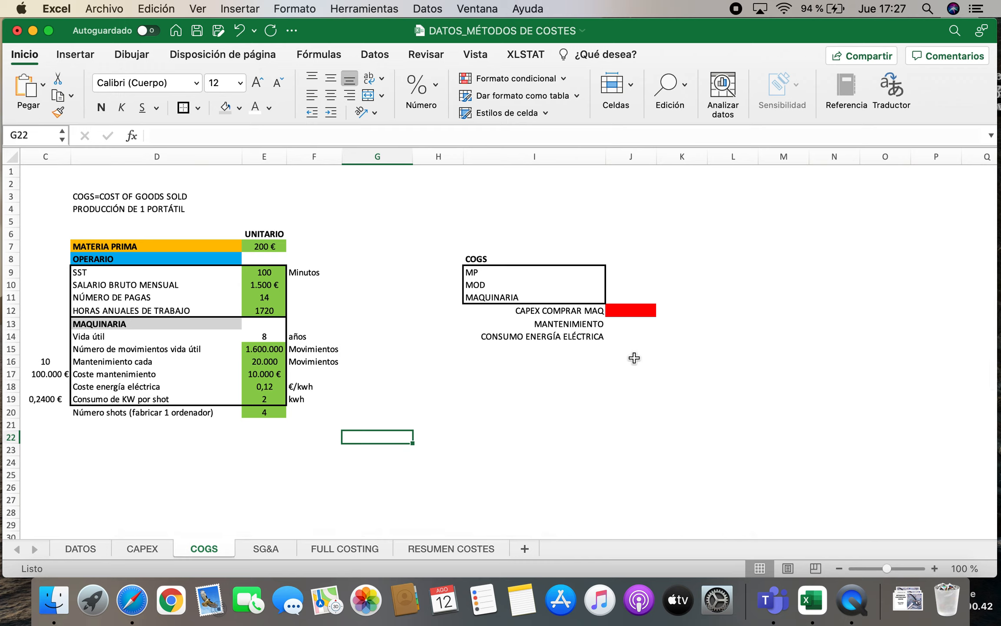
pyautogui.click(714, 302)
pyautogui.press('Down')
pyautogui.write('=25000/')
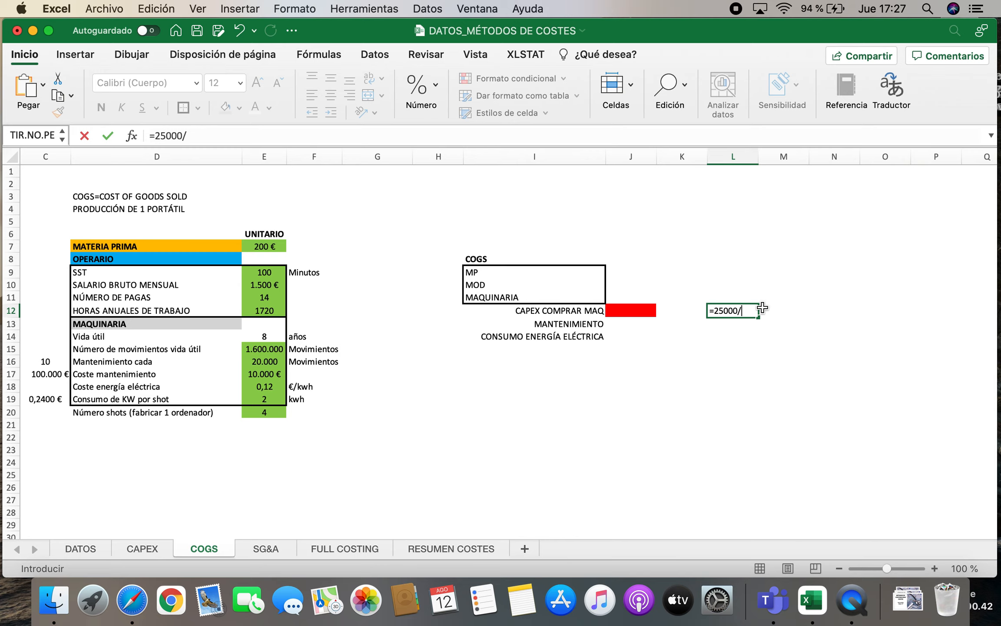
pyautogui.write('100000')
pyautogui.press('Return')
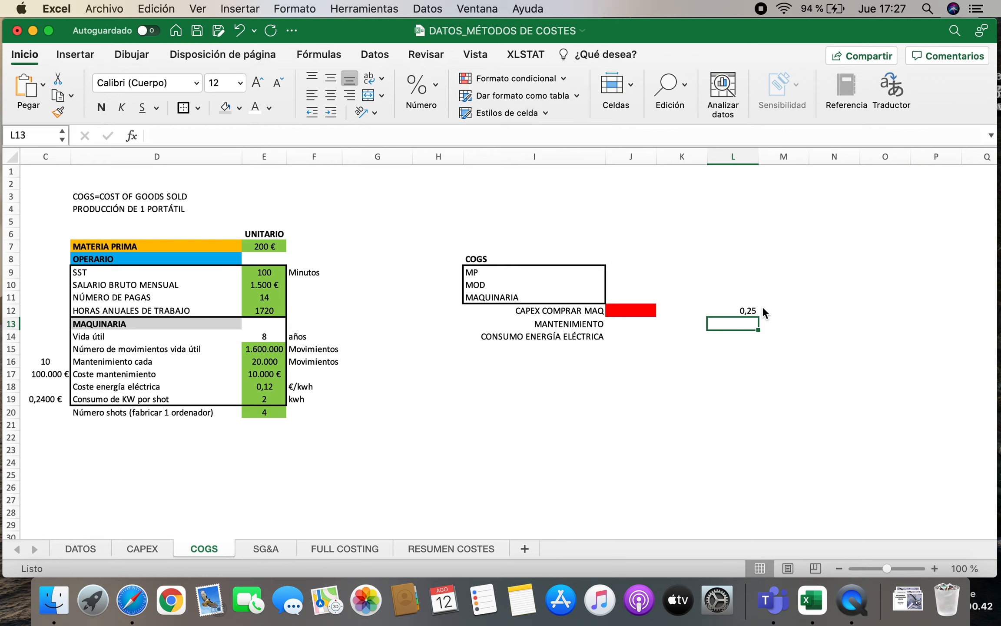
pyautogui.press('Up')
pyautogui.press('Delete')
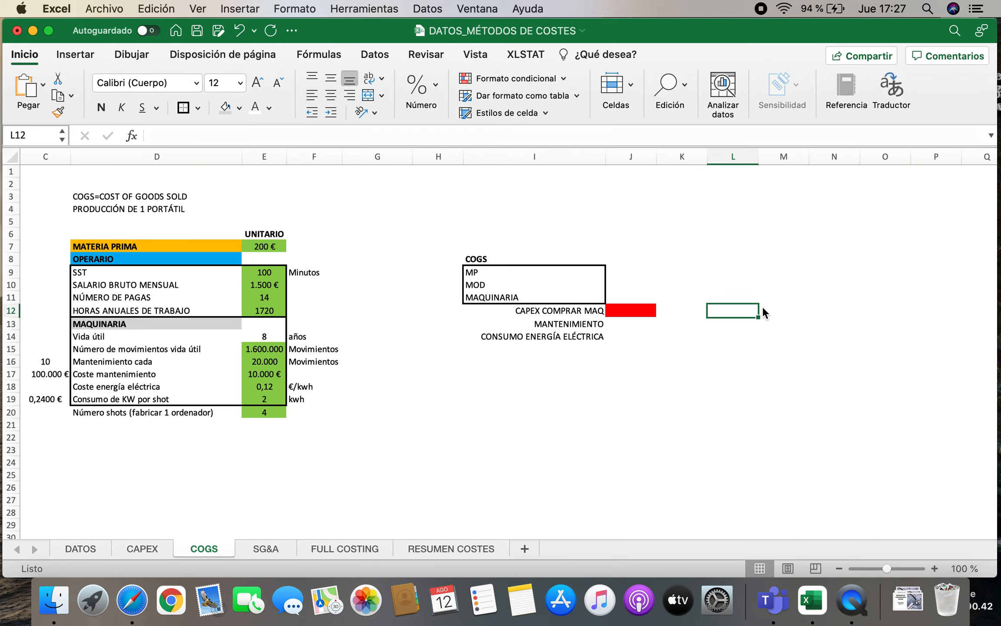
# Examine the CAPEX COMPRAR MAQ and MANTENIMIENTO lines and the machinery's useful life in years and movements.
pyautogui.press('Left')
pyautogui.press('Left')
pyautogui.press('Left')
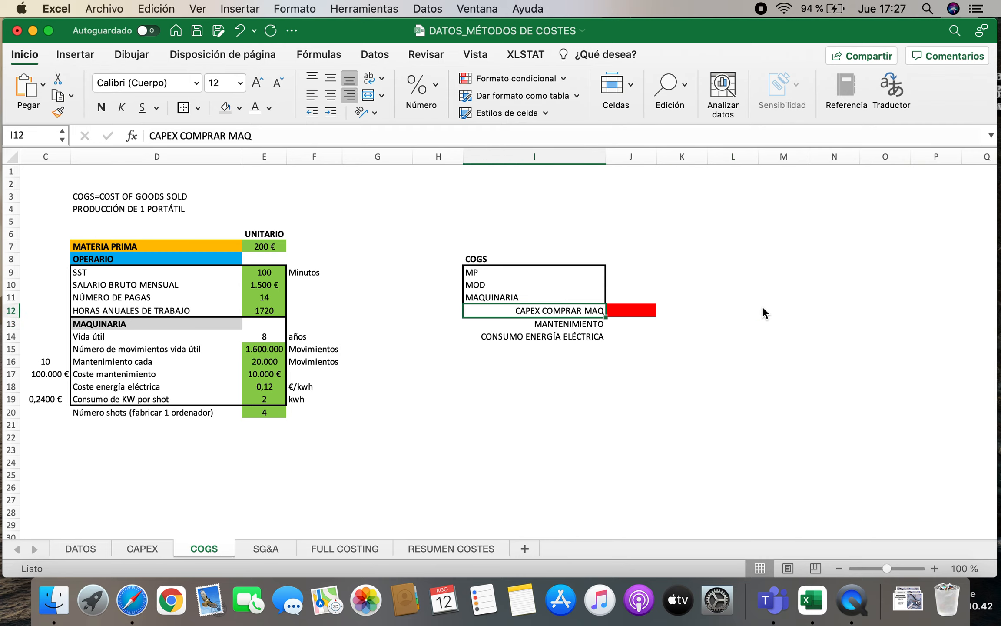
pyautogui.press('Down')
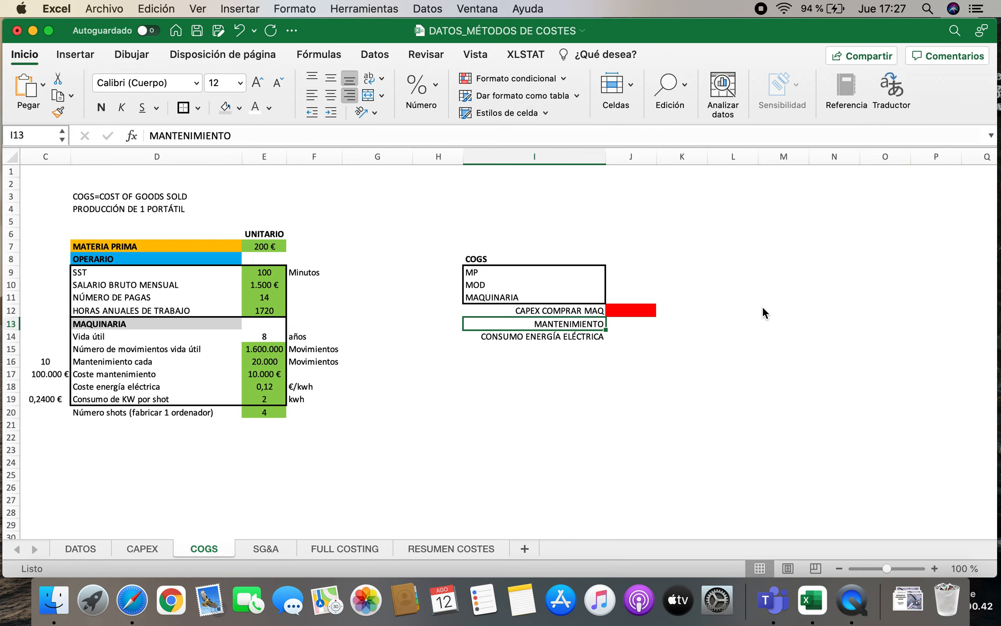
pyautogui.click(129, 336)
pyautogui.press('Right')
pyautogui.press('Left')
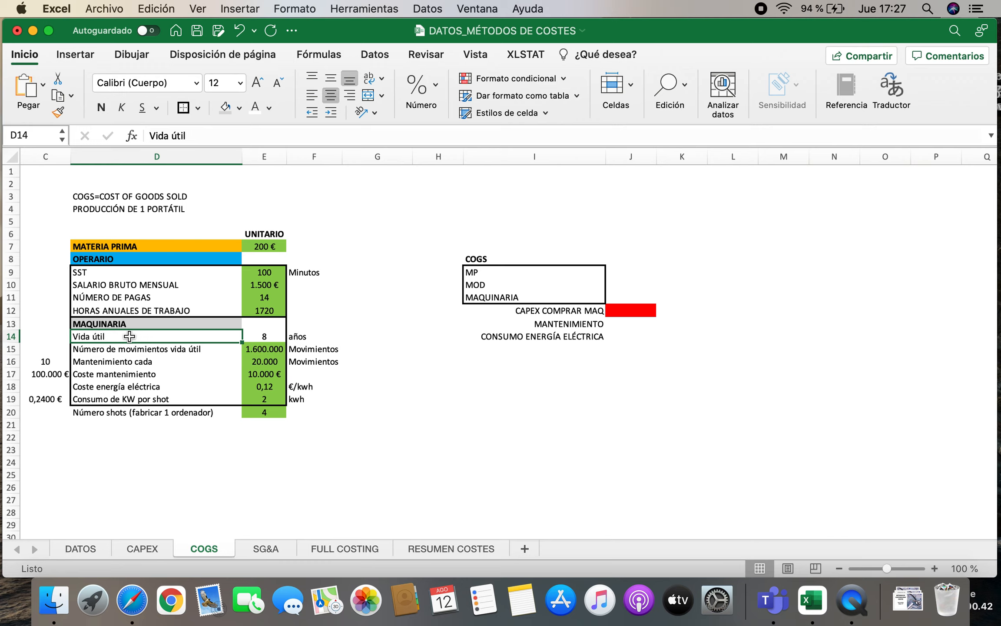
pyautogui.press('Down')
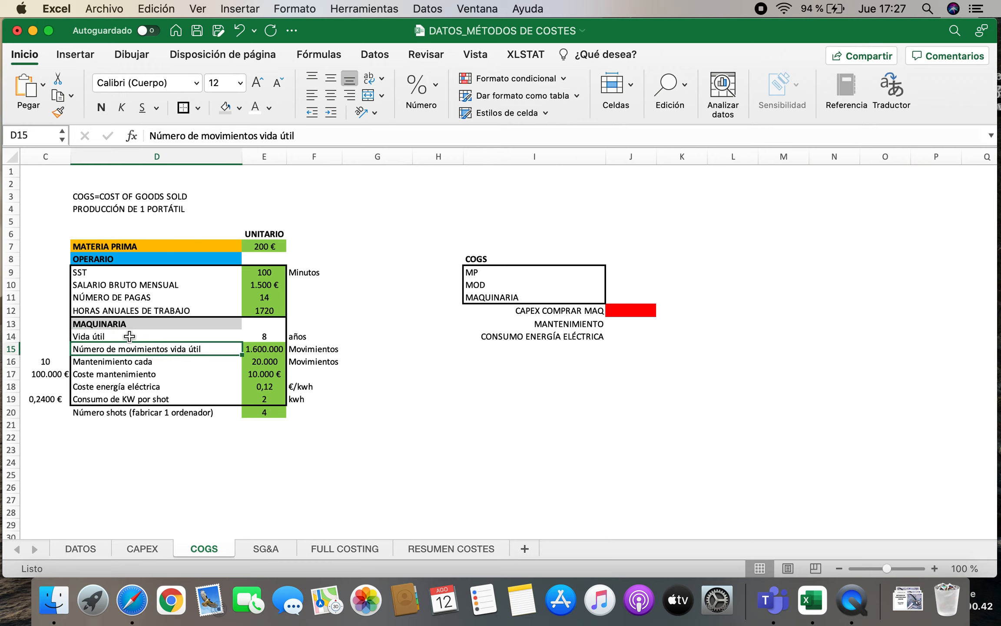
pyautogui.press('Right')
# Clear the old auxiliary calculations in C16, C17 and C19 beside the machinery data.
pyautogui.press('Left')
pyautogui.press('Left')
pyautogui.press('Down')
pyautogui.press('Delete')
pyautogui.press('Down')
pyautogui.press('Delete')
pyautogui.press('Down')
pyautogui.press('Down')
pyautogui.press('Delete')
# Calculate the machine's movements per year in C15 with the formula =E15/E14.
pyautogui.press('Up')
pyautogui.press('Up')
pyautogui.press('Up')
pyautogui.press('Up')
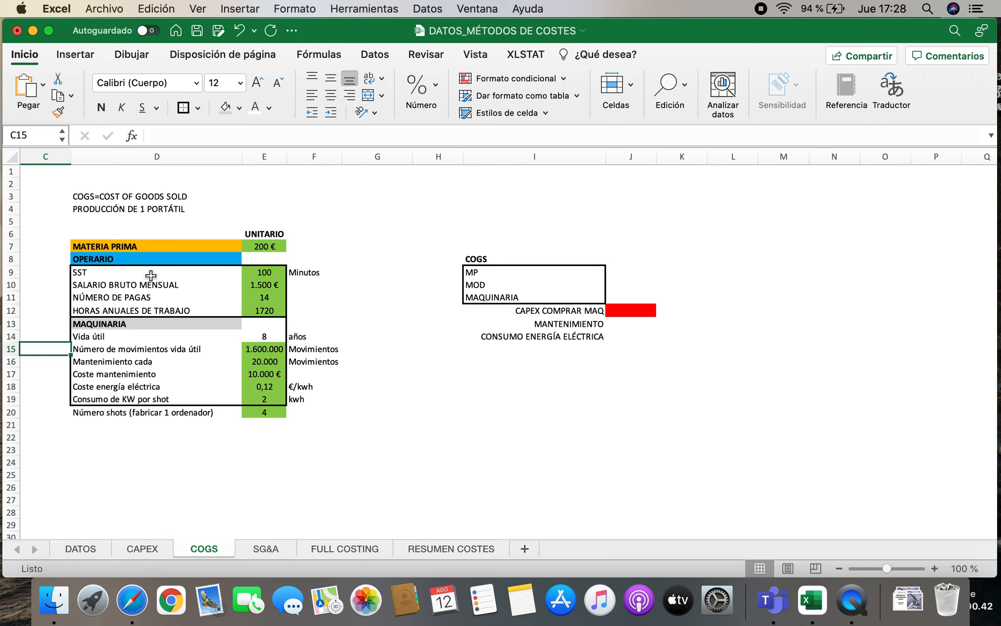
pyautogui.write('=')
pyautogui.click(270, 350)
pyautogui.write('/')
pyautogui.click(269, 336)
pyautogui.press('Return')
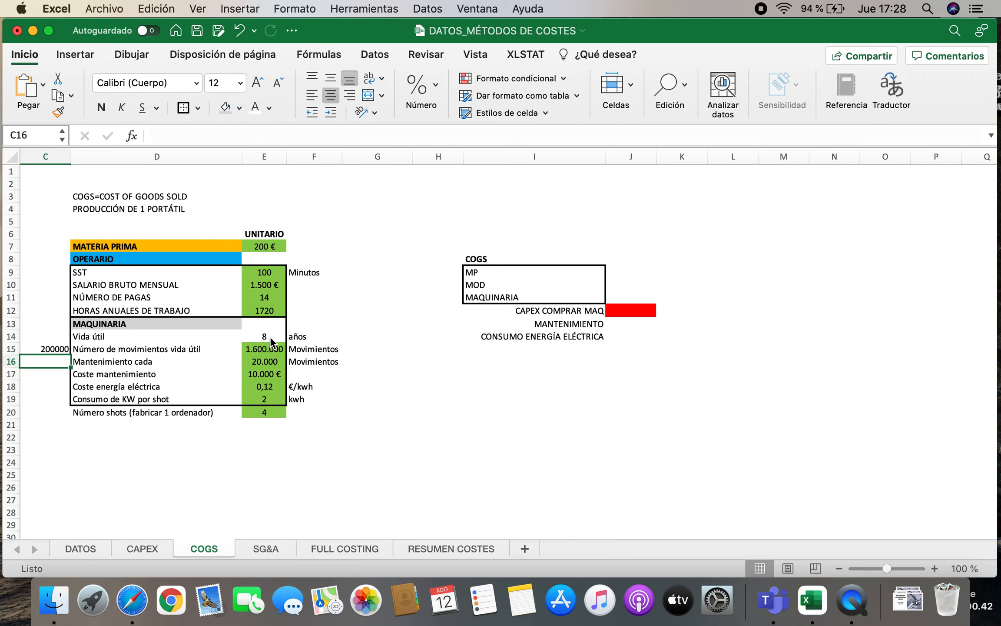
# Calculate the number of maintenances per year in C16 with the formula =C15/E16.
pyautogui.write('=')
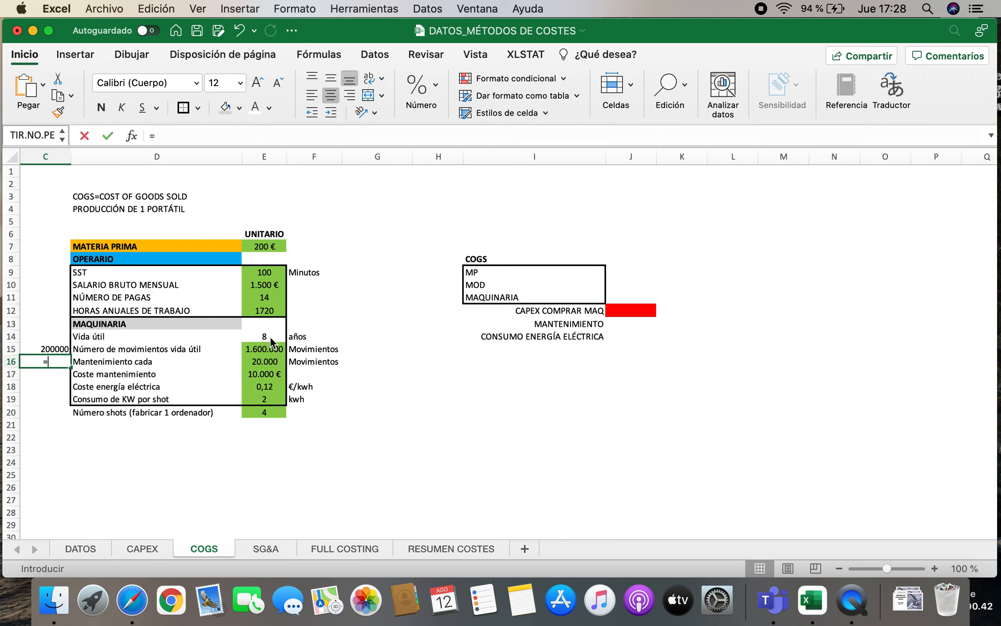
pyautogui.click(65, 349)
pyautogui.write('/')
pyautogui.click(282, 362)
pyautogui.press('Return')
pyautogui.press('Up')
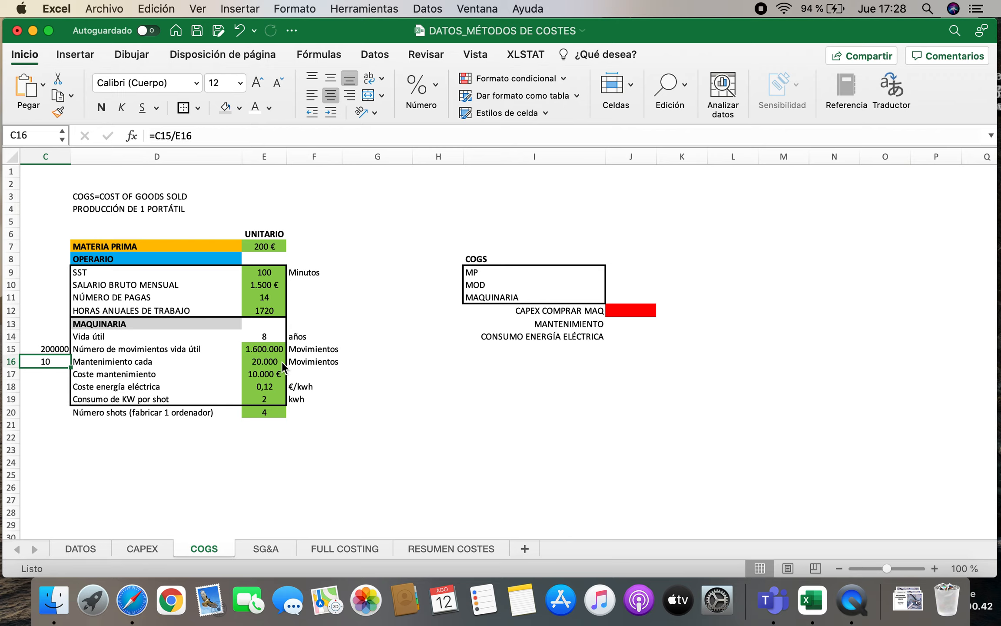
# Review the Coste mantenimiento amount in row 17 of the machinery data.
pyautogui.press('Down')
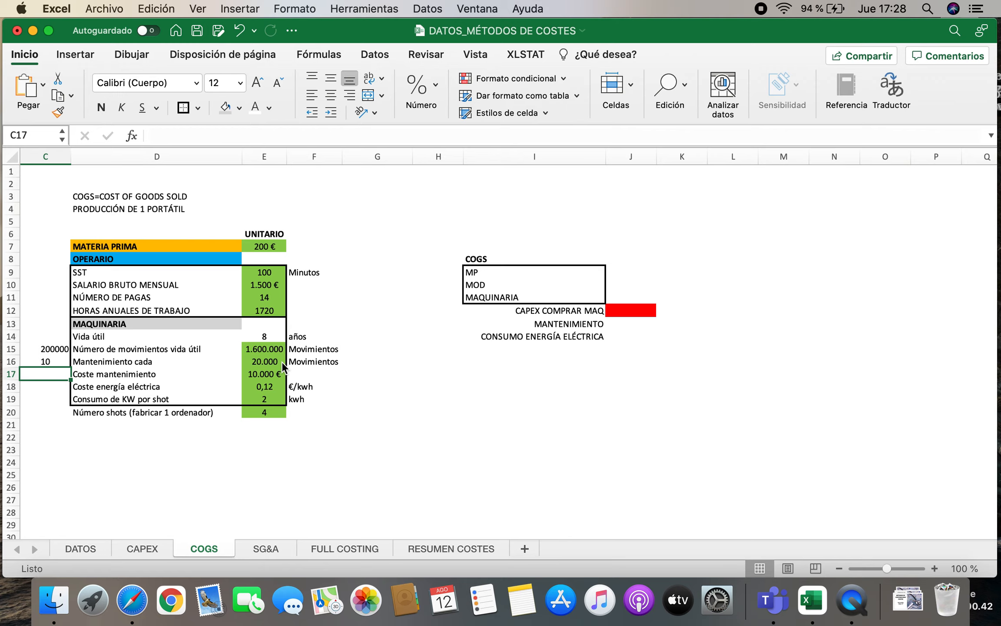
pyautogui.press('Right')
pyautogui.press('Right')
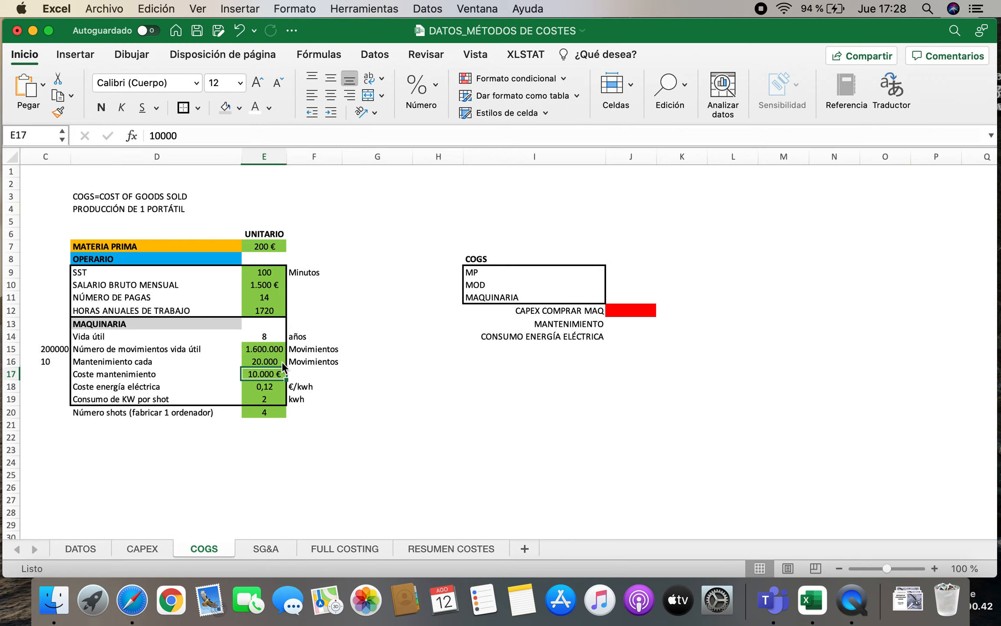
pyautogui.press('Left')
pyautogui.press('Right')
pyautogui.press('Right')
pyautogui.press('Right')
pyautogui.press('Right')
pyautogui.press('Right')
pyautogui.press('Right')
pyautogui.press('Right')
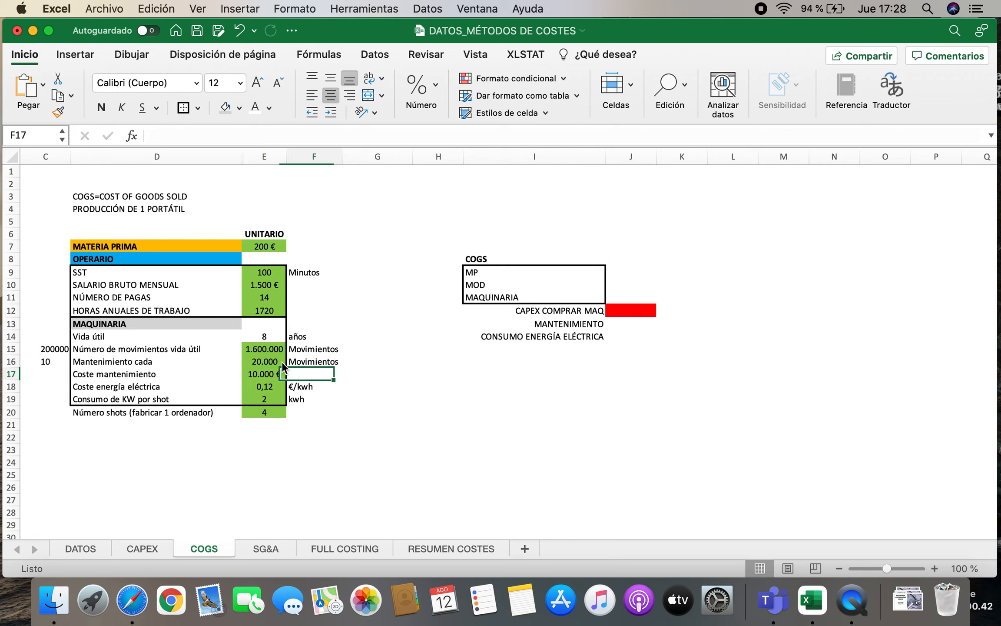
pyautogui.press('Left')
pyautogui.press('Left')
pyautogui.press('Left')
pyautogui.press('Left')
pyautogui.press('Left')
pyautogui.press('Left')
pyautogui.press('Left')
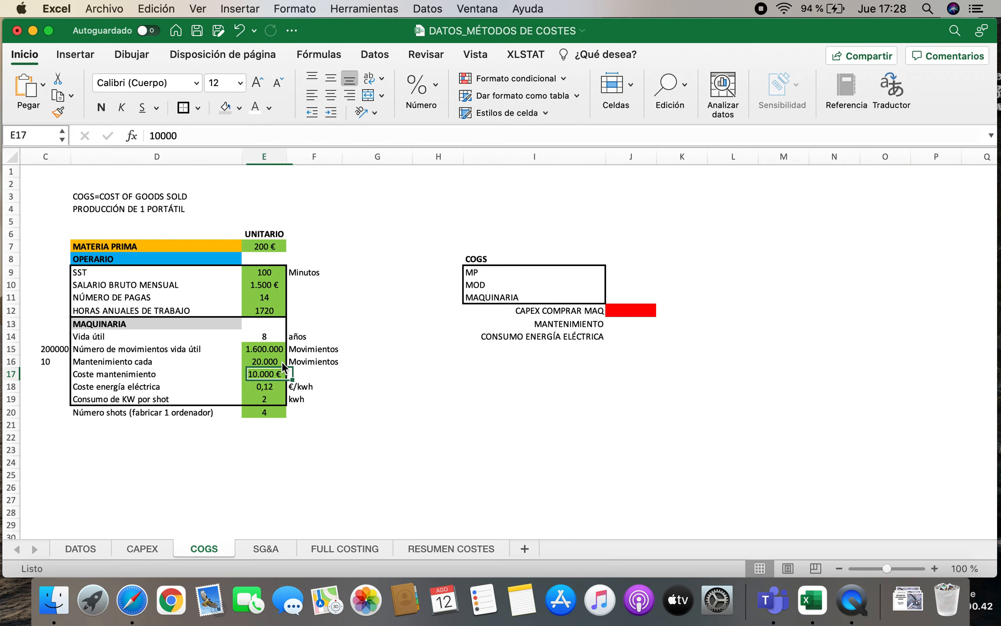
# Add the column headings UNITARIO in J8 and ANUAL € in K8 to the COGS summary.
pyautogui.press('Right')
pyautogui.press('Right')
pyautogui.press('Right')
pyautogui.press('Right')
pyautogui.press('Right')
pyautogui.press('Right')
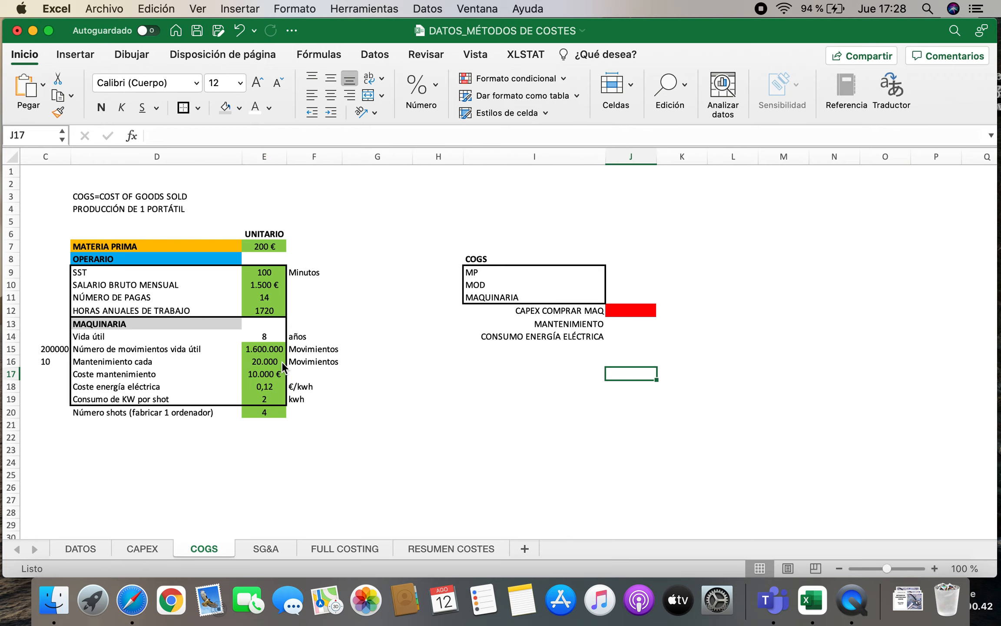
pyautogui.press('Up')
pyautogui.press('Up')
pyautogui.press('Up')
pyautogui.press('Up')
pyautogui.press('Left')
pyautogui.press('Right')
pyautogui.press('Up')
pyautogui.press('Up')
pyautogui.press('Up')
pyautogui.press('Up')
pyautogui.press('Up')
pyautogui.press('Up')
pyautogui.press('Down')
pyautogui.write('UNITARIO')
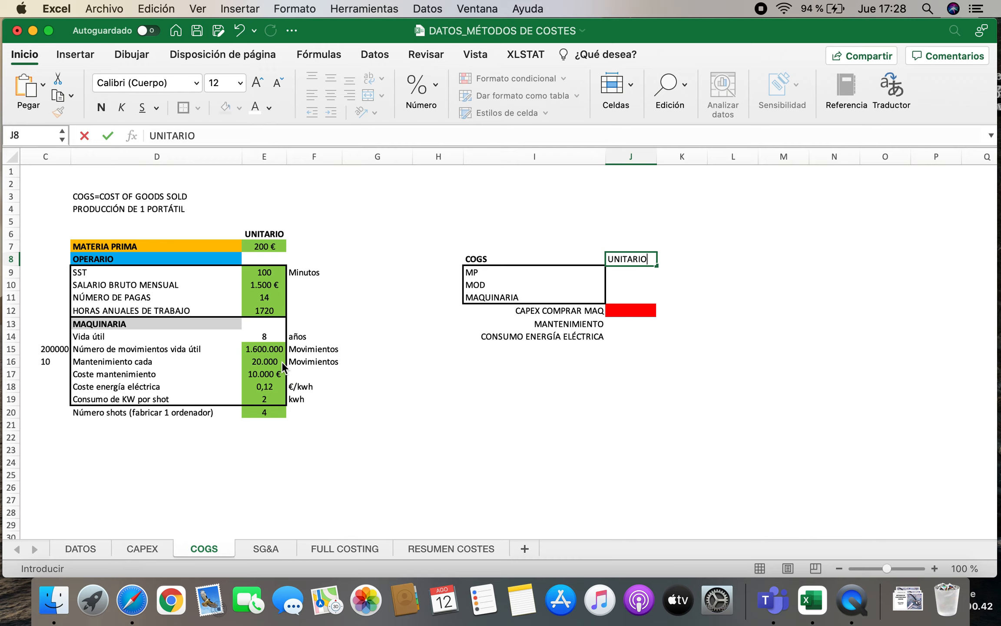
pyautogui.press('Tab')
pyautogui.write('ANUAL')
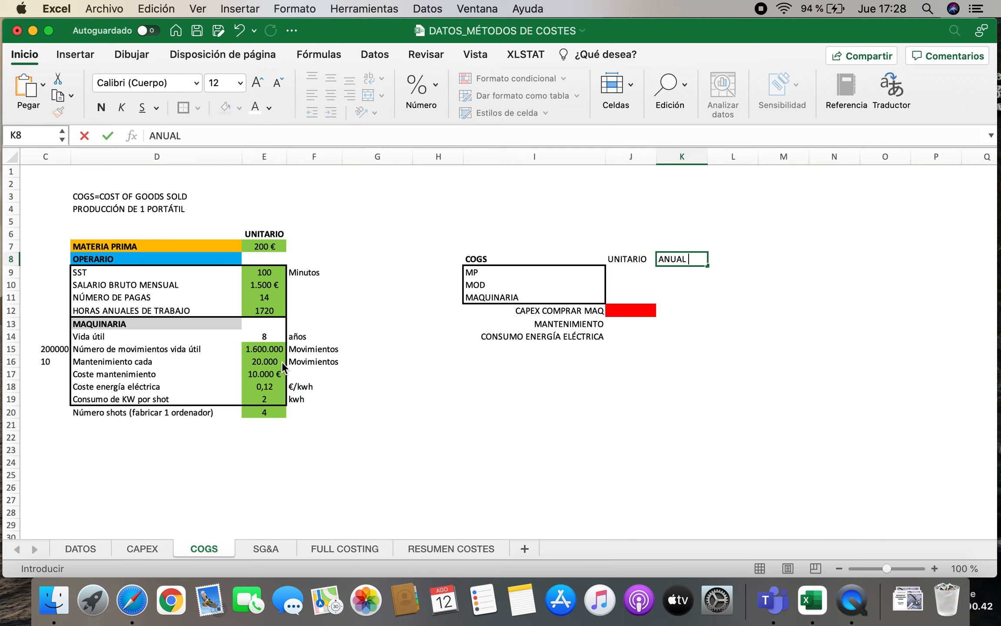
pyautogui.write(' €')
pyautogui.press('Return')
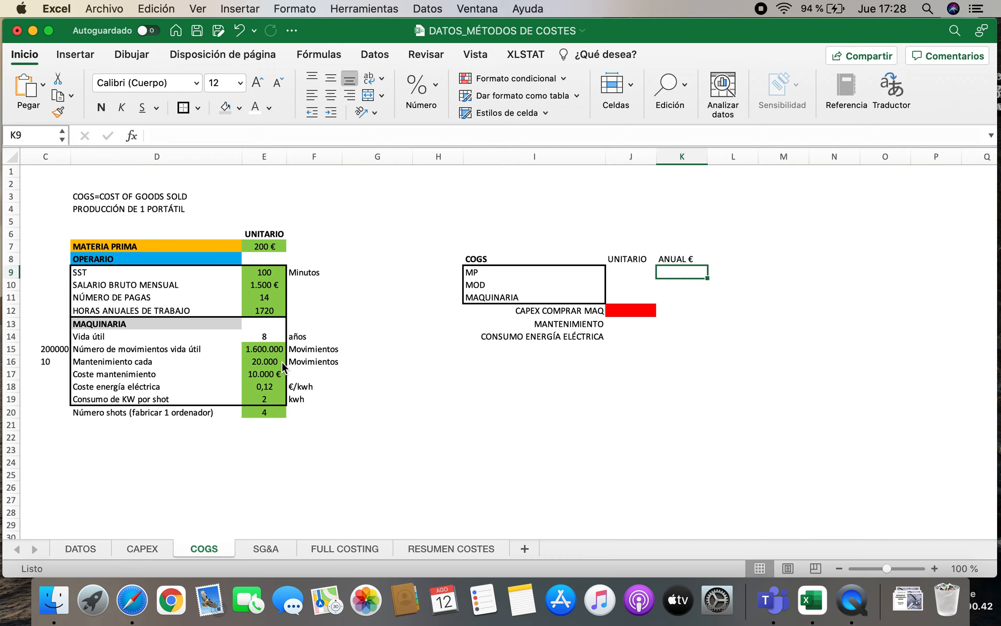
# Fill K12, the annual cell of the CAPEX COMPRAR MAQ line, with red.
pyautogui.press('Down')
pyautogui.press('Down')
pyautogui.press('Down')
pyautogui.press('Left')
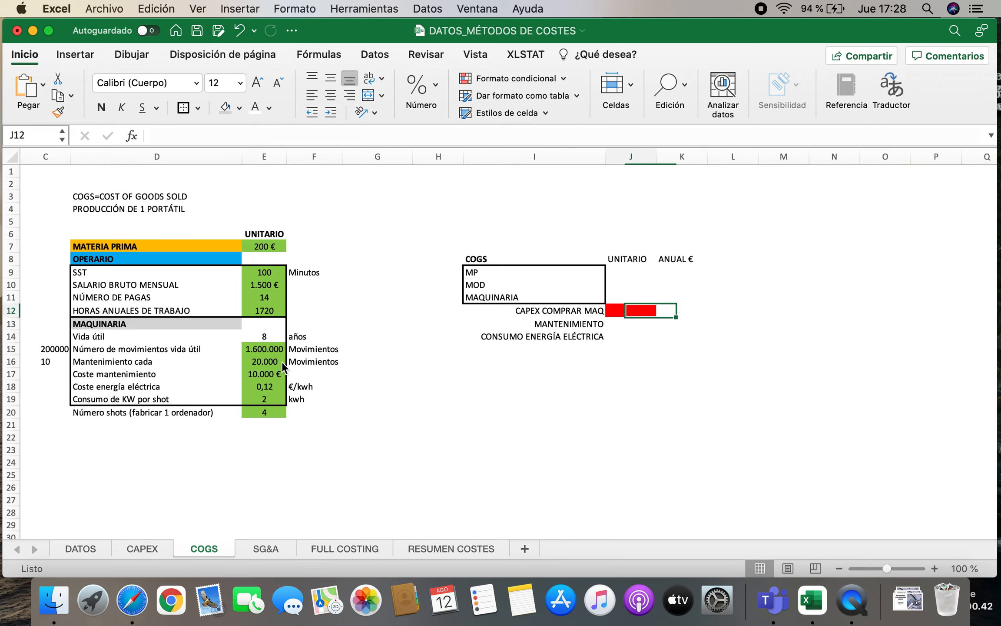
pyautogui.press('Left')
pyautogui.press('Right')
pyautogui.press('Right')
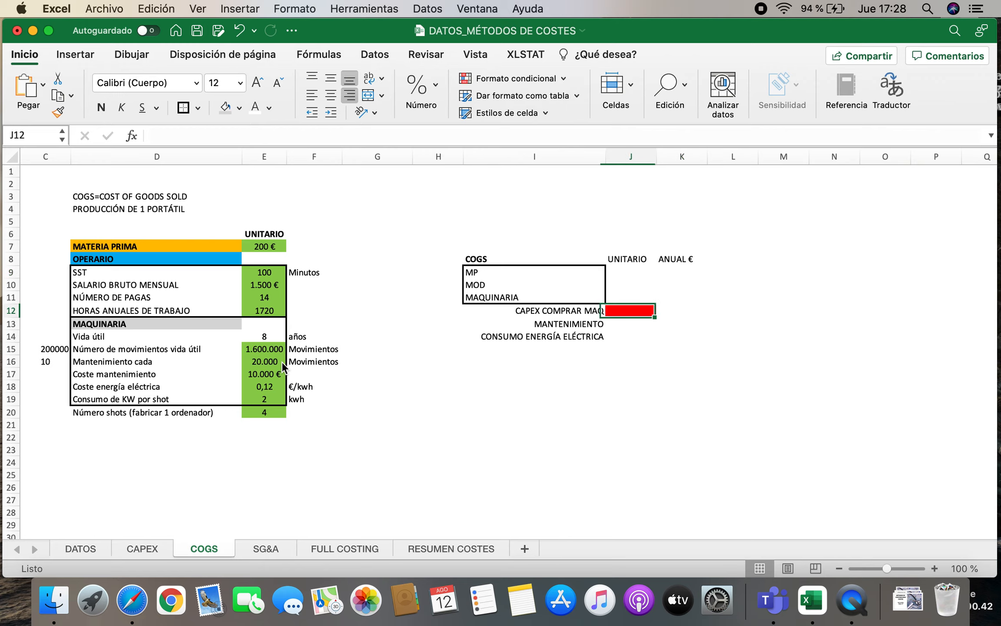
pyautogui.click(239, 108)
pyautogui.click(244, 285)
pyautogui.click(709, 361)
pyautogui.press('Up')
pyautogui.press('Up')
pyautogui.press('Up')
pyautogui.press('Up')
pyautogui.press('Left')
pyautogui.press('Left')
pyautogui.press('Left')
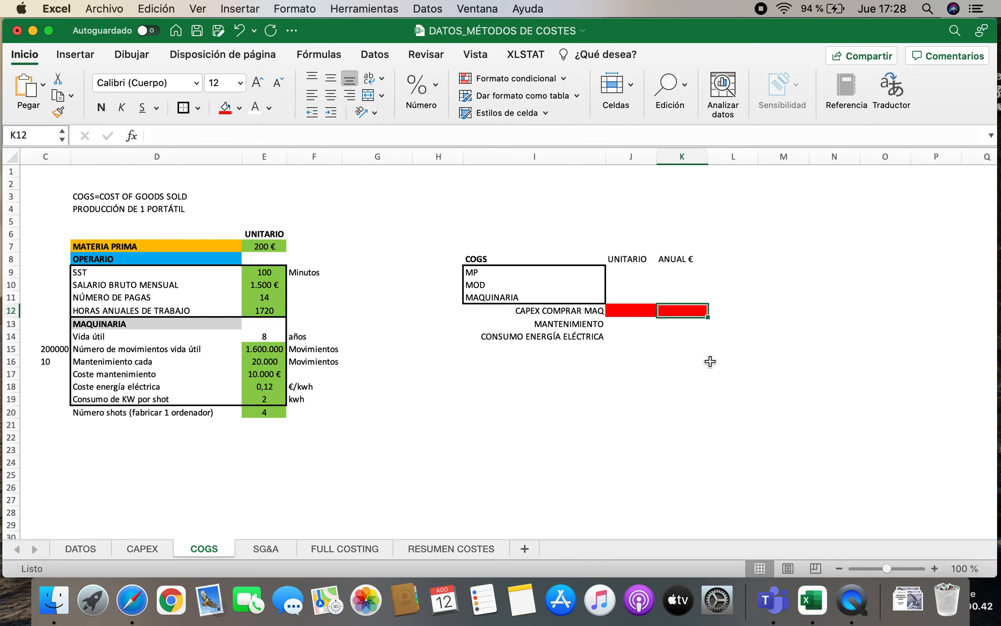
pyautogui.press('Right')
pyautogui.press('Right')
pyautogui.press('Left')
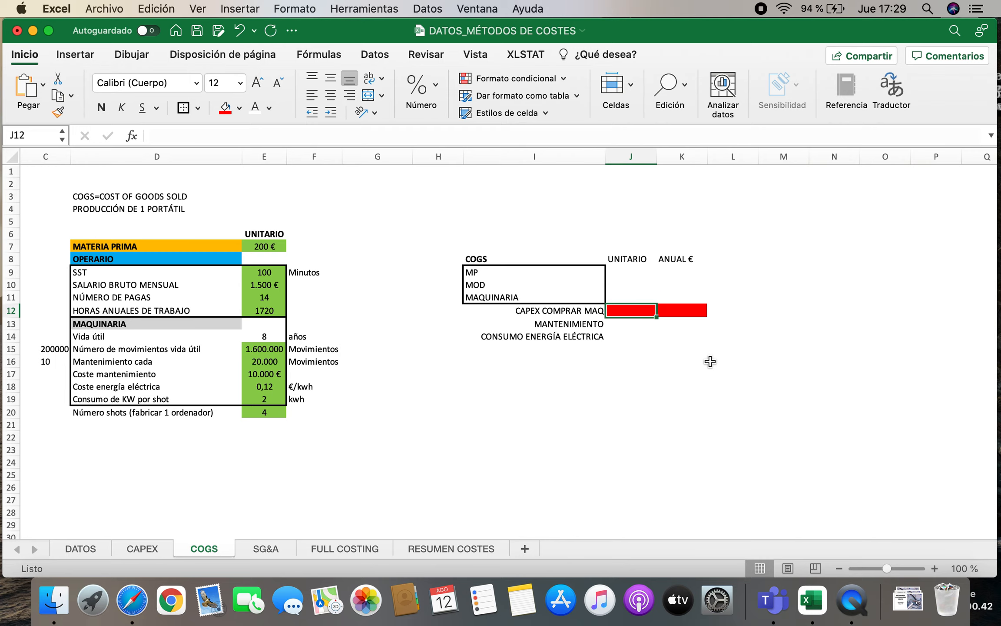
# Calculate the annual MANTENIMIENTO cost in K13 with the formula =C16*E17.
pyautogui.press('Down')
pyautogui.press('Right')
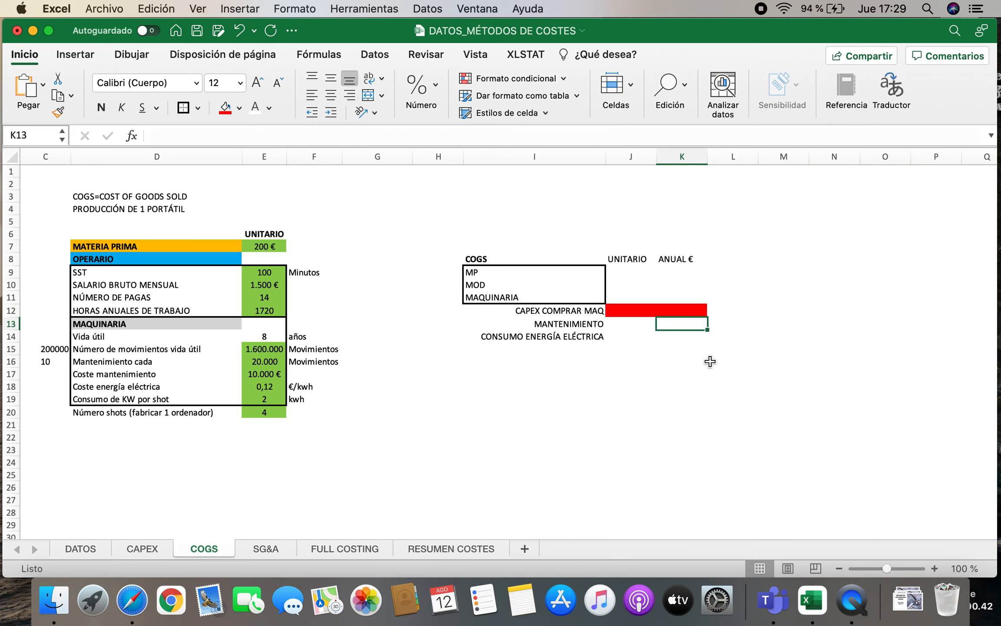
pyautogui.write('=')
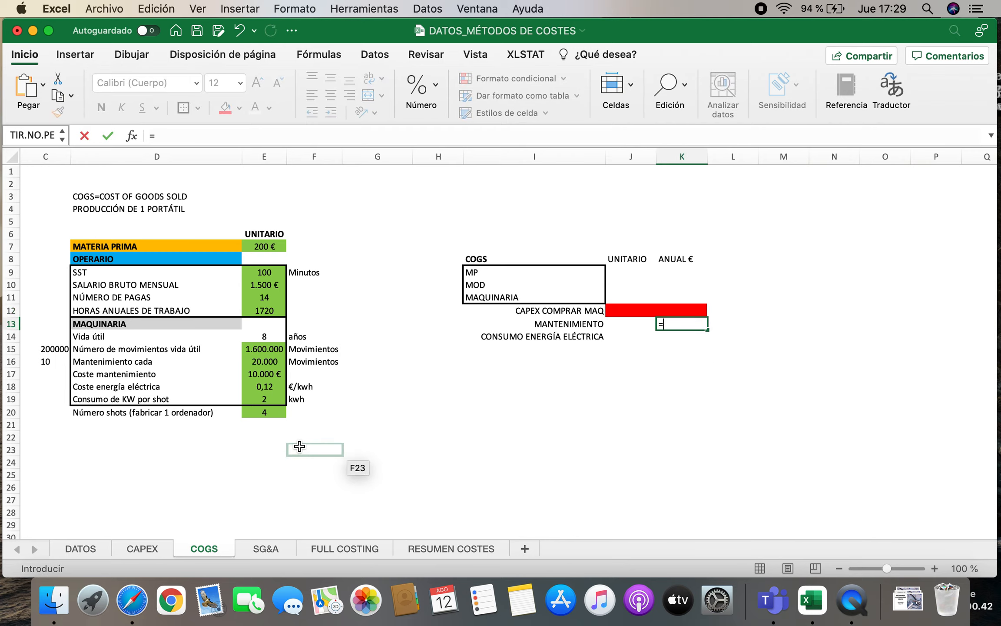
pyautogui.click(57, 365)
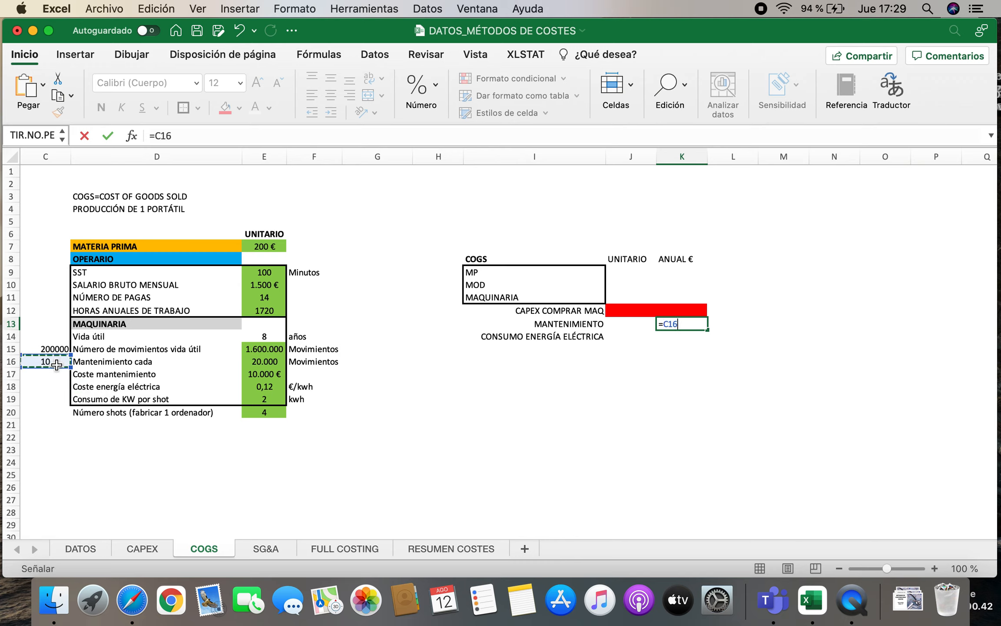
pyautogui.write('*')
pyautogui.click(274, 373)
pyautogui.press('Return')
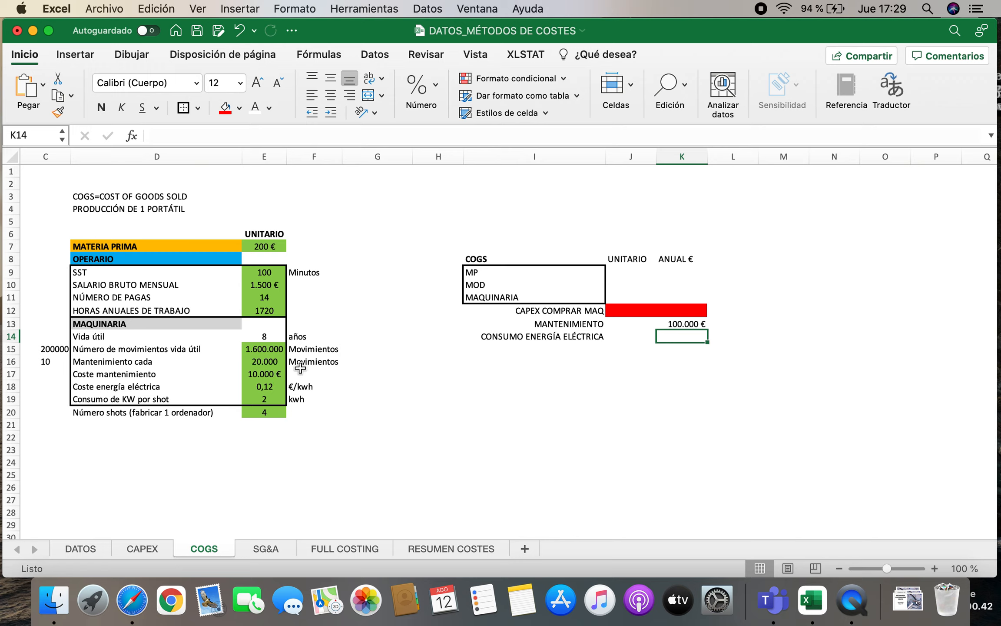
# Centre the contents of columns J and K horizontally.
pyautogui.moveTo(619, 165); pyautogui.dragTo(687, 159)
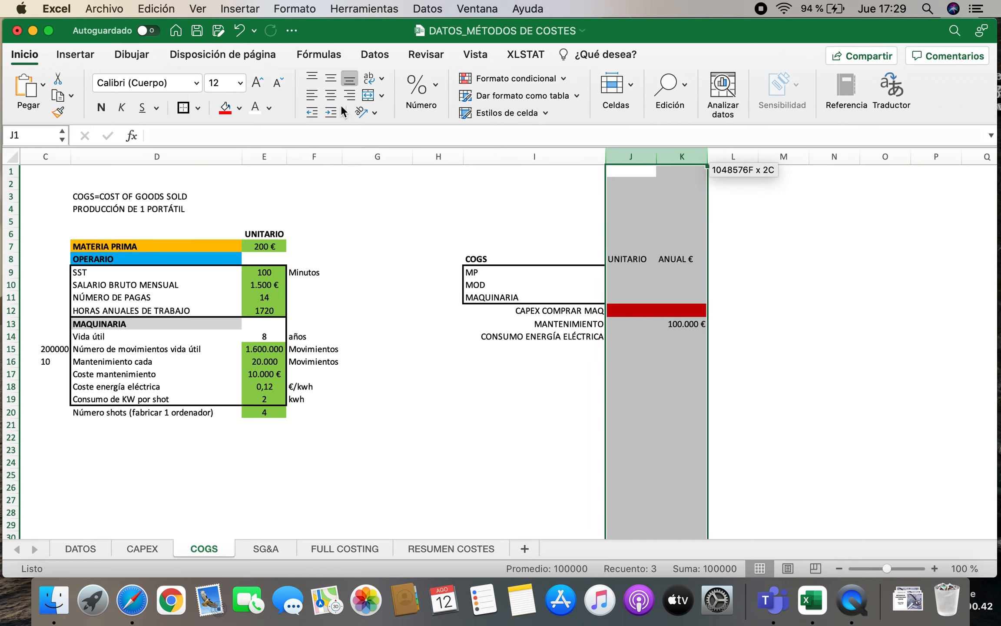
pyautogui.click(331, 94)
pyautogui.click(629, 335)
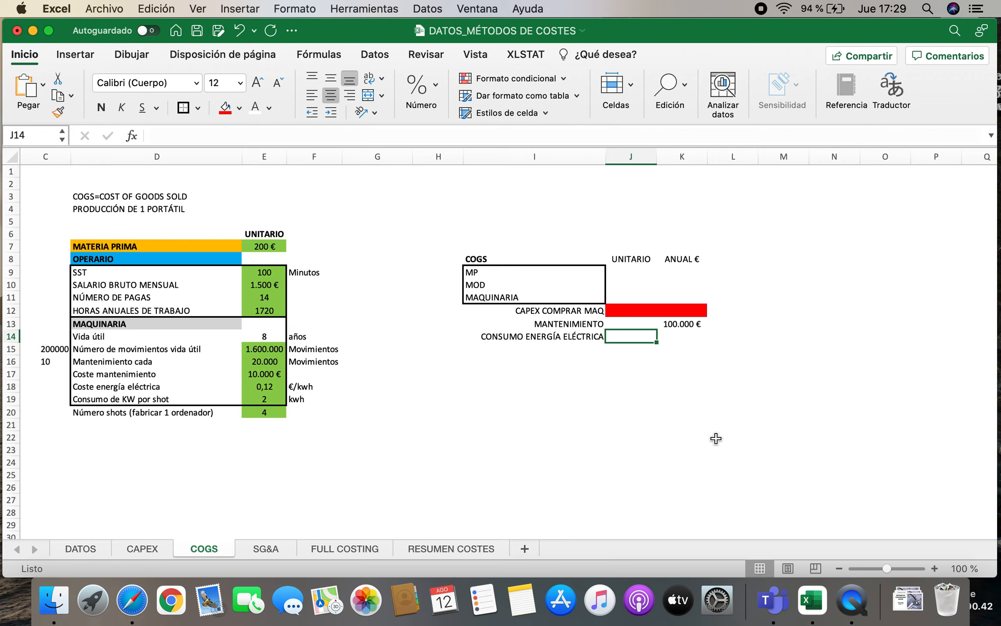
# Calculate the unit MANTENIMIENTO cost in J13 by dividing K13 by the sales forecast in DATOS!H7.
pyautogui.press('Up')
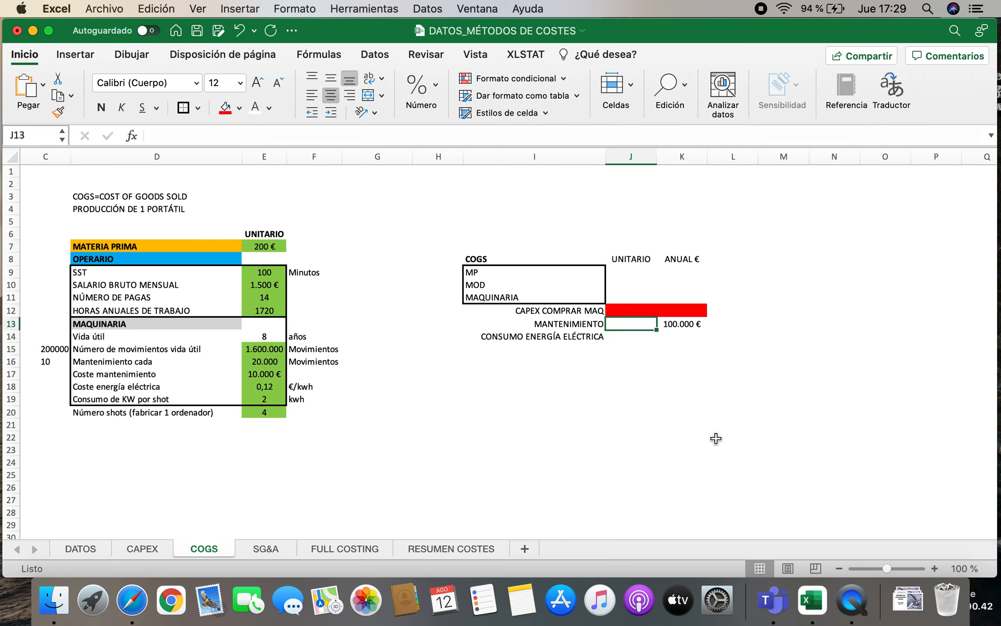
pyautogui.write('=')
pyautogui.click(686, 325)
pyautogui.write('/')
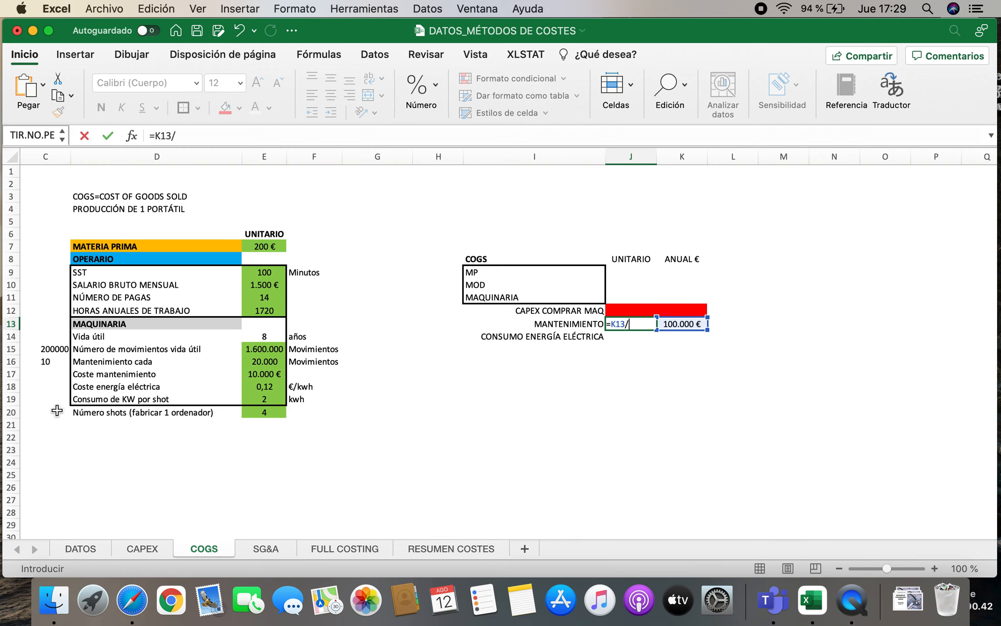
pyautogui.click(91, 553)
pyautogui.click(622, 254)
pyautogui.press('Return')
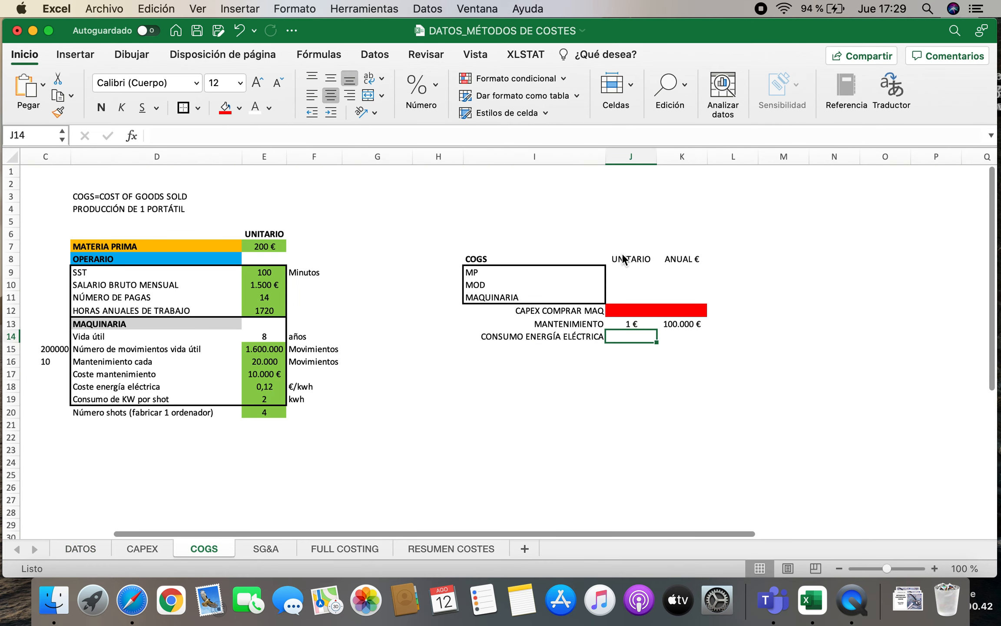
# Review the Coste energía eléctrica price per kWh in row 18 of the machinery data.
pyautogui.press('Left')
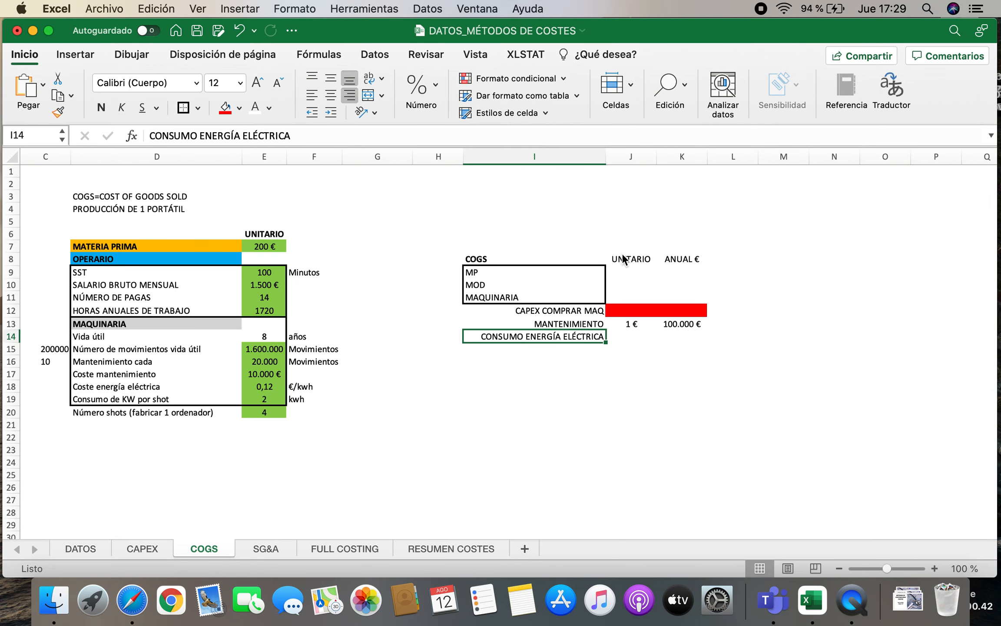
pyautogui.press('Left')
pyautogui.press('Left')
pyautogui.press('Left')
pyautogui.press('Left')
pyautogui.press('Left')
pyautogui.press('Left')
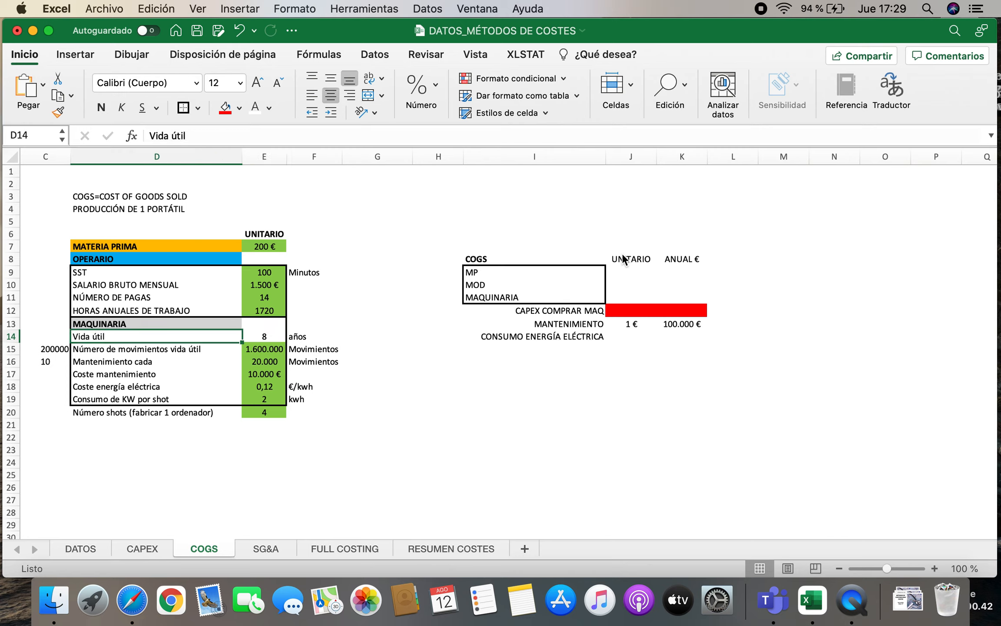
pyautogui.press('Down')
pyautogui.press('Down')
pyautogui.press('Down')
pyautogui.press('Down')
pyautogui.press('Right')
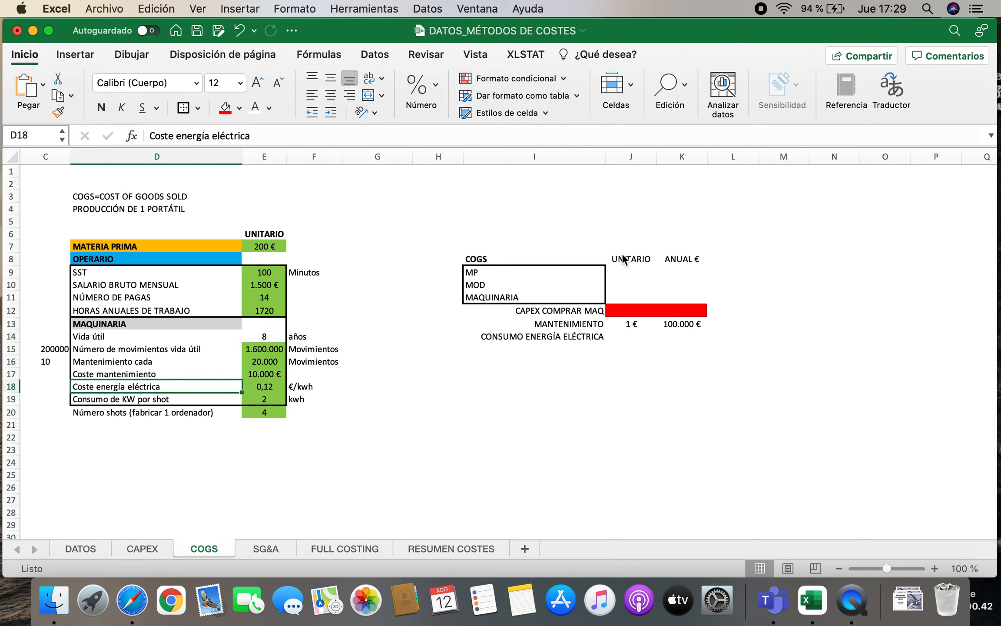
pyautogui.press('Right')
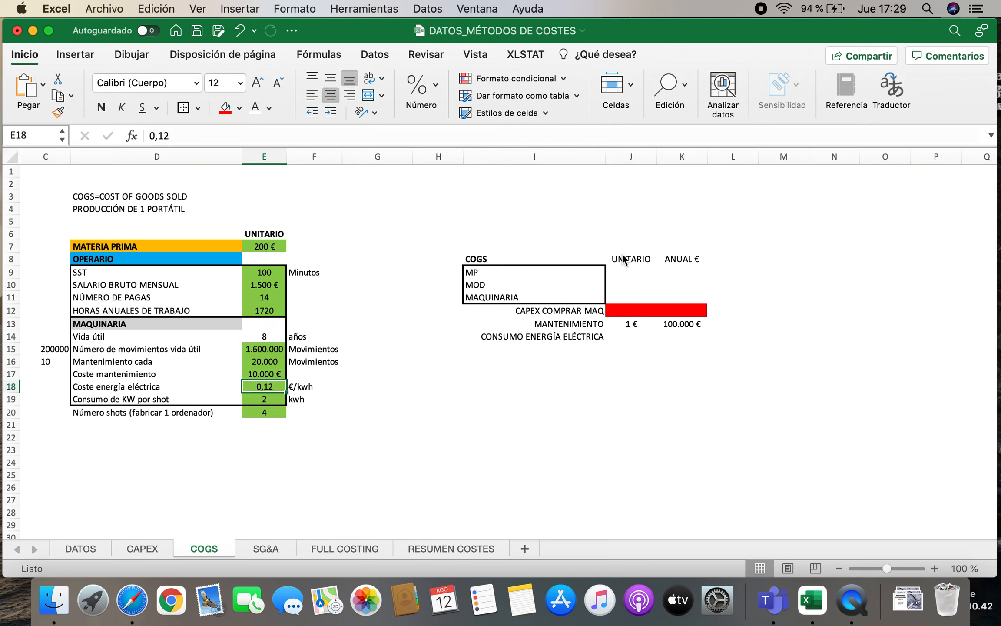
# Calculate the electricity cost per shot in C19 with the formula =E19*E18.
pyautogui.press('Down')
pyautogui.press('Left')
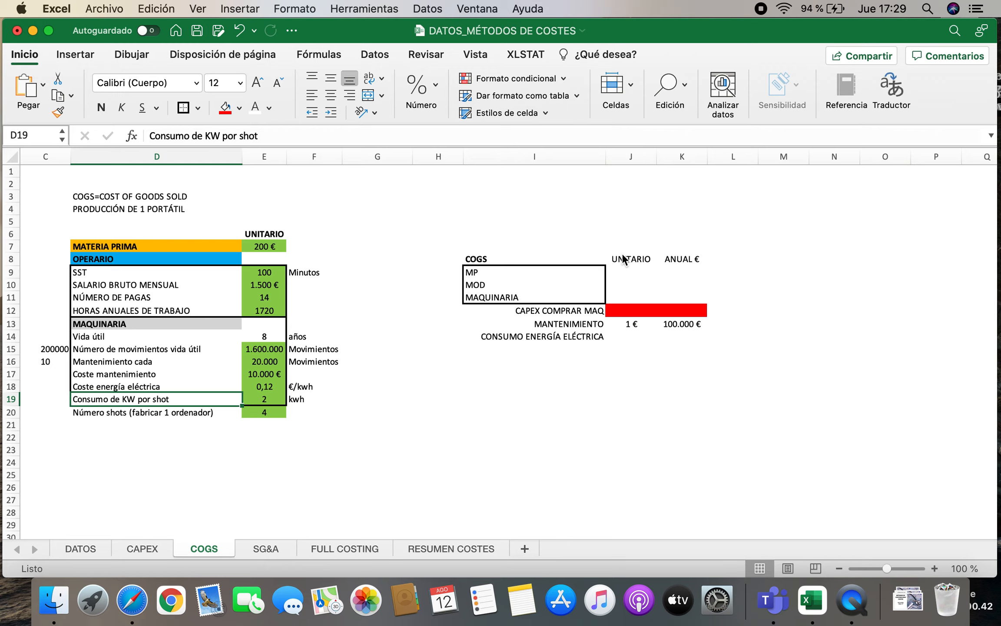
pyautogui.press('Left')
pyautogui.write('=')
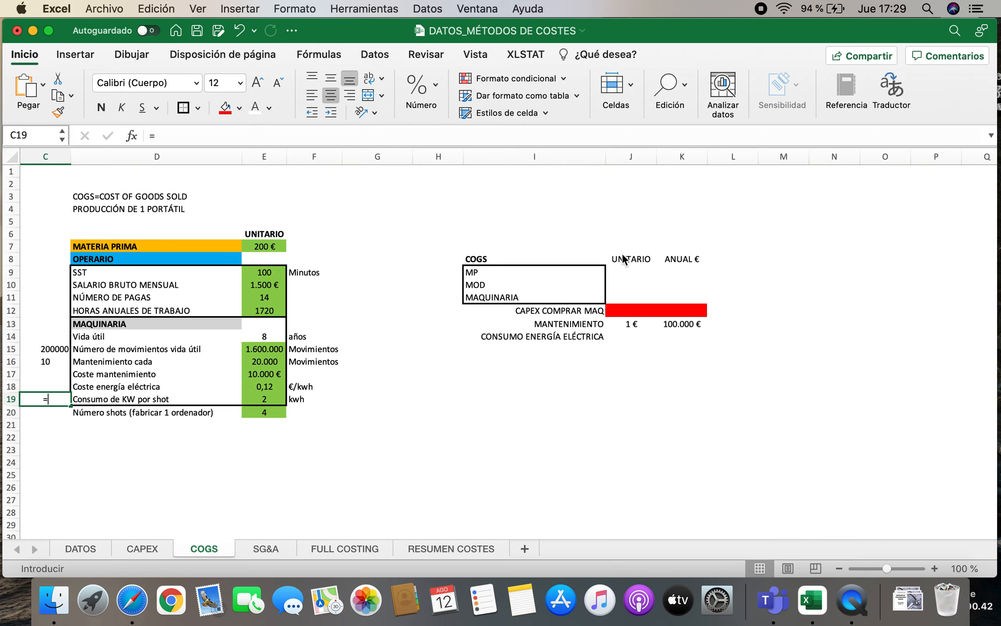
pyautogui.click(266, 398)
pyautogui.write('*')
pyautogui.click(266, 385)
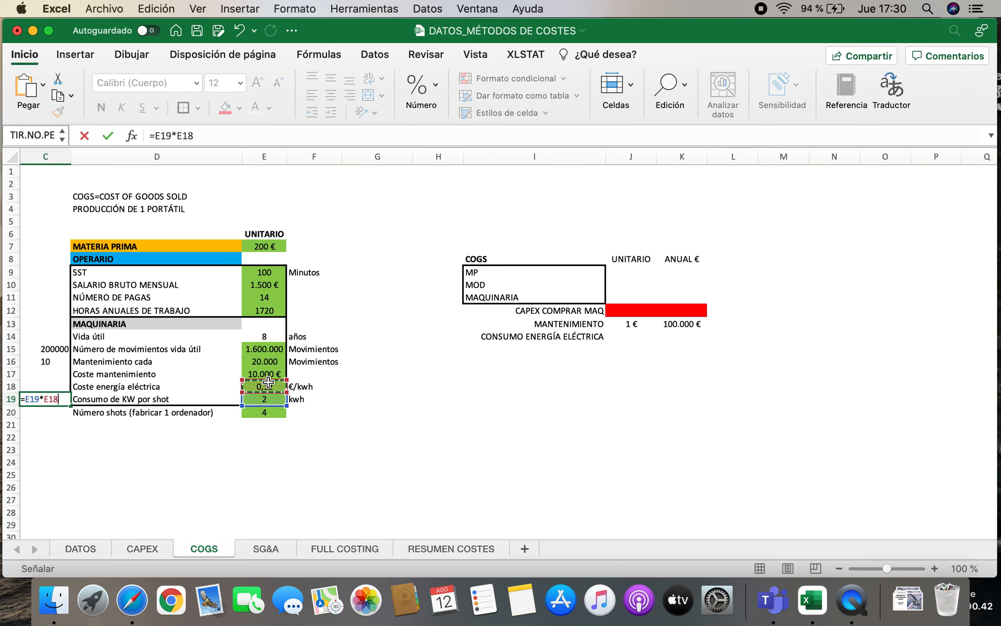
pyautogui.press('Return')
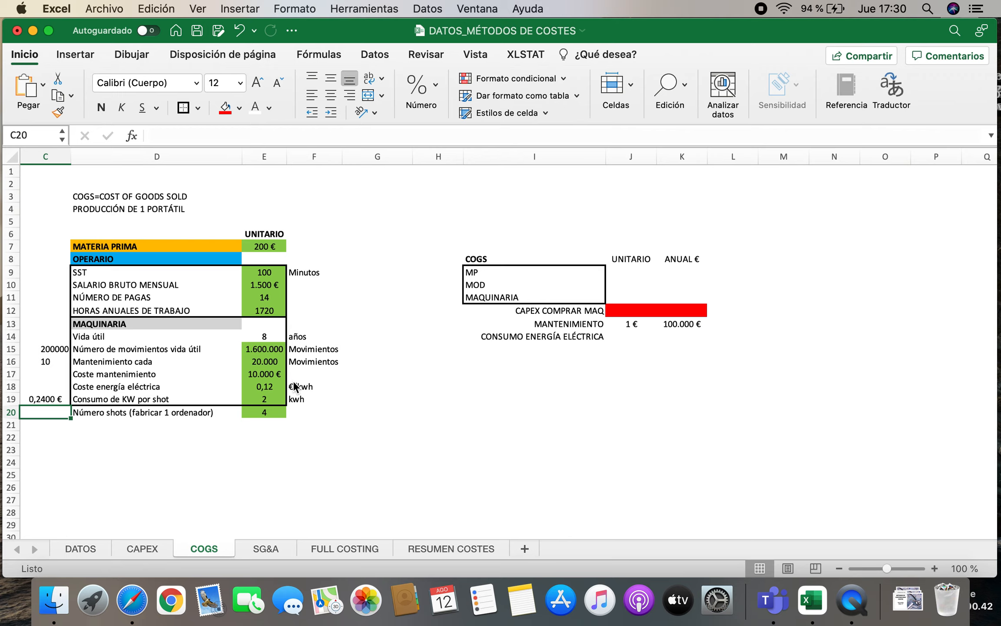
# Calculate the electricity cost of making one computer in C20 with the formula =E20*C19.
pyautogui.press('Right')
pyautogui.press('Down')
pyautogui.press('Down')
pyautogui.press('Up')
pyautogui.press('Up')
pyautogui.press('Right')
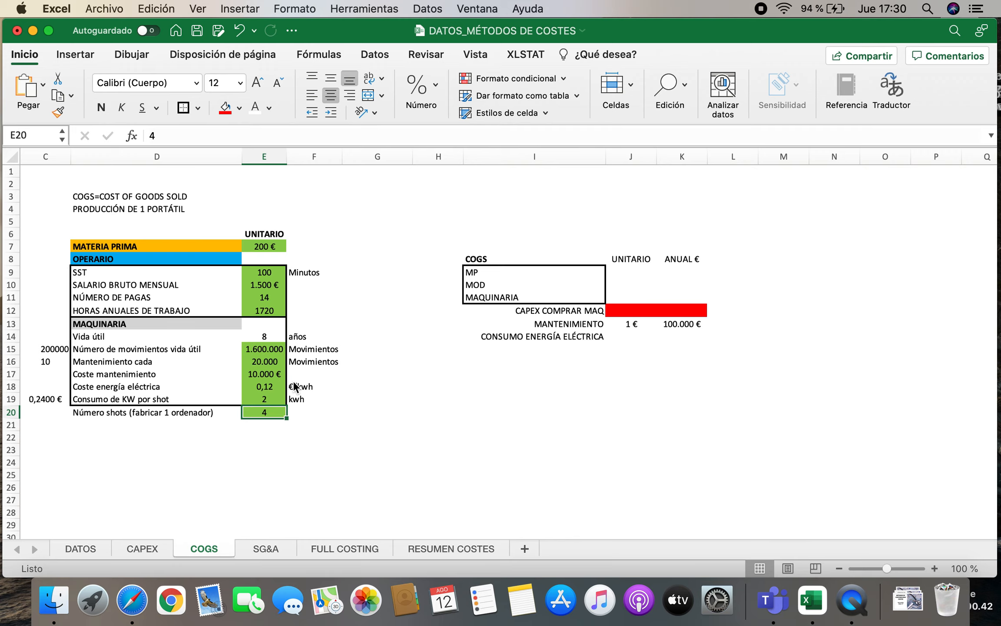
pyautogui.hscroll(-2, 294, 385)
pyautogui.press('Left')
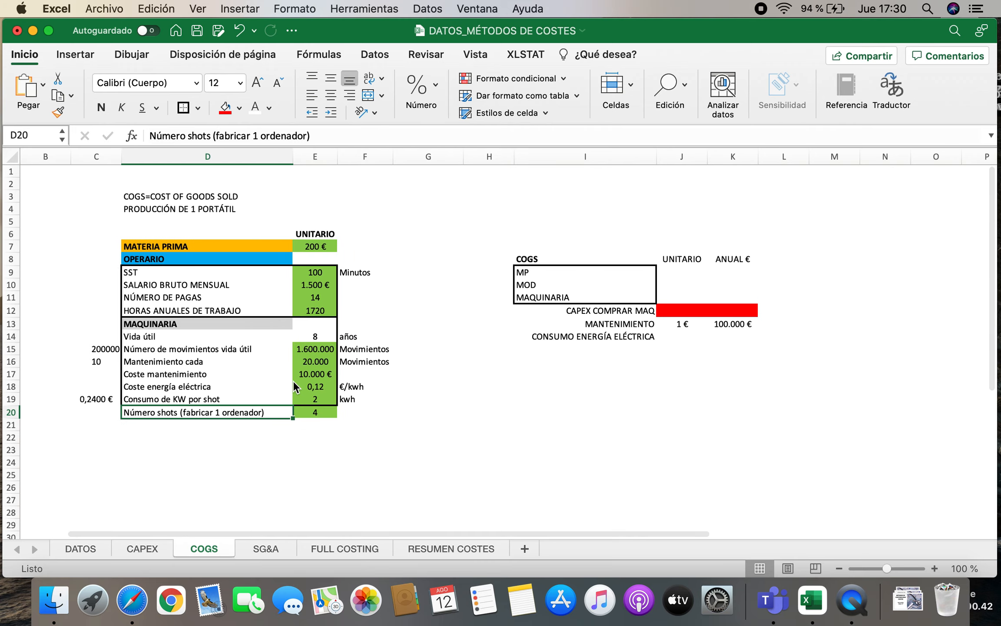
pyautogui.press('Left')
pyautogui.write('=')
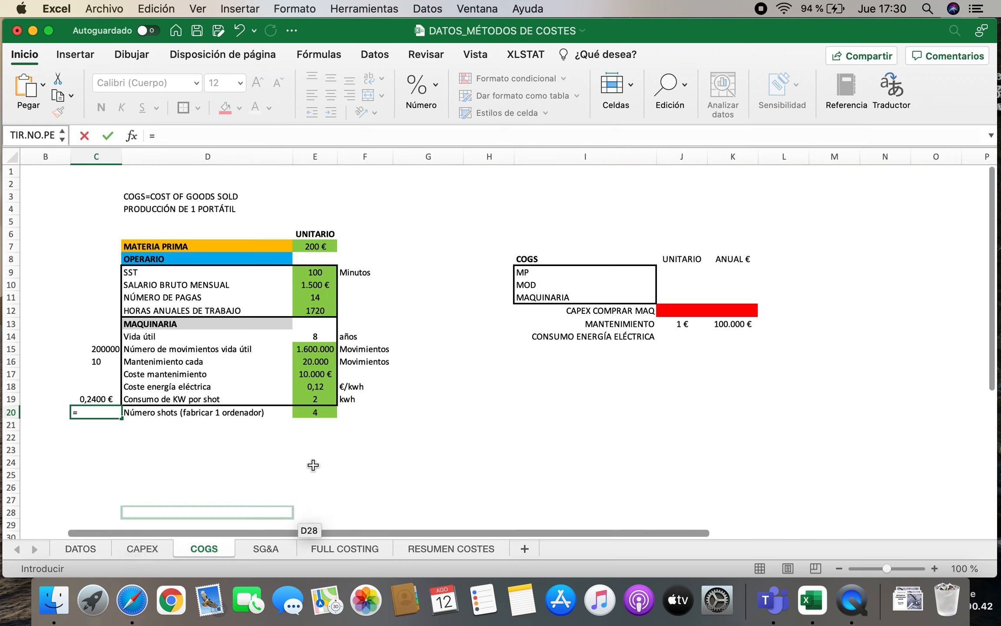
pyautogui.click(317, 415)
pyautogui.write('*')
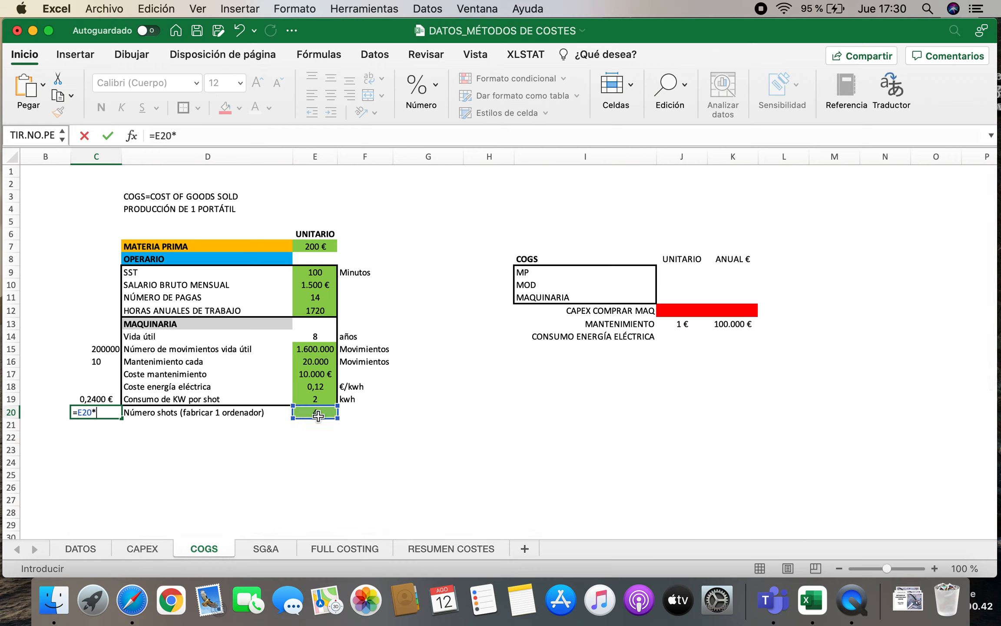
pyautogui.click(97, 400)
pyautogui.press('Return')
pyautogui.press('Up')
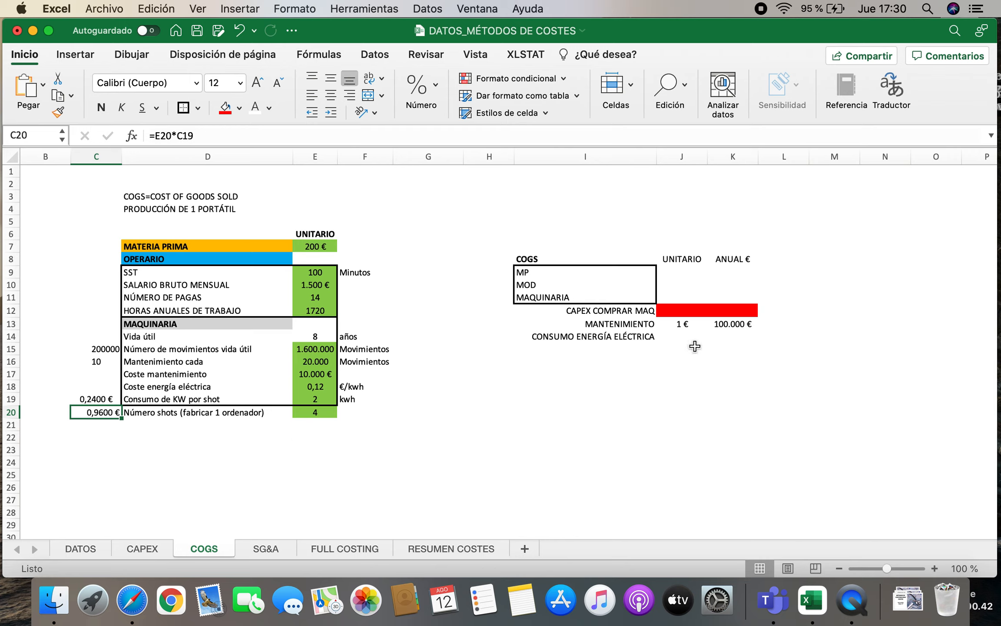
# Link the unit CONSUMO ENERGÍA ELÉCTRICA cost in J14 to C20 and check the formula behind C20.
pyautogui.click(682, 338)
pyautogui.write('=')
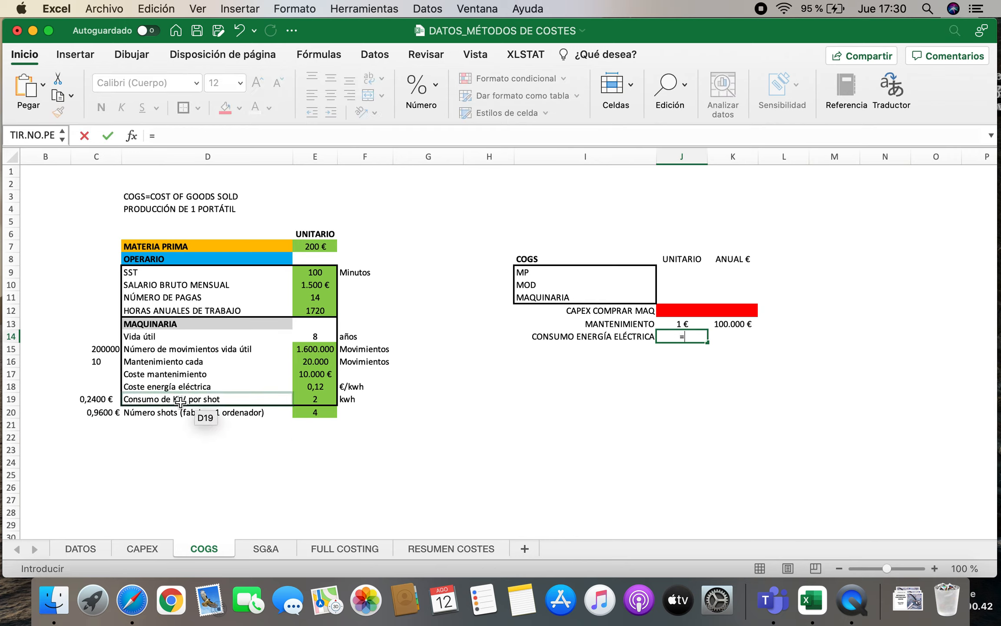
pyautogui.click(109, 412)
pyautogui.press('Return')
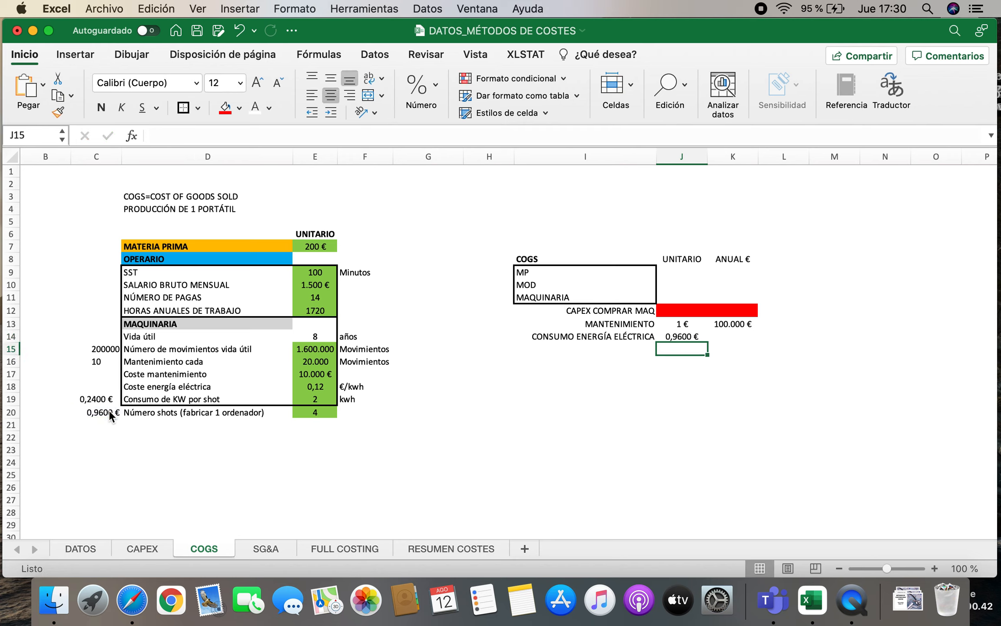
pyautogui.press('Up')
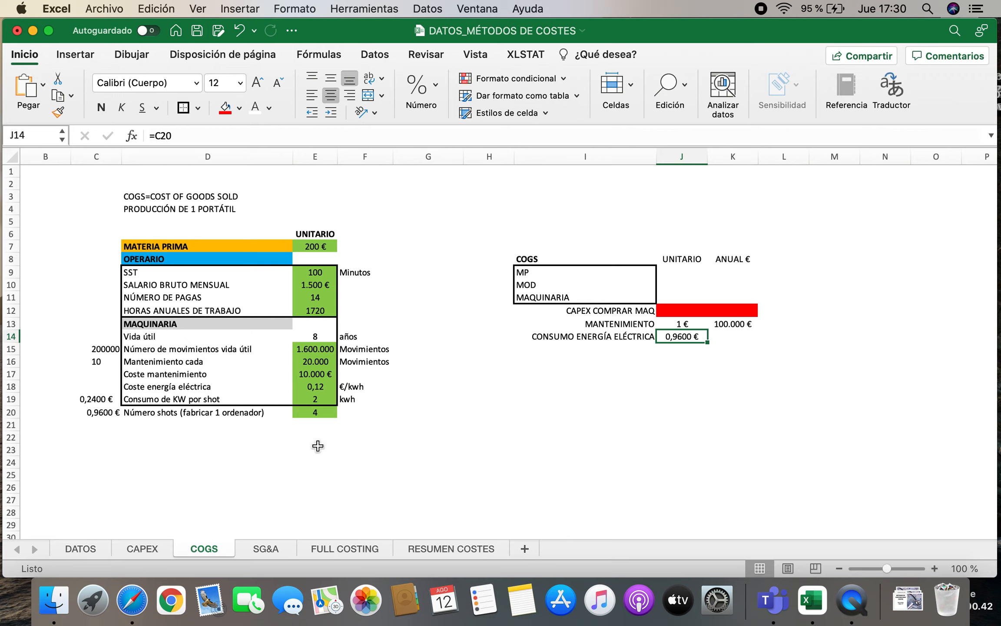
pyautogui.doubleClick(104, 412)
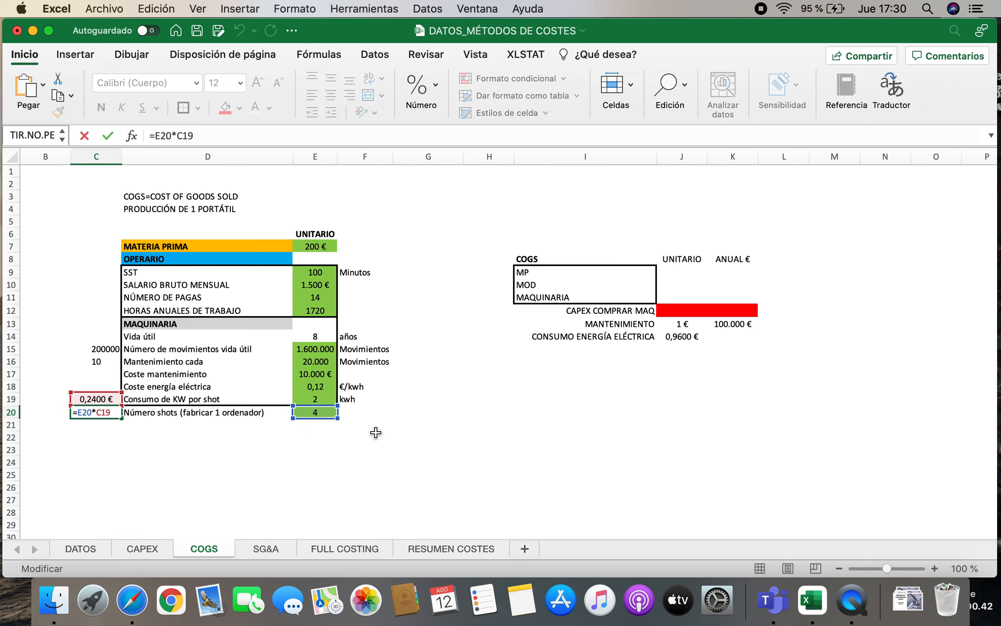
pyautogui.press('Escape')
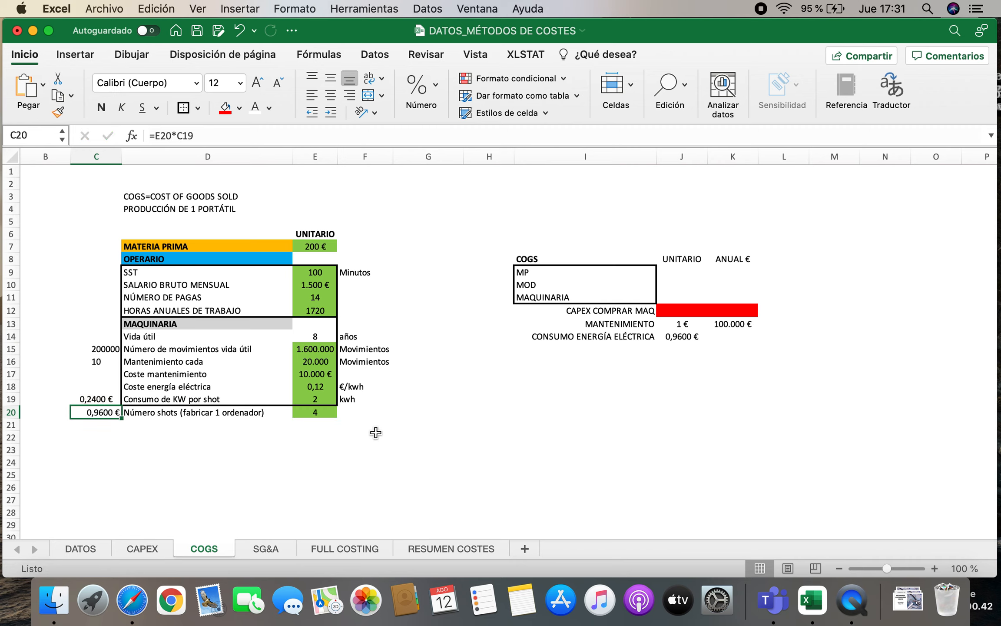
# Calculate the annual CONSUMO ENERGÍA ELÉCTRICA cost in K14 with the formula =DATOS!H7*COGS!J14.
pyautogui.click(737, 335)
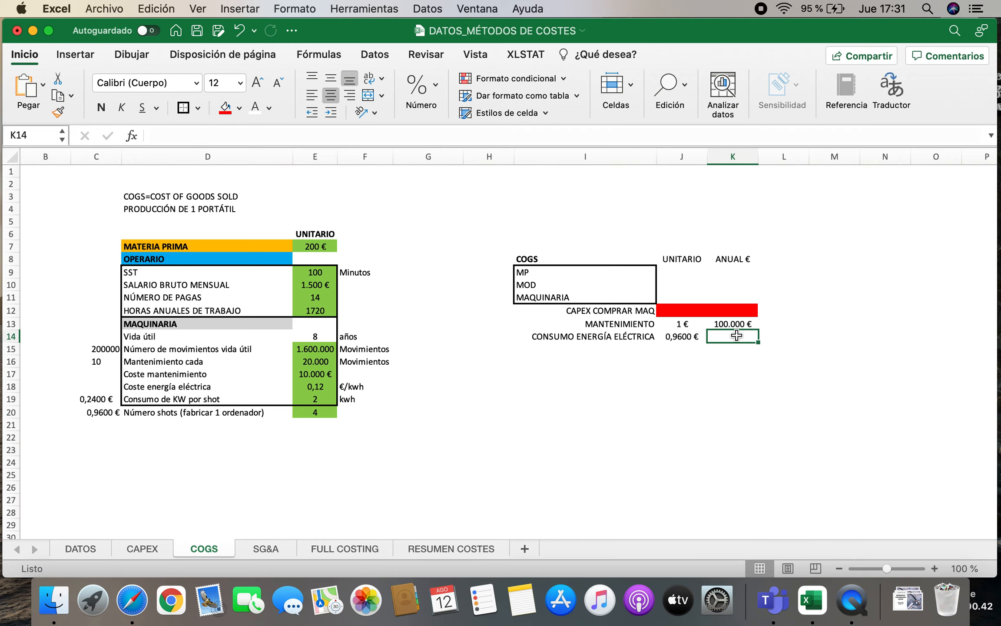
pyautogui.write('=DATOS!')
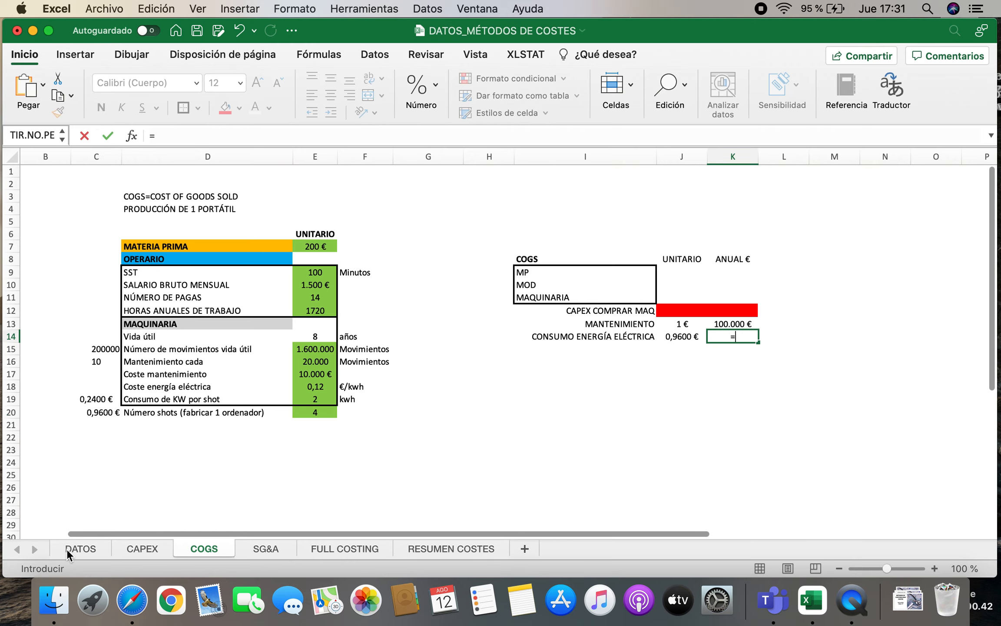
pyautogui.click(81, 548)
pyautogui.click(630, 253)
pyautogui.write('*')
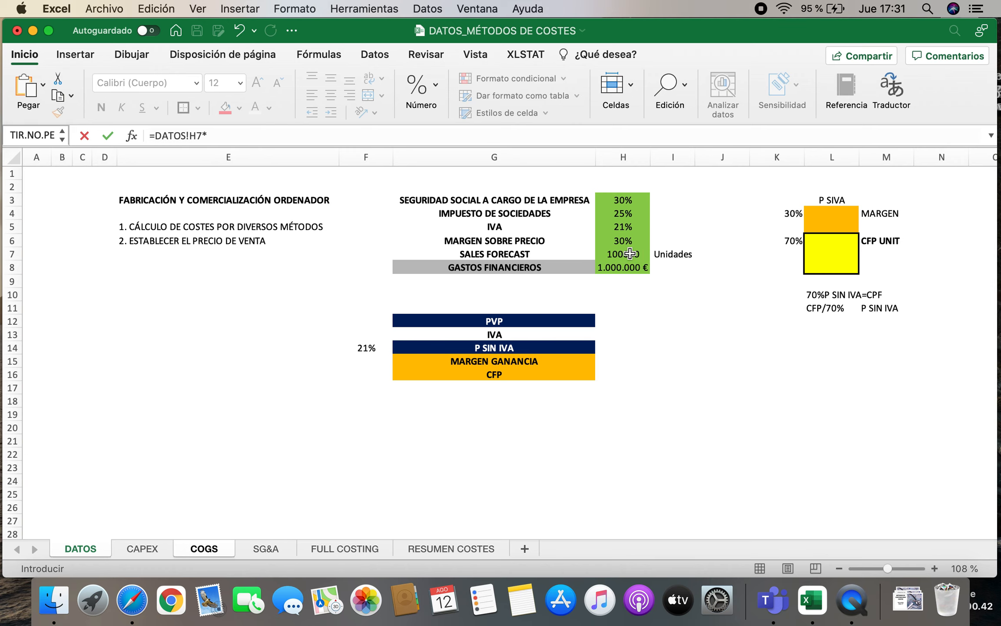
pyautogui.click(212, 549)
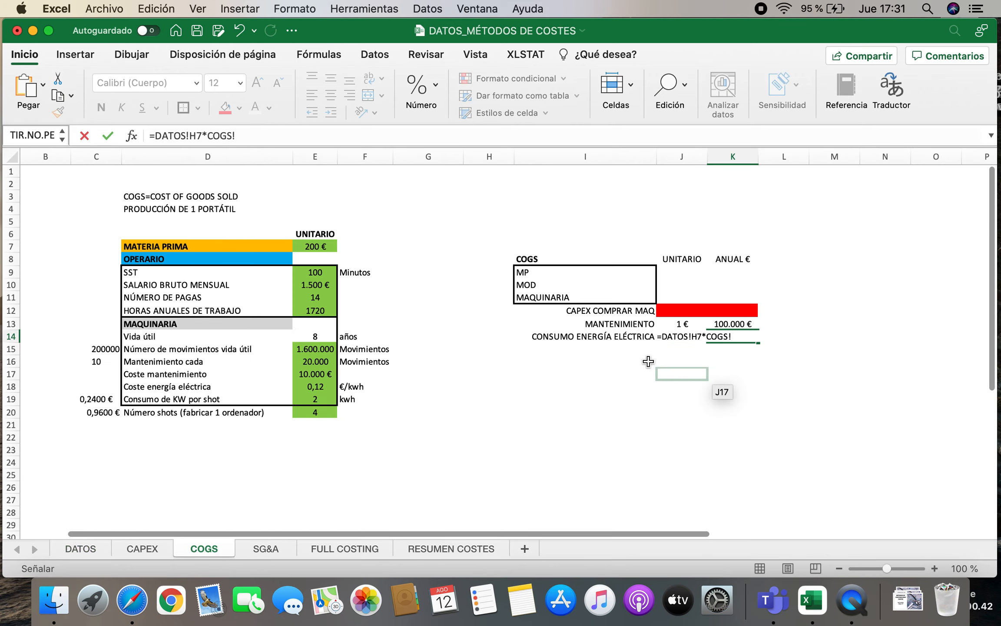
pyautogui.click(636, 353)
pyautogui.press('Up')
pyautogui.press('Right')
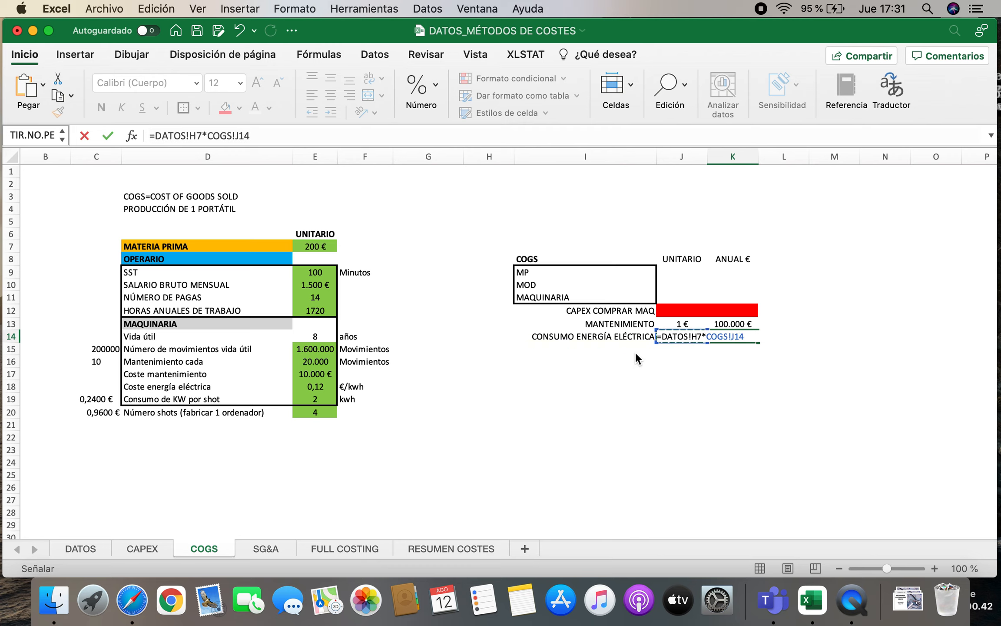
pyautogui.press('Return')
pyautogui.click(726, 336)
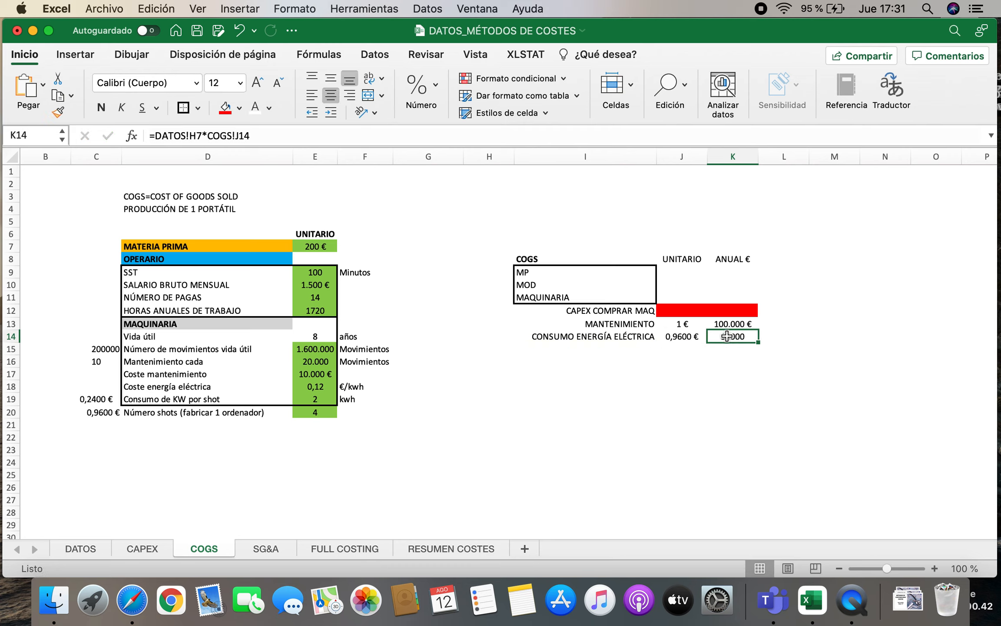
# Format the annual electricity cost in K14 as euro currency with 0 decimal places.
pyautogui.rightClick(726, 335)
pyautogui.click(828, 424)
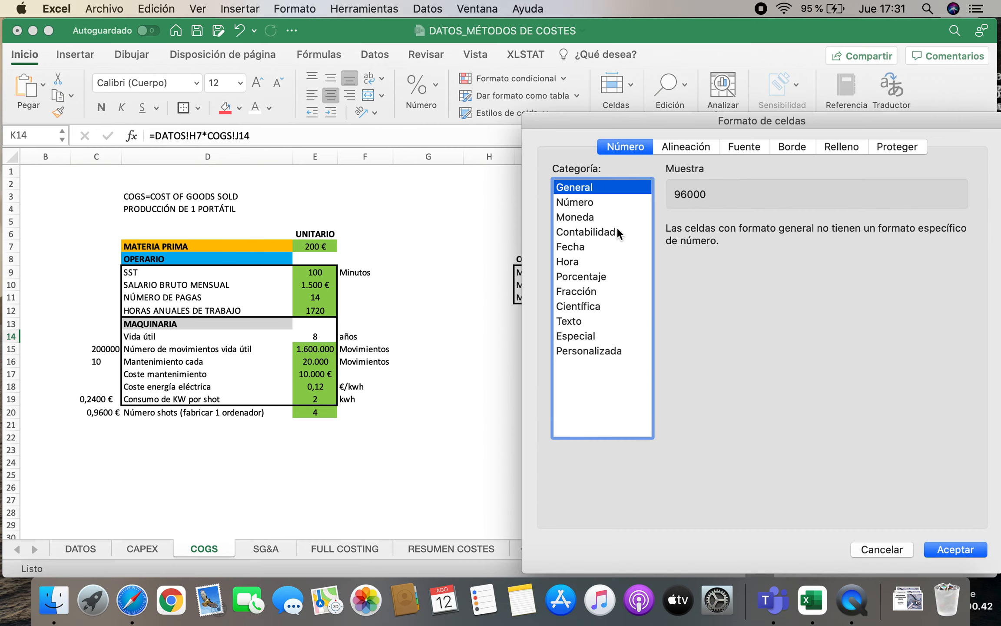
pyautogui.click(616, 217)
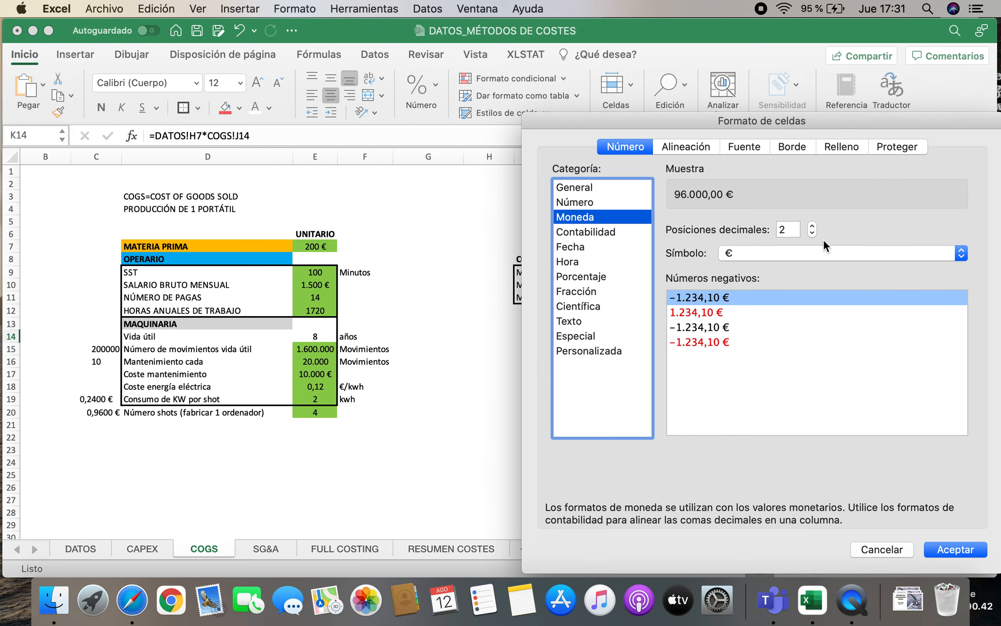
pyautogui.click(812, 233)
pyautogui.click(812, 233)
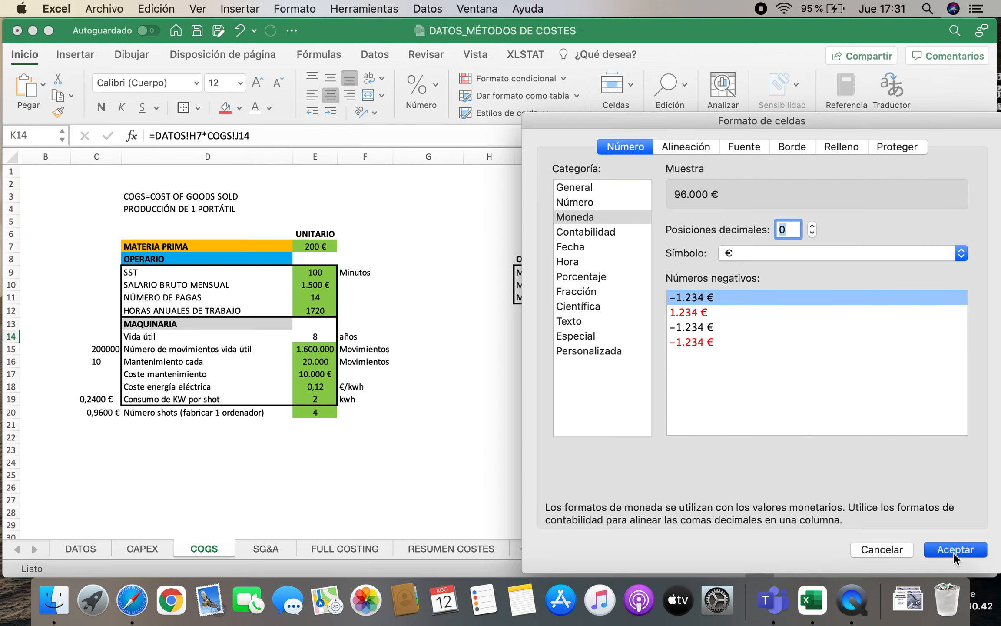
pyautogui.click(954, 550)
pyautogui.click(648, 412)
# Make the MAQUINARIA row of the COGS summary bold across I11:K11.
pyautogui.moveTo(643, 298); pyautogui.dragTo(746, 297)
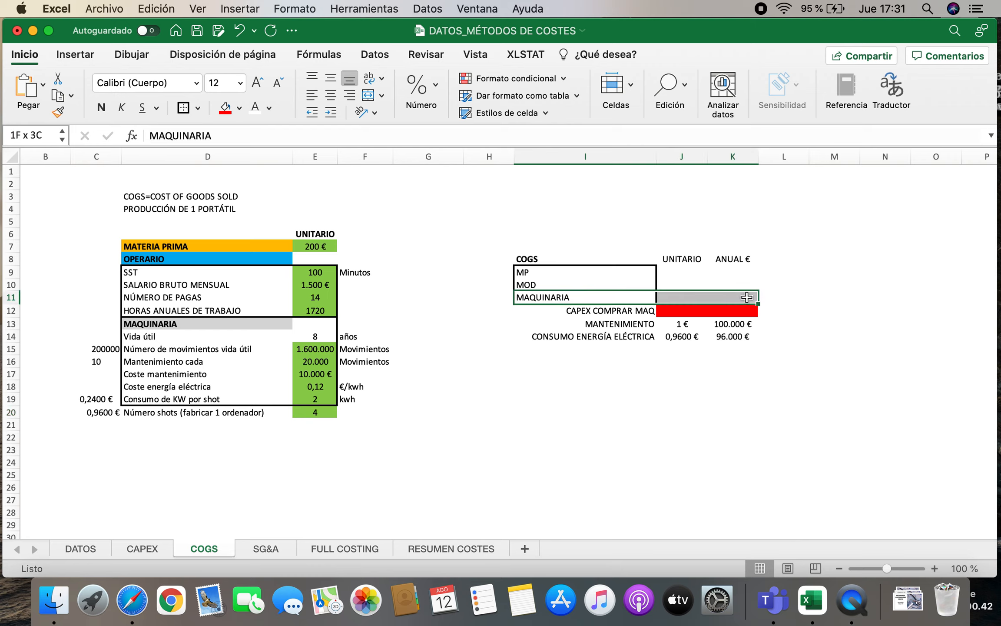
pyautogui.press('super+b')
pyautogui.click(612, 348)
# Total the unit machinery costs in J11 with the formula =SUMA(J12:J14).
pyautogui.press('Up')
pyautogui.press('Up')
pyautogui.press('Up')
pyautogui.press('Up')
pyautogui.press('Right')
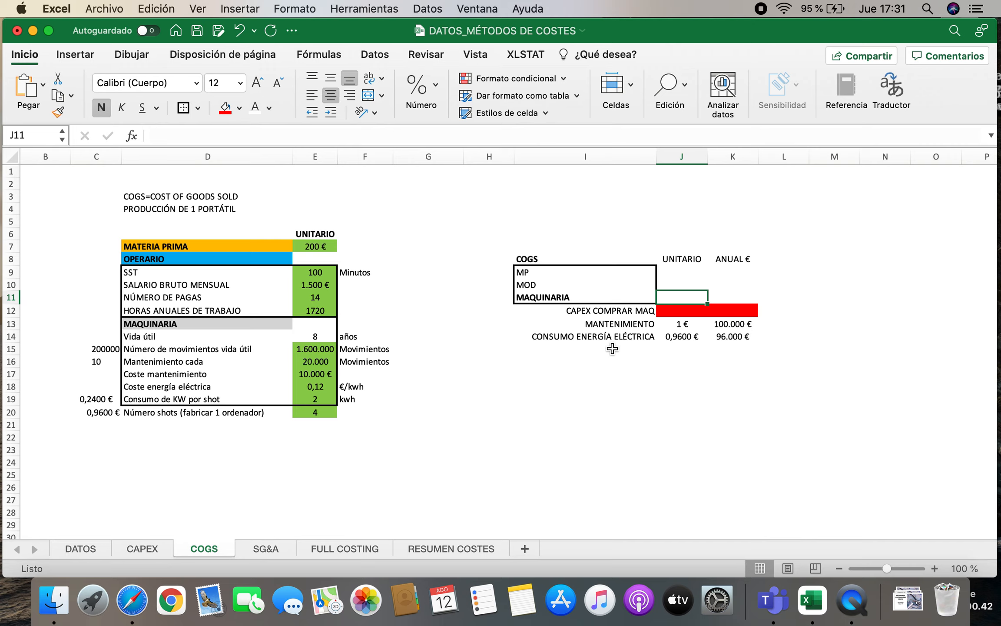
pyautogui.write('=SUMA(')
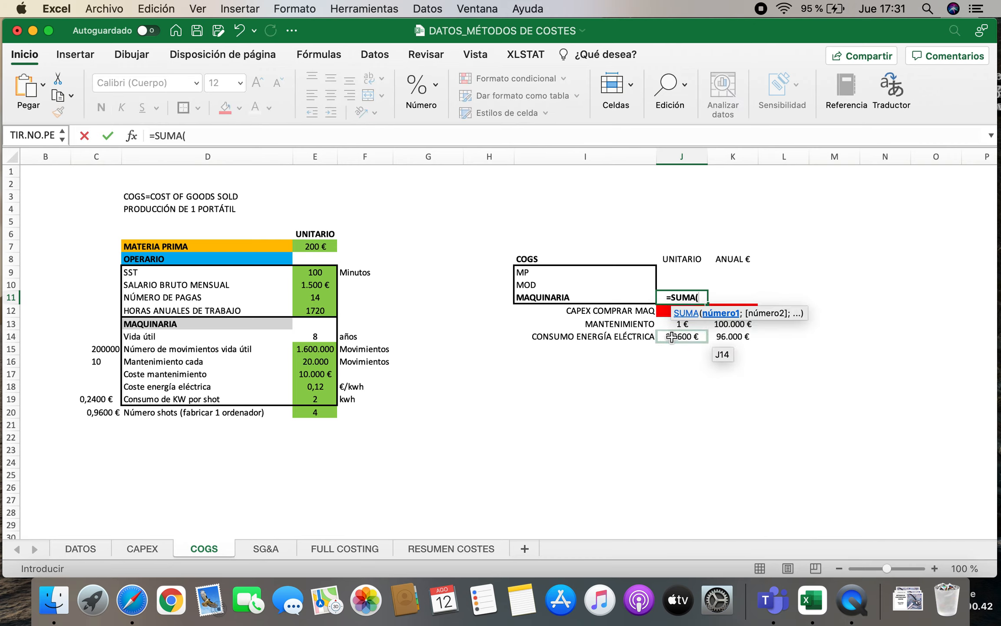
pyautogui.moveTo(669, 311); pyautogui.dragTo(668, 334)
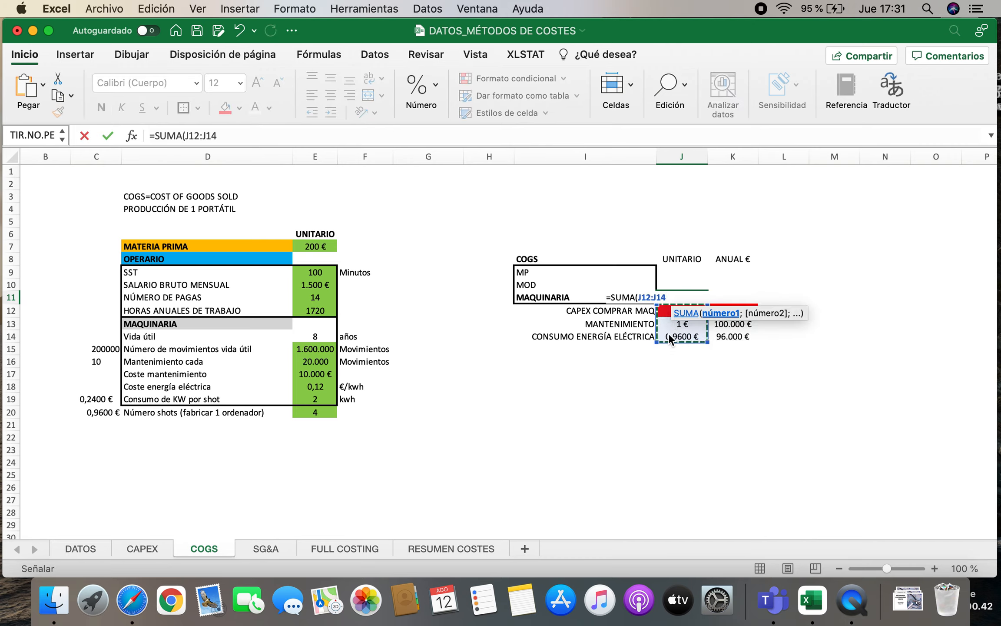
pyautogui.press('Return')
# Extend the MAQUINARIA sum formula from J11 to the annual cost cell K11.
pyautogui.press('Up')
pyautogui.press('Right')
pyautogui.write('=')
pyautogui.press('Escape')
pyautogui.click(684, 298)
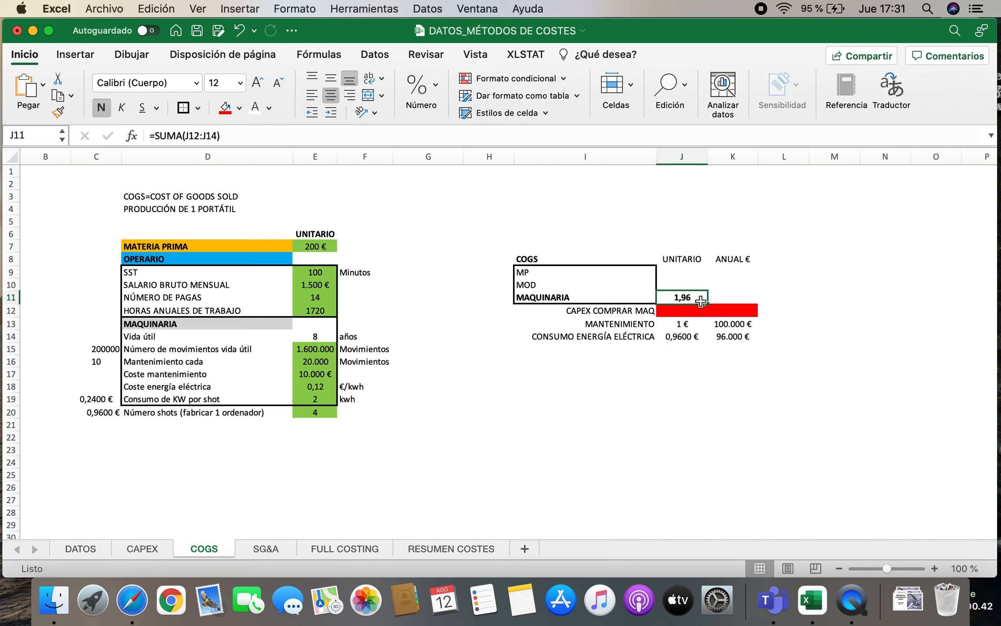
pyautogui.moveTo(707, 304); pyautogui.dragTo(765, 309)
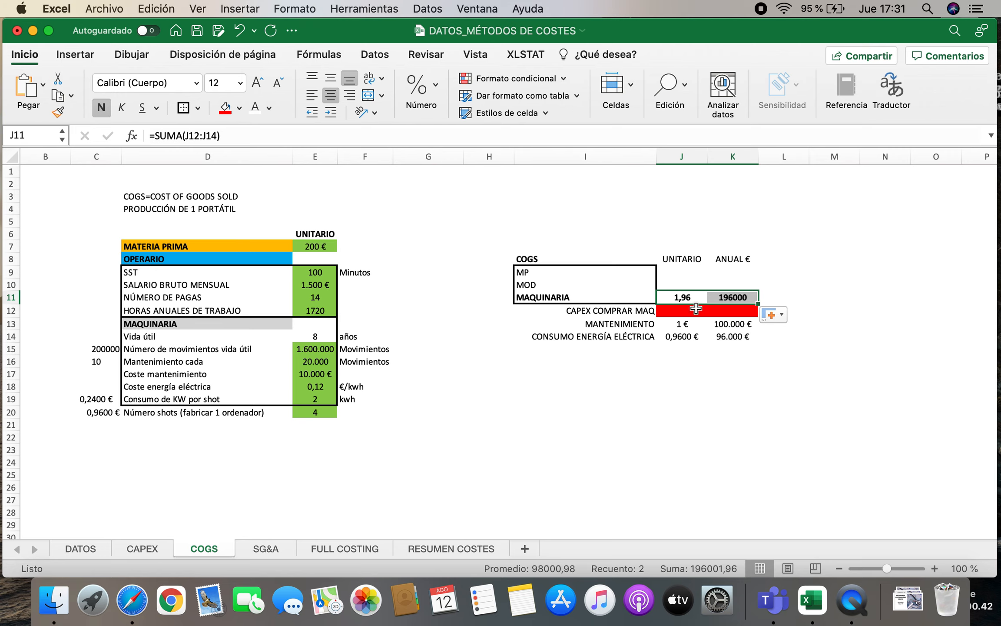
# Format the MP, MOD and MAQUINARIA costs in J9:K11 as euro currency with 2 decimal places.
pyautogui.moveTo(673, 273); pyautogui.dragTo(735, 297)
pyautogui.rightClick(735, 297)
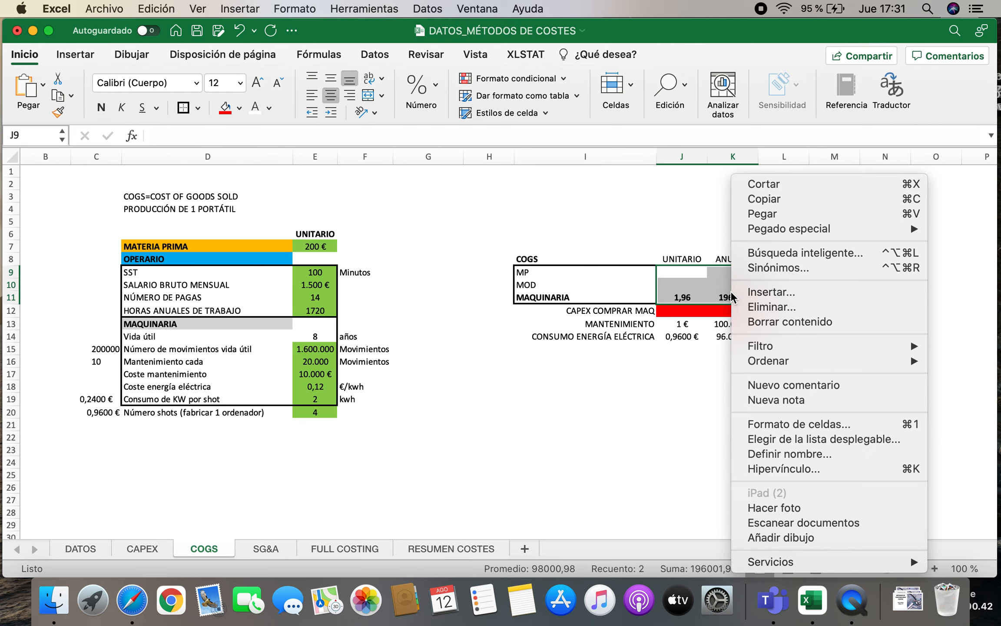
pyautogui.click(764, 423)
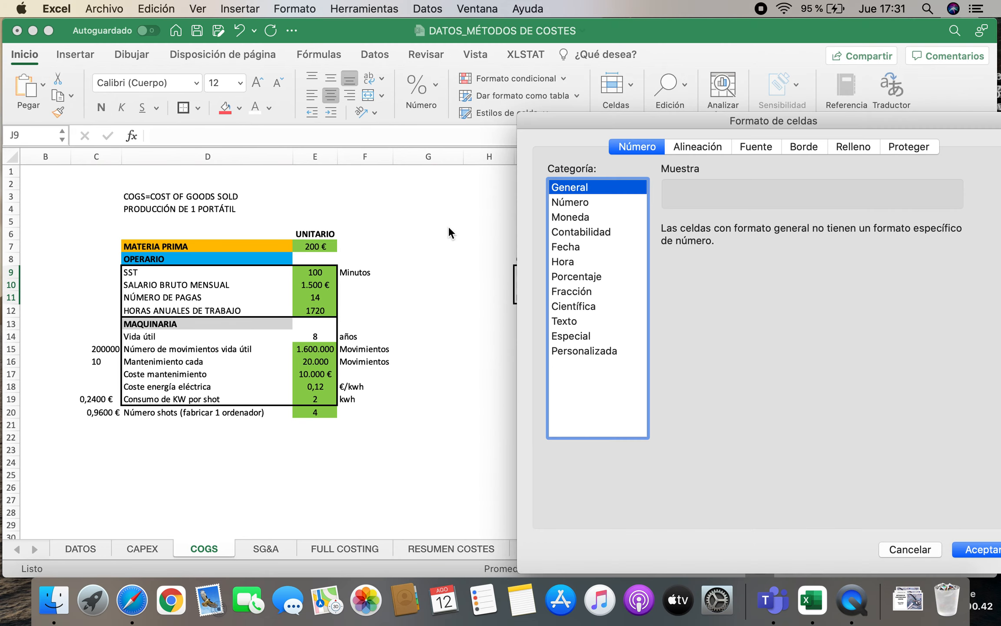
pyautogui.click(562, 218)
pyautogui.click(808, 232)
pyautogui.click(808, 233)
pyautogui.click(808, 224)
pyautogui.click(807, 224)
pyautogui.click(976, 551)
pyautogui.click(544, 420)
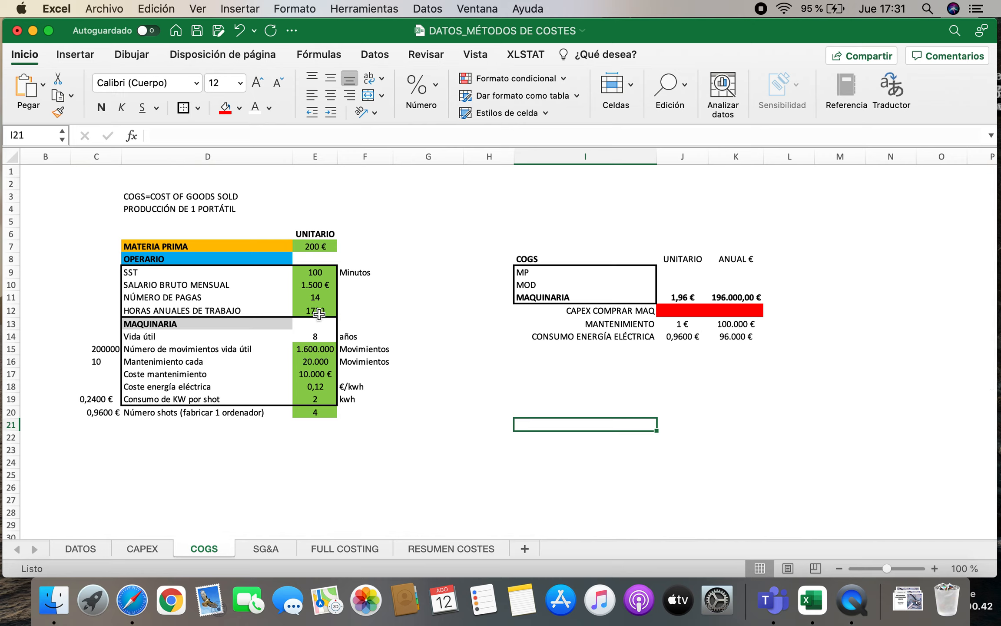
# Link the unit MP cost in J9 to the MATERIA PRIMA value in E7.
pyautogui.moveTo(134, 246); pyautogui.dragTo(324, 249)
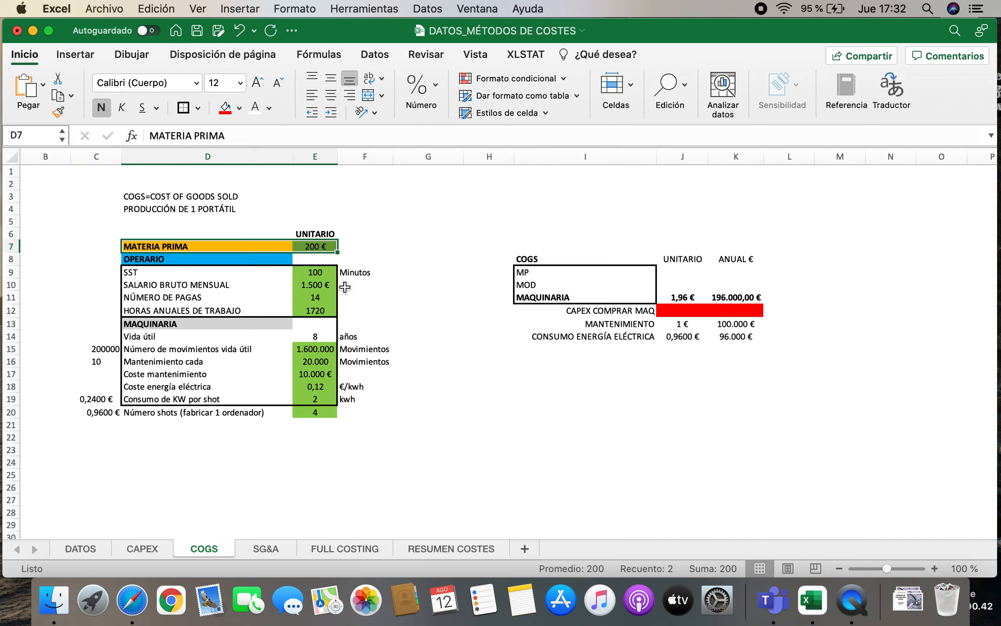
pyautogui.click(675, 271)
pyautogui.write('=')
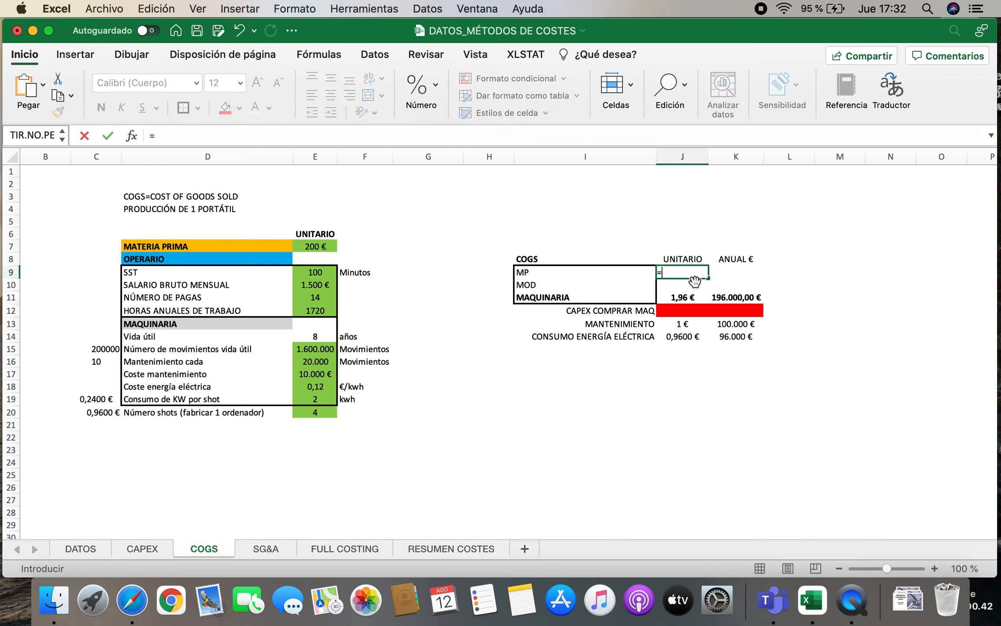
pyautogui.click(325, 249)
pyautogui.press('Tab')
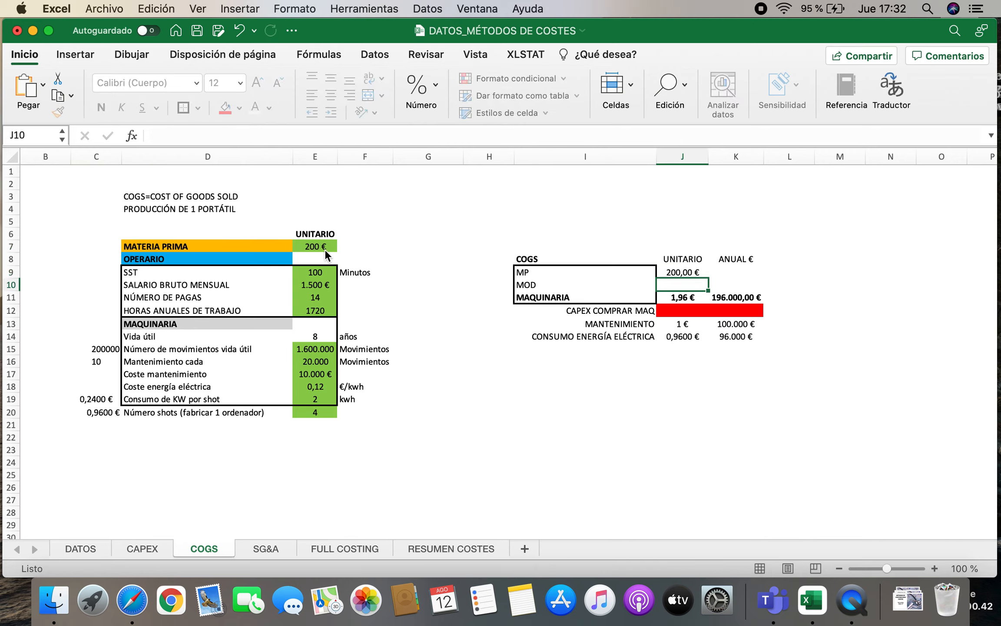
# Calculate the annual MP cost in K9 with the formula =J9*DATOS!H7.
pyautogui.write('=')
pyautogui.click(679, 273)
pyautogui.write('*')
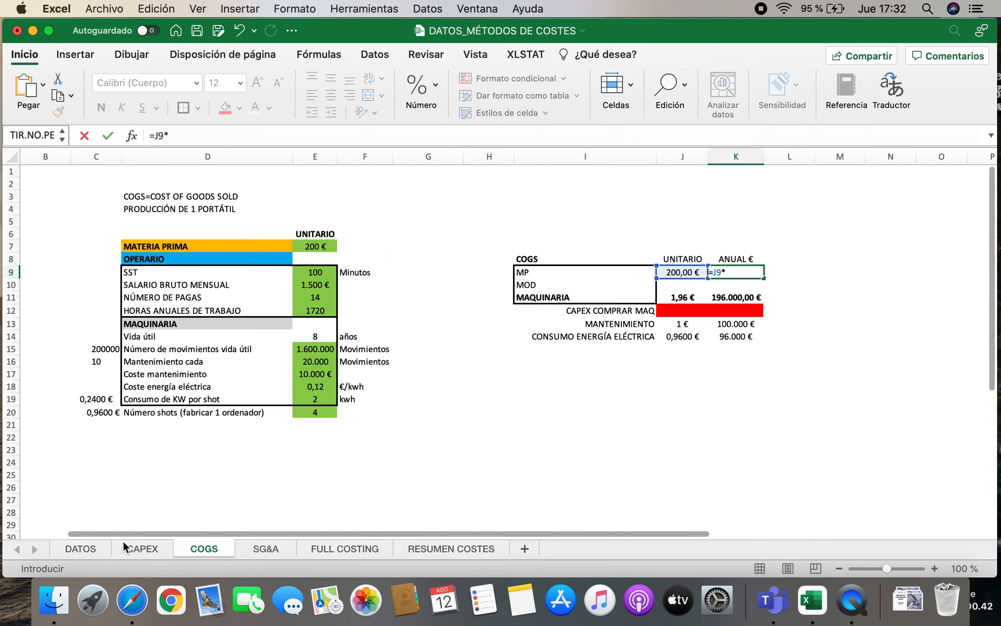
pyautogui.click(91, 544)
pyautogui.click(615, 255)
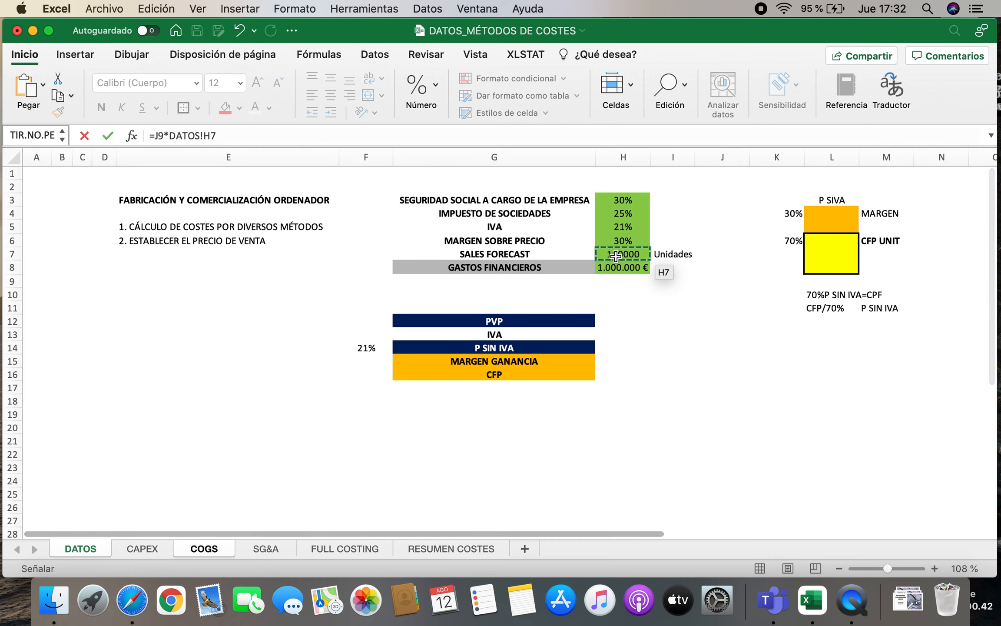
pyautogui.press('Return')
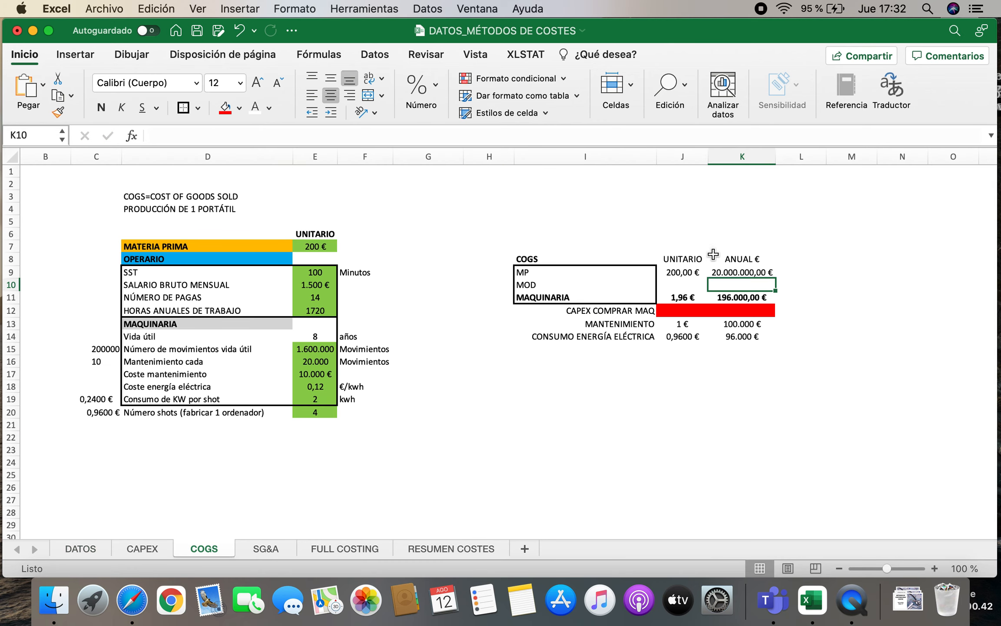
# Open the cell format settings for the annual costs in K9:K11.
pyautogui.moveTo(737, 272); pyautogui.dragTo(739, 296)
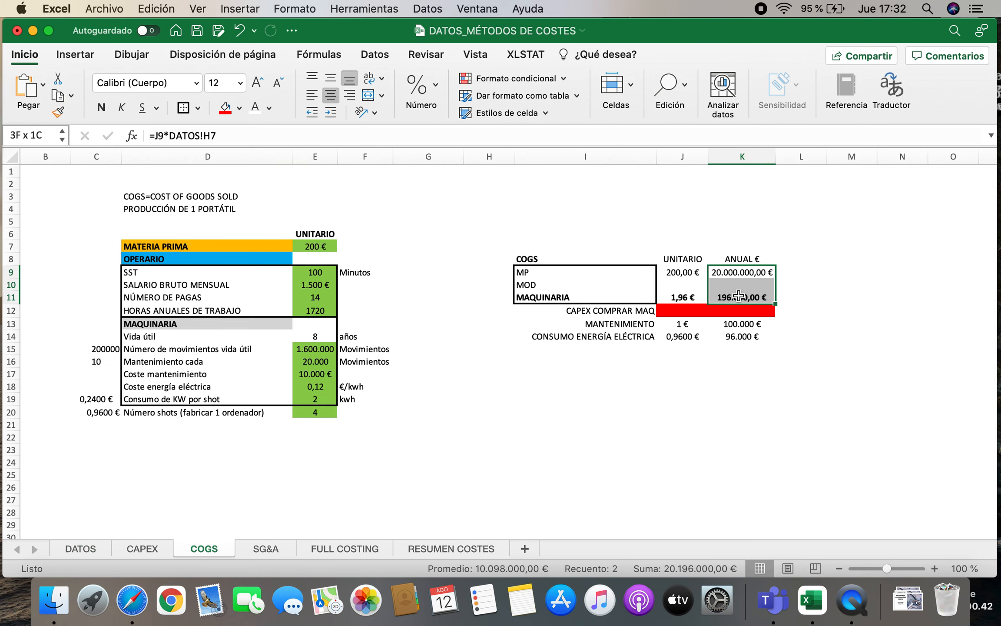
pyautogui.rightClick(739, 298)
pyautogui.click(793, 423)
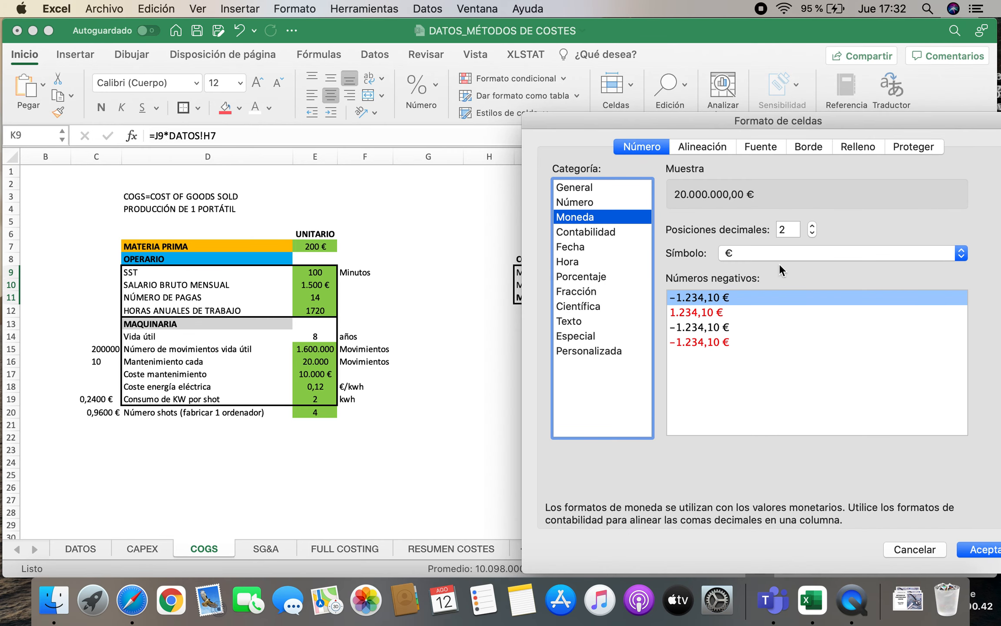
# Format the annual amounts in K9:K11 as euro currency with 0 decimal places.
pyautogui.click(812, 233)
pyautogui.click(812, 233)
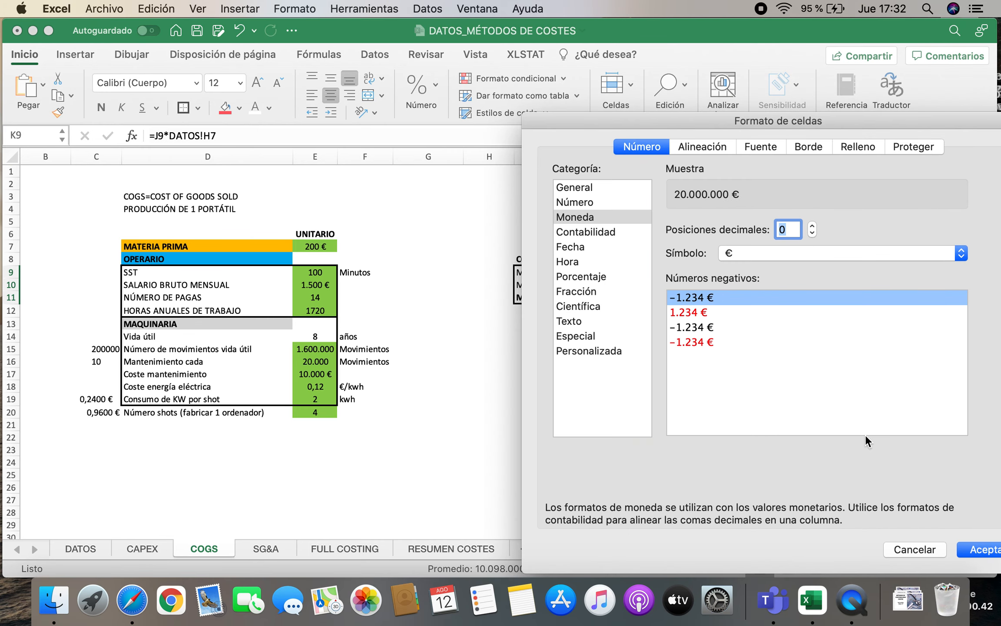
pyautogui.click(974, 548)
pyautogui.click(567, 374)
# Make the MP label in I9 and its unit and annual amounts in J9:K9 bold.
pyautogui.click(533, 273)
pyautogui.click(101, 107)
pyautogui.click(560, 295)
pyautogui.click(536, 286)
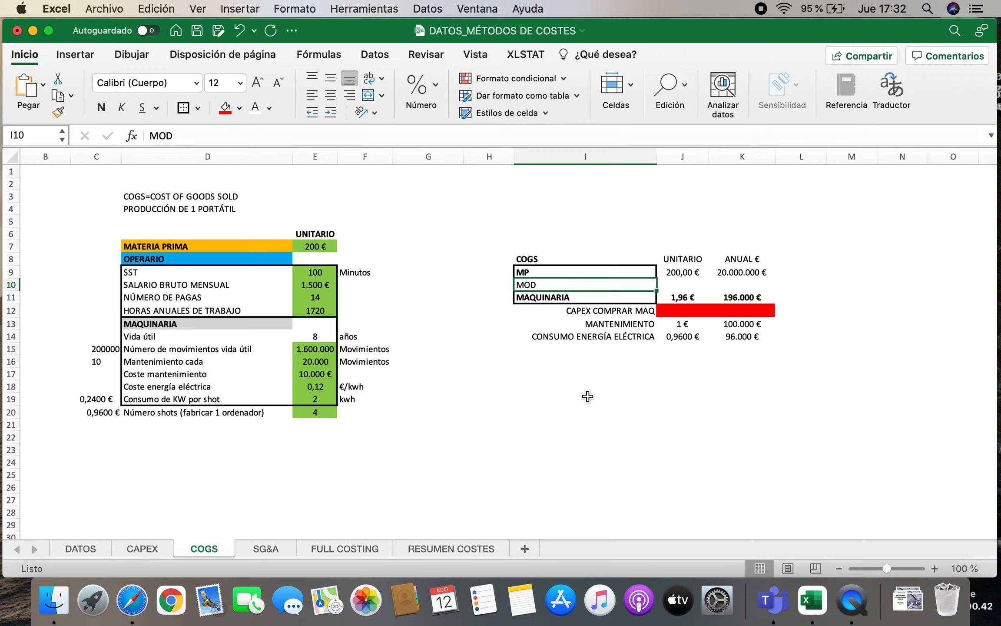
pyautogui.click(679, 273)
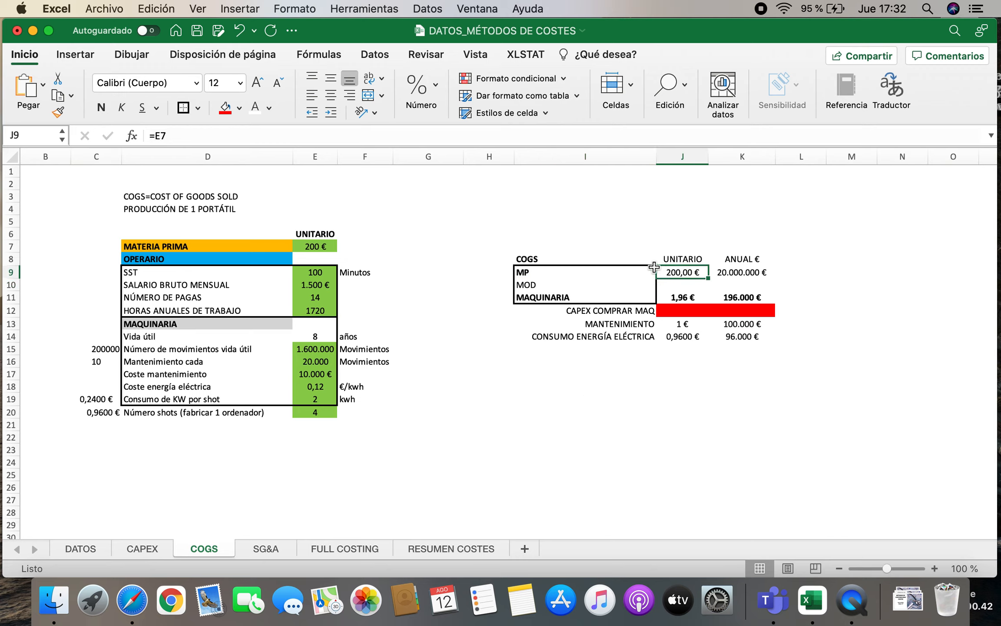
pyautogui.moveTo(704, 273); pyautogui.dragTo(741, 273)
pyautogui.click(101, 107)
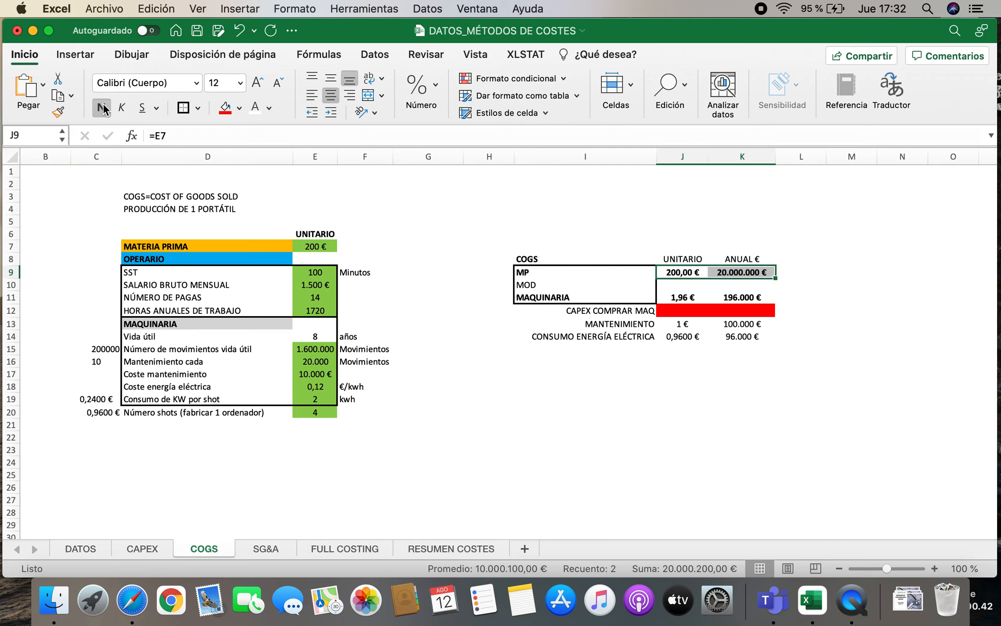
pyautogui.click(317, 480)
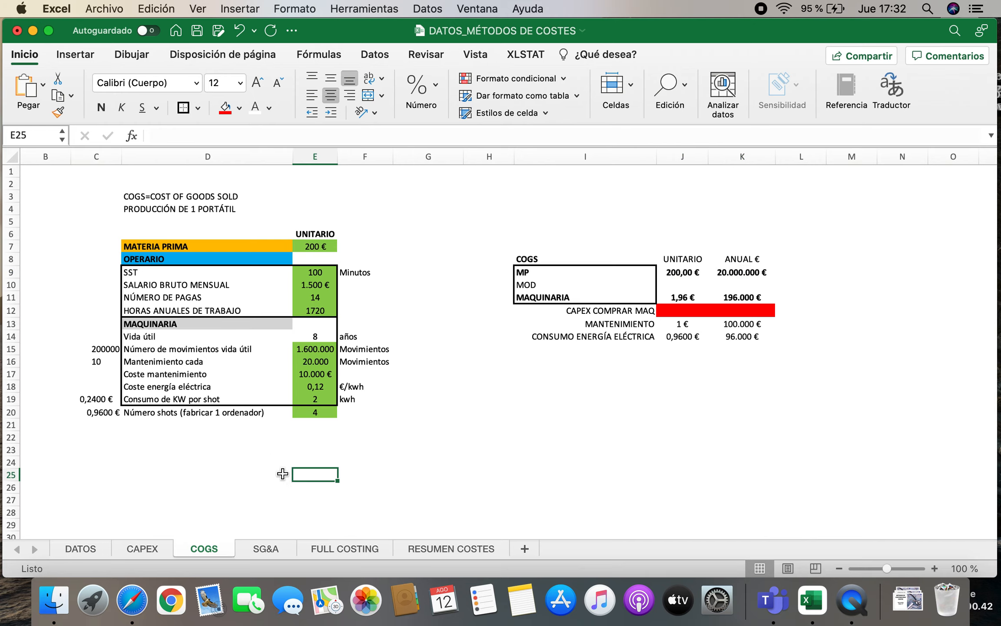
# Review the operator's gross monthly salary, number of payments and annual working hours in rows 10 to 12.
pyautogui.click(148, 285)
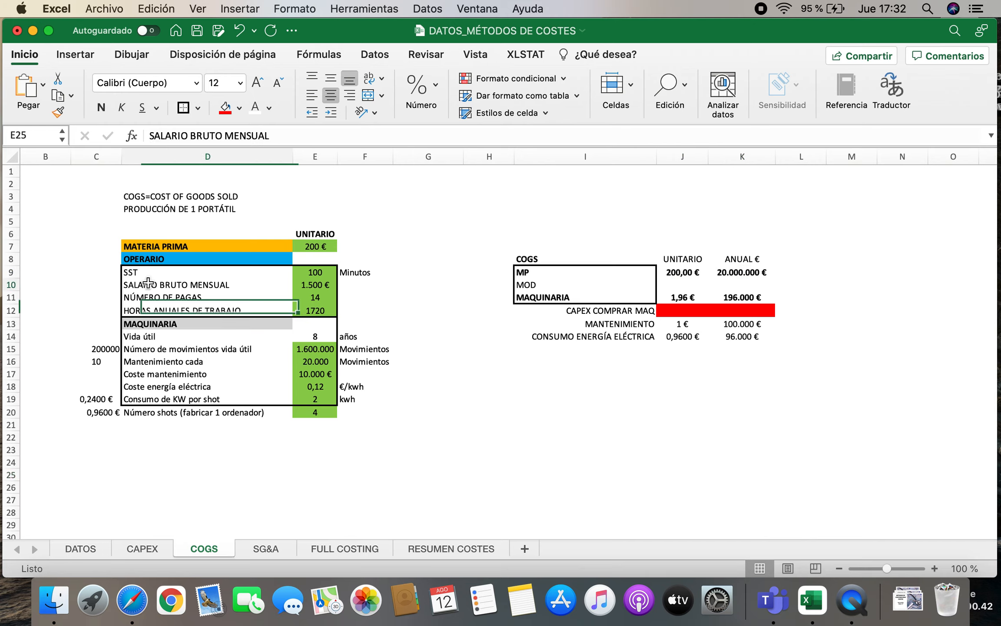
pyautogui.click(327, 286)
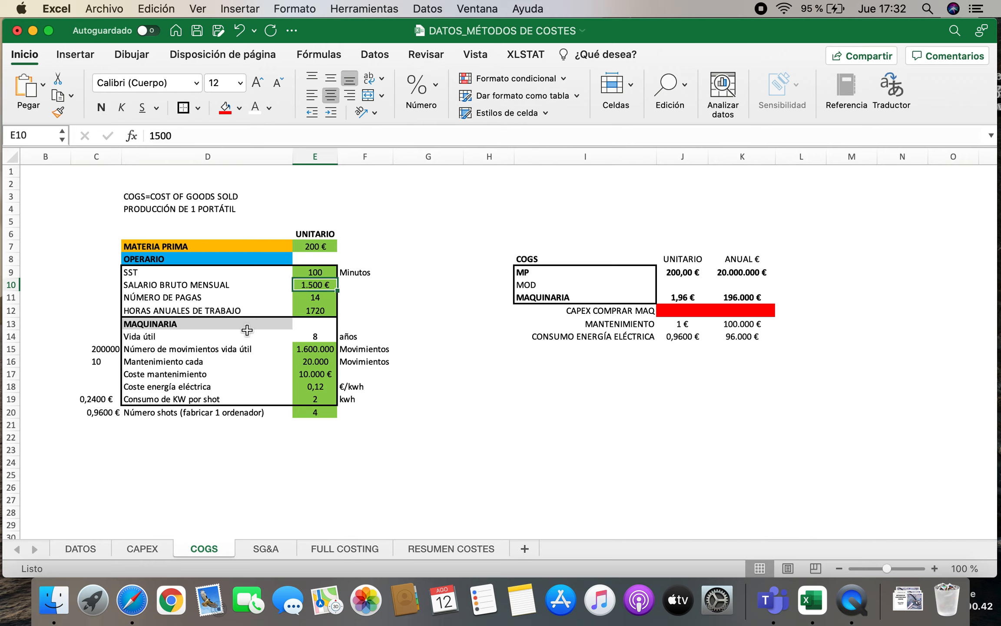
pyautogui.click(198, 300)
pyautogui.click(315, 302)
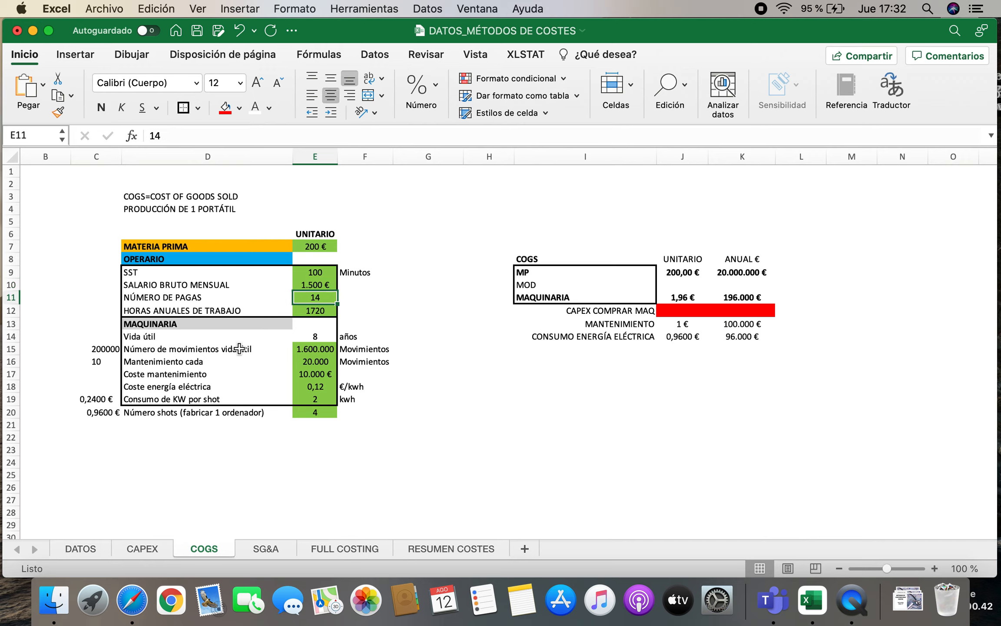
pyautogui.click(179, 309)
pyautogui.press('Right')
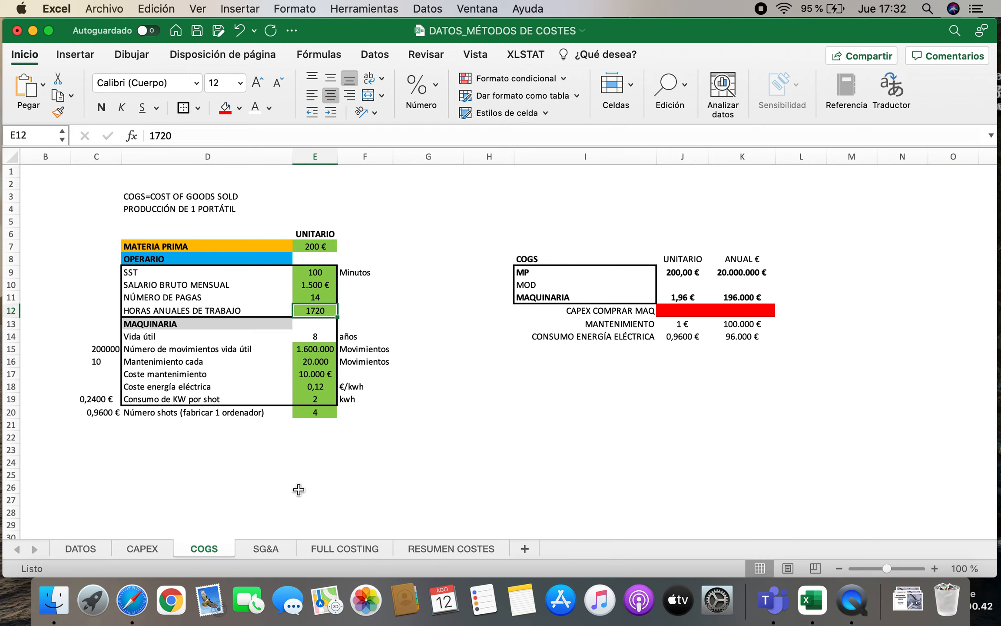
# Add the label SBA in I17 and calculate it in K17 as number of payments times gross monthly salary, =E11*E10.
pyautogui.click(556, 372)
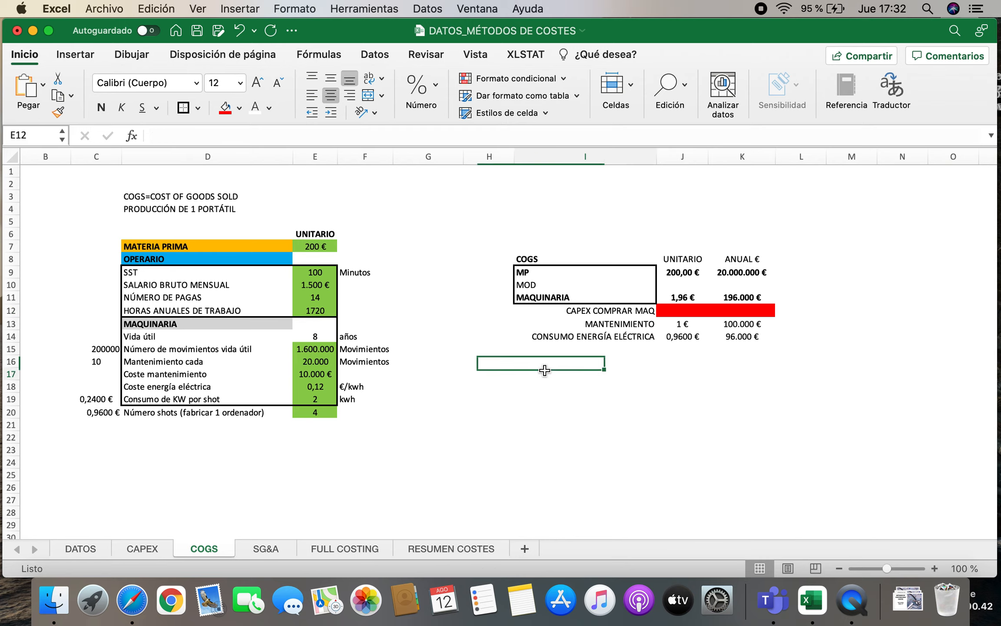
pyautogui.write('SBA')
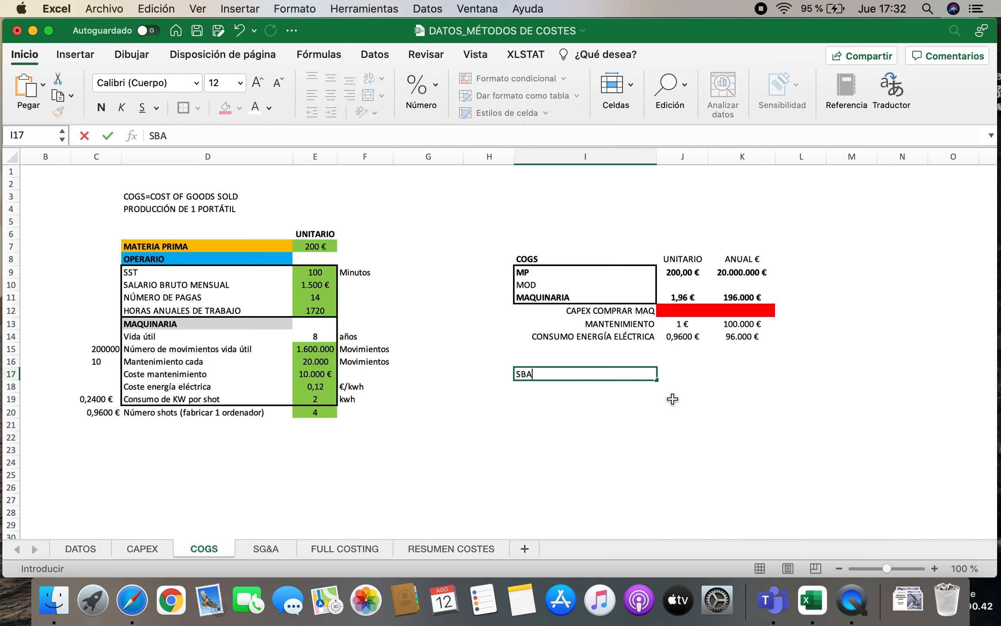
pyautogui.press('Tab')
pyautogui.press('Tab')
pyautogui.write('=')
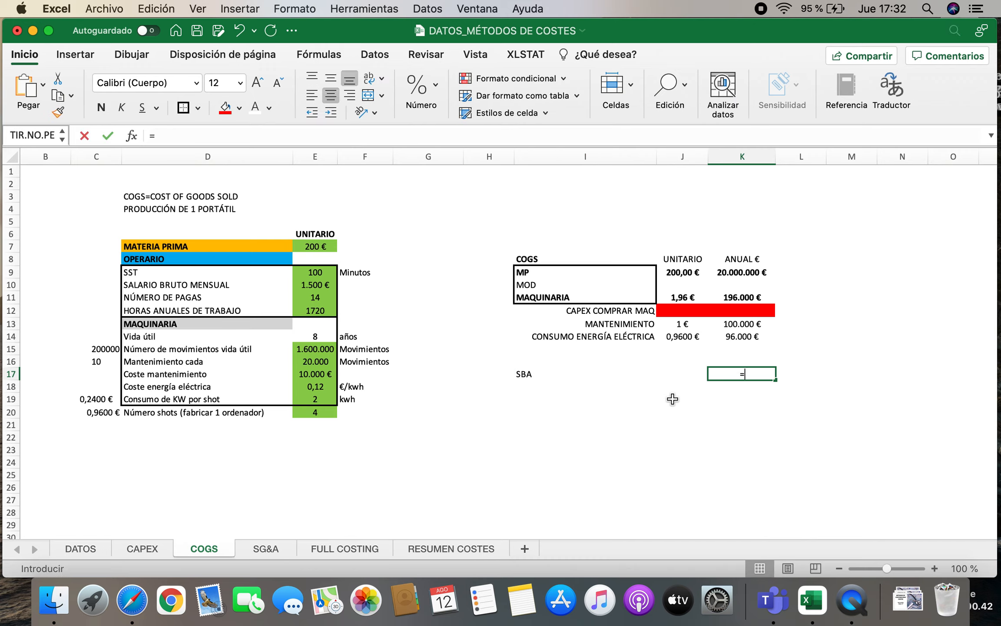
pyautogui.click(328, 297)
pyautogui.write('*')
pyautogui.click(314, 285)
pyautogui.press('Return')
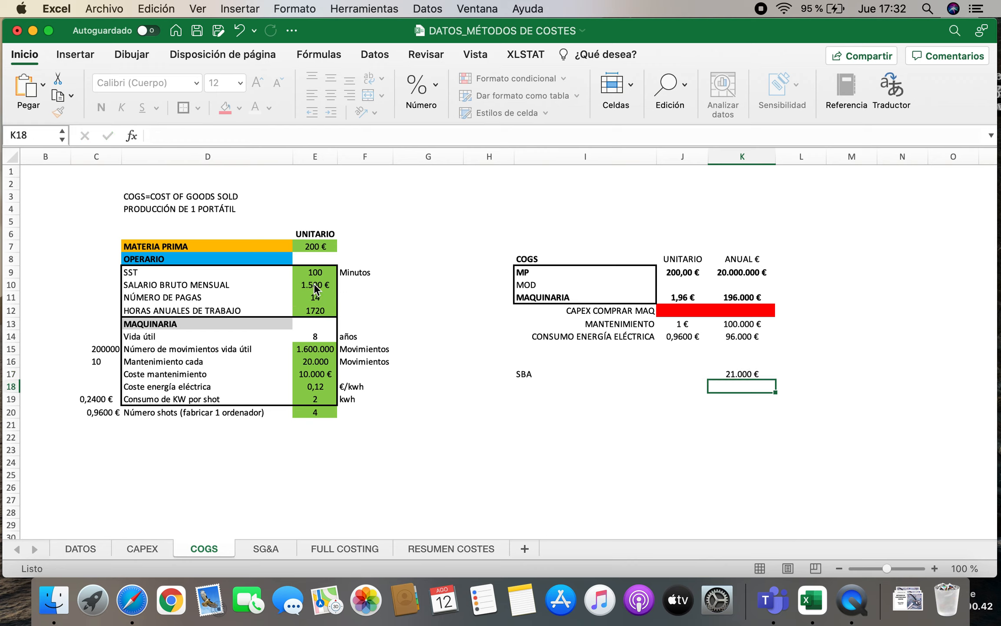
# Add the label SSOCIAL 30% in I18 and calculate it in K18 with the formula =K17*DATOS!H6.
pyautogui.press('Left')
pyautogui.press('Left')
pyautogui.write('SS')
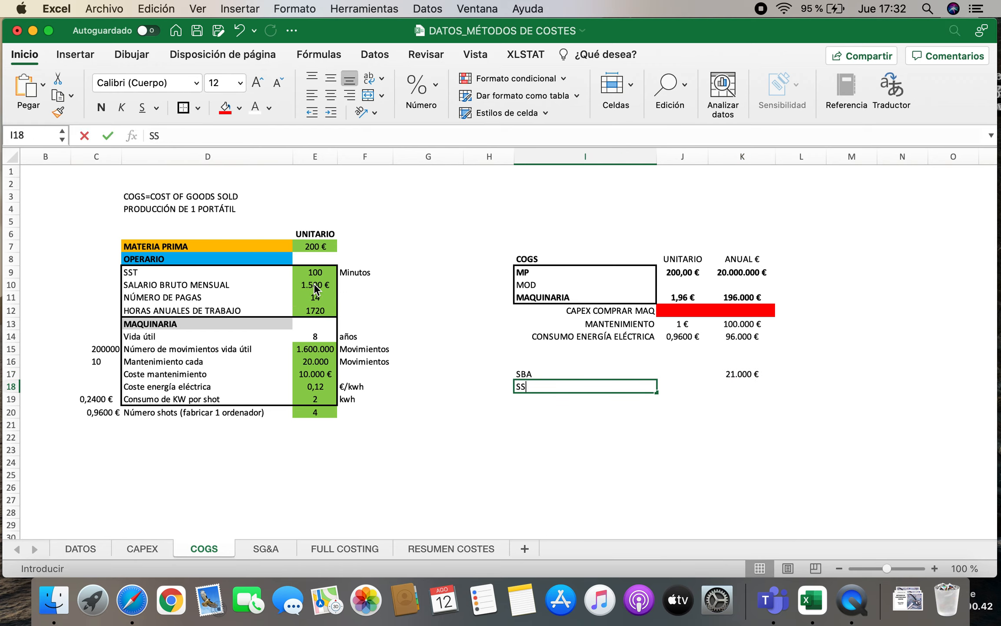
pyautogui.write('OCIAL 30%')
pyautogui.press('Right')
pyautogui.press('Right')
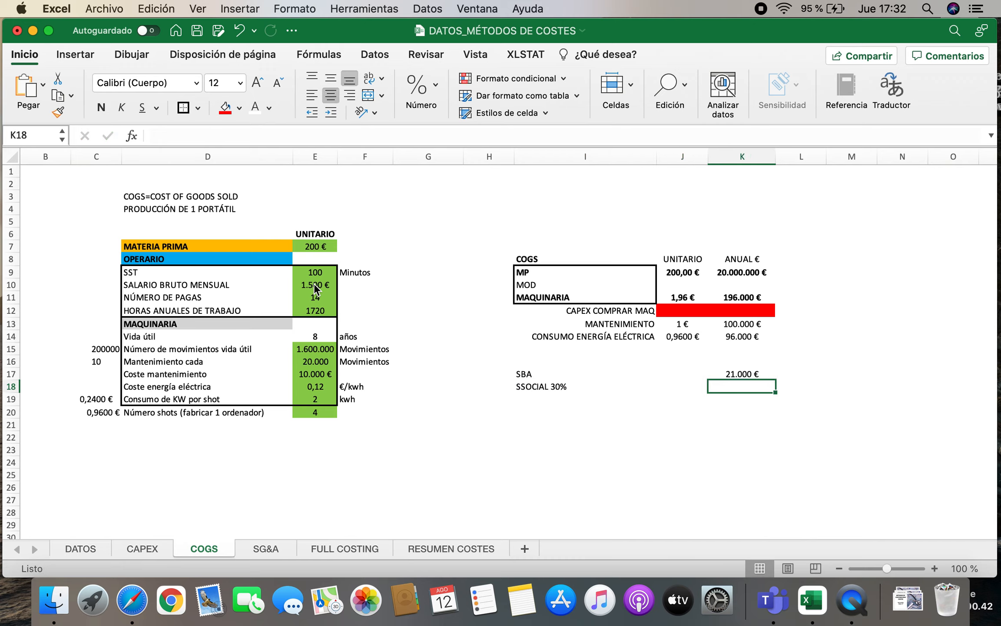
pyautogui.write('=')
pyautogui.click(746, 370)
pyautogui.write('*')
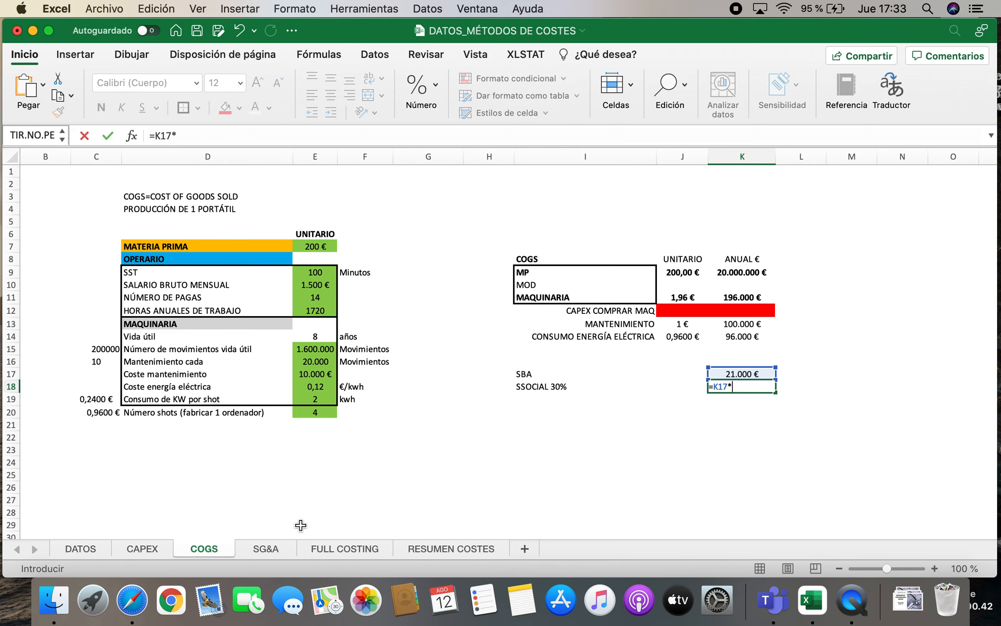
pyautogui.click(85, 550)
pyautogui.click(637, 242)
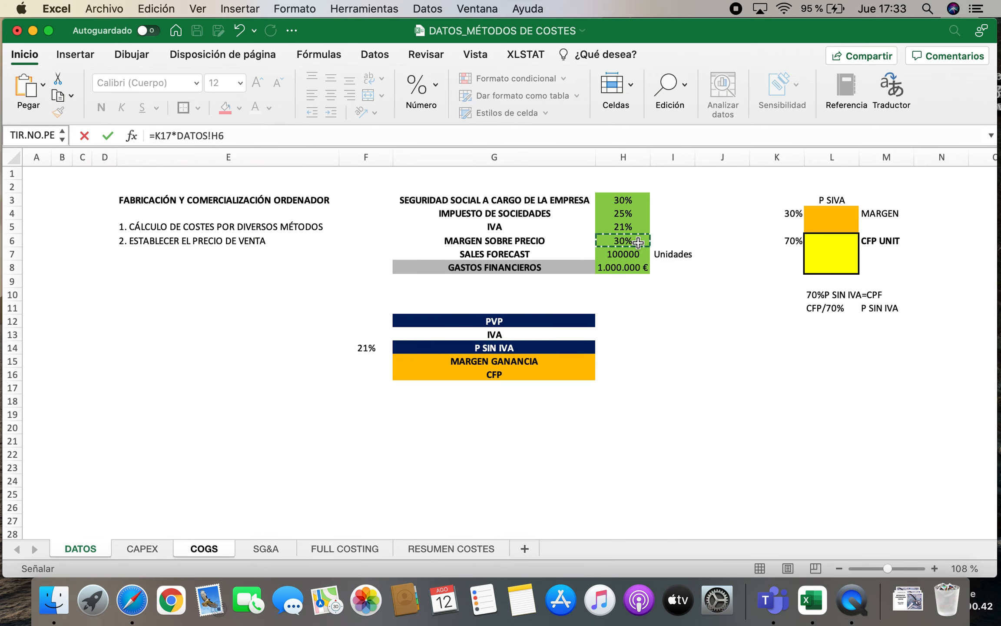
pyautogui.press('Return')
# Enter the label CT MOD EMPRESA in I19, under the SSOCIAL 30% row.
pyautogui.press('Up')
pyautogui.press('Left')
pyautogui.press('Left')
pyautogui.press('Down')
pyautogui.write('CT')
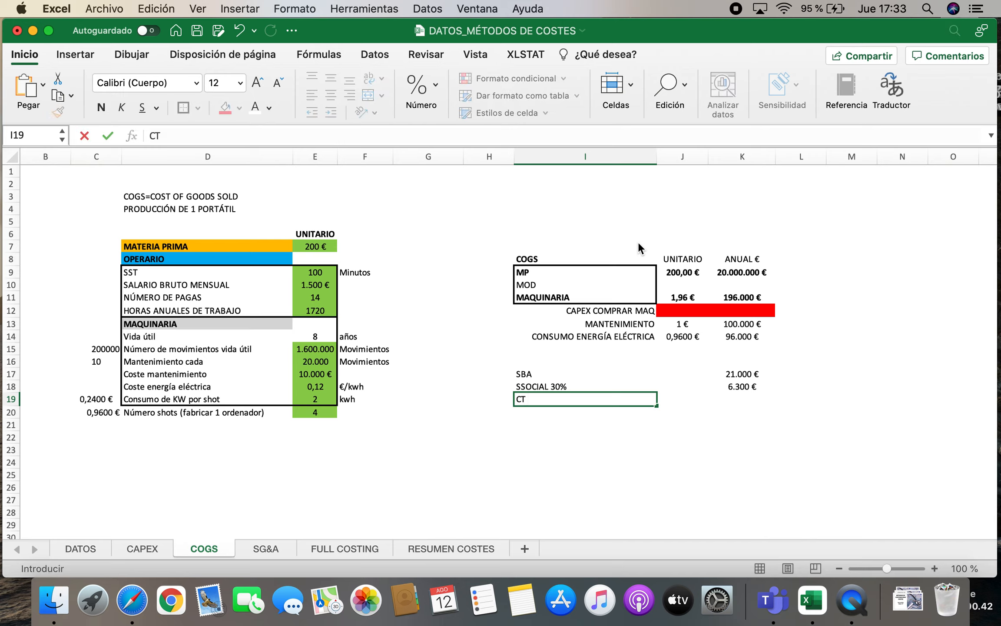
pyautogui.write(' MOD EMPRESA')
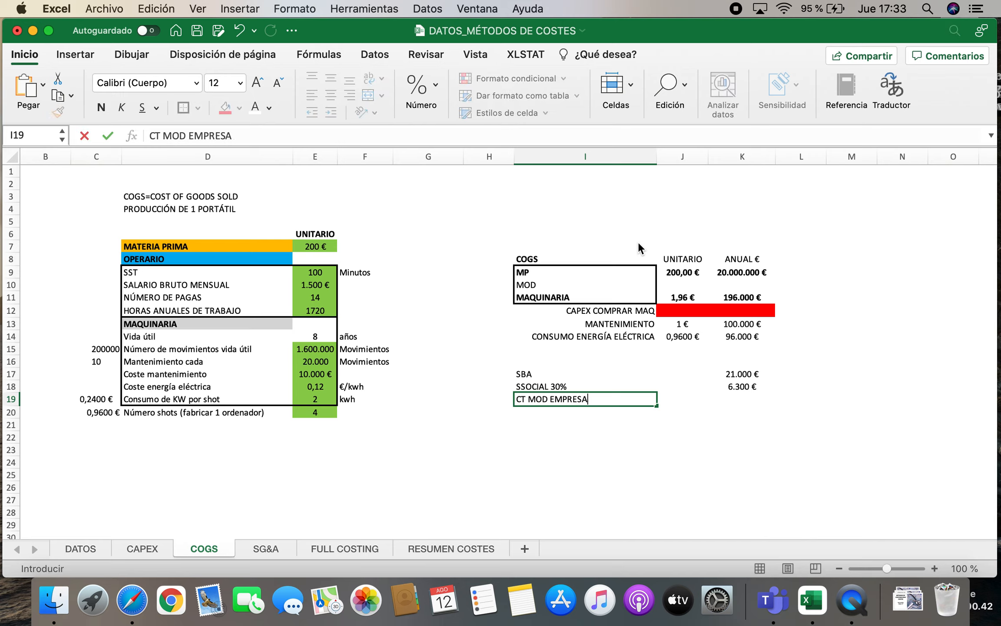
# Calculate the company's total labour cost in K19 as =K17+K18 and make I19:K19 bold.
pyautogui.press('Tab')
pyautogui.press('Tab')
pyautogui.write('=')
pyautogui.click(744, 375)
pyautogui.write('+')
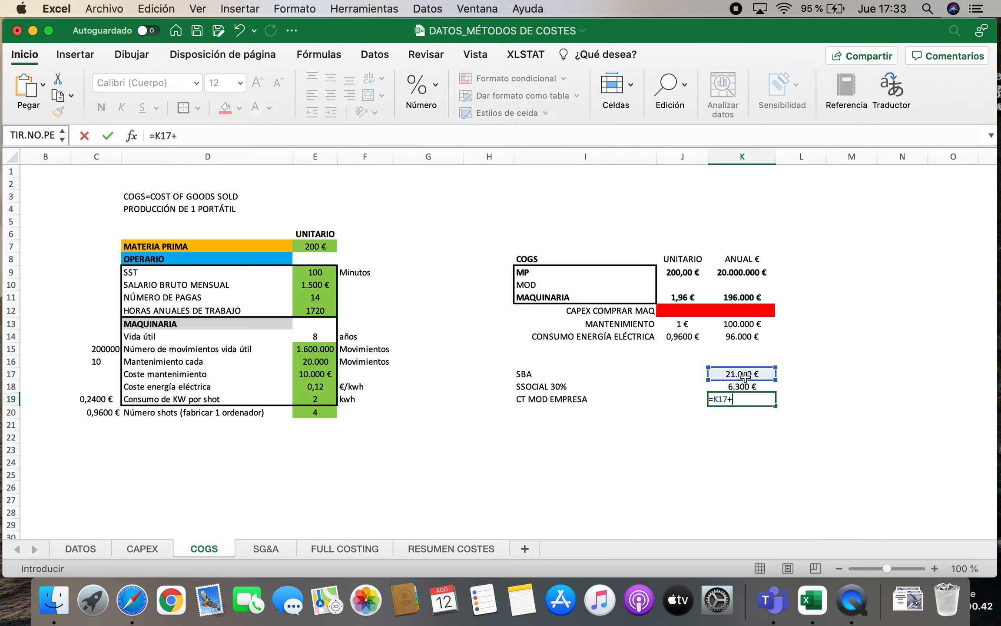
pyautogui.click(736, 388)
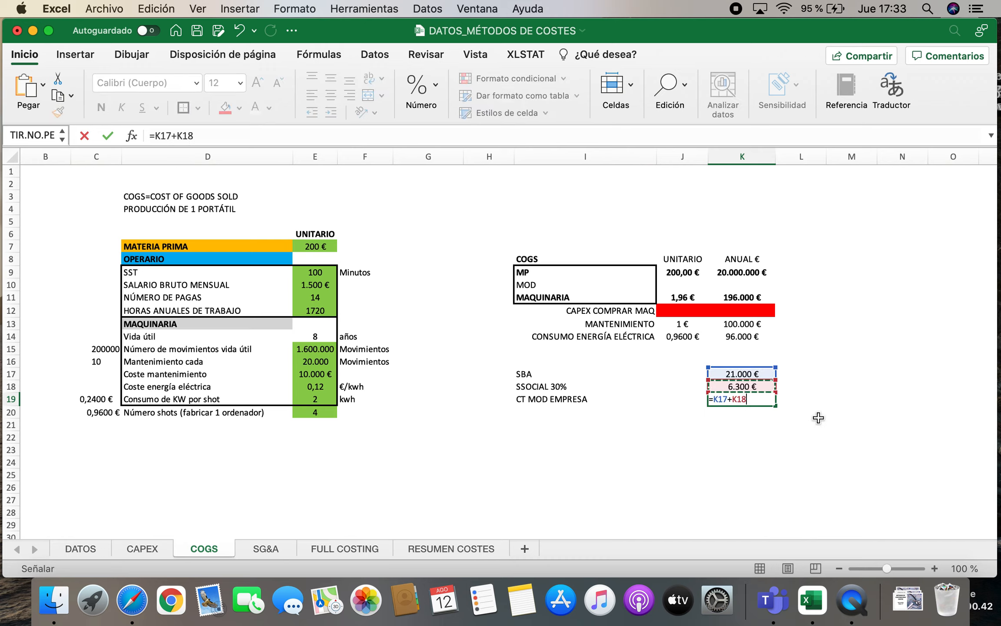
pyautogui.press('Return')
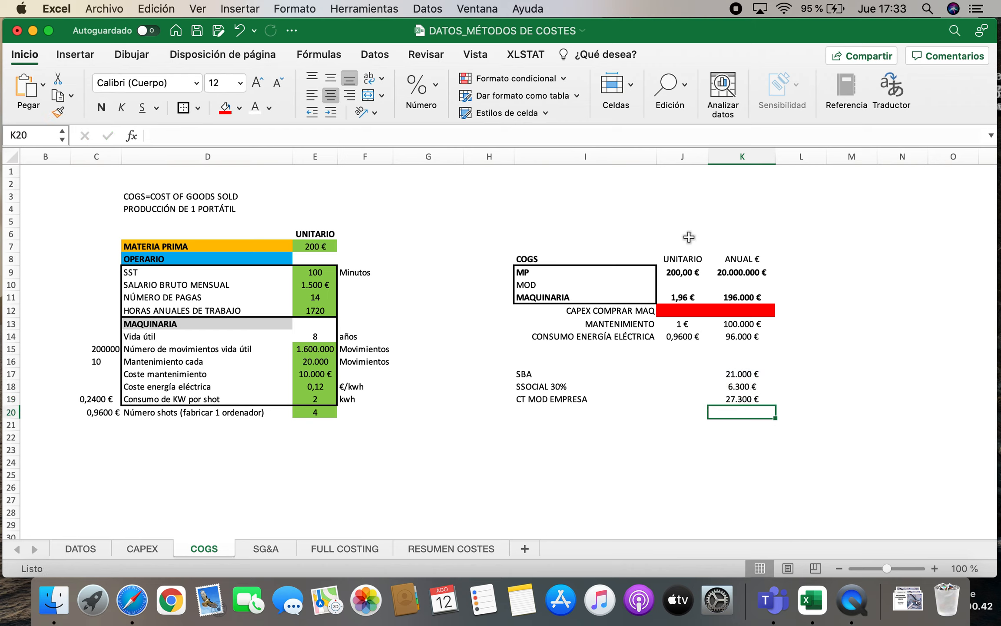
pyautogui.moveTo(528, 401); pyautogui.dragTo(739, 399)
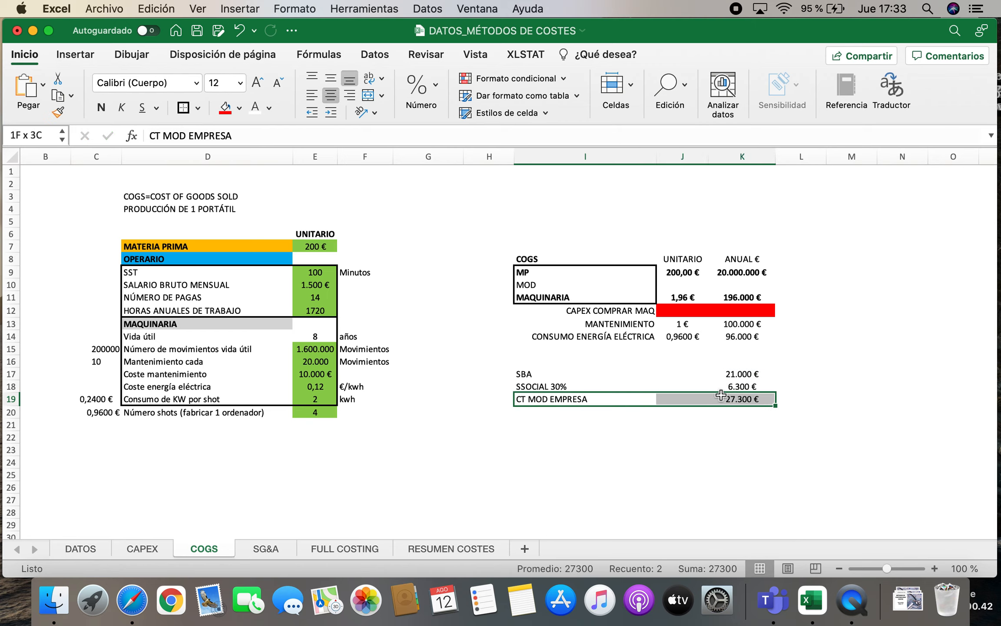
pyautogui.click(101, 108)
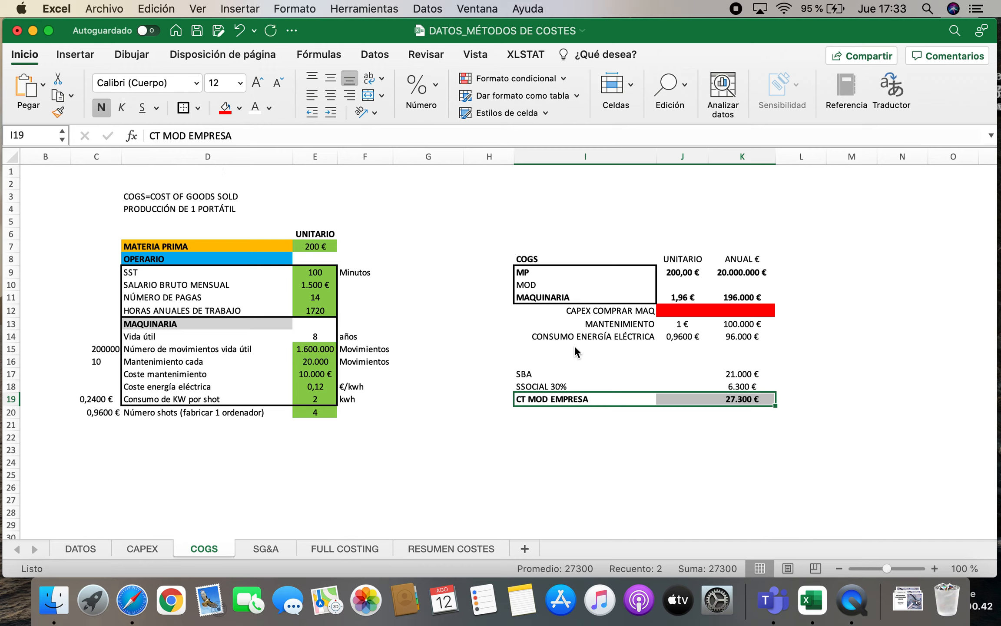
# Add the label MINUTOS in I20 and convert the annual working hours to minutes in K20 with =E12*60.
pyautogui.press('Down')
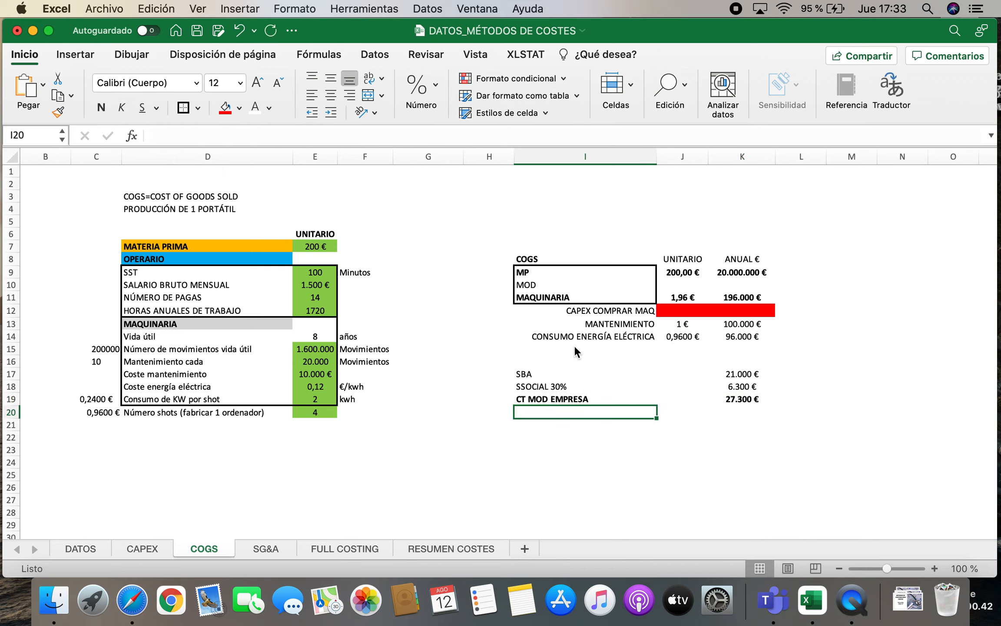
pyautogui.write('MINUTOS')
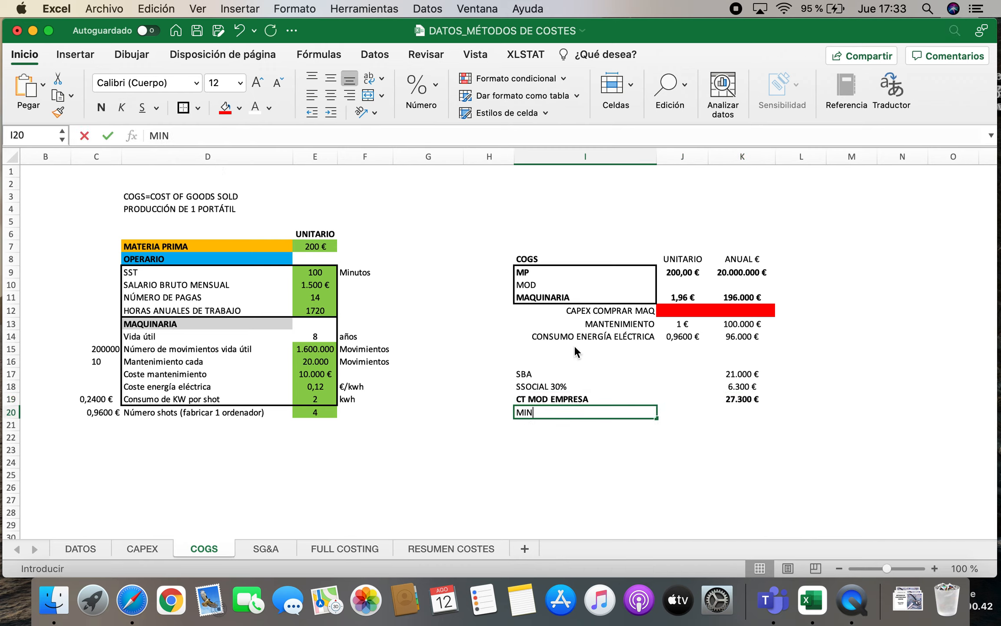
pyautogui.press('Tab')
pyautogui.press('Tab')
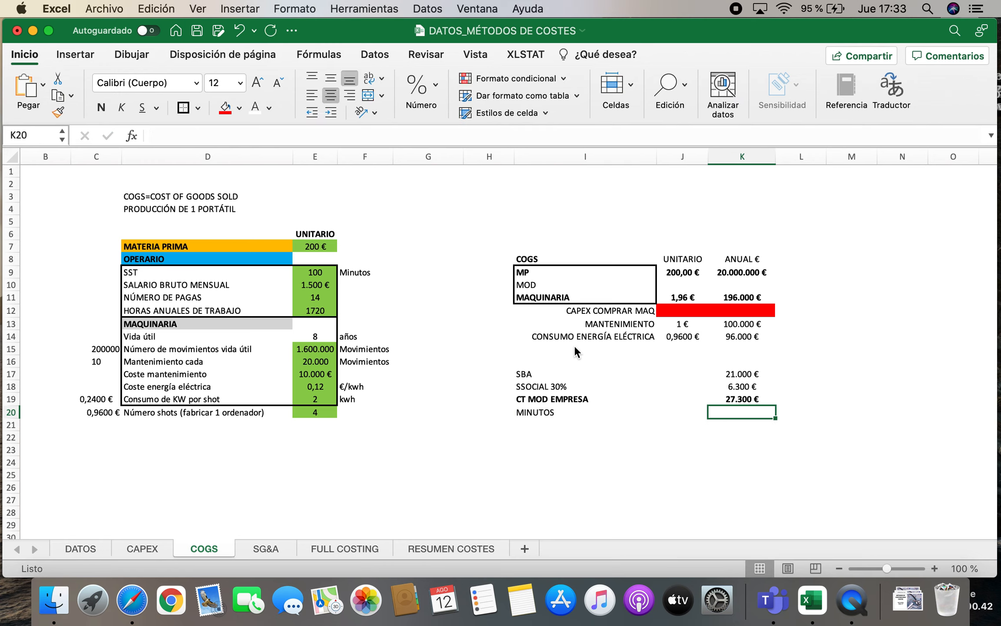
pyautogui.write('=')
pyautogui.click(318, 312)
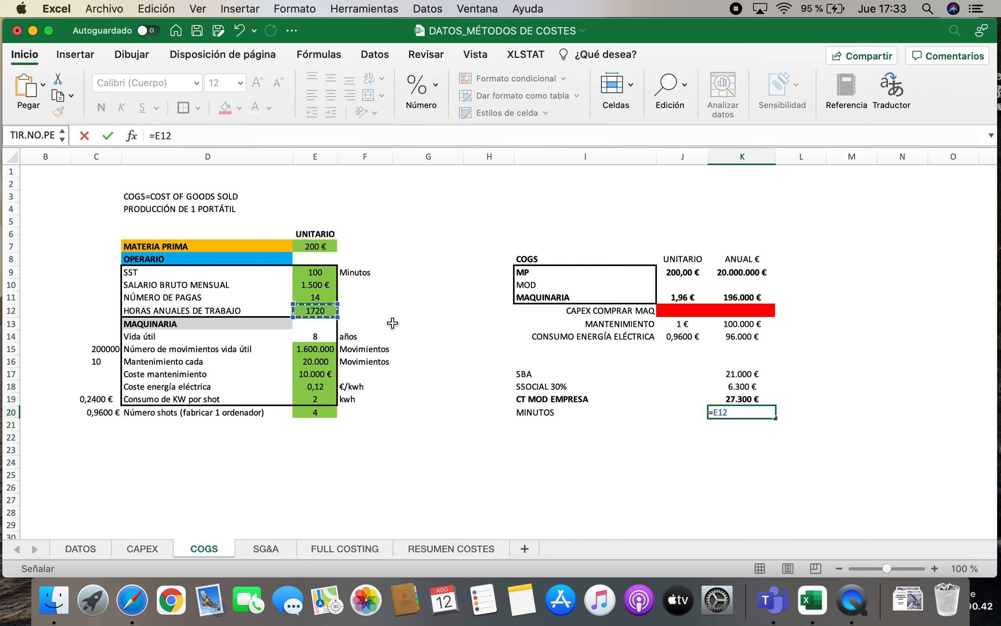
pyautogui.write('*60')
pyautogui.press('Return')
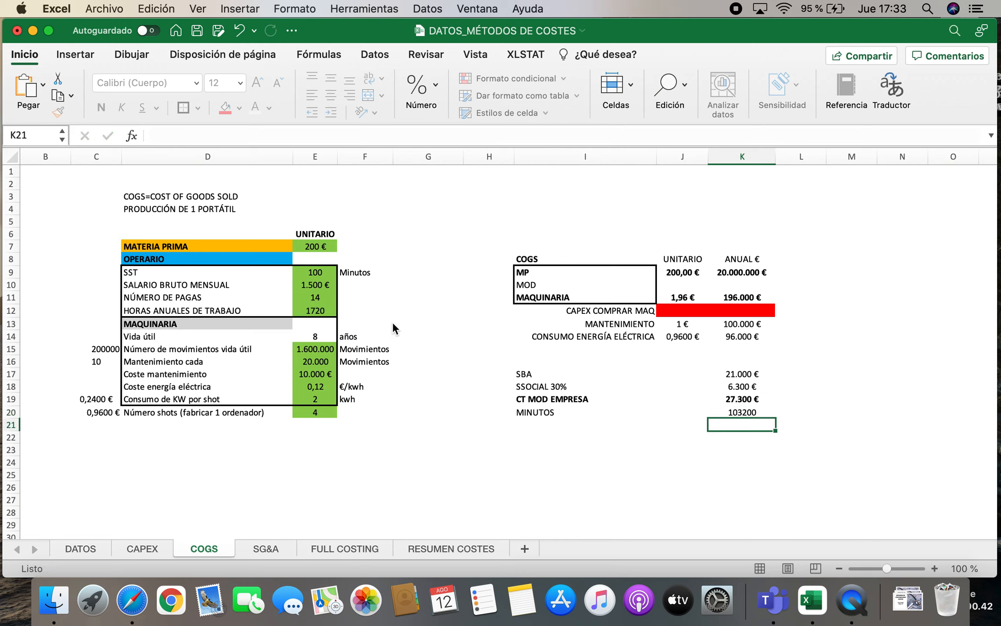
# Make the MINUTOS label and its value in I20:K20 bold.
pyautogui.press('Up')
pyautogui.click(333, 95)
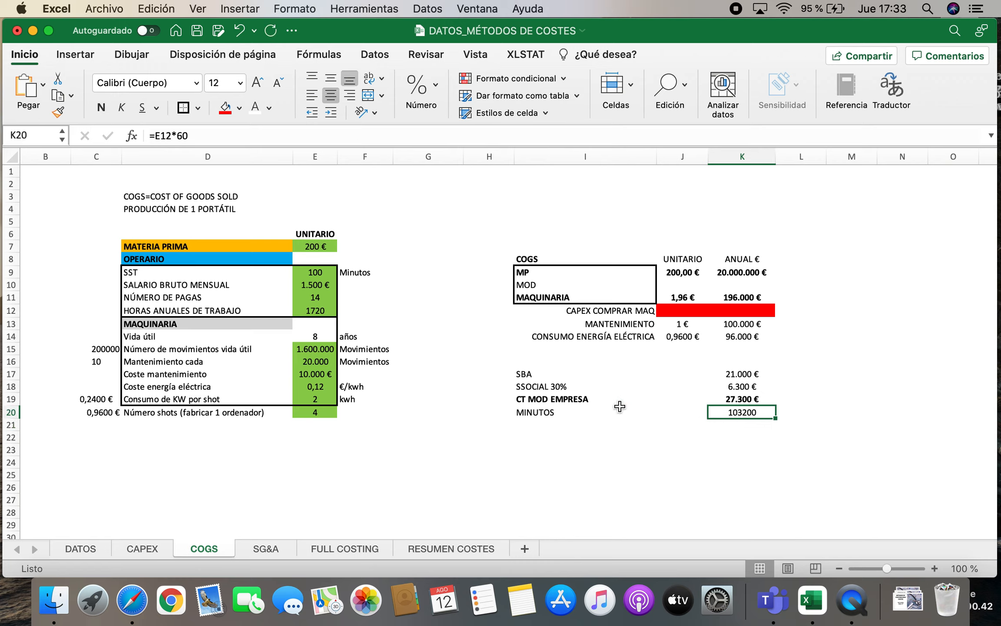
pyautogui.moveTo(561, 412); pyautogui.dragTo(750, 410)
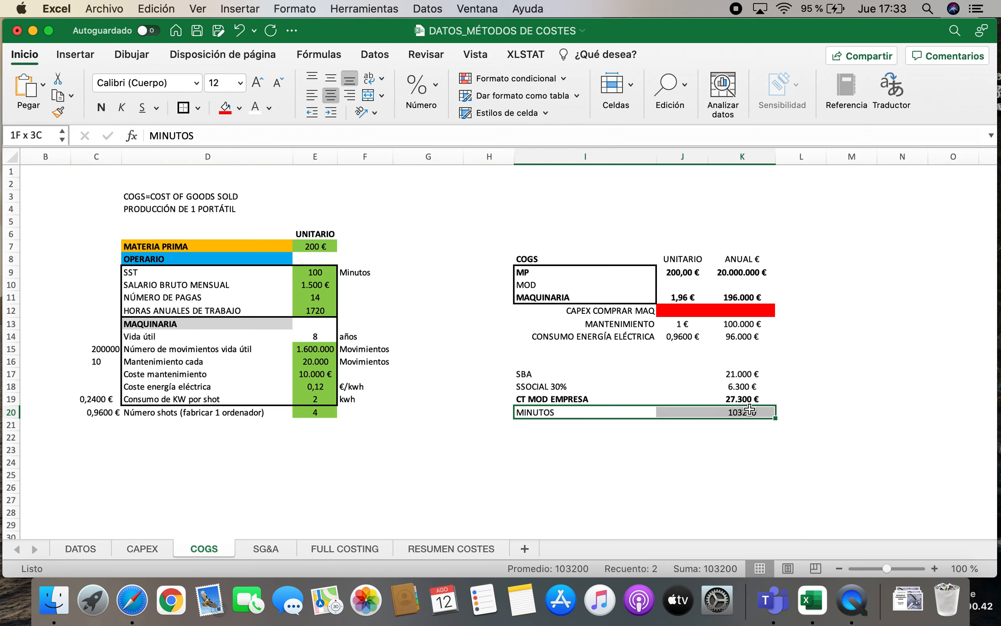
pyautogui.click(101, 107)
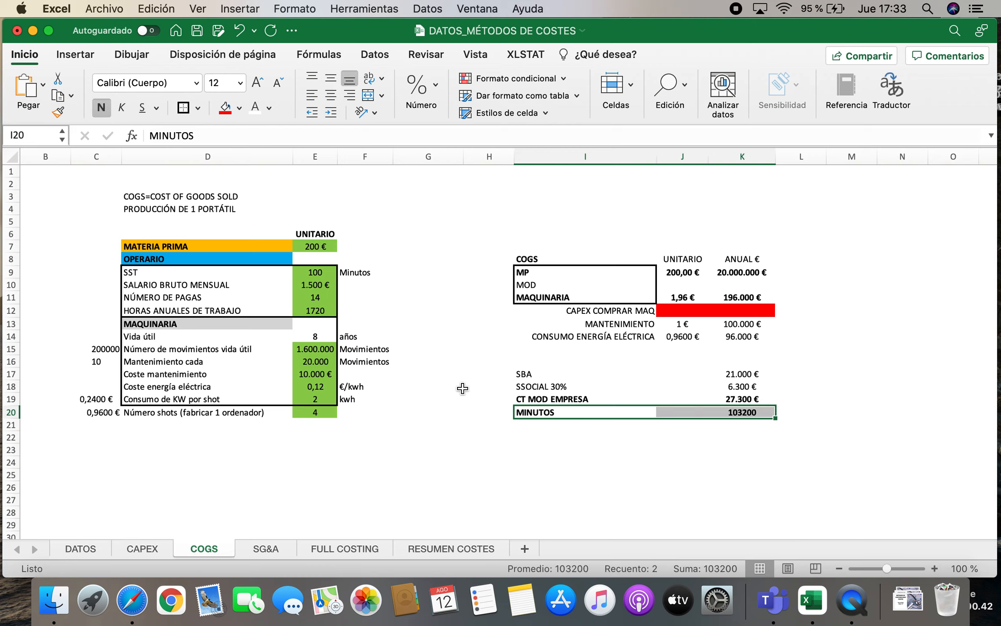
# Enter the label SOUCHIN (€/MIN) in I21 and calculate the labour cost per minute in K21 as =K19/K20.
pyautogui.click(551, 428)
pyautogui.write('SOUCHIN (€/MIN')
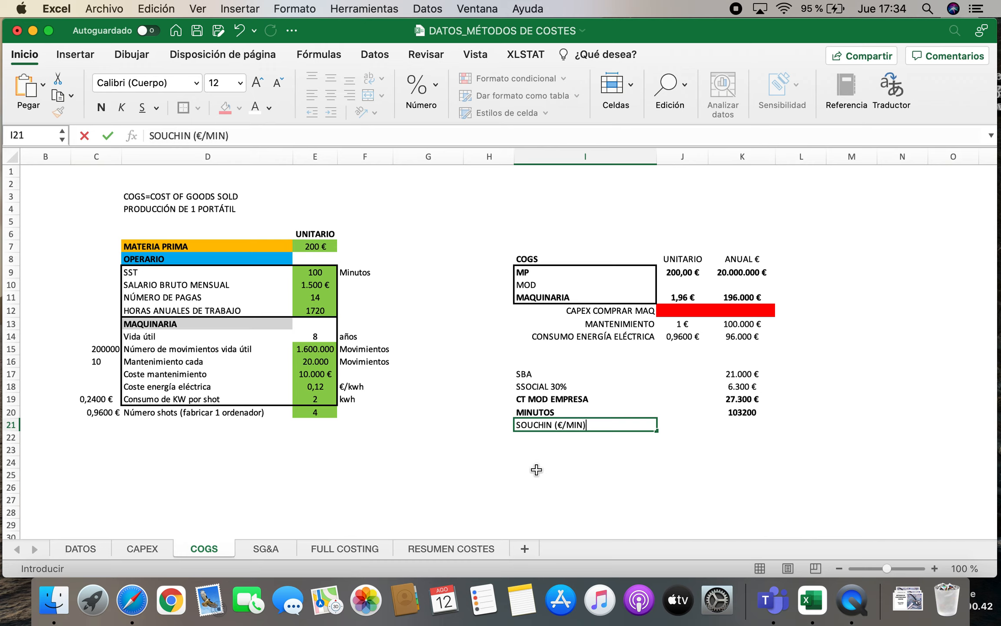
pyautogui.press('Return')
pyautogui.press('Up')
pyautogui.press('Right')
pyautogui.press('Right')
pyautogui.write('=')
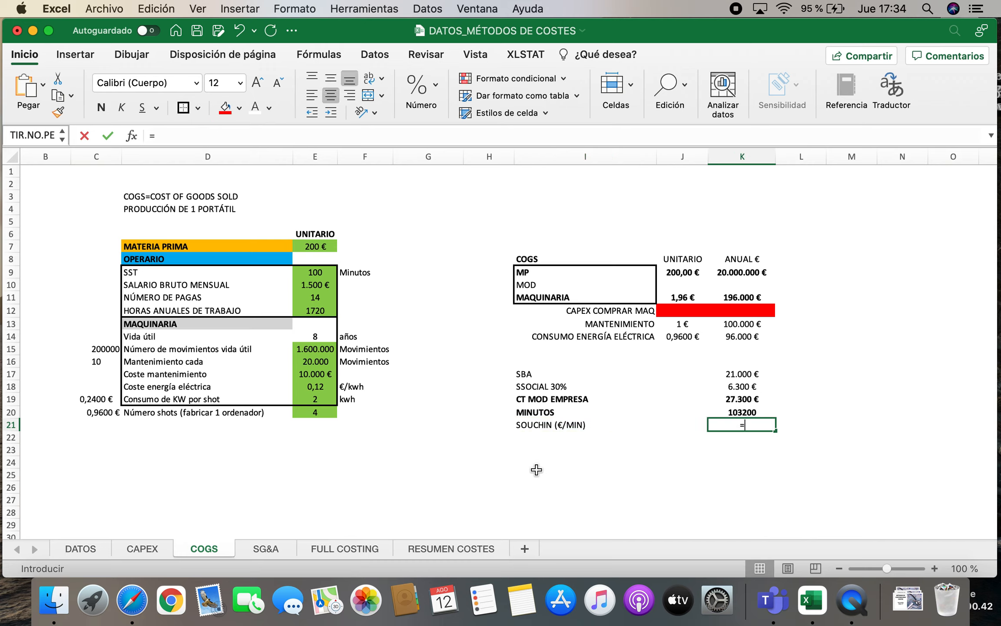
pyautogui.click(753, 397)
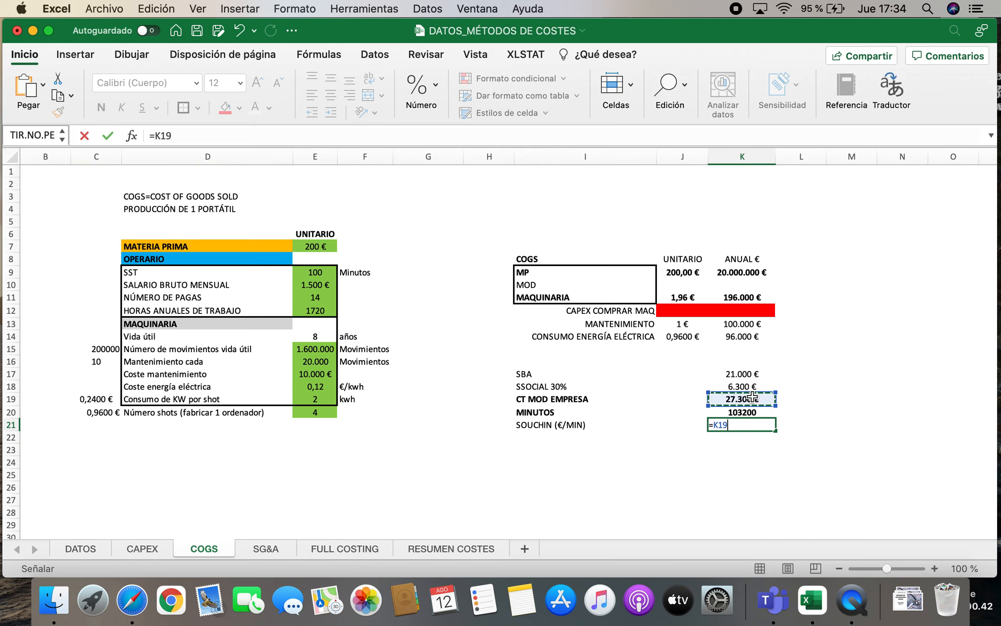
pyautogui.write('/')
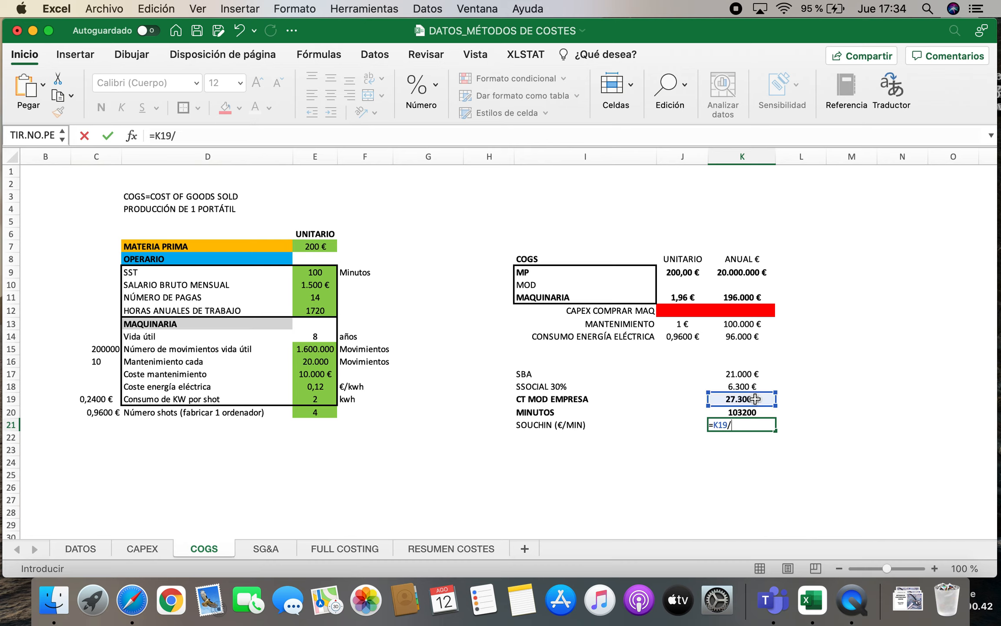
pyautogui.click(756, 412)
pyautogui.press('Return')
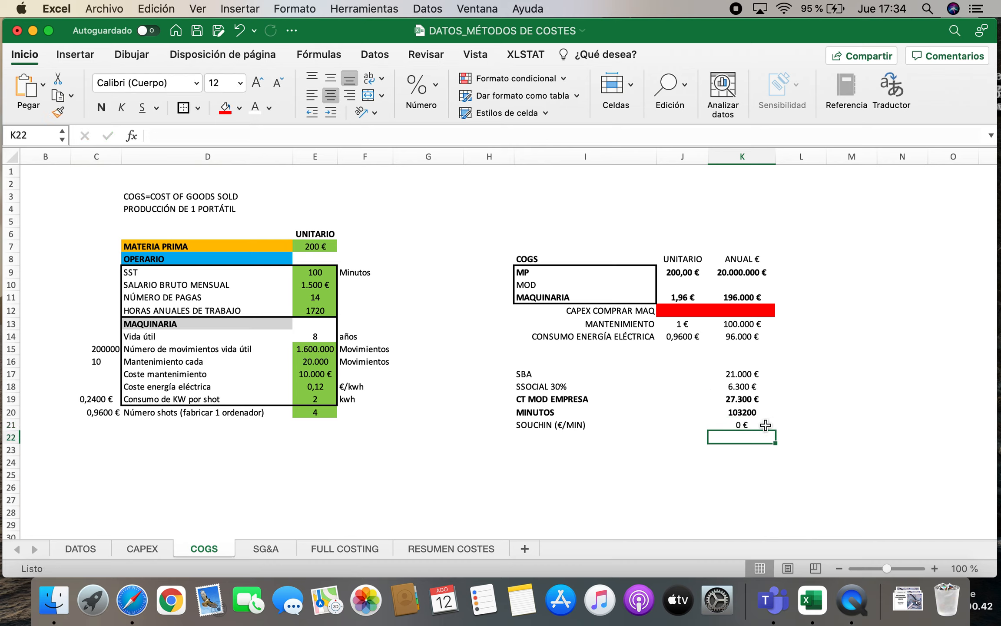
# Show the cost per minute in K21 with four decimals.
pyautogui.click(766, 425)
pyautogui.click(435, 88)
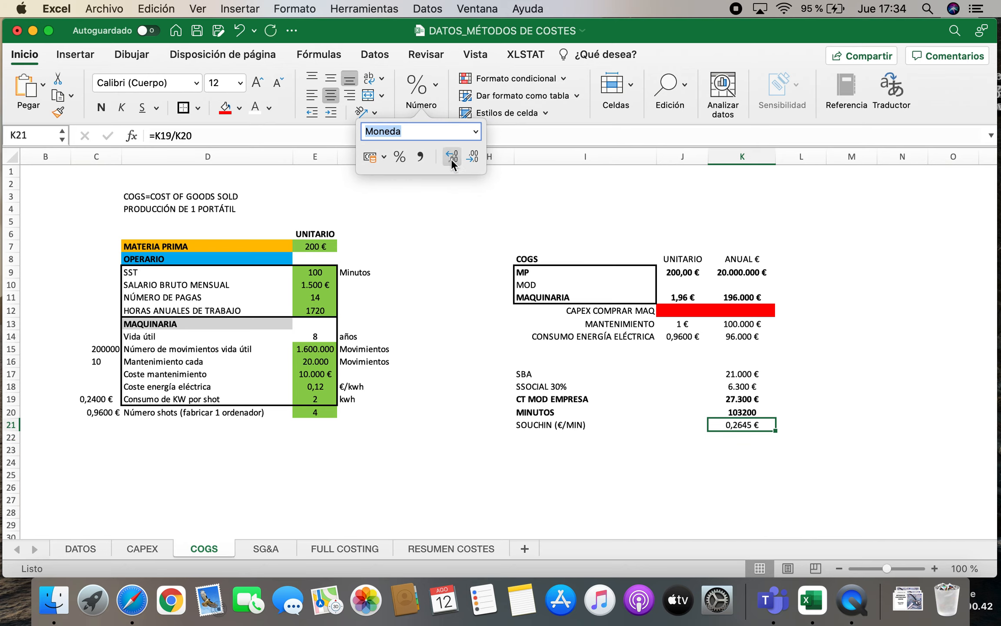
pyautogui.click(684, 472)
# Format the SOUCHIN row I21:K21 with a dark blue fill and bold white text.
pyautogui.click(606, 425)
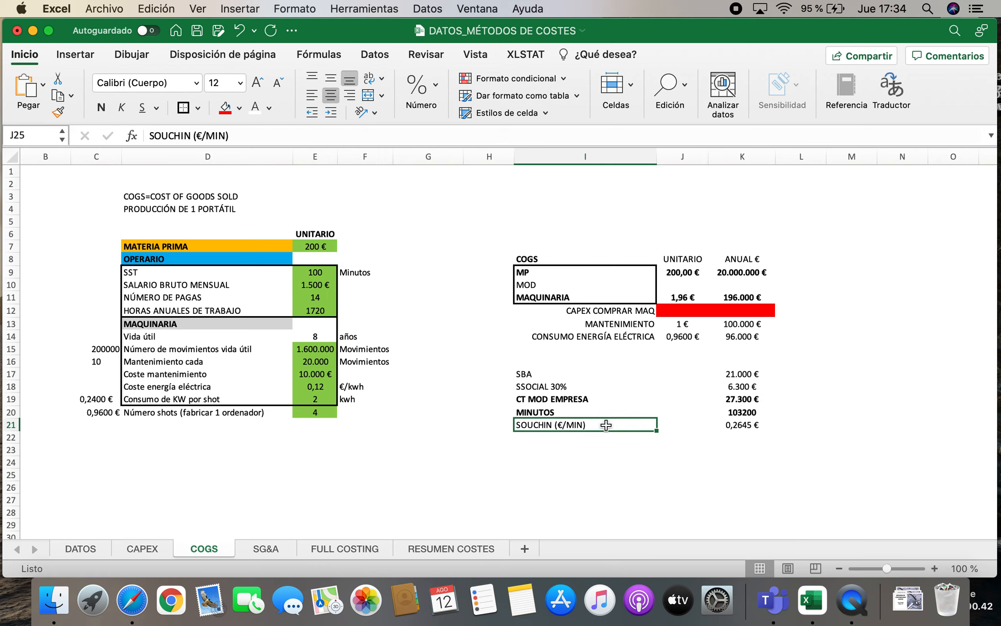
pyautogui.moveTo(606, 425); pyautogui.dragTo(744, 425)
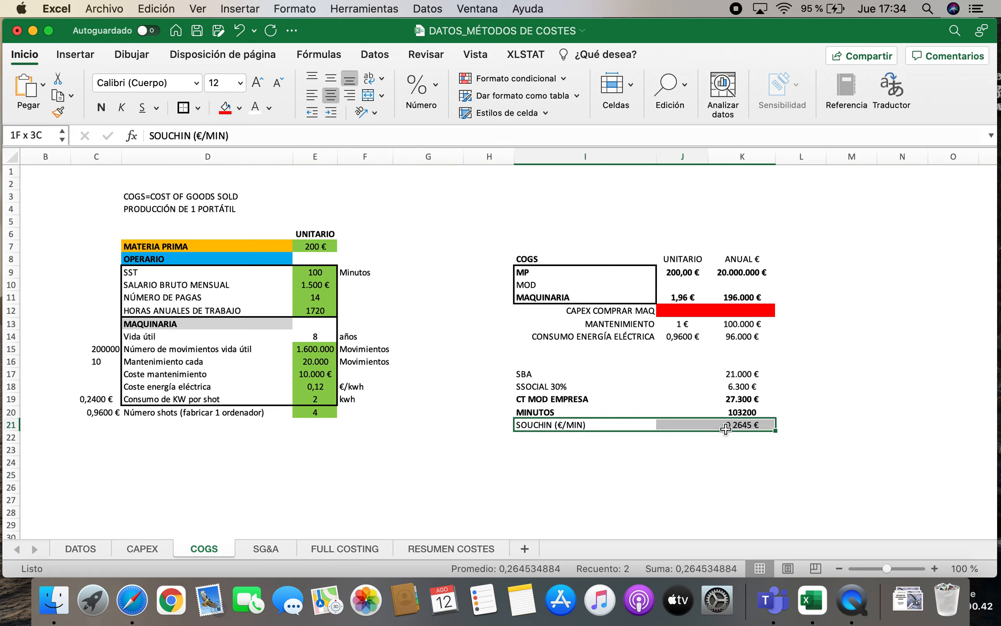
pyautogui.click(240, 108)
pyautogui.click(343, 285)
pyautogui.click(255, 107)
pyautogui.click(101, 107)
pyautogui.click(702, 471)
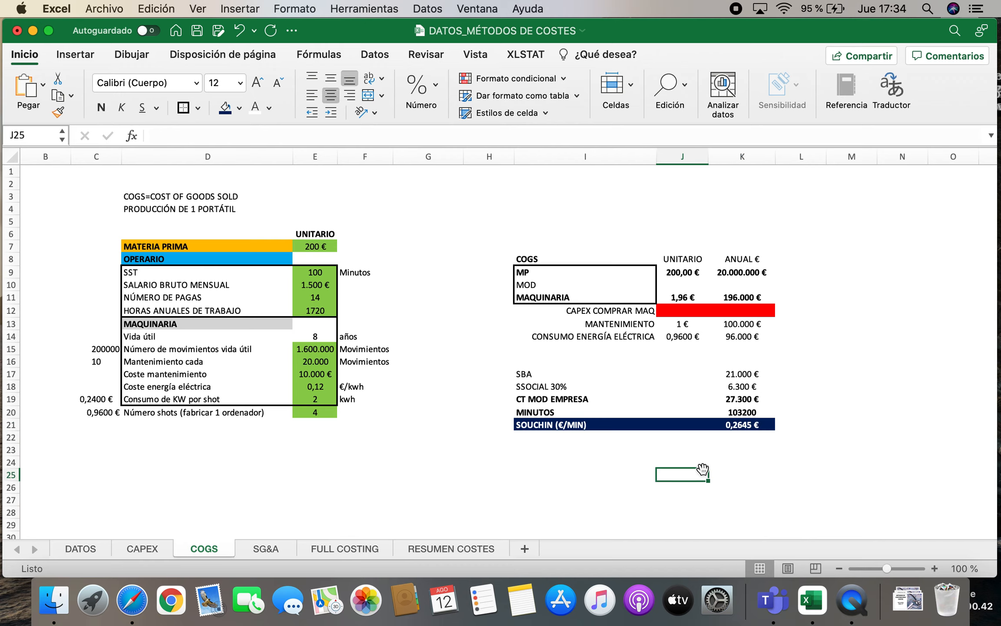
# Add a thick outside border around the labour cost block I17:K20.
pyautogui.moveTo(526, 373); pyautogui.dragTo(735, 411)
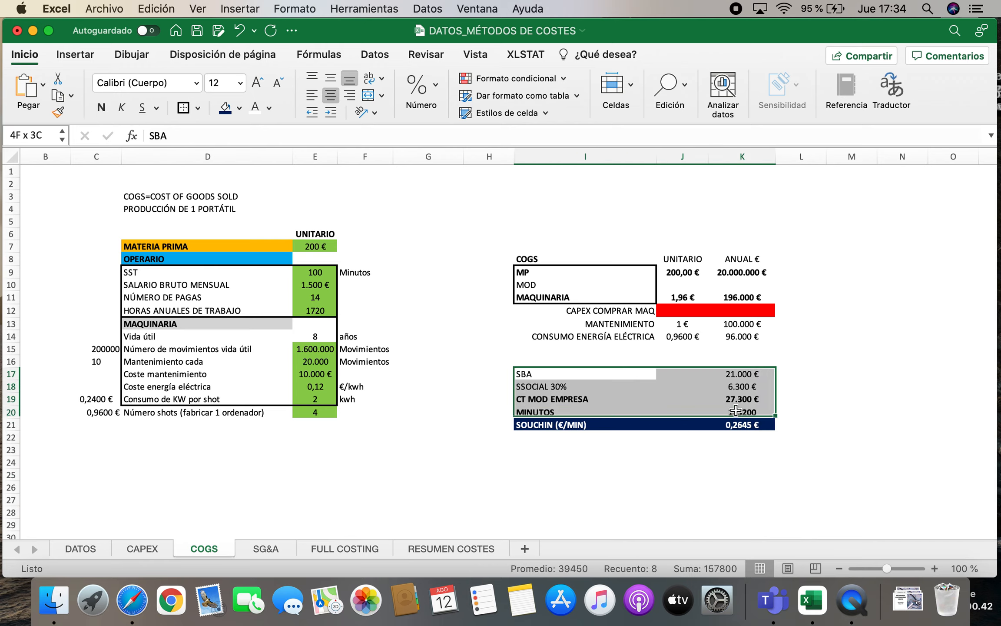
pyautogui.click(183, 108)
pyautogui.click(574, 471)
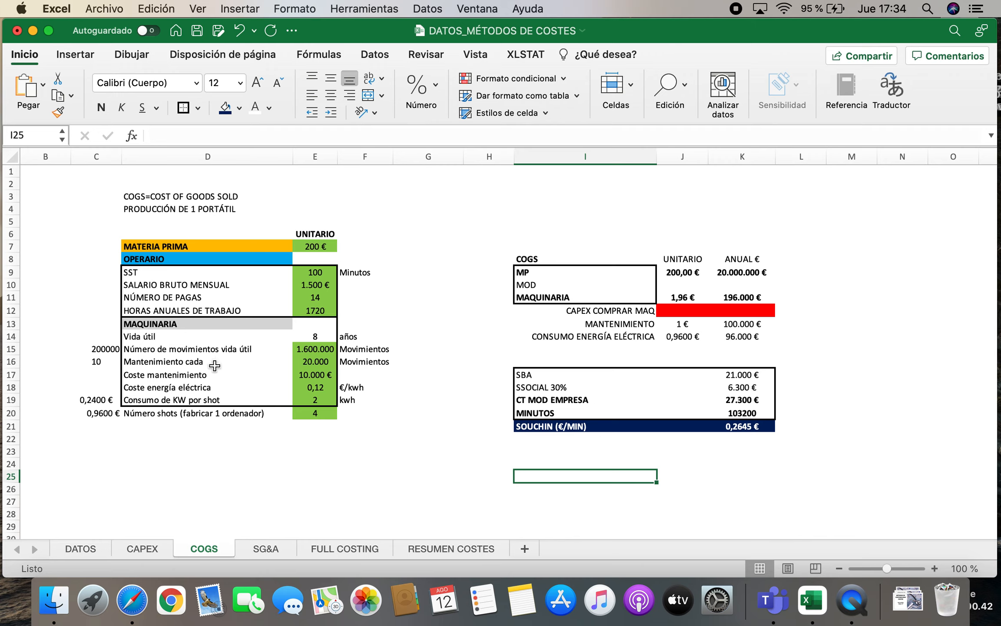
# Extend the SST label in D9 to read SST (ESTANDAR TIME).
pyautogui.click(163, 275)
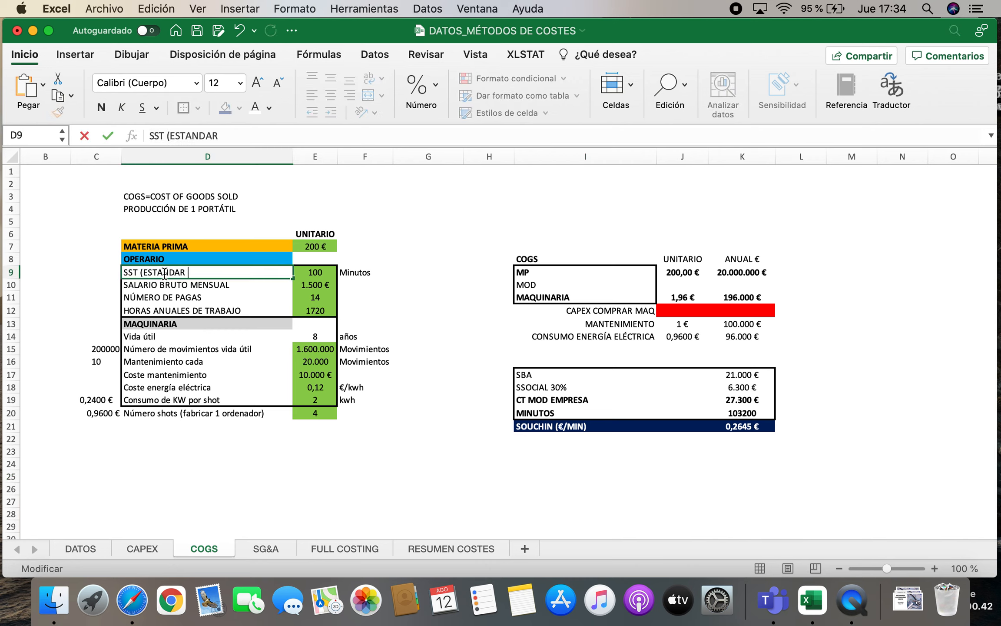
pyautogui.write('(ESTANDAR TIME)')
pyautogui.press('Return')
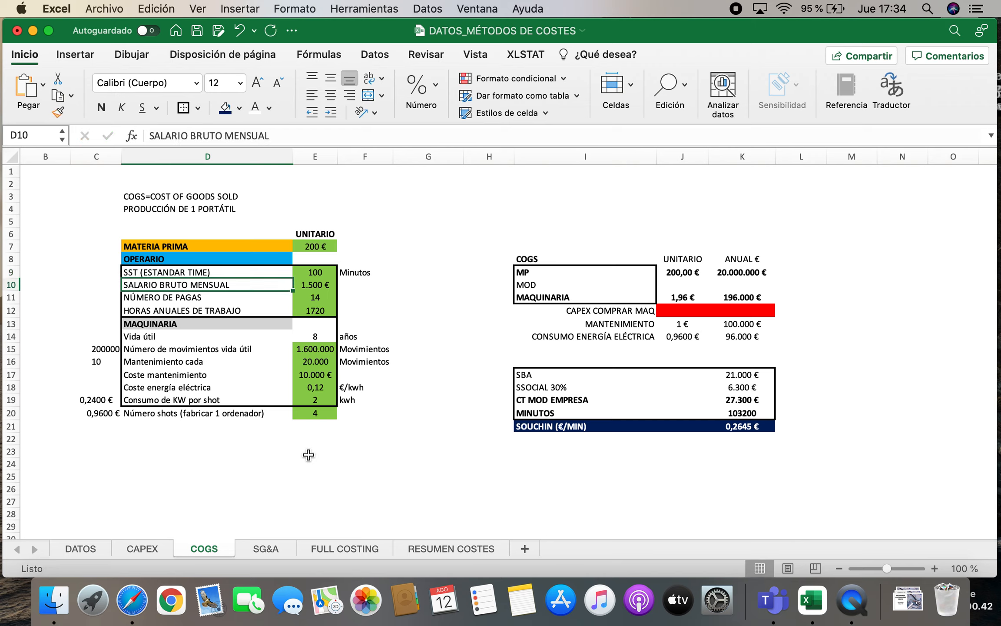
pyautogui.click(296, 470)
# Calculate the unit MOD cost in J10 as =E9*K21 and make I10:J10 bold.
pyautogui.click(316, 272)
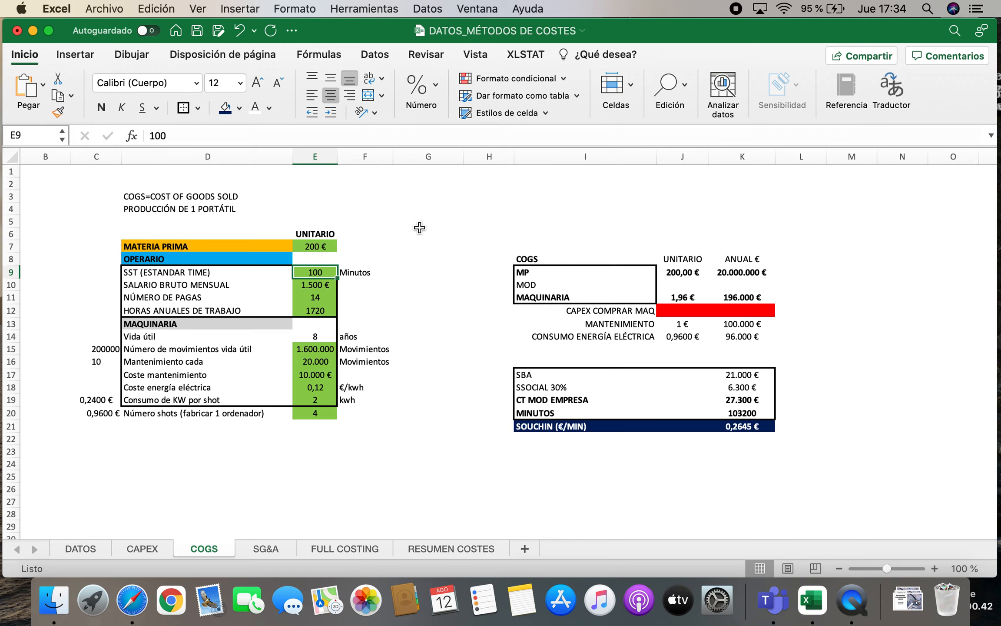
pyautogui.press('Right')
pyautogui.press('Right')
pyautogui.press('Right')
pyautogui.press('Right')
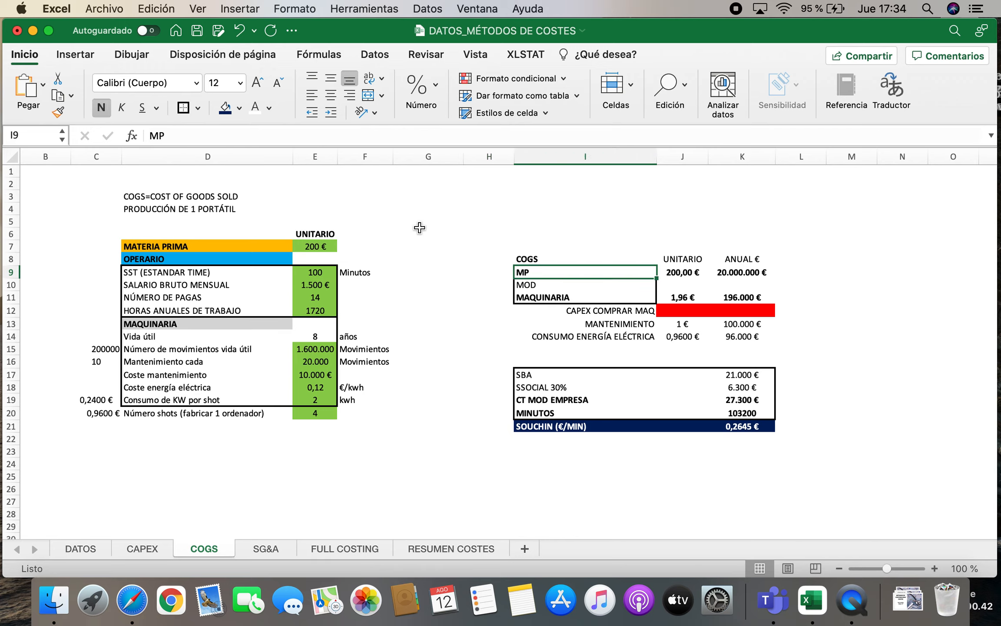
pyautogui.press('Down')
pyautogui.press('Right')
pyautogui.write('=')
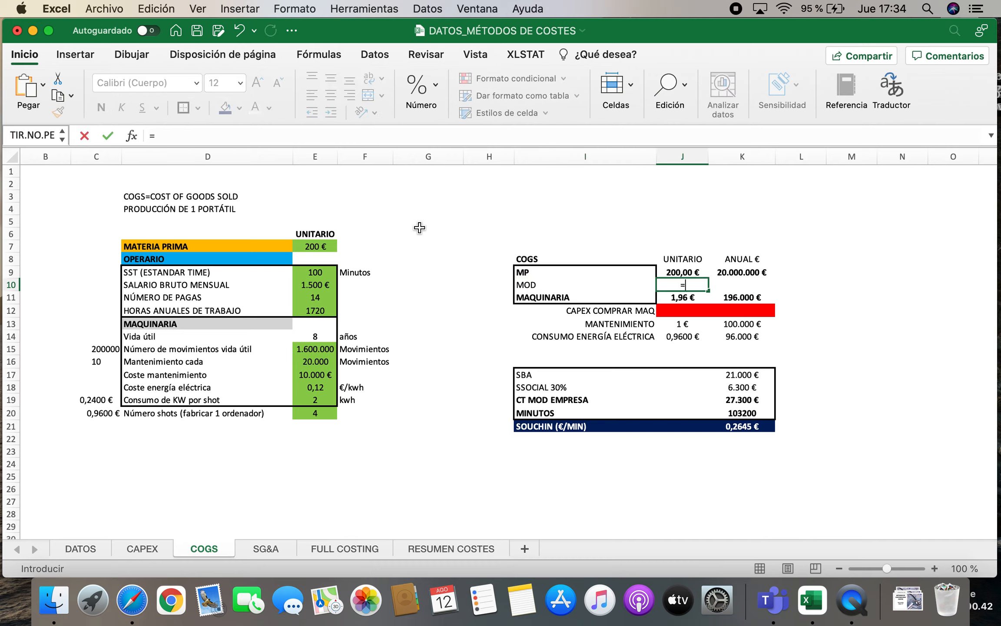
pyautogui.click(319, 271)
pyautogui.write('*')
pyautogui.click(739, 430)
pyautogui.press('Return')
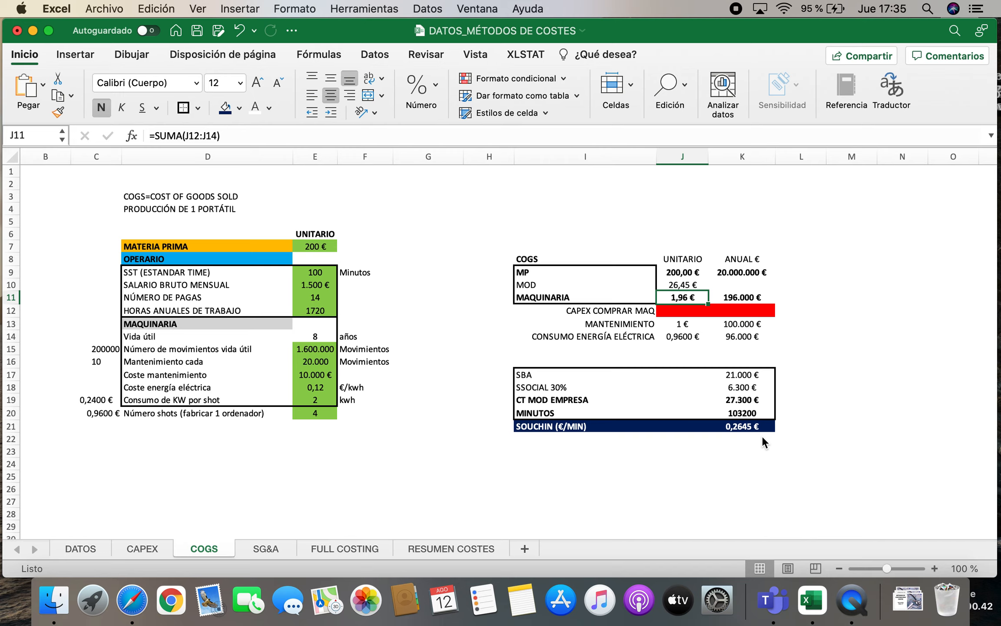
pyautogui.moveTo(557, 284); pyautogui.dragTo(658, 285)
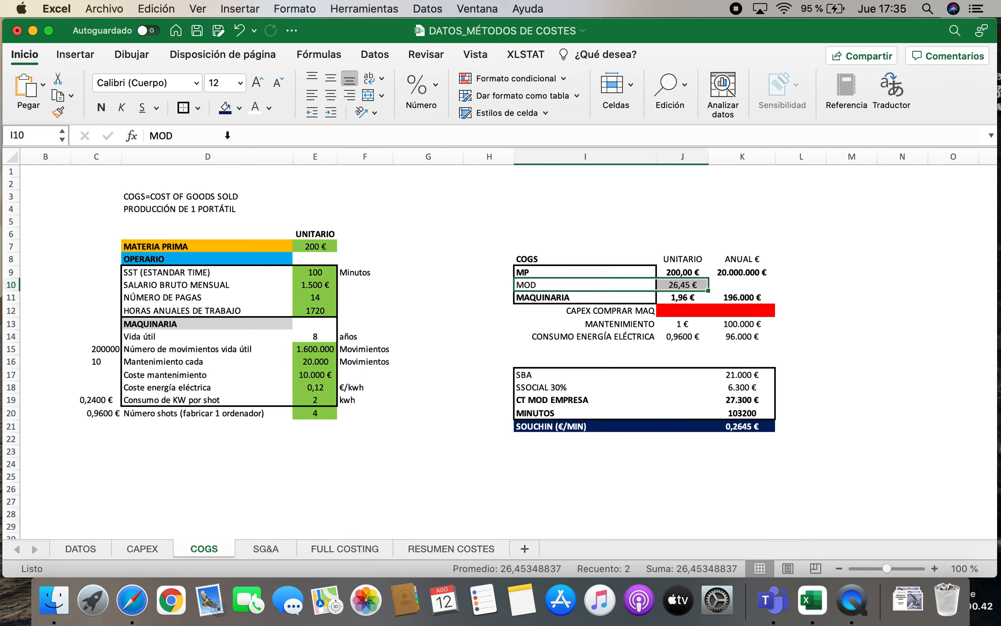
pyautogui.click(102, 107)
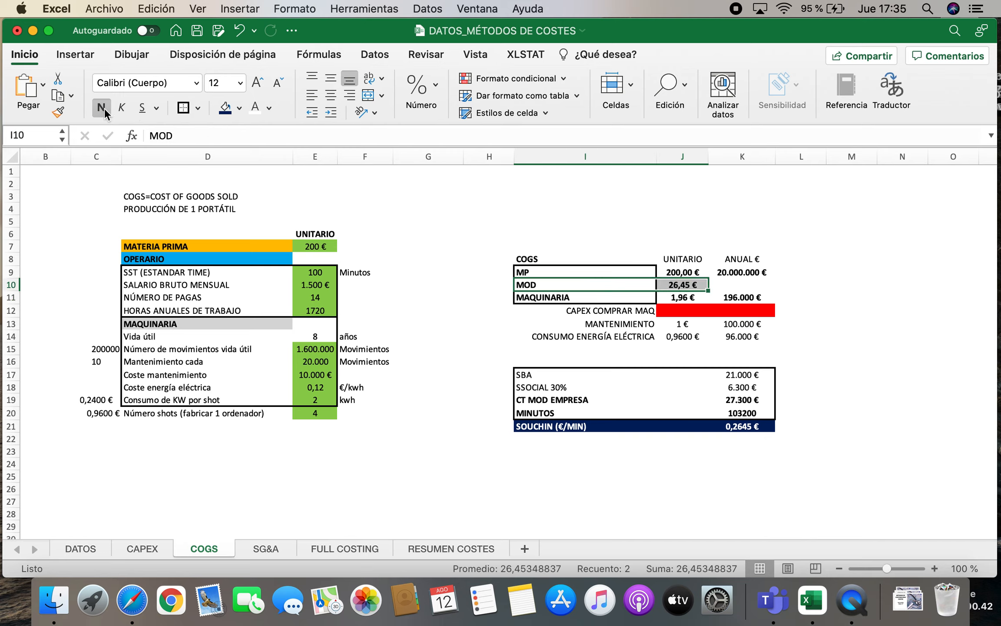
# Calculate the annual MOD cost in K10 as =J10*DATOS!H7 and make it bold.
pyautogui.click(742, 285)
pyautogui.write('=')
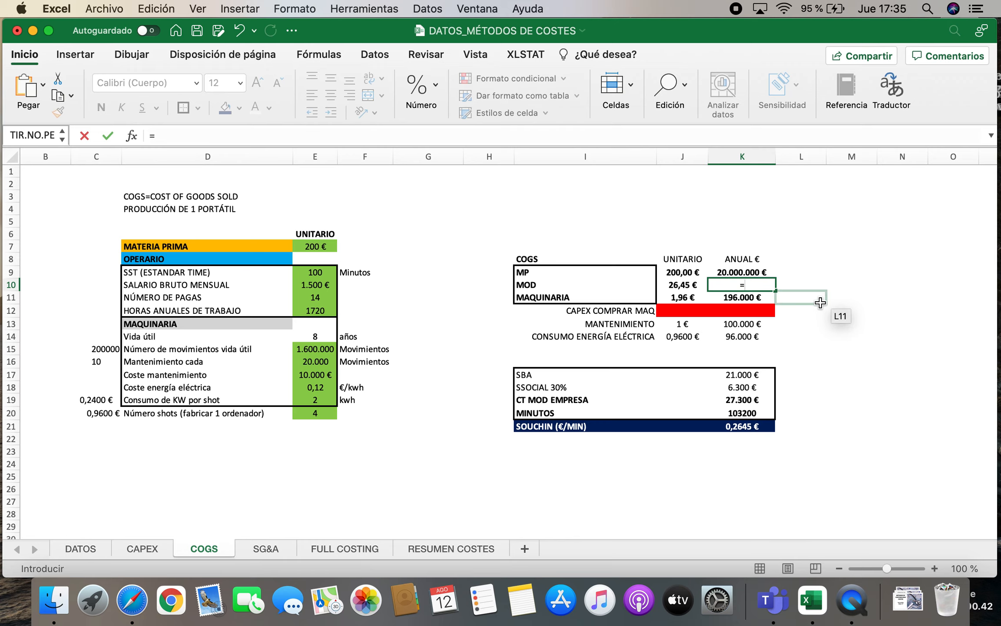
pyautogui.click(691, 285)
pyautogui.write('*')
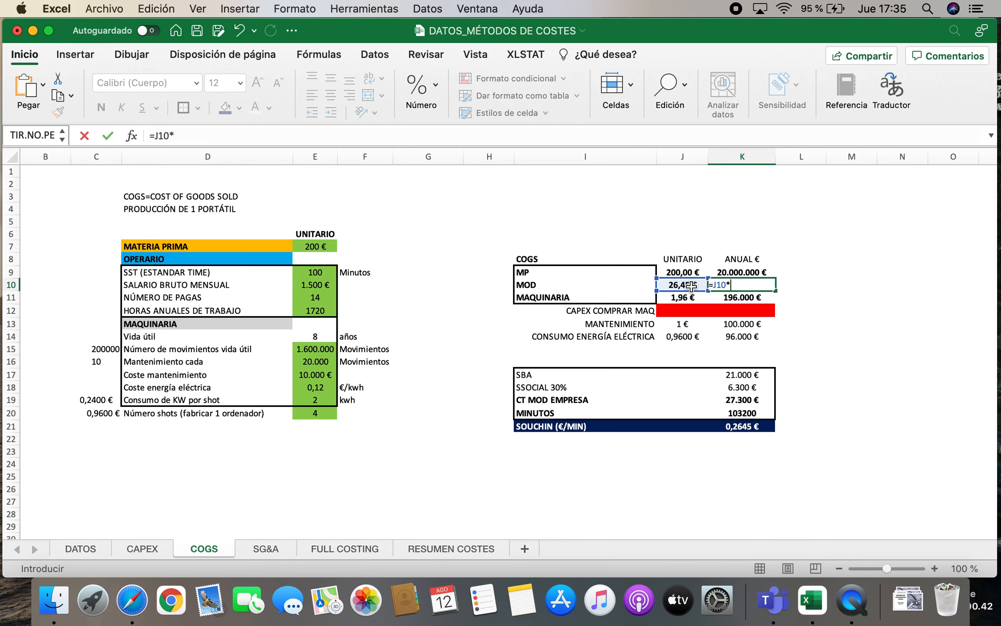
pyautogui.click(83, 550)
pyautogui.click(626, 255)
pyautogui.press('Return')
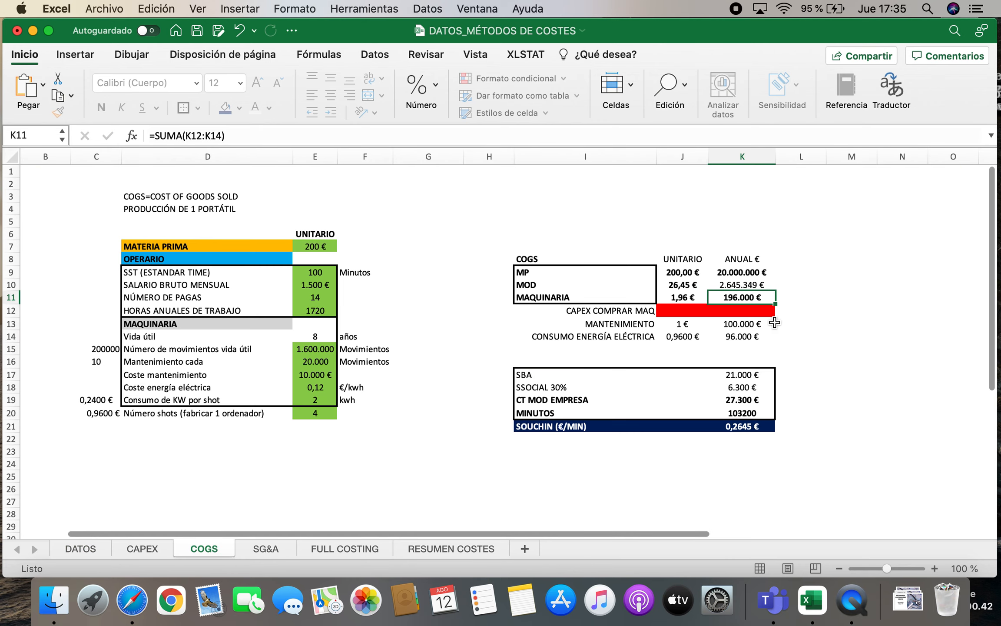
pyautogui.click(740, 286)
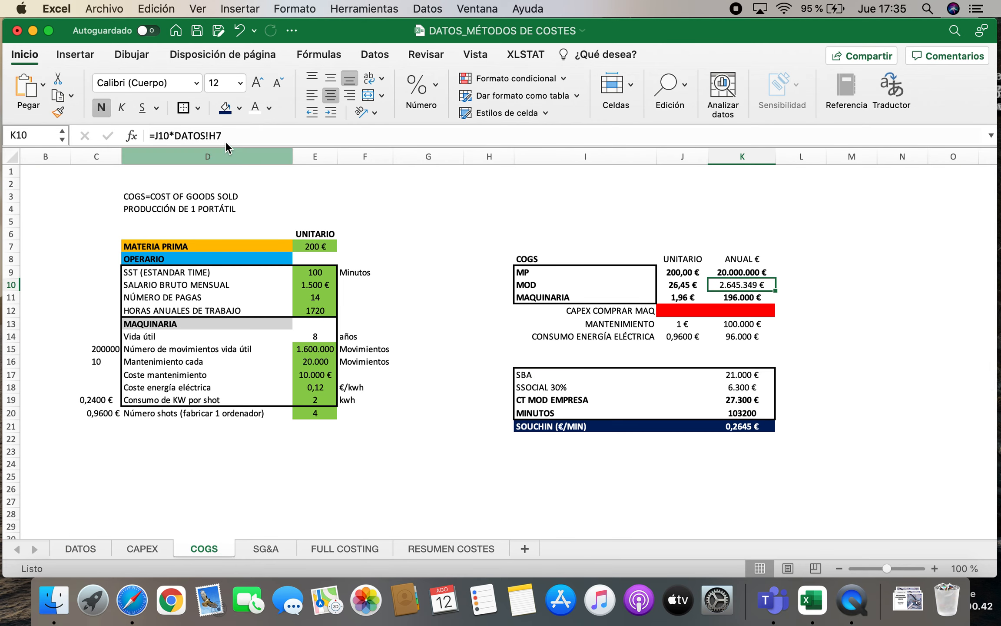
pyautogui.click(105, 108)
pyautogui.click(104, 107)
pyautogui.click(104, 108)
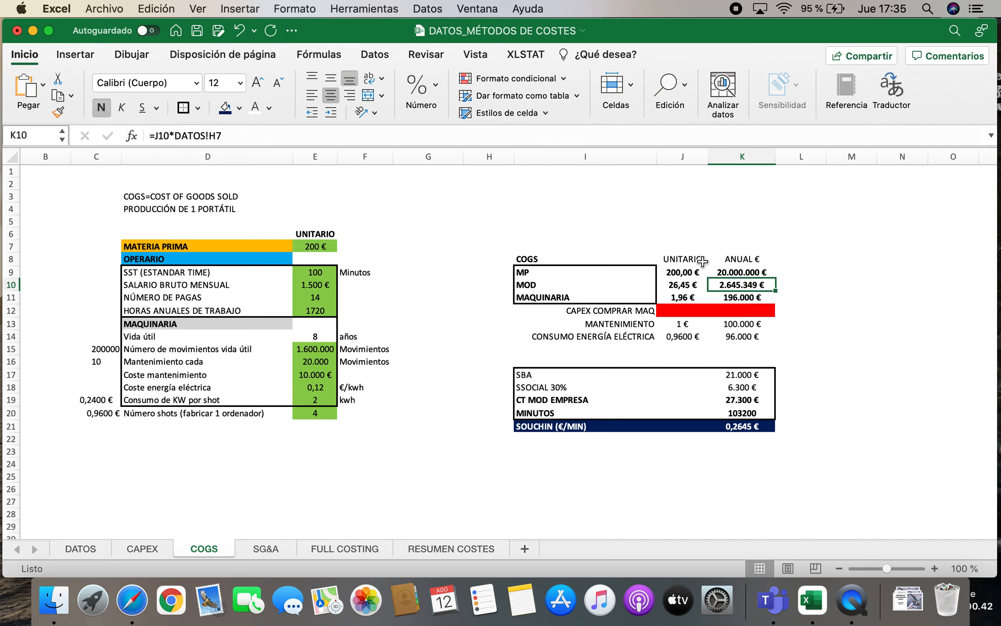
# Move the UNITARIO and ANUAL € headings from J8:K8 up to J7:K7, clearing the original cells.
pyautogui.moveTo(680, 260); pyautogui.dragTo(753, 259)
pyautogui.press('super+c')
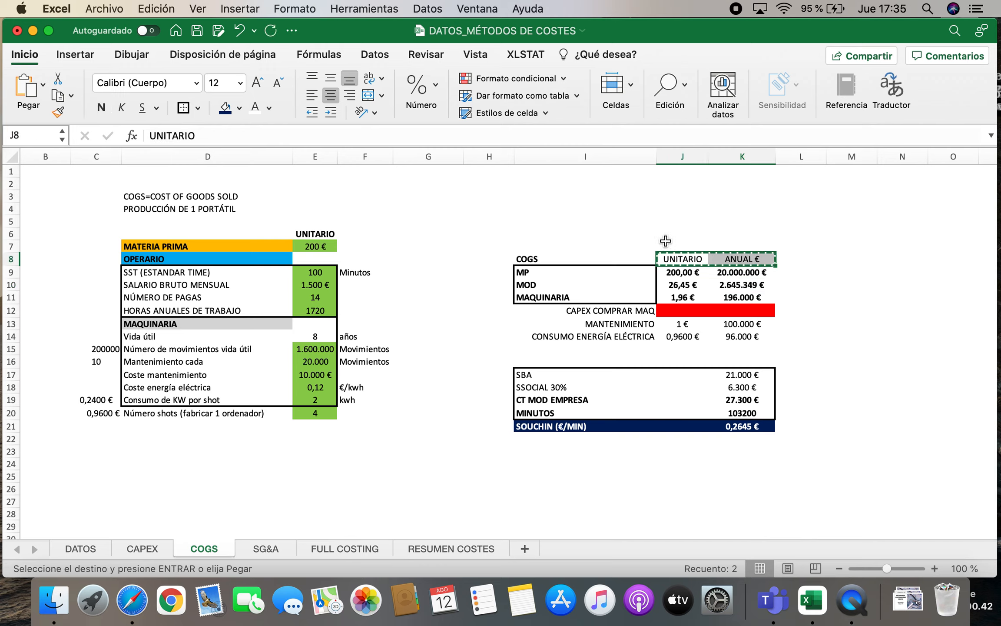
pyautogui.click(669, 246)
pyautogui.press('super+v')
pyautogui.press('Down')
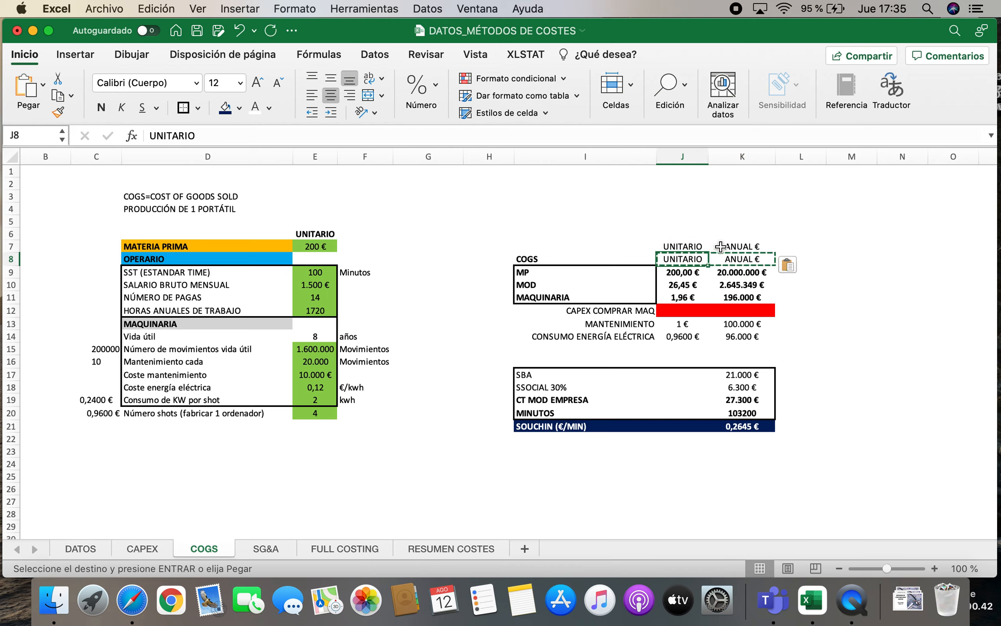
pyautogui.press('Delete')
pyautogui.press('Right')
pyautogui.press('Delete')
pyautogui.press('Left')
pyautogui.press('Left')
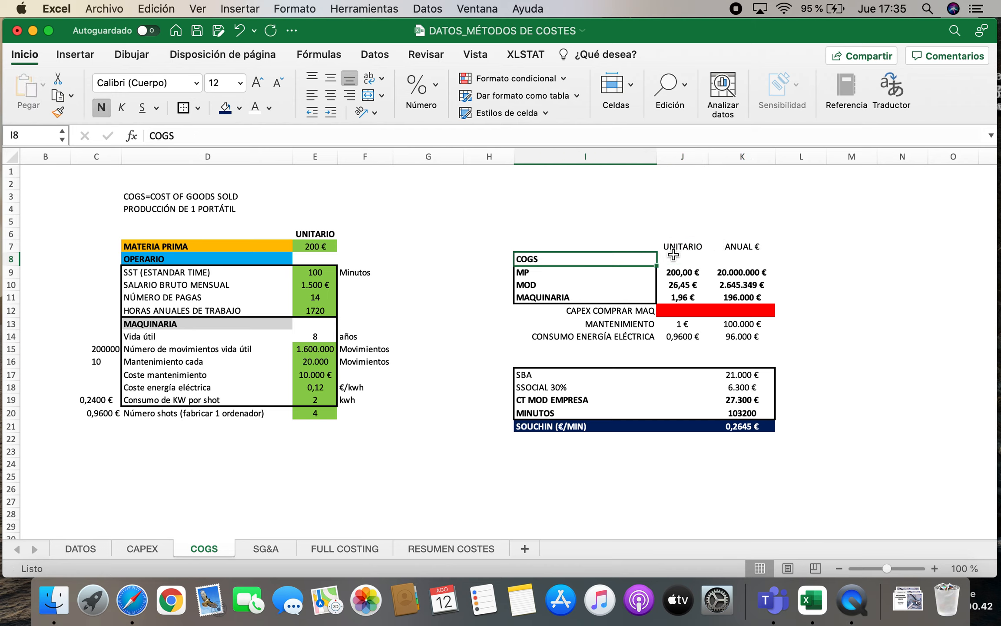
# Format the COGS row I8:K8 with a dark blue fill and white text.
pyautogui.moveTo(623, 263); pyautogui.dragTo(737, 261)
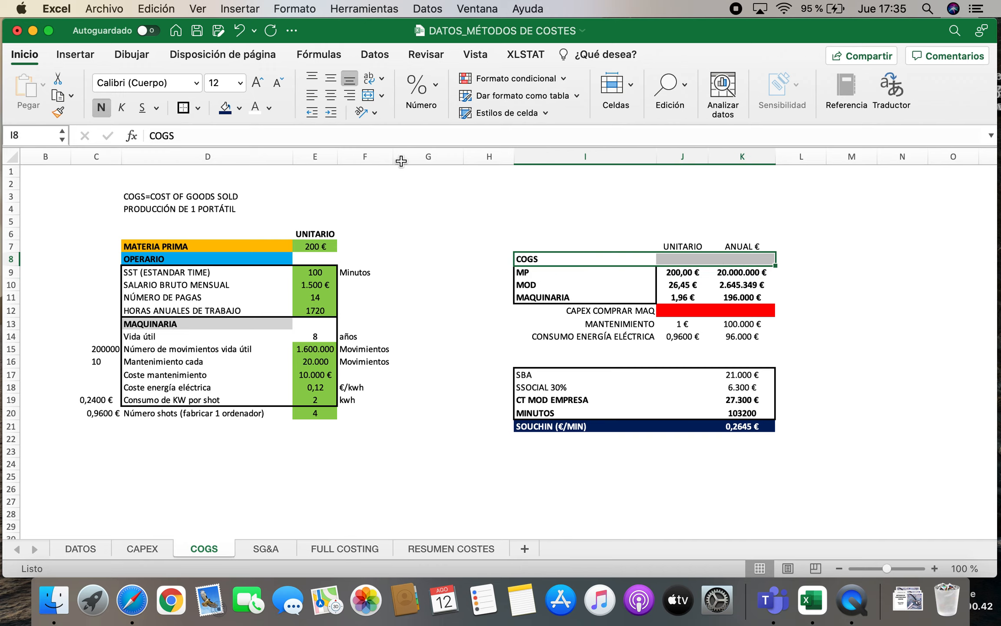
pyautogui.click(226, 107)
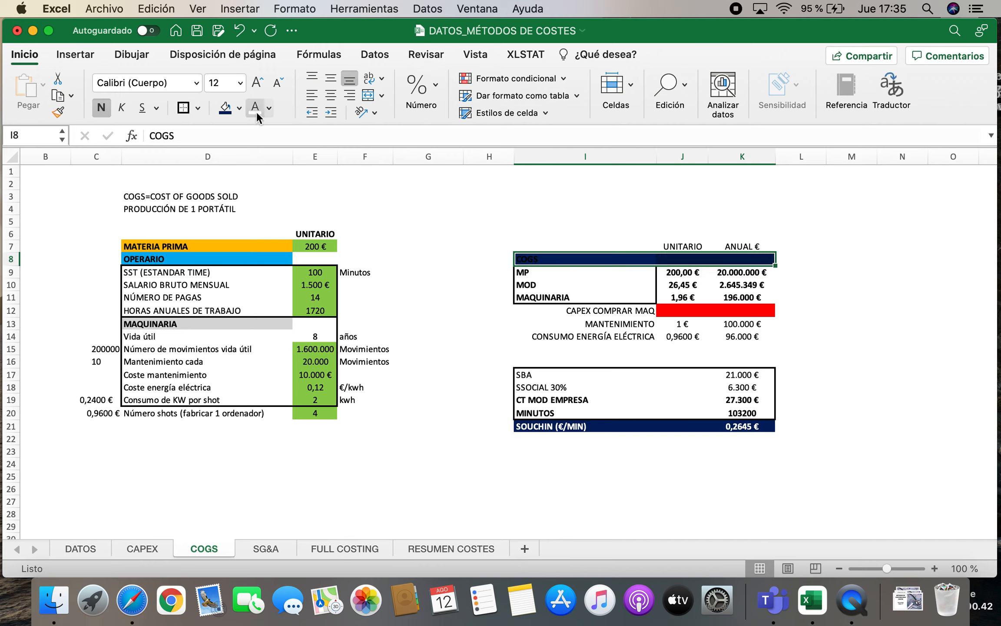
pyautogui.click(420, 235)
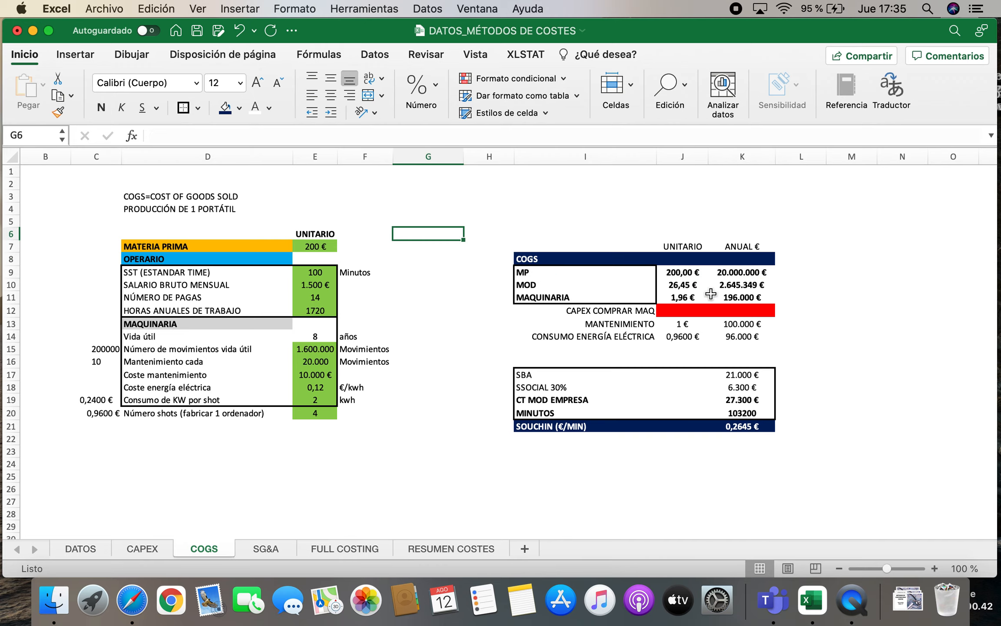
# Calculate the unit COGS total in J8 as =J9+J10+J11 and copy the formula to the annual column in K8.
pyautogui.click(691, 262)
pyautogui.write('=')
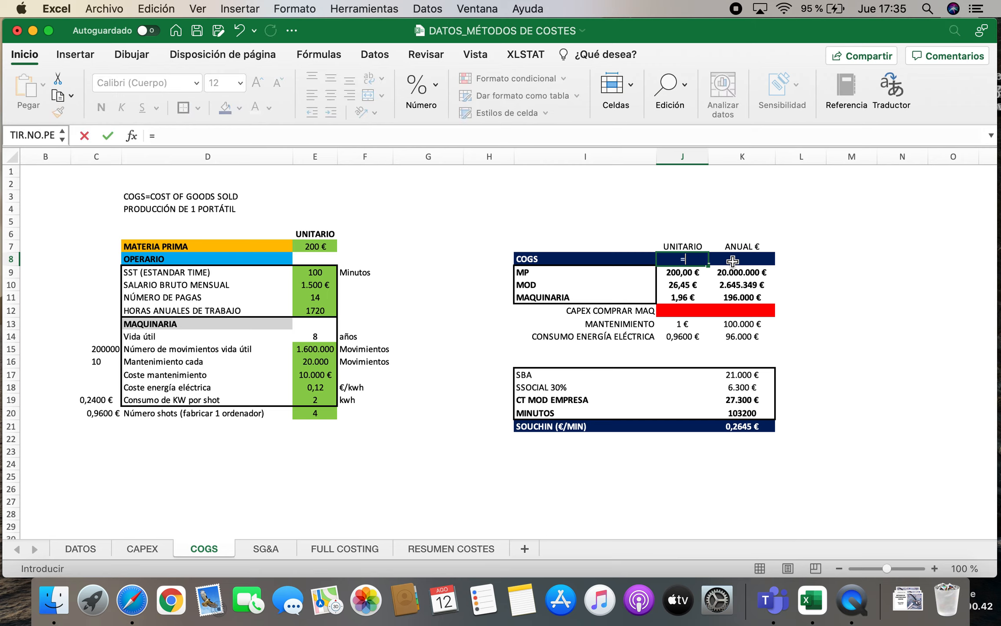
pyautogui.click(691, 273)
pyautogui.write('+')
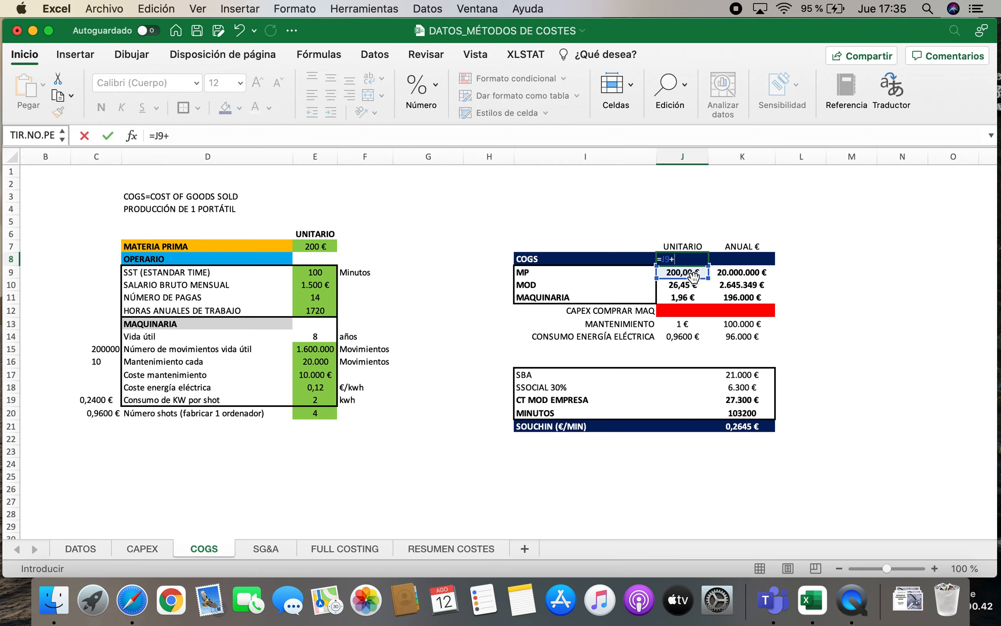
pyautogui.click(690, 285)
pyautogui.write('+')
pyautogui.click(692, 297)
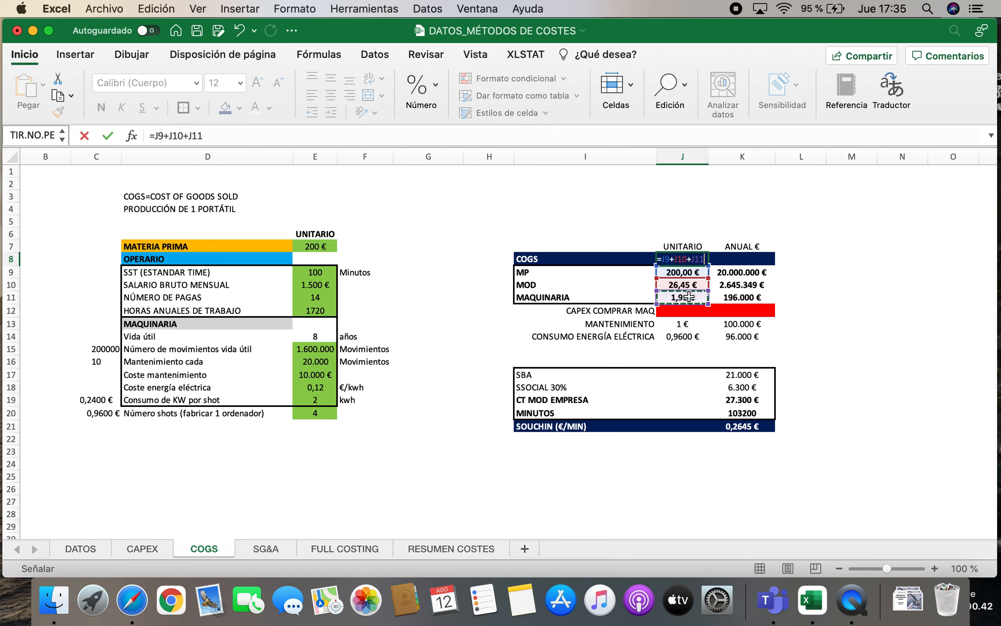
pyautogui.press('Return')
pyautogui.click(695, 259)
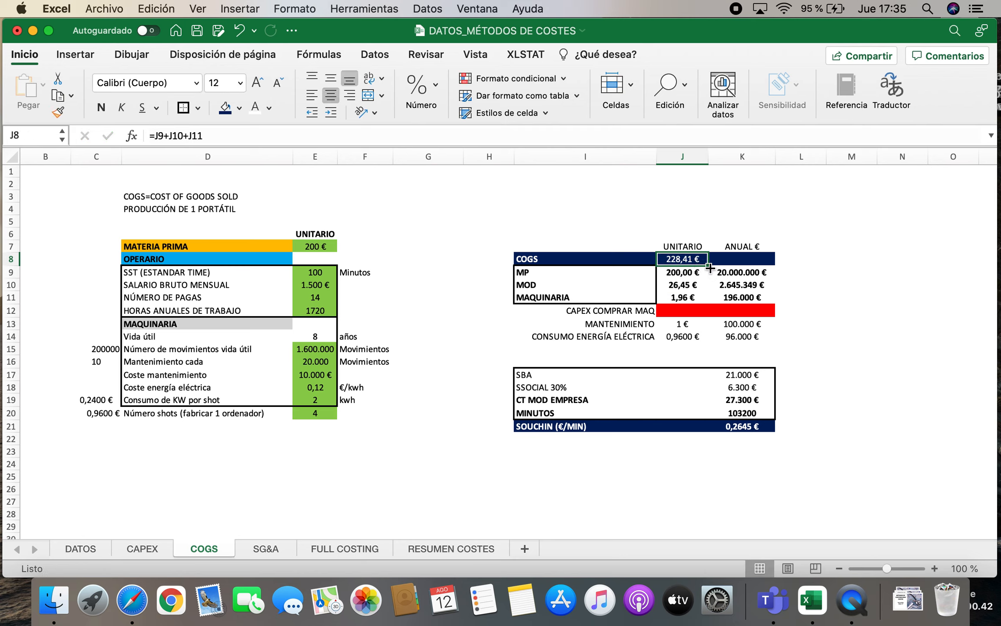
pyautogui.moveTo(761, 270); pyautogui.dragTo(760, 265)
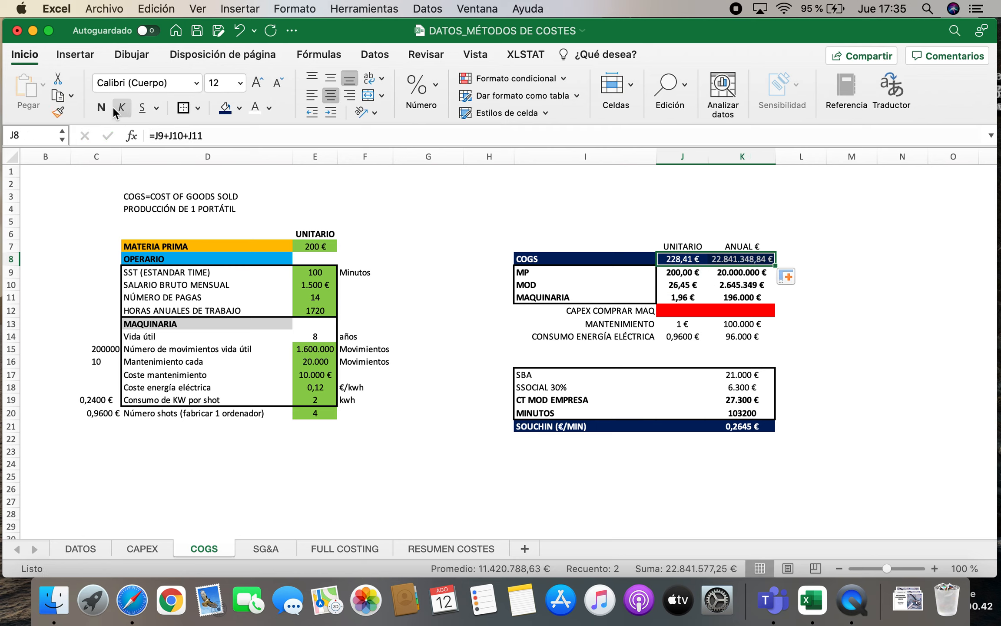
# Make the UNITARIO and ANUAL € headings in J7:K7 bold.
pyautogui.click(842, 208)
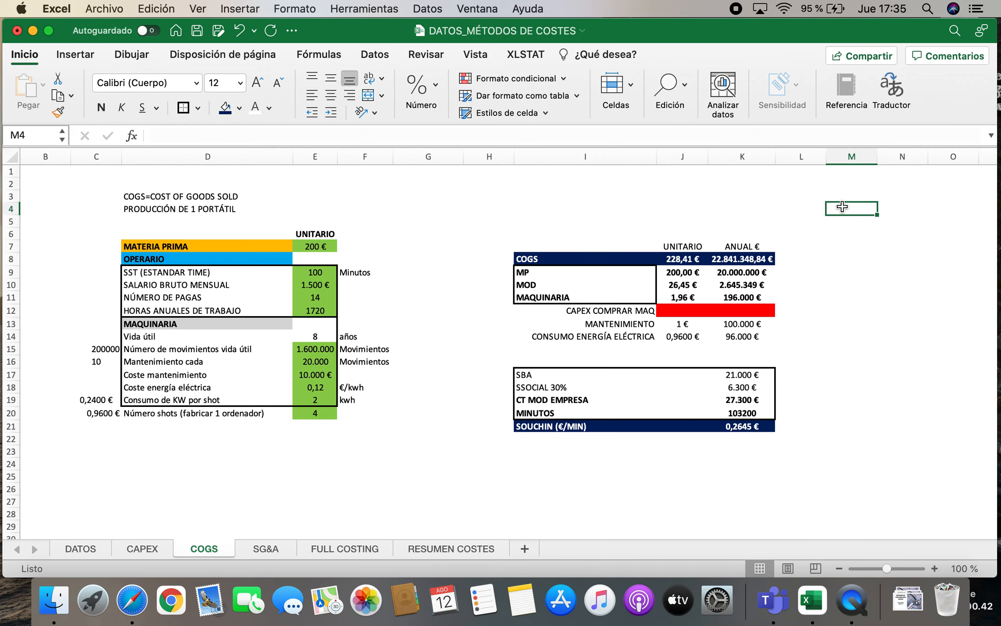
pyautogui.moveTo(685, 245); pyautogui.dragTo(742, 246)
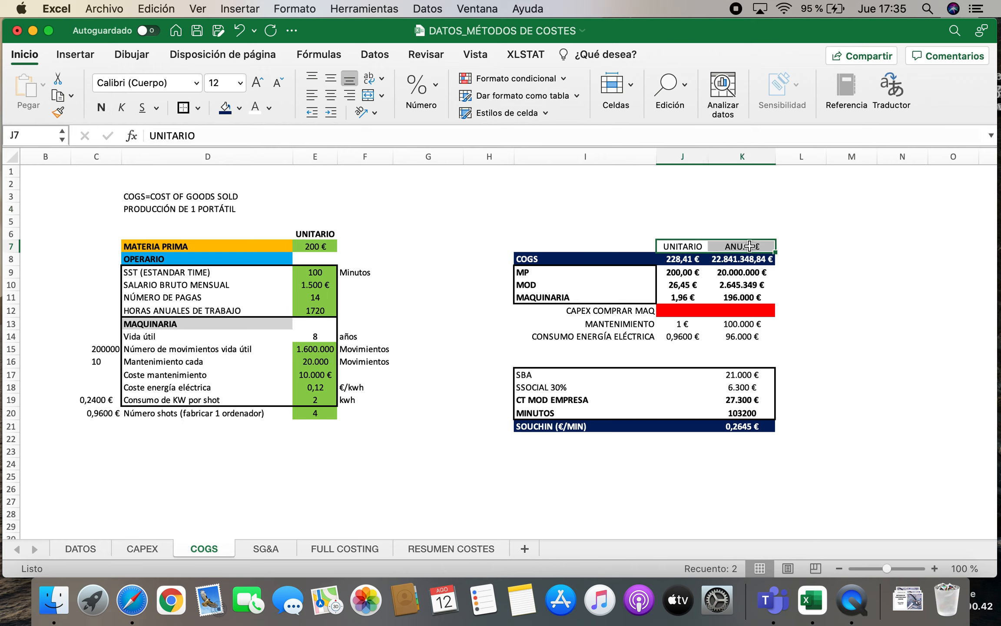
pyautogui.click(108, 108)
pyautogui.click(424, 192)
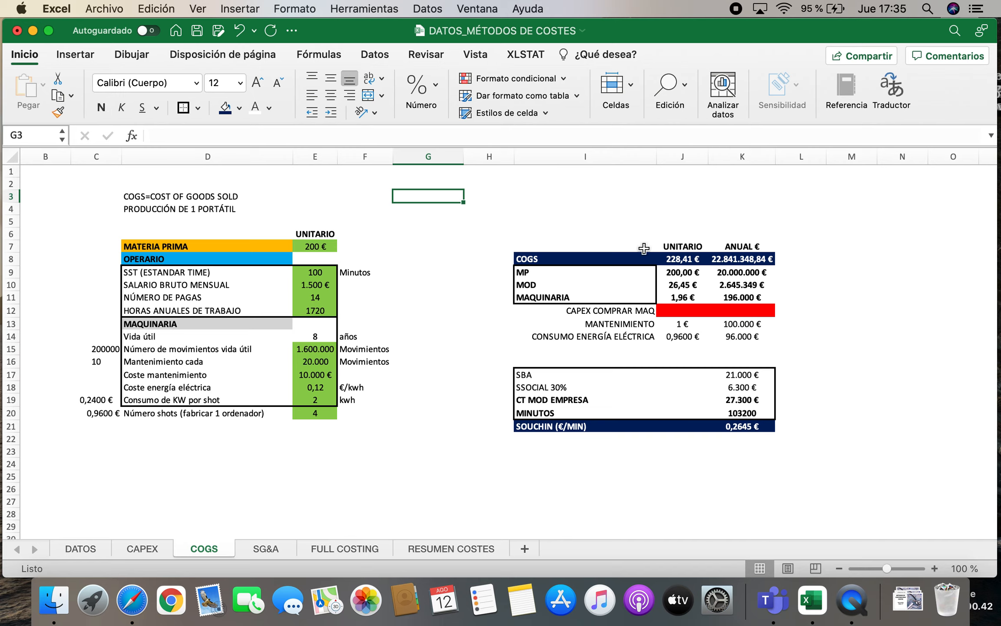
pyautogui.click(681, 261)
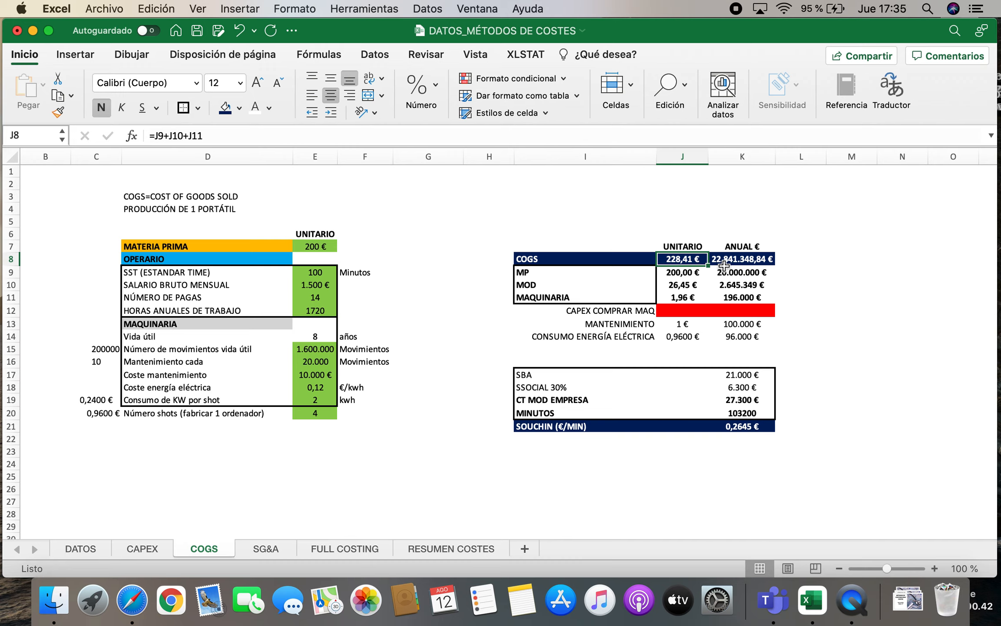
# Beside the CAPEX COMPRAR MAQ row, enter 25000€ in L12 and calculate the unit amount in M12 as =L12/100000.
pyautogui.click(521, 308)
pyautogui.moveTo(649, 314); pyautogui.dragTo(742, 313)
pyautogui.click(796, 313)
pyautogui.write('25000€')
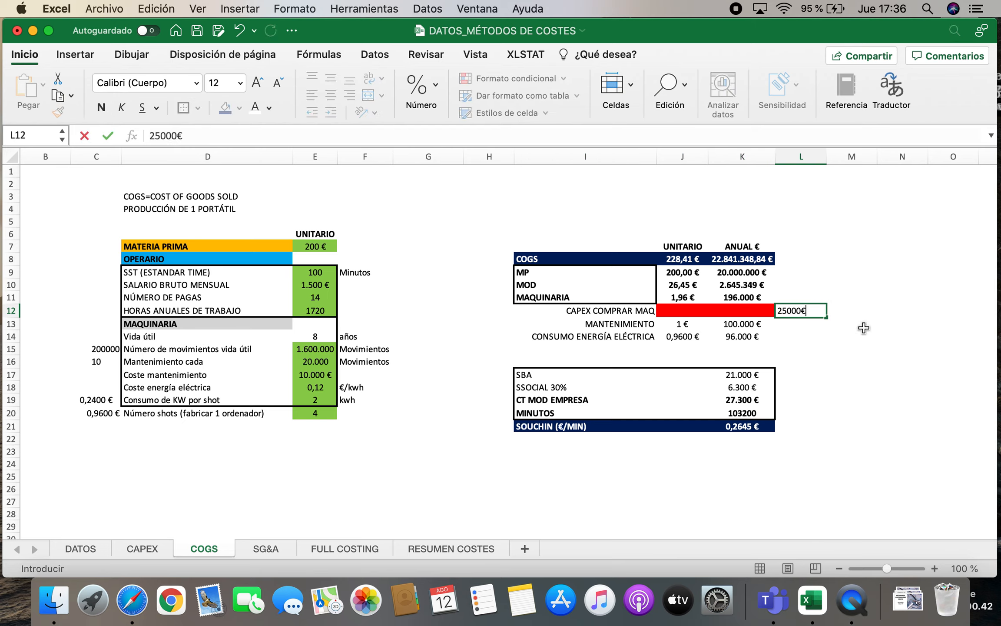
pyautogui.press('Tab')
pyautogui.write('=')
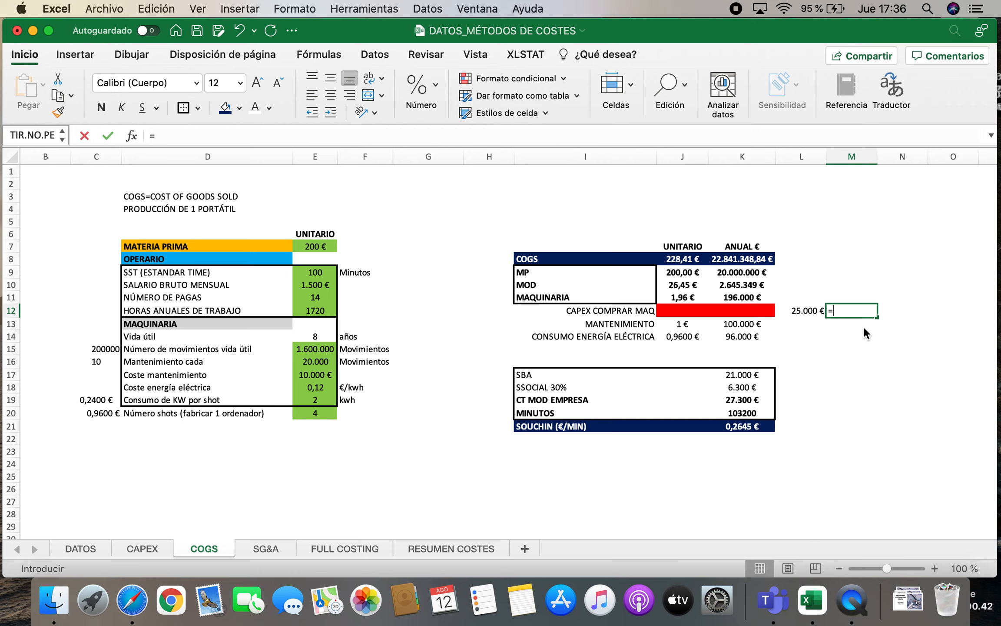
pyautogui.click(807, 313)
pyautogui.write('/10000')
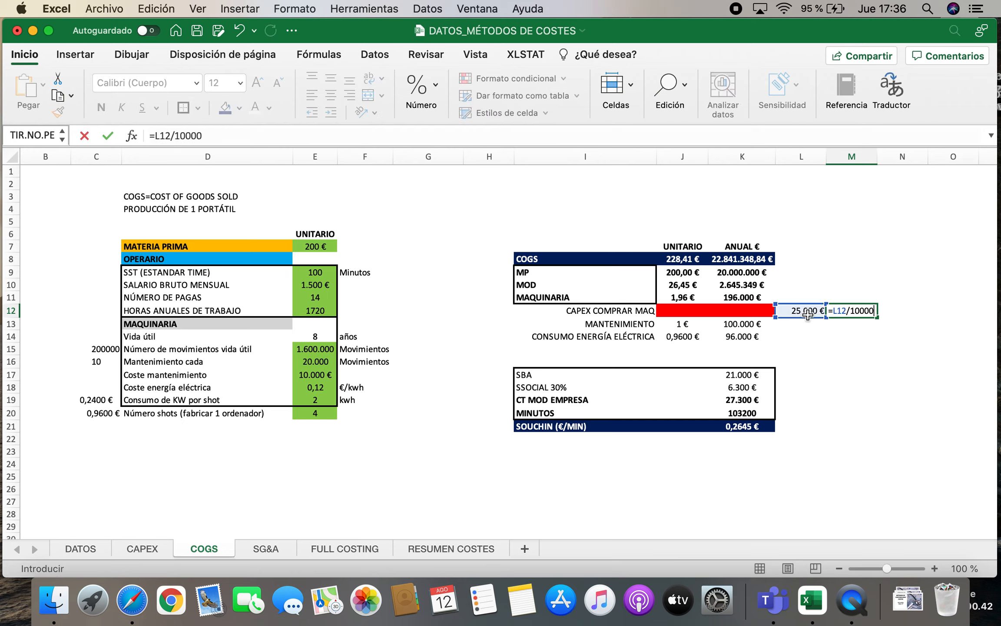
pyautogui.press('Return')
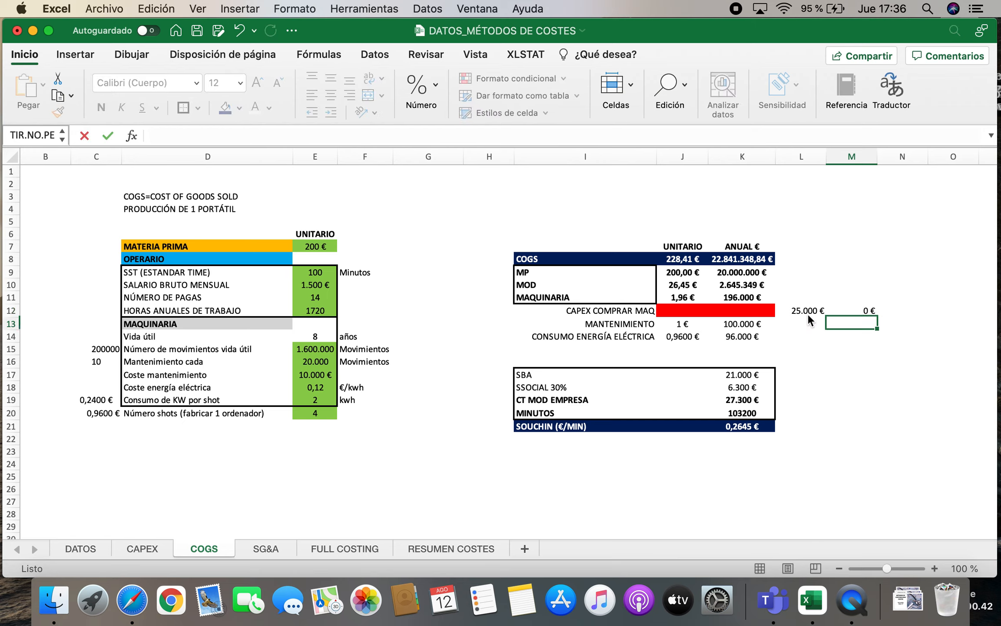
# Show the unit amount in M12 with three decimals.
pyautogui.click(867, 312)
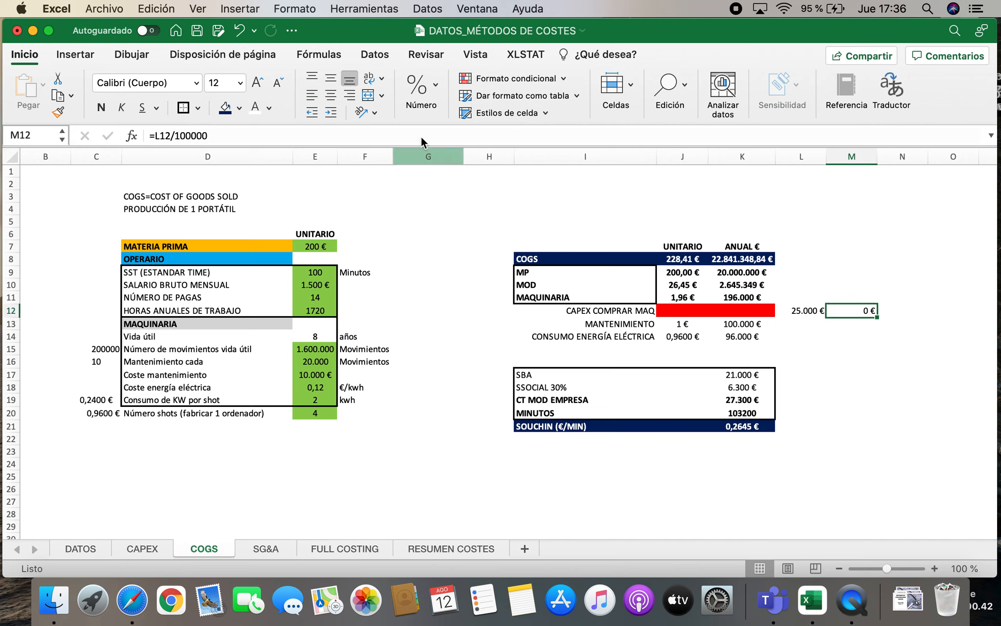
pyautogui.click(431, 89)
pyautogui.click(448, 154)
pyautogui.click(447, 155)
pyautogui.click(447, 155)
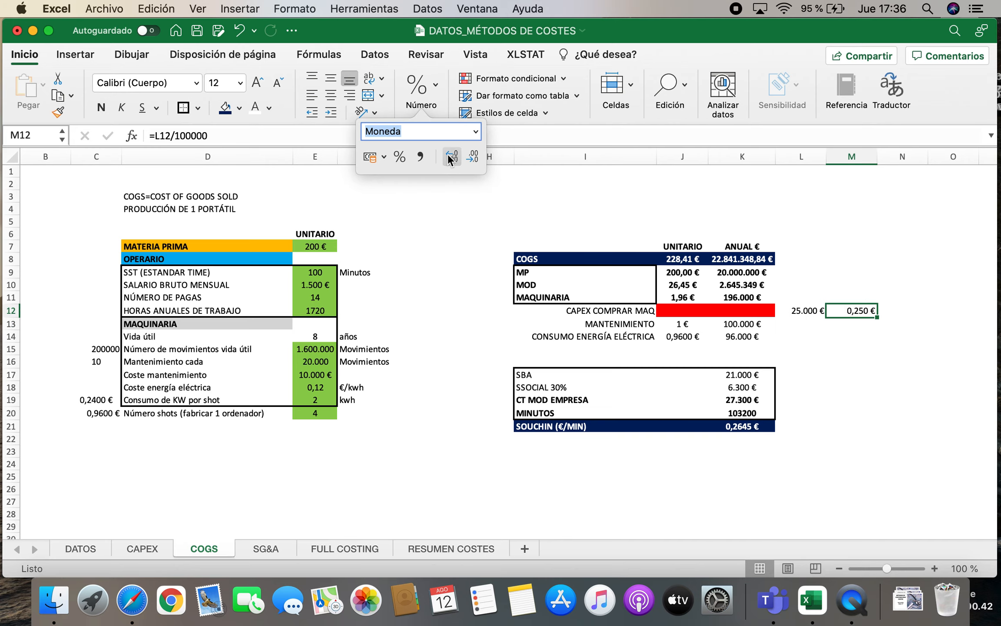
pyautogui.click(863, 364)
pyautogui.click(751, 315)
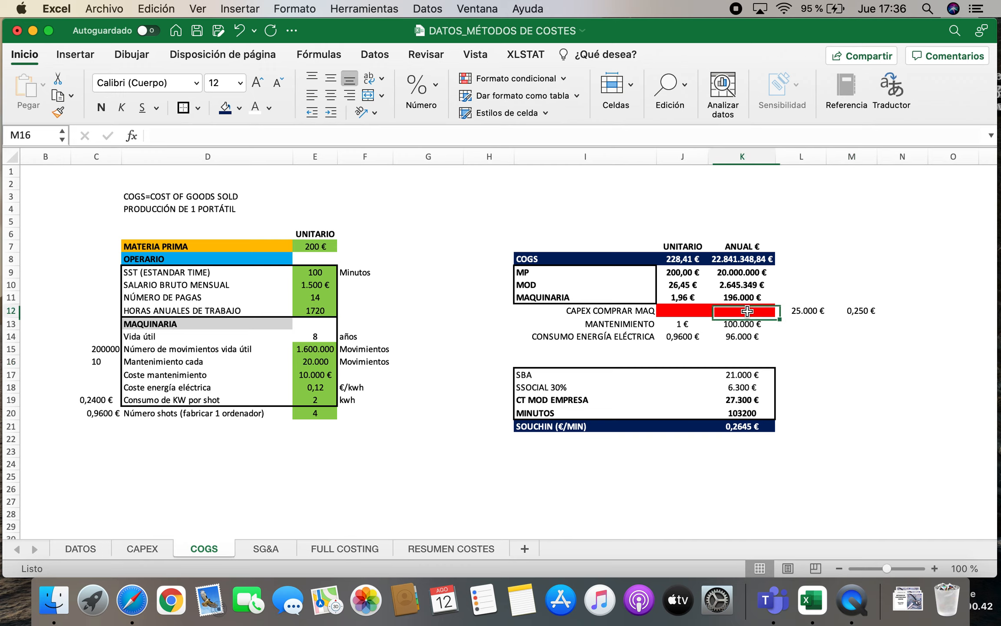
pyautogui.click(863, 310)
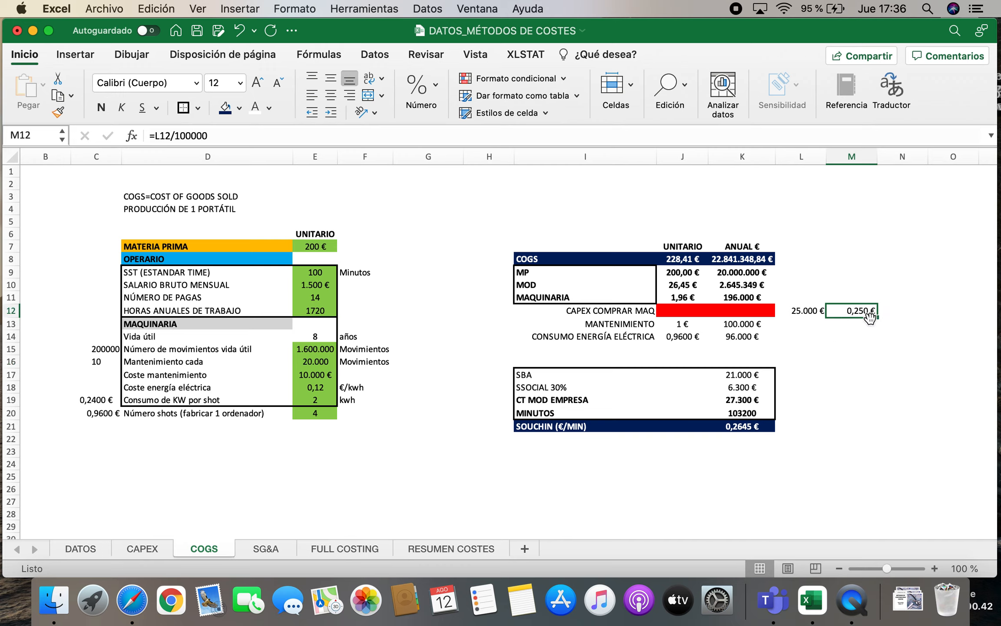
# Check the machinery D&A on the CAPEX sheet and clear the trial amounts from L12 and M12 on the COGS sheet.
pyautogui.click(568, 307)
pyautogui.moveTo(685, 310); pyautogui.dragTo(749, 313)
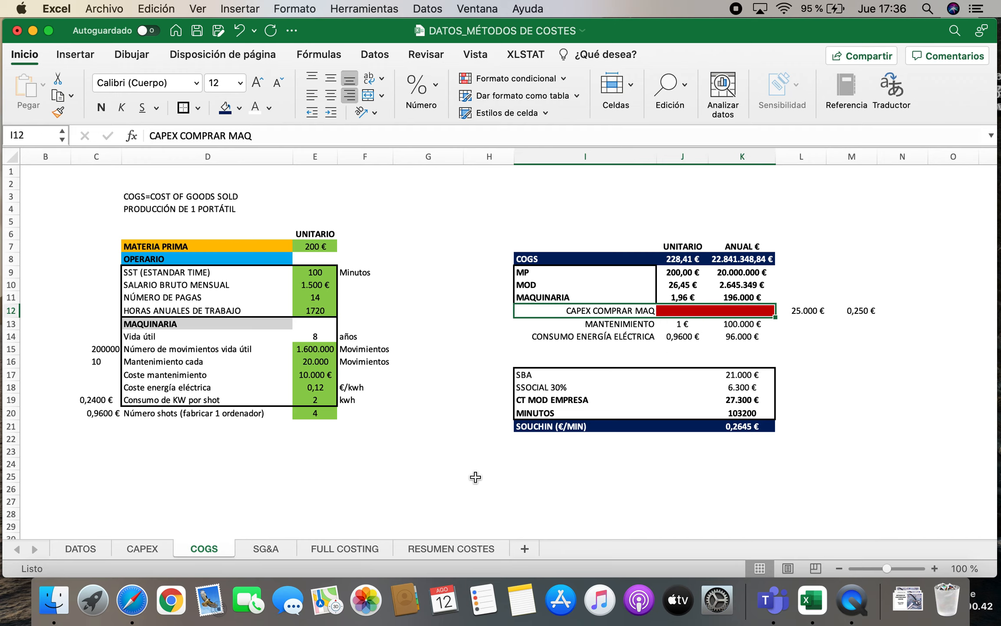
pyautogui.click(150, 545)
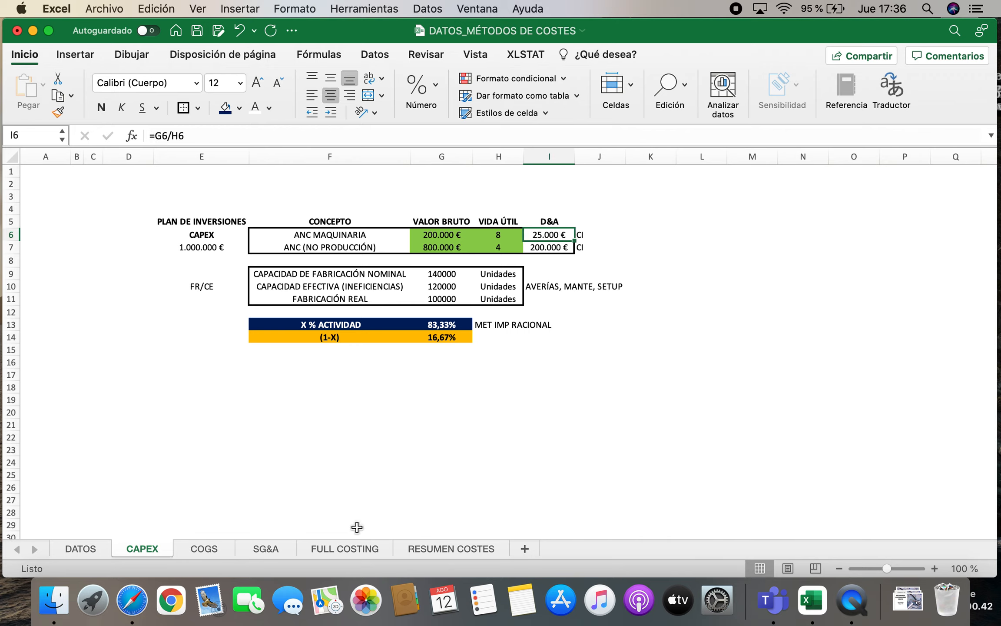
pyautogui.hotkey('ctrl', 'pagedown')
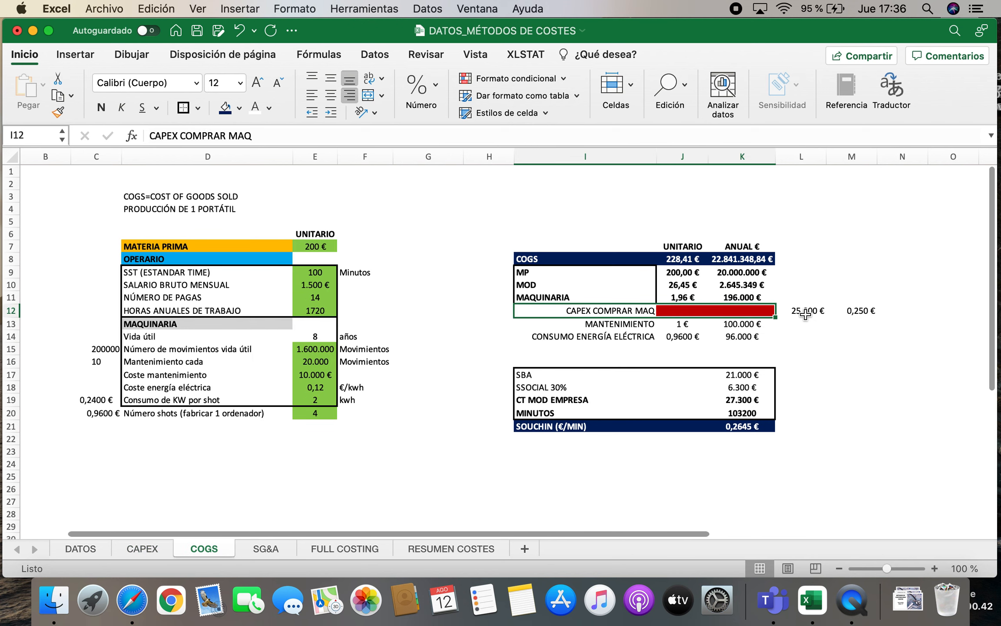
pyautogui.click(812, 311)
pyautogui.press('Delete')
pyautogui.click(826, 312)
pyautogui.press('Delete')
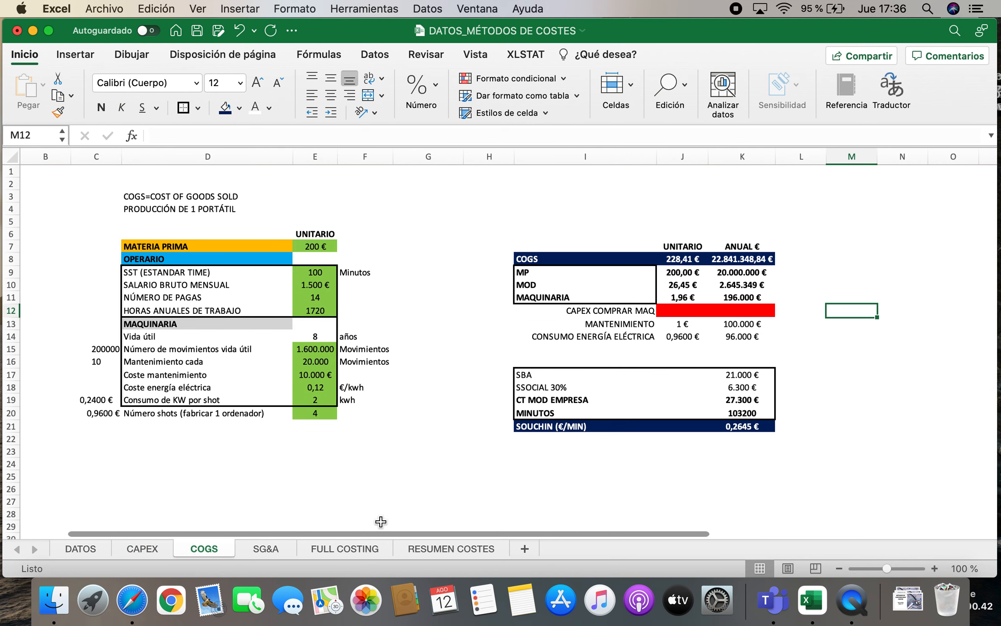
# Make the COSTES INDIRECTOS heading on the FULL COSTING sheet bold.
pyautogui.click(358, 546)
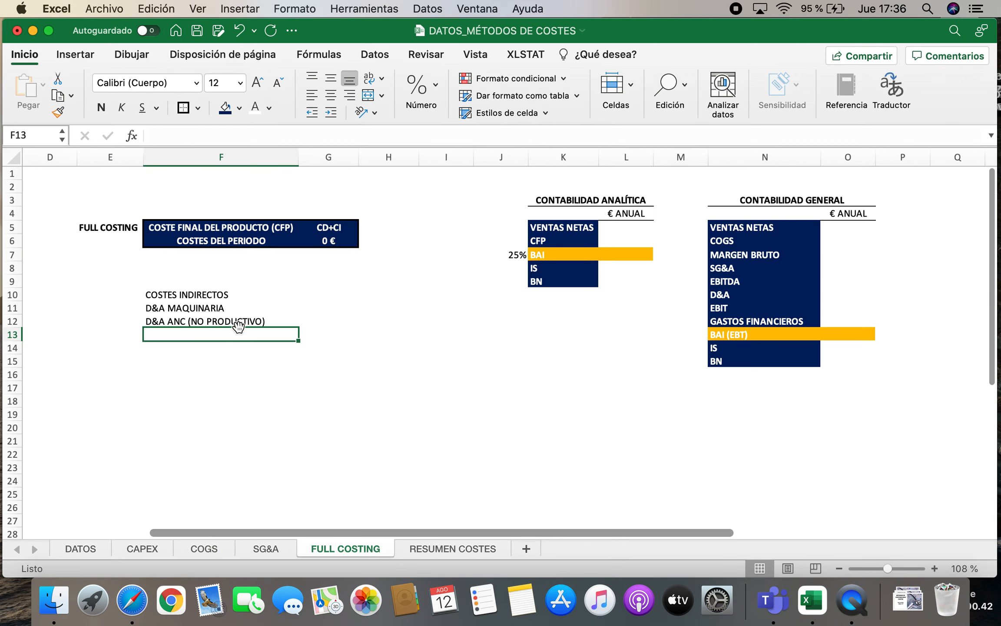
pyautogui.click(195, 293)
pyautogui.click(101, 108)
pyautogui.click(246, 370)
pyautogui.click(203, 308)
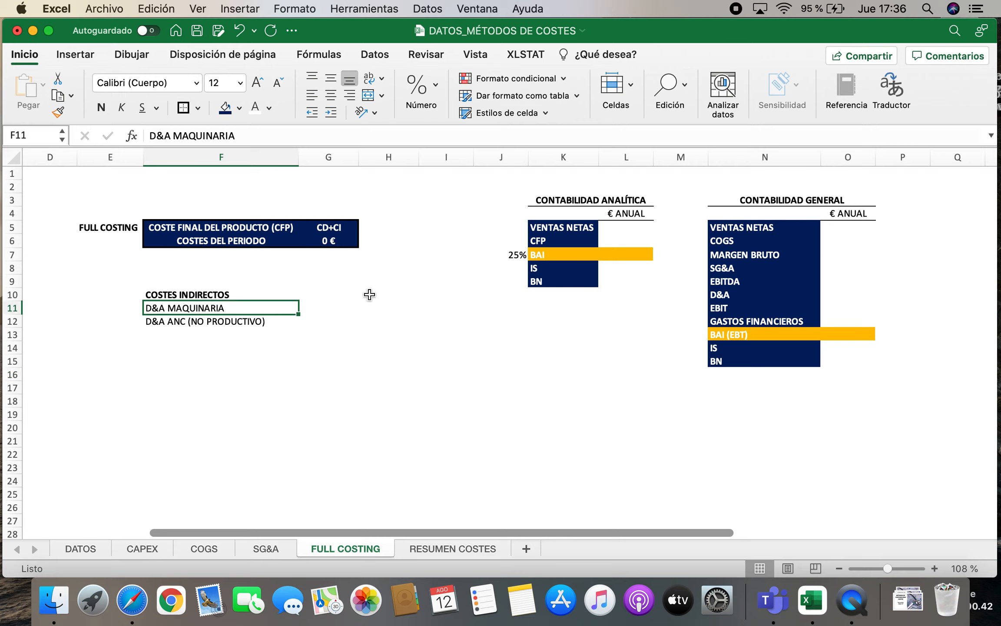
# Add the headings UNITARIO and ANUAL € in G9:H9 and centre the contents of G9:H21.
pyautogui.click(329, 293)
pyautogui.press('Up')
pyautogui.write('UNI')
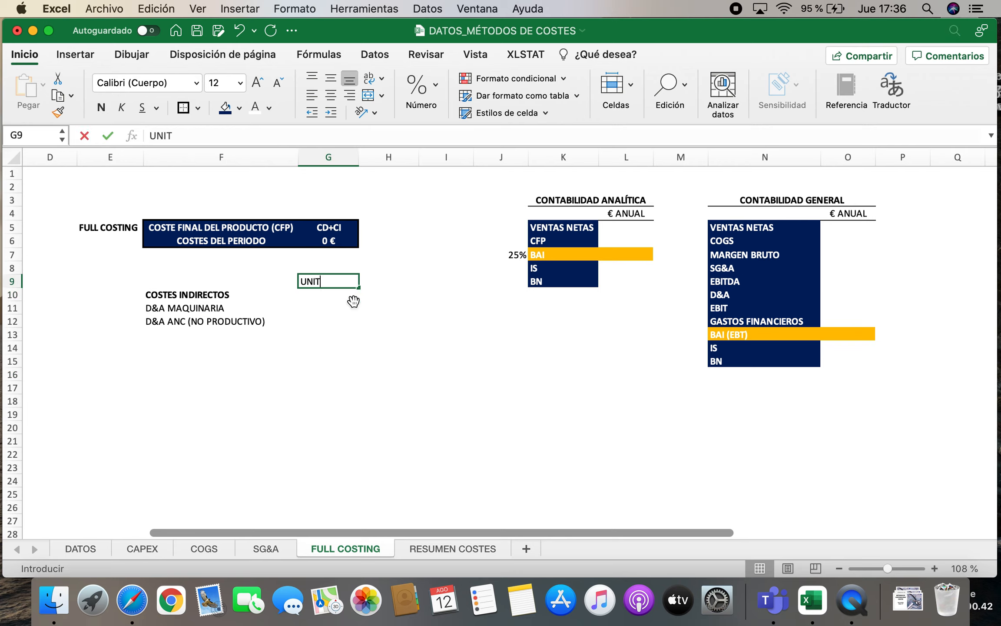
pyautogui.write('TARIO')
pyautogui.press('Tab')
pyautogui.write('ANU')
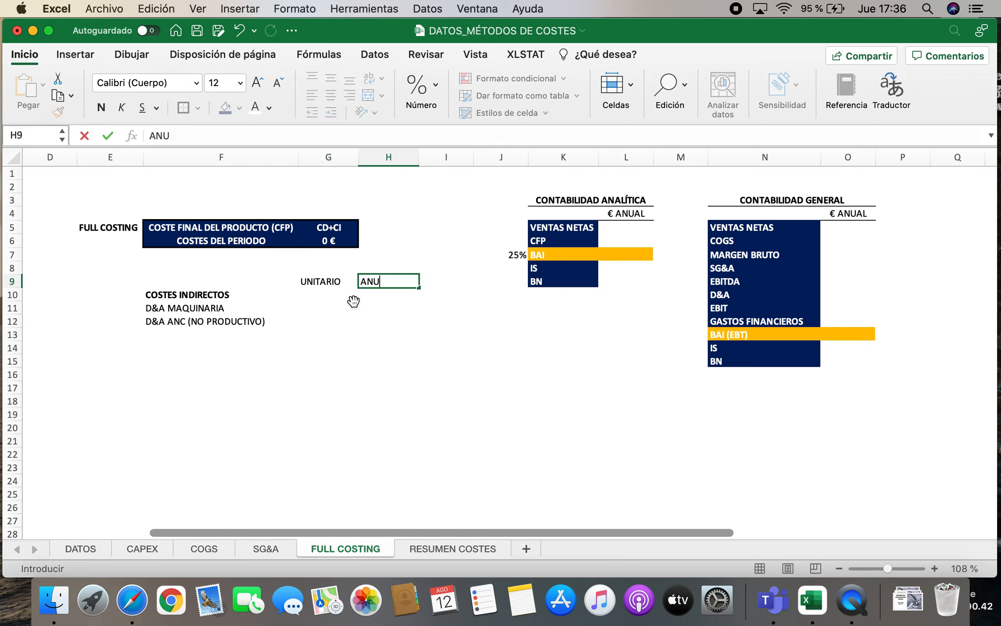
pyautogui.write('AL €')
pyautogui.press('Return')
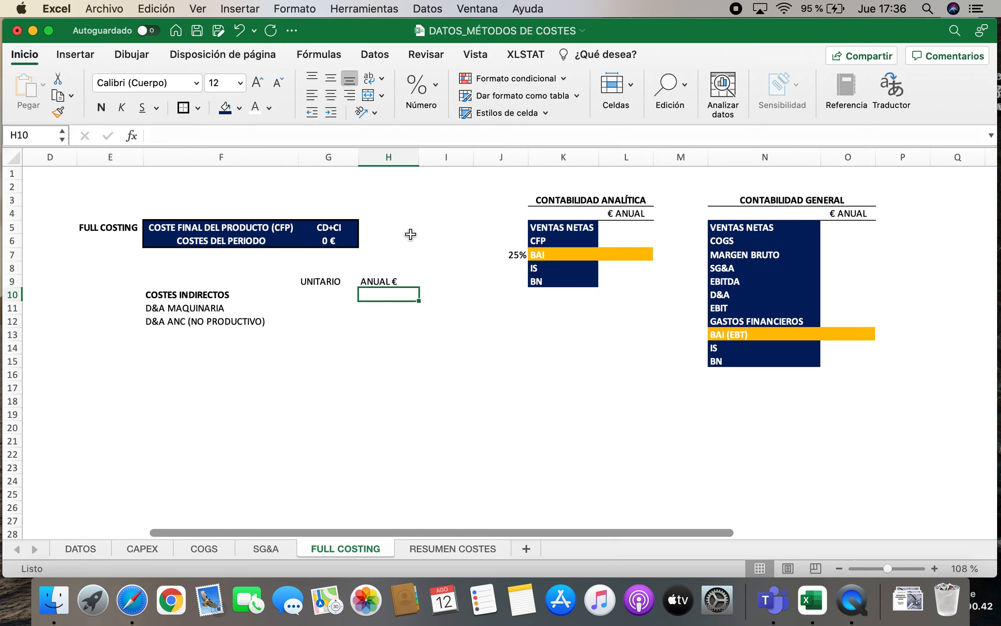
pyautogui.moveTo(303, 279); pyautogui.dragTo(406, 443)
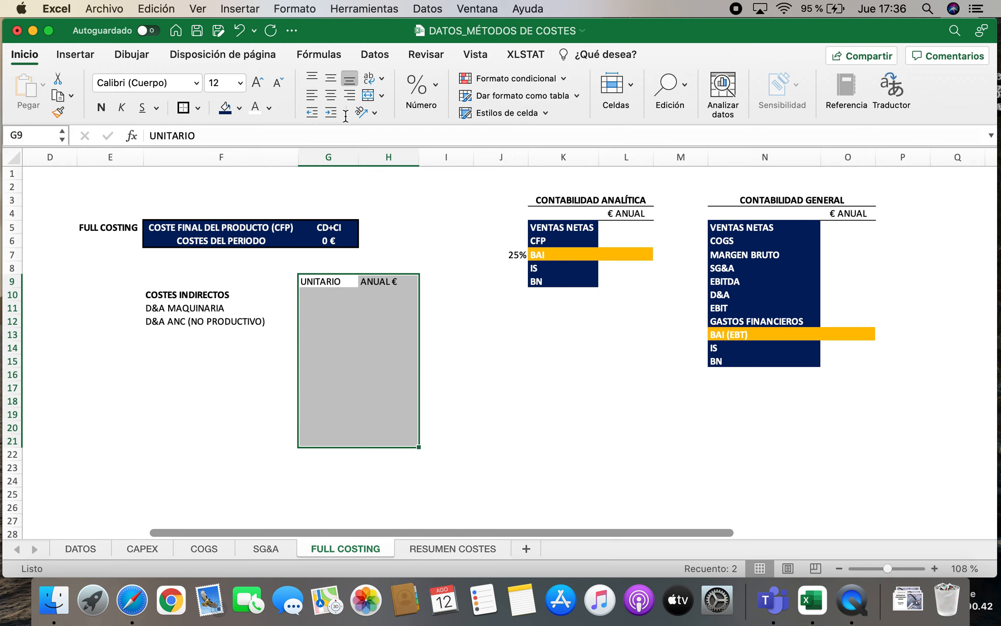
pyautogui.click(332, 95)
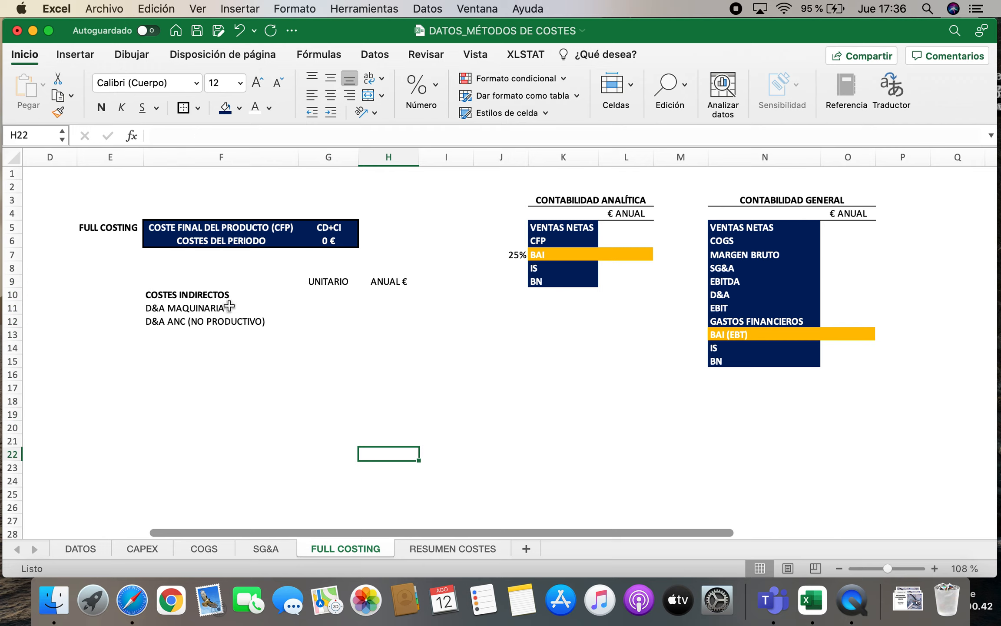
# Link the annual D&A MAQUINARIA cost in H11 to the machinery D&A in cell I6 of the CAPEX sheet.
pyautogui.click(312, 313)
pyautogui.press('Right')
pyautogui.write('=')
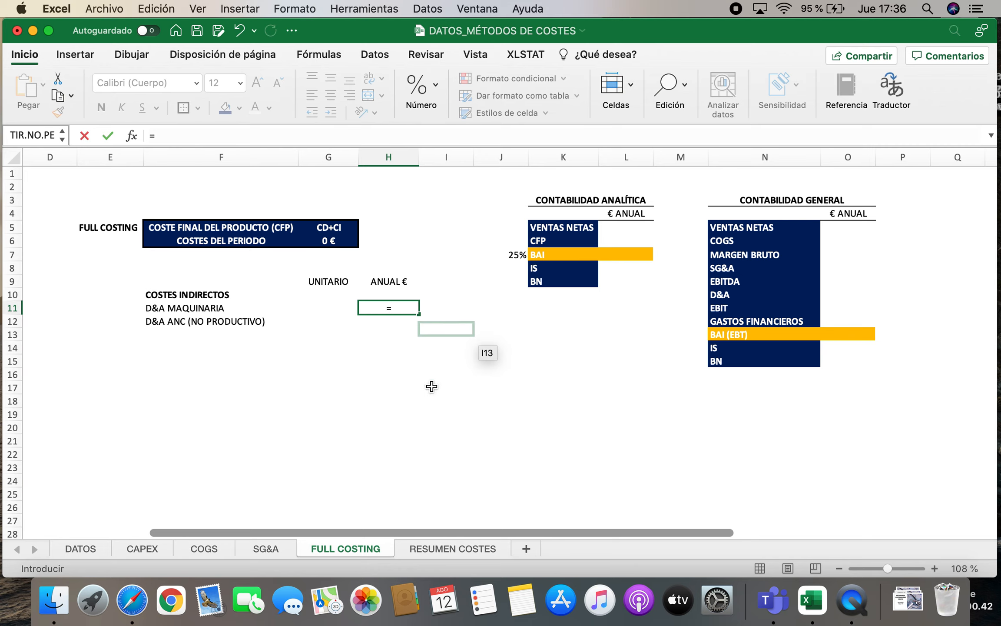
pyautogui.click(150, 548)
pyautogui.click(560, 236)
pyautogui.press('Return')
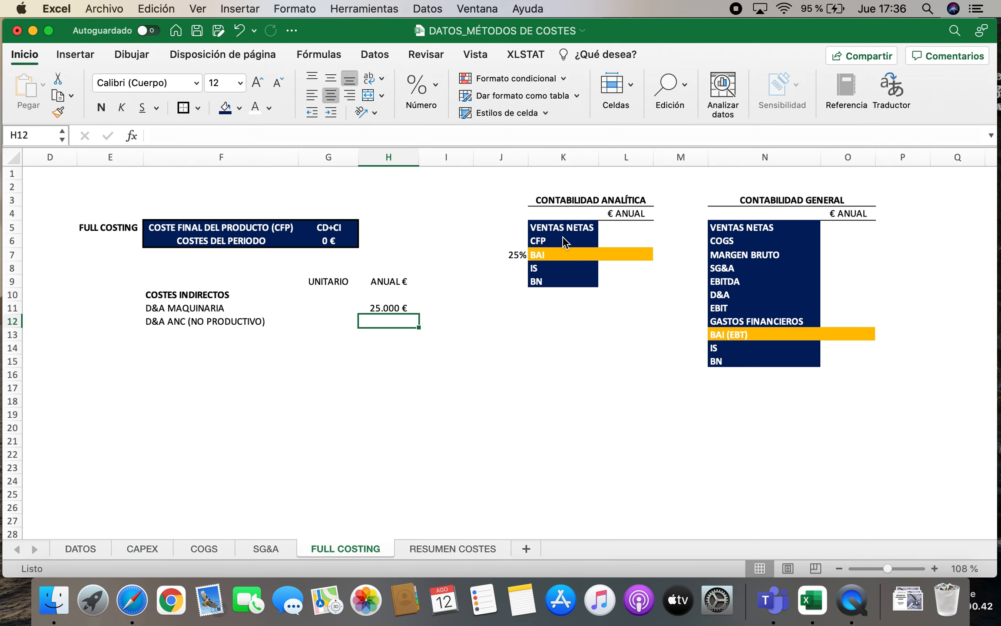
# Link the annual D&A ANC (NO PRODUCTIVO) cost in H12 to cell I7 of the CAPEX sheet.
pyautogui.write('=')
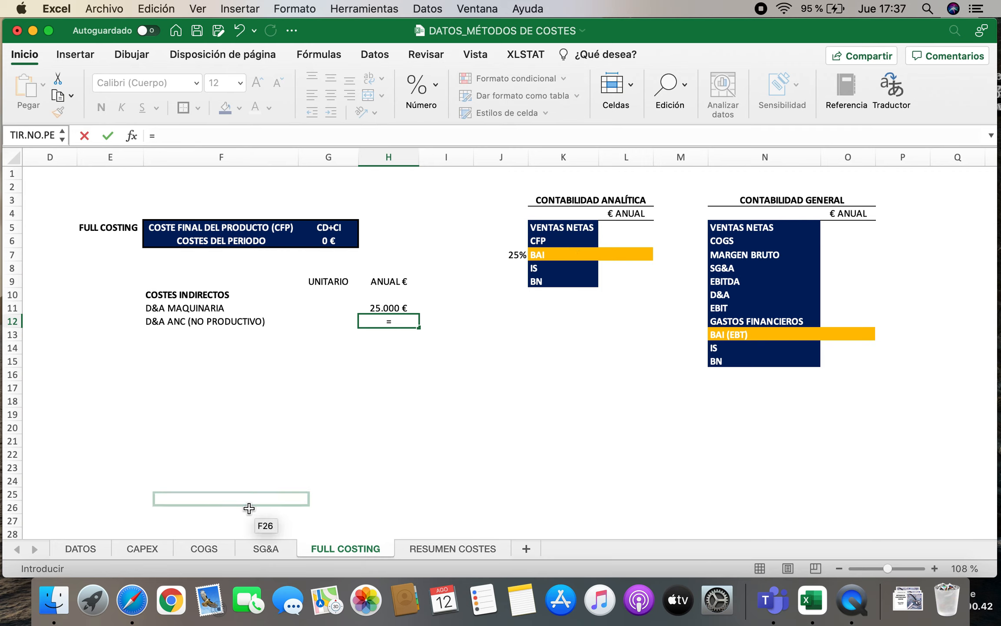
pyautogui.click(143, 543)
pyautogui.click(555, 244)
pyautogui.press('Return')
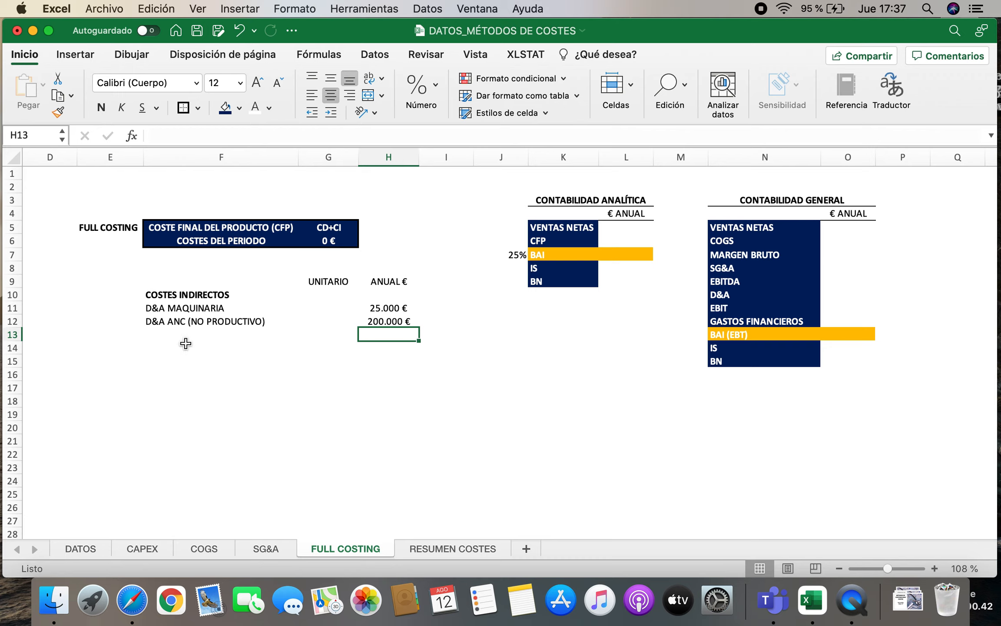
# Examine the SG&A sheet's subtotals with and without factory rent and their CI/CD classification.
pyautogui.press('Left')
pyautogui.press('Left')
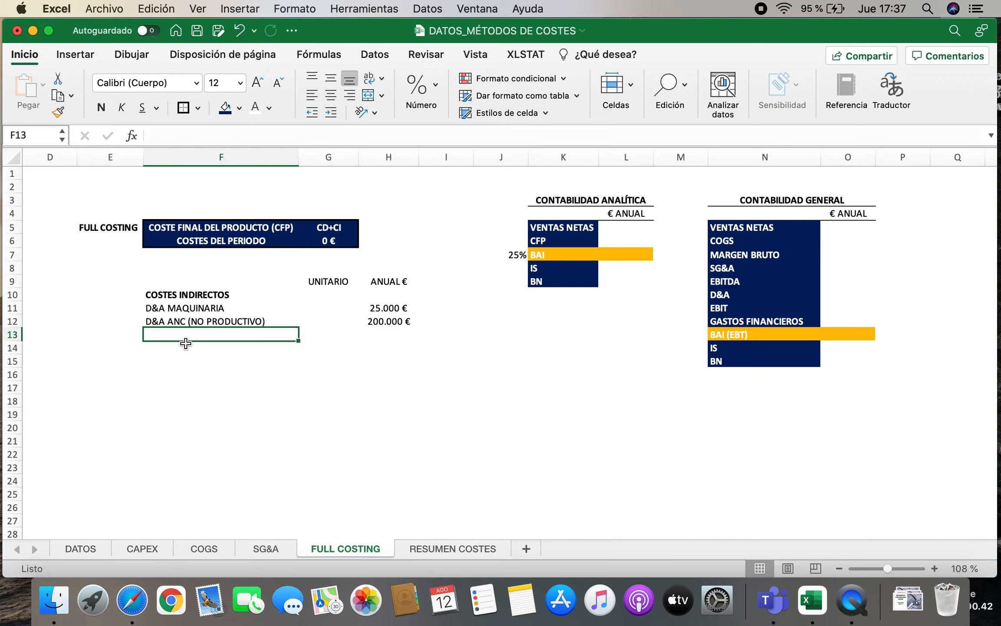
pyautogui.click(270, 549)
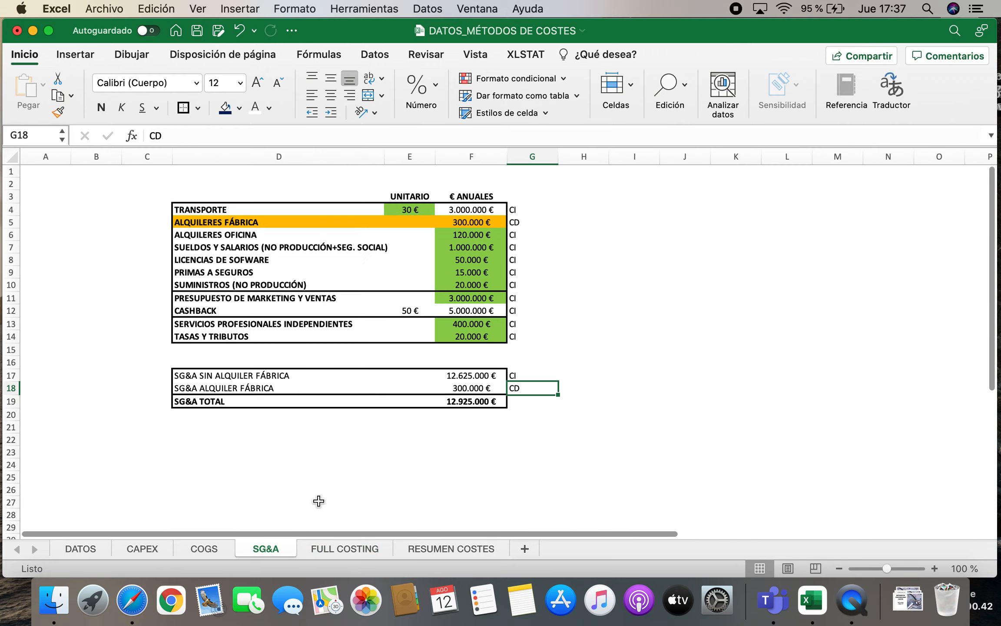
pyautogui.click(229, 374)
pyautogui.click(237, 391)
pyautogui.click(539, 391)
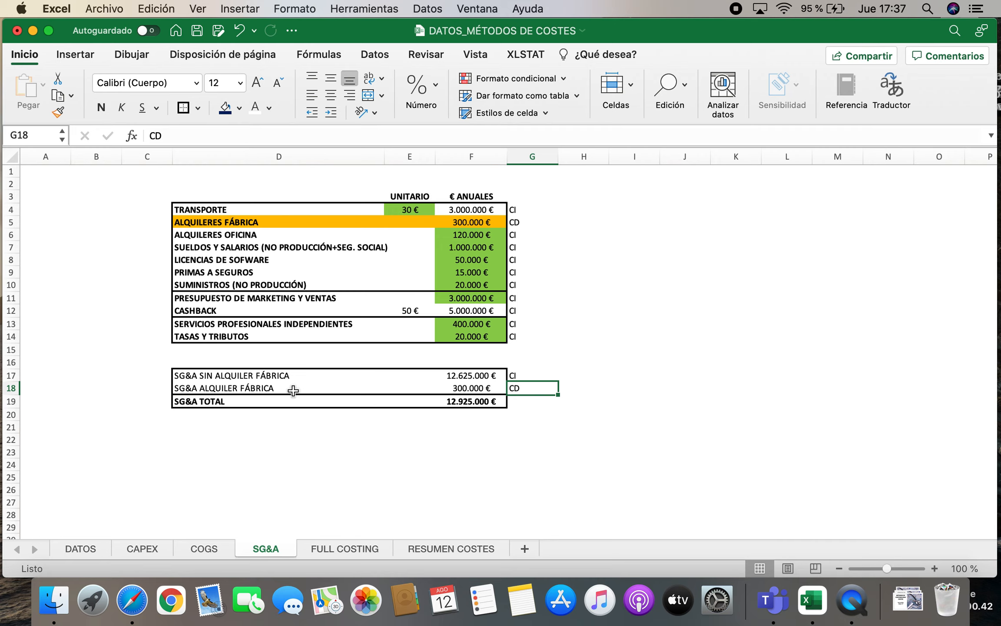
pyautogui.click(286, 377)
pyautogui.click(273, 388)
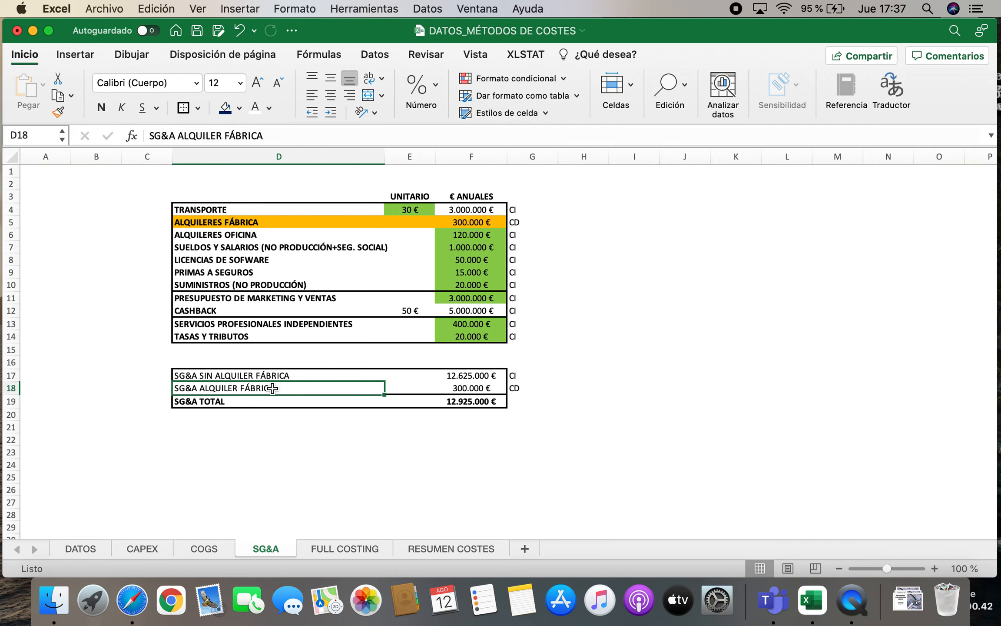
# Add SG&A SIN ALQUILER FÁBRICA in F13 of the FULL COSTING sheet and link H13 to cell F17 of the SG&A sheet.
pyautogui.click(346, 549)
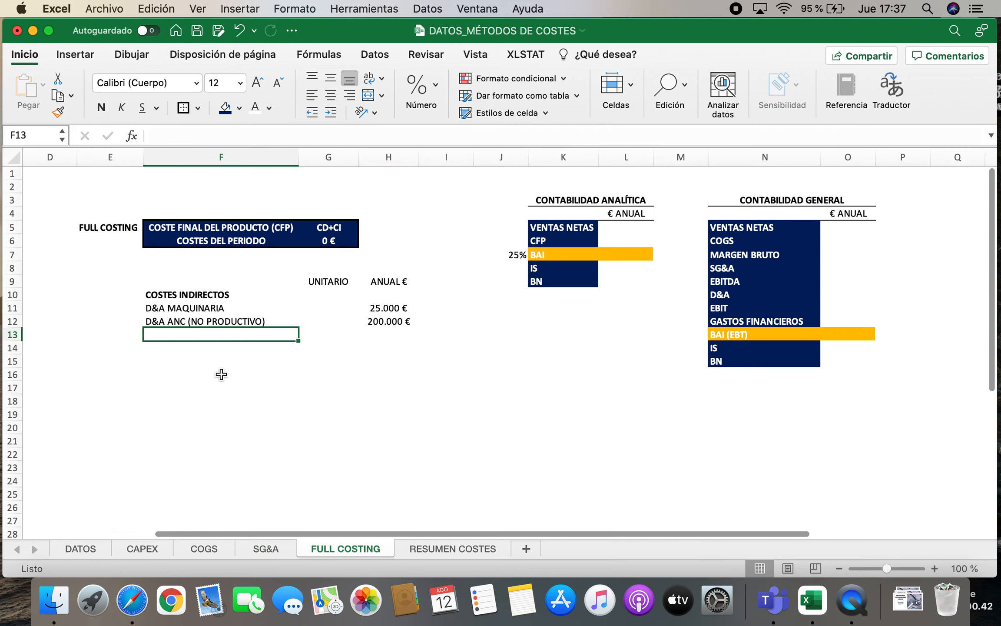
pyautogui.write('SG&A')
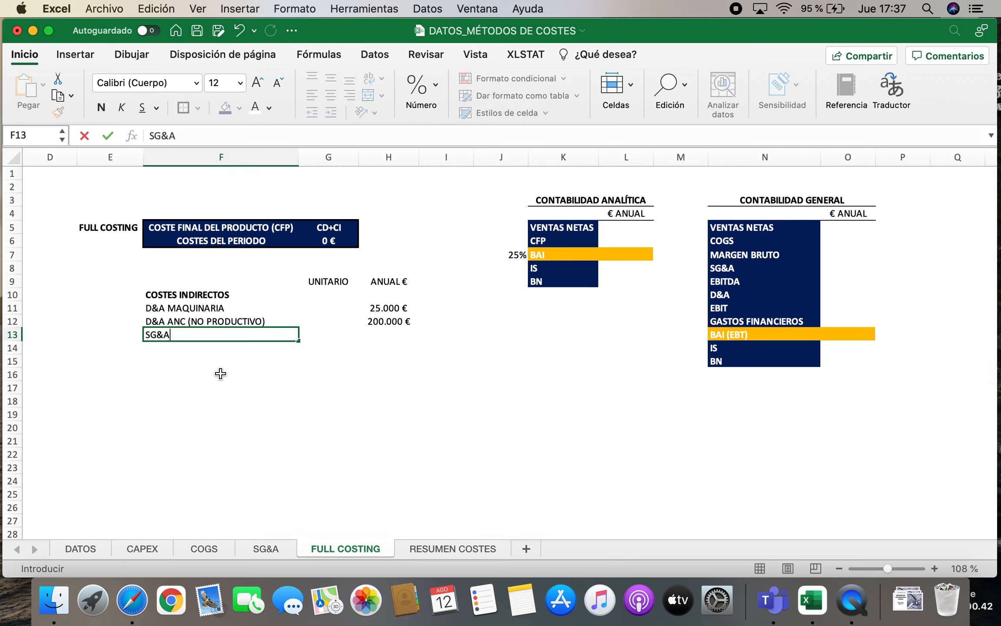
pyautogui.write(' SIN ALQUILER FÁBRIC')
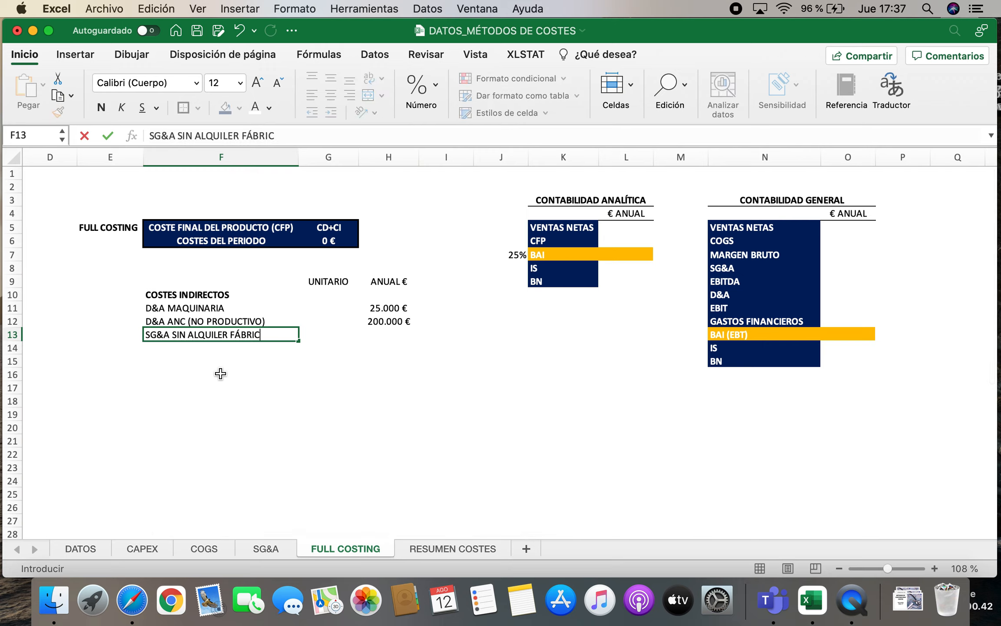
pyautogui.press('Tab')
pyautogui.press('Tab')
pyautogui.write('=')
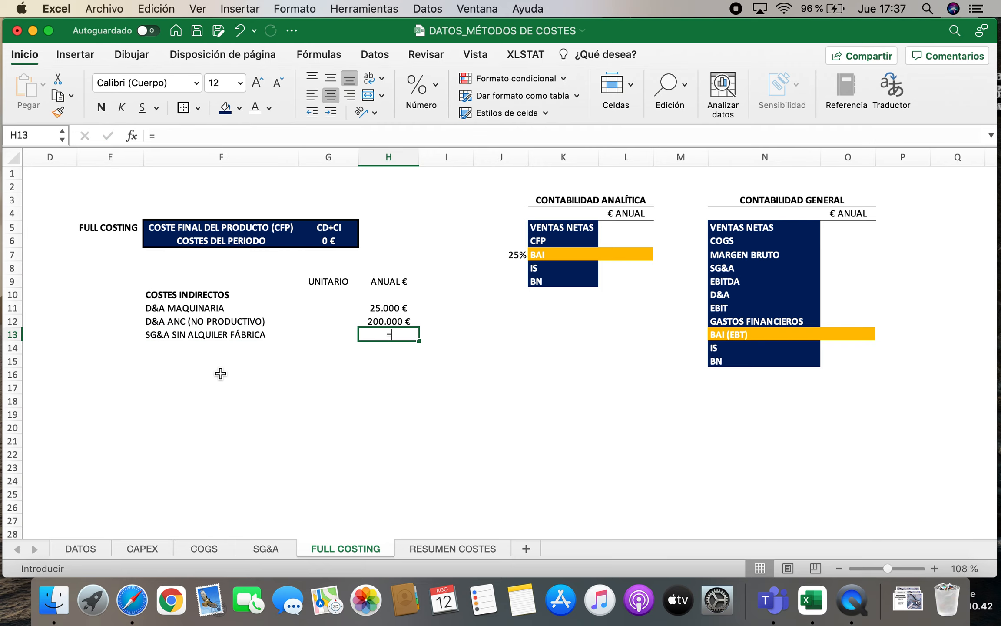
pyautogui.click(268, 549)
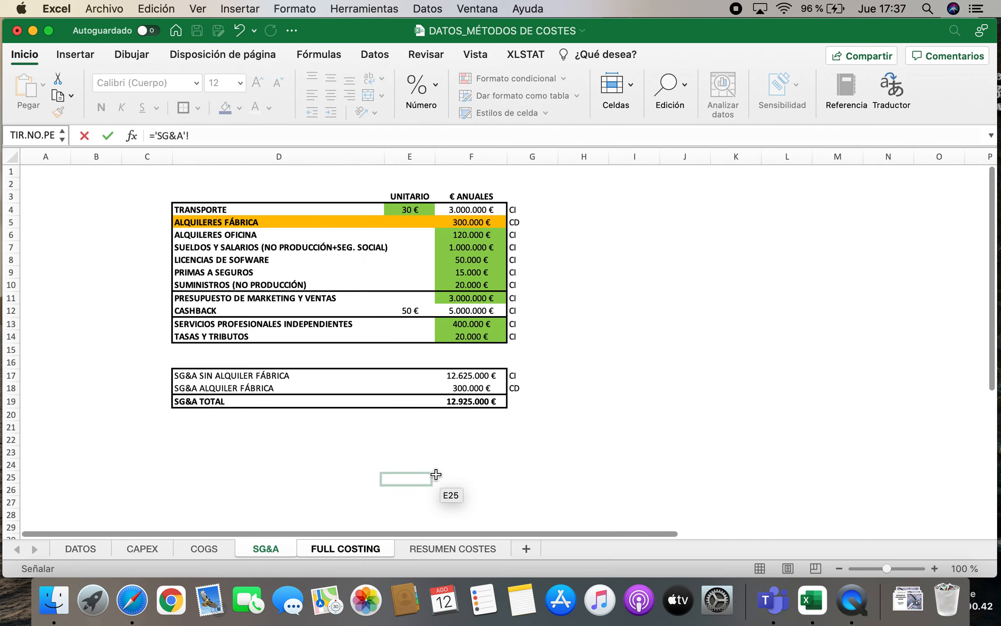
pyautogui.click(478, 378)
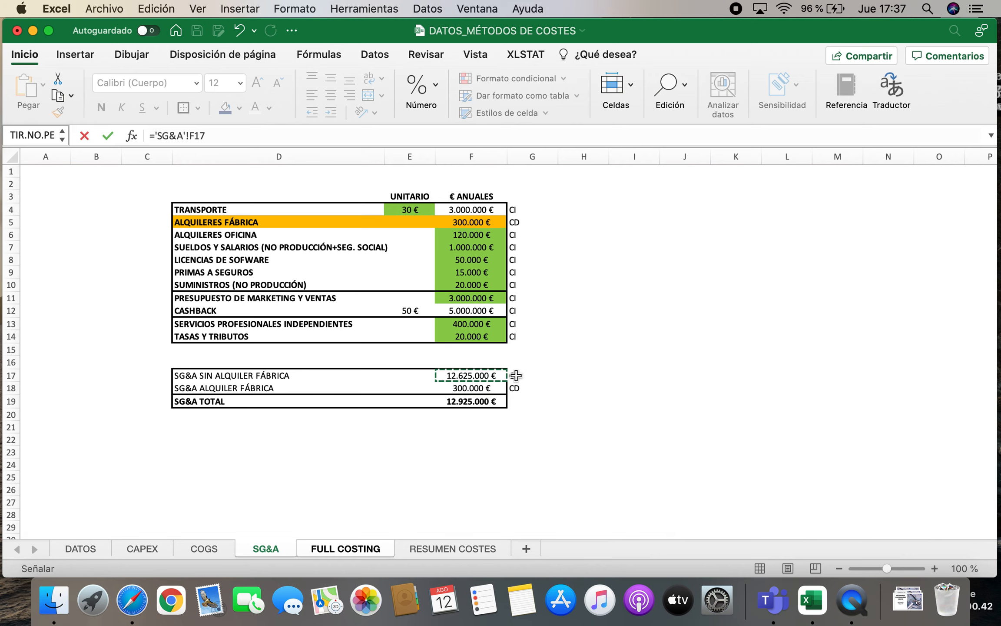
pyautogui.press('Return')
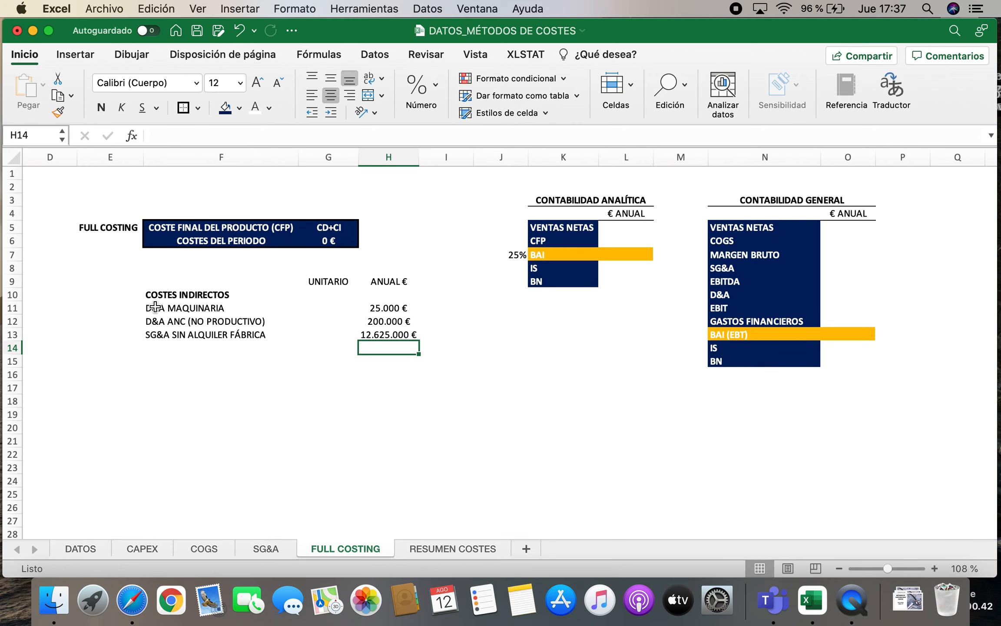
# Add INTERESES in F14 and link its annual amount in H14 to GASTOS FINANCIEROS in cell H8 of the DATOS sheet.
pyautogui.click(163, 346)
pyautogui.write('INTERE')
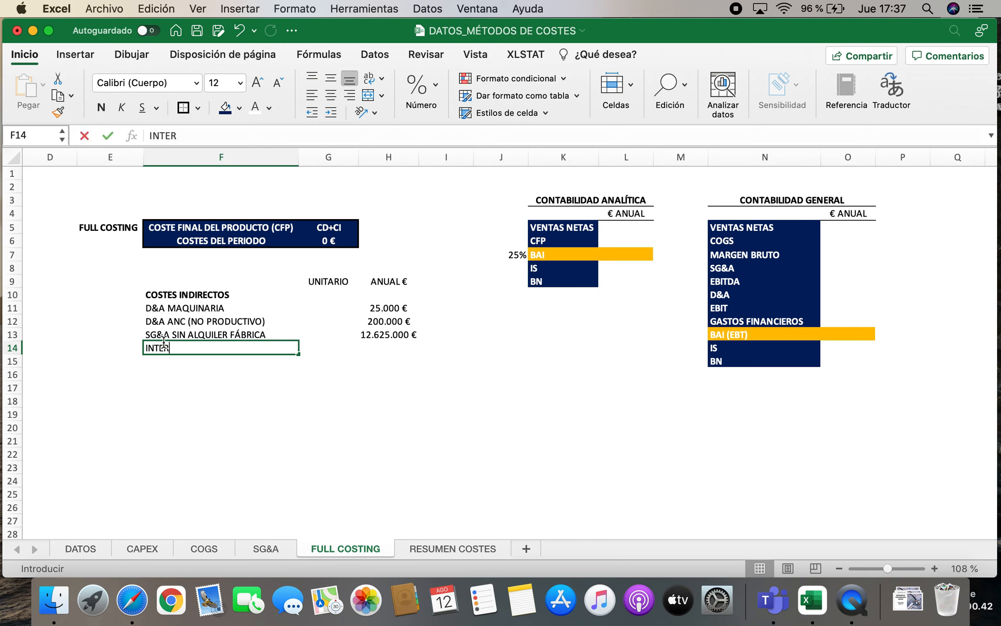
pyautogui.press('Tab')
pyautogui.press('Tab')
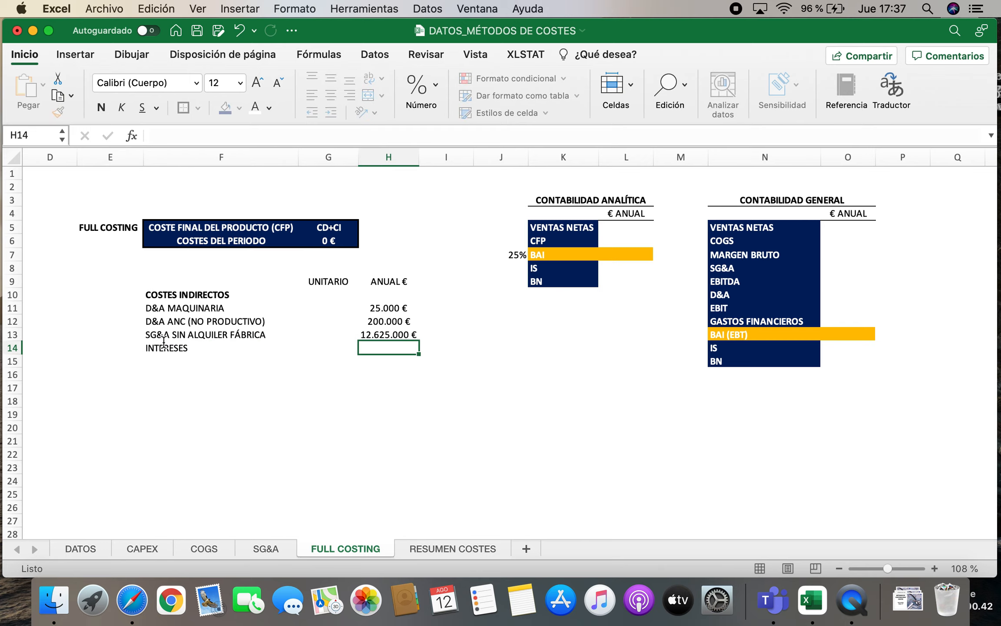
pyautogui.write('=')
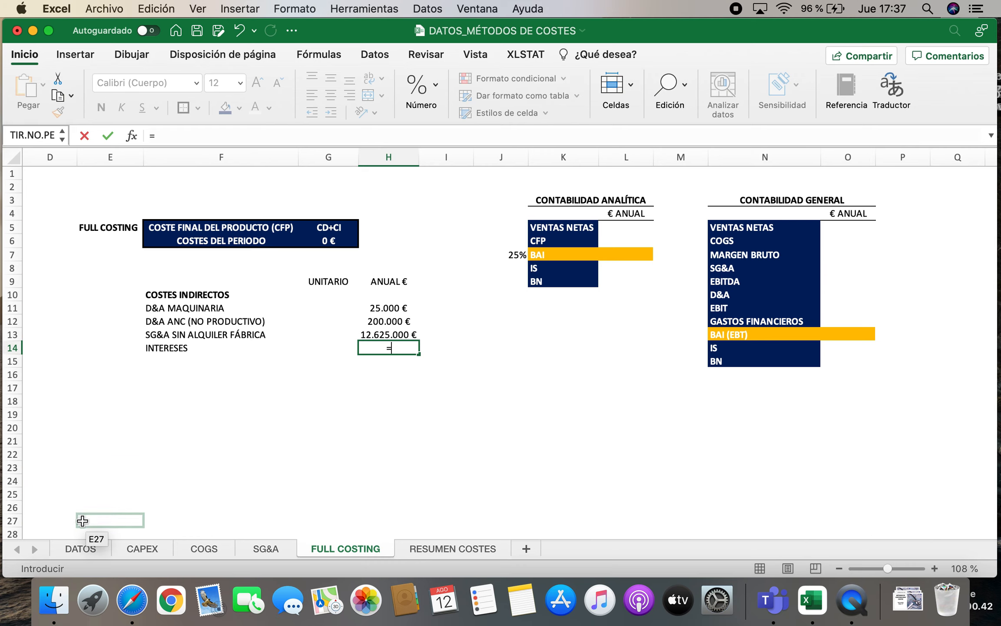
pyautogui.click(73, 546)
pyautogui.click(622, 267)
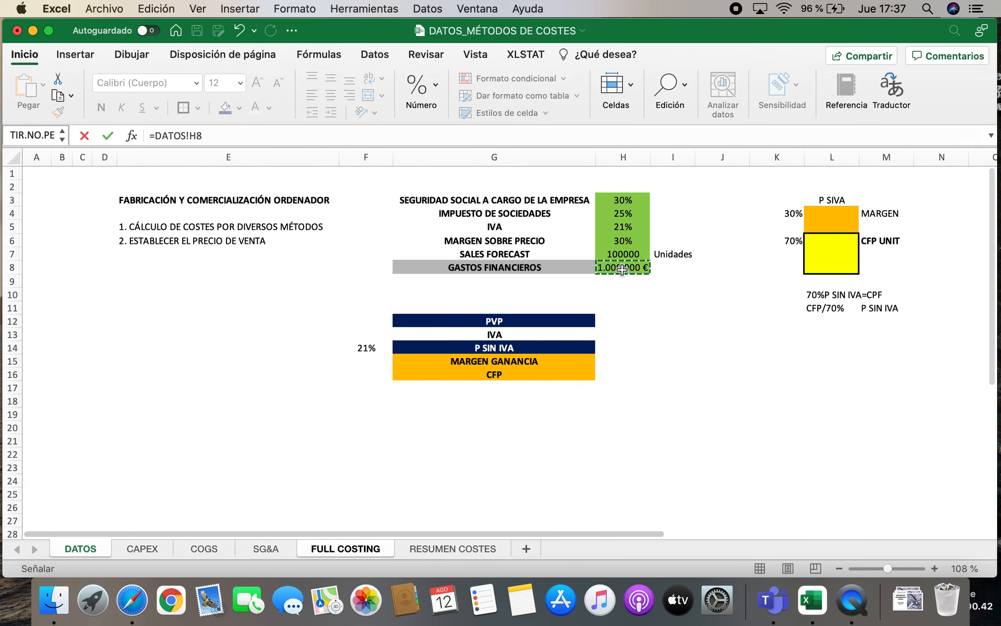
pyautogui.press('Return')
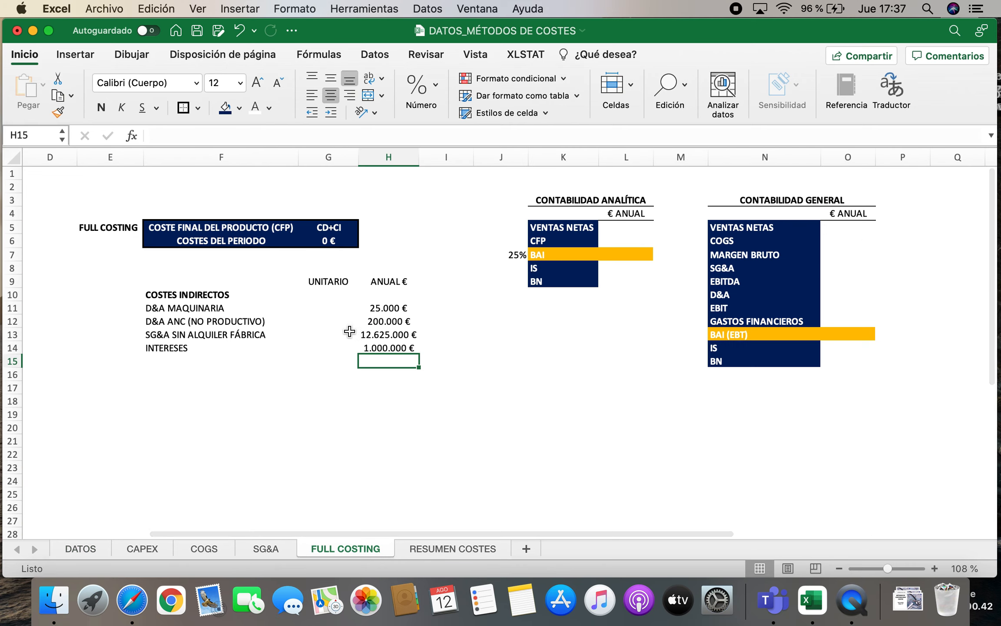
# Total the annual indirect costs in H10 with the formula =SUMA(H11:H14).
pyautogui.click(383, 294)
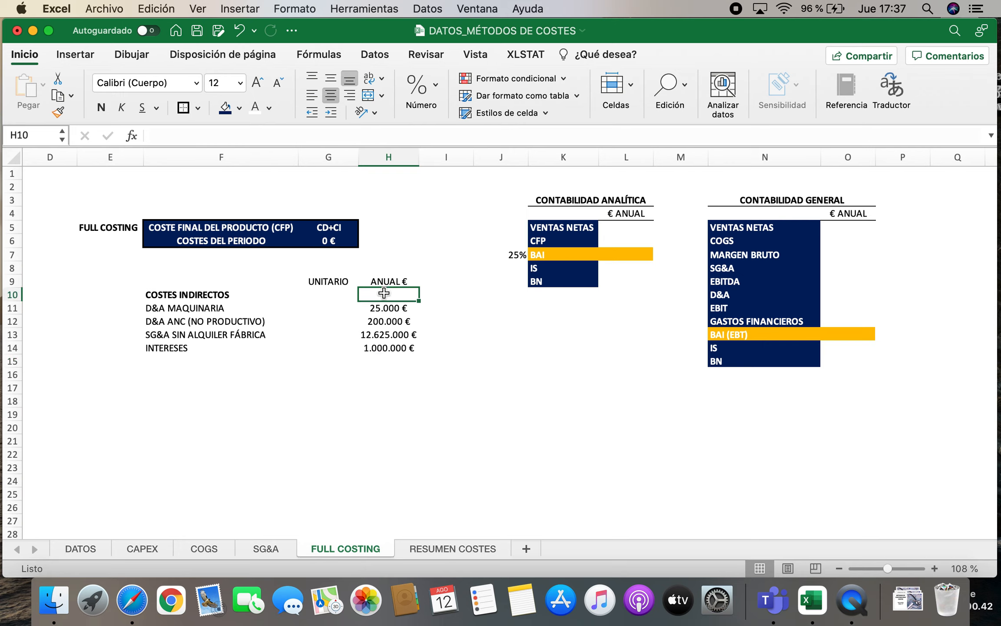
pyautogui.write('=SUMA(')
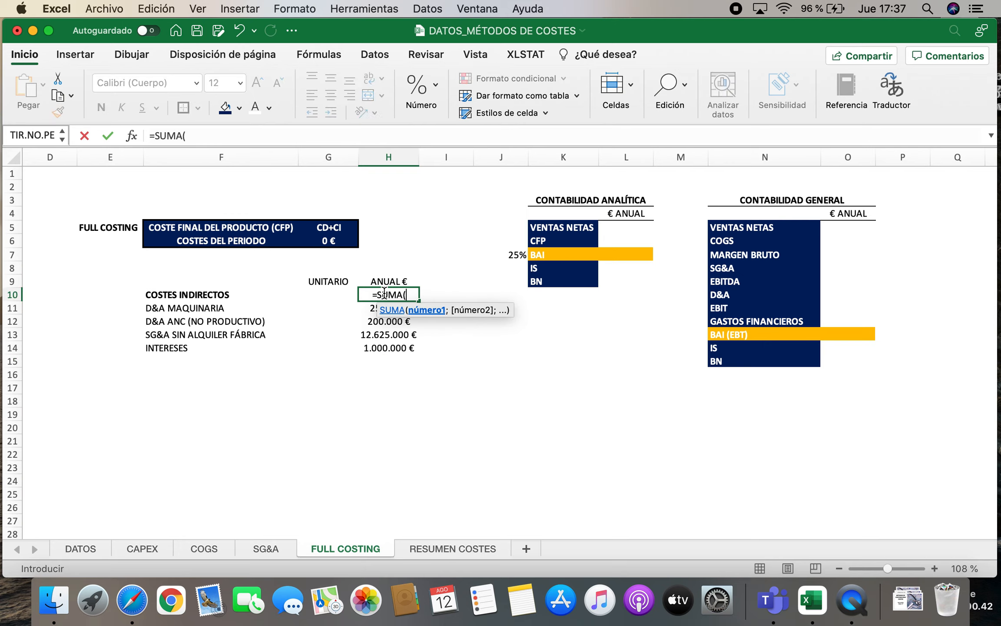
pyautogui.moveTo(364, 306); pyautogui.dragTo(368, 343)
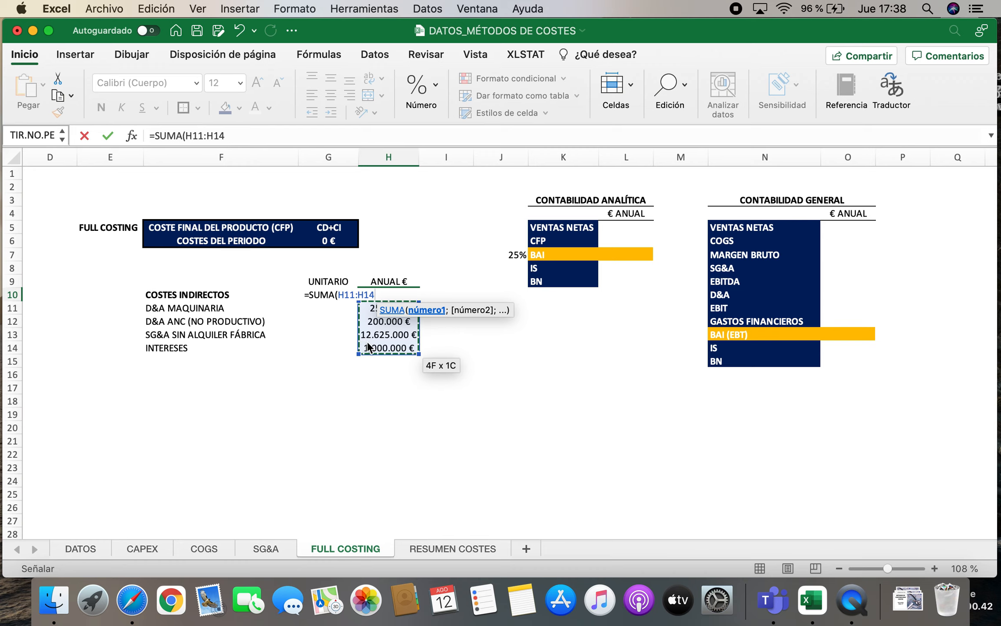
pyautogui.press('Return')
# Calculate the unit indirect cost in G10 by dividing H10 by the sales forecast, using the absolute reference DATOS!$H$7.
pyautogui.press('Up')
pyautogui.press('Left')
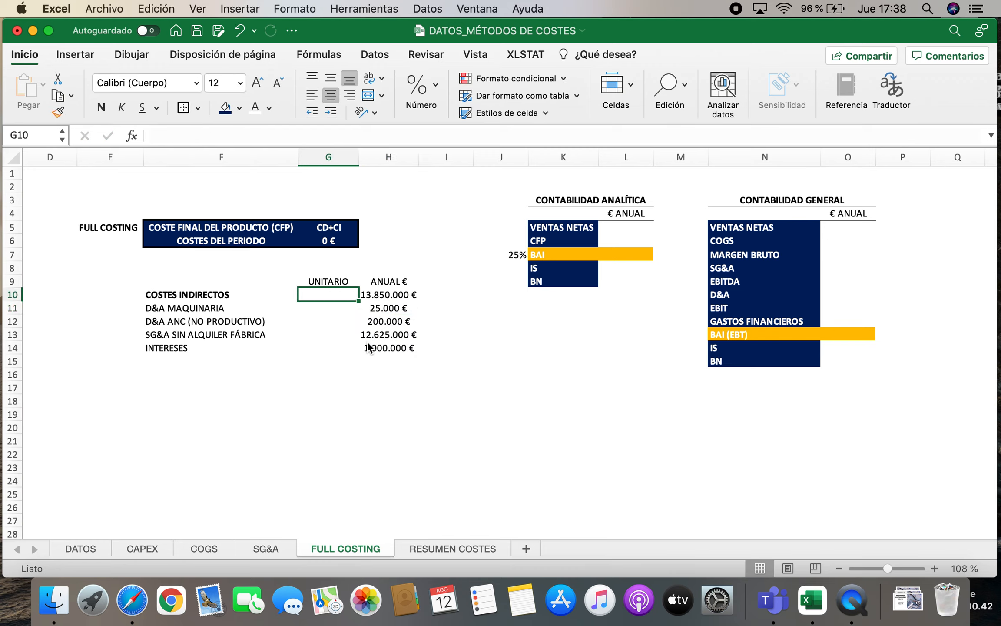
pyautogui.write('=')
pyautogui.click(393, 295)
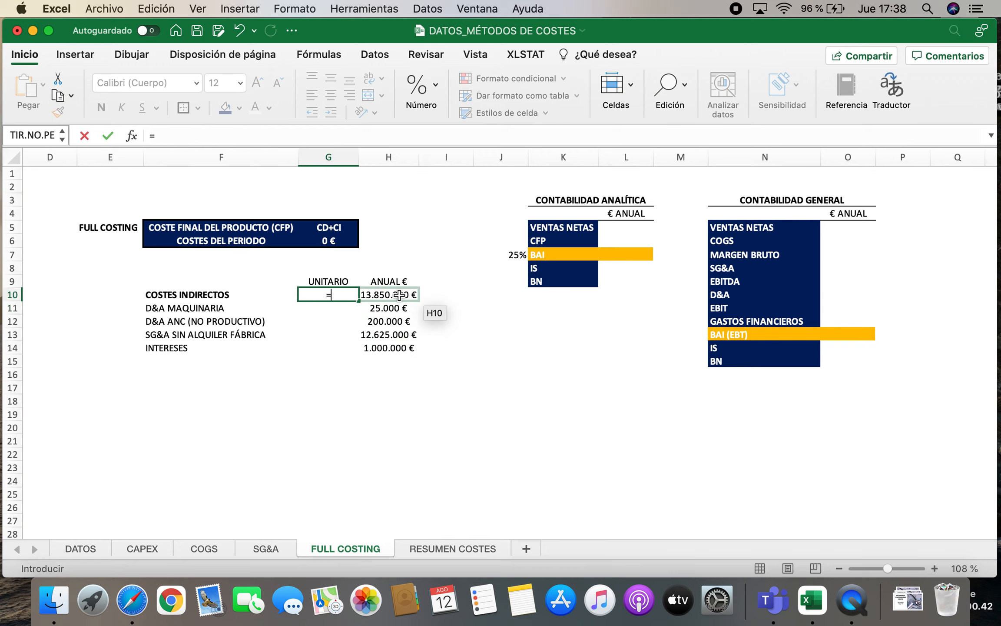
pyautogui.write('/')
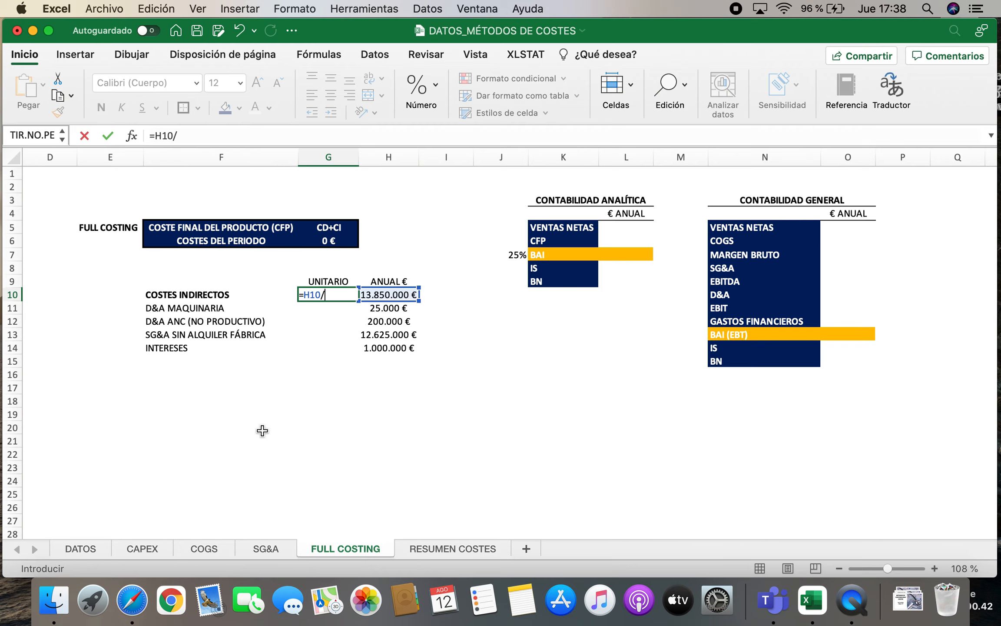
pyautogui.click(86, 548)
pyautogui.click(608, 255)
pyautogui.click(213, 135)
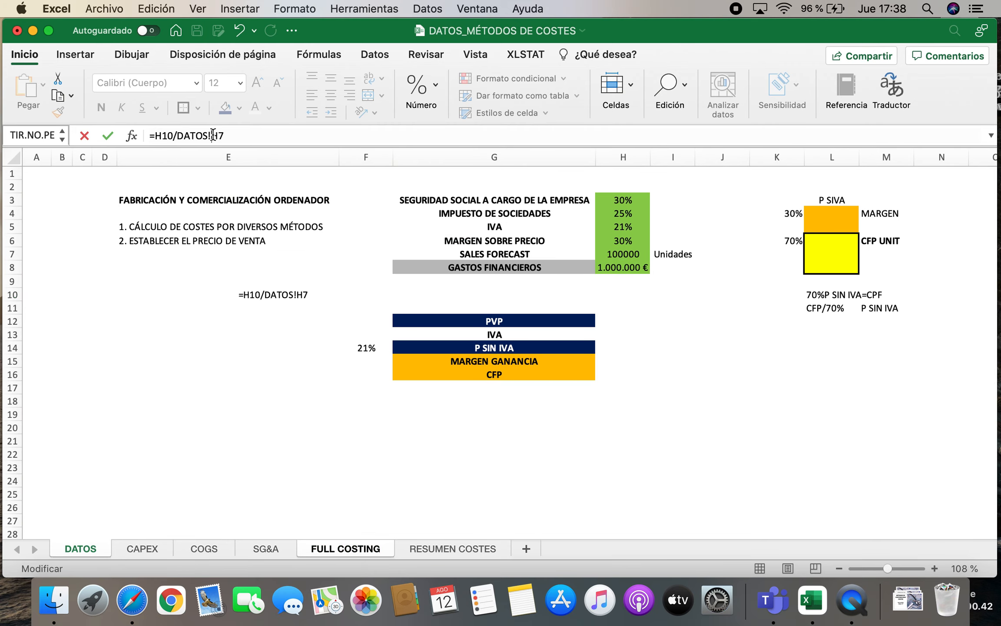
pyautogui.press('Return')
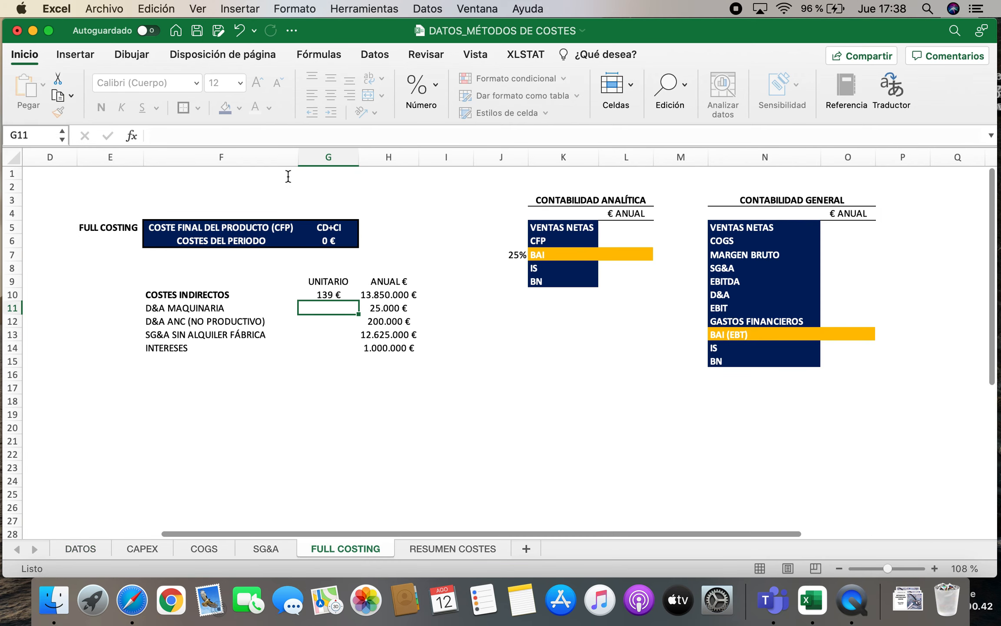
# Copy the unit cost formula from G10 down to G14 and show the results with two decimal places.
pyautogui.click(347, 297)
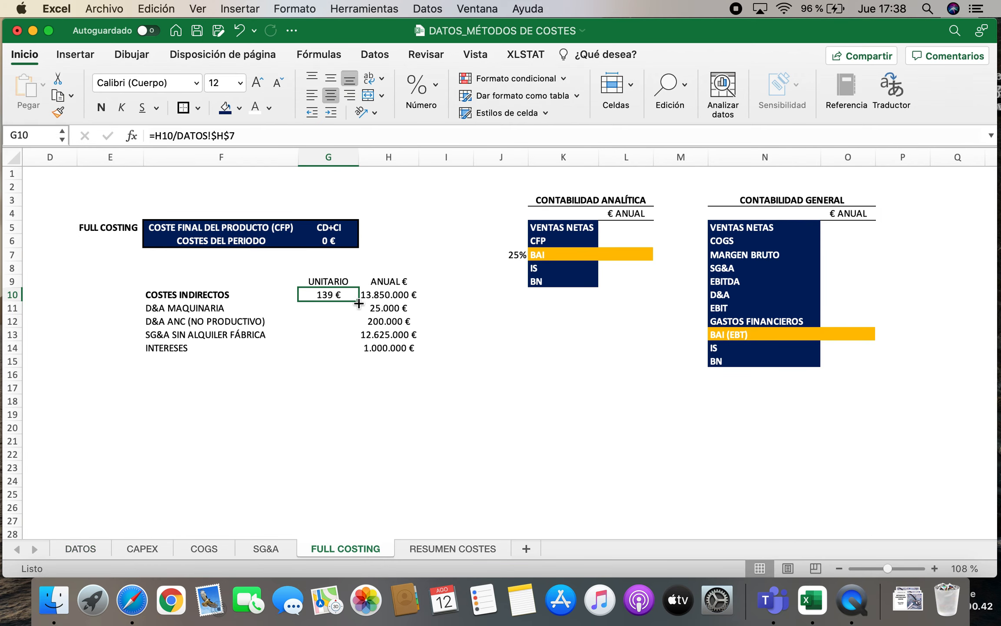
pyautogui.moveTo(359, 303); pyautogui.dragTo(352, 331)
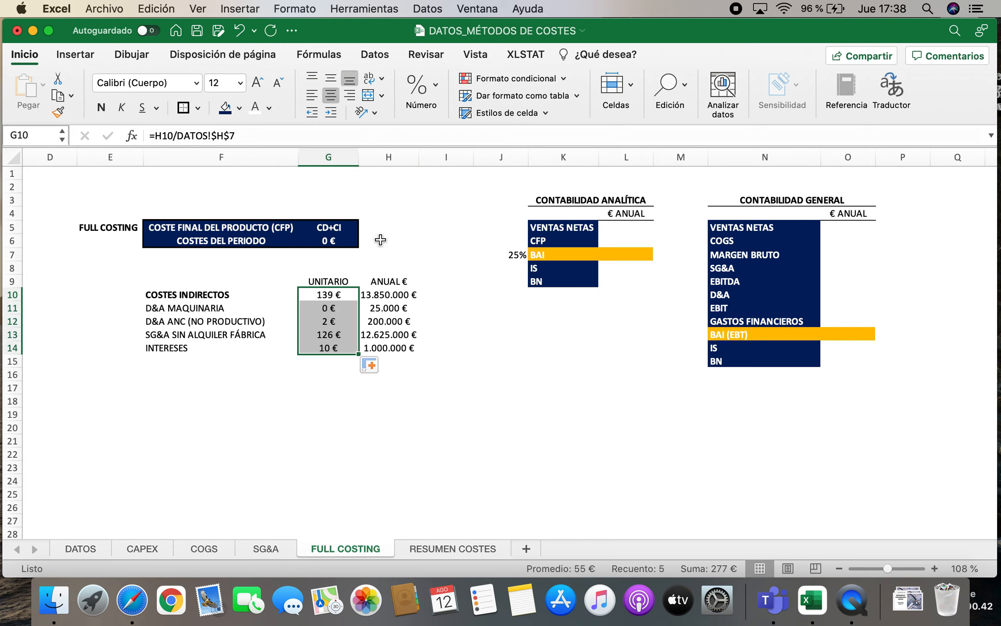
pyautogui.click(433, 89)
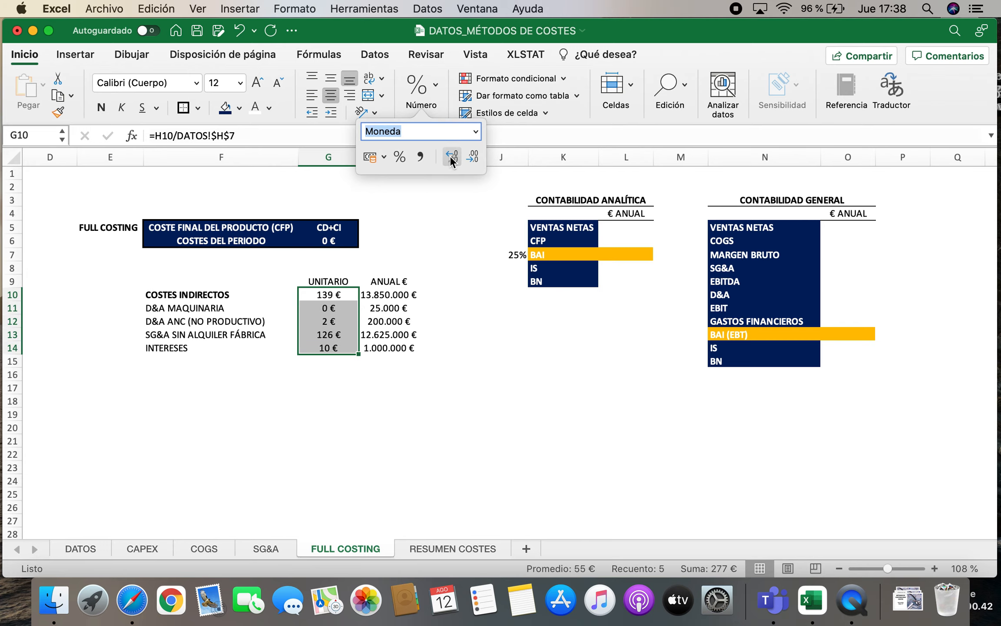
pyautogui.click(450, 156)
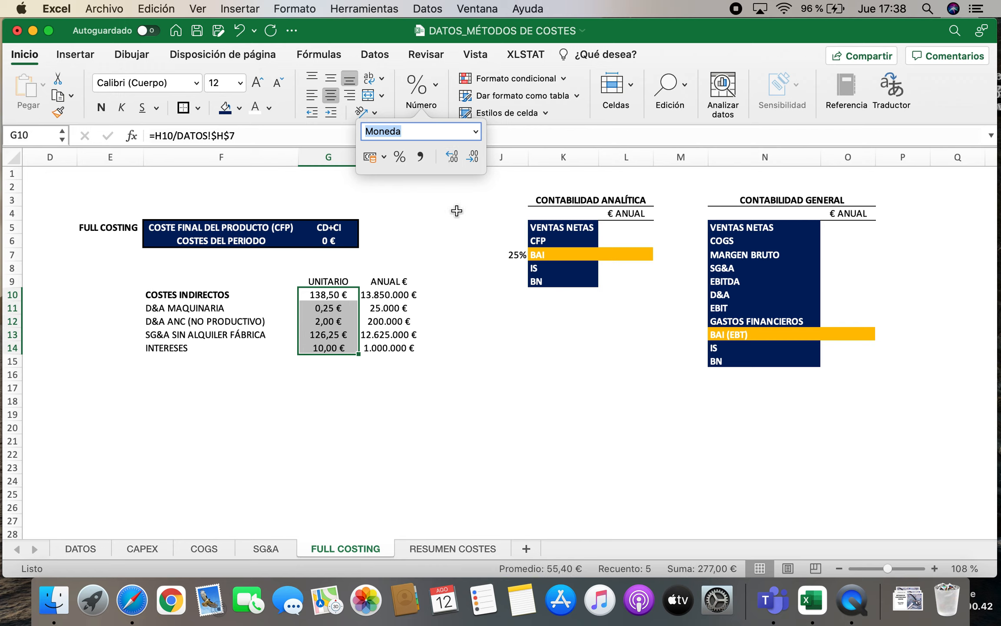
pyautogui.click(329, 438)
# Apply a thick outer border around the indirect cost rows F11:H14.
pyautogui.moveTo(172, 311); pyautogui.dragTo(415, 350)
pyautogui.click(183, 108)
pyautogui.click(329, 415)
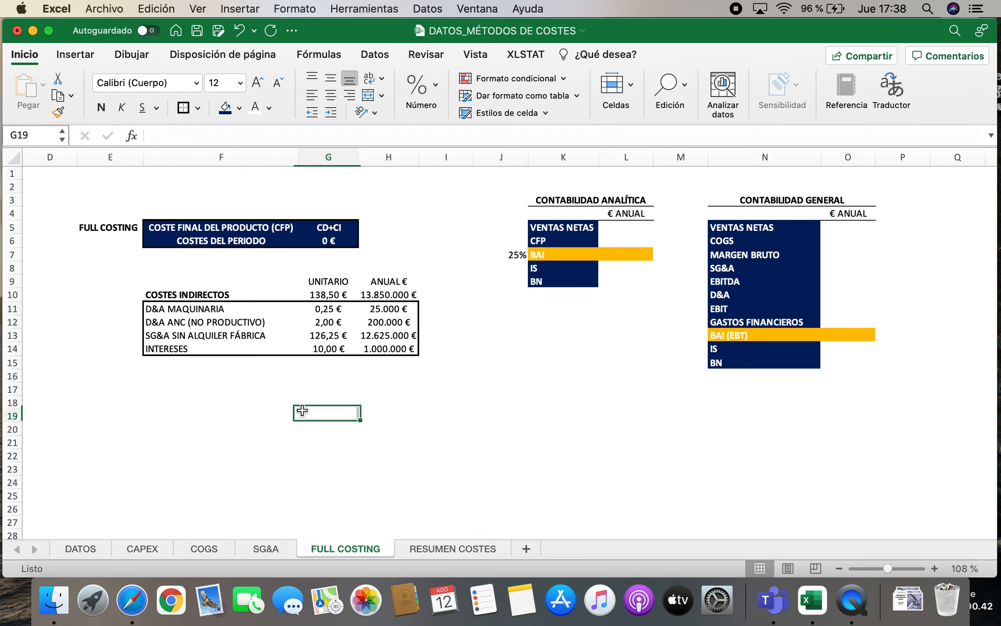
# Make the UNITARIO and ANUAL € headings in G9:H9 bold.
pyautogui.click(168, 227)
pyautogui.click(330, 283)
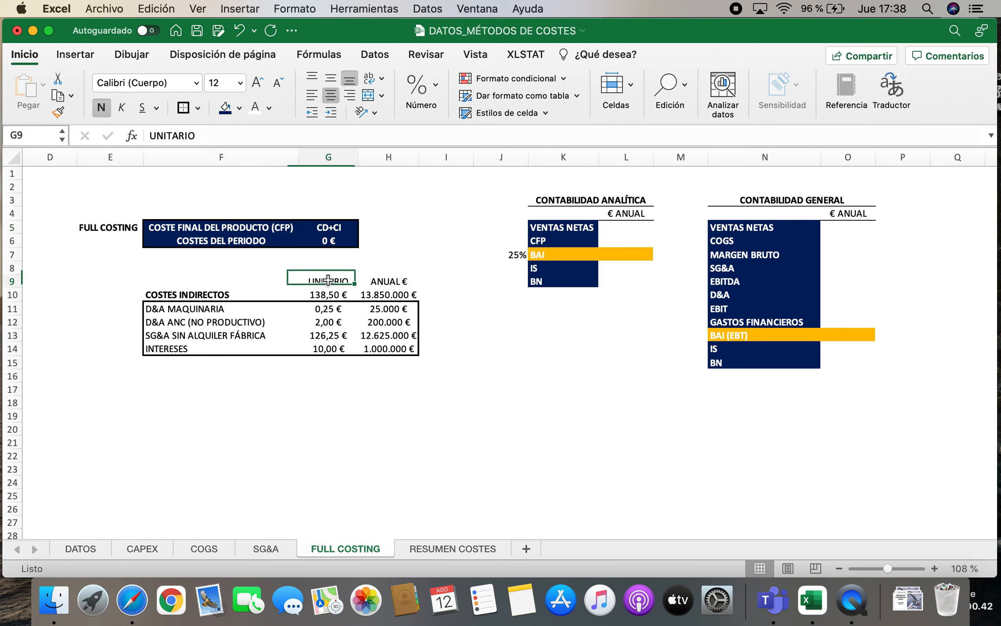
pyautogui.click(102, 107)
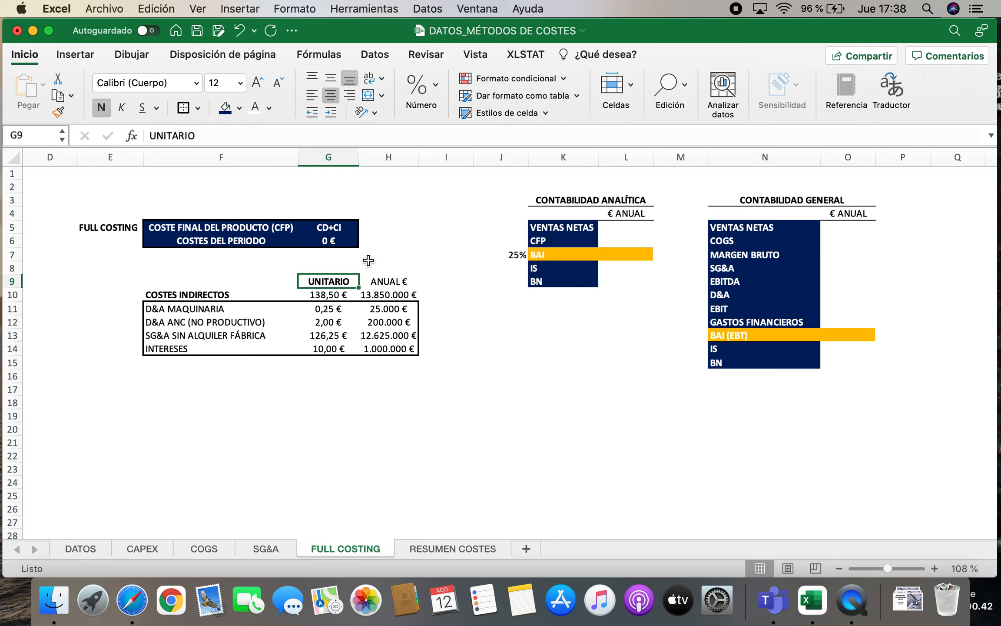
pyautogui.click(388, 281)
pyautogui.click(102, 107)
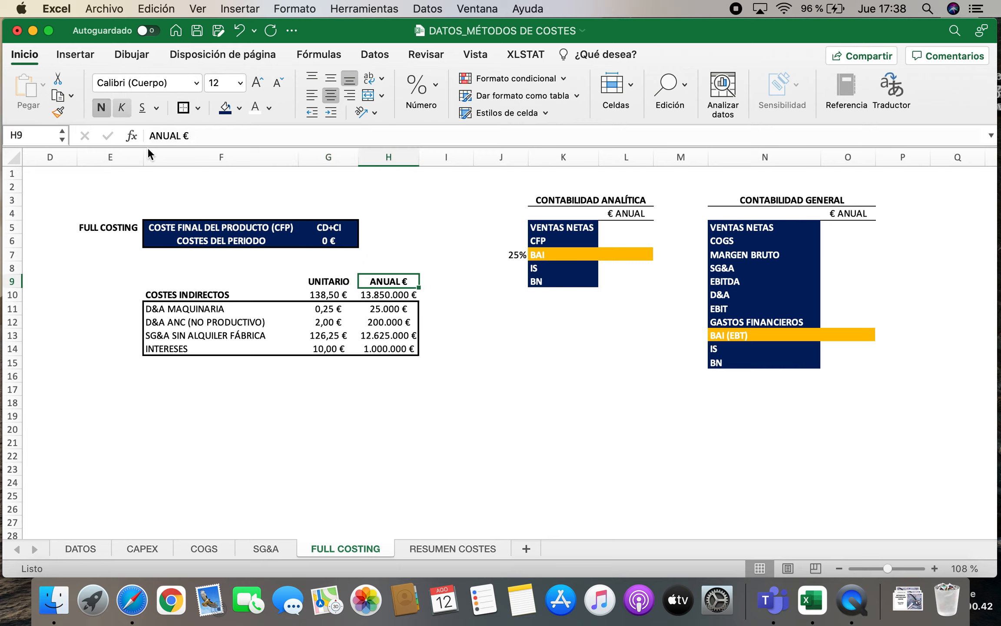
# Fill the indirect cost totals in G10:H10 with orange and make them bold.
pyautogui.moveTo(327, 295); pyautogui.dragTo(388, 296)
pyautogui.click(239, 109)
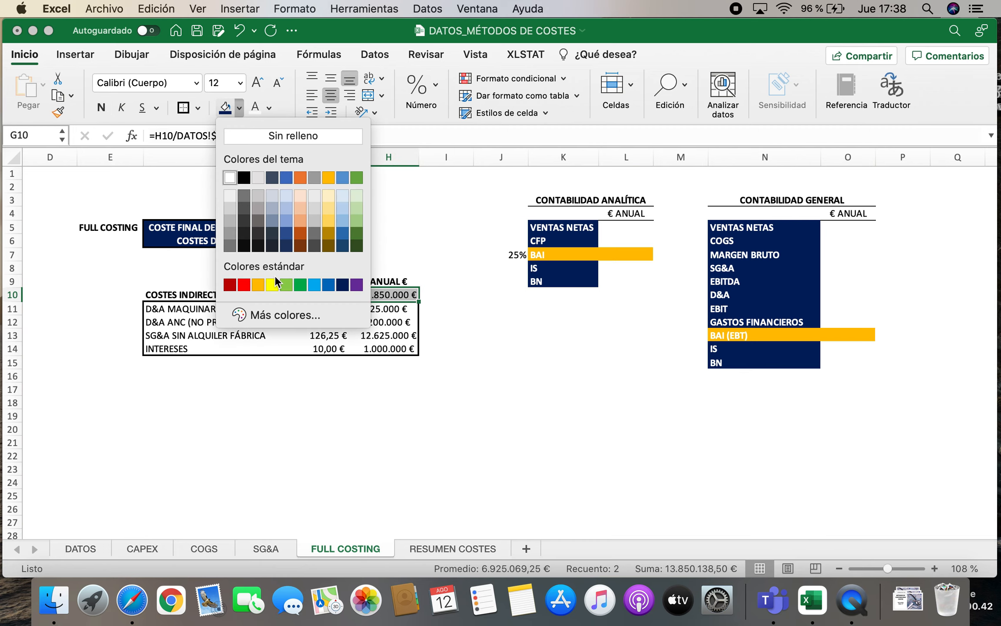
pyautogui.click(259, 285)
pyautogui.click(101, 109)
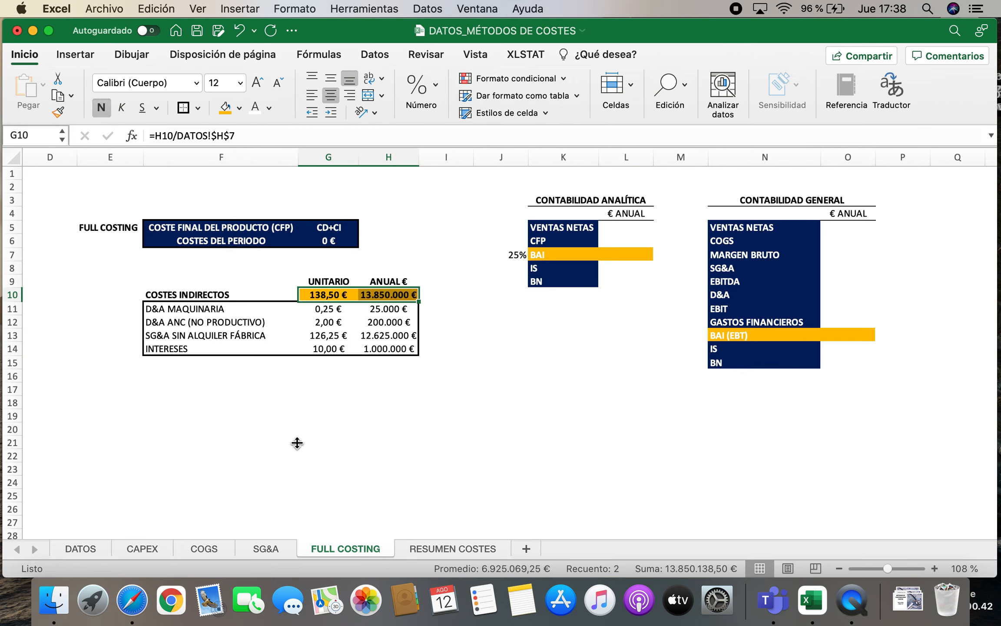
# Add the heading COSTES DIRECTOS in F16, with COGS in F17 and SG&A ALQUILER FÁBRICA in F18.
pyautogui.click(297, 441)
pyautogui.press('Up')
pyautogui.press('Up')
pyautogui.press('Up')
pyautogui.press('Up')
pyautogui.press('Up')
pyautogui.write('COSTES DIREC')
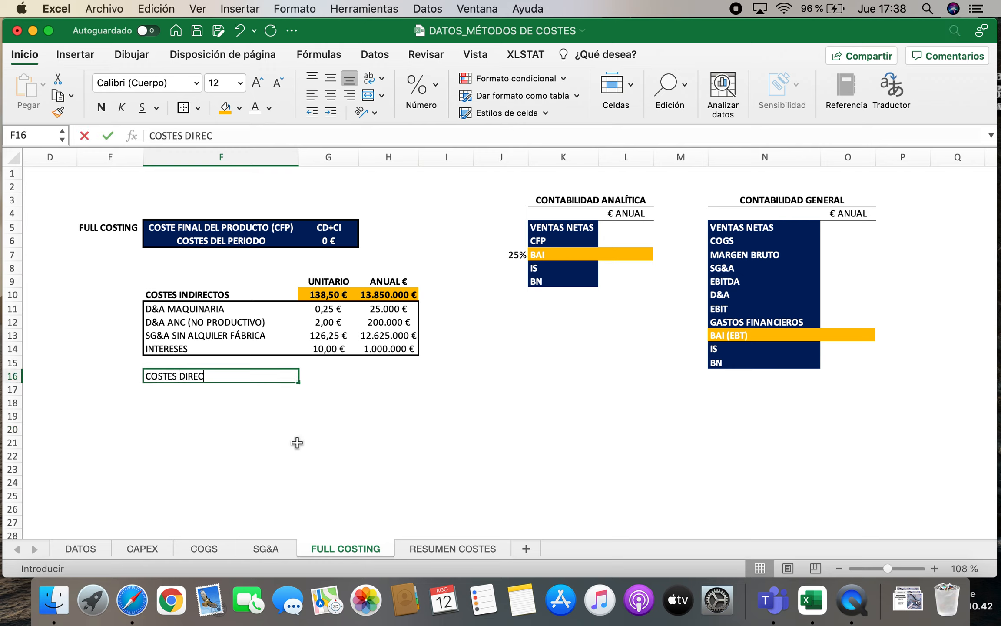
pyautogui.write('TOS')
pyautogui.press('Return')
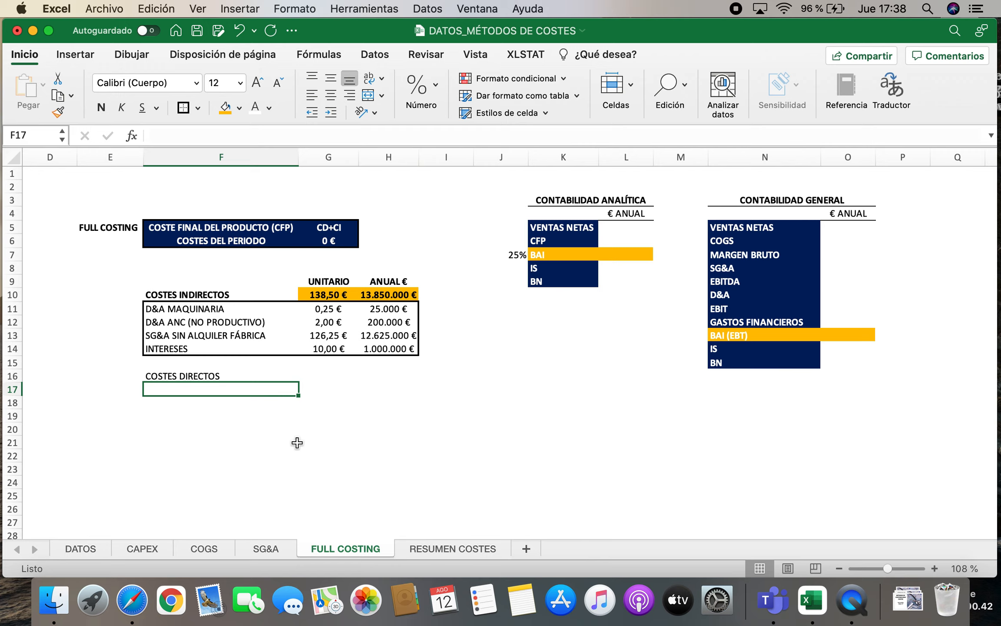
pyautogui.write('COGS')
pyautogui.press('Return')
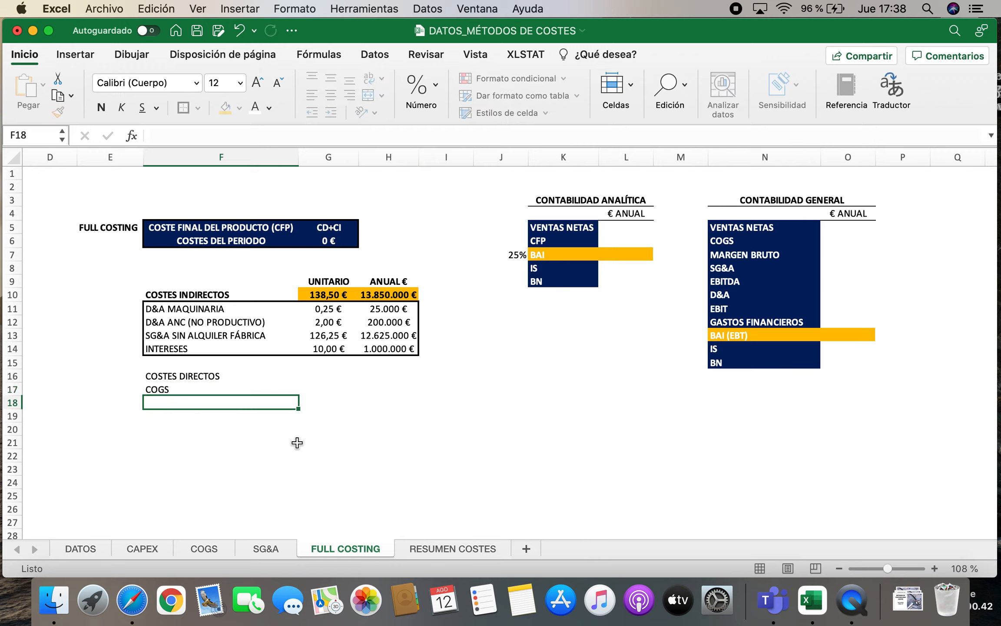
pyautogui.write('ALQ')
pyautogui.write('SG')
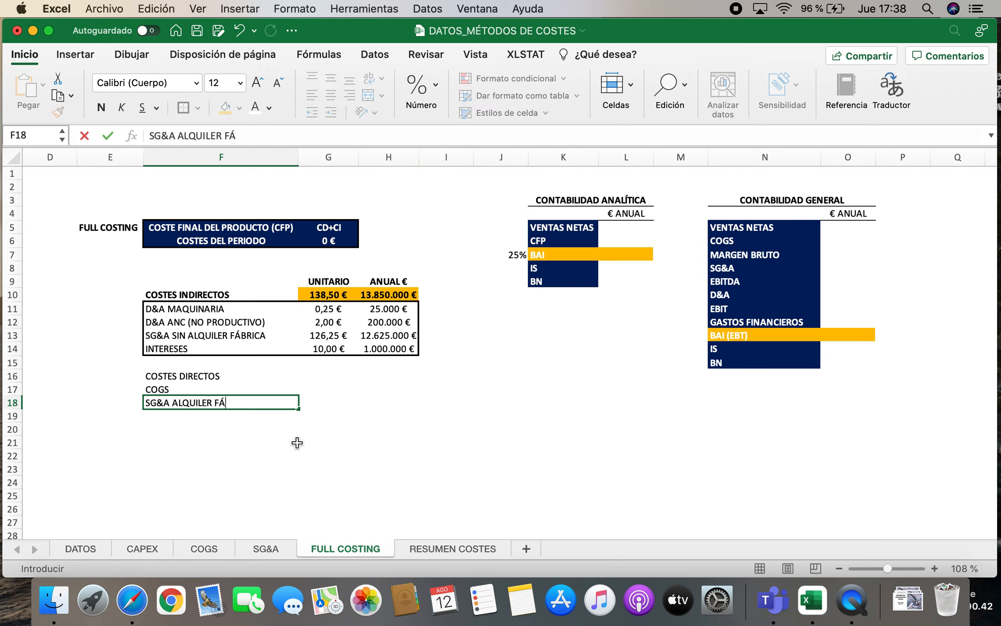
# Label the COGS row as CV in E17.
pyautogui.press('Up')
pyautogui.press('Left')
pyautogui.write('CV')
pyautogui.press('Return')
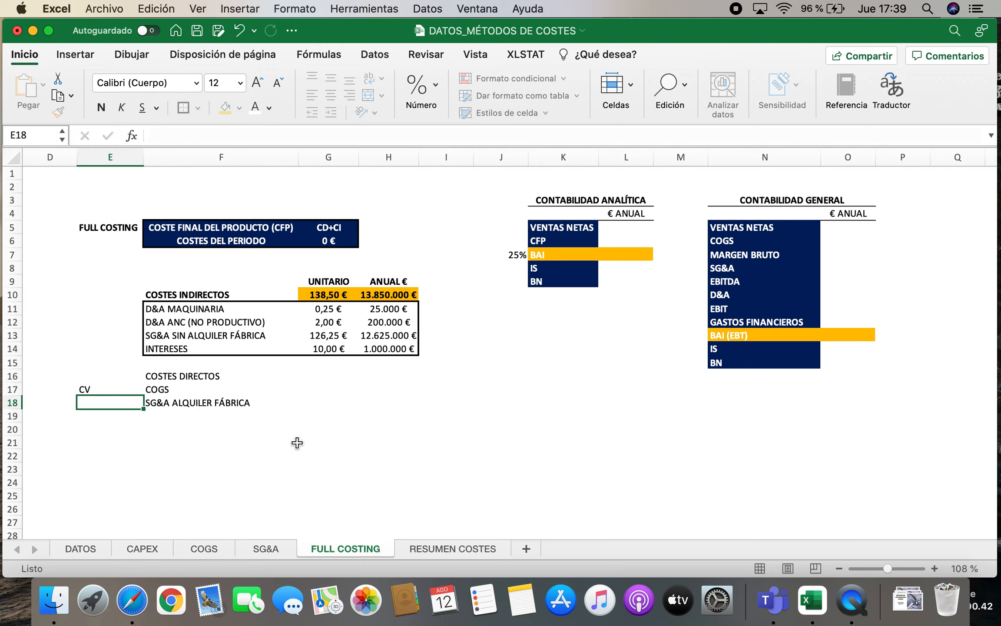
# Label the SG&A ALQUILER FÁBRICA row as CF in E18.
pyautogui.write('CF')
pyautogui.press('Return')
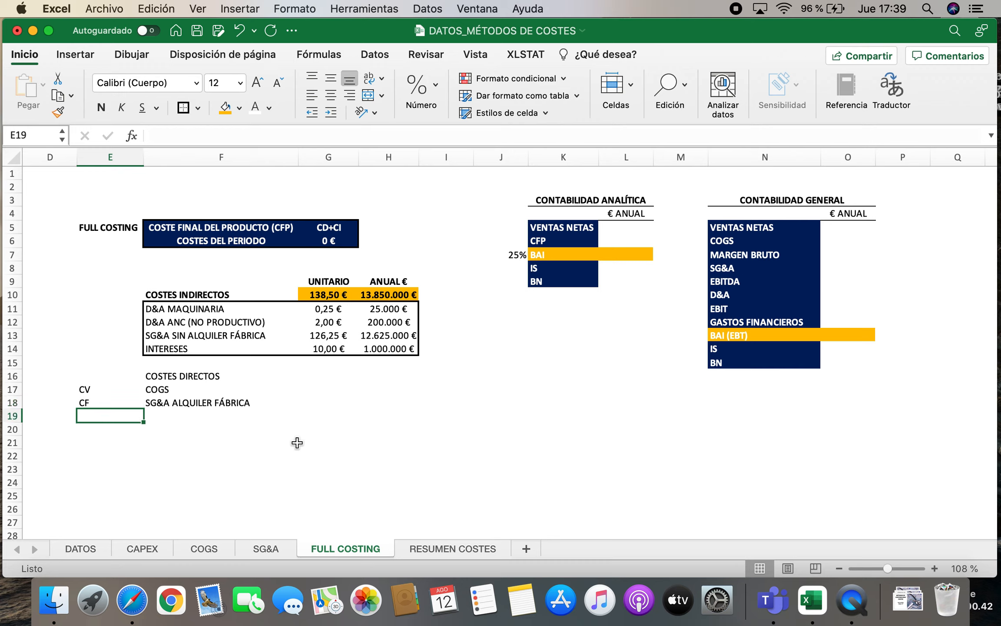
# Clear the CV and CF labels from E17:E18.
pyautogui.press('Up')
pyautogui.press('Up')
pyautogui.press('Delete')
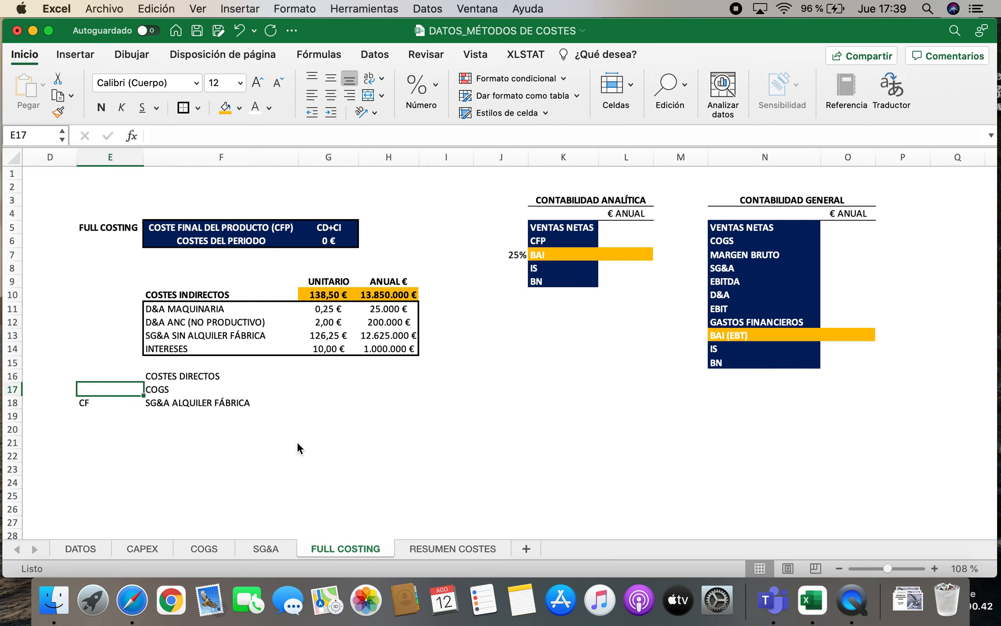
pyautogui.press('Down')
pyautogui.press('Delete')
# Copy the UNITARIO and ANUAL € headings from G9:H9 to G15:H15 above the direct costs.
pyautogui.moveTo(314, 283); pyautogui.dragTo(385, 283)
pyautogui.press('super+c')
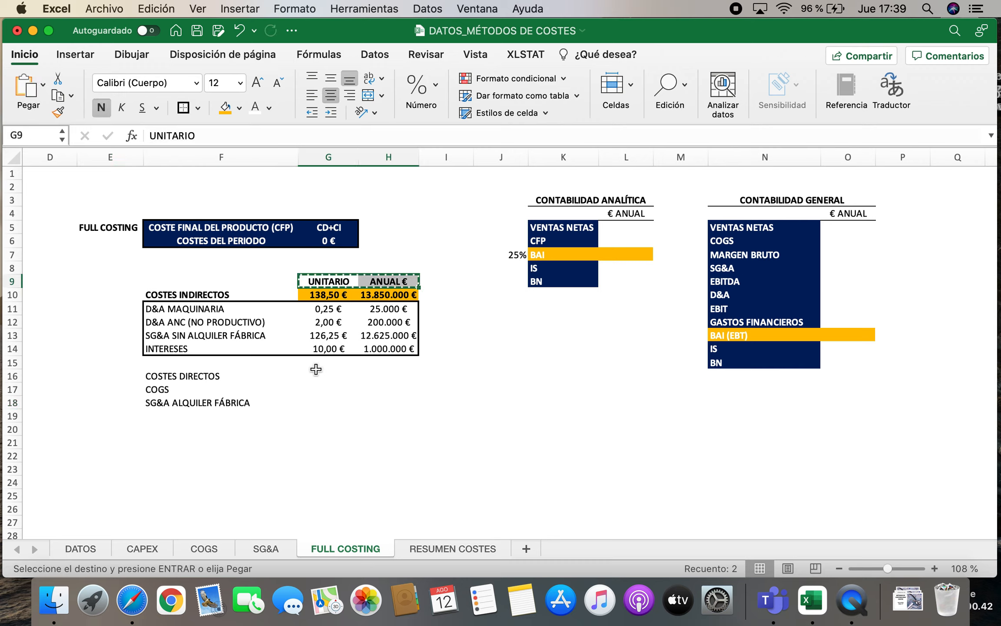
pyautogui.click(310, 367)
pyautogui.press('super+v')
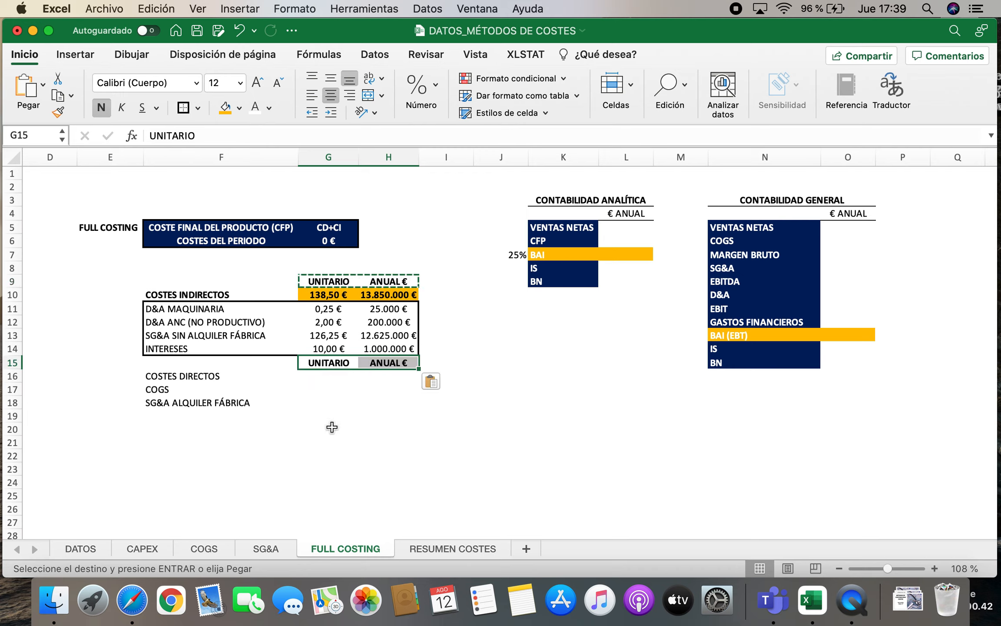
pyautogui.click(331, 427)
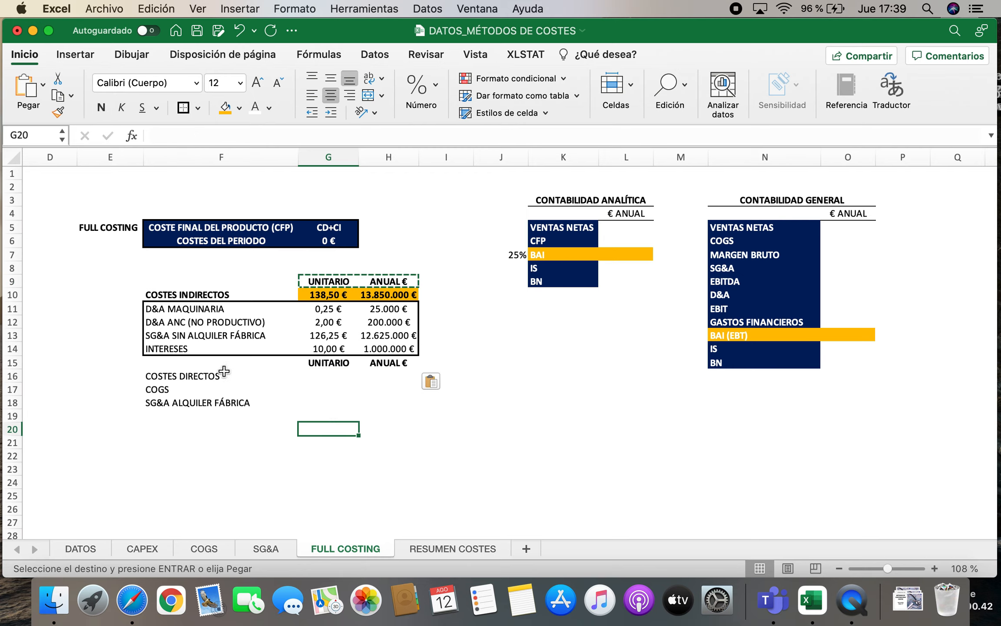
# Fill the COSTES DIRECTOS row F16:H16 with orange and make it bold.
pyautogui.moveTo(184, 376); pyautogui.dragTo(400, 378)
pyautogui.click(225, 108)
pyautogui.click(101, 108)
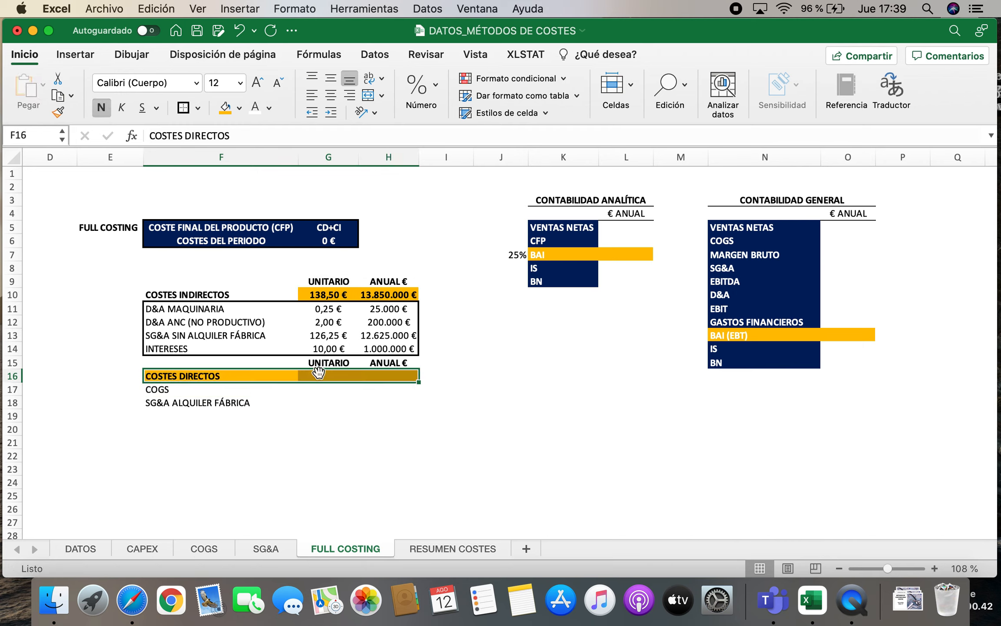
pyautogui.click(369, 441)
# Link the unit COGS amount in G17 to cell J8 of the COGS sheet.
pyautogui.click(332, 388)
pyautogui.write('=')
pyautogui.click(195, 547)
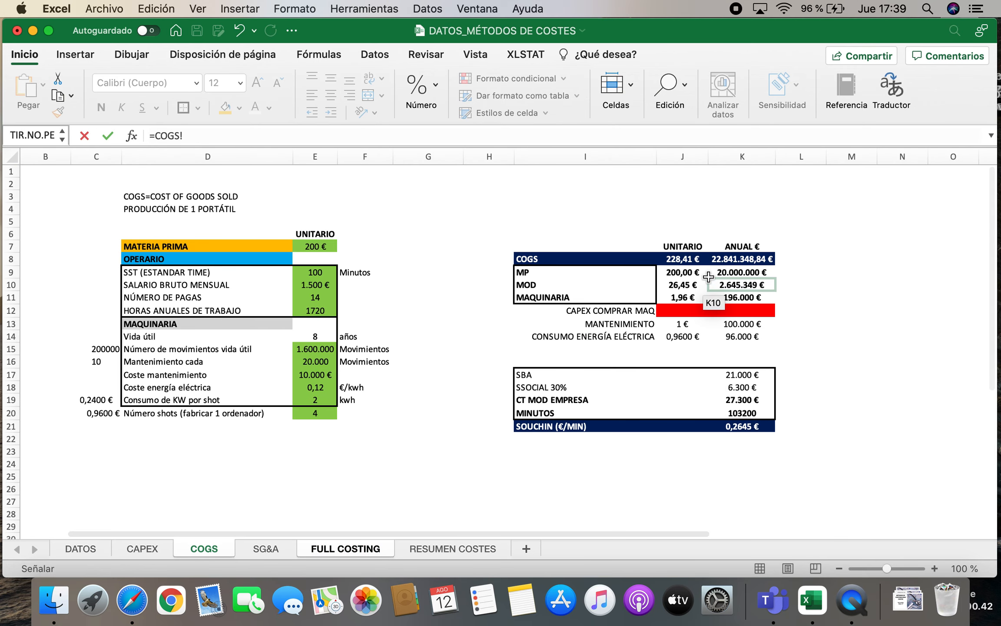
pyautogui.click(691, 259)
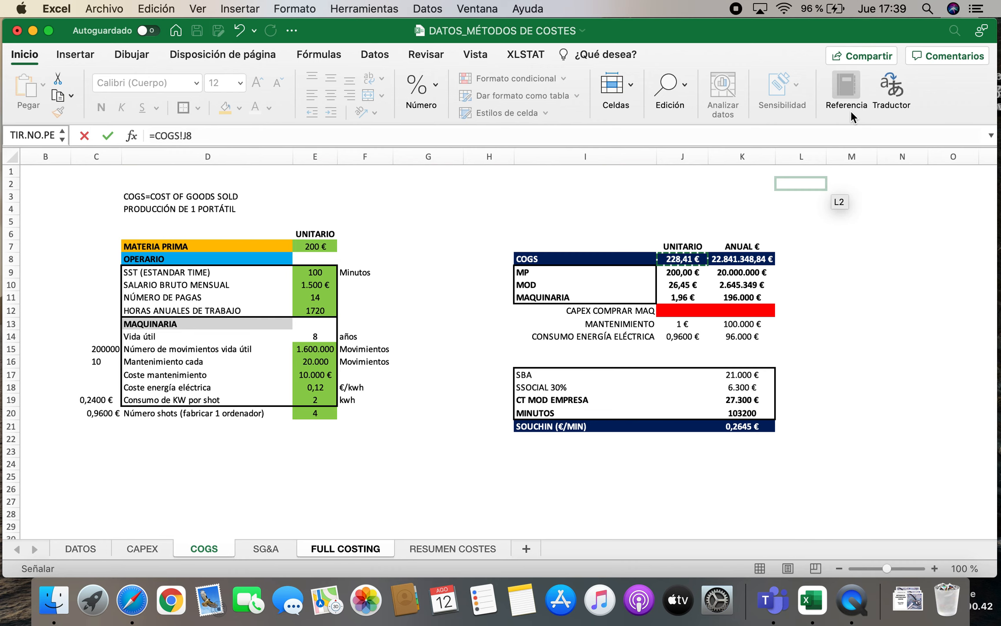
pyautogui.press('Return')
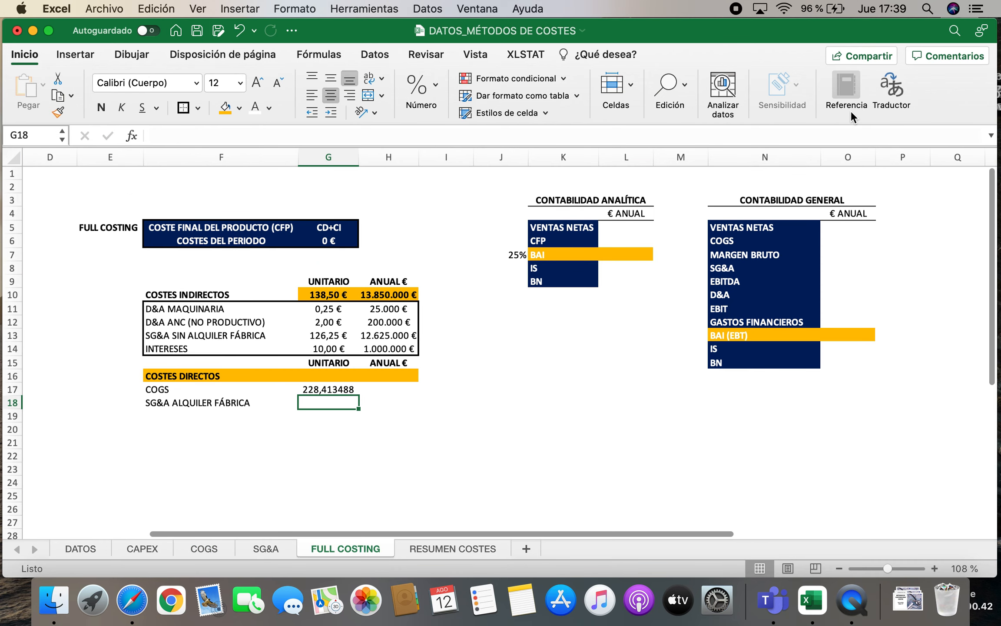
# Link the annual SG&A ALQUILER FÁBRICA amount in H18 to cell F18 of the SG&A sheet.
pyautogui.press('Right')
pyautogui.write('=')
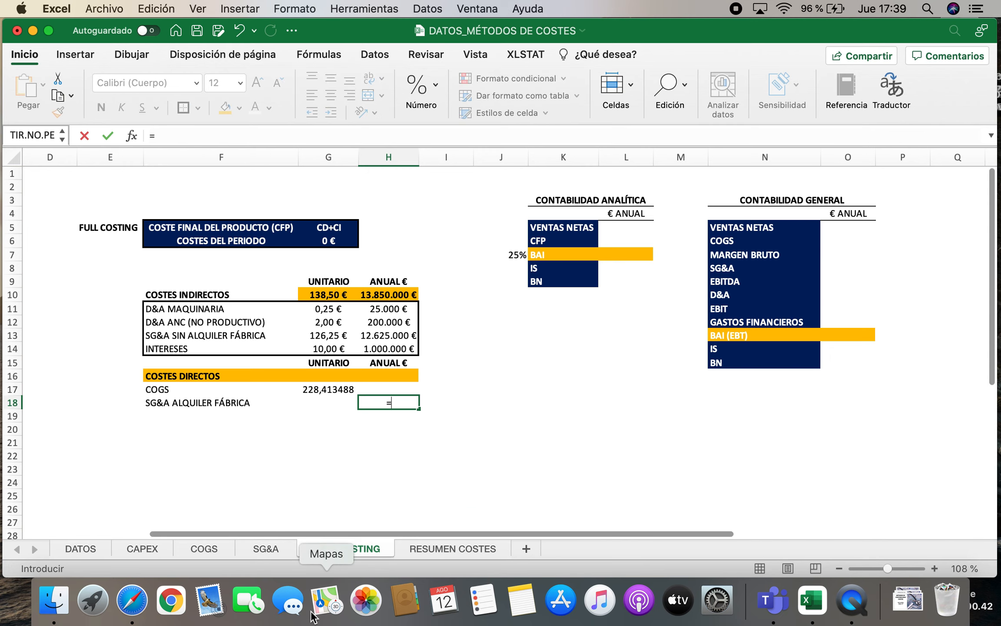
pyautogui.click(267, 547)
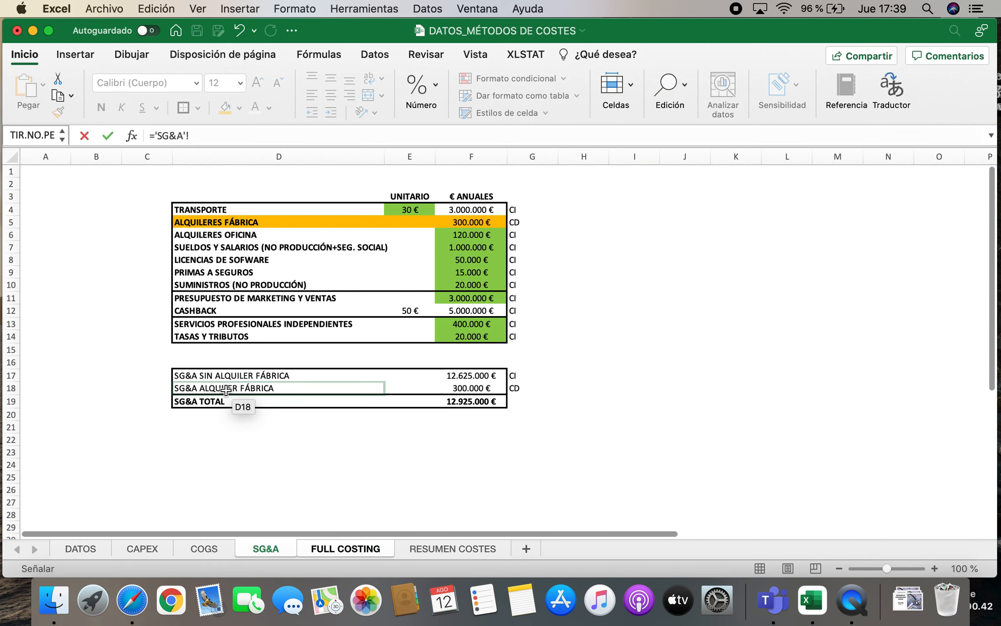
pyautogui.click(459, 388)
pyautogui.press('Return')
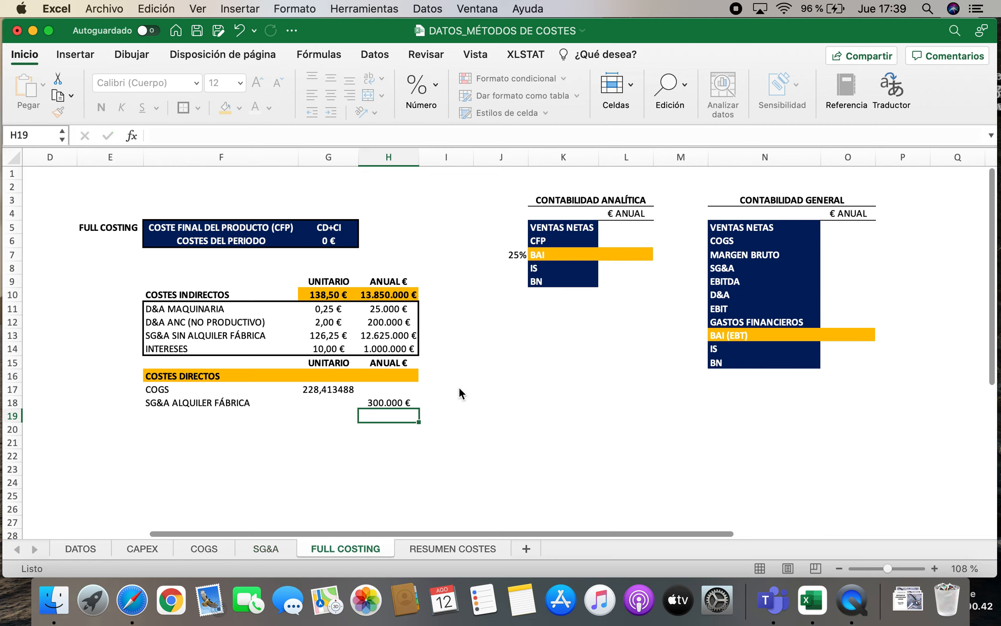
# Calculate the unit factory rent in G18 by dividing H18 by the sales forecast in DATOS!H7.
pyautogui.press('Left')
pyautogui.press('Up')
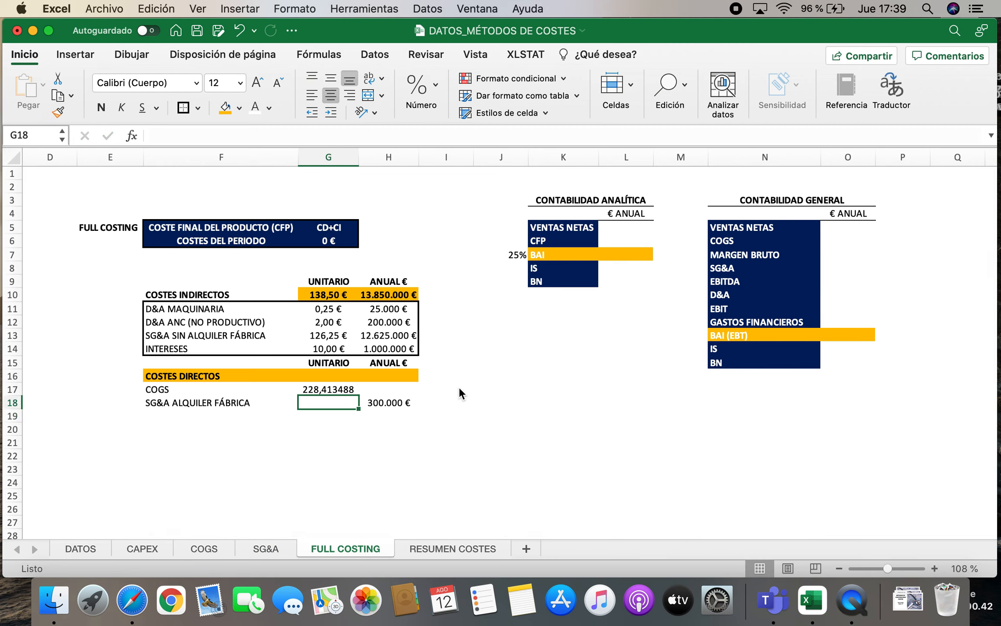
pyautogui.write('=')
pyautogui.click(408, 402)
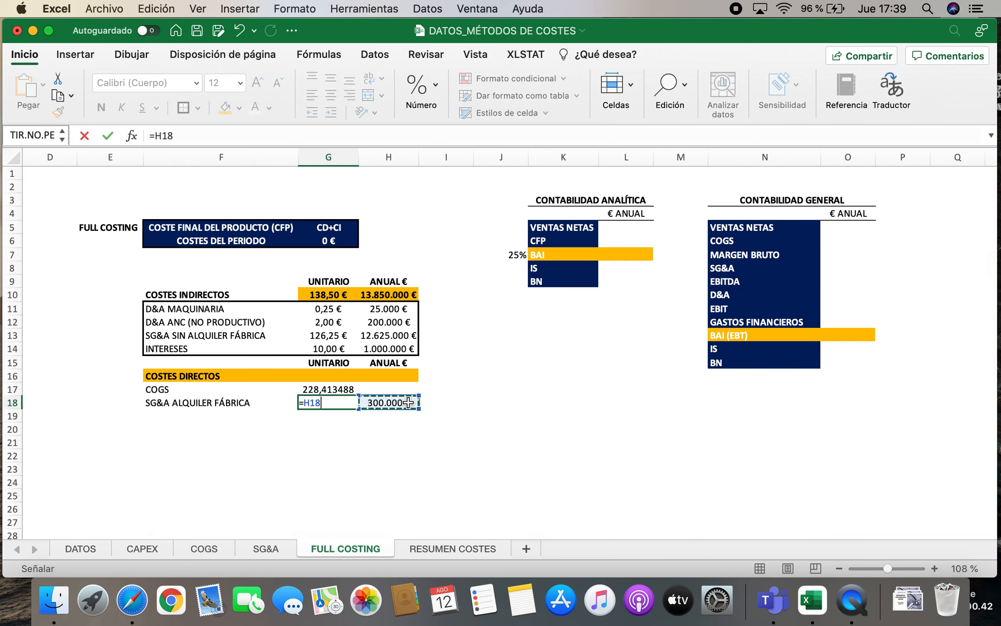
pyautogui.write('/')
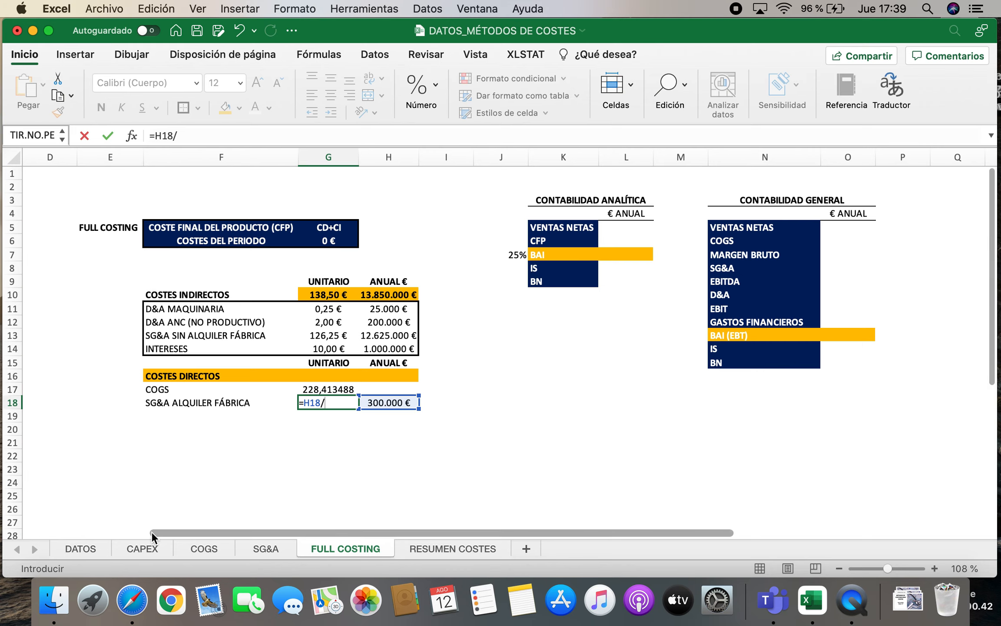
pyautogui.click(94, 549)
pyautogui.click(632, 253)
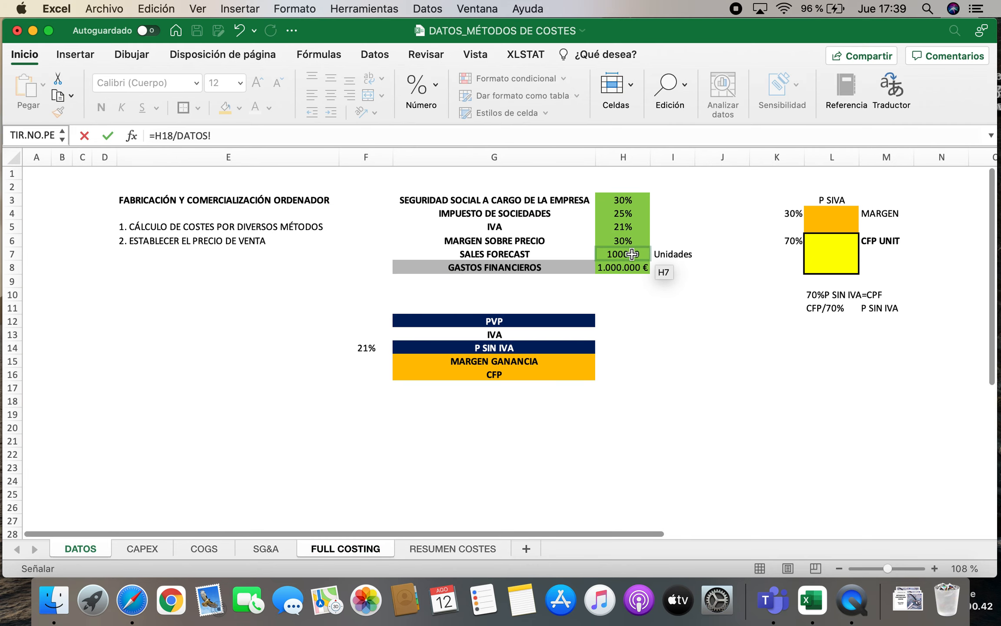
pyautogui.press('Return')
# Link the annual COGS amount in H17 to cell K8 of the COGS sheet.
pyautogui.press('Up')
pyautogui.press('Up')
pyautogui.press('Right')
pyautogui.write('=')
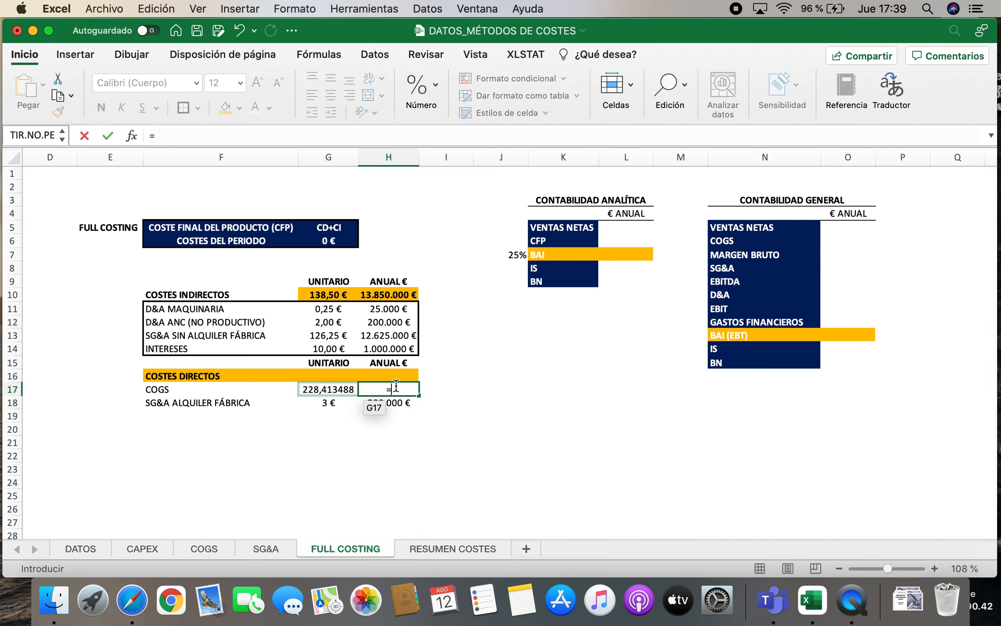
pyautogui.click(214, 546)
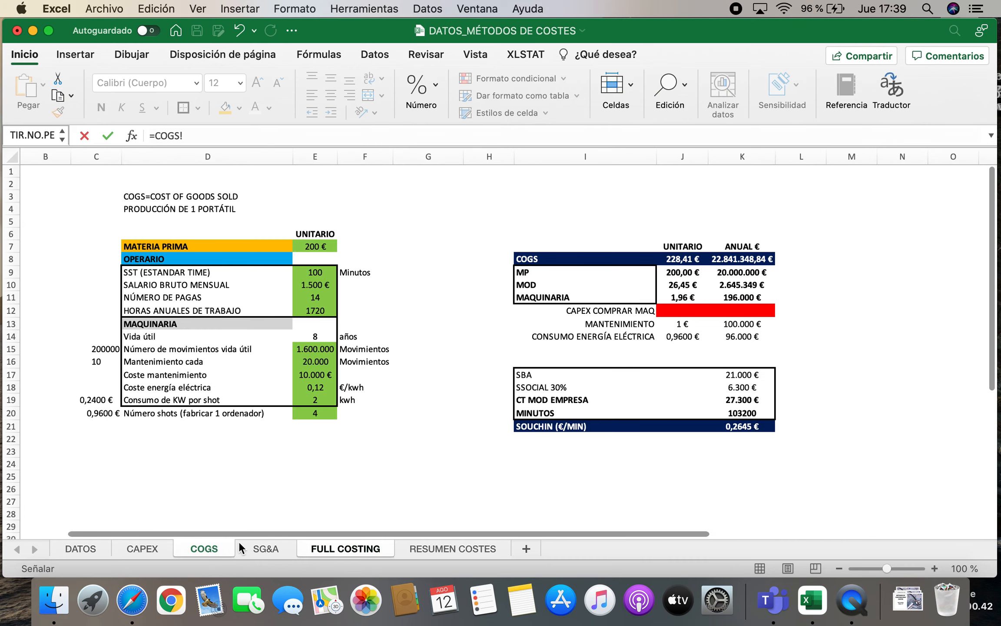
pyautogui.click(756, 259)
pyautogui.press('Return')
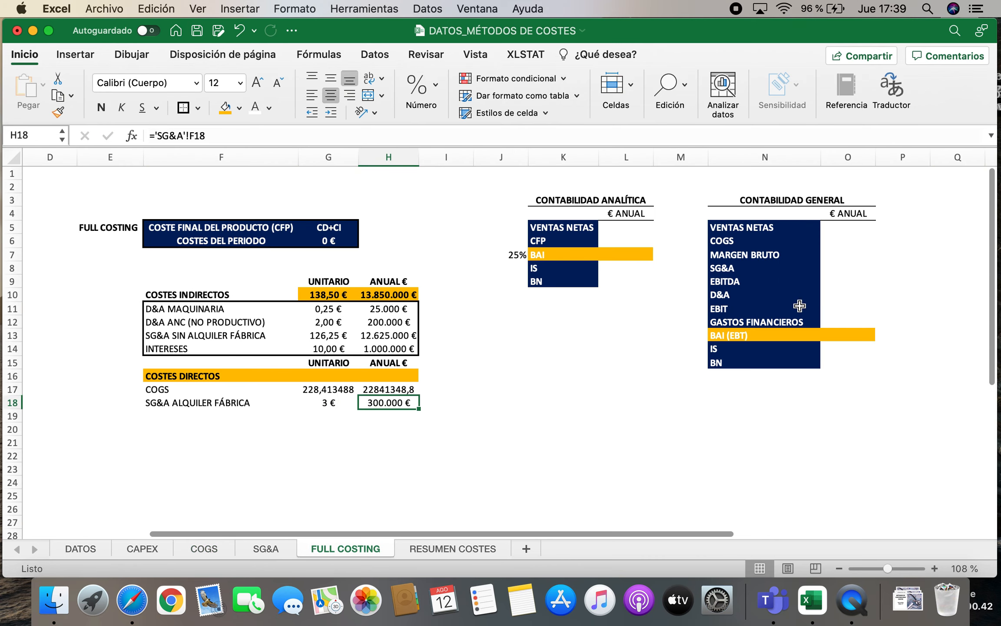
# Format the unit direct costs in G17:G18 as currency (Moneda) with the € symbol and two decimals.
pyautogui.moveTo(328, 389); pyautogui.dragTo(329, 402)
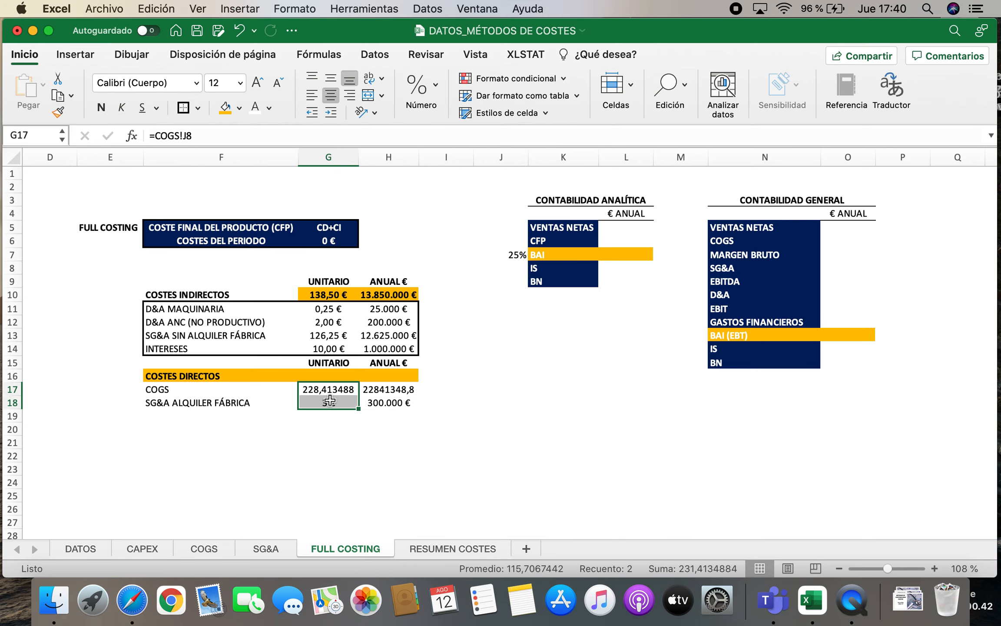
pyautogui.rightClick(330, 402)
pyautogui.click(384, 424)
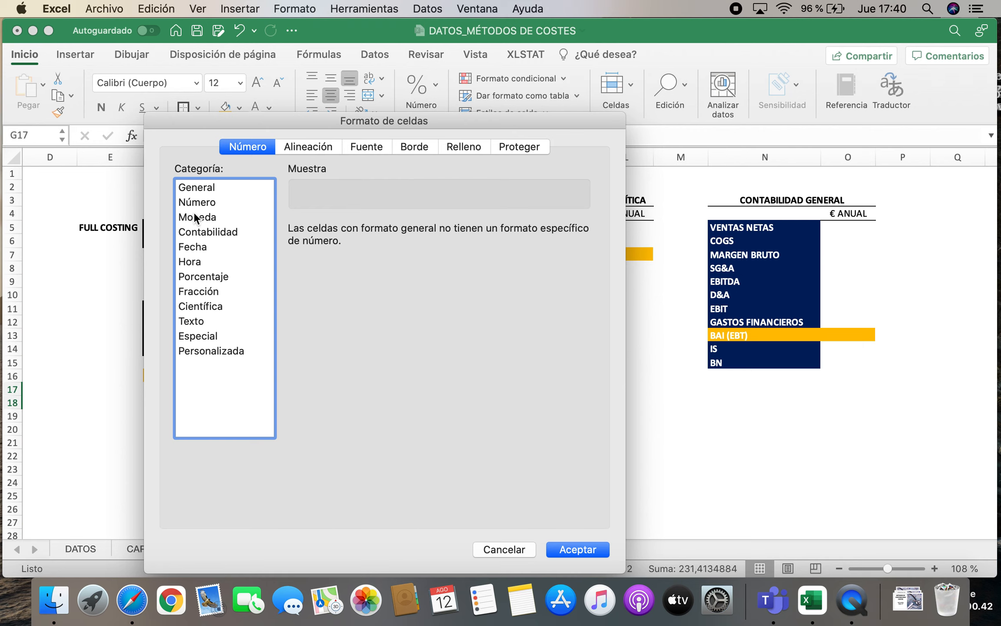
pyautogui.click(197, 216)
pyautogui.click(405, 254)
pyautogui.click(392, 267)
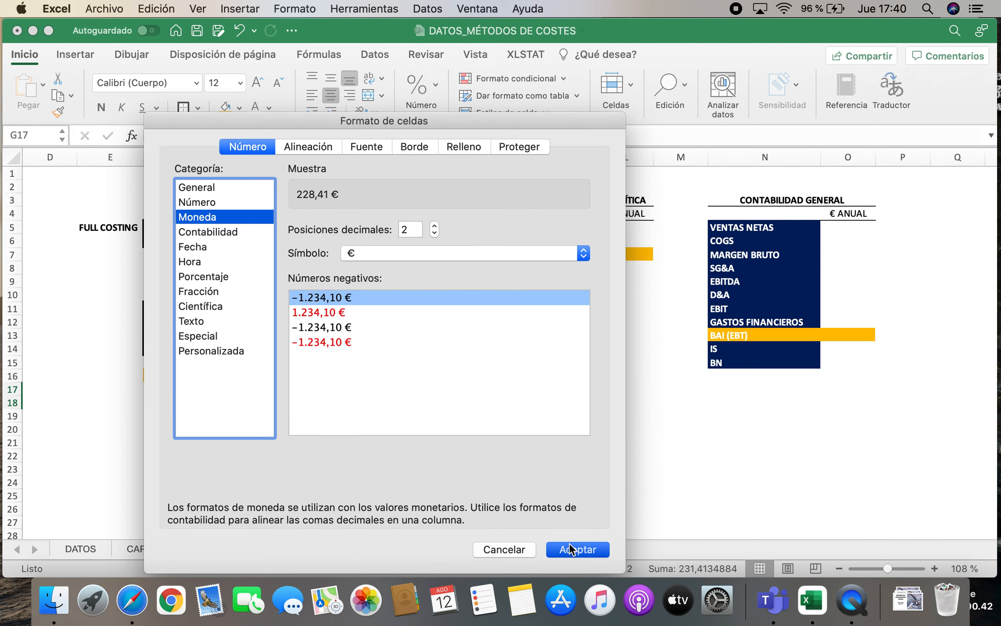
pyautogui.click(570, 549)
pyautogui.click(469, 467)
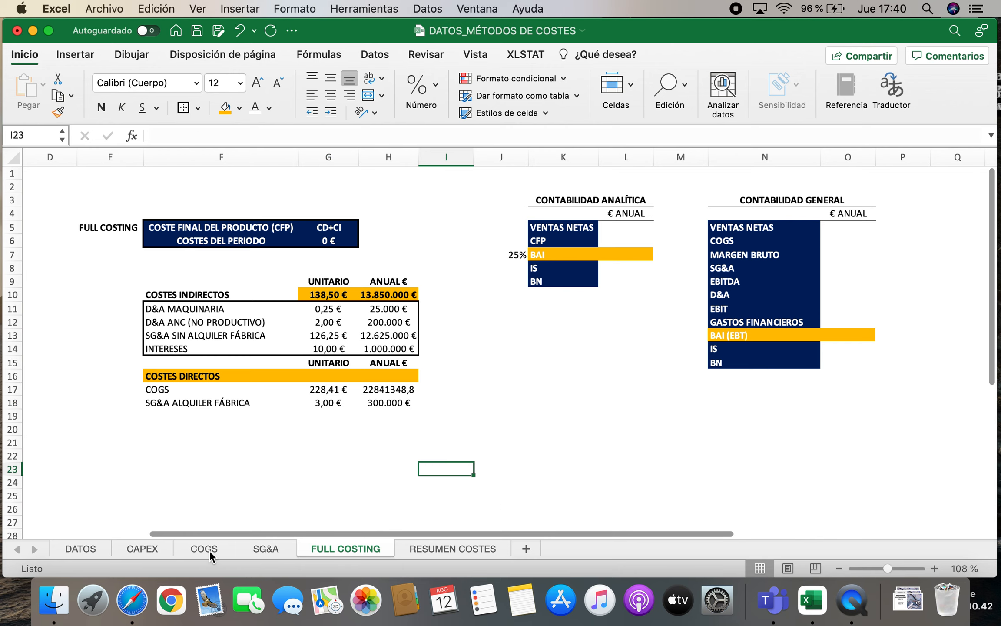
# Check the SOUCHIN (€/MIN) formula on the COGS sheet and return to the FULL COSTING sheet.
pyautogui.click(210, 550)
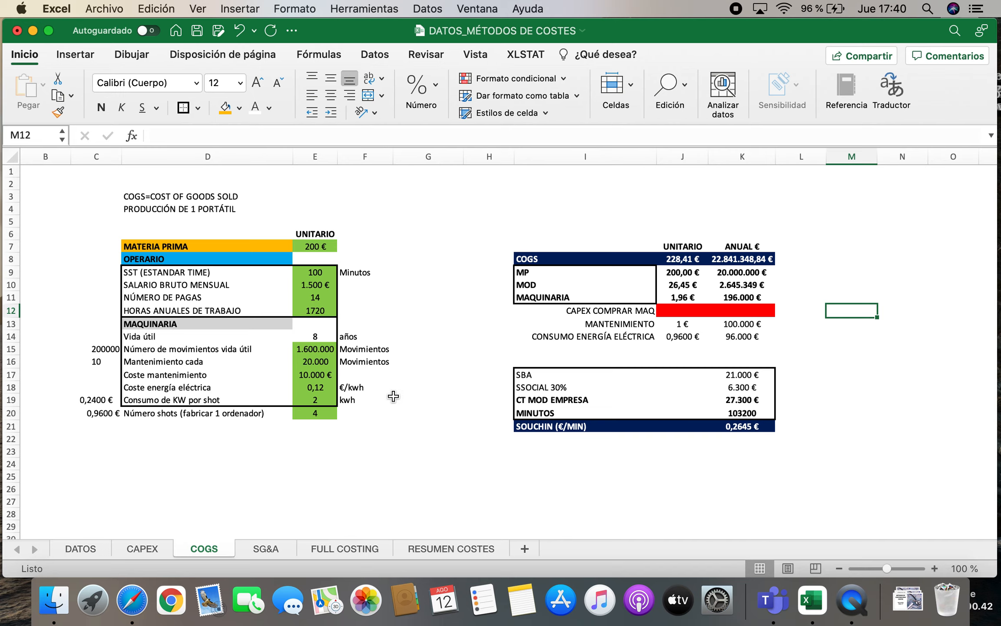
pyautogui.click(741, 426)
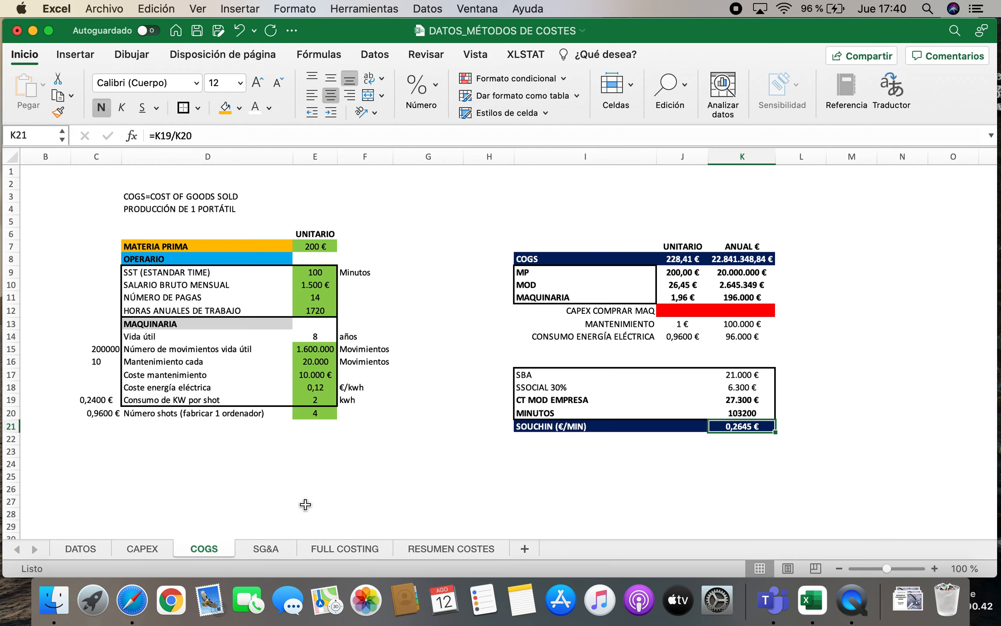
pyautogui.click(372, 549)
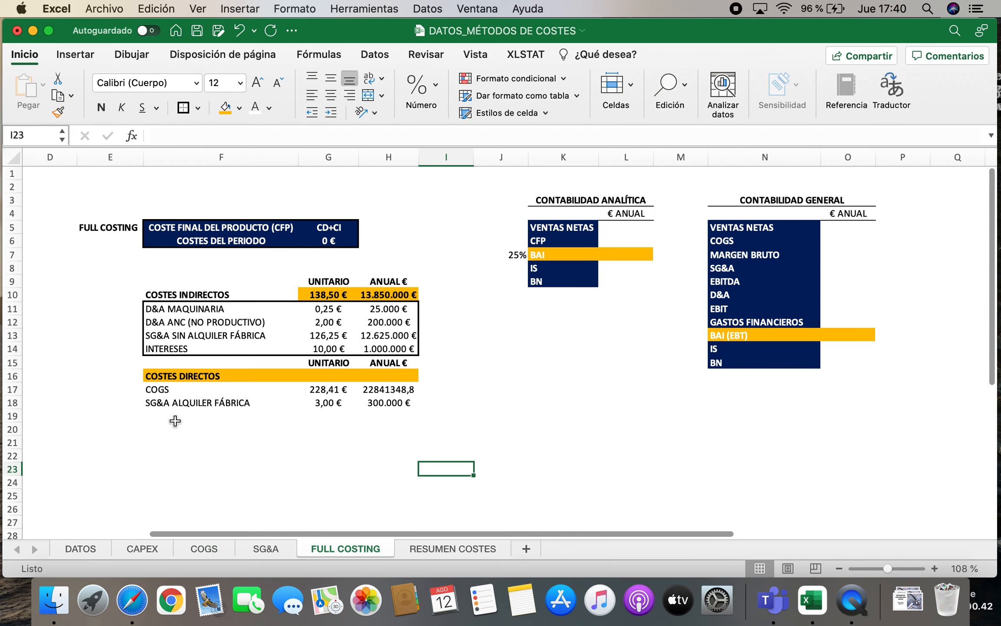
# Remove the fill from the COSTES DIRECTOS heading in F16 and put an outside border around F17:H18.
pyautogui.click(165, 376)
pyautogui.click(239, 108)
pyautogui.click(276, 134)
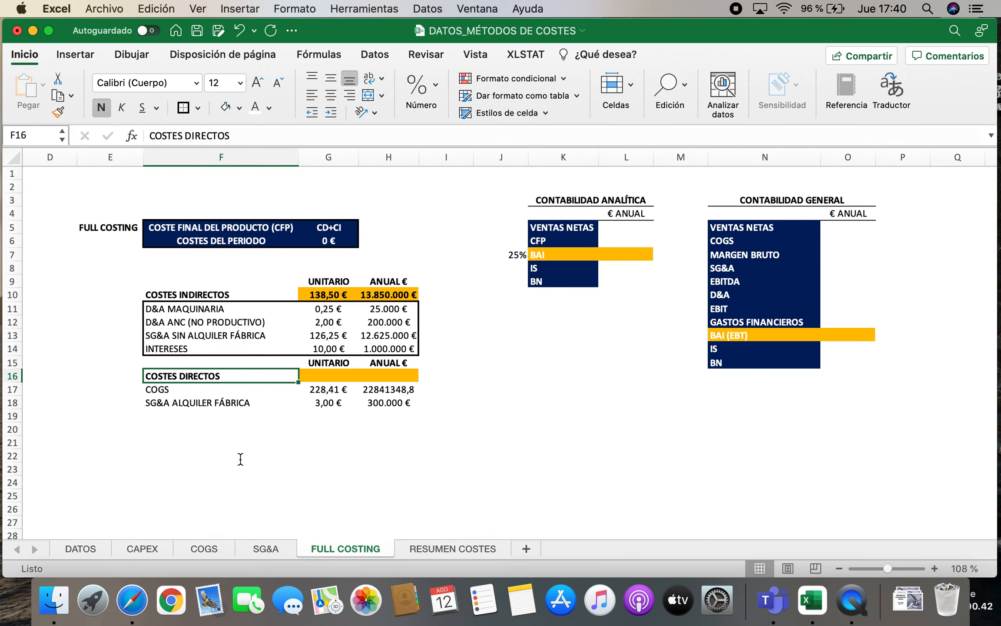
pyautogui.click(239, 466)
pyautogui.moveTo(167, 387); pyautogui.dragTo(415, 404)
pyautogui.click(182, 108)
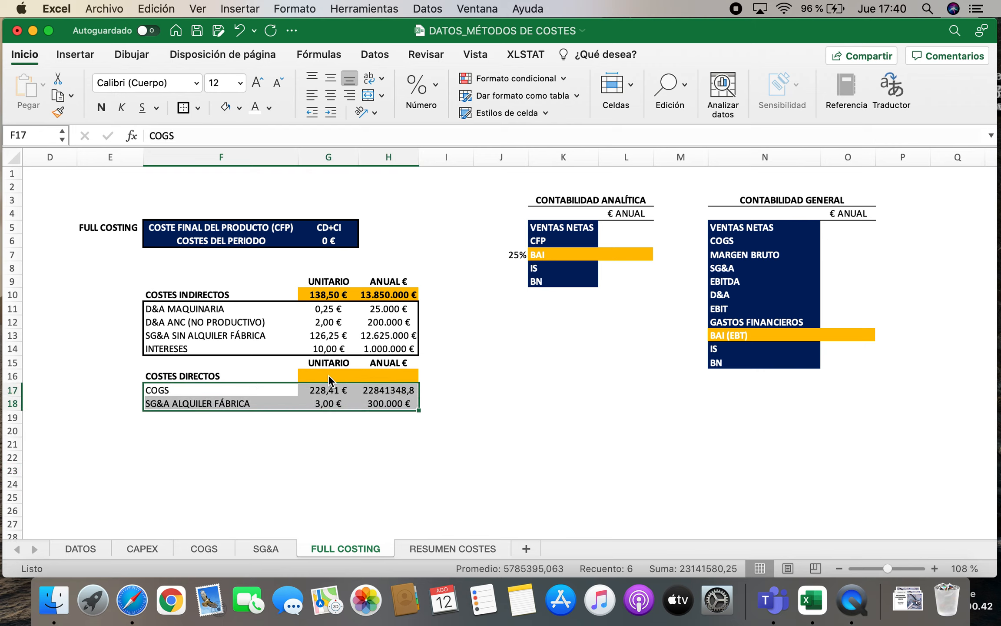
# Total the unit direct costs in G16 with =G17+G18 and fill the formula across to H16.
pyautogui.click(328, 375)
pyautogui.write('=')
pyautogui.click(328, 384)
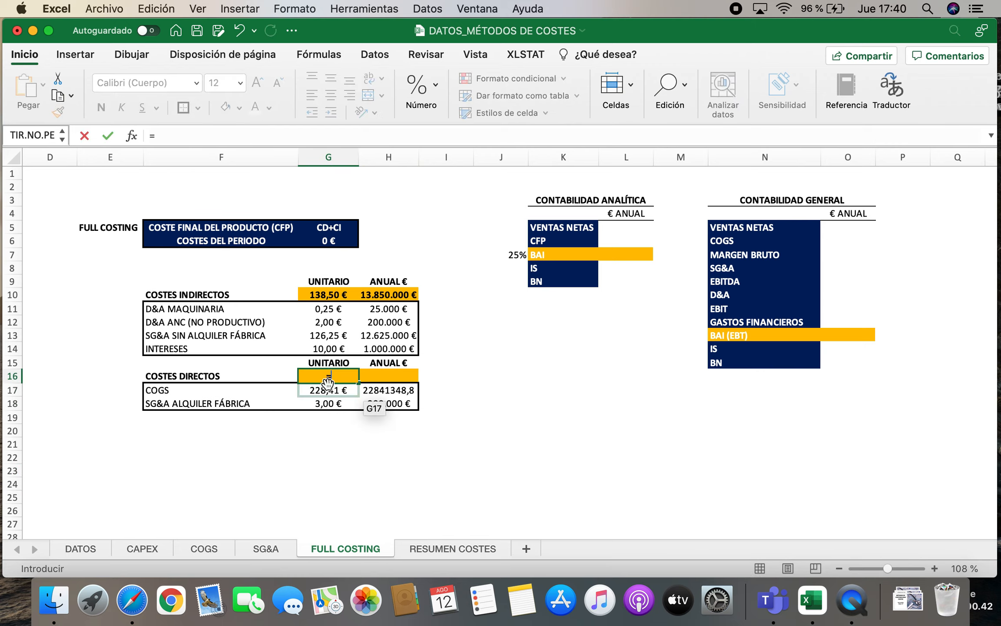
pyautogui.write('+')
pyautogui.click(327, 403)
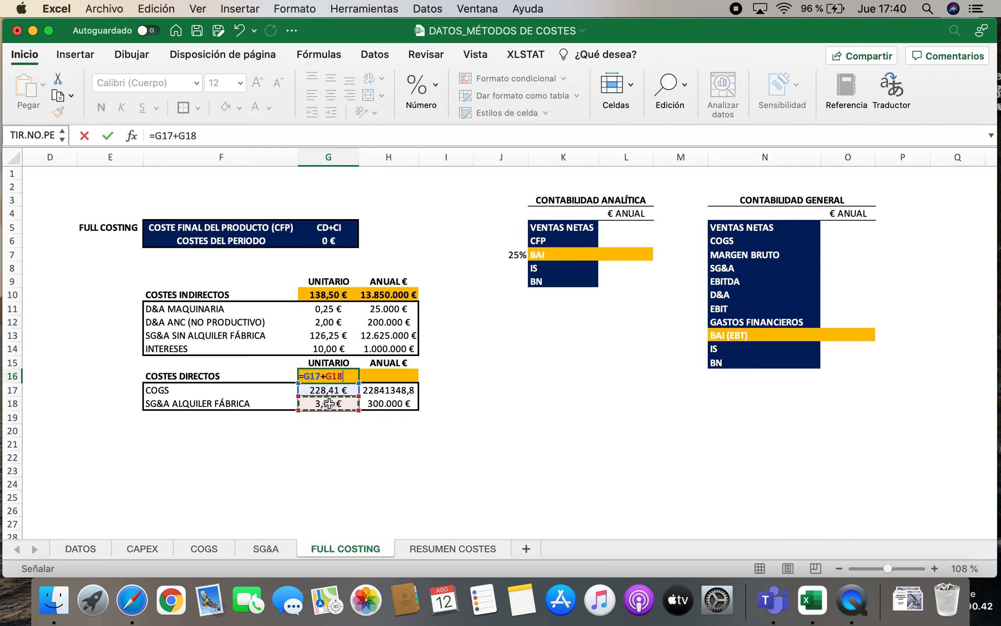
pyautogui.press('Return')
pyautogui.click(348, 378)
pyautogui.moveTo(358, 382); pyautogui.dragTo(413, 382)
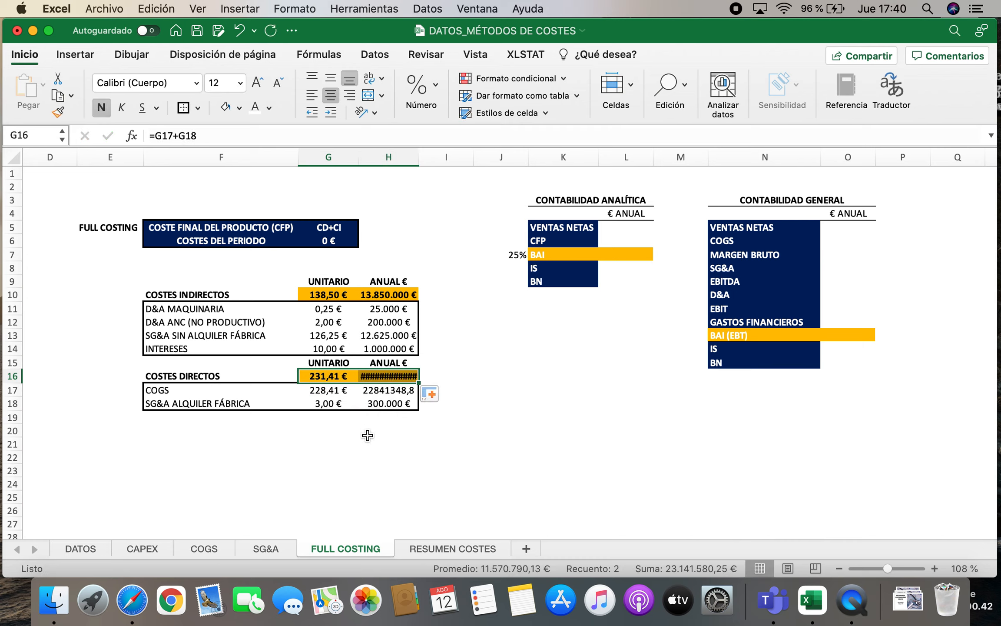
# Widen column H and format the annual direct cost total in H16 without decimals.
pyautogui.doubleClick(419, 157)
pyautogui.moveTo(431, 157); pyautogui.dragTo(444, 156)
pyautogui.click(396, 380)
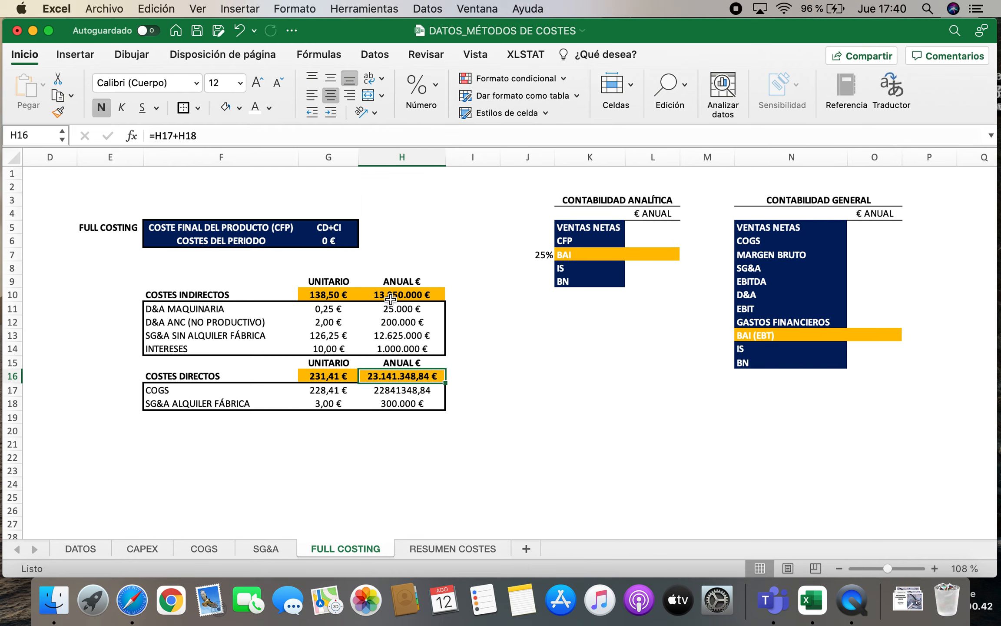
pyautogui.click(432, 91)
pyautogui.click(464, 150)
pyautogui.click(464, 150)
pyautogui.click(472, 416)
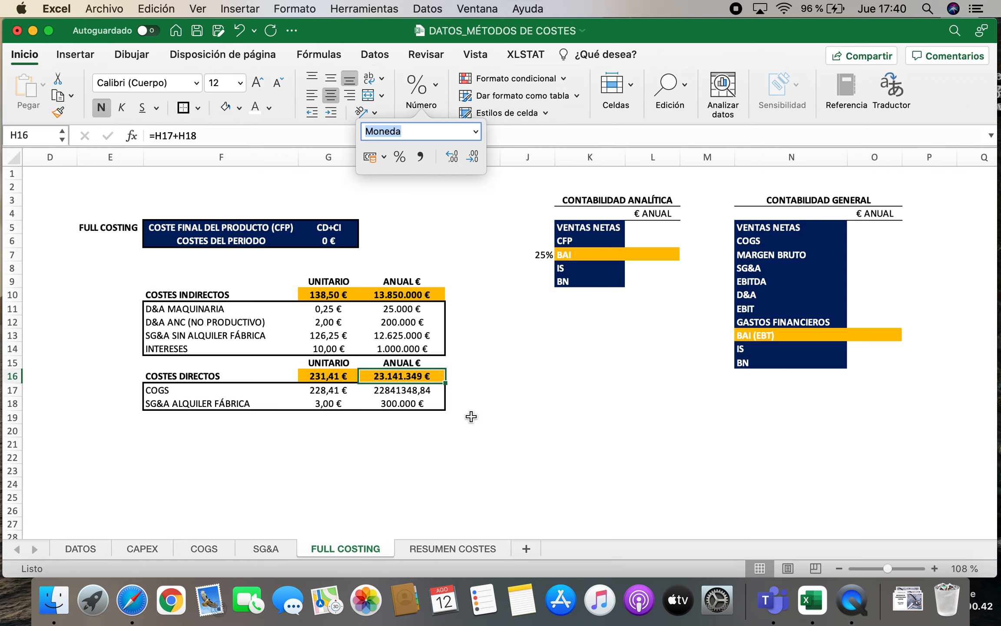
pyautogui.click(134, 497)
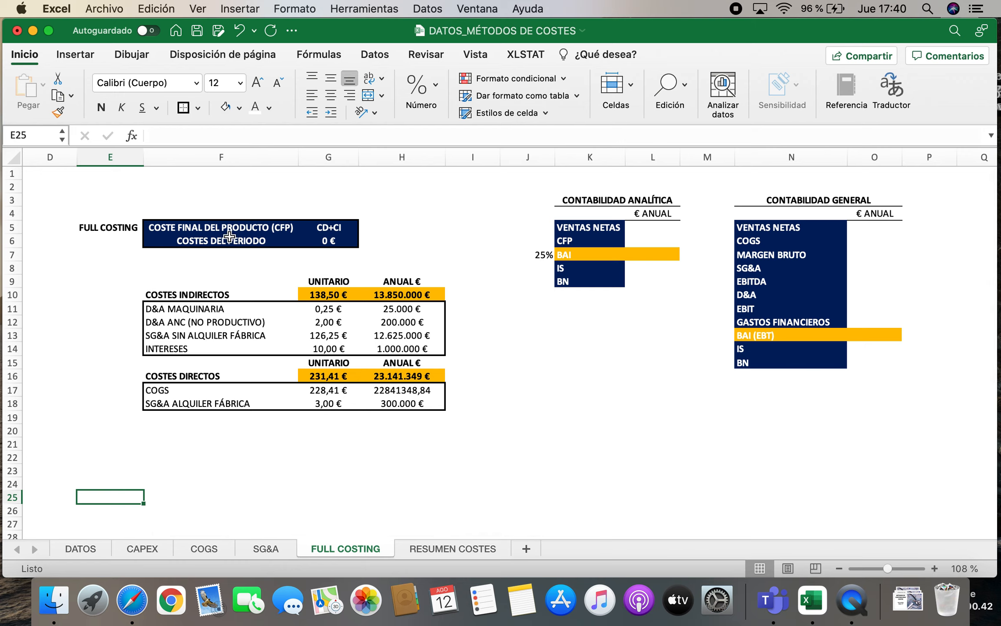
# Enter the title FULL COSTING in F3 above the cost summary and make it bold.
pyautogui.click(224, 203)
pyautogui.write('FULL COSTING')
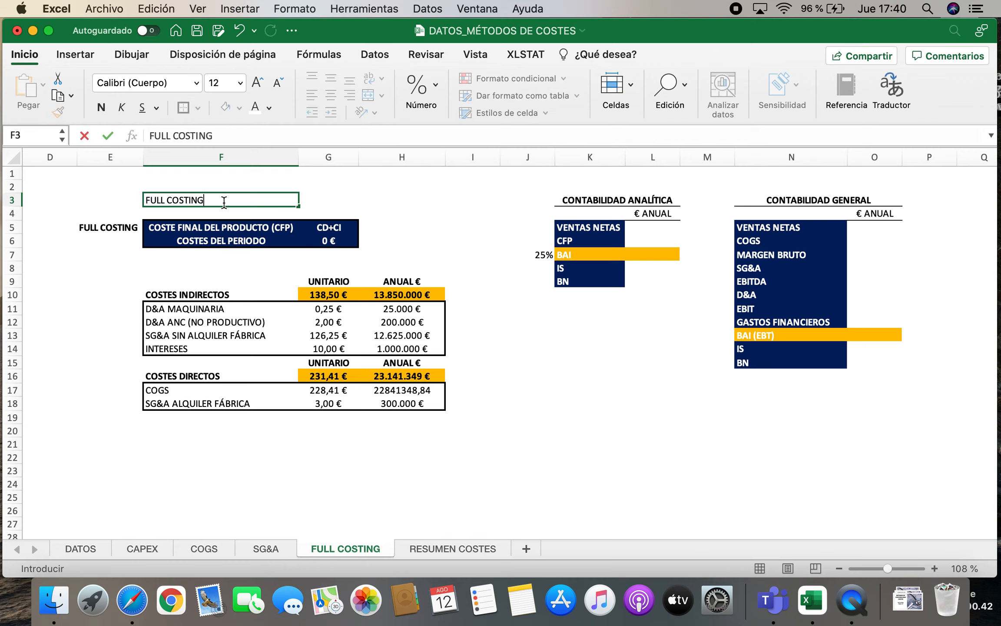
pyautogui.press('Return')
pyautogui.click(224, 202)
pyautogui.click(102, 107)
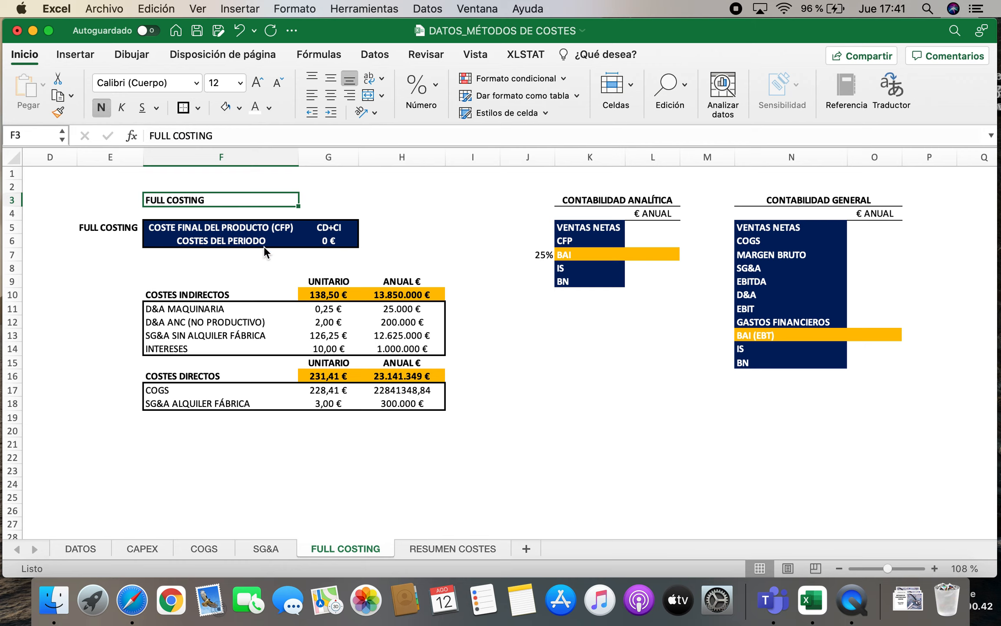
# Calculate the unit final product cost in H5 as indirect plus direct costs with =G10+G16.
pyautogui.click(199, 226)
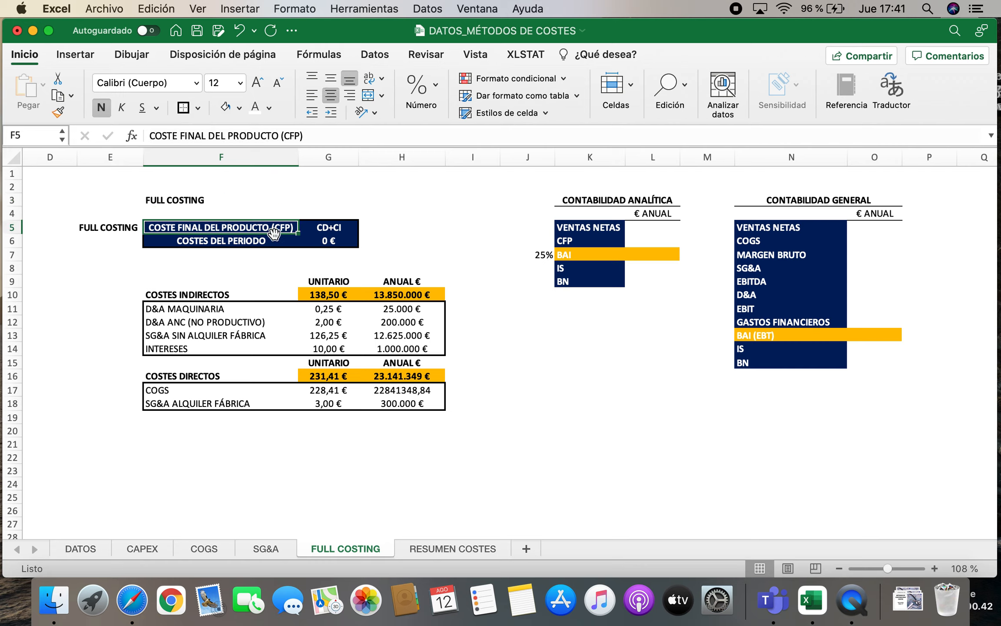
pyautogui.click(319, 227)
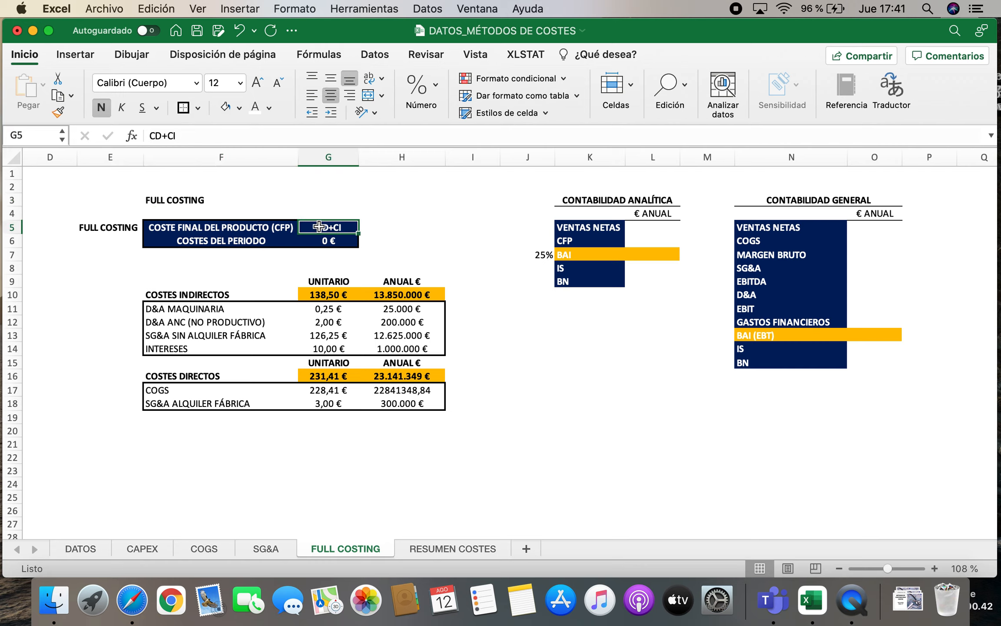
pyautogui.click(326, 294)
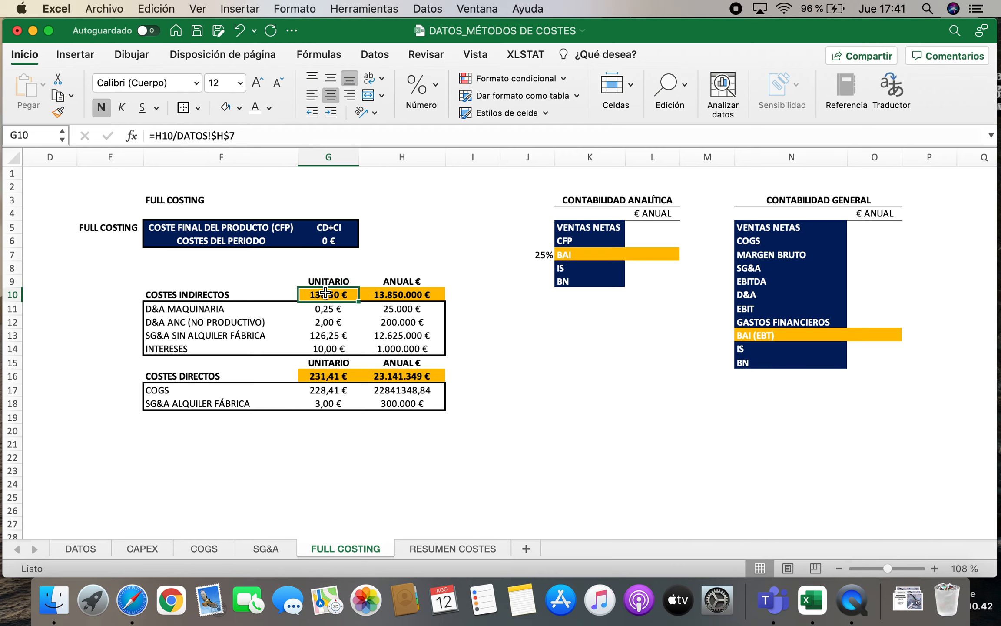
pyautogui.click(327, 374)
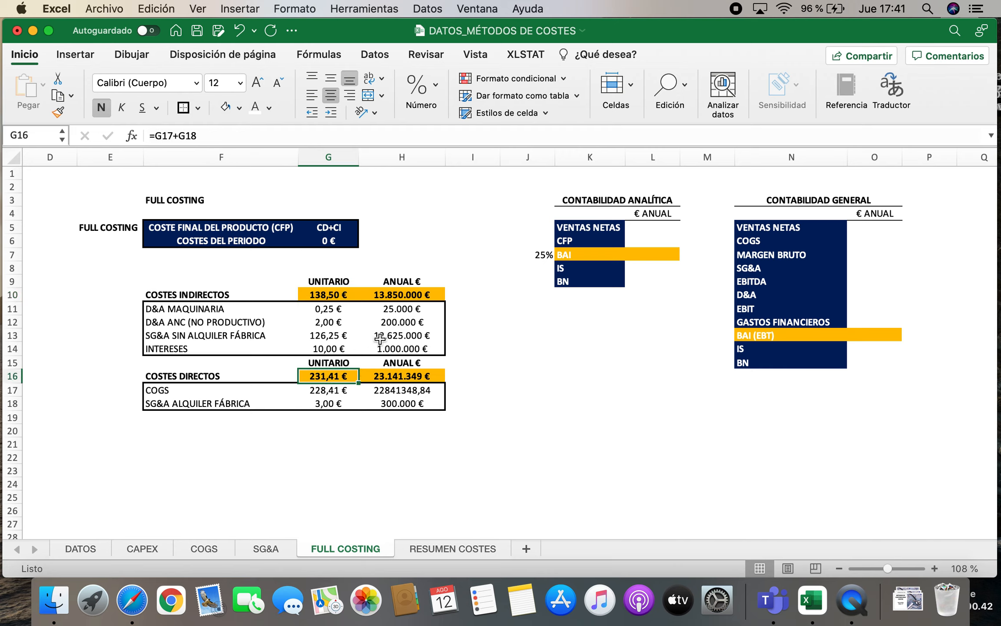
pyautogui.click(398, 226)
pyautogui.write('=')
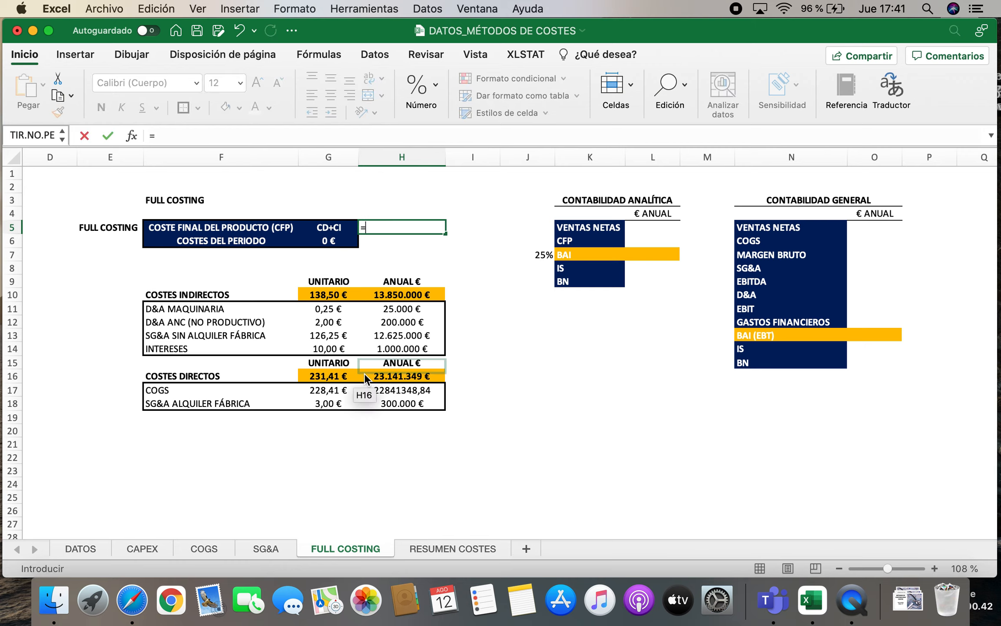
pyautogui.click(340, 294)
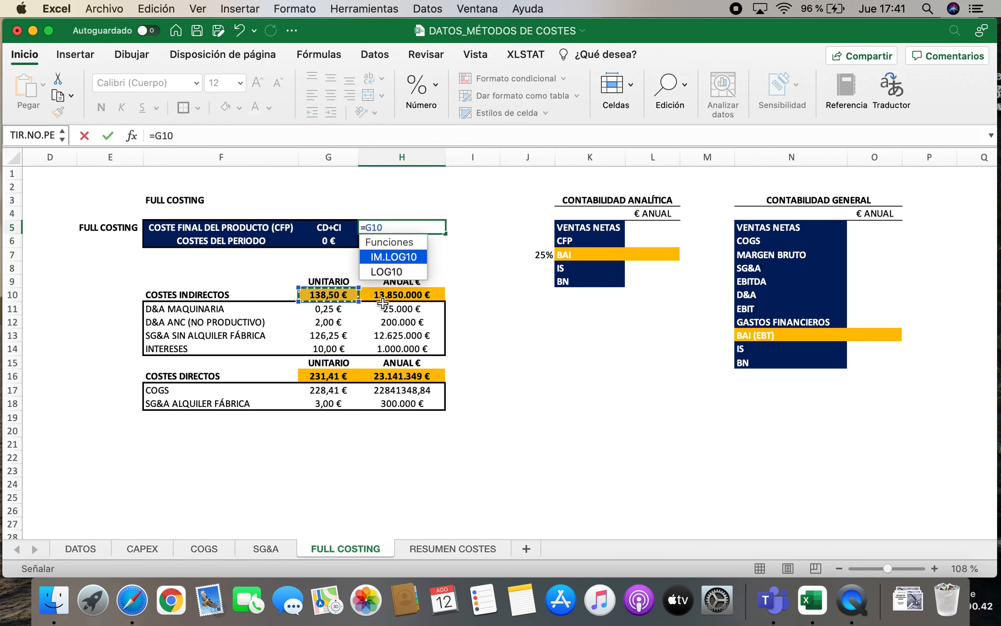
pyautogui.write('+')
pyautogui.click(340, 375)
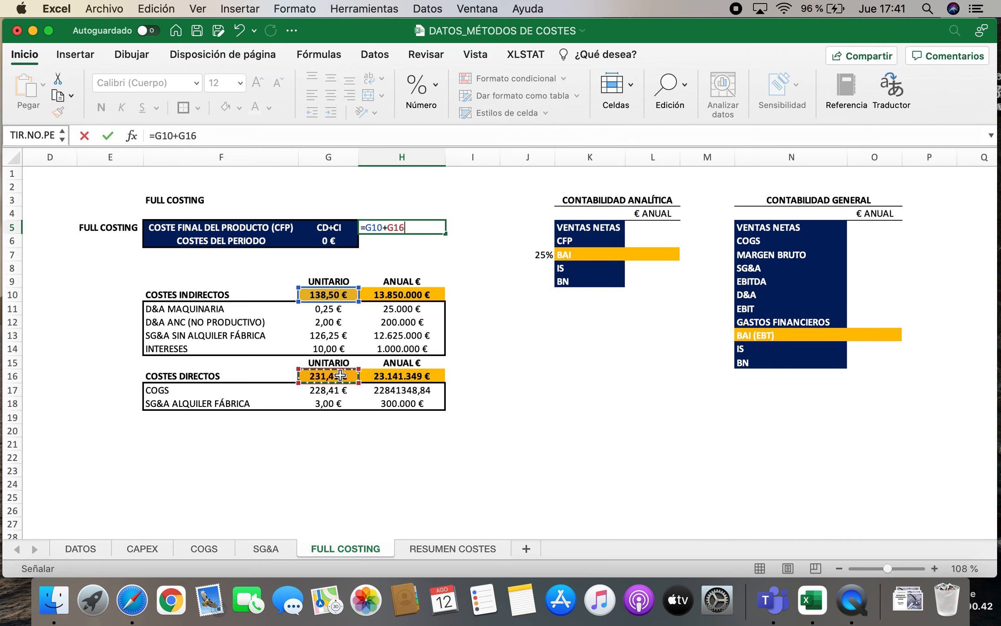
pyautogui.press('Return')
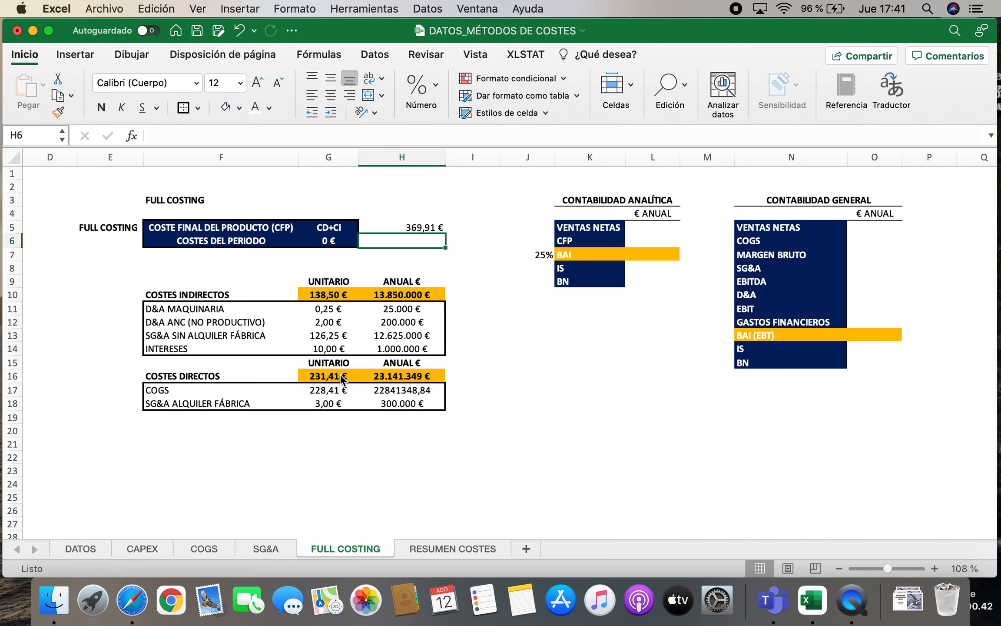
# Centre the unit cost in H5 and add a centred UNITARIO heading above it in H4.
pyautogui.click(425, 227)
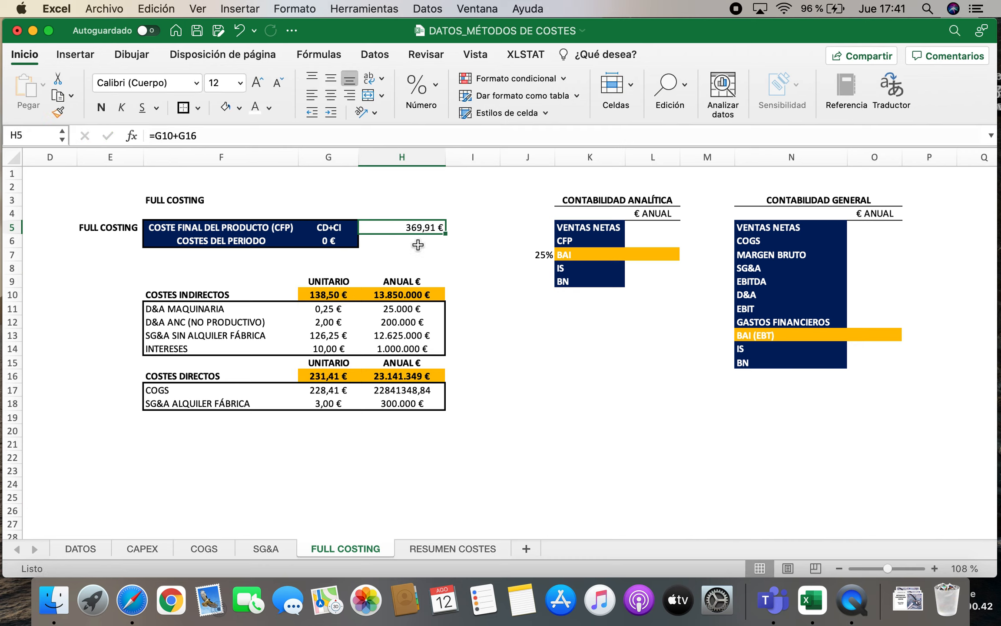
pyautogui.click(333, 95)
pyautogui.click(566, 312)
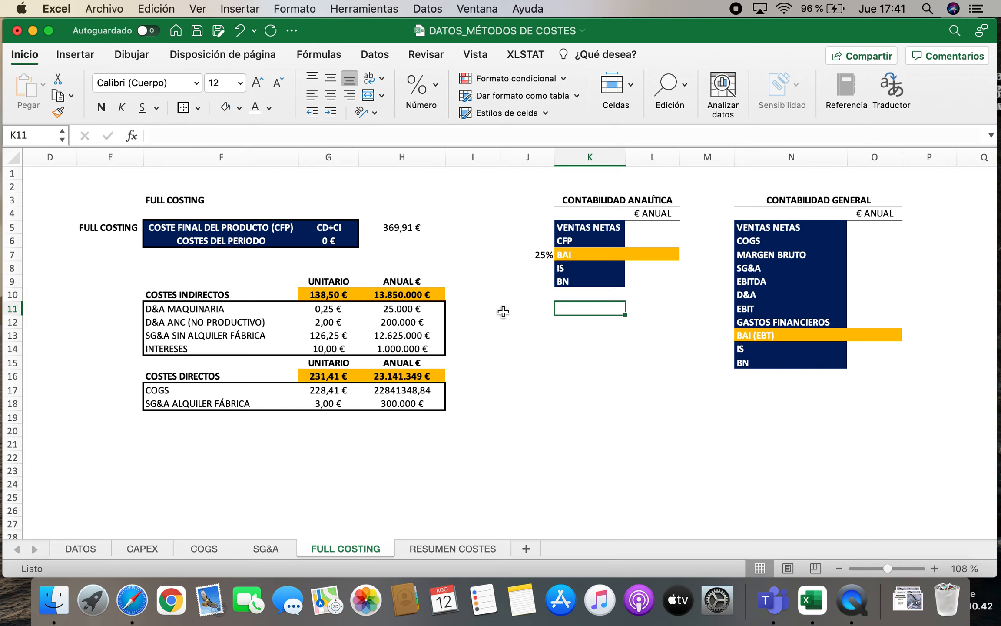
pyautogui.click(404, 213)
pyautogui.write('UIT')
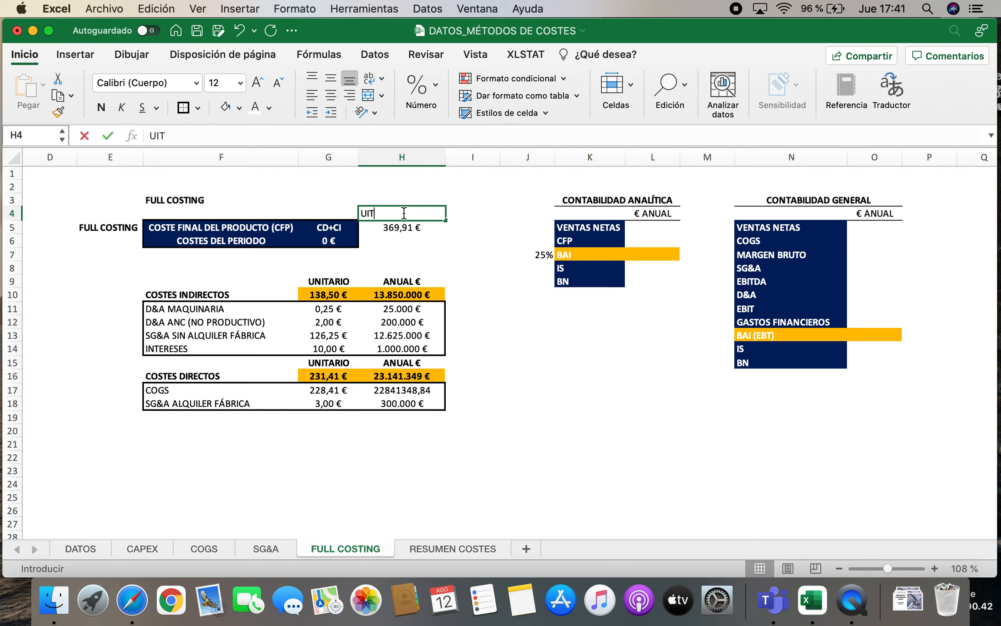
pyautogui.write('ARO')
pyautogui.press('BackSpace')
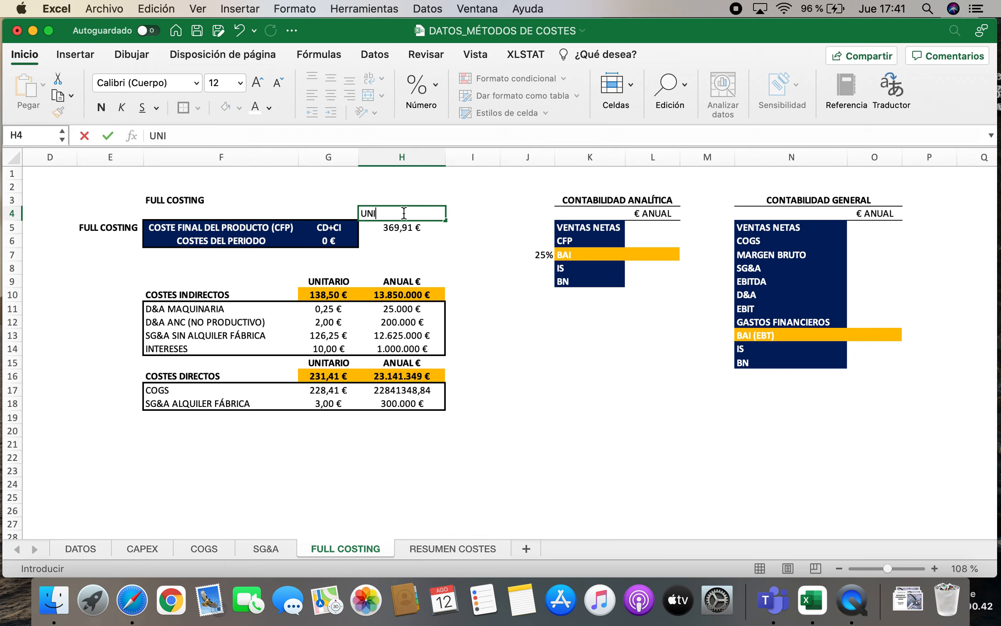
pyautogui.press('Return')
pyautogui.press('Up')
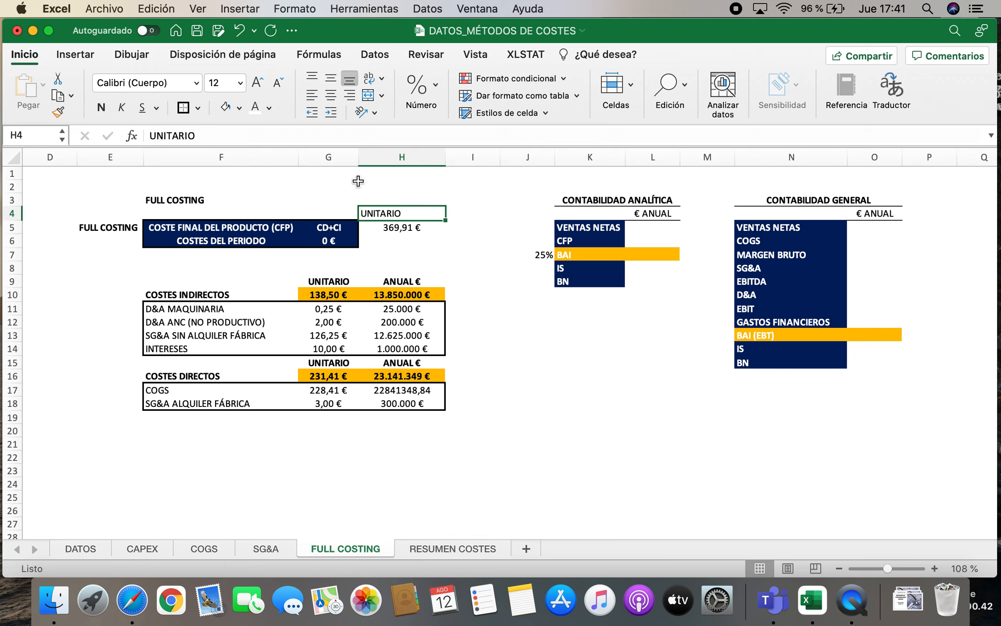
pyautogui.click(336, 94)
# Enter 0 as the unit period cost in H6 and centre it.
pyautogui.press('Down')
pyautogui.press('Down')
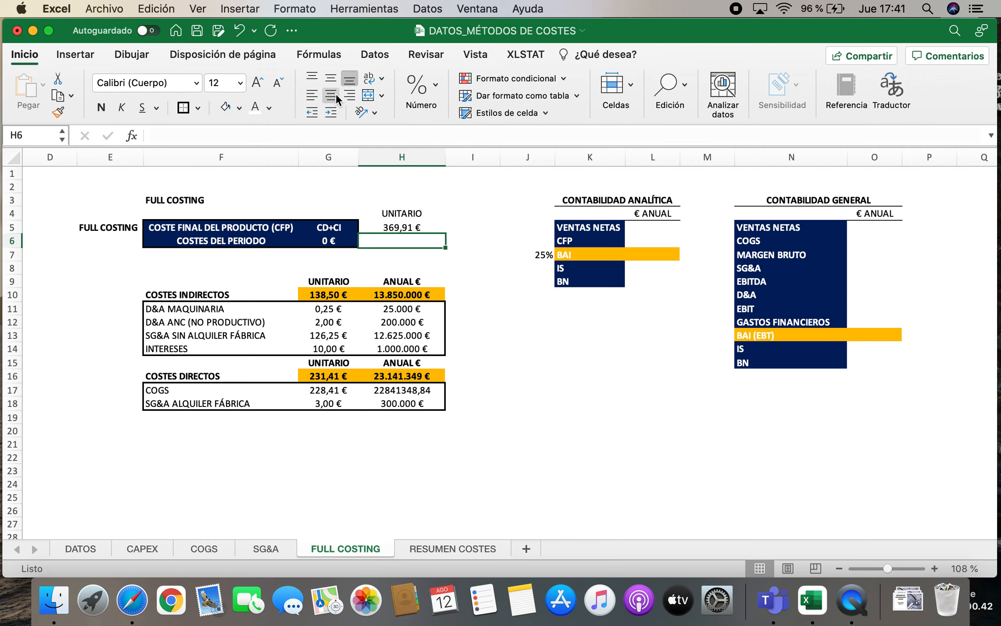
pyautogui.write('0')
pyautogui.press('Return')
pyautogui.press('Up')
pyautogui.click(331, 101)
pyautogui.click(529, 339)
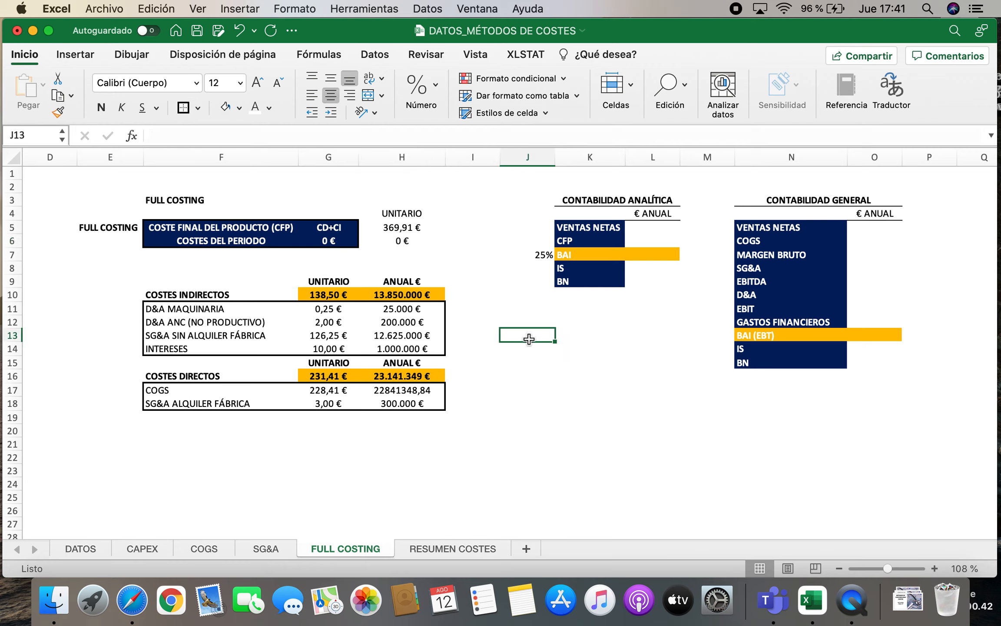
# Add the heading € ANUAL in I4 and calculate the annual product cost in I5 with =H5*DATOS!H7.
pyautogui.click(477, 212)
pyautogui.write('€ ANUAL')
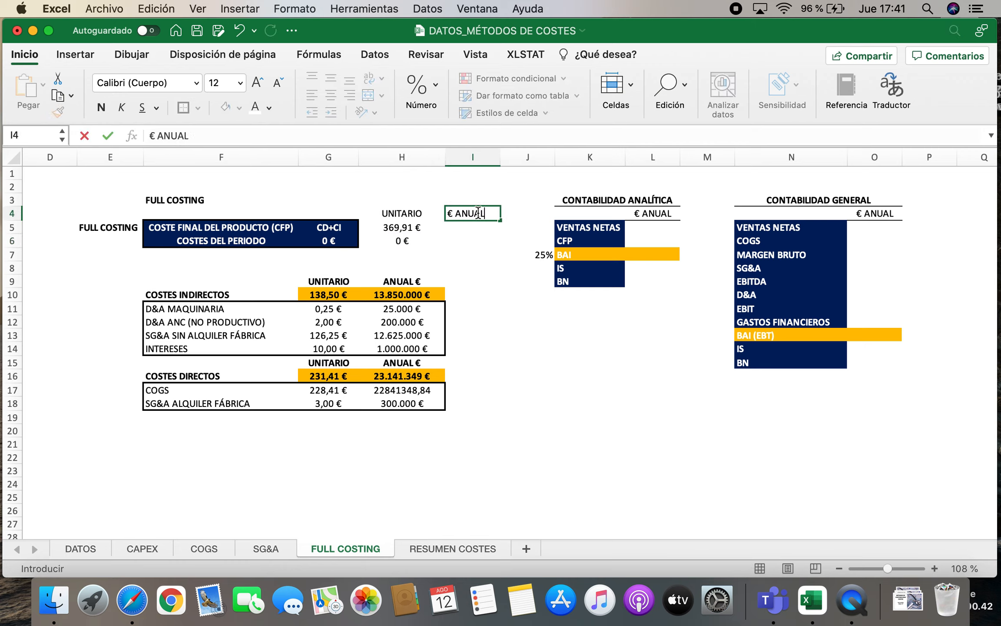
pyautogui.press('Return')
pyautogui.write('=')
pyautogui.click(395, 227)
pyautogui.write('*')
pyautogui.click(86, 549)
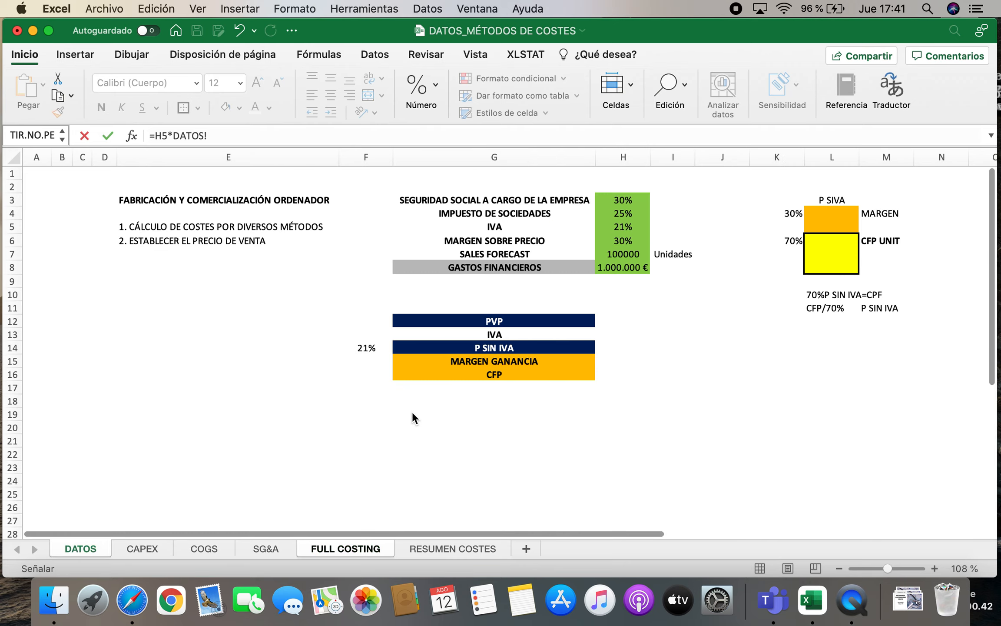
pyautogui.click(633, 254)
pyautogui.press('Return')
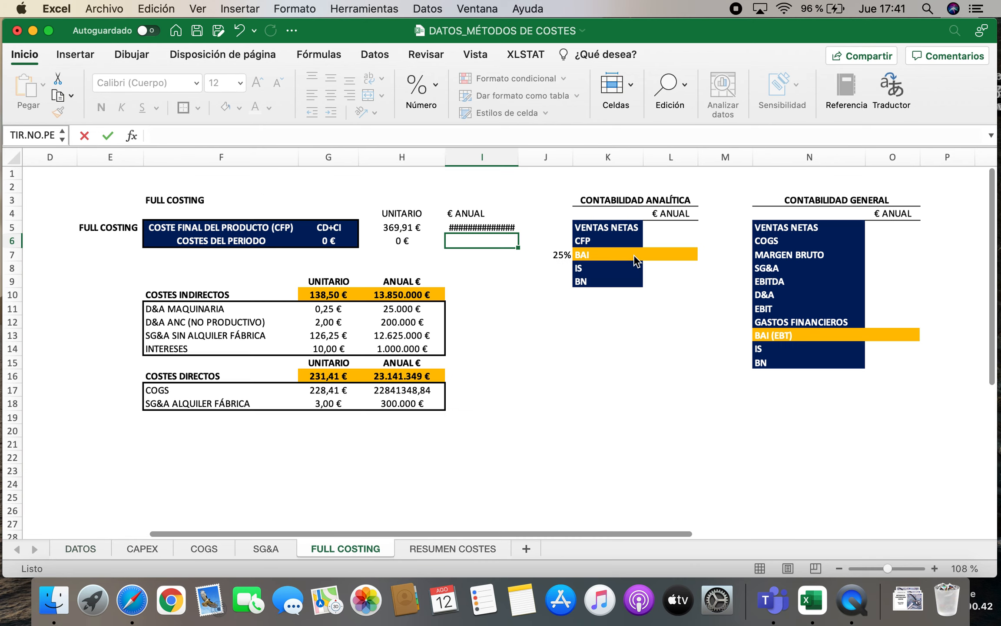
# Widen column I and format the annual cost in I5 as euro currency with 0 decimals.
pyautogui.moveTo(521, 157); pyautogui.dragTo(529, 157)
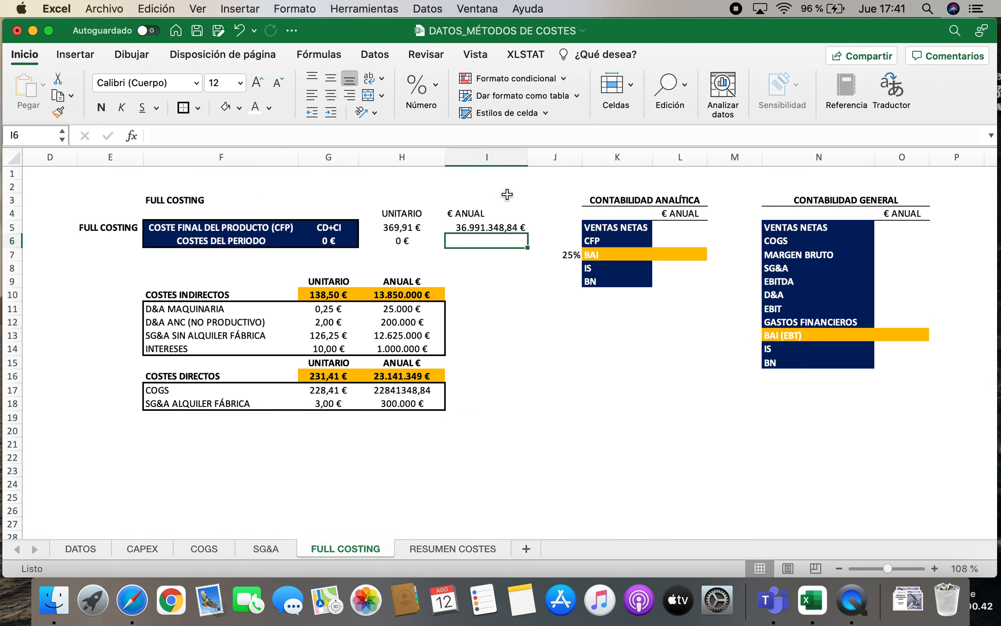
pyautogui.rightClick(490, 228)
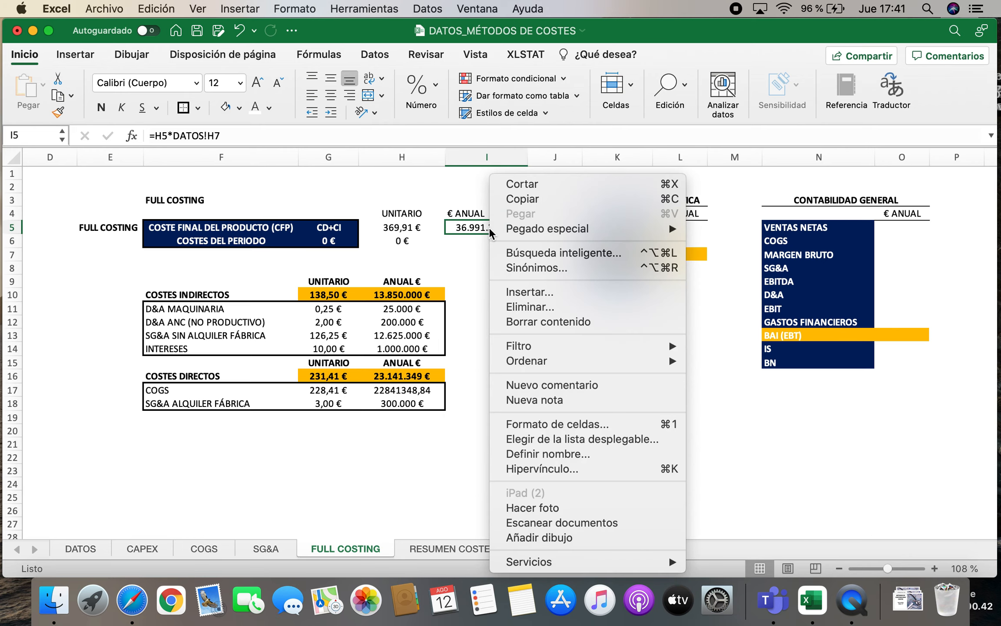
pyautogui.click(552, 424)
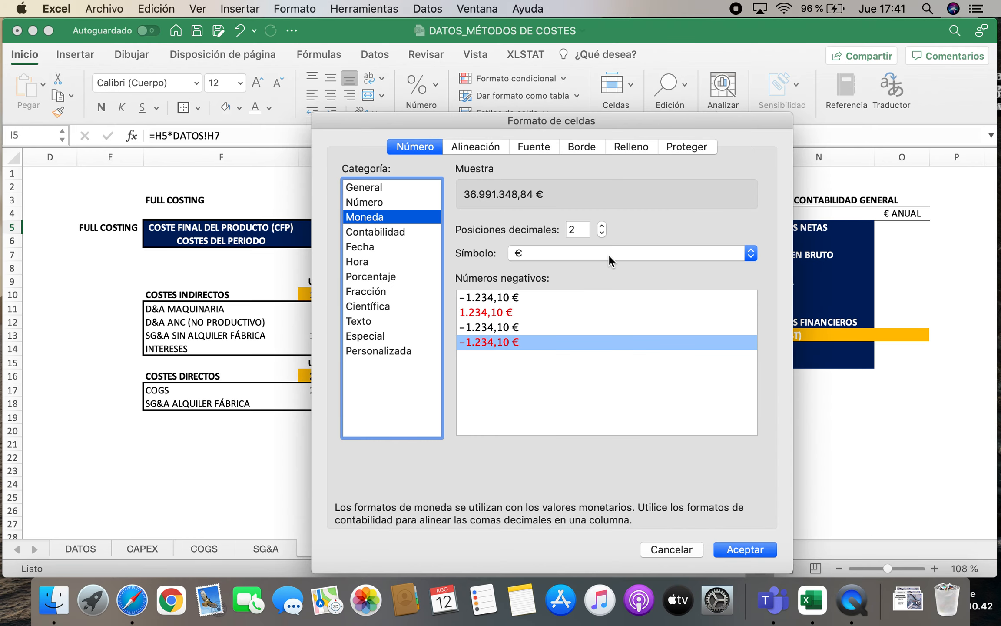
pyautogui.click(602, 233)
pyautogui.click(602, 234)
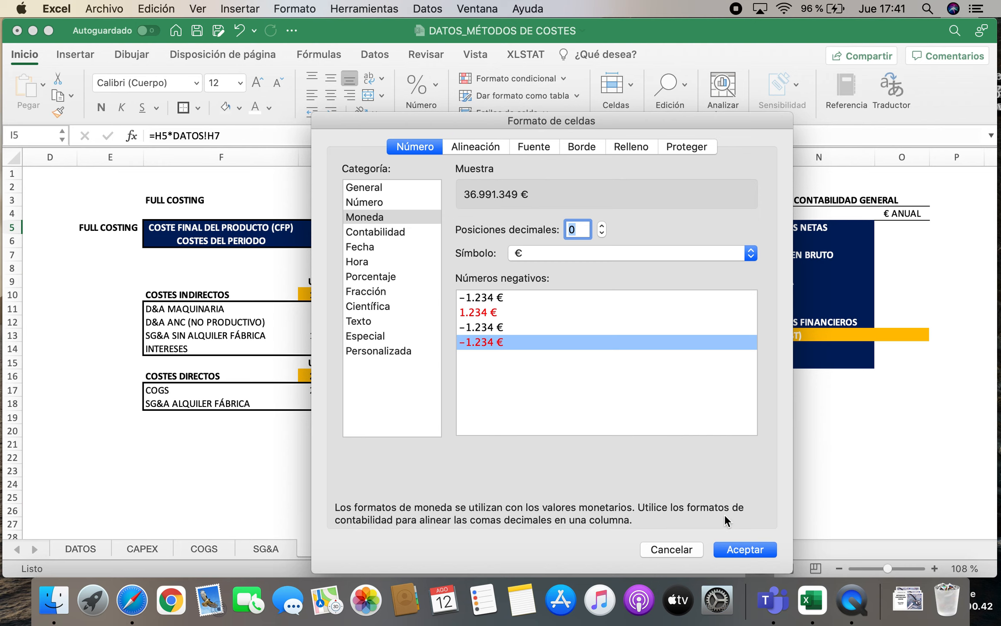
pyautogui.click(743, 550)
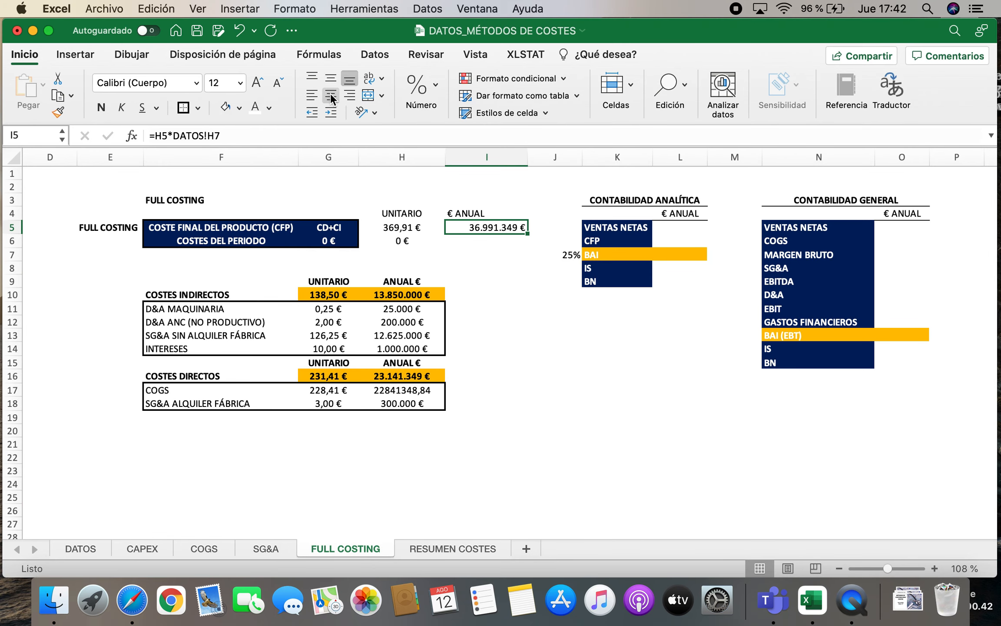
# Centre the contents of column I and make the UNITARIO and € ANUAL headings in H4:I4 bold.
pyautogui.click(513, 335)
pyautogui.click(487, 156)
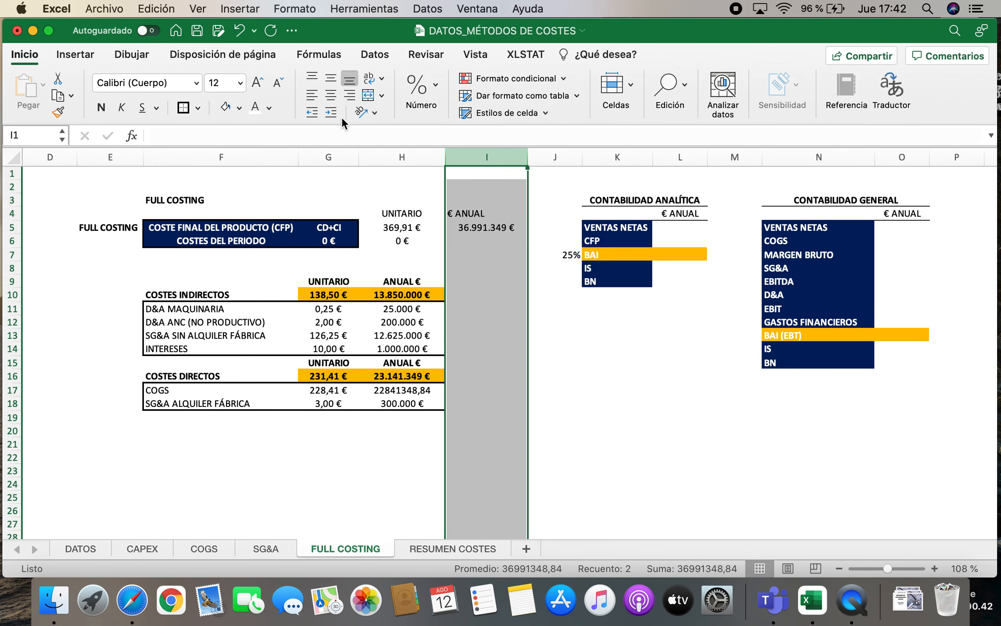
pyautogui.click(331, 95)
pyautogui.click(509, 320)
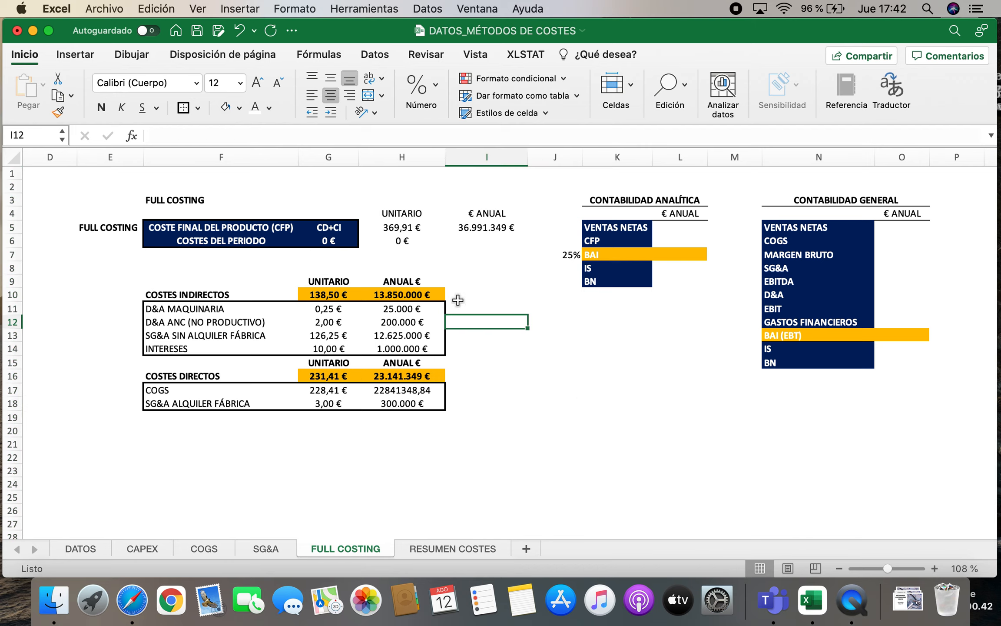
pyautogui.moveTo(398, 213); pyautogui.dragTo(486, 214)
pyautogui.click(101, 107)
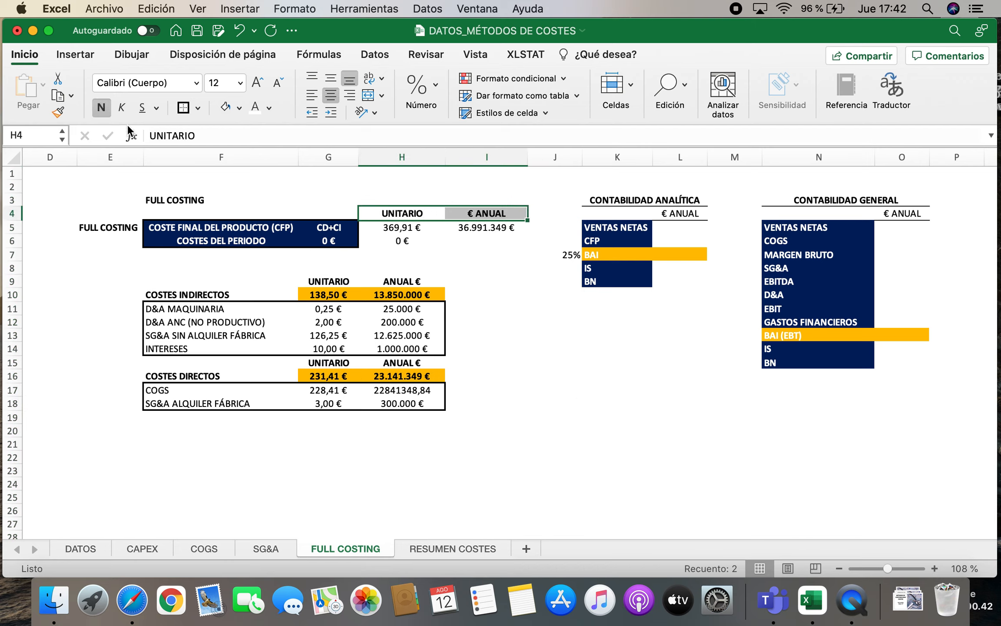
pyautogui.click(461, 334)
pyautogui.click(401, 233)
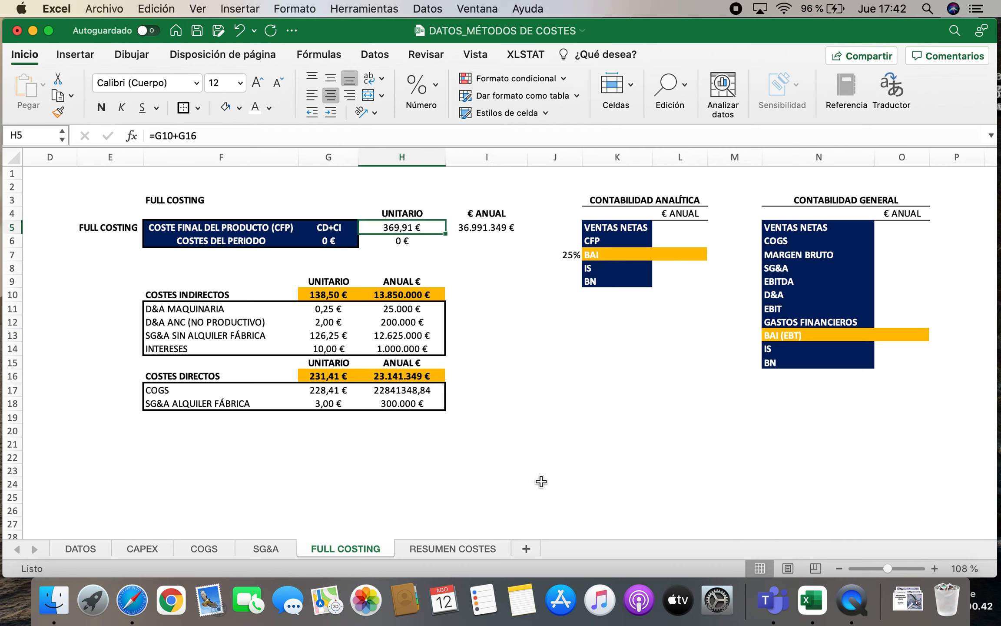
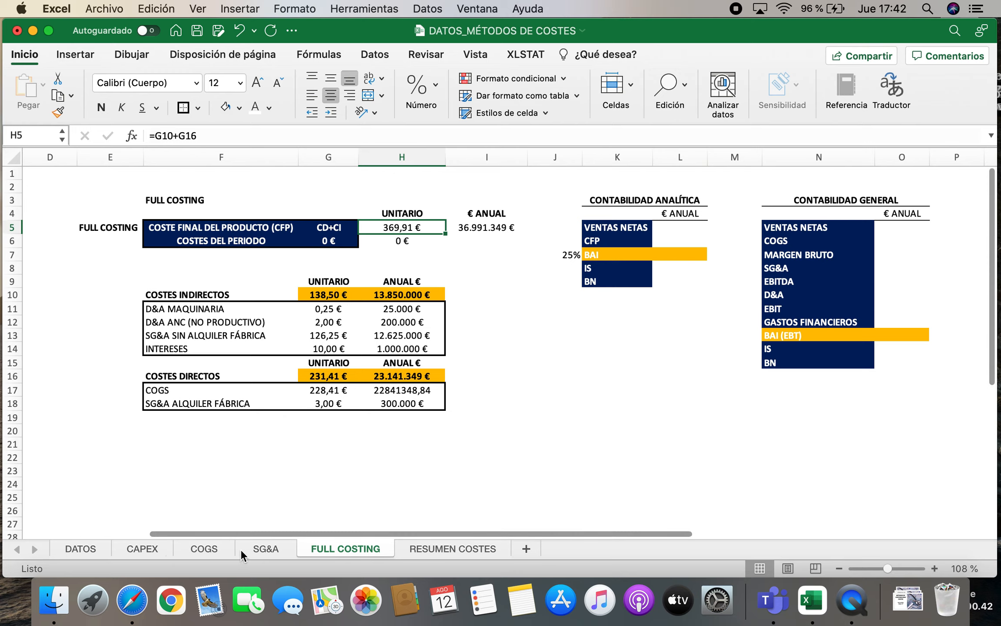
# Insert two blank rows above the PVP row on the DATOS sheet.
pyautogui.click(86, 547)
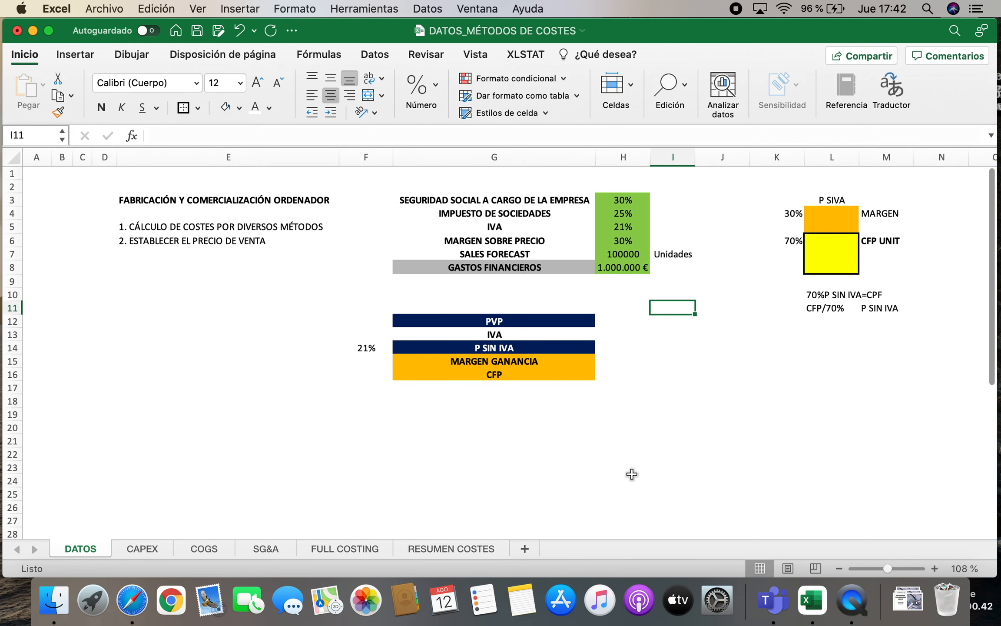
pyautogui.click(615, 308)
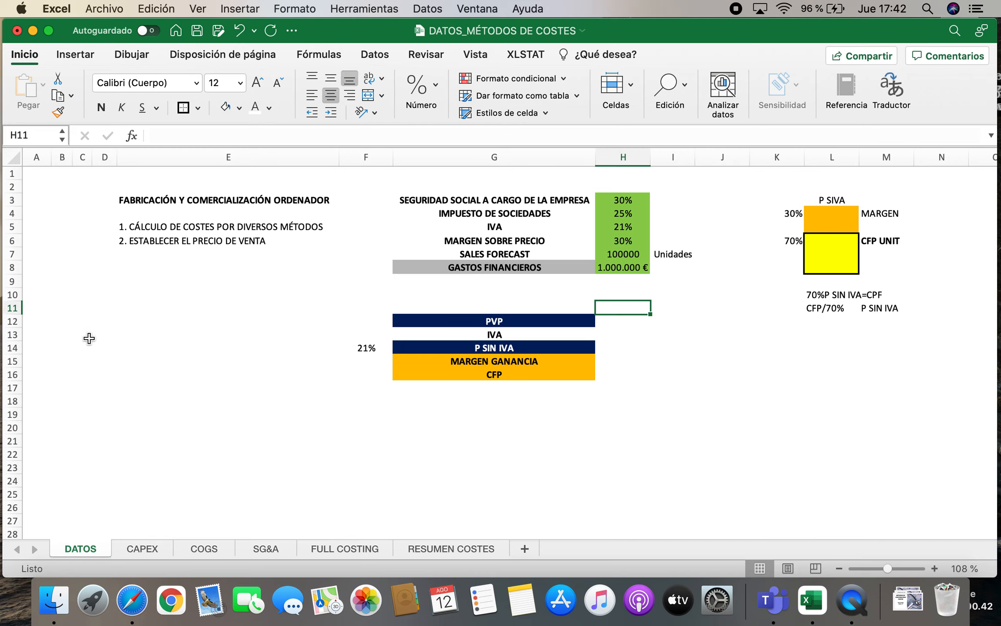
pyautogui.click(11, 321)
pyautogui.rightClick(10, 321)
pyautogui.click(24, 369)
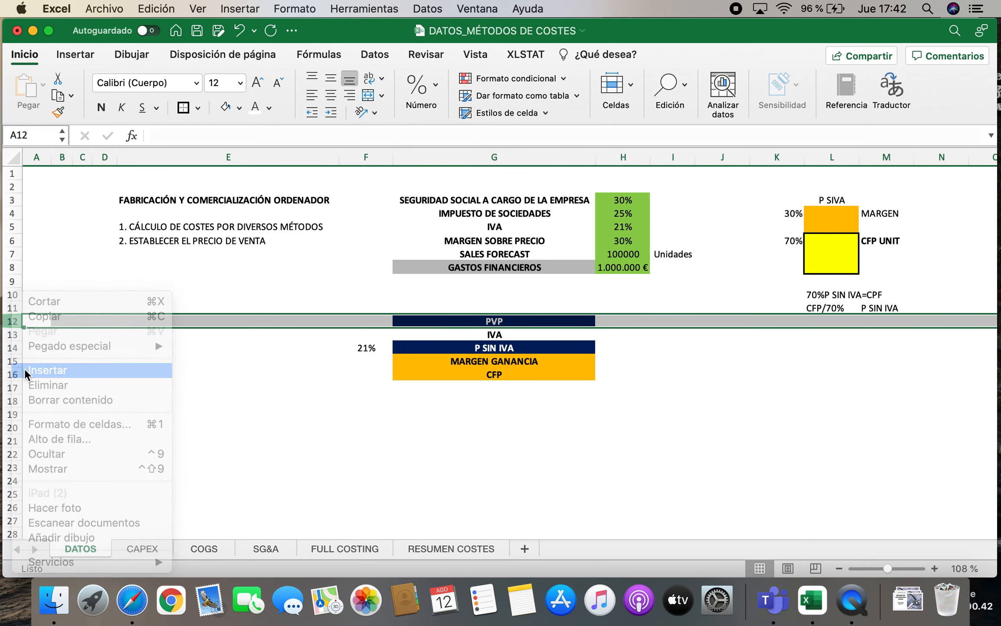
pyautogui.rightClick(18, 325)
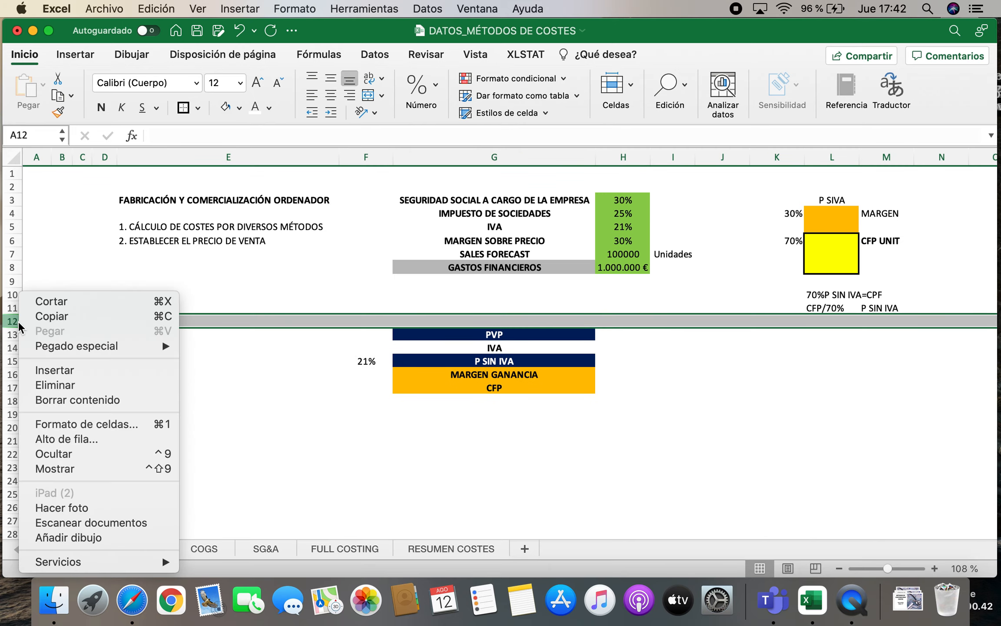
pyautogui.click(48, 372)
pyautogui.click(570, 456)
pyautogui.click(619, 333)
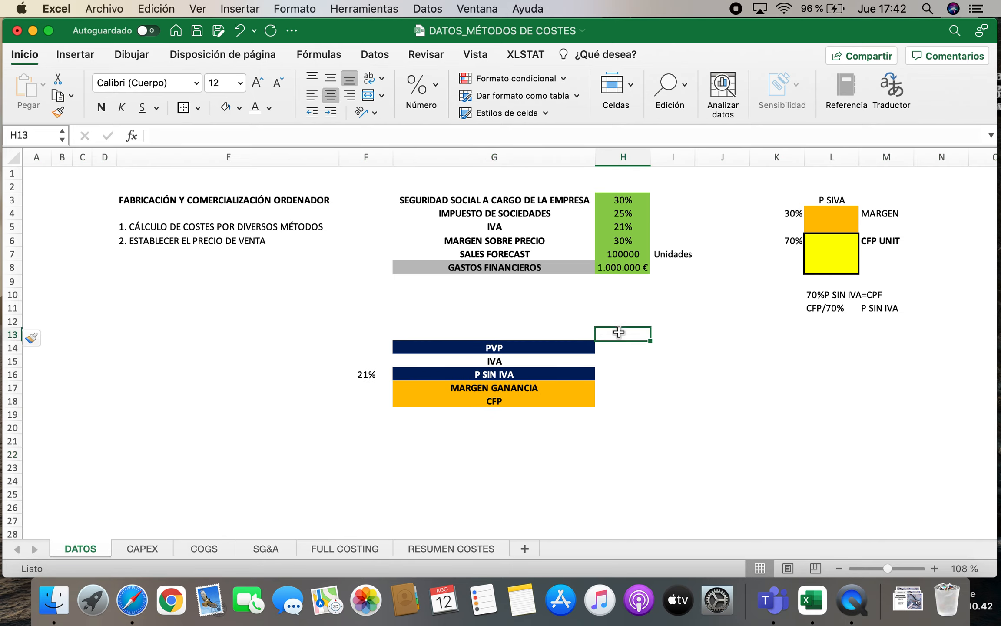
# Add the heading FULL COSTING in H13 of the DATOS sheet and widen column H to fit it.
pyautogui.write('FULL COSTING')
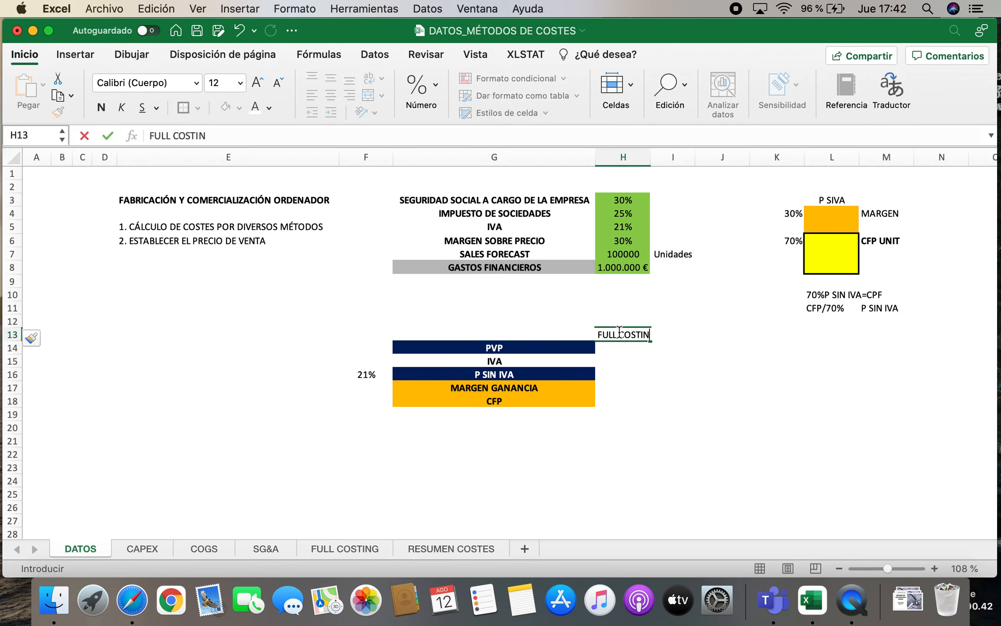
pyautogui.press('Return')
pyautogui.moveTo(650, 161); pyautogui.dragTo(662, 161)
# Link the CFP value in H18 to the unit final product cost with ='FULL COSTING'!H5.
pyautogui.press('Down')
pyautogui.press('Down')
pyautogui.press('Down')
pyautogui.press('Down')
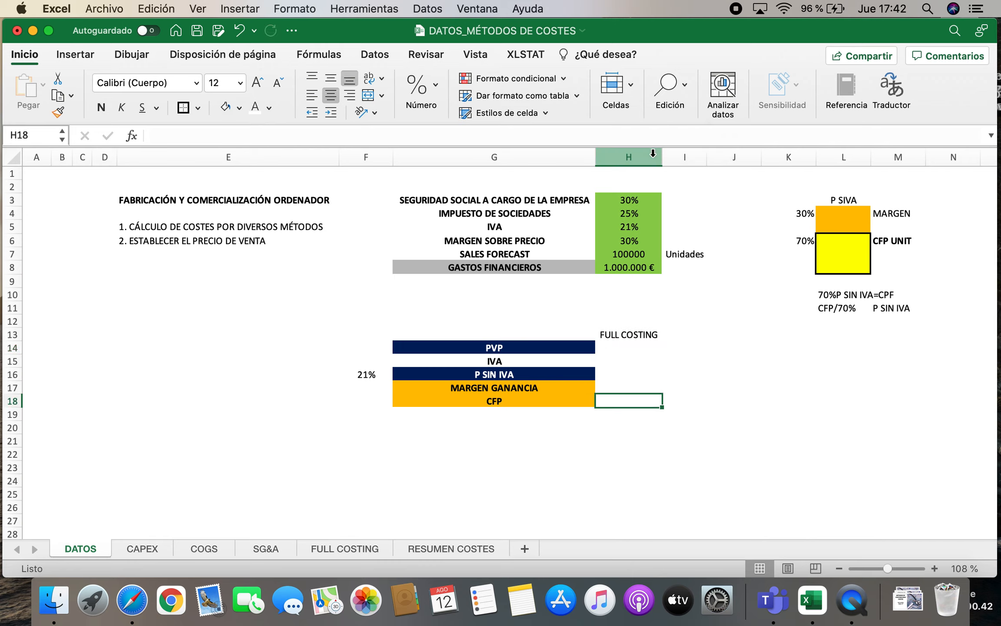
pyautogui.write('=')
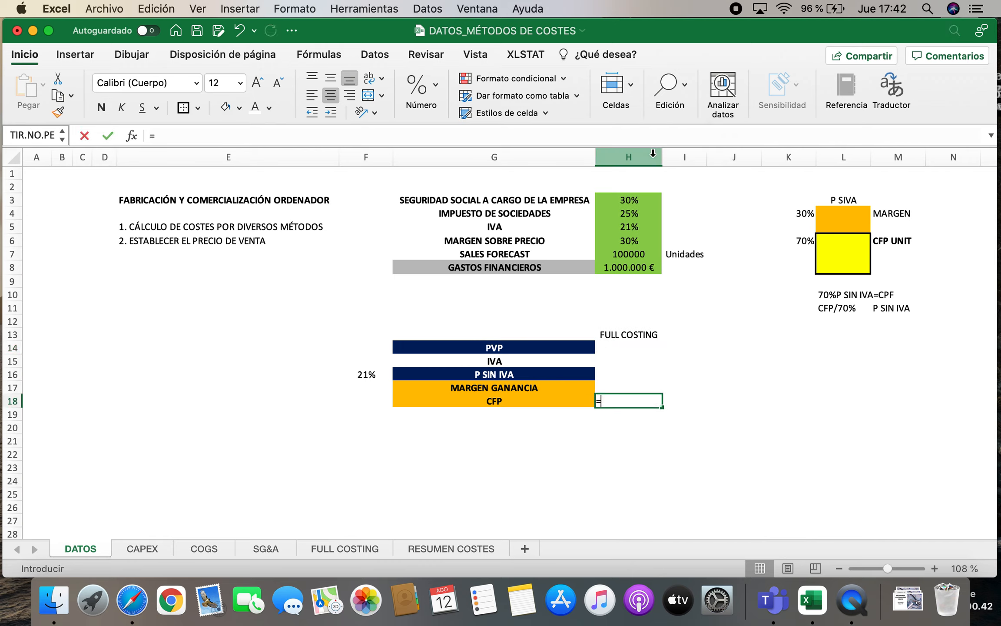
pyautogui.click(359, 548)
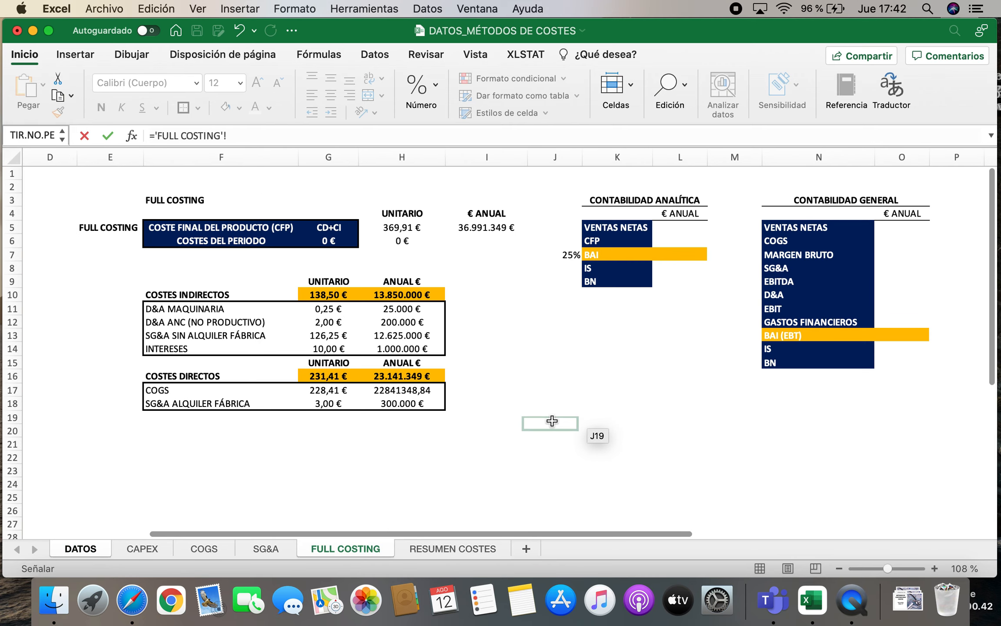
pyautogui.click(415, 227)
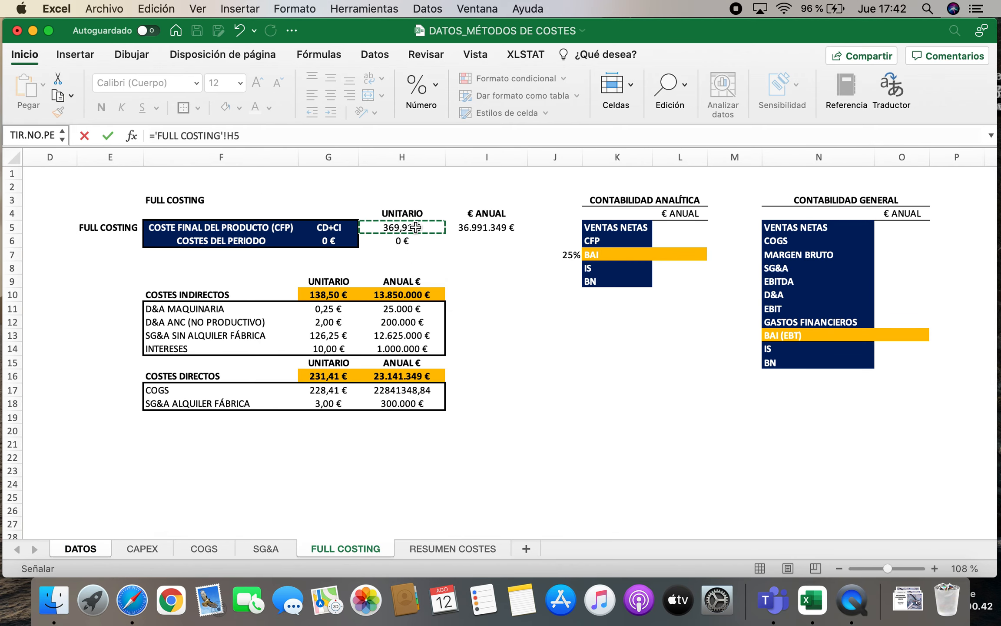
pyautogui.press('Return')
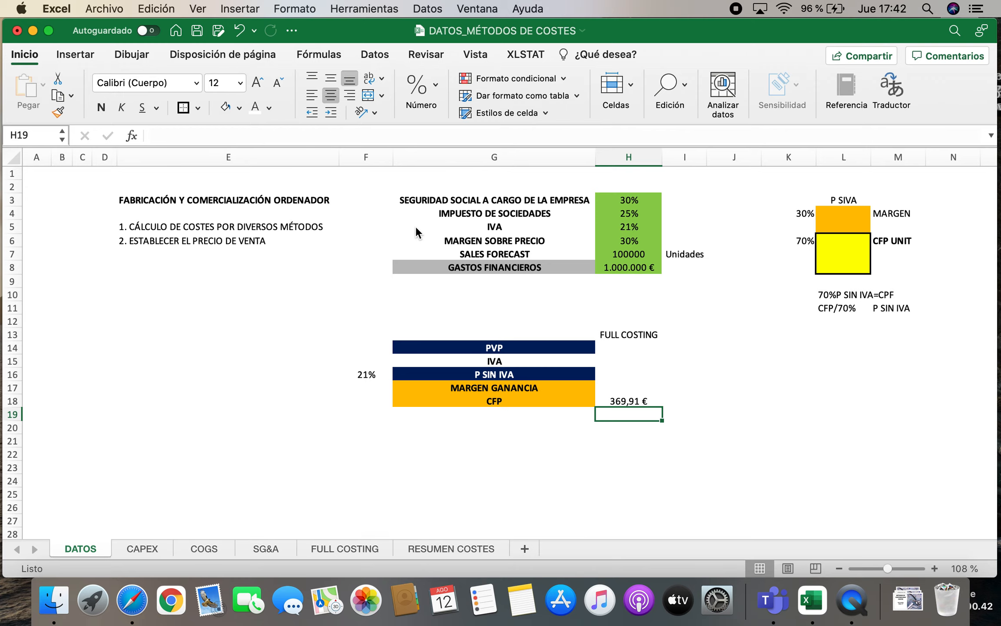
# Calculate the price excluding VAT (P SIN IVA) in H16 with =H18/K6.
pyautogui.press('Up')
pyautogui.press('Up')
pyautogui.press('Up')
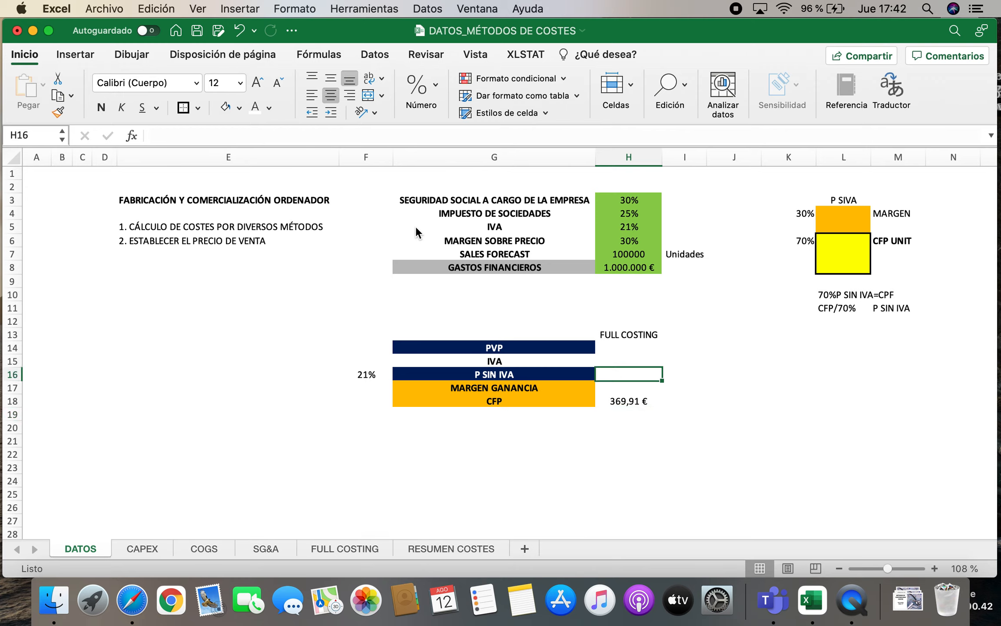
pyautogui.write('=')
pyautogui.click(637, 402)
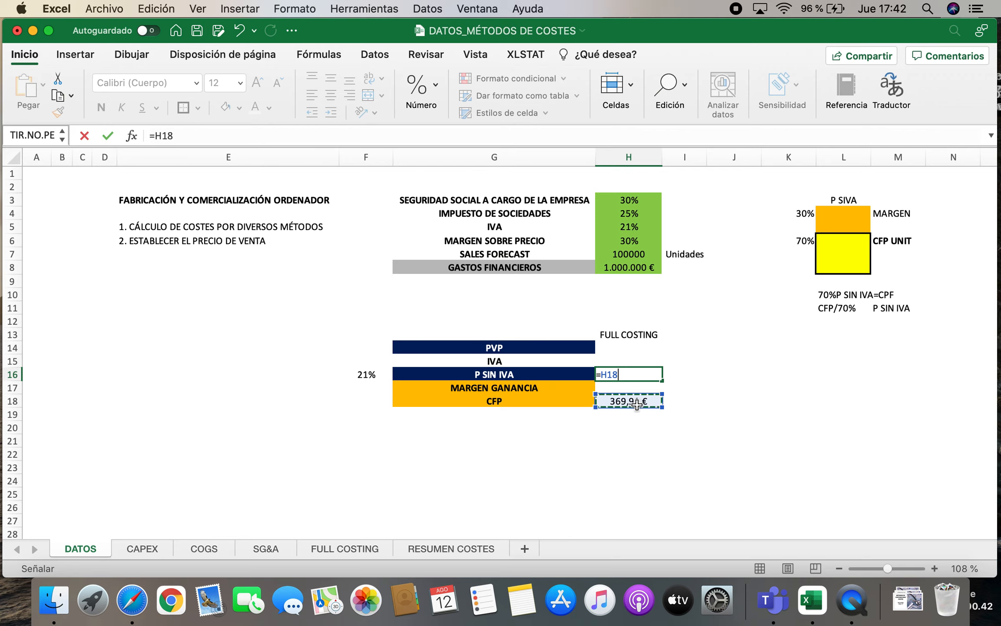
pyautogui.write('/')
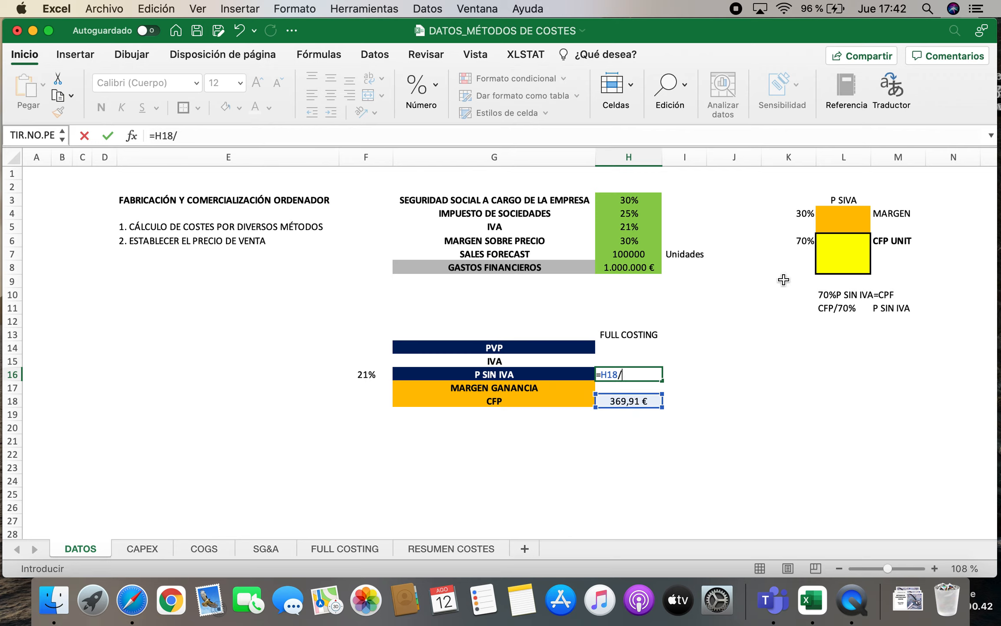
pyautogui.click(800, 240)
pyautogui.press('Return')
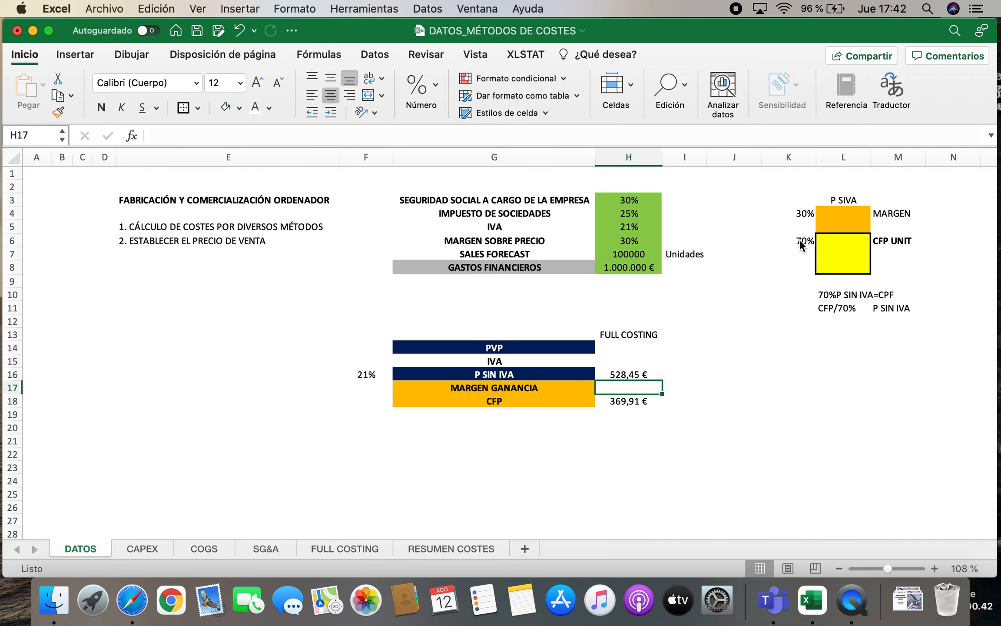
# Calculate the profit margin (MARGEN GANANCIA) in H17 with =H16-H18.
pyautogui.write('=')
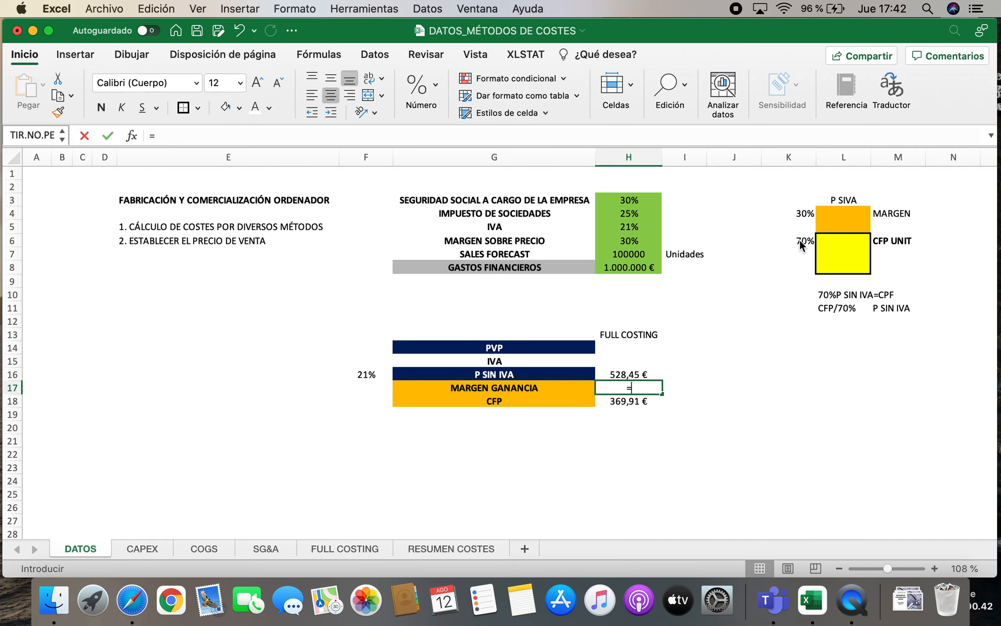
pyautogui.click(627, 377)
pyautogui.write('-')
pyautogui.click(615, 403)
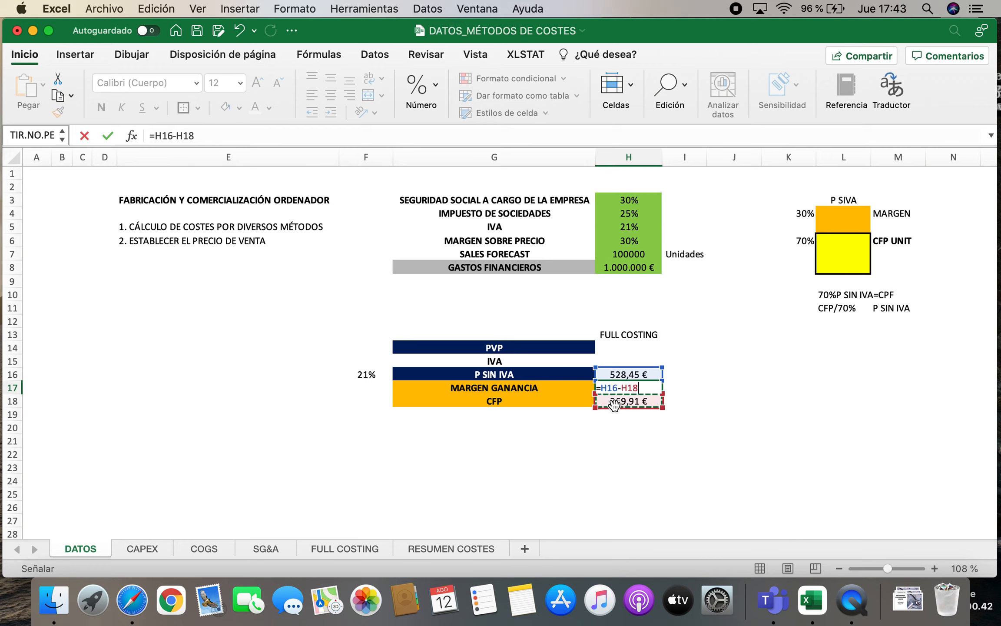
pyautogui.press('Return')
# Calculate the IVA amount in H15 with =F16*H16.
pyautogui.press('Up')
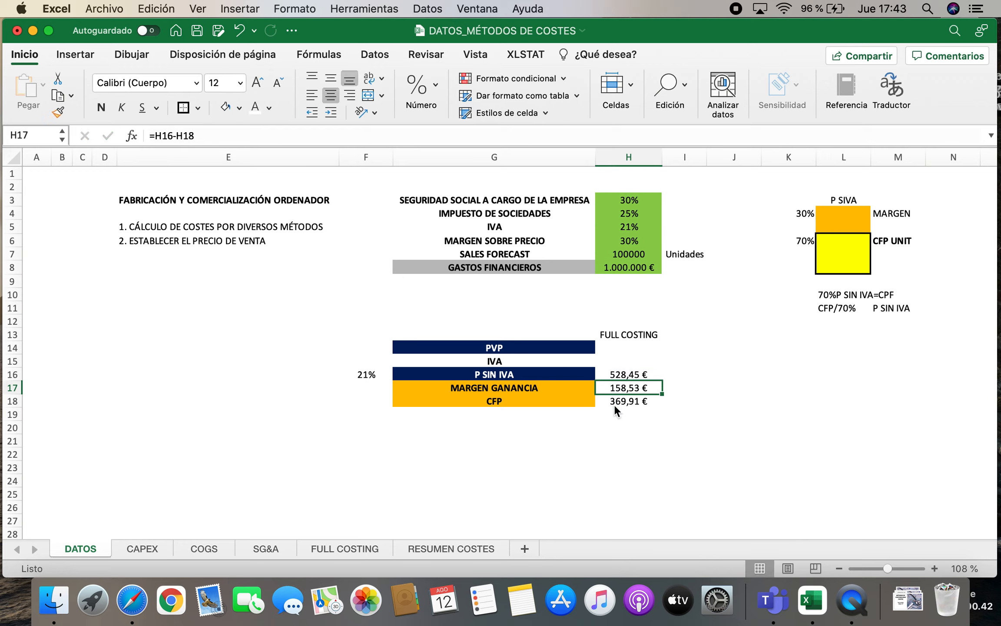
pyautogui.press('Up')
pyautogui.press('Up')
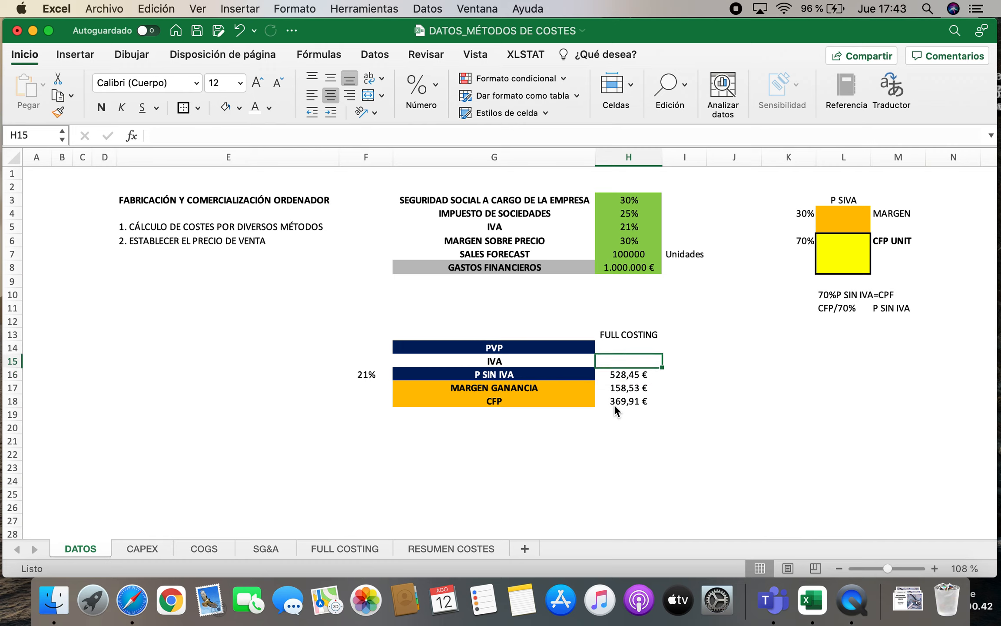
pyautogui.write('=')
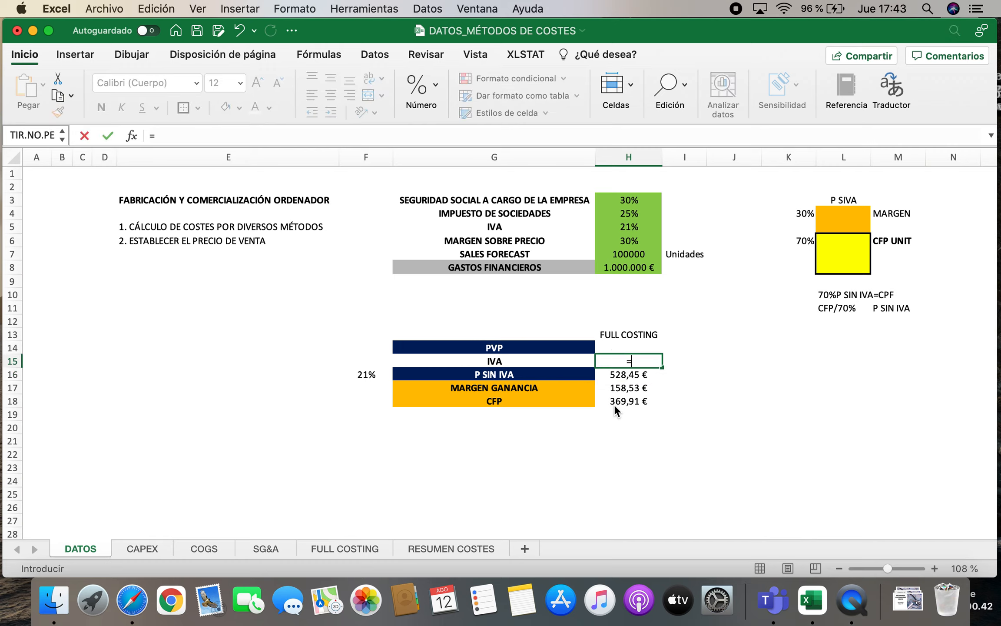
pyautogui.click(364, 377)
pyautogui.write('*')
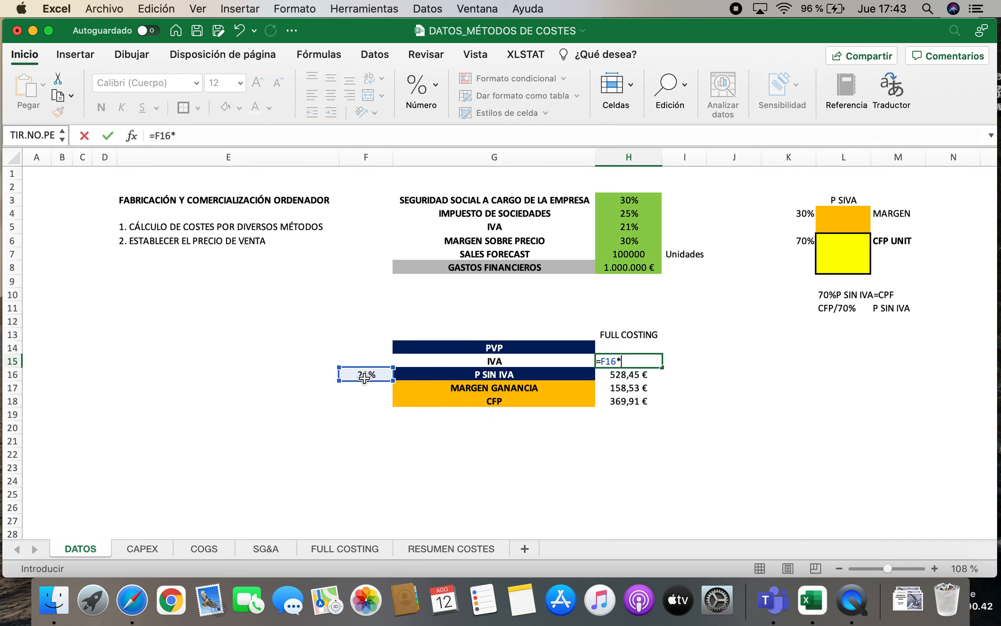
pyautogui.click(641, 376)
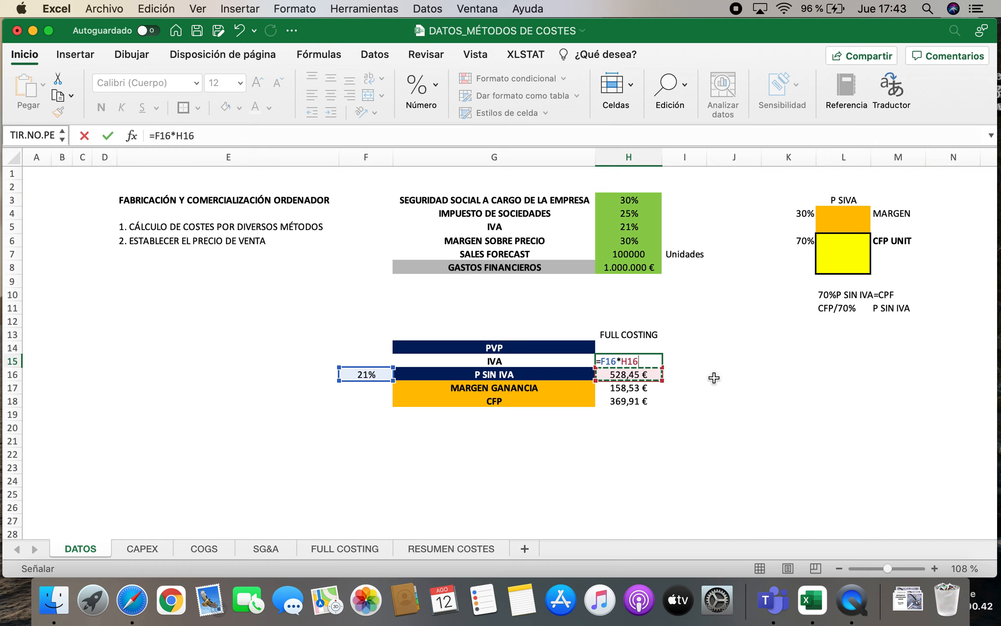
pyautogui.press('Return')
# Calculate the PVP in H14 with =H16+H15.
pyautogui.press('Up')
pyautogui.write('=')
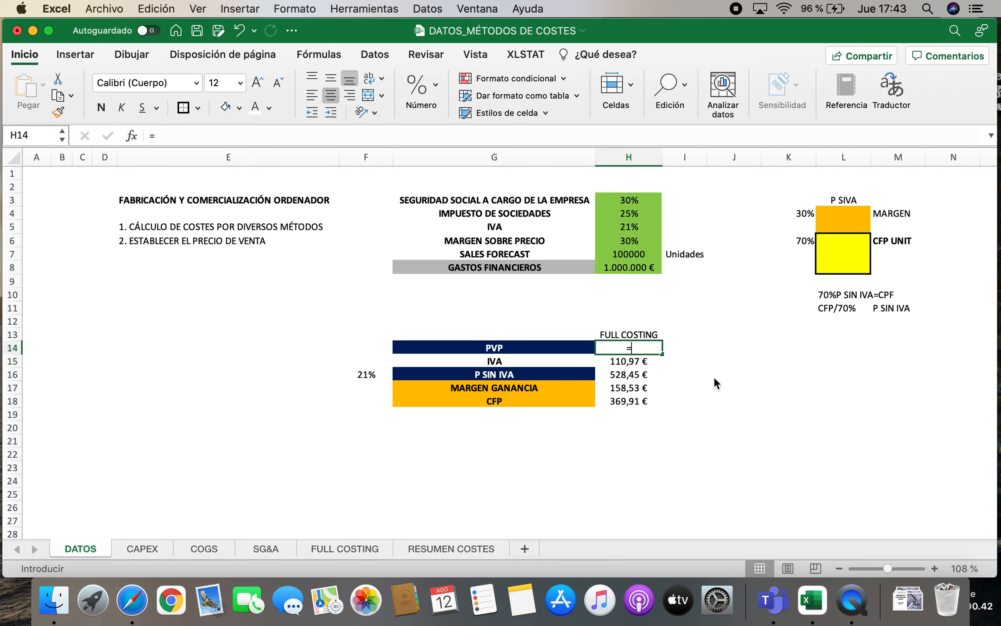
pyautogui.click(636, 375)
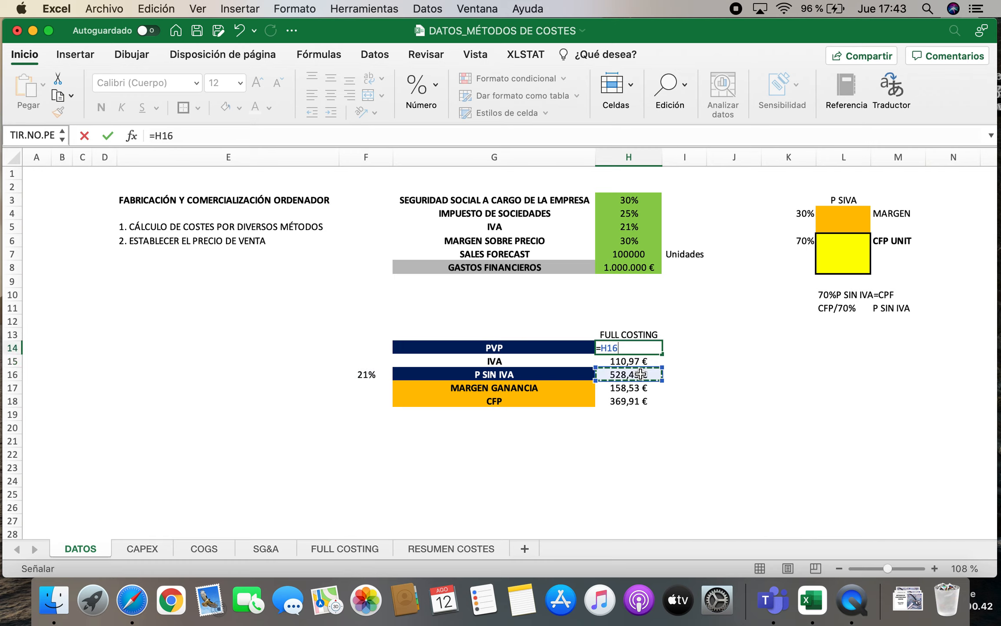
pyautogui.write('+')
pyautogui.click(633, 358)
pyautogui.press('Return')
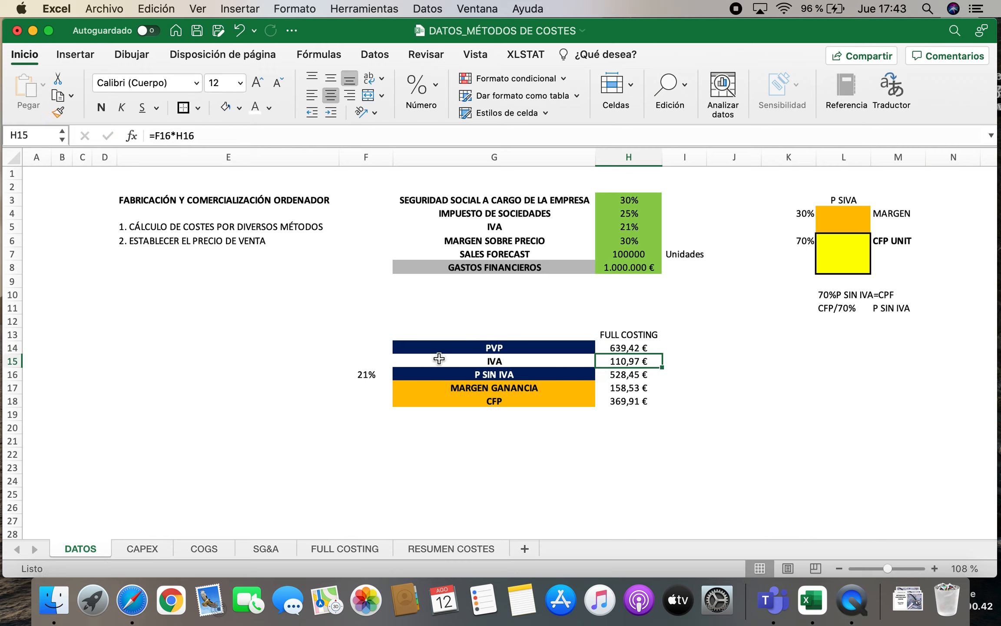
# Apply thick outside borders to the price table G14:H18, framing the values in H14:H18 separately.
pyautogui.moveTo(439, 347); pyautogui.dragTo(630, 401)
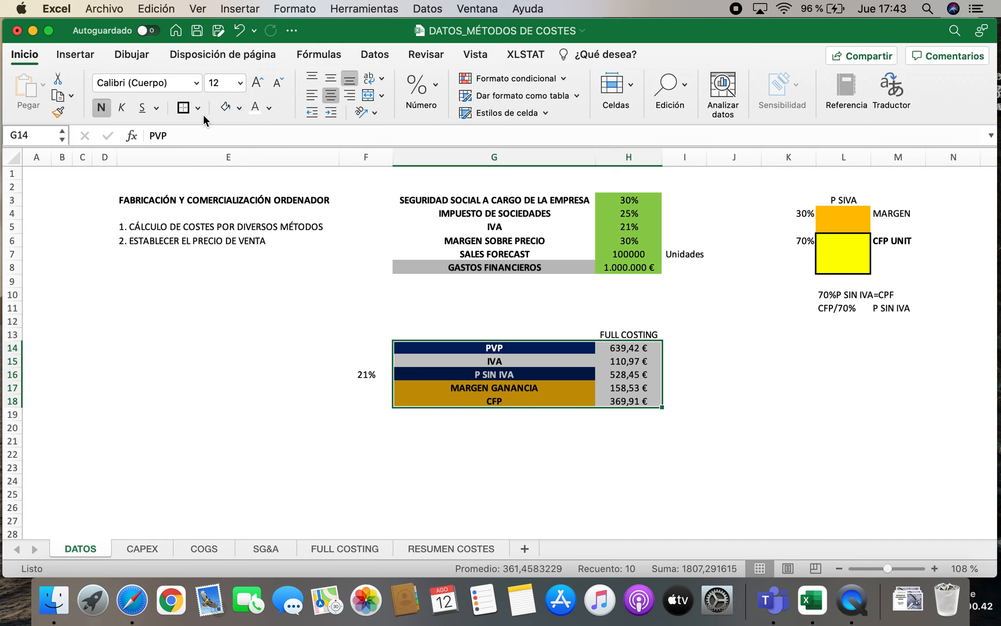
pyautogui.moveTo(611, 354); pyautogui.dragTo(627, 402)
pyautogui.click(185, 110)
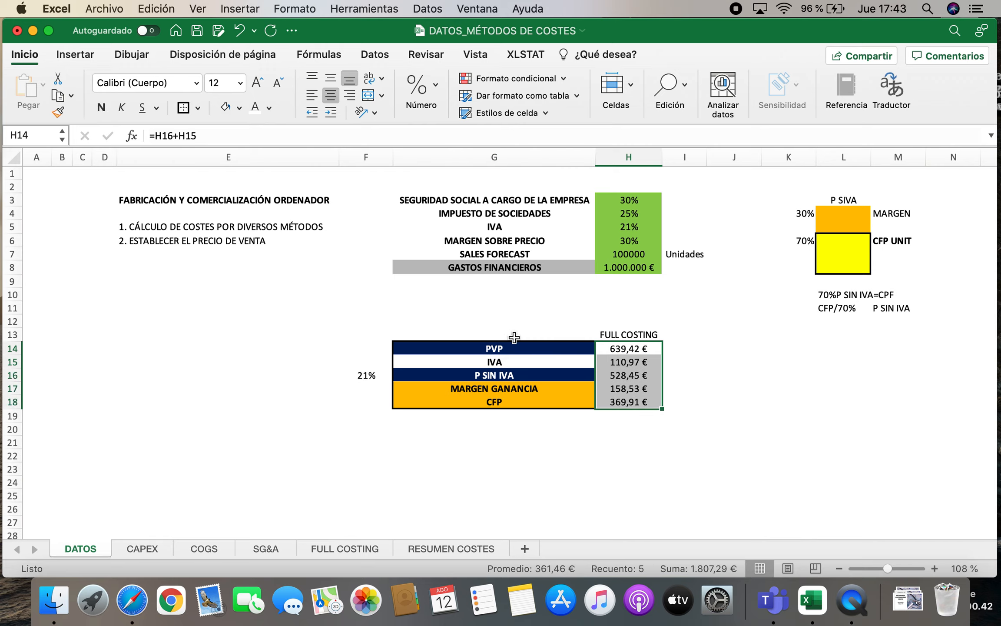
# Format the PVP, P SIN IVA and CFP values in H14, H16 and H18 with light blue fill and bold white text.
pyautogui.click(617, 350)
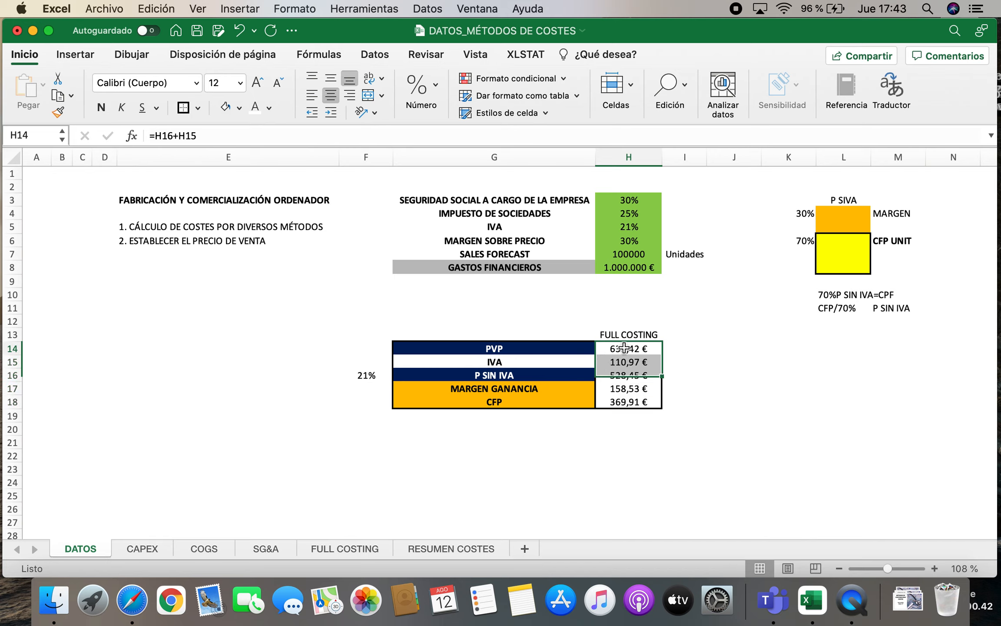
pyautogui.click(239, 107)
pyautogui.click(315, 284)
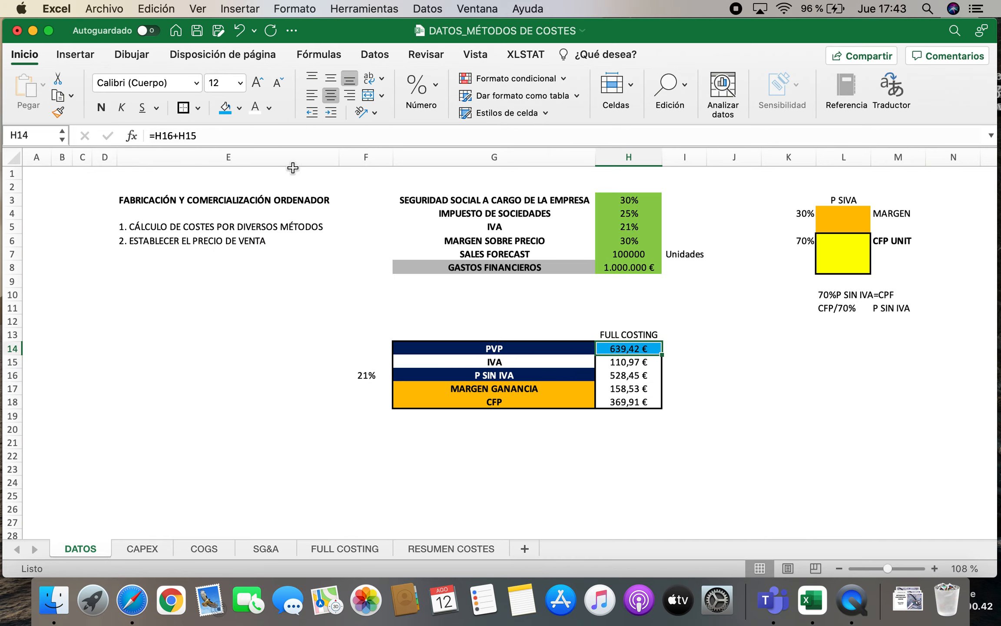
pyautogui.click(260, 109)
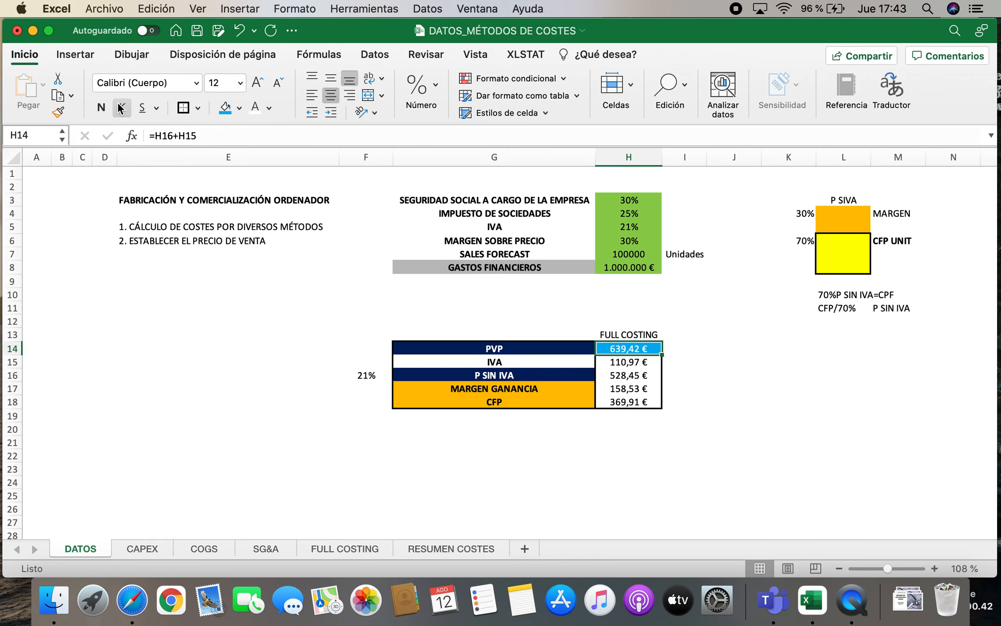
pyautogui.click(626, 375)
pyautogui.click(234, 110)
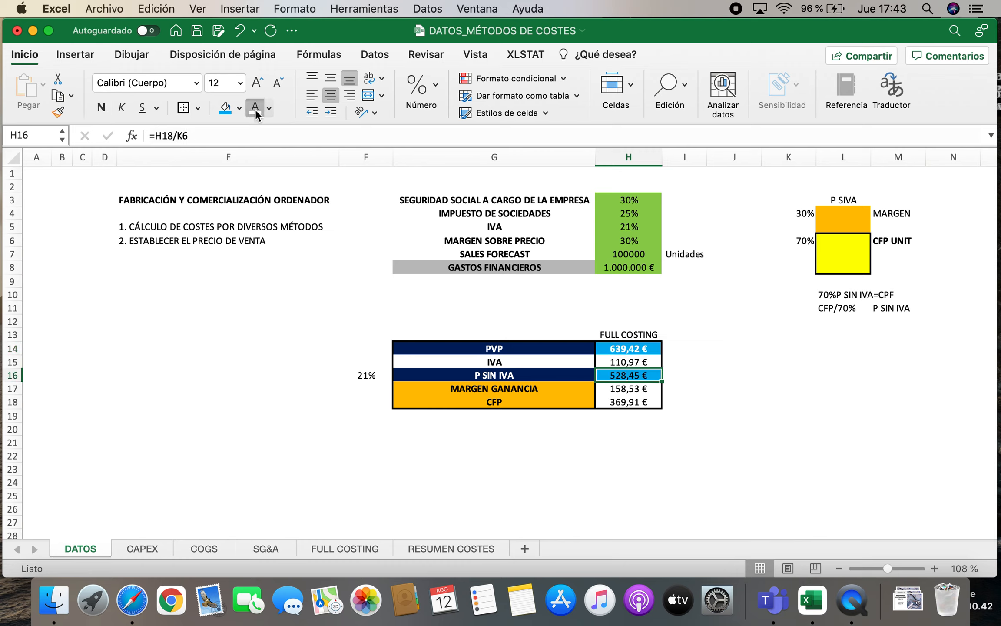
pyautogui.click(101, 107)
pyautogui.click(653, 455)
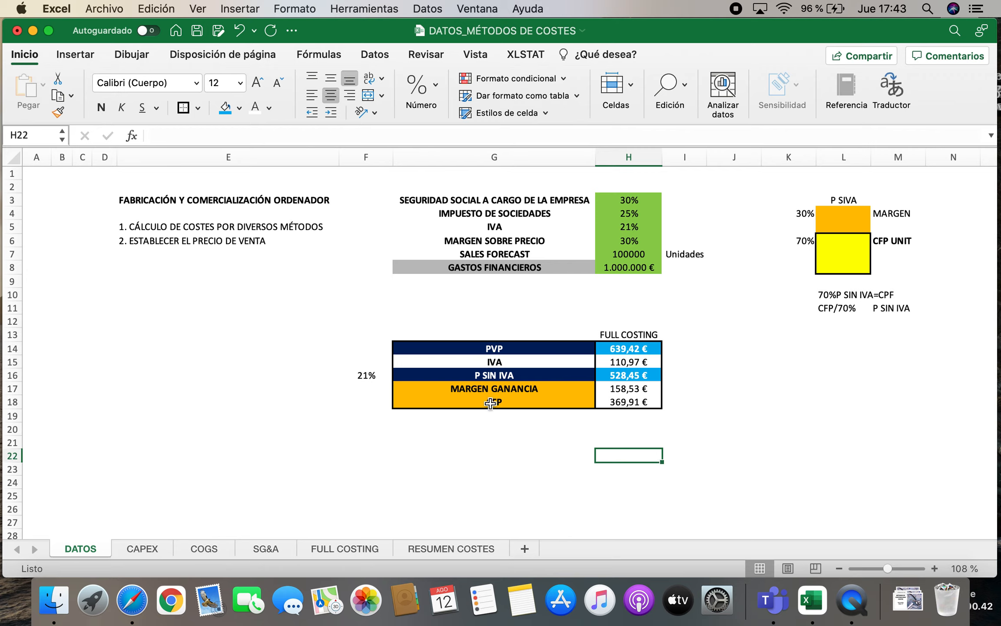
pyautogui.click(634, 403)
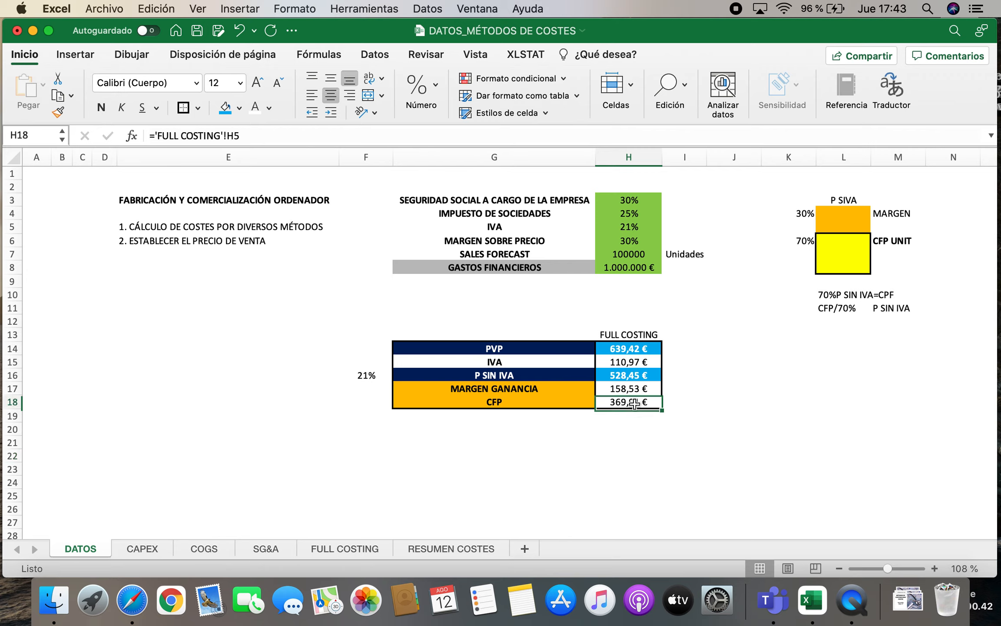
pyautogui.click(230, 110)
pyautogui.click(255, 110)
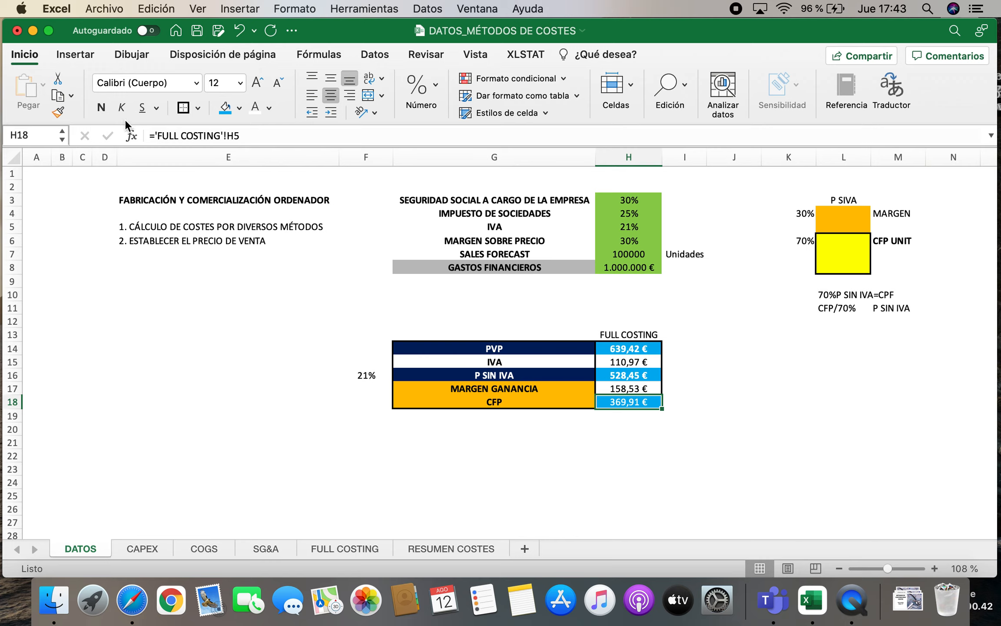
pyautogui.click(554, 432)
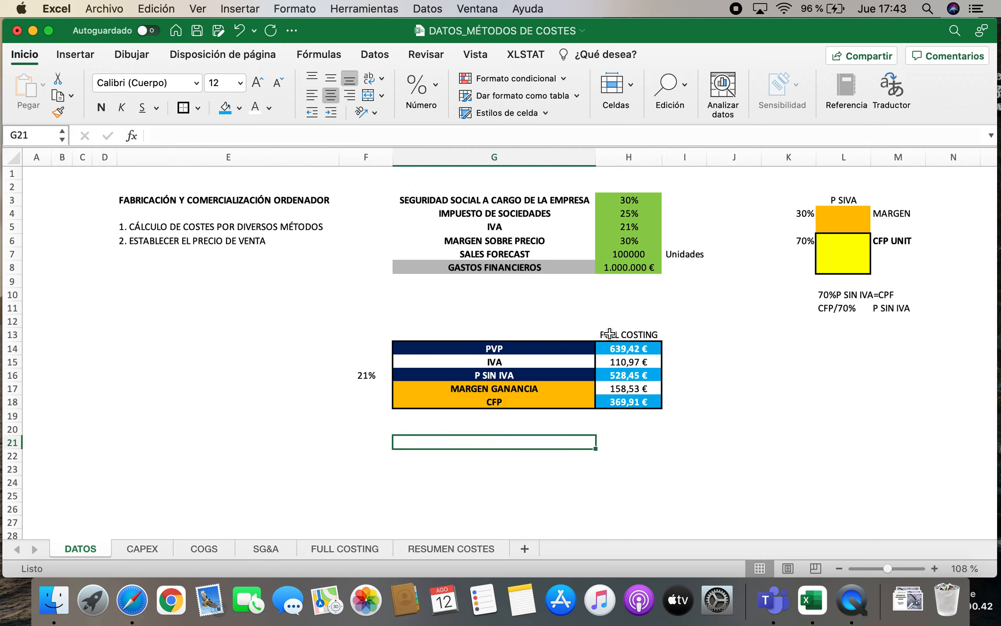
# Make the FULL COSTING heading in H13 bold.
pyautogui.click(625, 335)
pyautogui.click(99, 108)
pyautogui.click(339, 466)
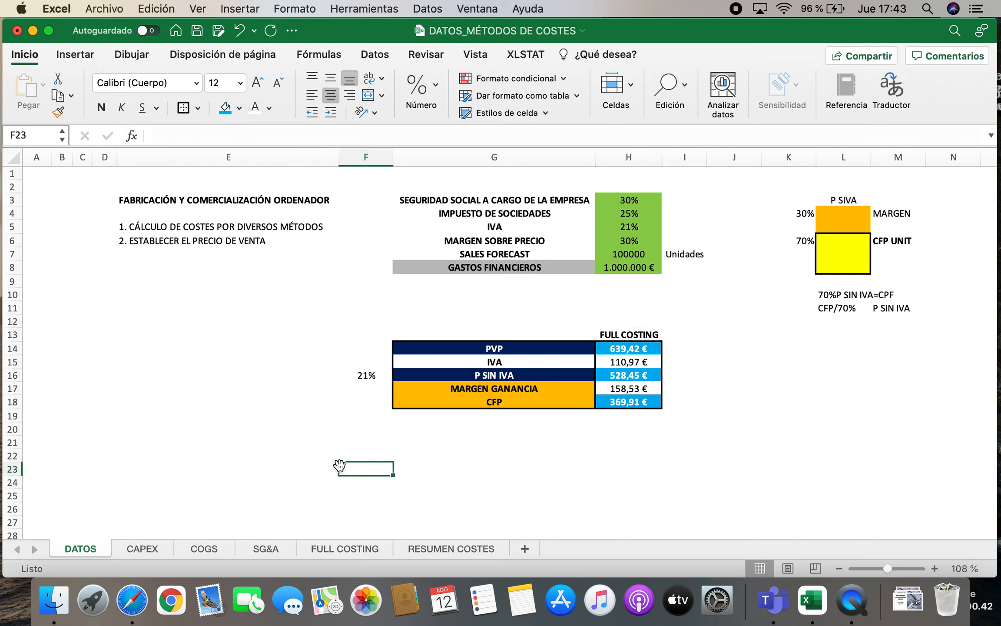
# On the RESUMEN COSTES sheet, link CFP (UNITARIO) in G7 to the unit product cost in H5 of the FULL COSTING sheet.
pyautogui.click(424, 546)
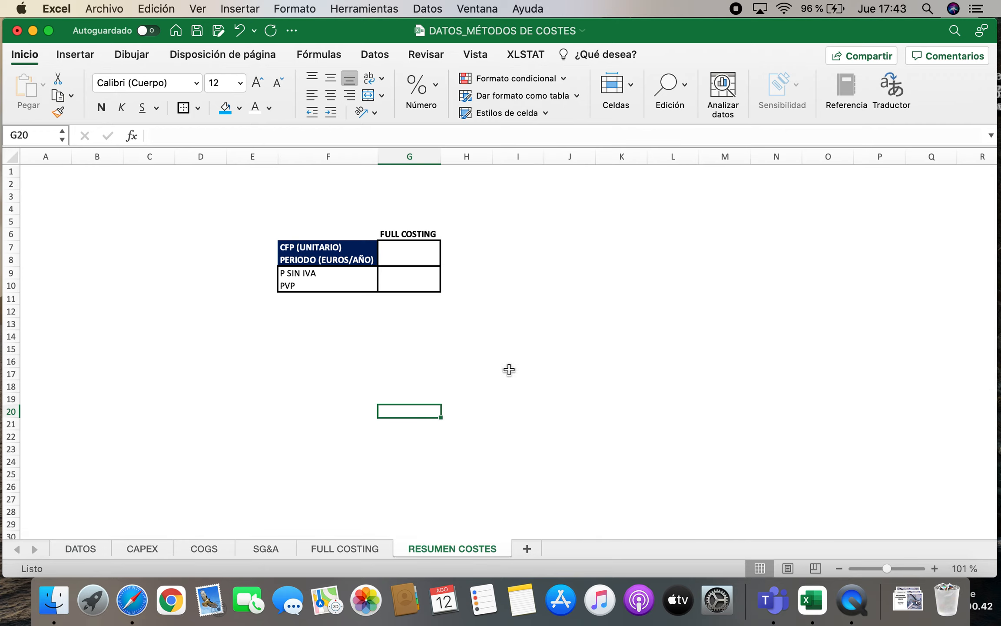
pyautogui.scroll(3, 508, 370)
pyautogui.scroll(2, 500, 399)
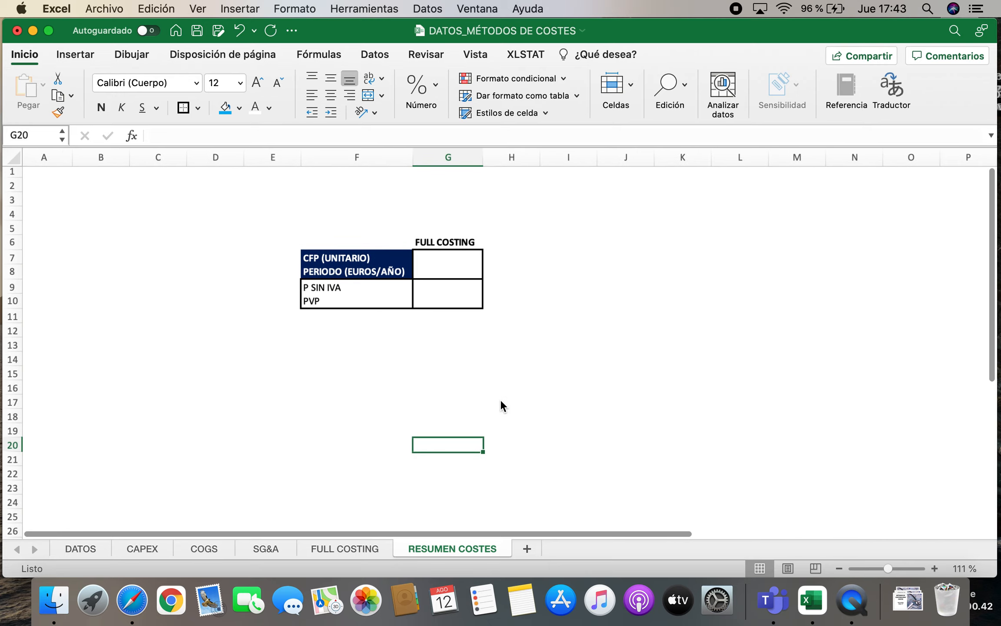
pyautogui.click(451, 254)
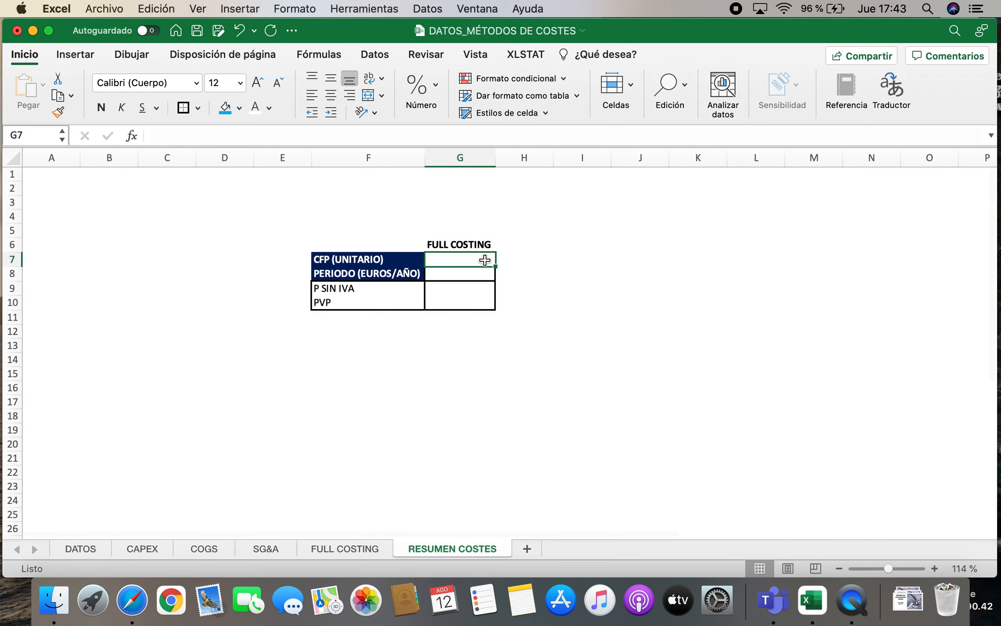
pyautogui.write('=')
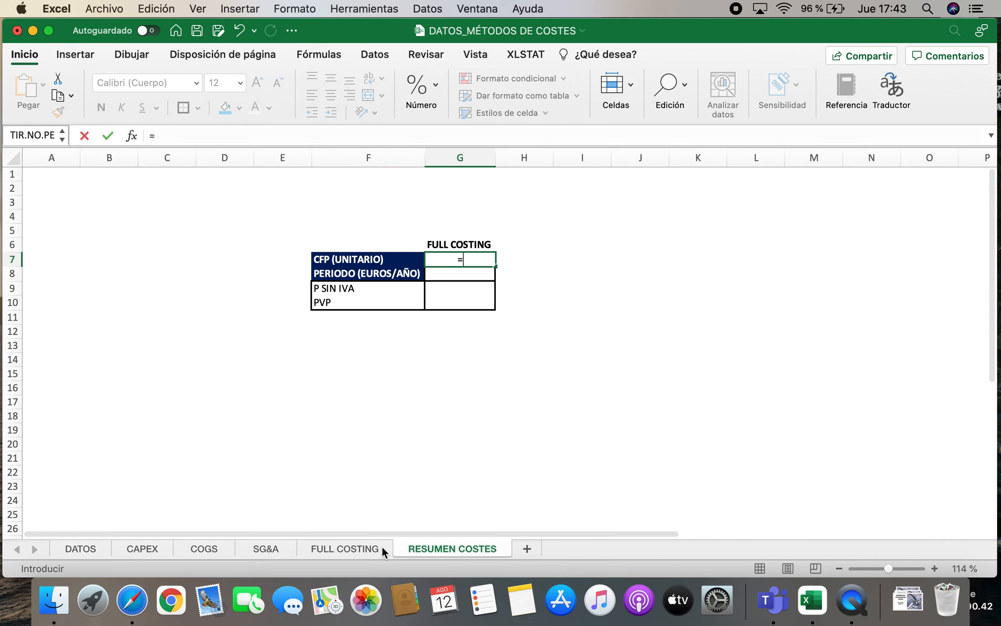
pyautogui.click(337, 543)
pyautogui.click(402, 227)
pyautogui.press('Return')
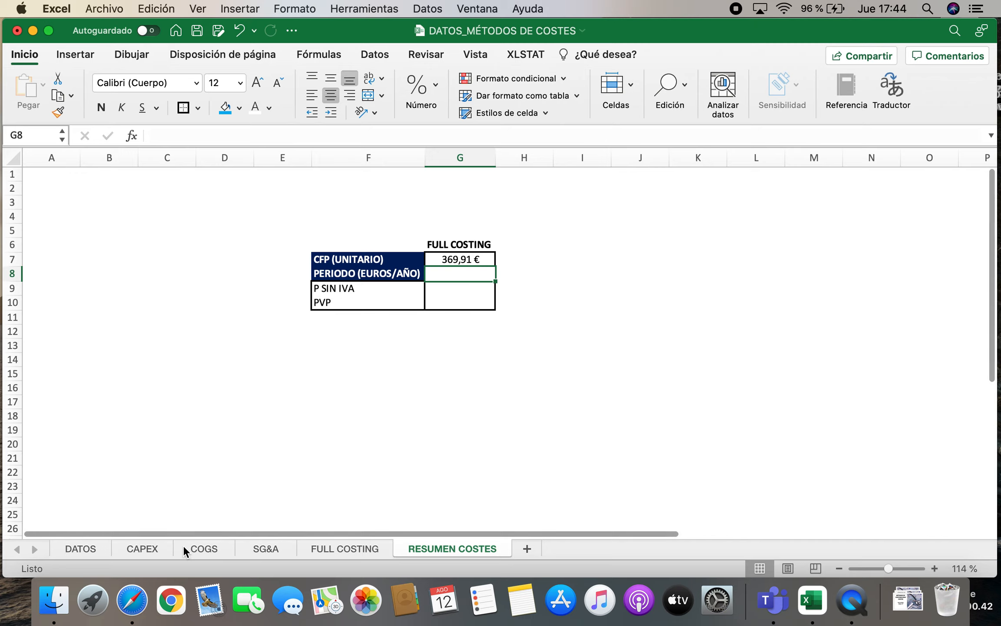
# Link the PERIODO (EUROS/AÑO) cost in G8 to H6 of the FULL COSTING sheet.
pyautogui.write('=')
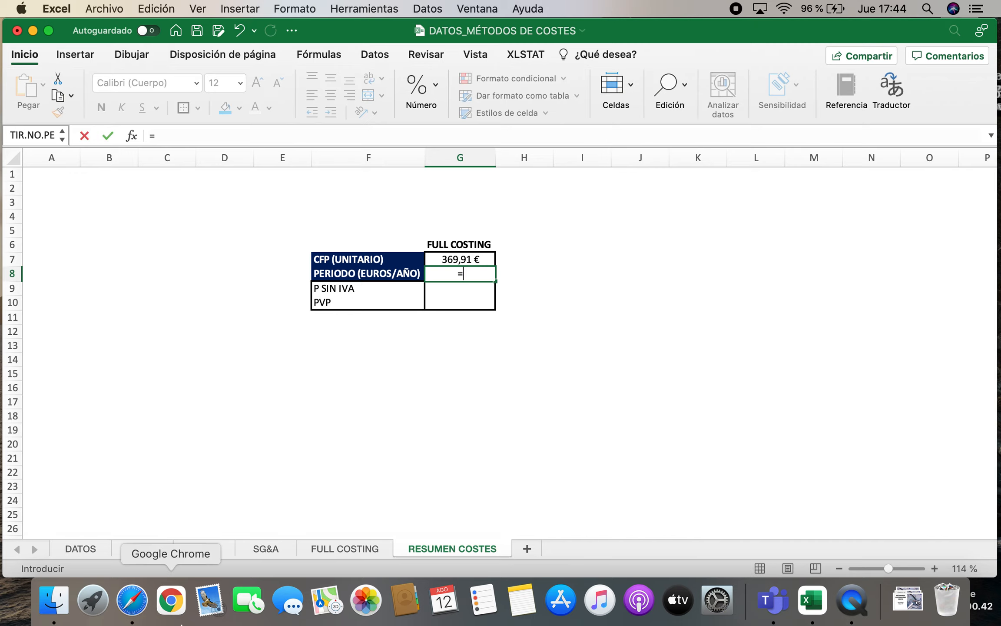
pyautogui.click(329, 549)
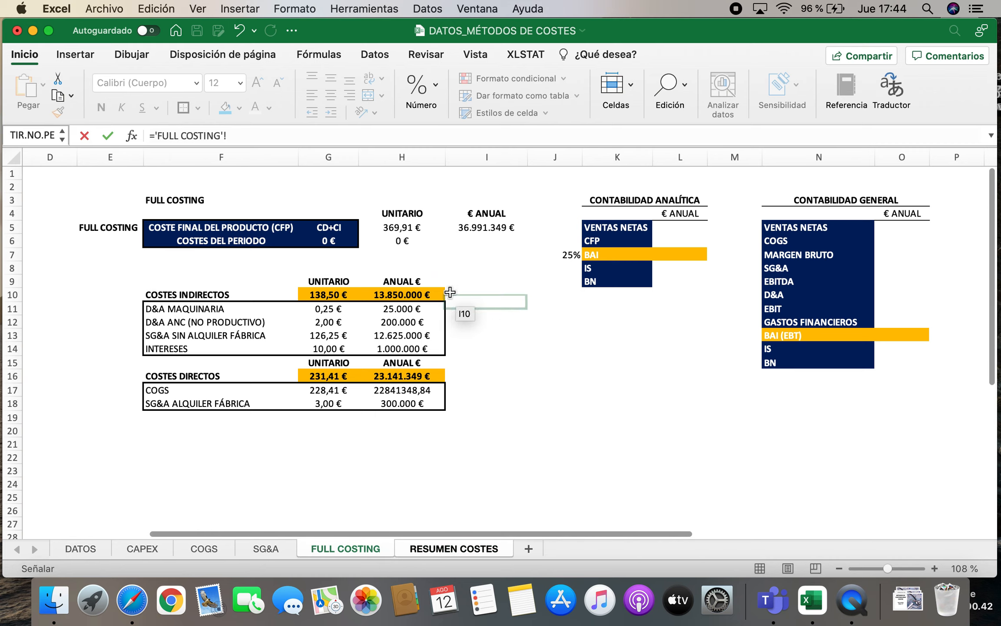
pyautogui.click(409, 240)
pyautogui.press('Return')
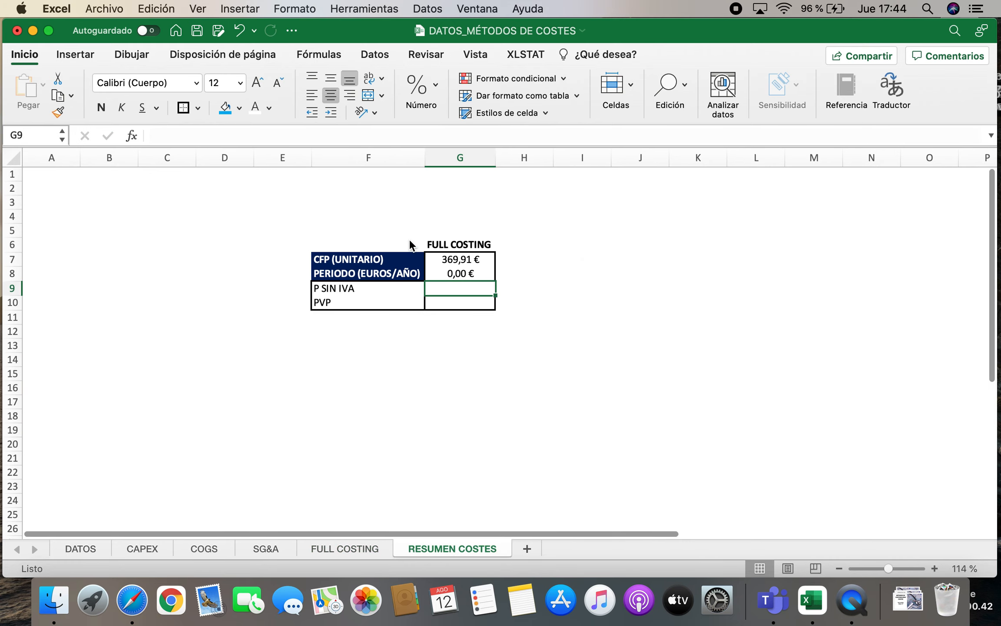
# Fill P SIN IVA in G9 with a reference to the price without tax, =DATOS!H16.
pyautogui.write('=')
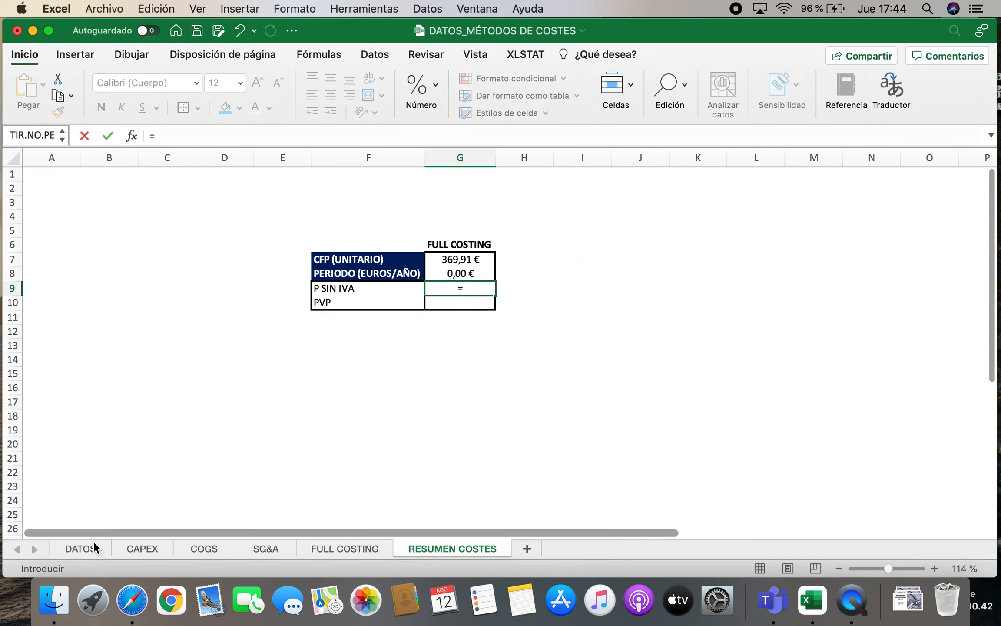
pyautogui.click(87, 548)
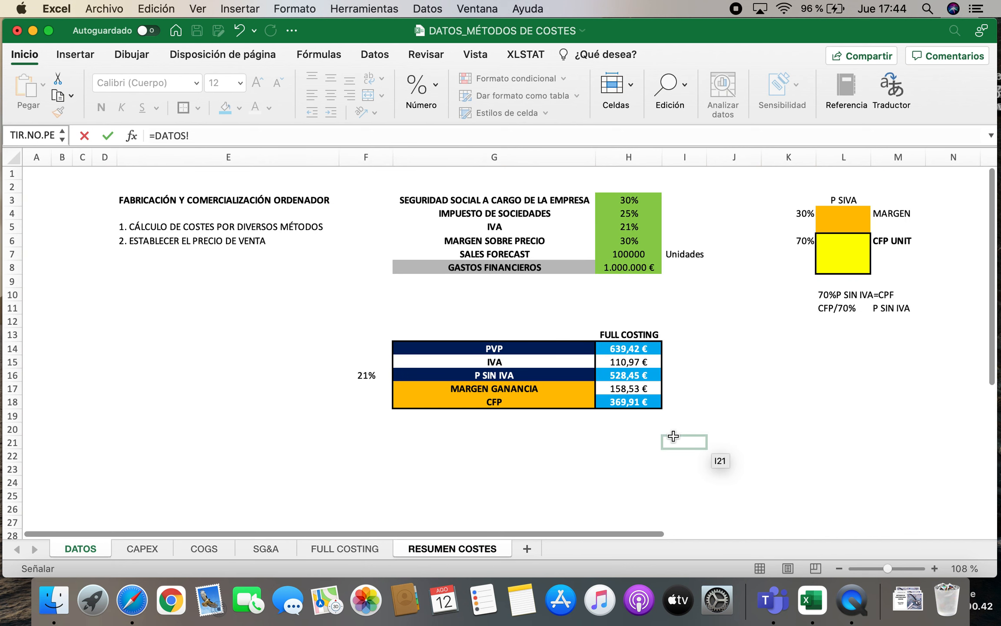
pyautogui.click(637, 371)
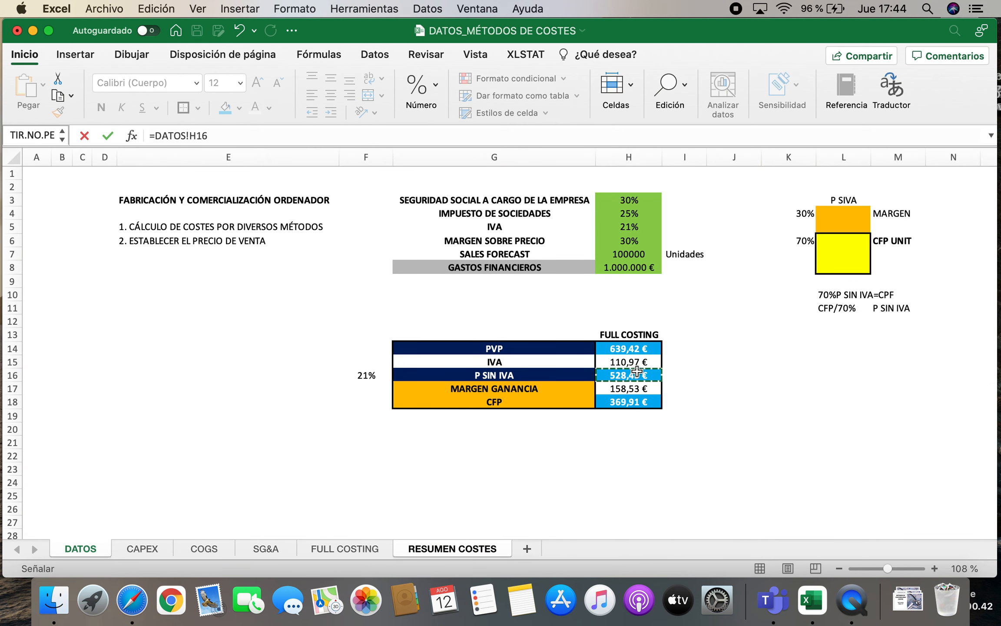
pyautogui.press('Return')
# Fill PVP in G10 with a reference to the sale price in H14 of the DATOS sheet.
pyautogui.write('=')
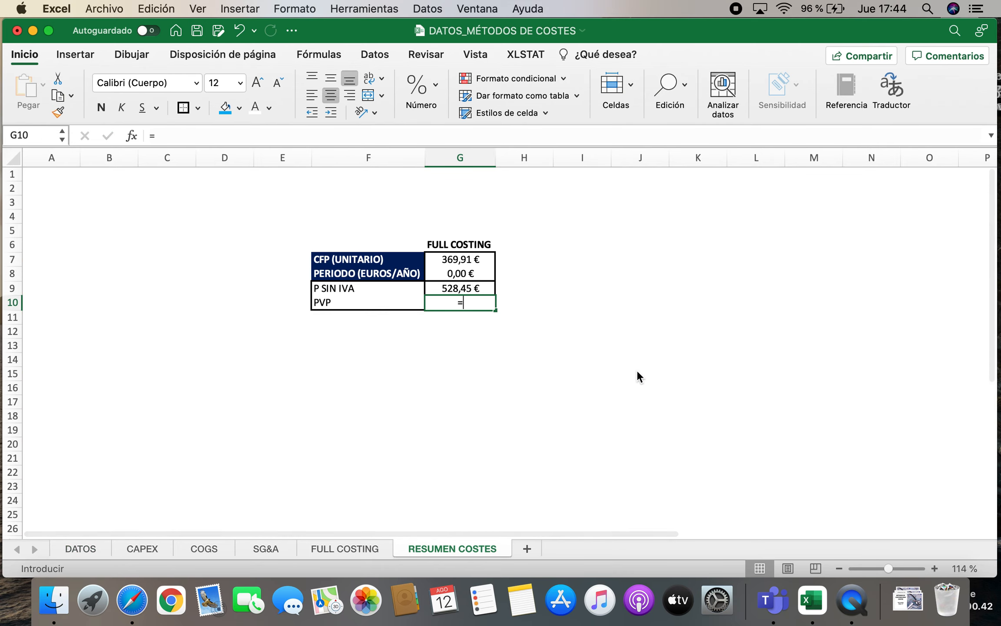
pyautogui.click(80, 549)
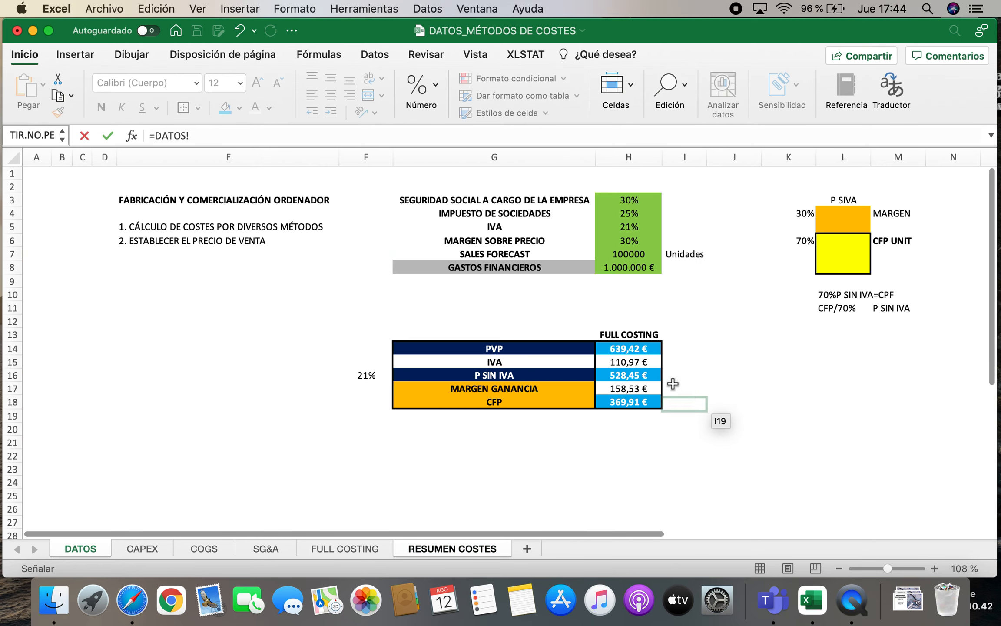
pyautogui.click(642, 350)
pyautogui.press('Return')
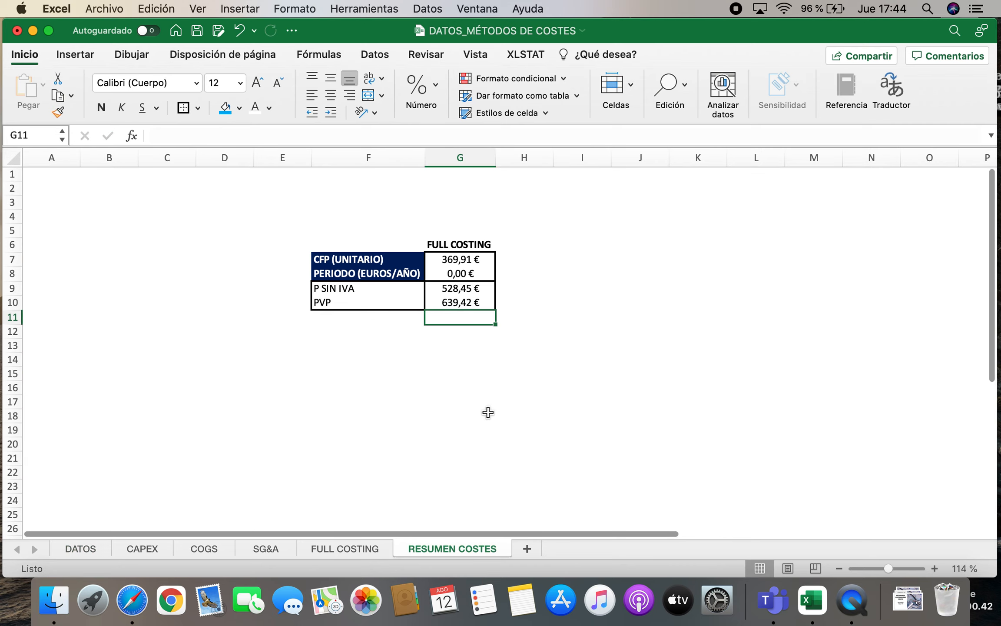
pyautogui.click(491, 371)
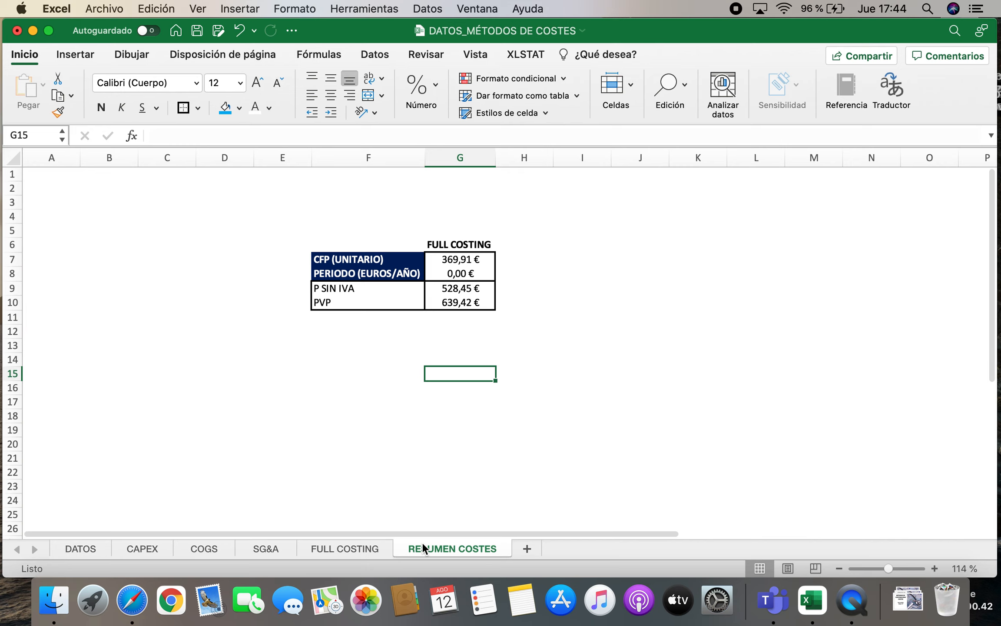
# On the FULL COSTING sheet, calculate the analytical VENTAS NETAS in L5 with ='RESUMEN COSTES'!G9*DATOS!H7.
pyautogui.click(342, 548)
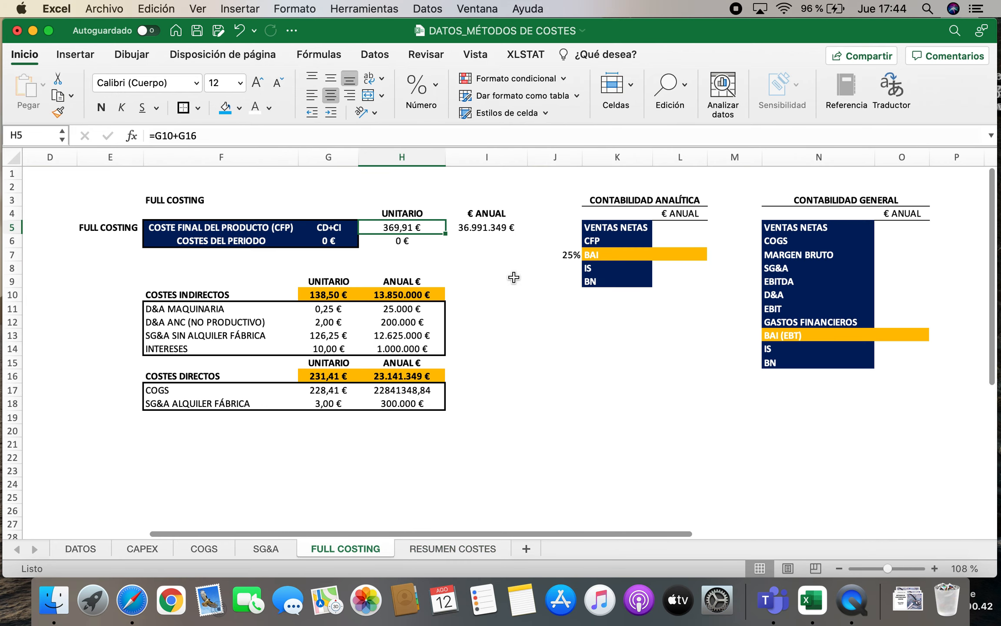
pyautogui.click(677, 227)
pyautogui.write('=')
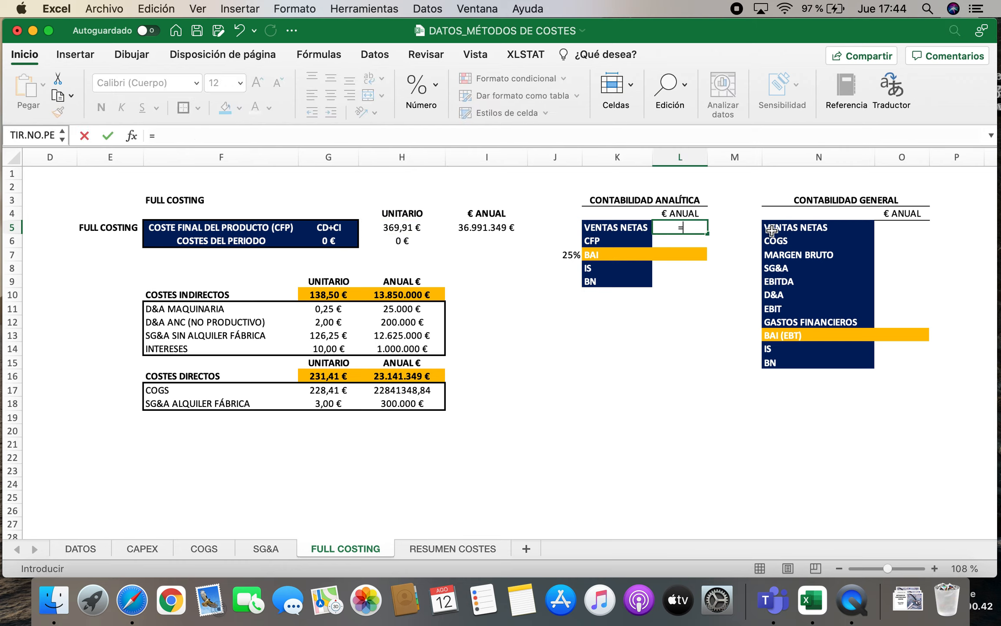
pyautogui.click(424, 548)
pyautogui.click(460, 288)
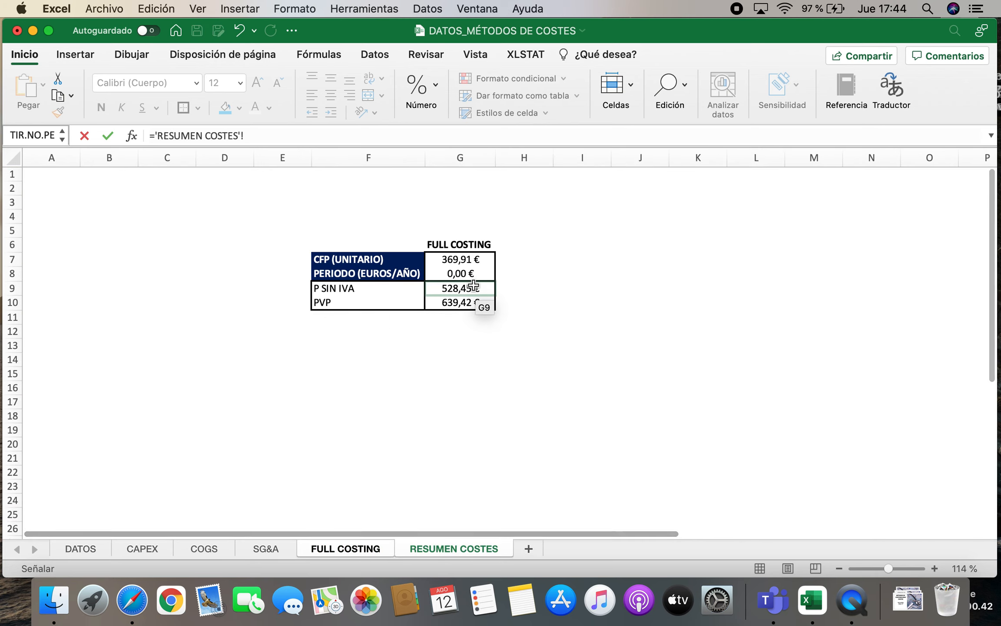
pyautogui.write('*')
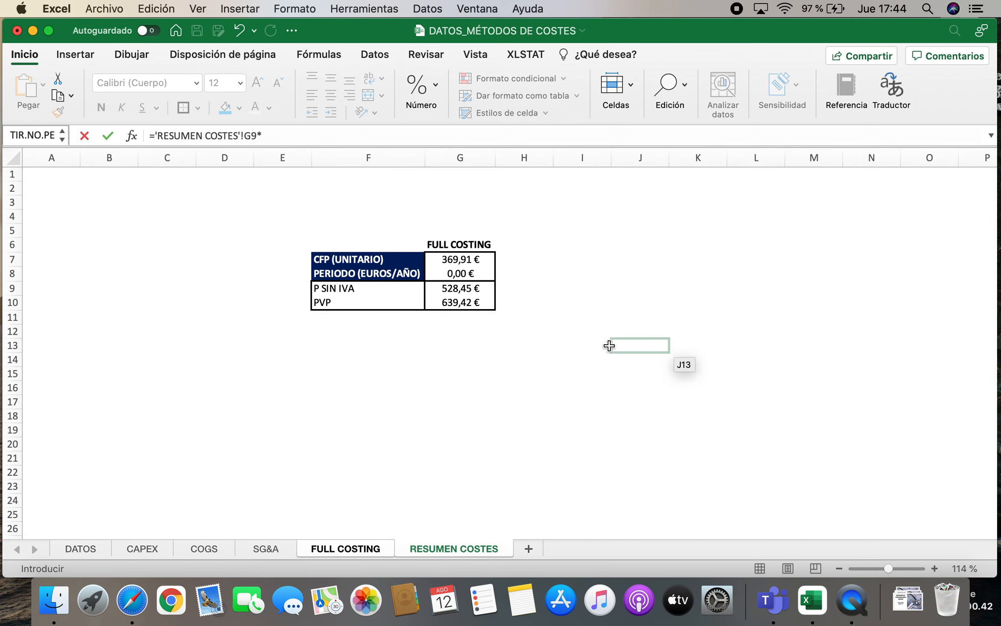
pyautogui.click(84, 547)
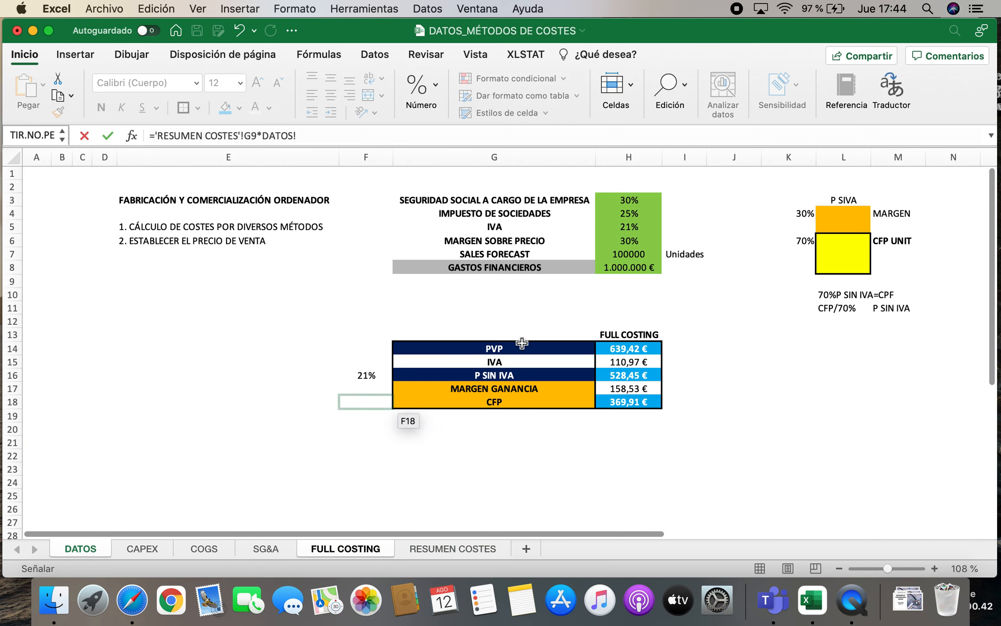
pyautogui.click(628, 254)
pyautogui.press('Return')
pyautogui.press('Up')
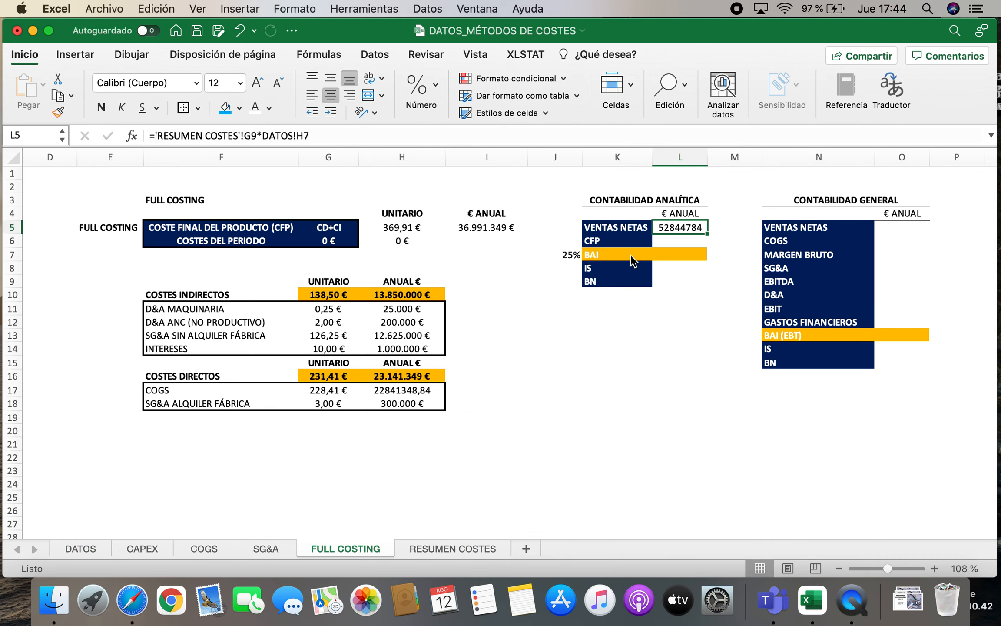
# Format the CONTABILIDAD ANALÍTICA amounts in L5:L9 as Moneda in € with 0 decimal places.
pyautogui.moveTo(689, 228); pyautogui.dragTo(685, 279)
pyautogui.rightClick(685, 278)
pyautogui.click(735, 425)
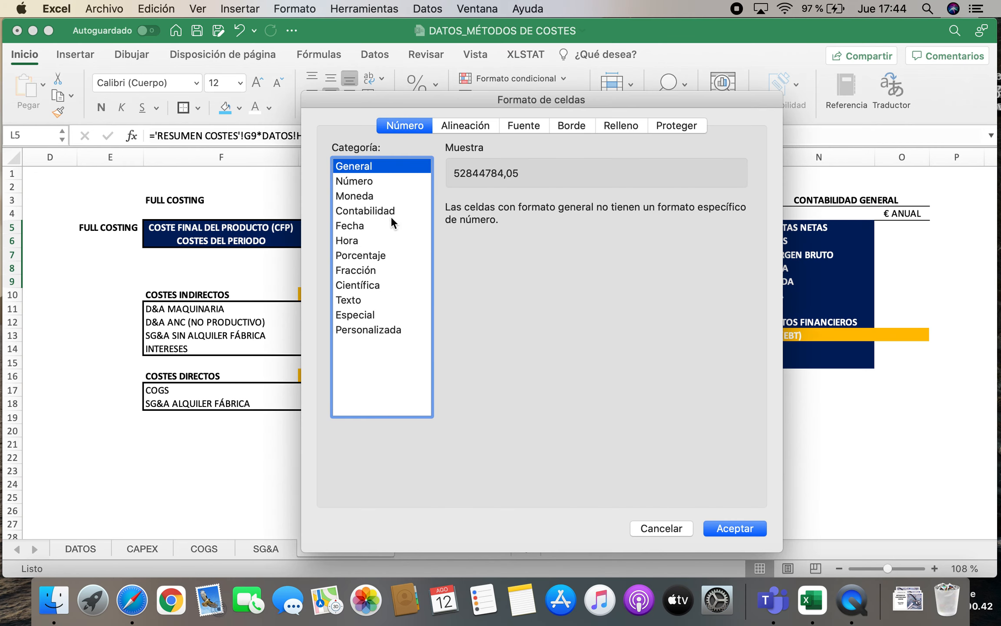
pyautogui.click(411, 198)
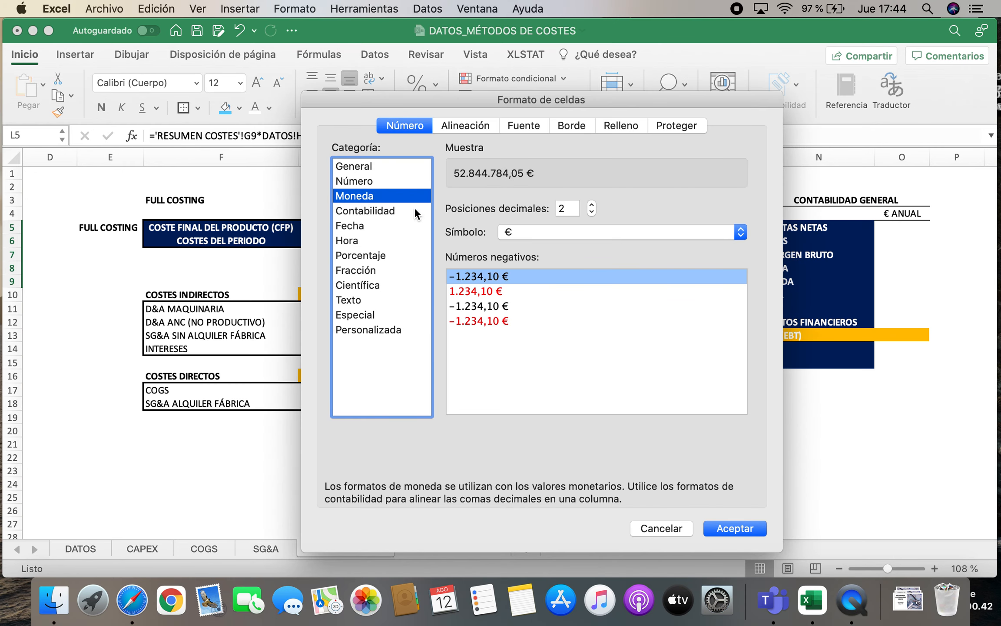
pyautogui.doubleClick(592, 211)
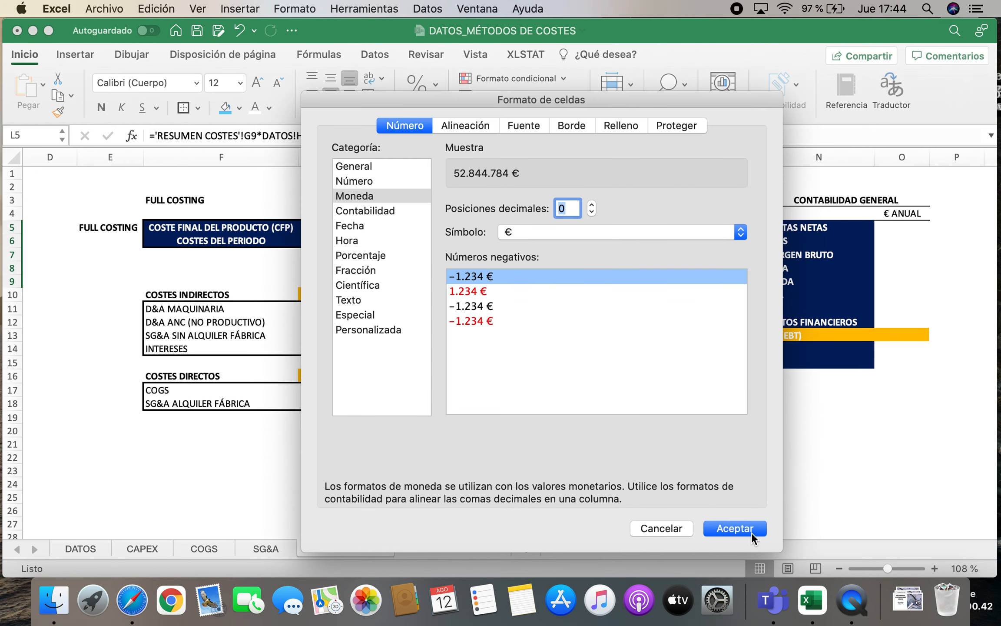
pyautogui.click(735, 528)
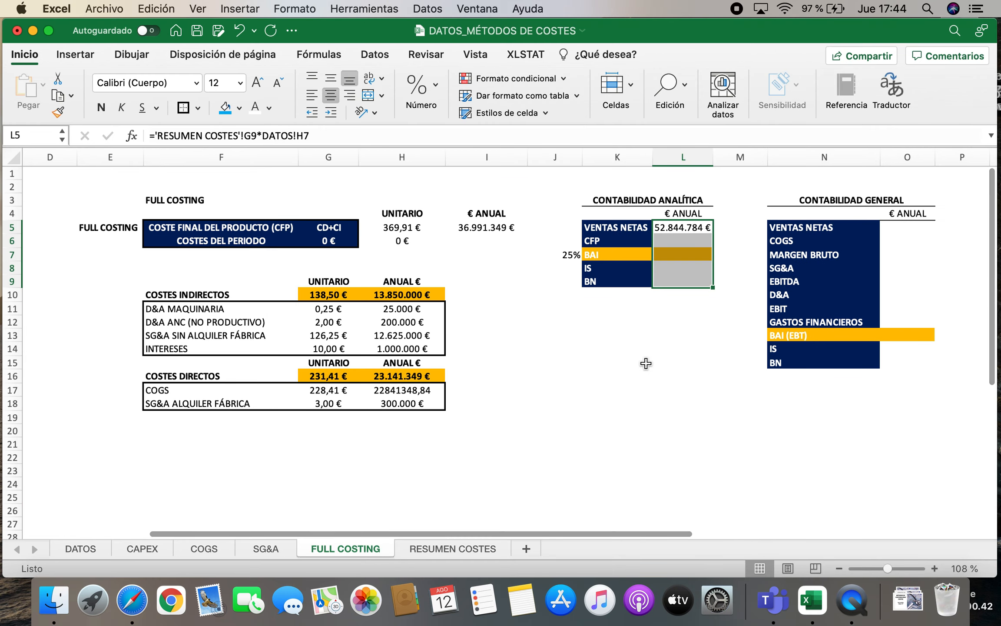
# Link the CFP amount in L6 to the annual product cost with =I5.
pyautogui.click(693, 244)
pyautogui.write('=')
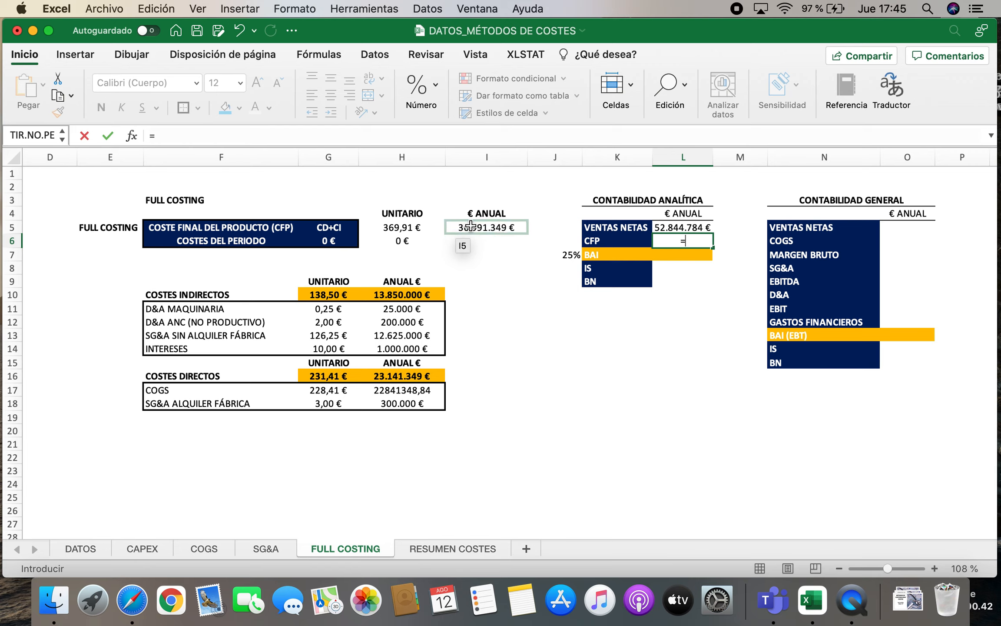
pyautogui.click(488, 228)
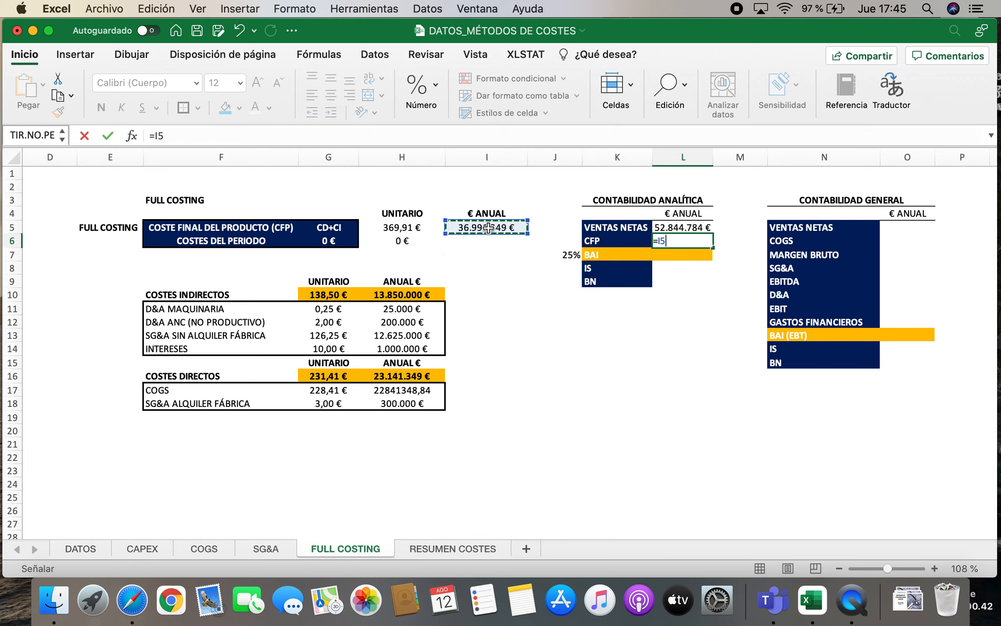
pyautogui.press('Return')
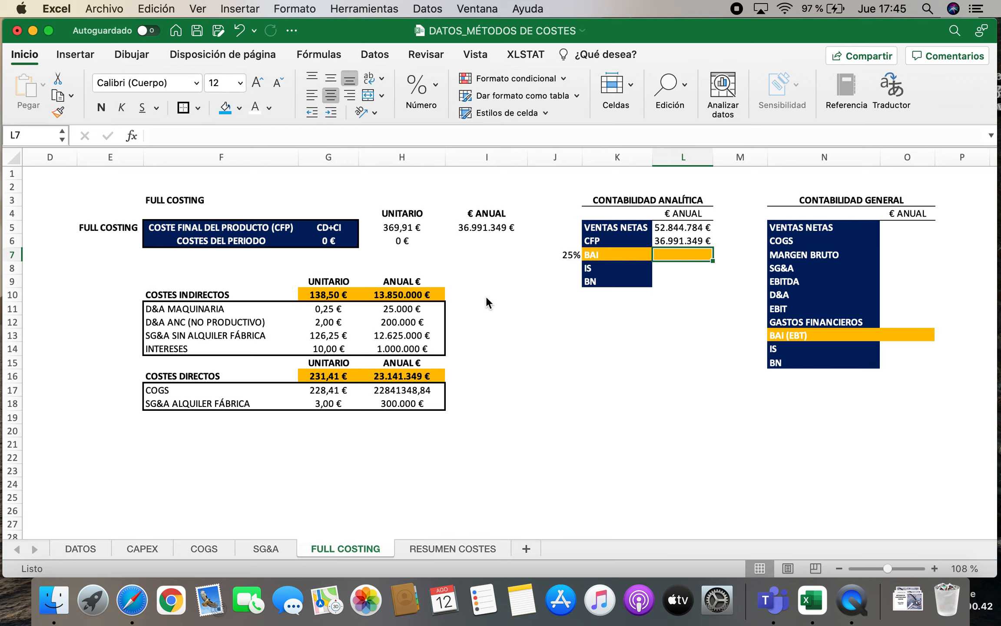
# Calculate the analytical BAI in L7 with =L5-L6.
pyautogui.write('=')
pyautogui.click(683, 228)
pyautogui.write('-')
pyautogui.click(672, 244)
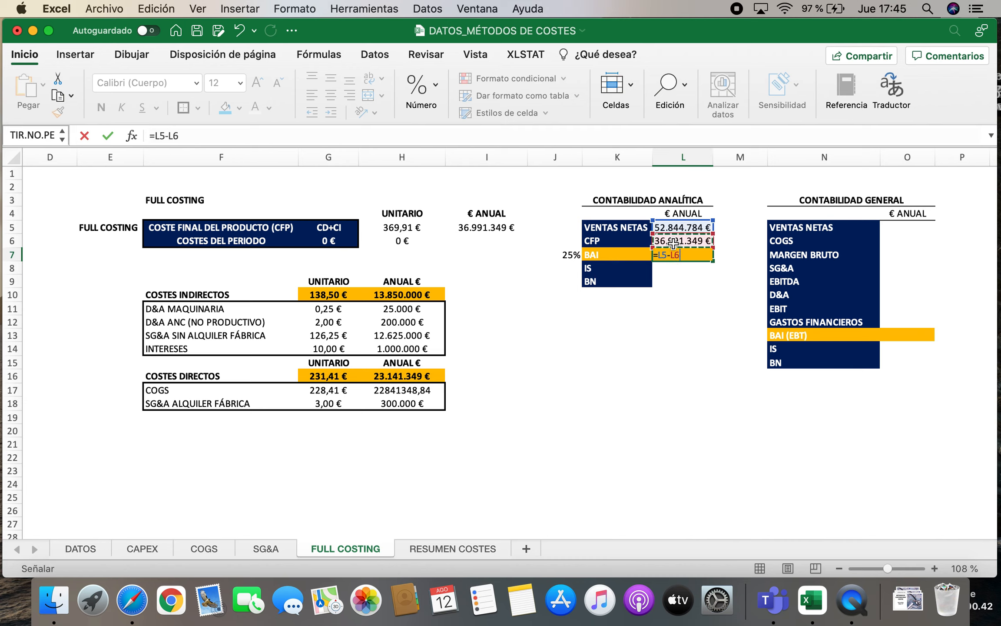
pyautogui.press('Return')
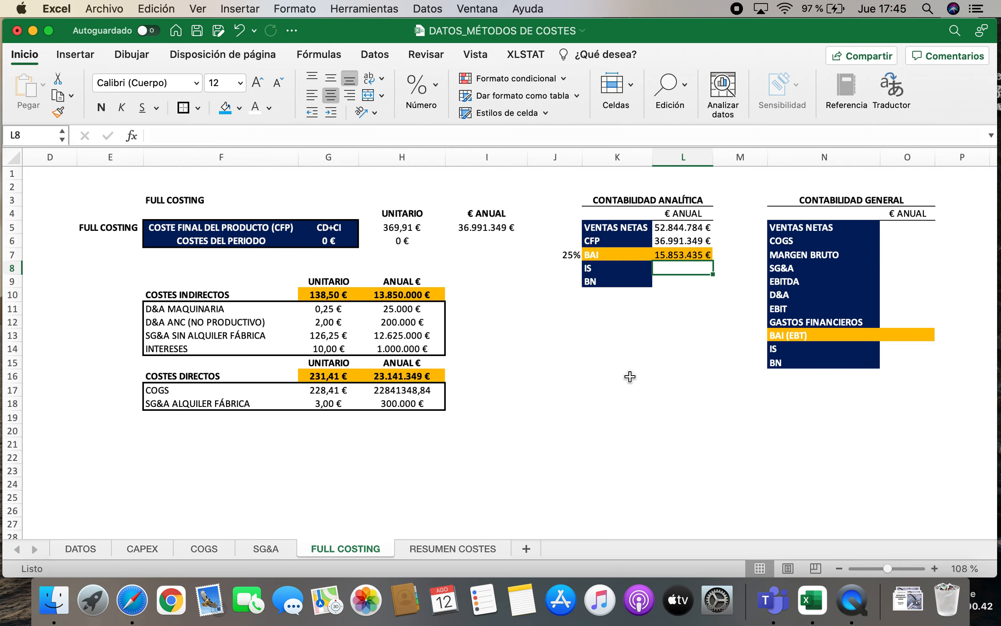
# Clear the tax rate beside BAI in J7 and enter it beside IS in J8 with =DATOS!H4.
pyautogui.click(572, 253)
pyautogui.press('Return')
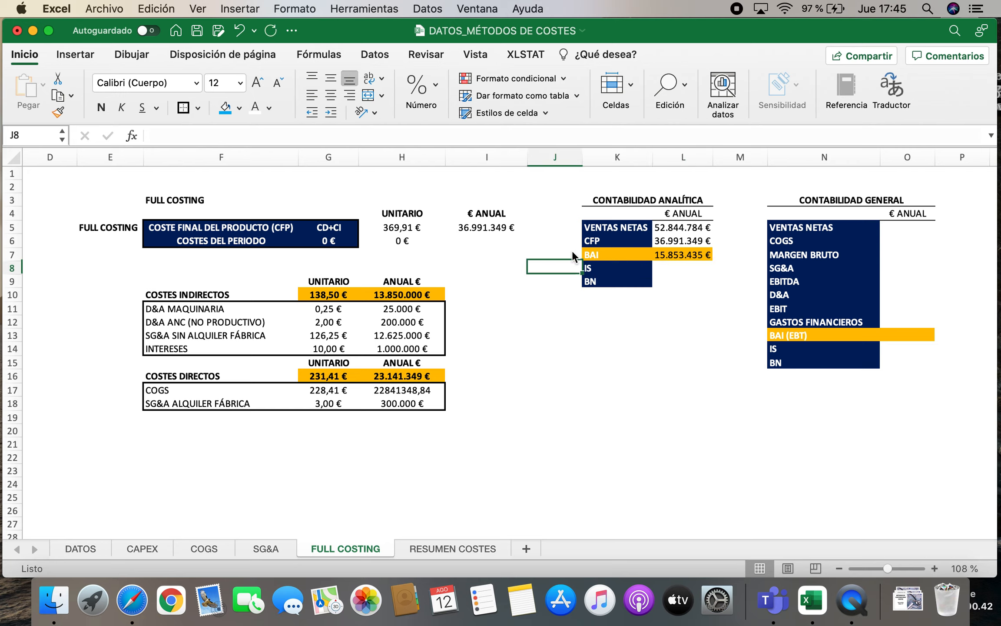
pyautogui.write('=')
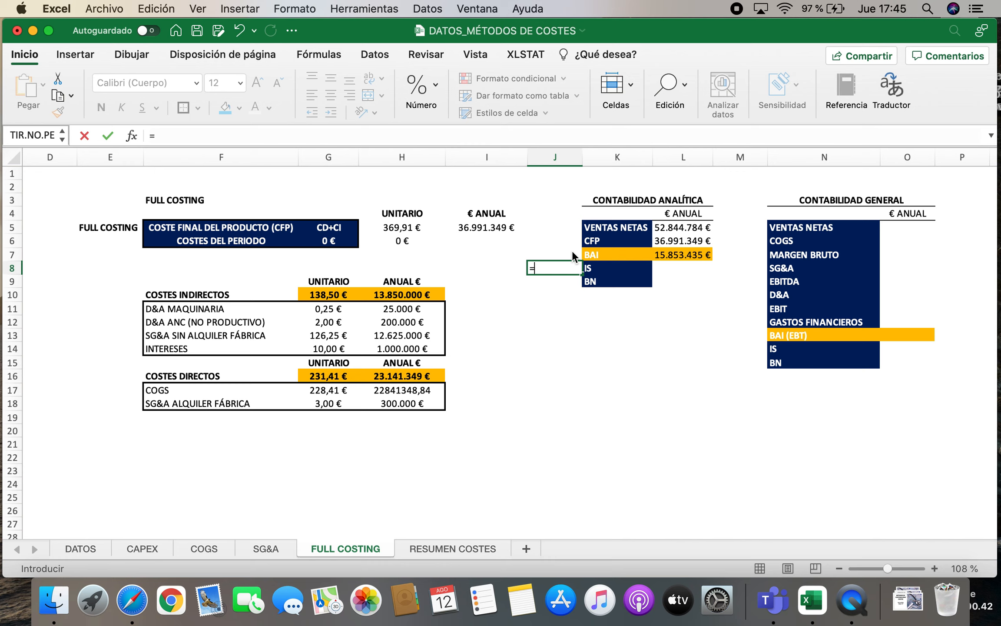
pyautogui.click(80, 547)
pyautogui.click(628, 214)
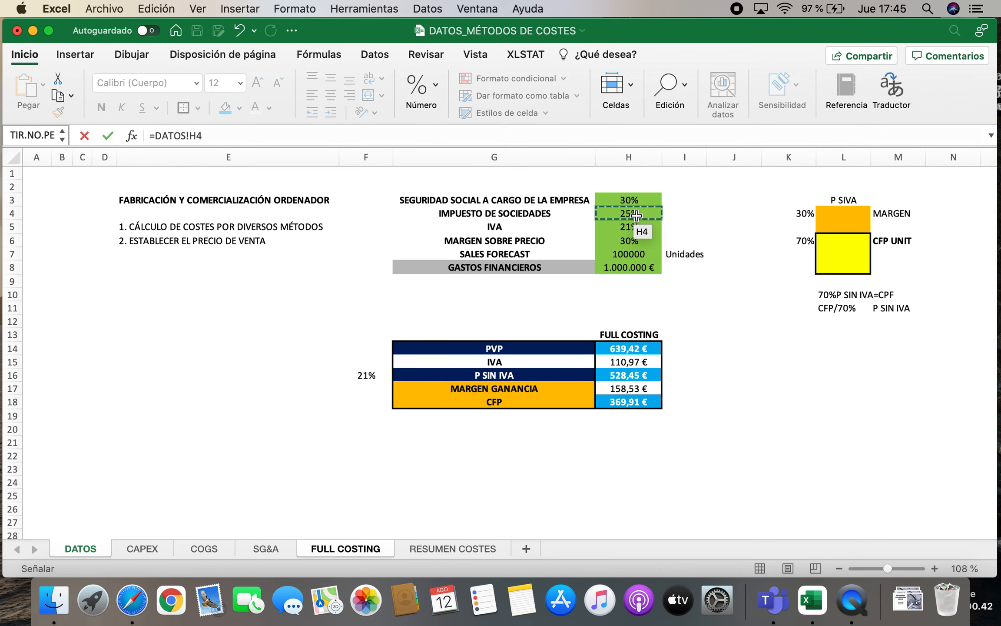
pyautogui.press('Return')
pyautogui.press('Up')
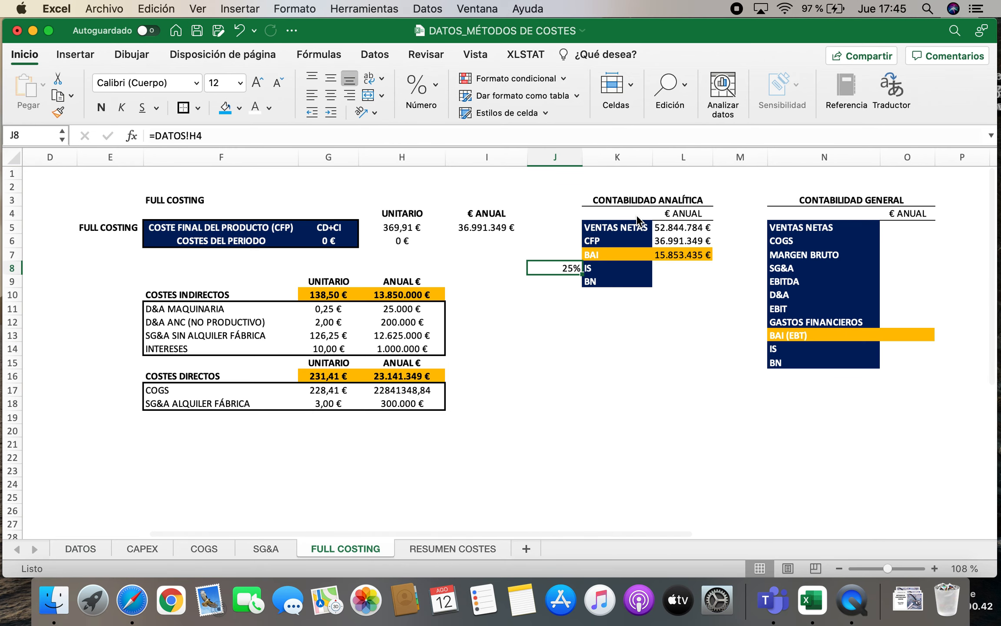
# Calculate the analytical IS in L8 as the tax rate times BAI with =J8*L7.
pyautogui.press('Up')
pyautogui.press('Right')
pyautogui.press('Right')
pyautogui.press('Down')
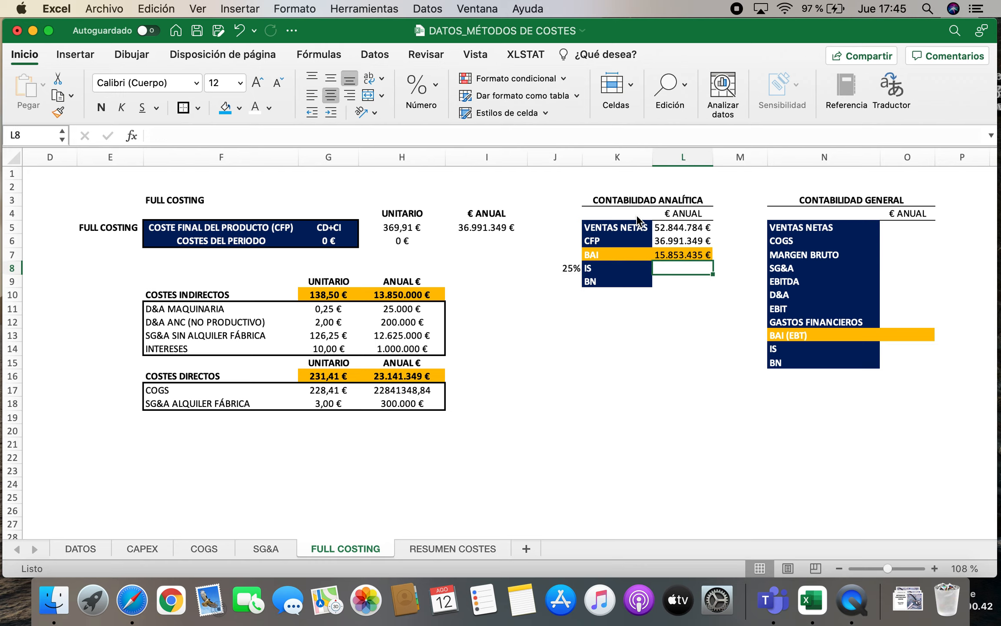
pyautogui.write('=')
pyautogui.click(577, 267)
pyautogui.write('*')
pyautogui.click(668, 252)
pyautogui.press('Return')
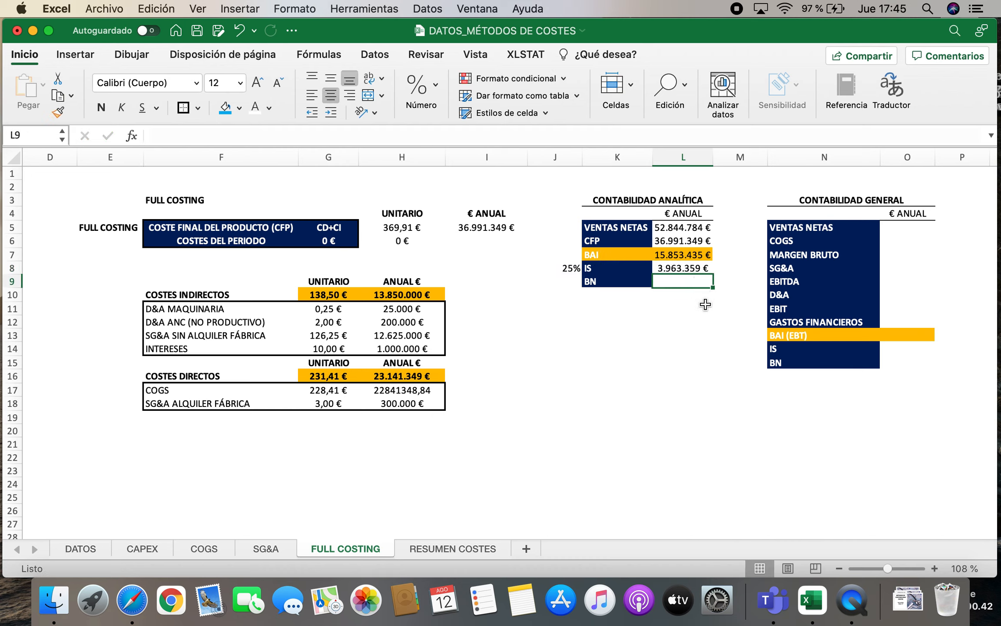
# Calculate the analytical BN in L9 by subtracting IS from BAI with =L7-L8.
pyautogui.write('=')
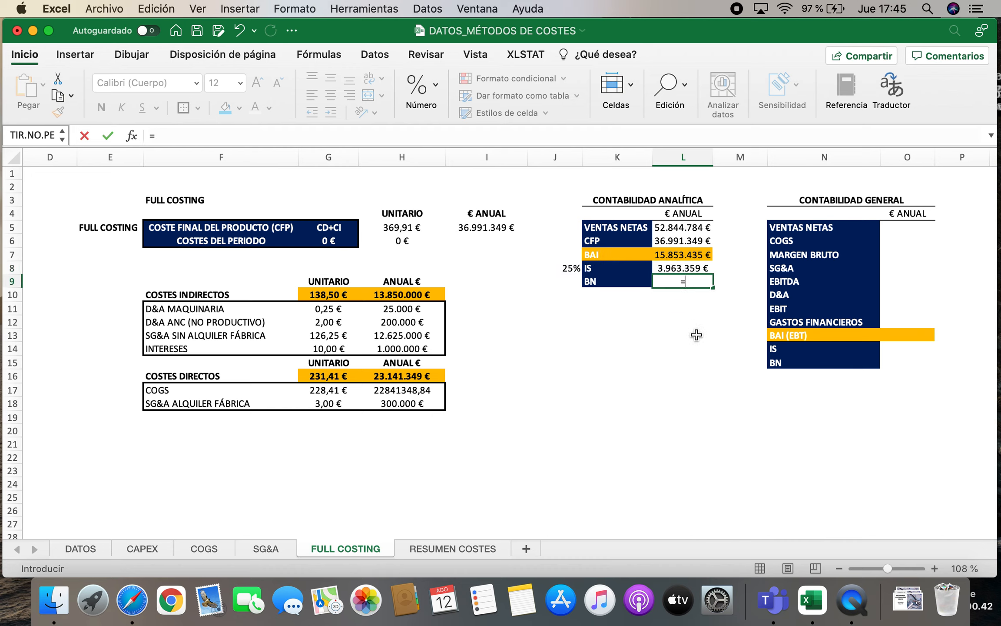
pyautogui.click(684, 256)
pyautogui.write('-')
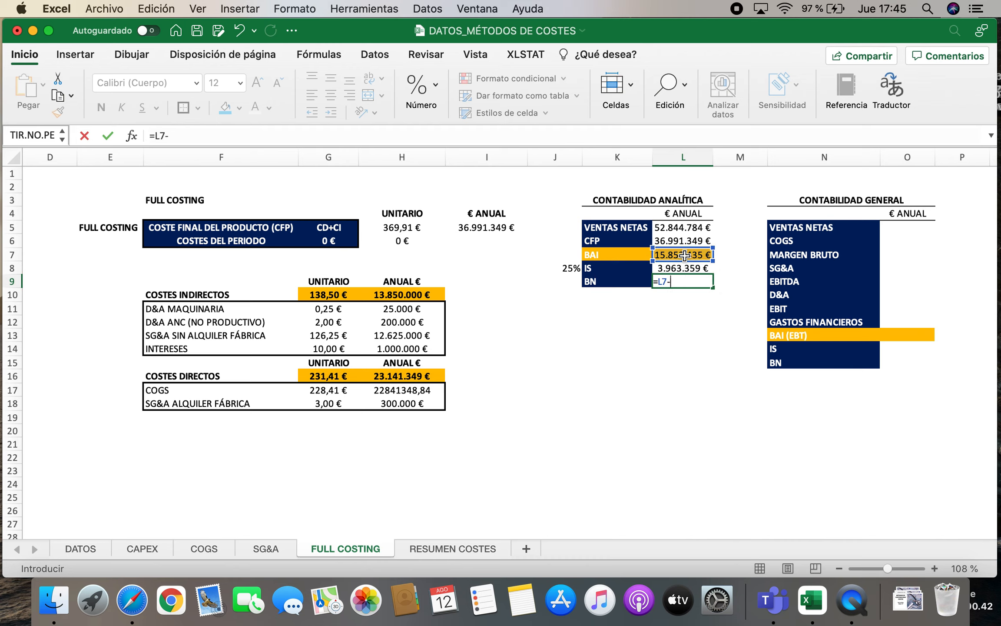
pyautogui.click(674, 268)
pyautogui.press('Return')
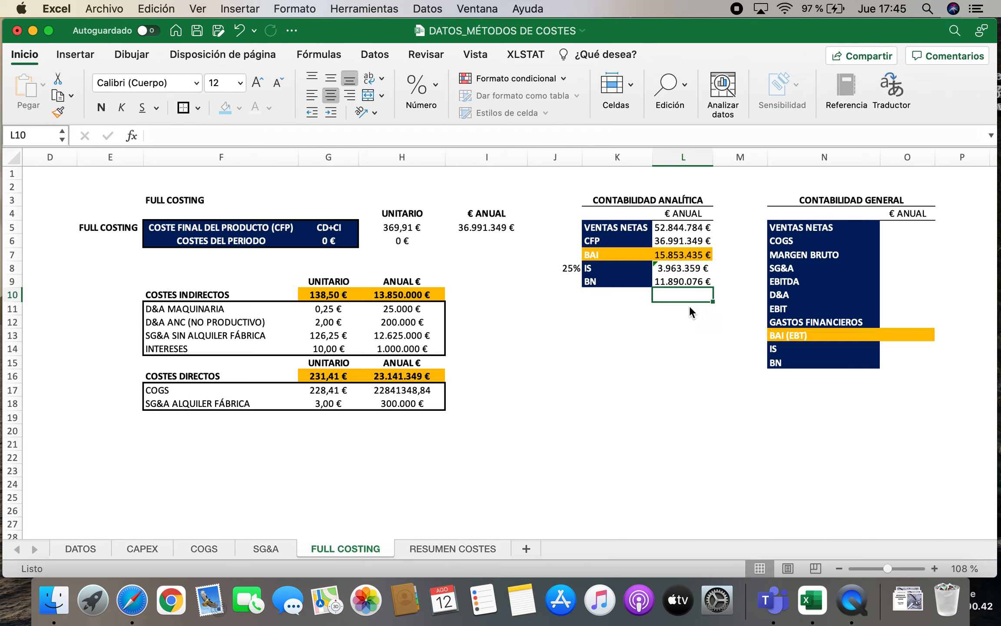
# Extend the general accounting statement's title in N3 to read CONTABILIDAD GENERAL IFRS.
pyautogui.click(630, 340)
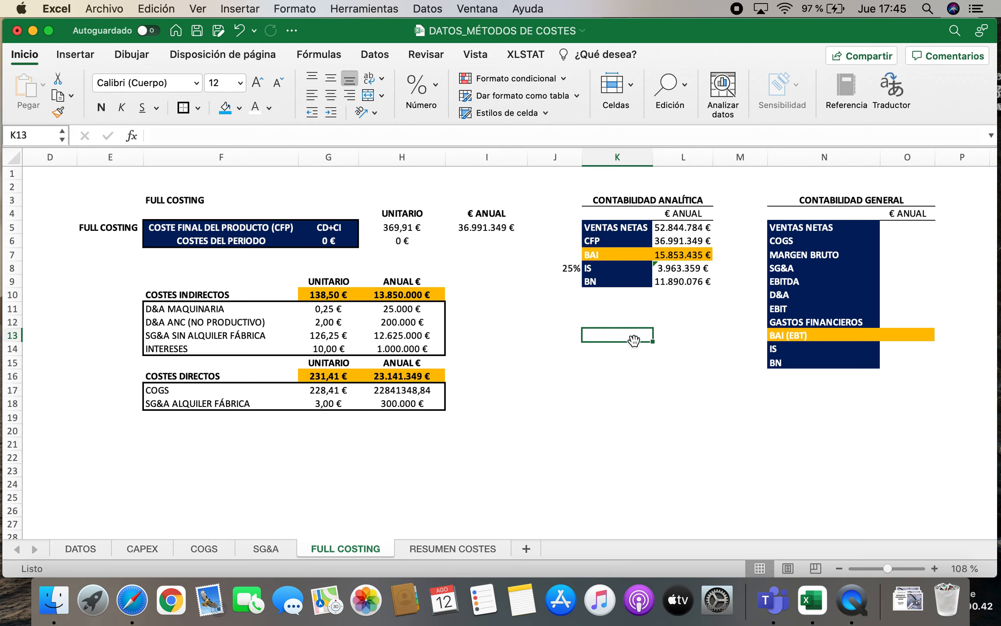
pyautogui.hscroll(2, 633, 340)
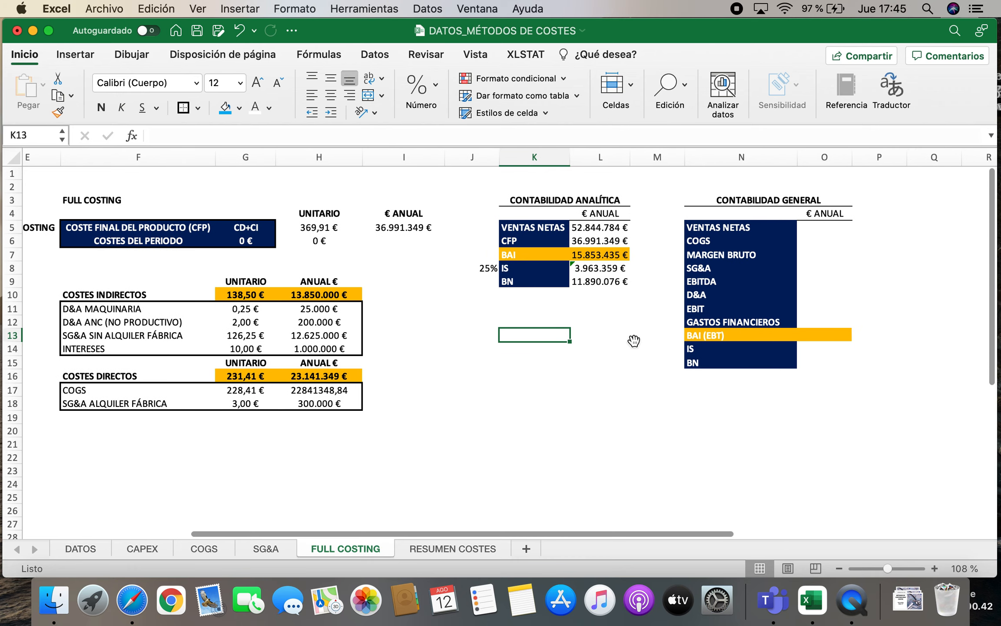
pyautogui.doubleClick(830, 200)
pyautogui.write('IFRS')
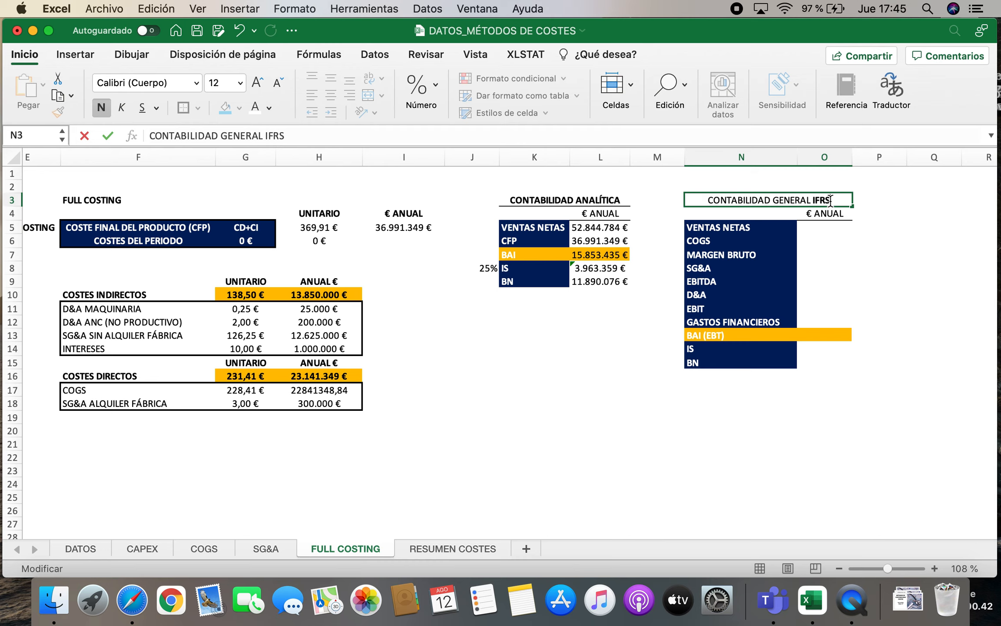
pyautogui.press('Return')
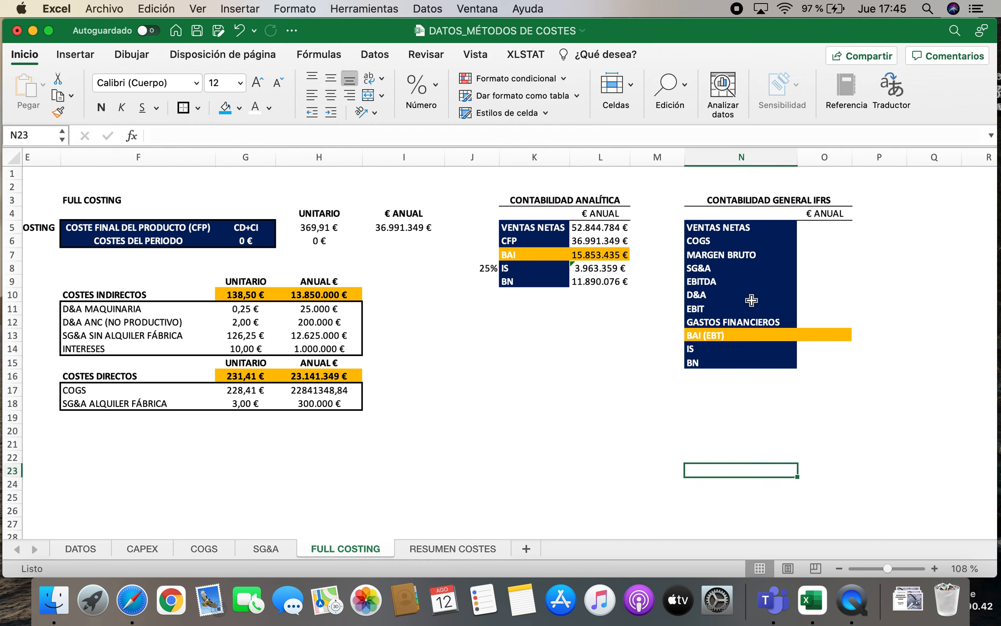
# Review the general accounting line items in N5:N15, from VENTAS NETAS down to BN.
pyautogui.click(718, 228)
pyautogui.press('Down')
pyautogui.press('Down')
pyautogui.press('Down')
pyautogui.press('Down')
pyautogui.press('Down')
pyautogui.press('Down')
pyautogui.press('Down')
pyautogui.press('Down')
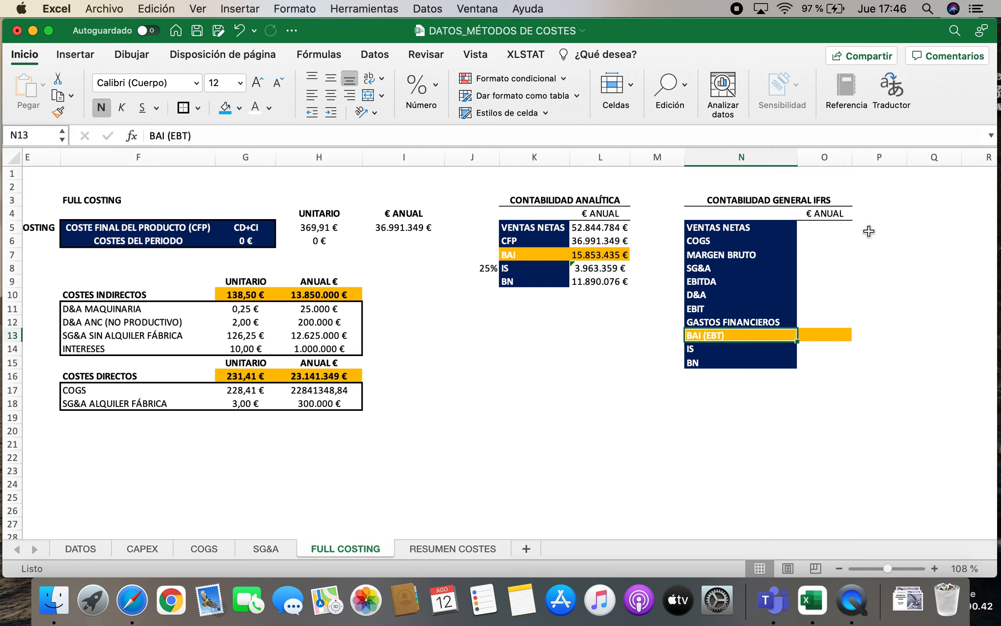
pyautogui.press('Down')
pyautogui.press('Down')
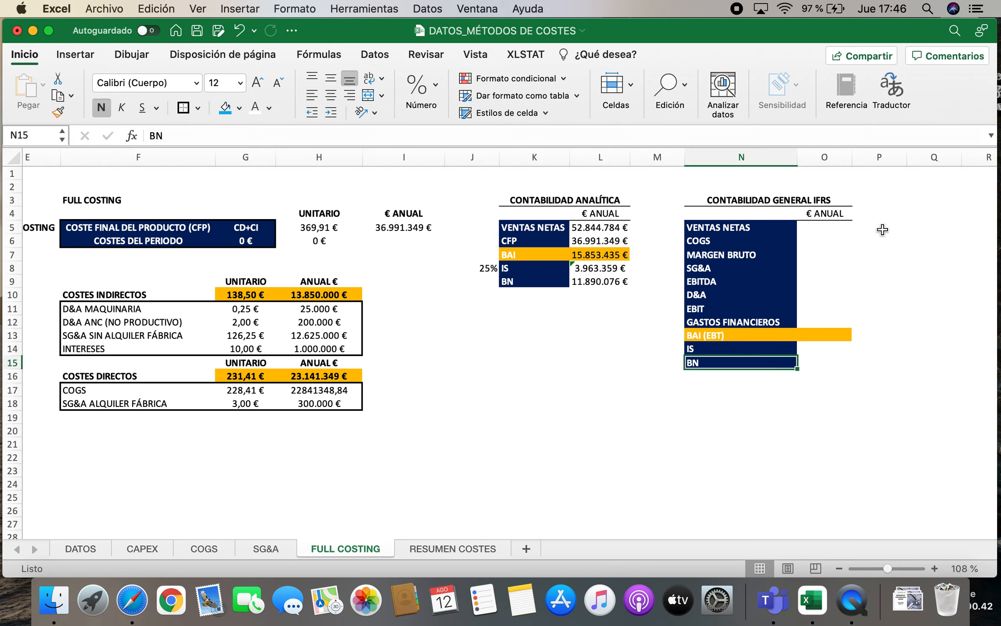
# Link the general accounting VENTAS NETAS in O5 to the analytical net sales with =L5.
pyautogui.click(849, 229)
pyautogui.write('=')
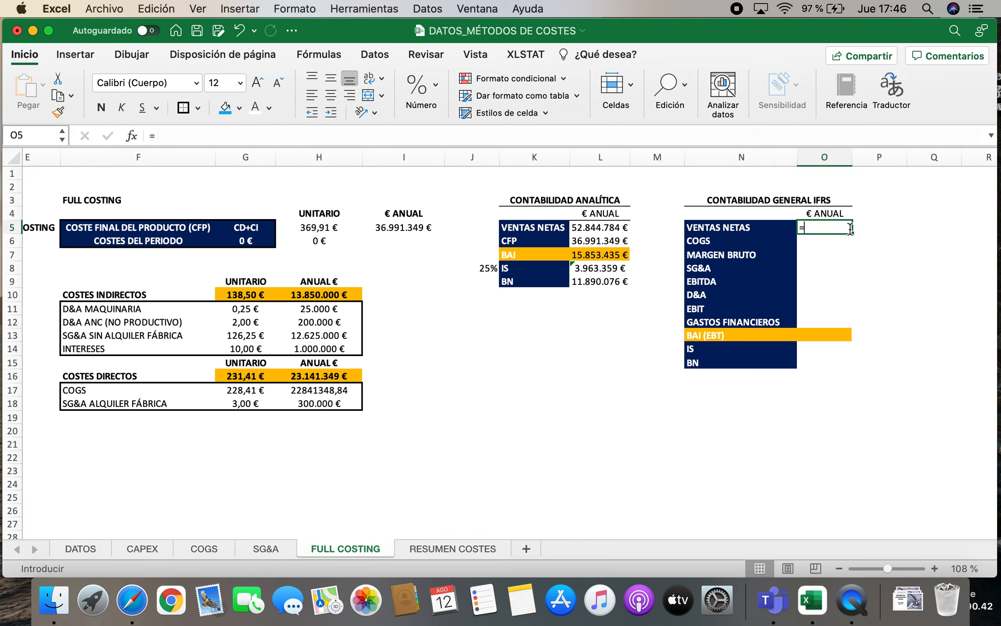
pyautogui.click(614, 229)
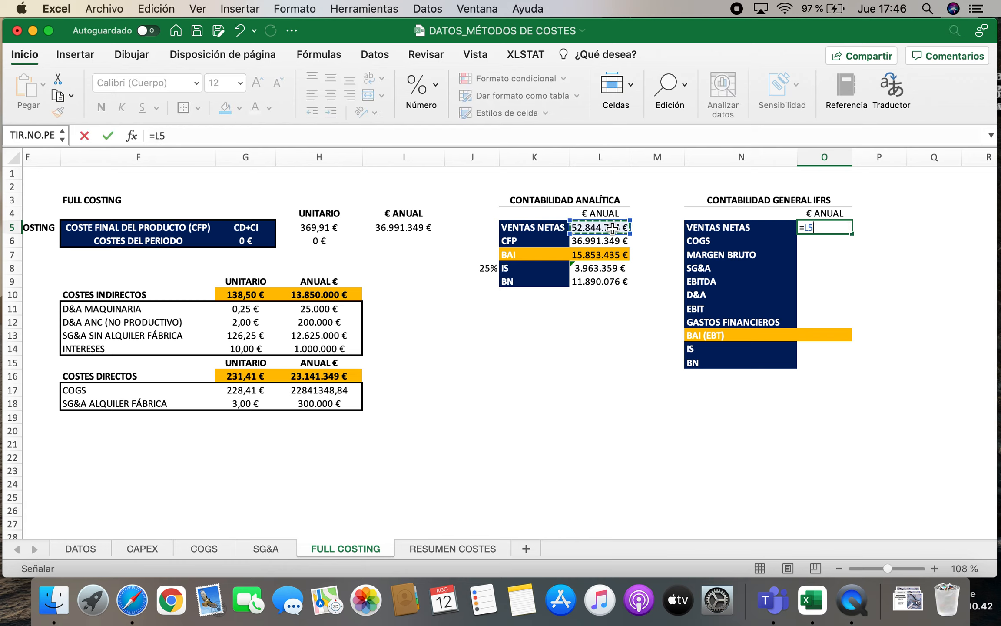
pyautogui.press('Return')
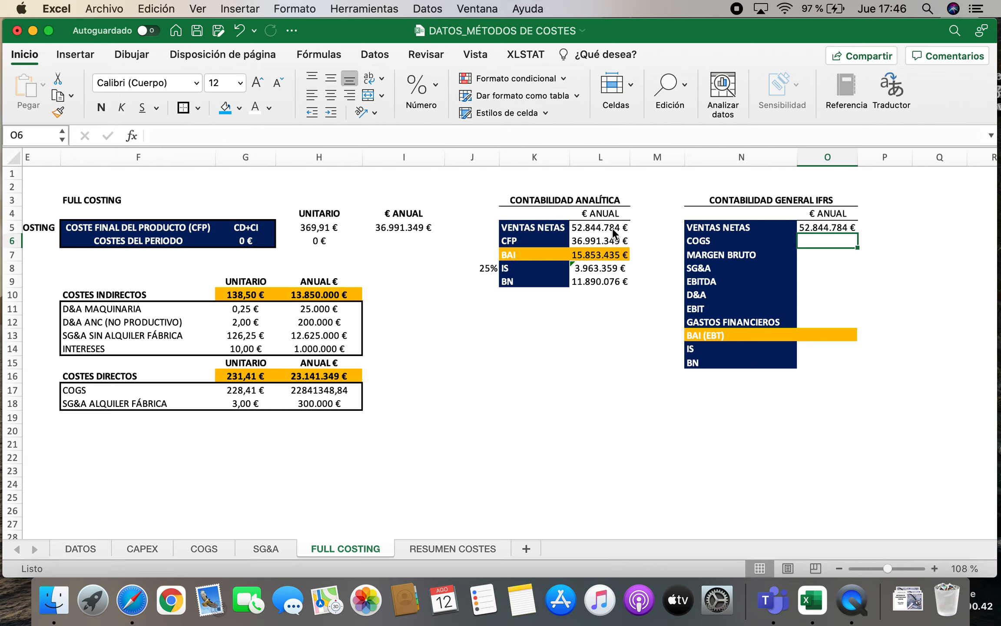
# Calculate the general accounting COGS in O6 from annual COGS plus factory rental SG&A with =H17+H18.
pyautogui.write('=')
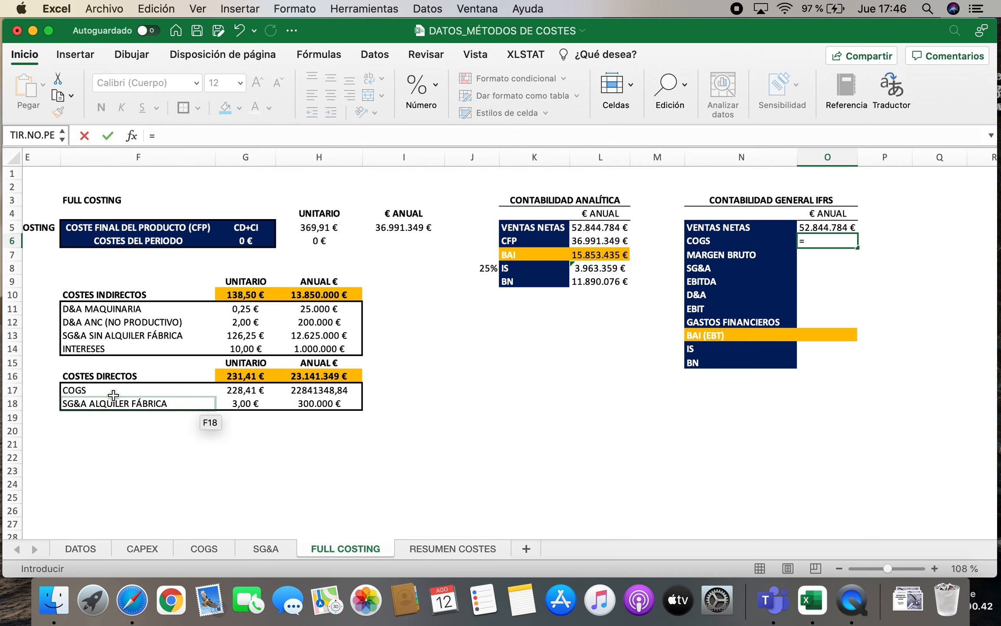
pyautogui.click(343, 390)
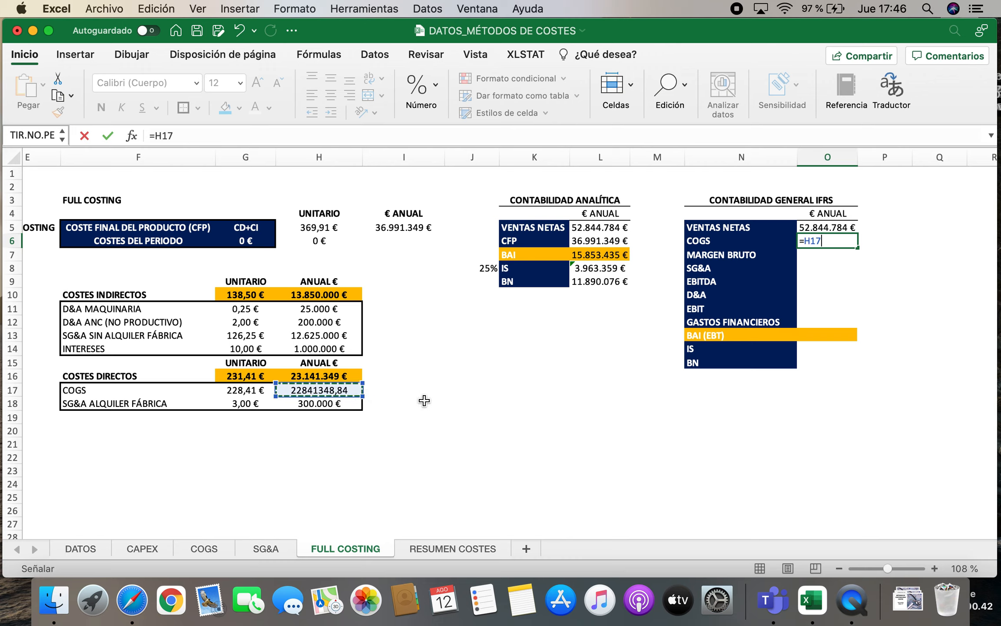
pyautogui.write('+')
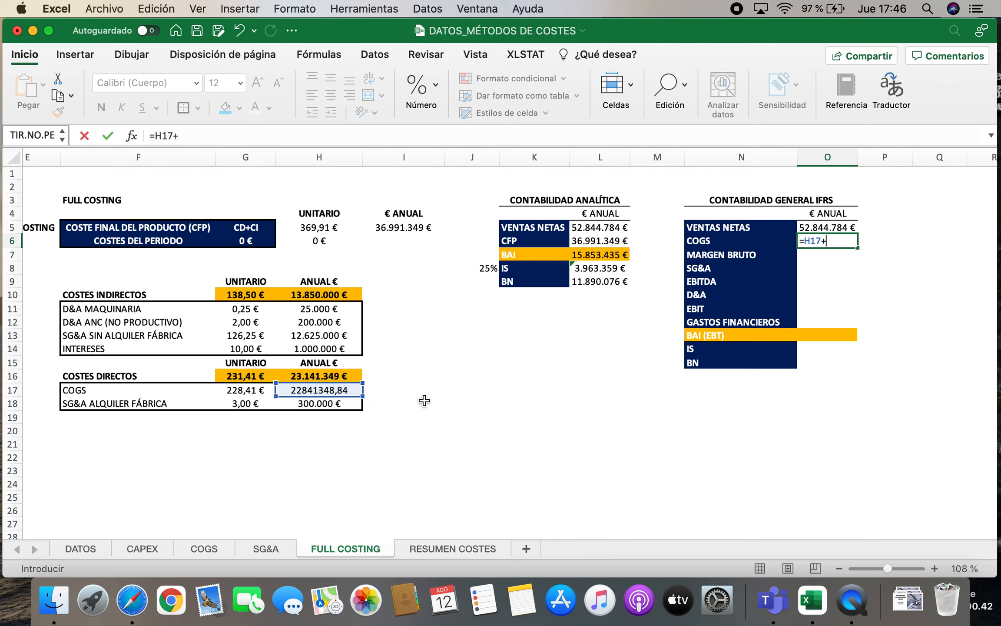
pyautogui.click(326, 404)
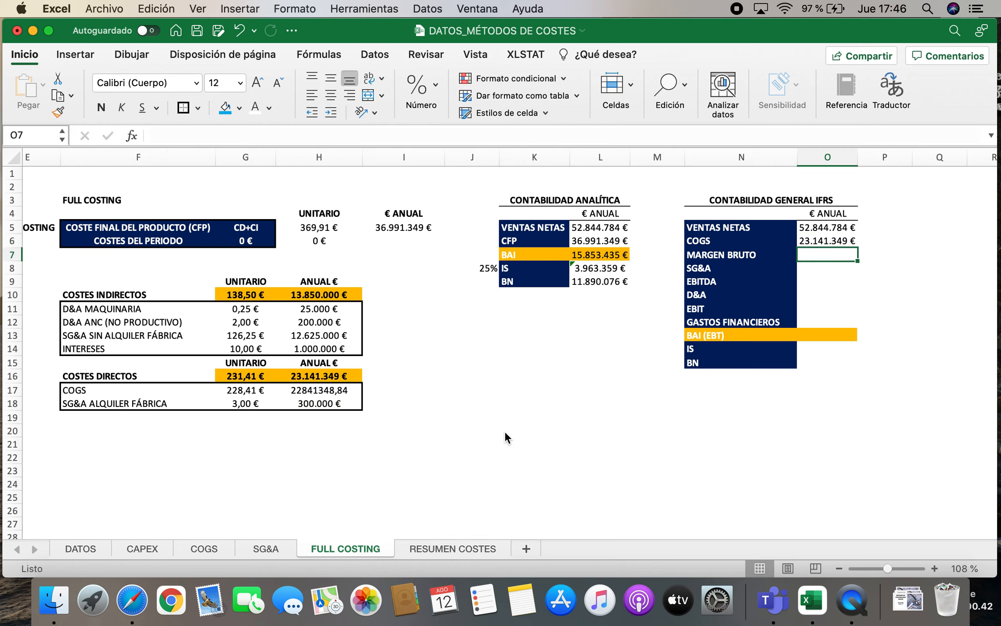
# Calculate MARGEN BRUTO in O7 by subtracting COGS from net sales with =O5-O6.
pyautogui.write('=')
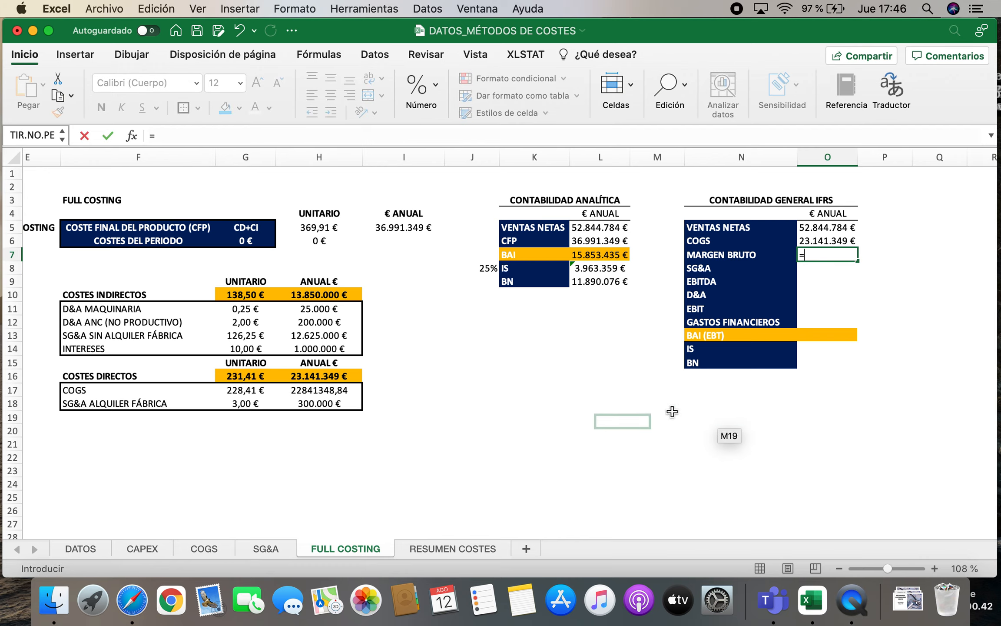
pyautogui.click(835, 227)
pyautogui.write('-')
pyautogui.click(825, 242)
pyautogui.press('Return')
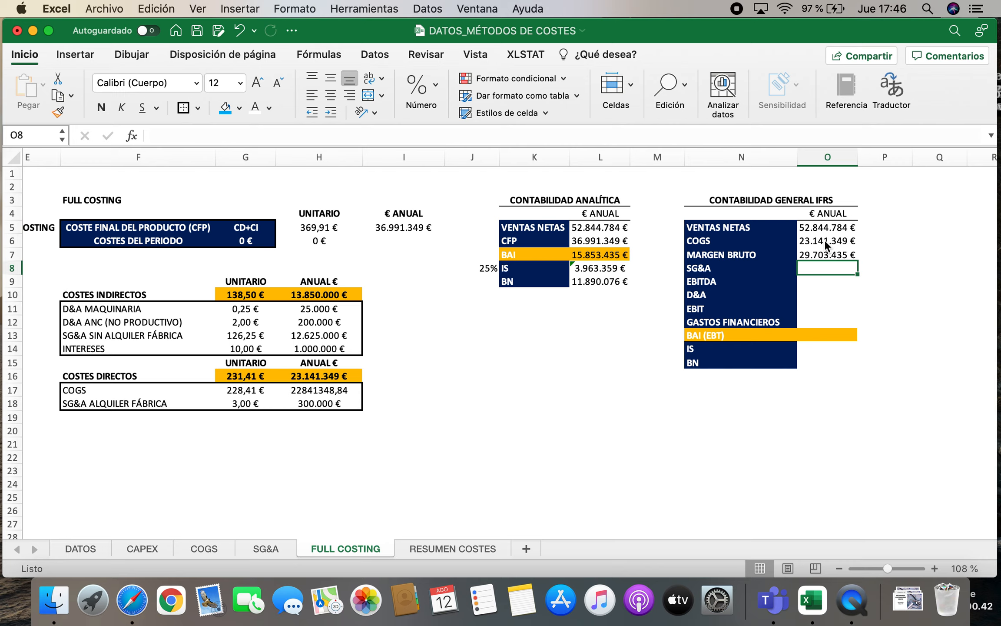
# Link SG&A in O8 to the annual SG&A without factory rental with =H13 and calculate EBITDA in O9 with =O7-O8.
pyautogui.write('=')
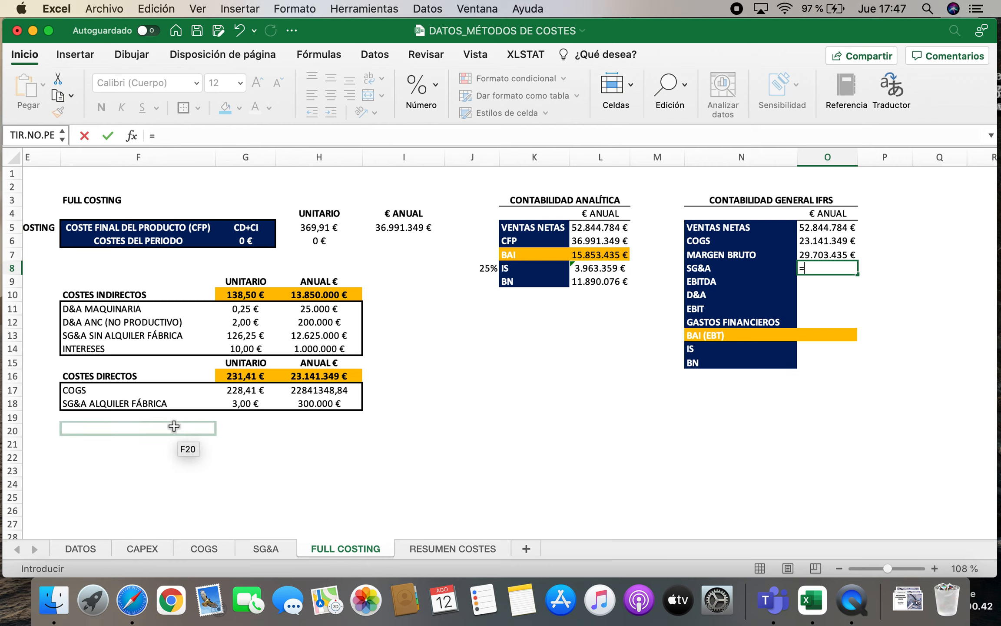
pyautogui.click(305, 341)
pyautogui.press('Return')
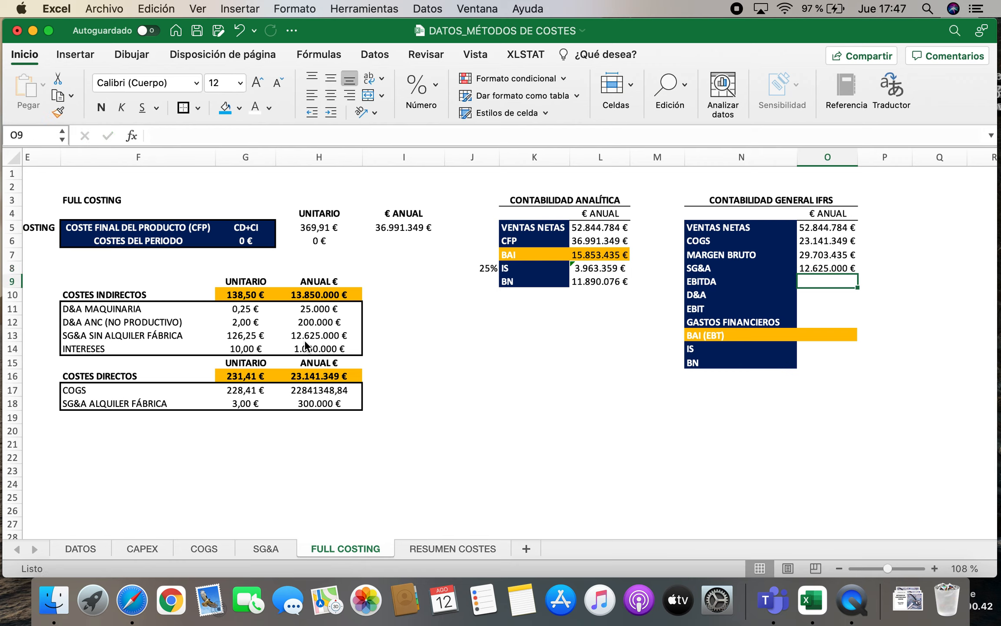
pyautogui.write('=')
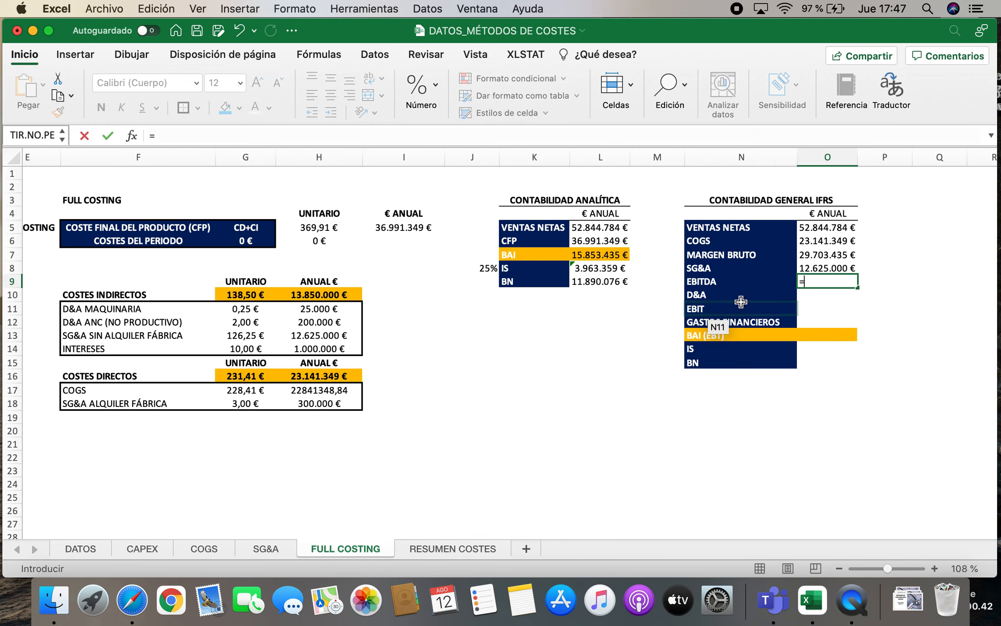
pyautogui.click(838, 257)
pyautogui.write('-')
pyautogui.click(830, 267)
pyautogui.press('Return')
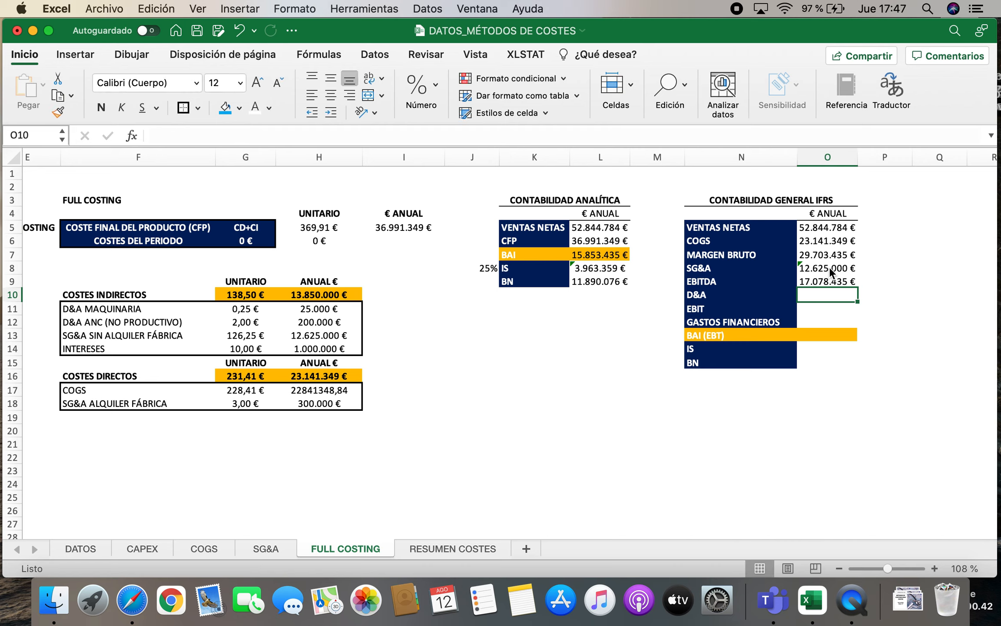
# Calculate D&A in O10 as the sum of annual machinery and non-productive asset depreciation with =H11+H12.
pyautogui.write('=')
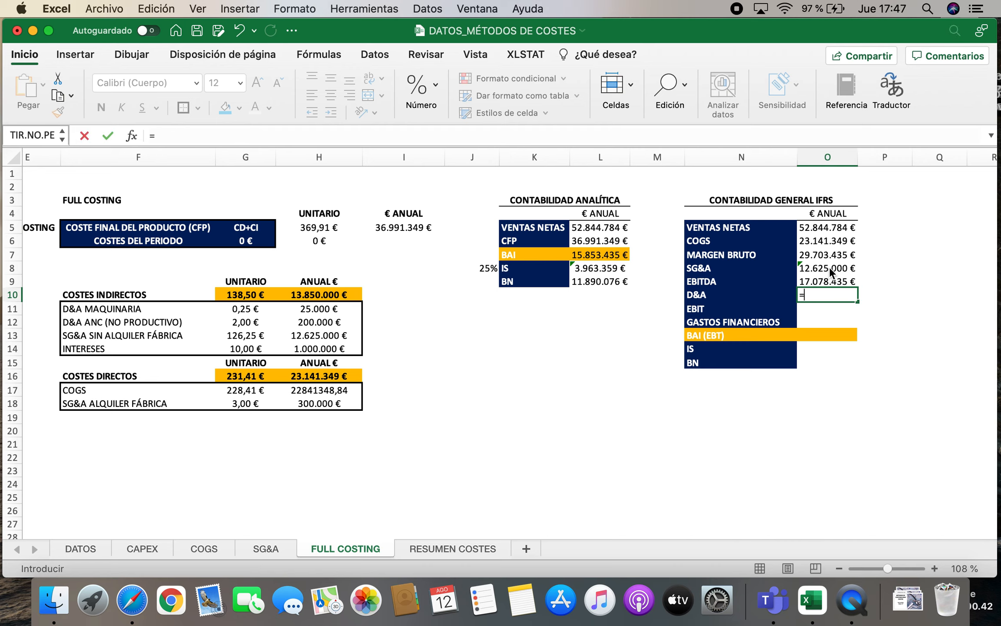
pyautogui.click(296, 310)
pyautogui.write('+')
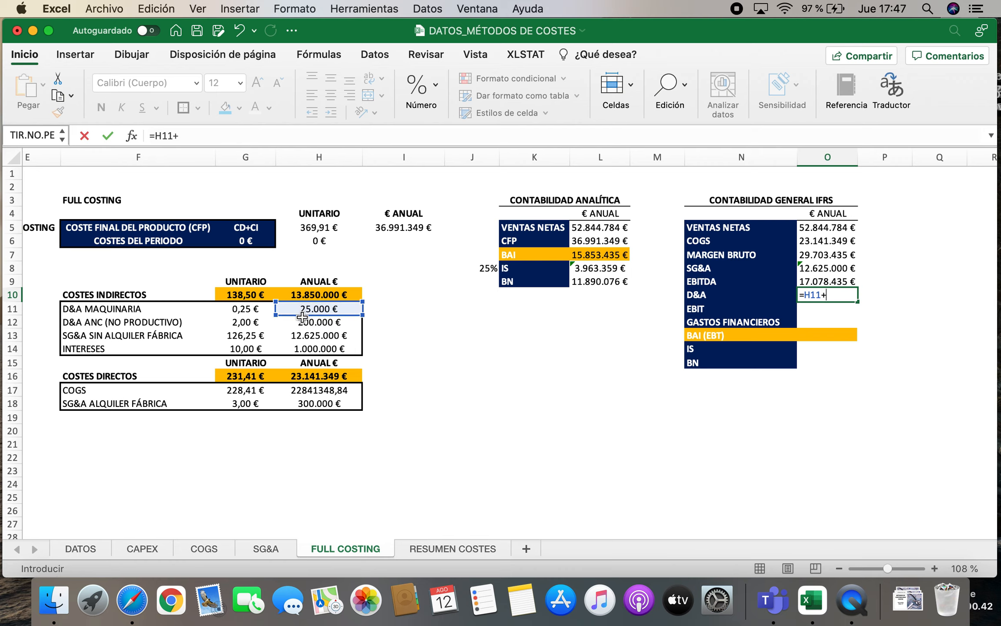
pyautogui.click(301, 322)
pyautogui.press('Return')
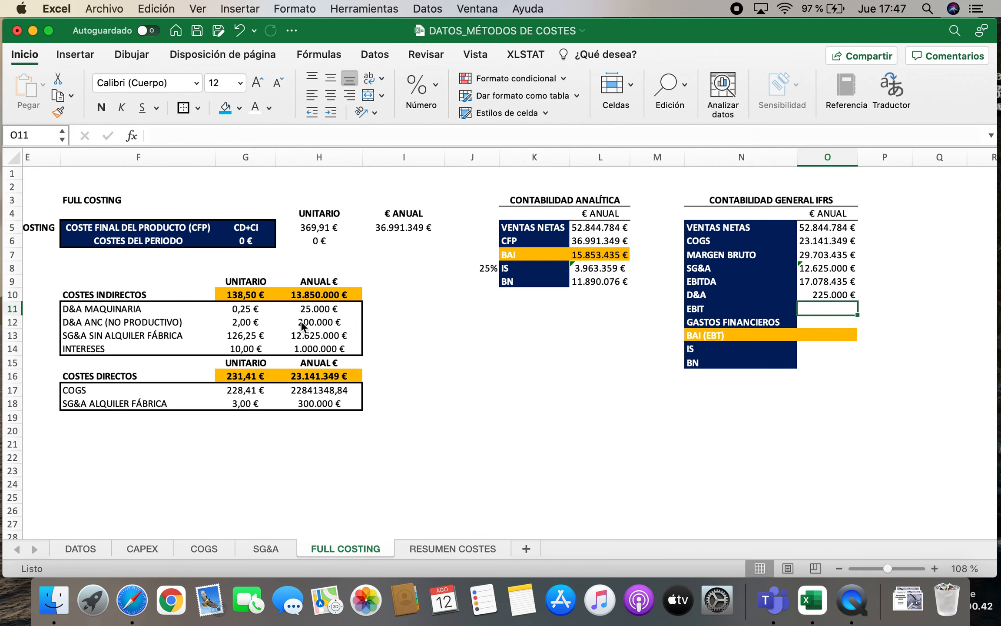
# Calculate EBIT in O11 by subtracting D&A from EBITDA with =O9-O10.
pyautogui.write('=')
pyautogui.click(829, 285)
pyautogui.write('-')
pyautogui.click(826, 295)
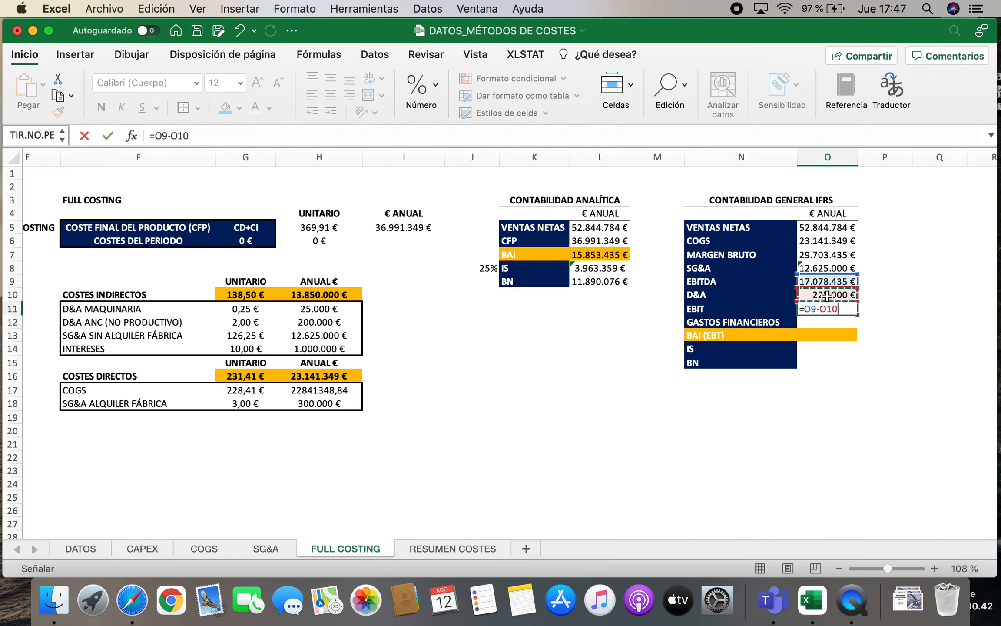
pyautogui.press('Return')
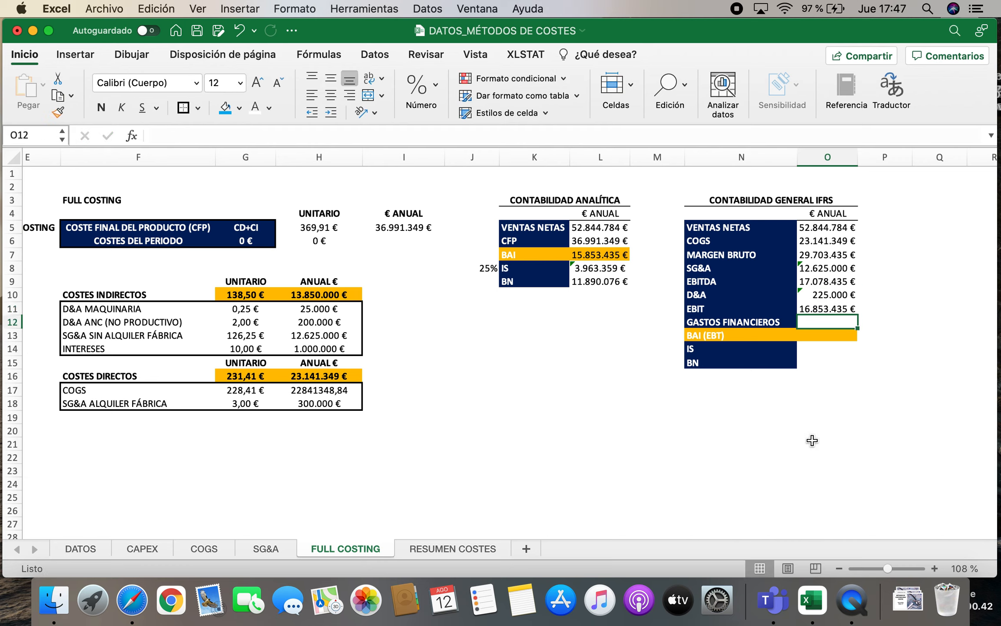
# Link GASTOS FINANCIEROS in O12 to annual interest with =H14 and calculate BAI (EBT) in O13 with =O11-O12.
pyautogui.write('=')
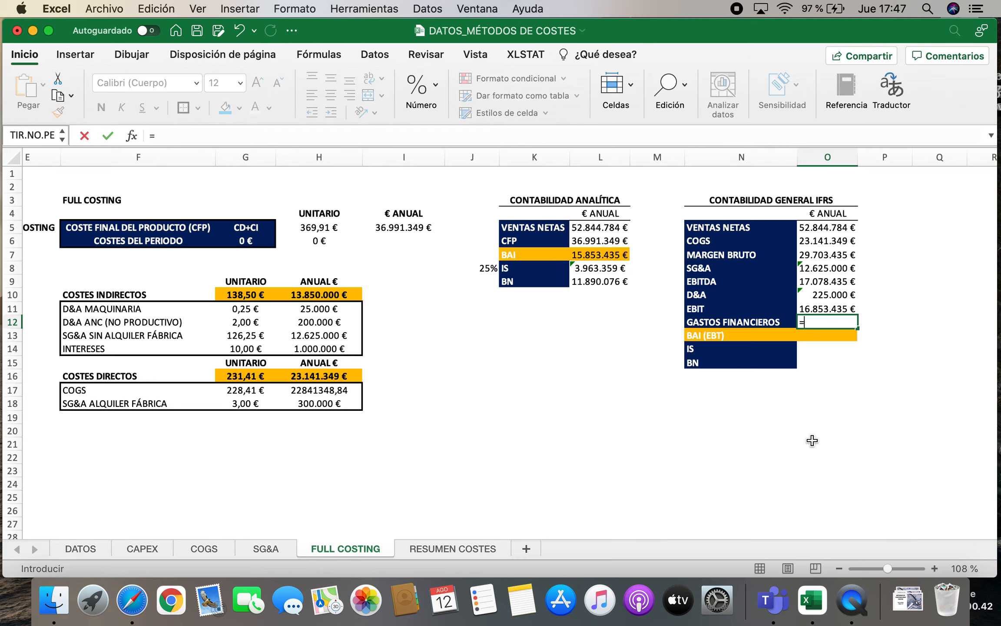
pyautogui.click(299, 350)
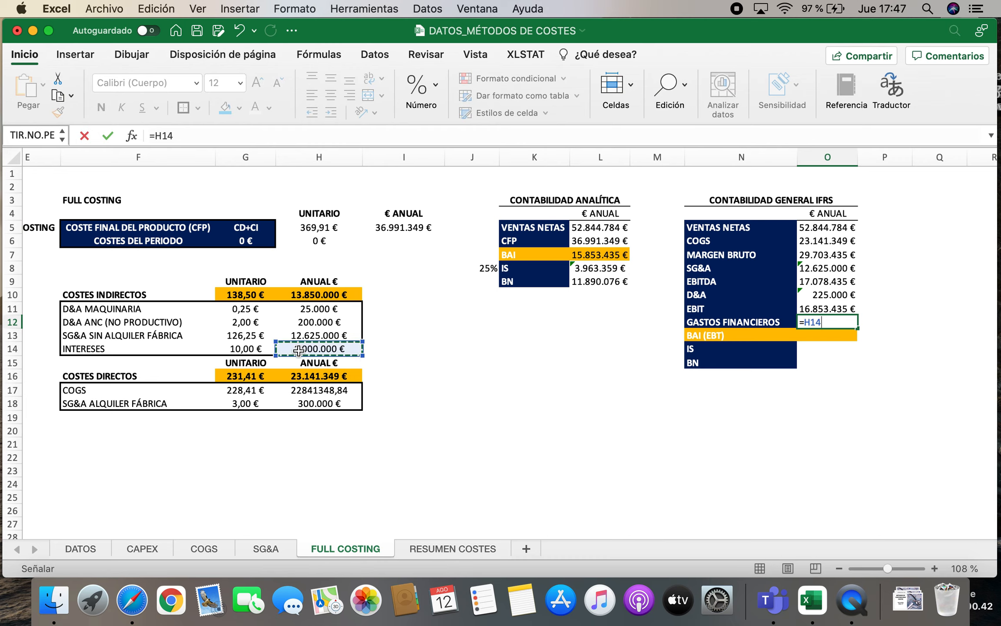
pyautogui.press('Return')
pyautogui.write('=')
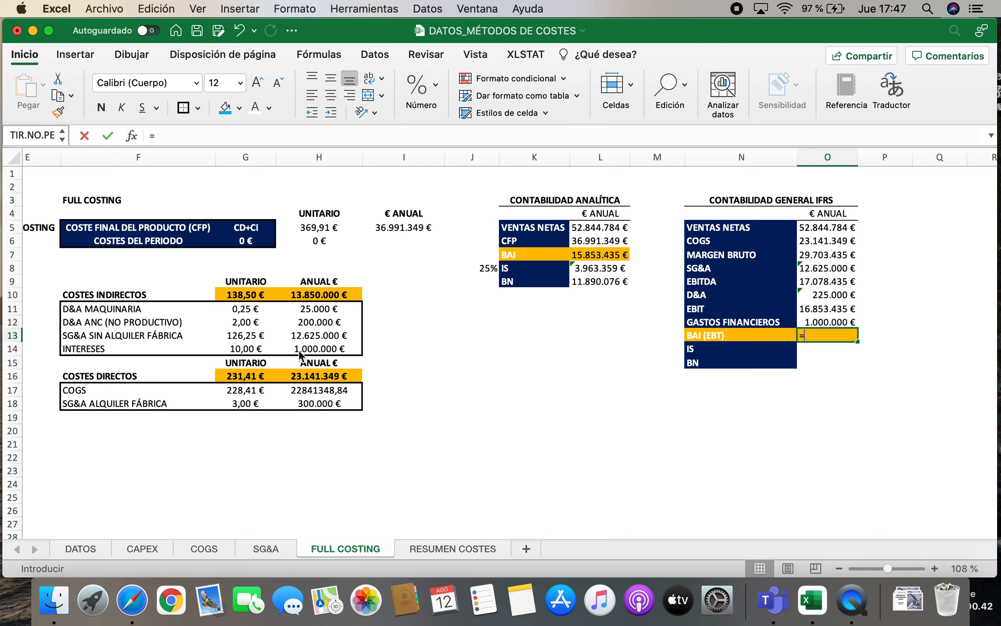
pyautogui.click(826, 309)
pyautogui.write('-')
pyautogui.click(820, 323)
pyautogui.press('Return')
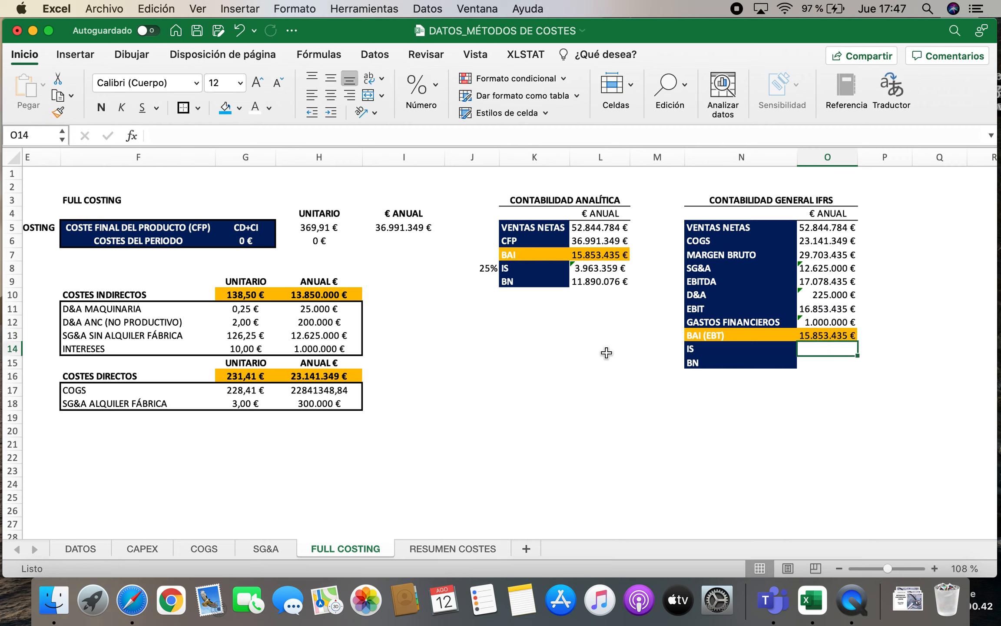
# Calculate the IFRS corporate tax (IS) in O14 as the tax rate times BAI with =J8*O13 and compare it with the analytical IS.
pyautogui.click(592, 257)
pyautogui.click(841, 338)
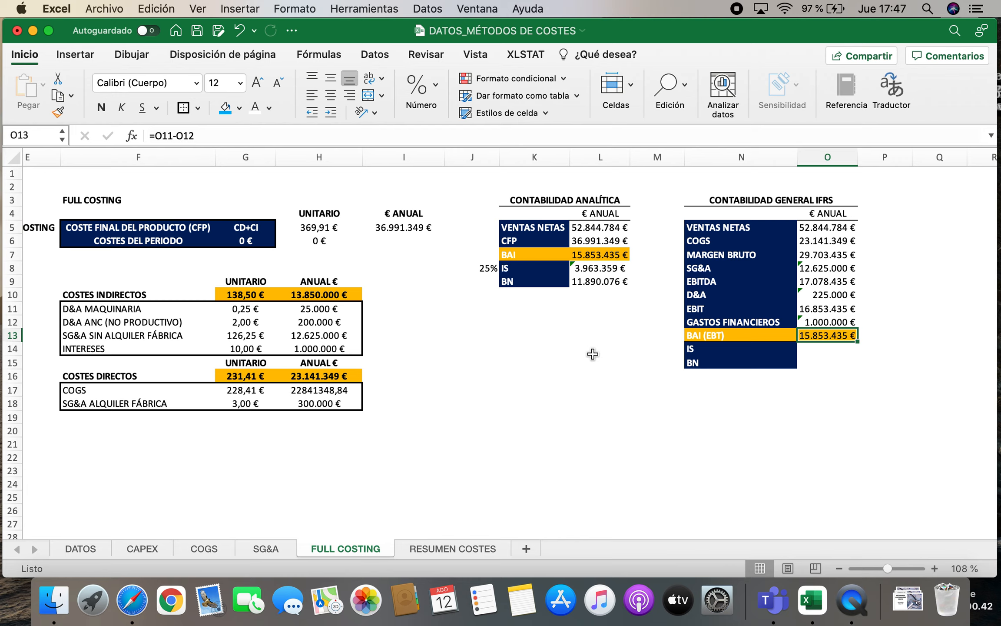
pyautogui.press('Down')
pyautogui.write('=')
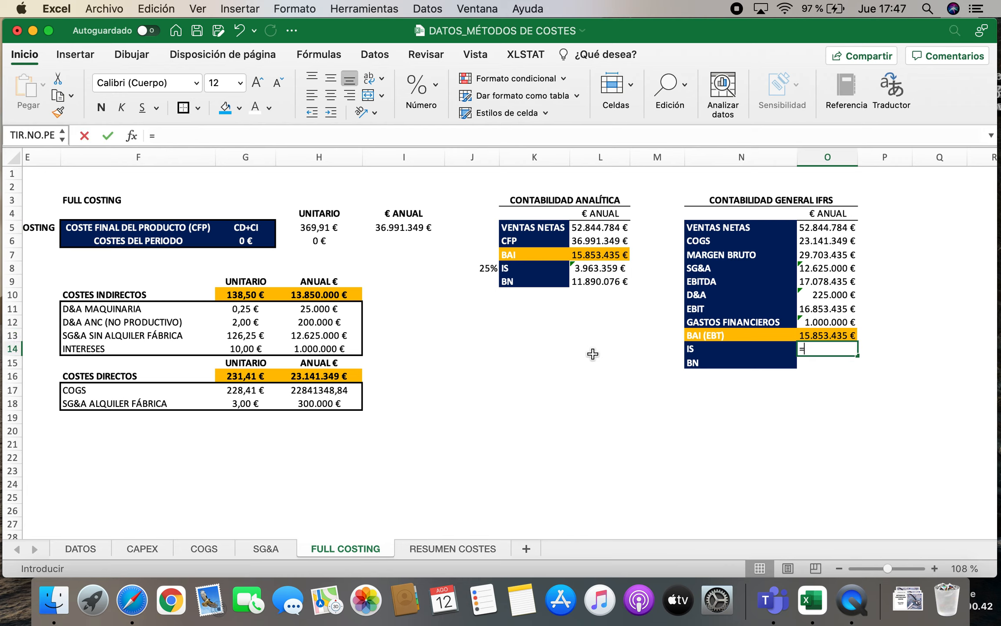
pyautogui.click(486, 270)
pyautogui.write('*')
pyautogui.click(807, 336)
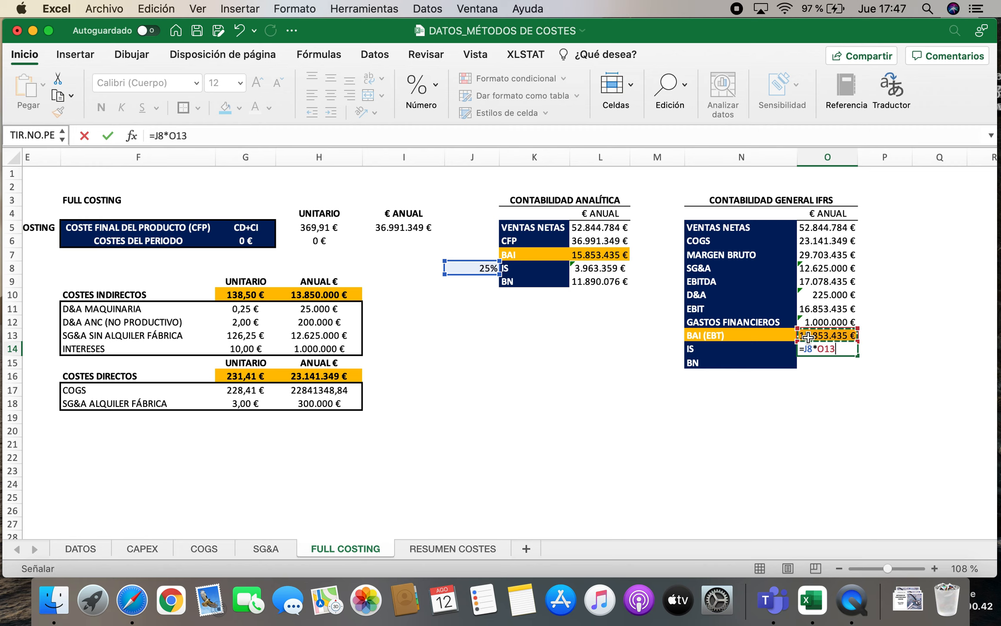
pyautogui.press('Return')
pyautogui.click(599, 270)
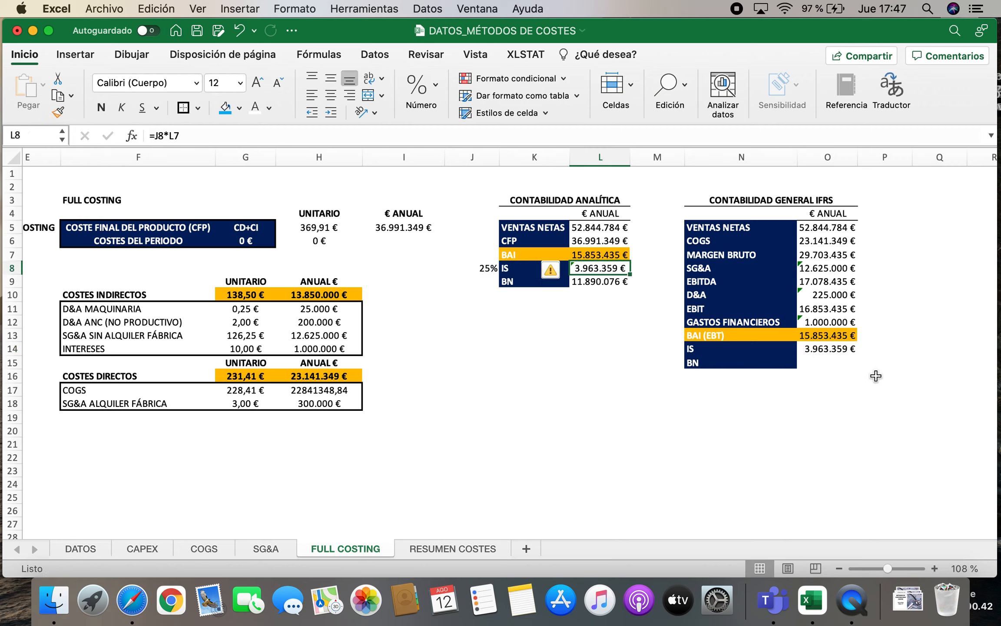
pyautogui.click(848, 350)
# Calculate the IFRS net profit (BN) in O15 by subtracting IS from BAI with =O13-O14.
pyautogui.click(831, 362)
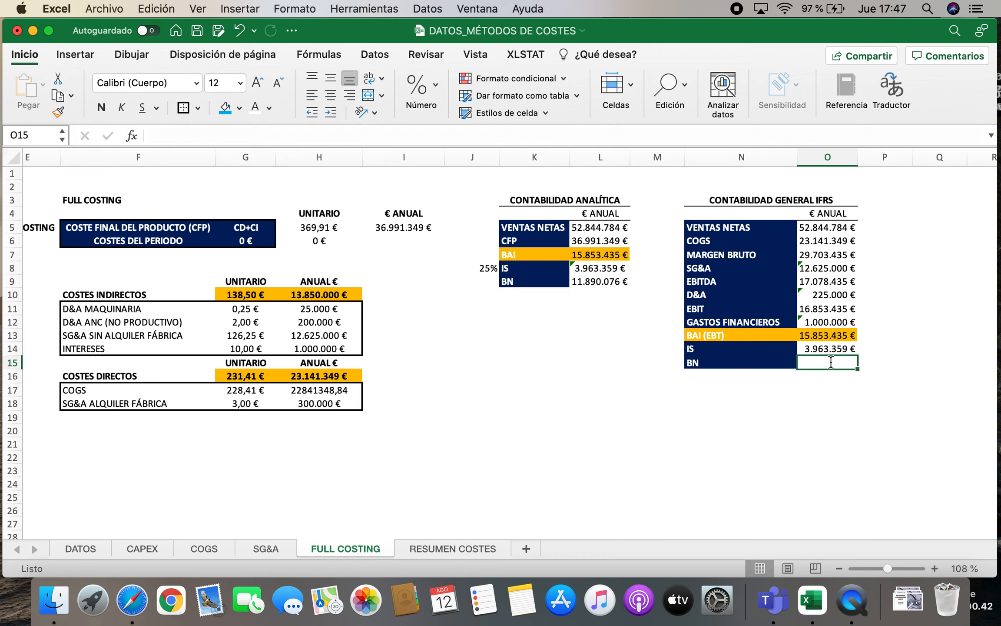
pyautogui.write('=')
pyautogui.click(814, 334)
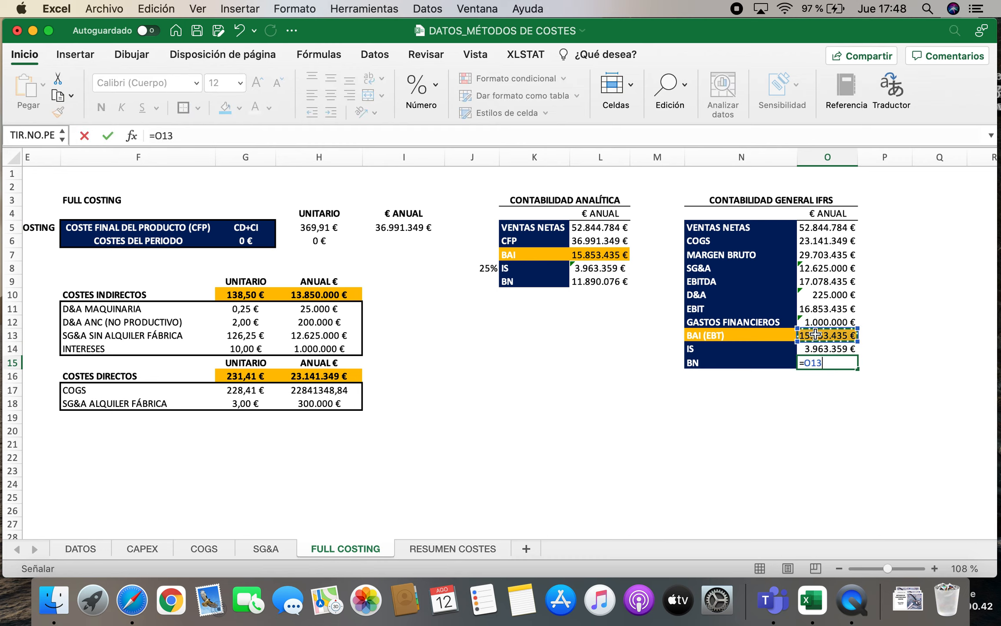
pyautogui.write('-')
pyautogui.click(816, 349)
pyautogui.press('Return')
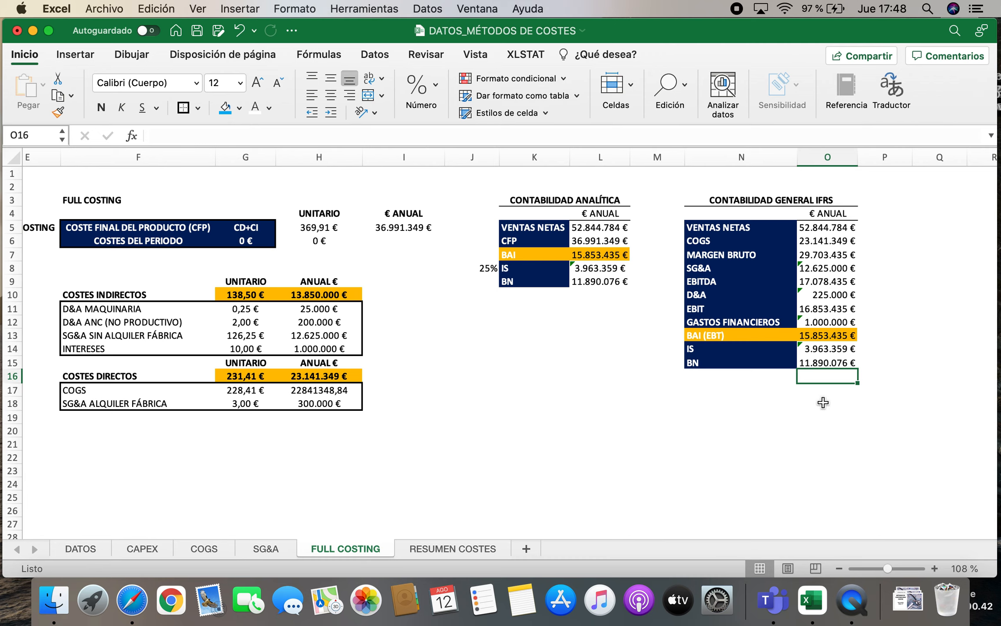
# Review the general IFRS income statement and compare its SG&A and COGS lines with the SG&A ALQUILER FÁBRICA row under direct costs.
pyautogui.click(761, 416)
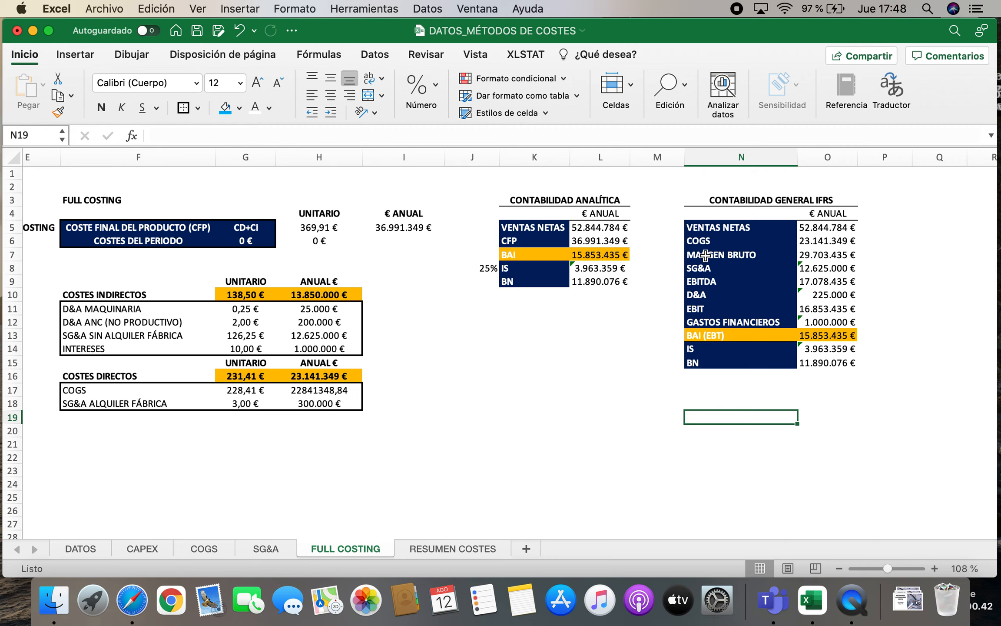
pyautogui.moveTo(692, 203); pyautogui.dragTo(817, 363)
pyautogui.click(697, 400)
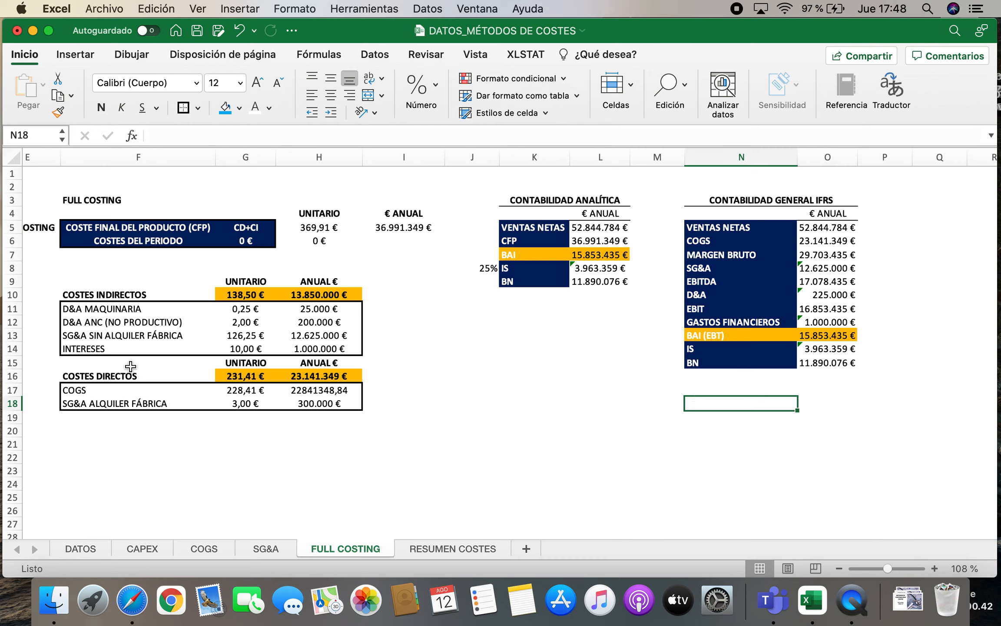
pyautogui.moveTo(93, 403); pyautogui.dragTo(351, 408)
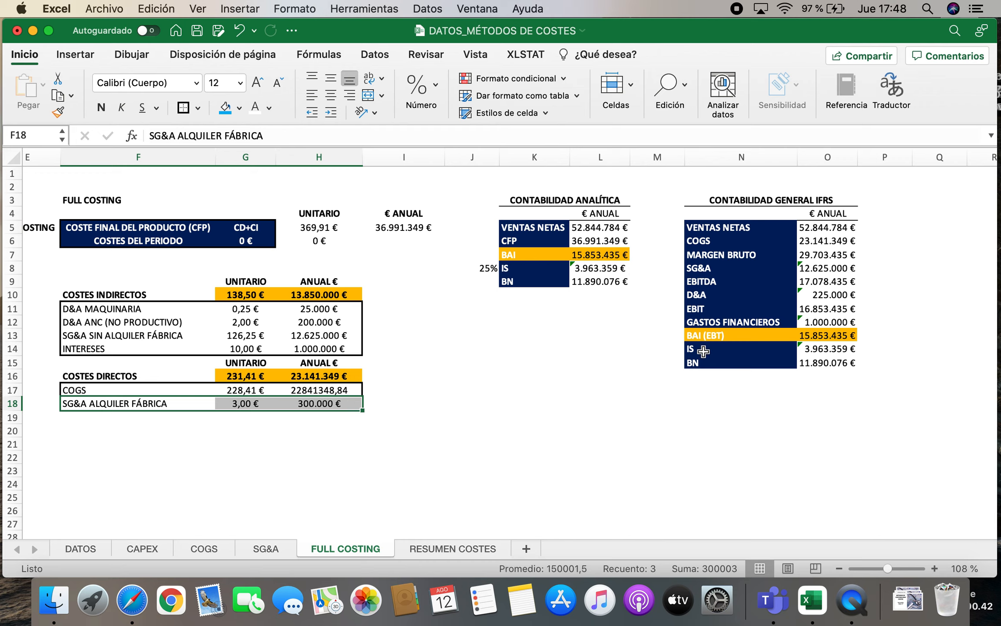
pyautogui.click(709, 269)
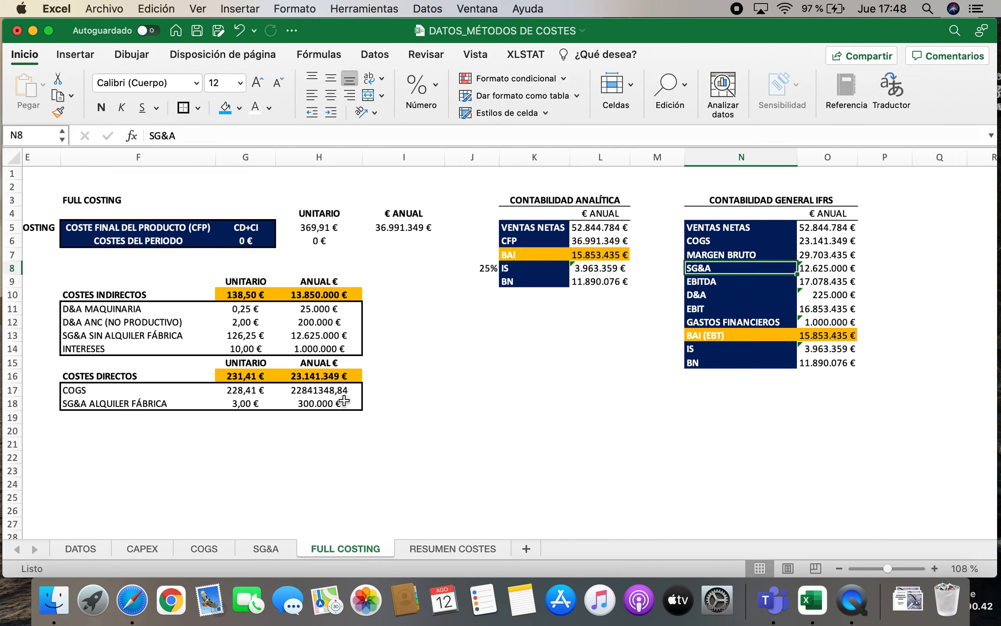
pyautogui.click(78, 400)
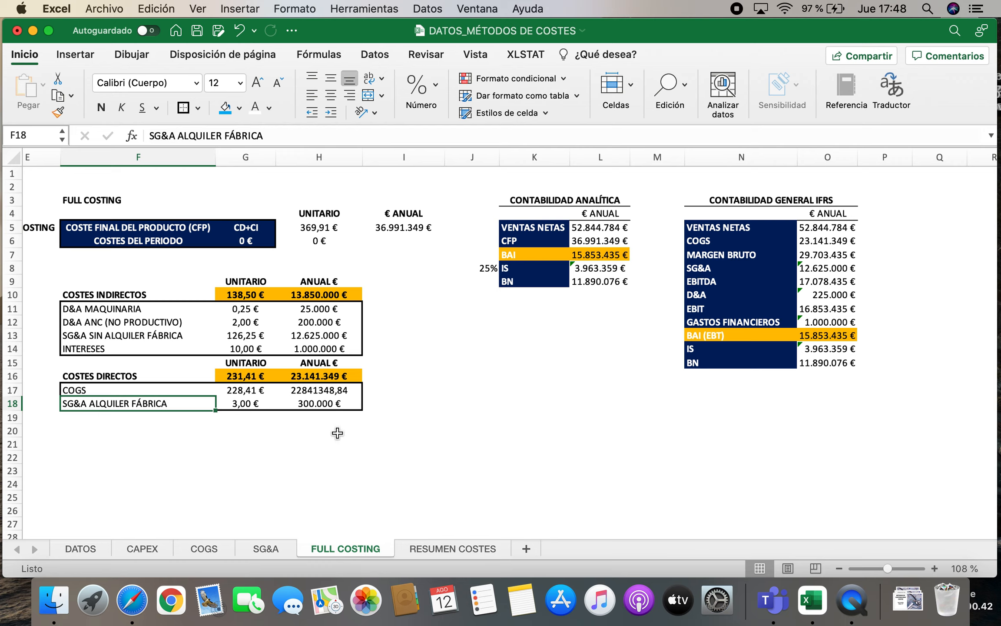
pyautogui.click(696, 237)
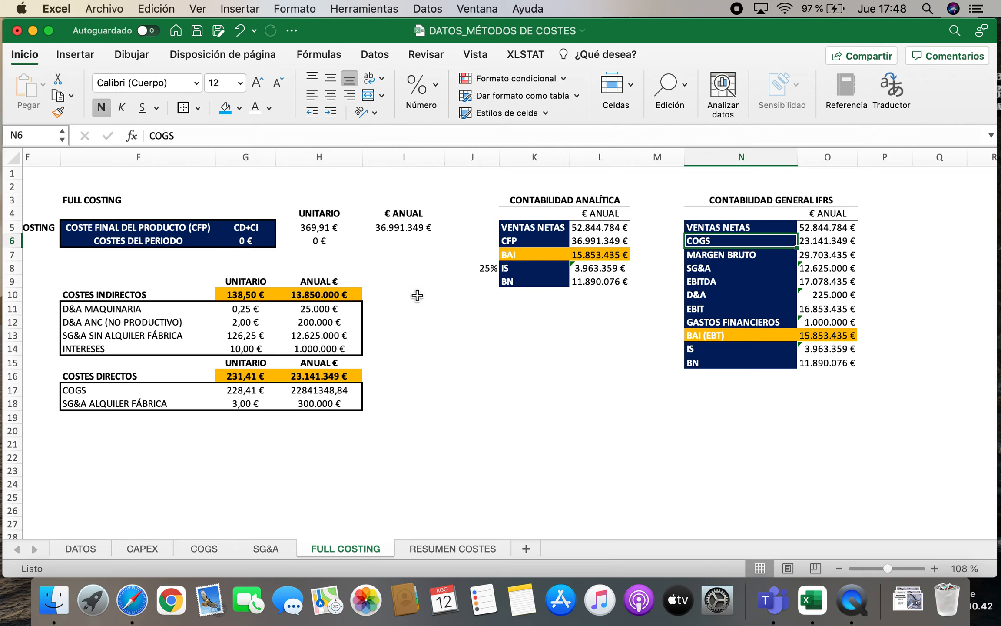
# Switch to Safari and view the start of the full costing blog article and the 1minsensei YouTube channel, ending on the article.
pyautogui.click(135, 597)
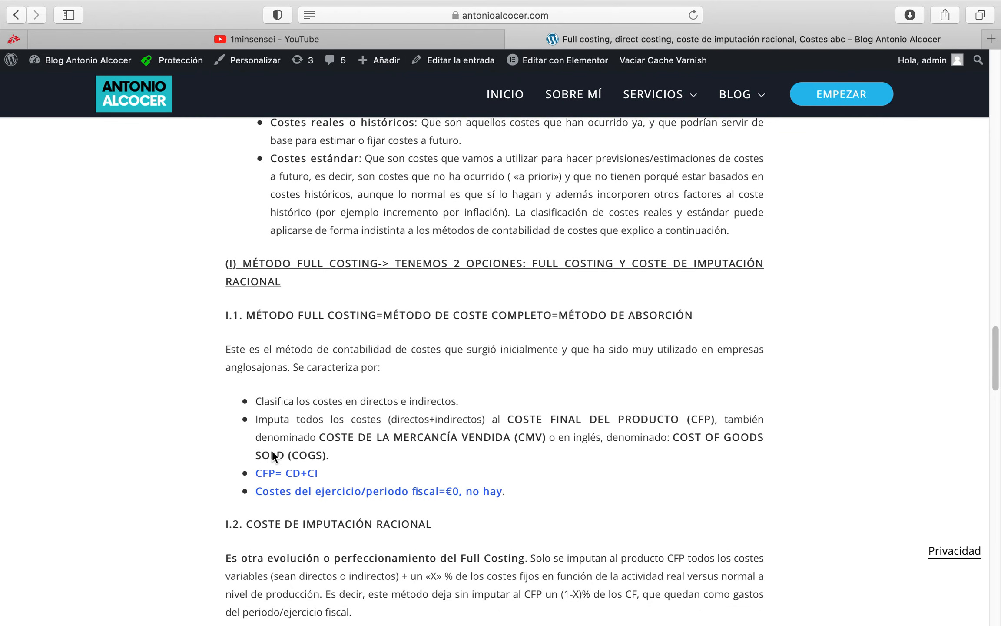
pyautogui.scroll(20, 279, 426)
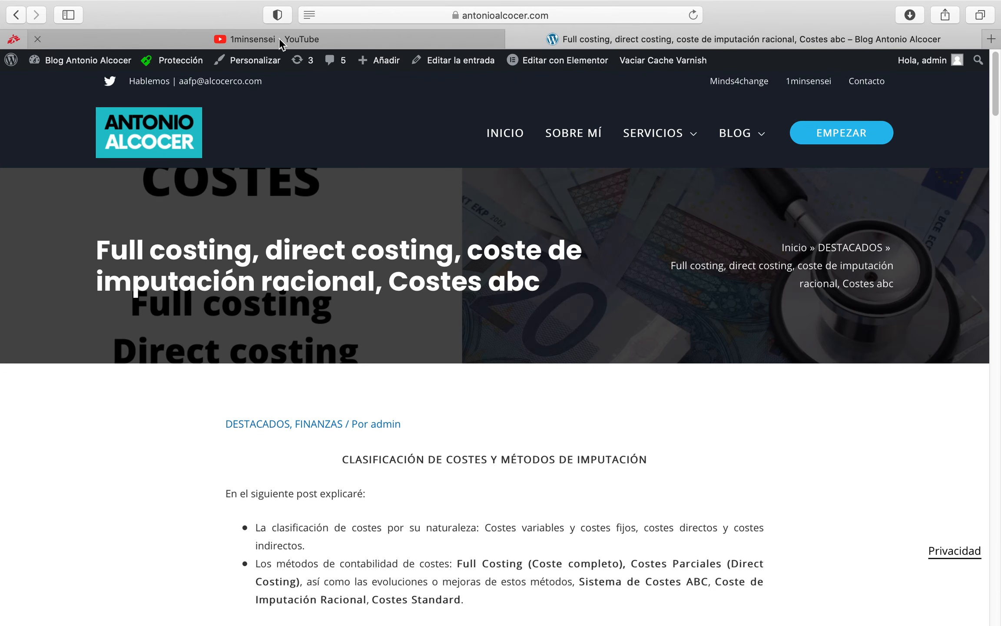
pyautogui.click(280, 39)
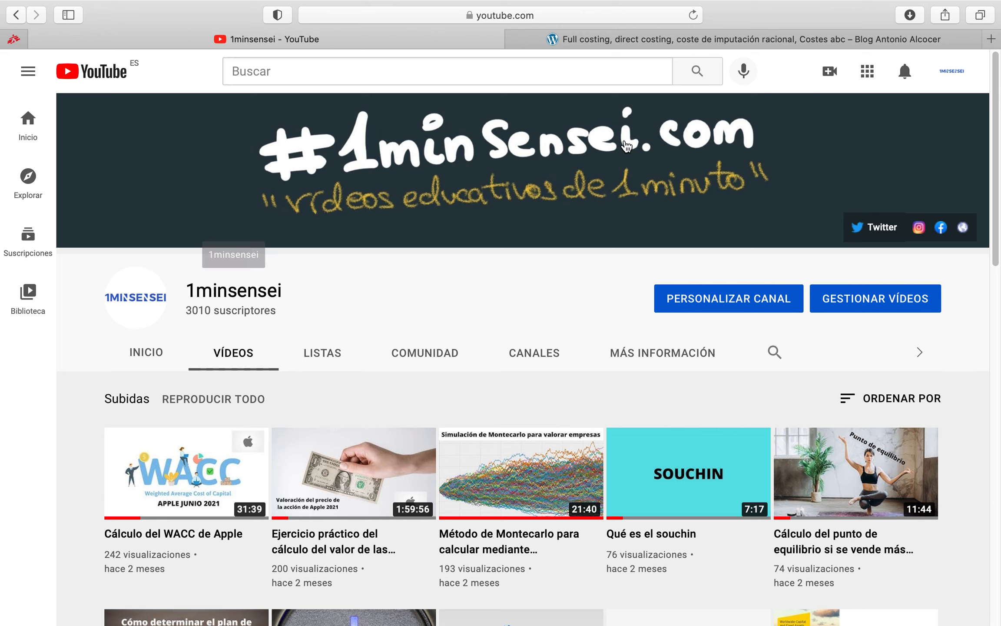
pyautogui.click(609, 38)
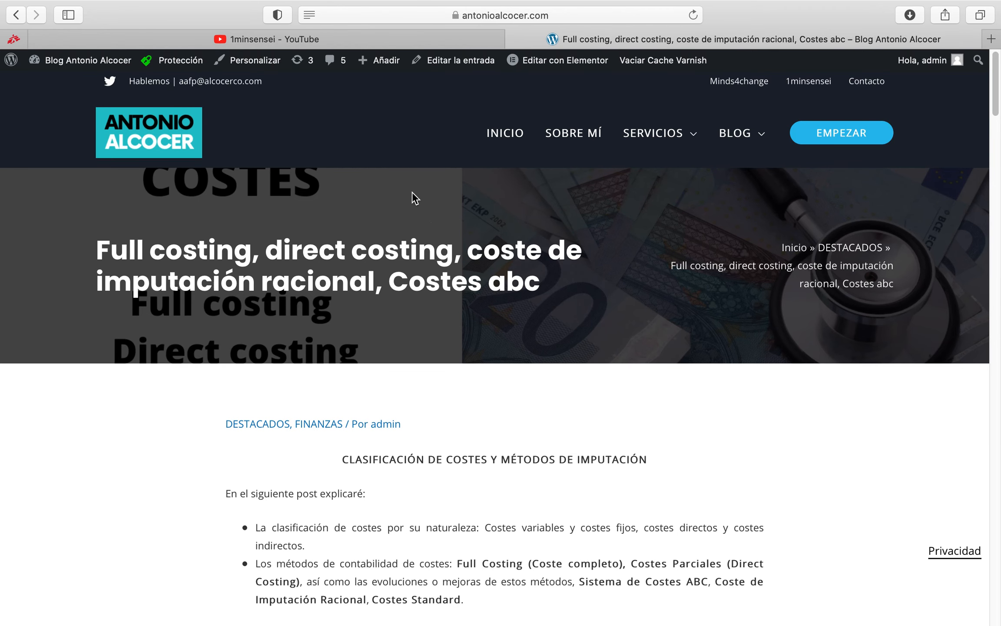